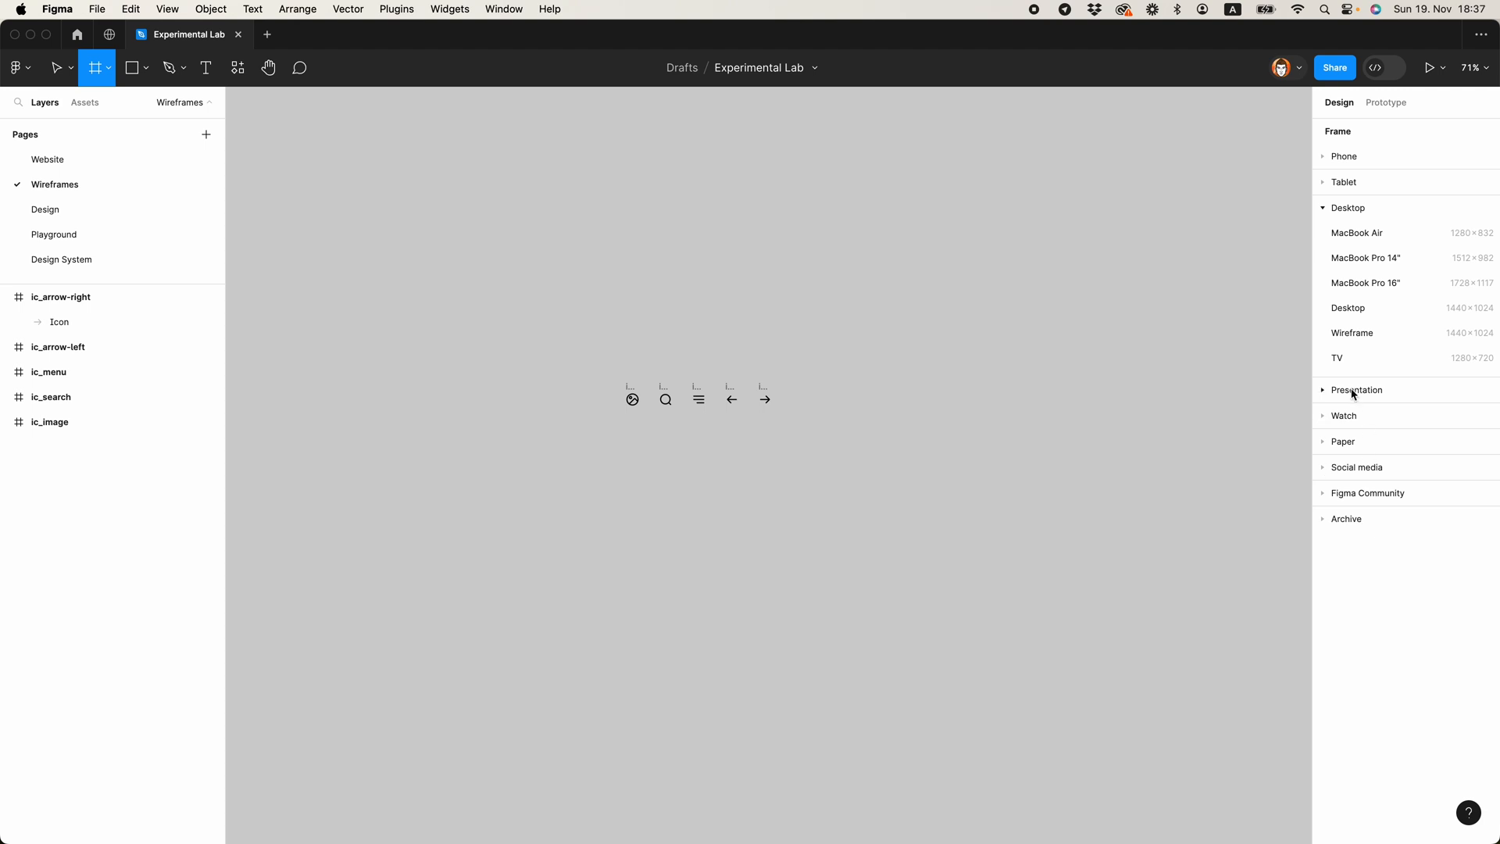
Step: Add a 1440 × 1024 Desktop frame below the row of icons and extend its height far downward for a long page
click(1352, 308)
drag(712, 242, 579, 449)
scroll(594, 446, down, 5)
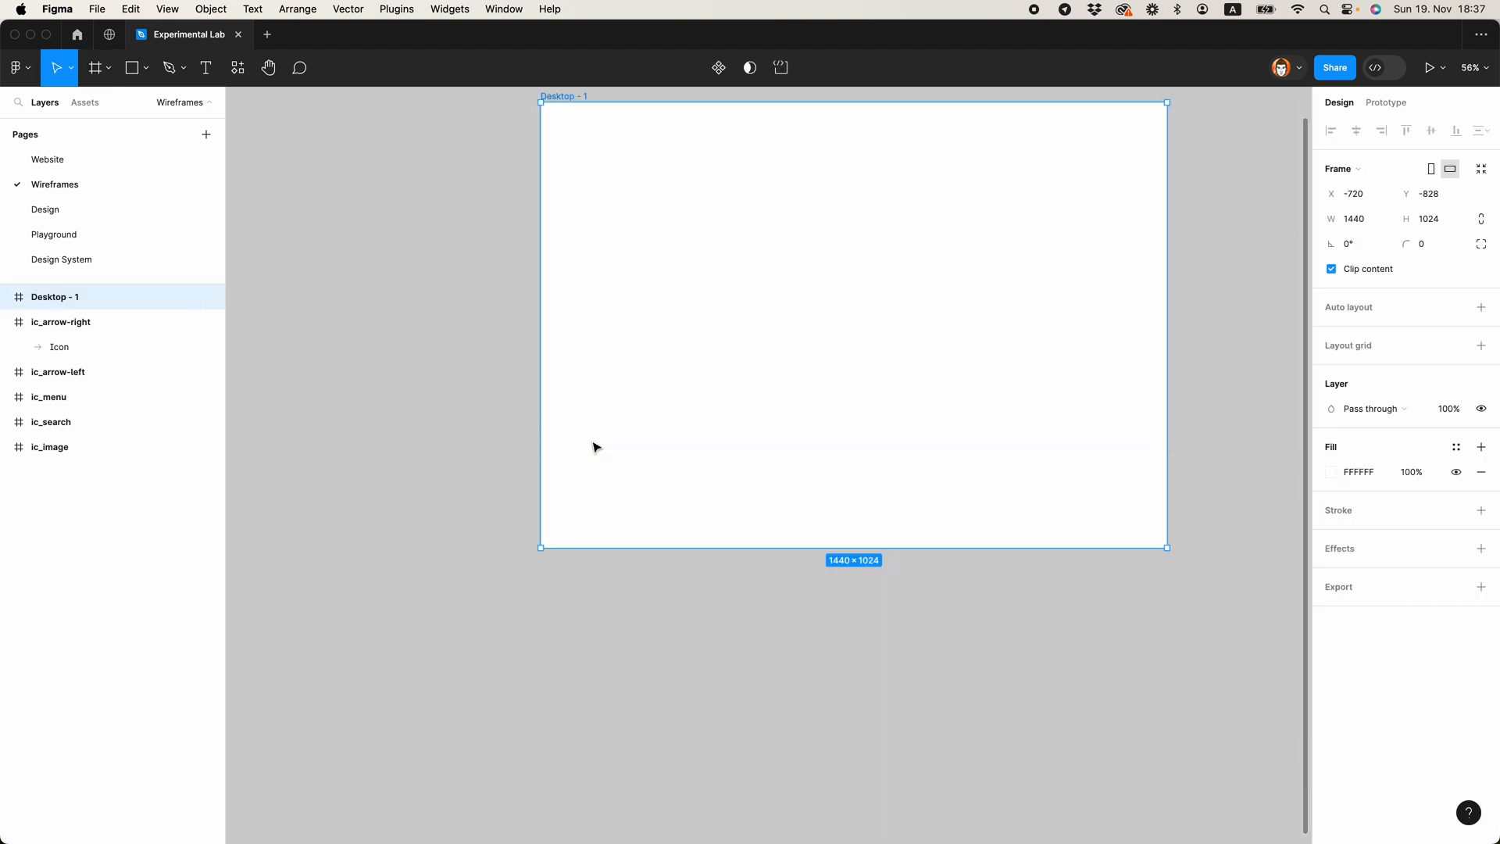
scroll(593, 447, down, 5)
drag(660, 475, 716, 733)
Step: Add an iPhone 13 mini frame beside the desktop frame, level with its top edge, and extend its height to 5232
key(f)
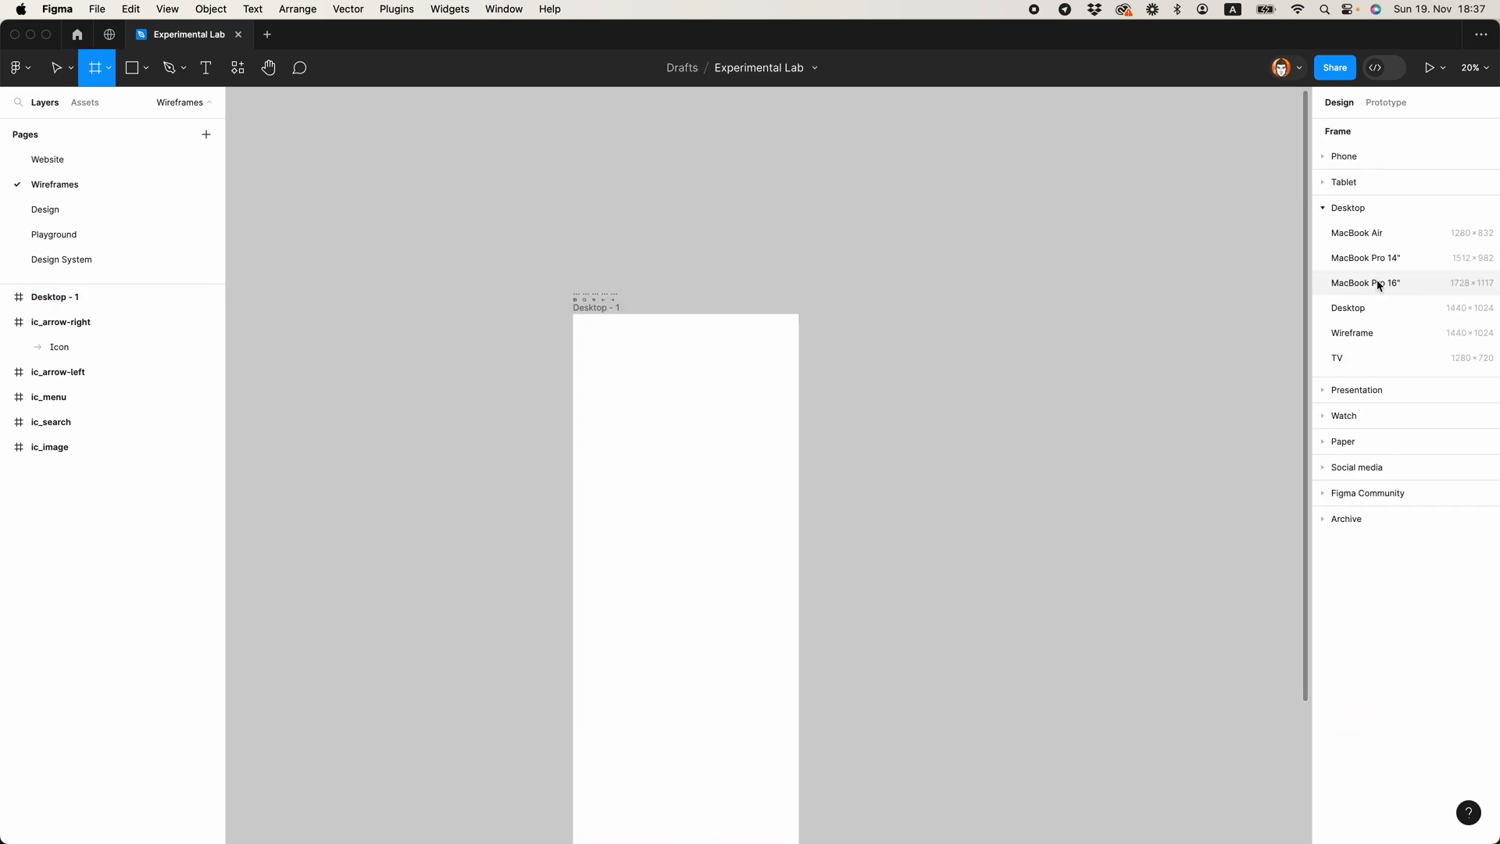
click(1330, 156)
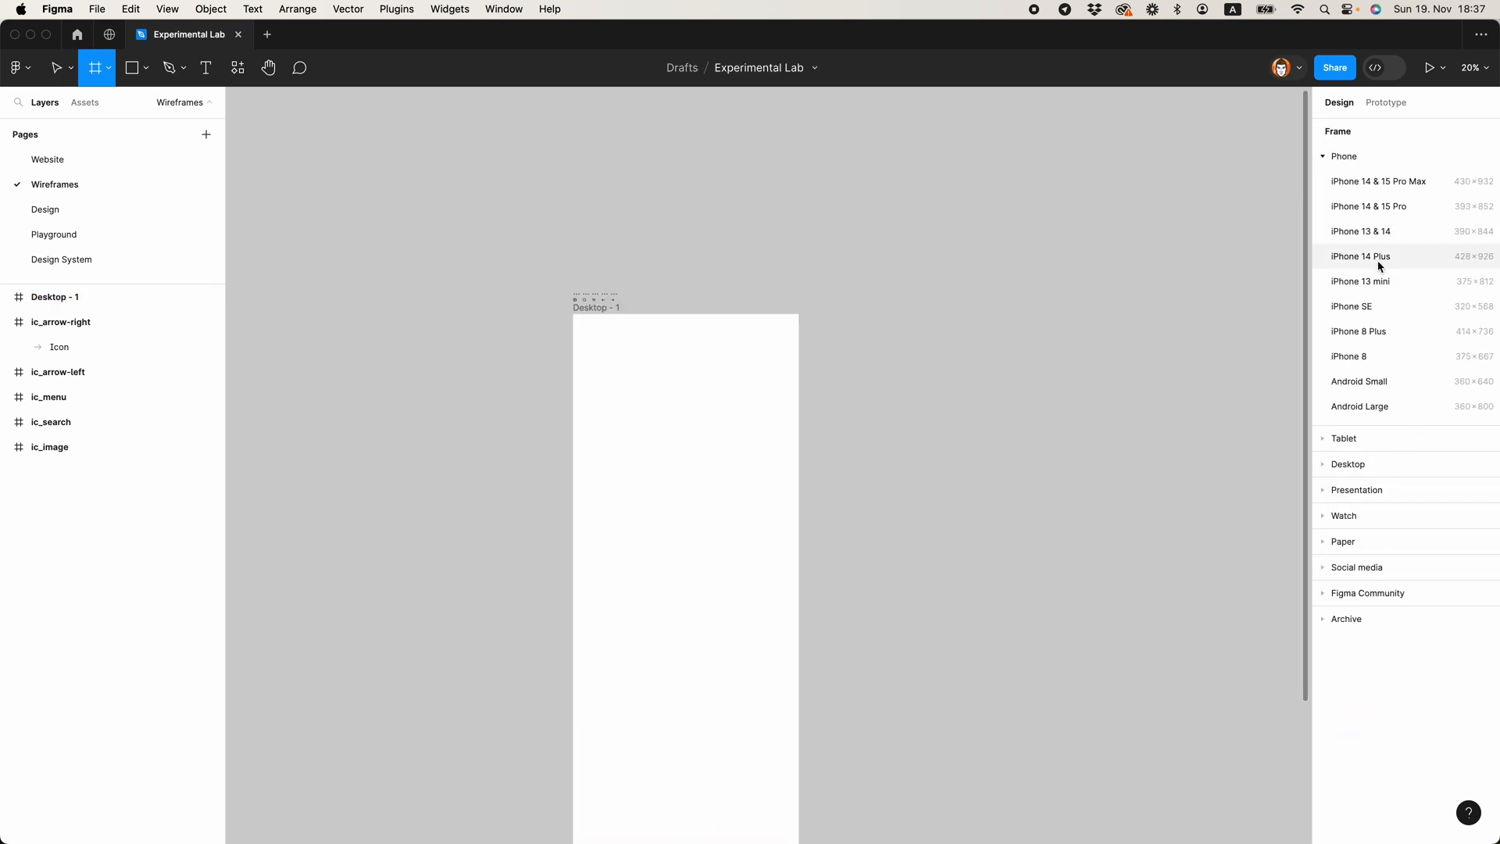
click(1376, 281)
drag(842, 399, 842, 310)
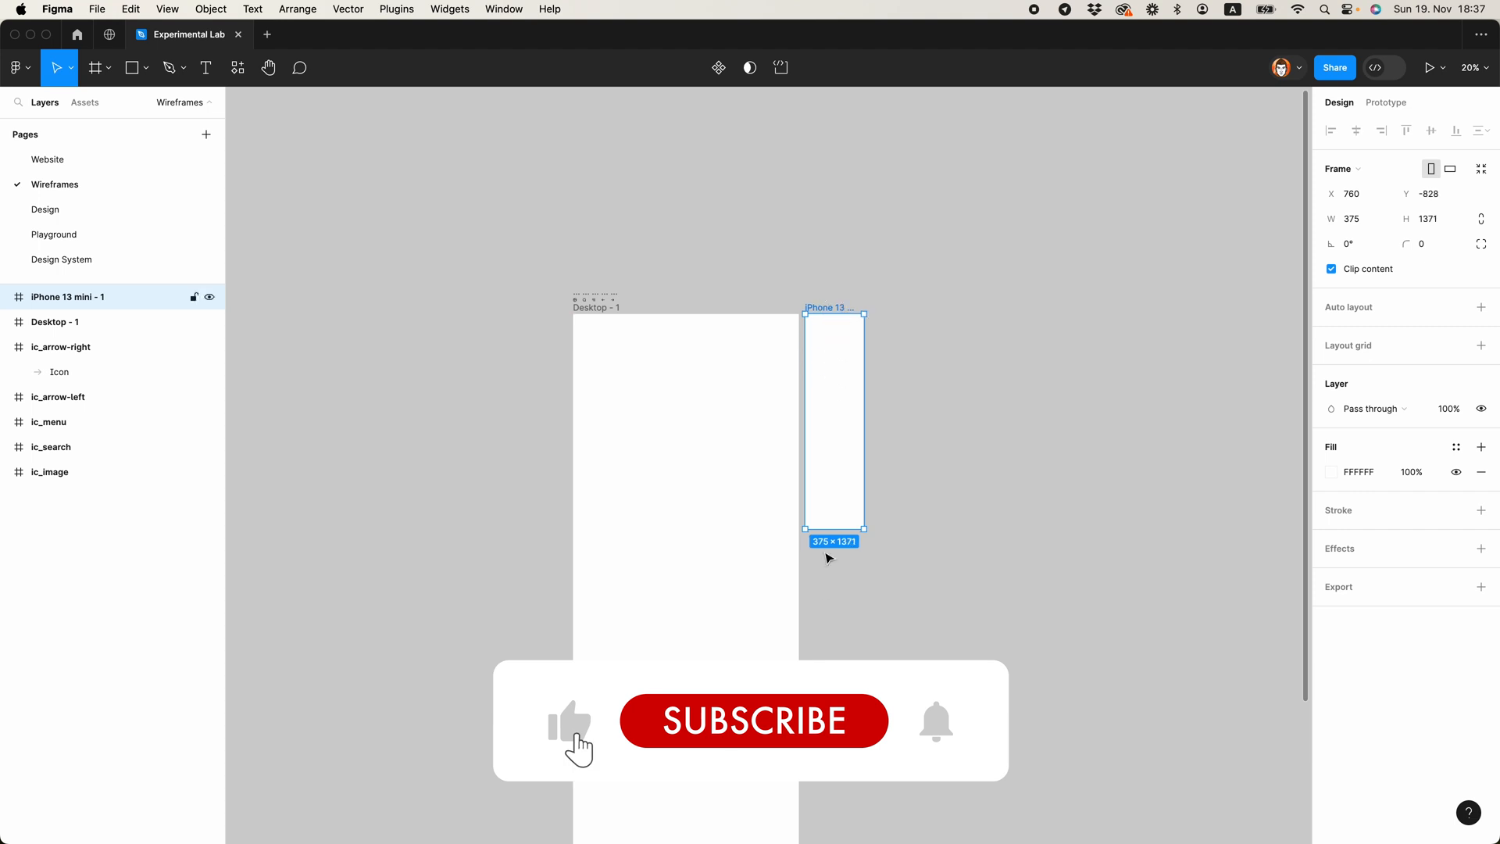
drag(837, 532, 848, 839)
click(887, 825)
Step: Rename the iPhone 13 mini frame as "Phone"
scroll(851, 625, up, 2)
scroll(868, 377, up, 3)
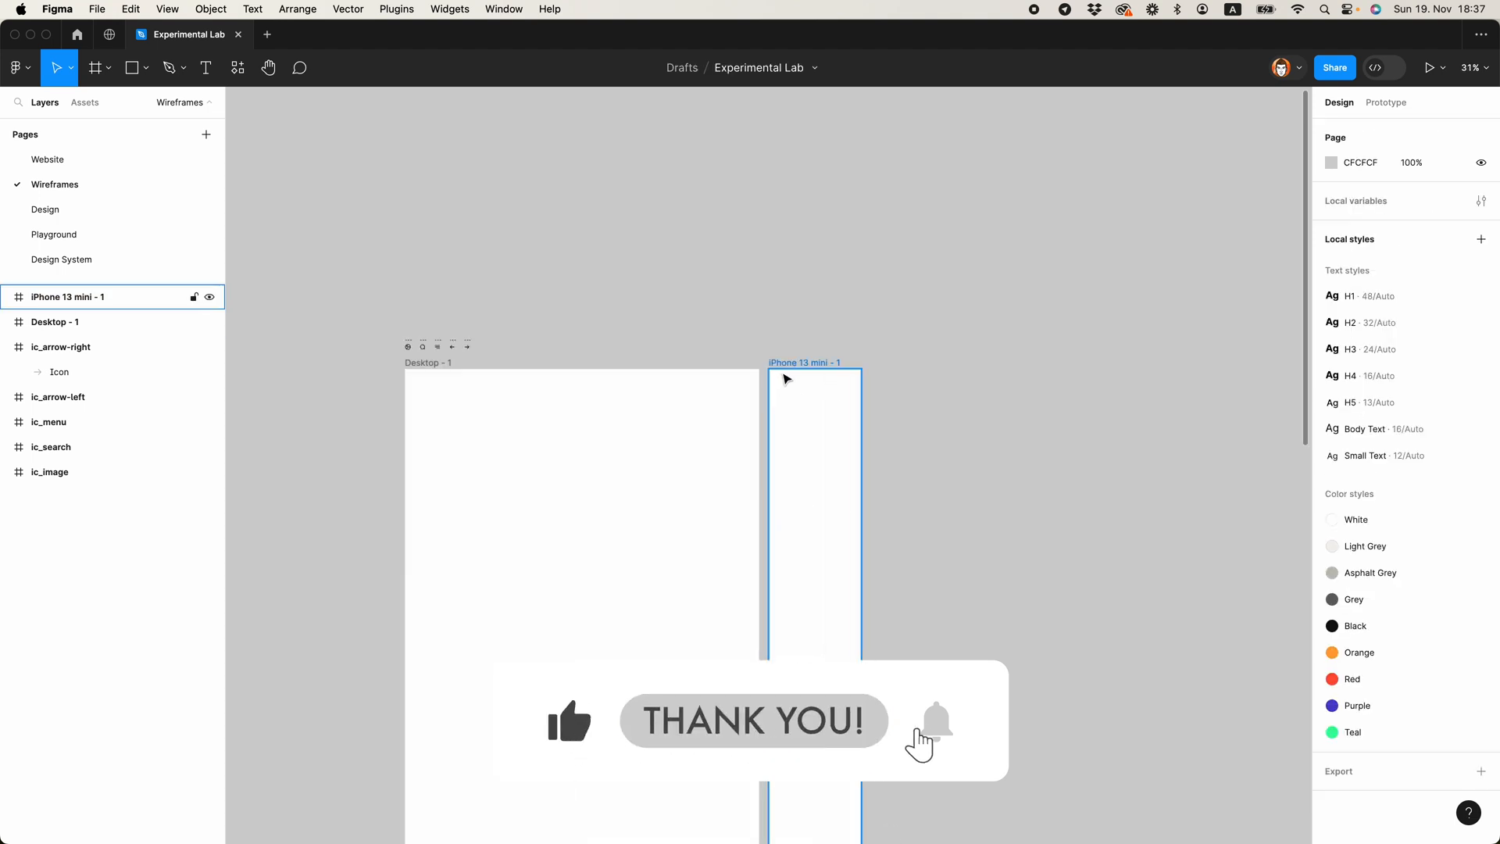
click(790, 378)
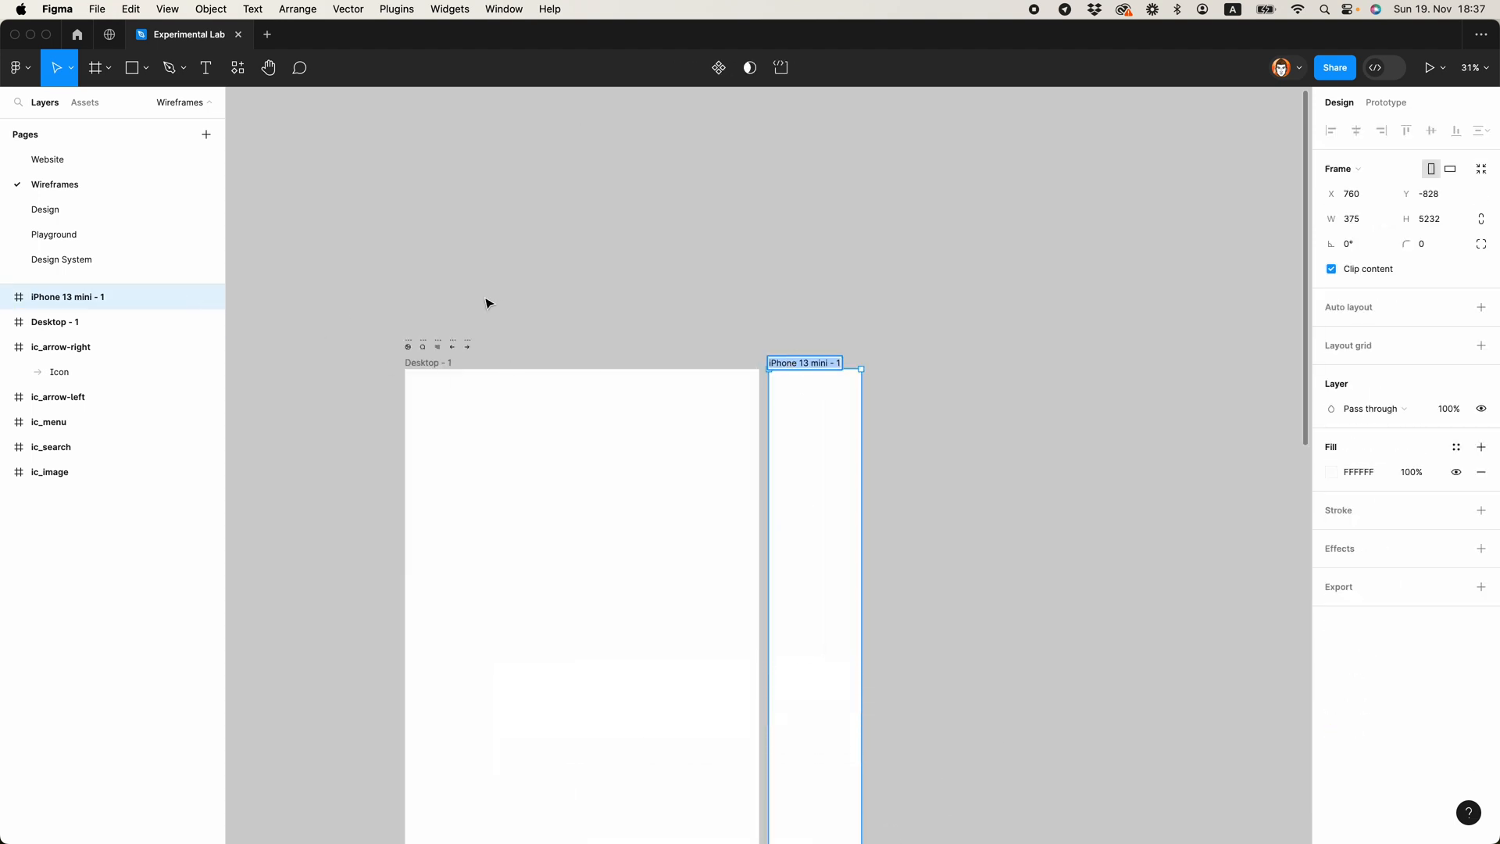
text(Phone)
key(Return)
click(920, 310)
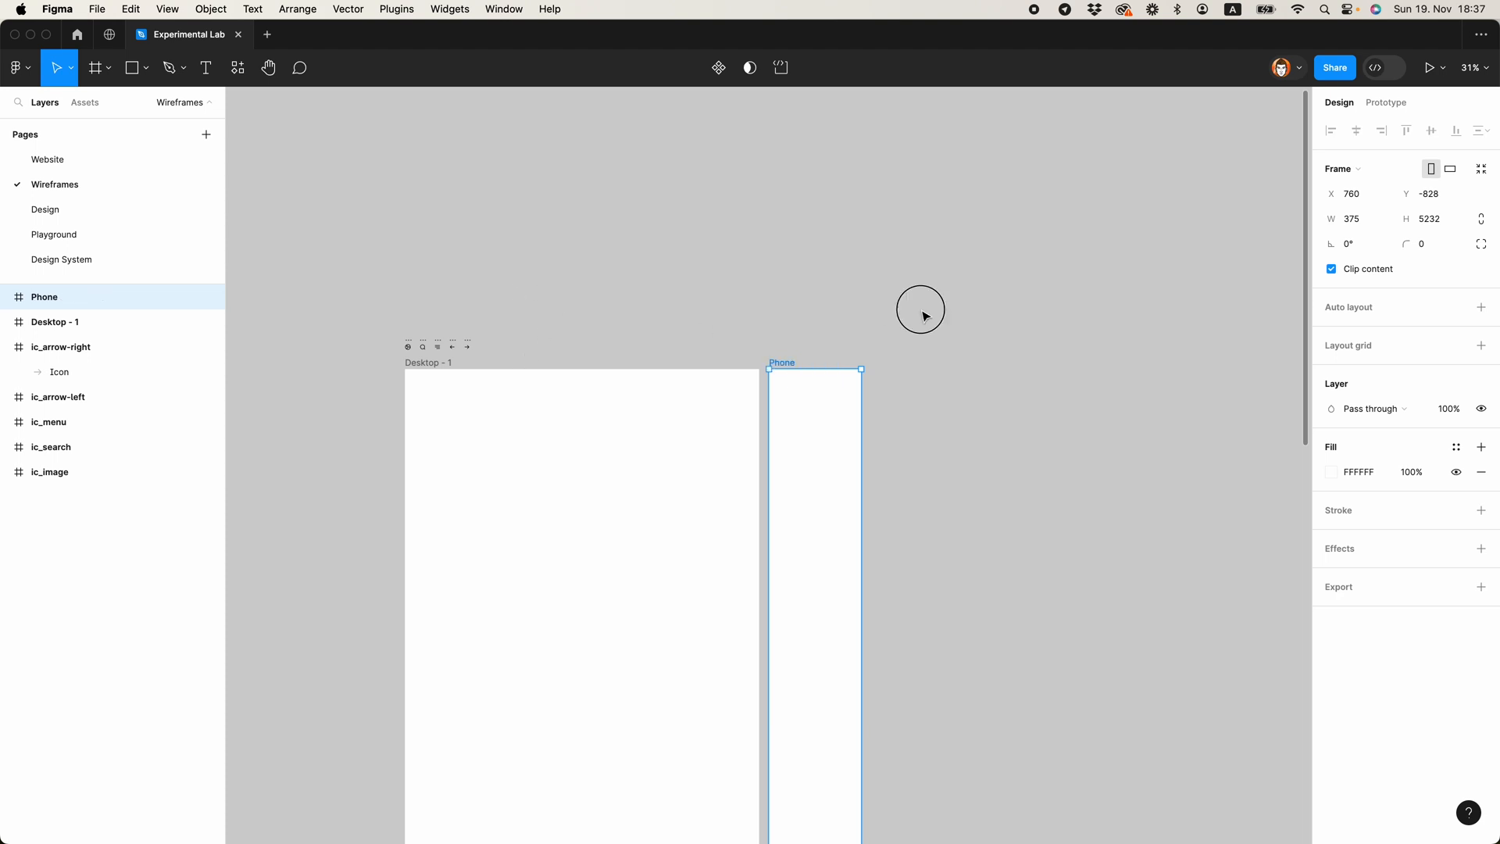
Step: Draw an 80 × 80 rectangle near the top of the Phone frame, centred horizontally
scroll(869, 393, up, 10)
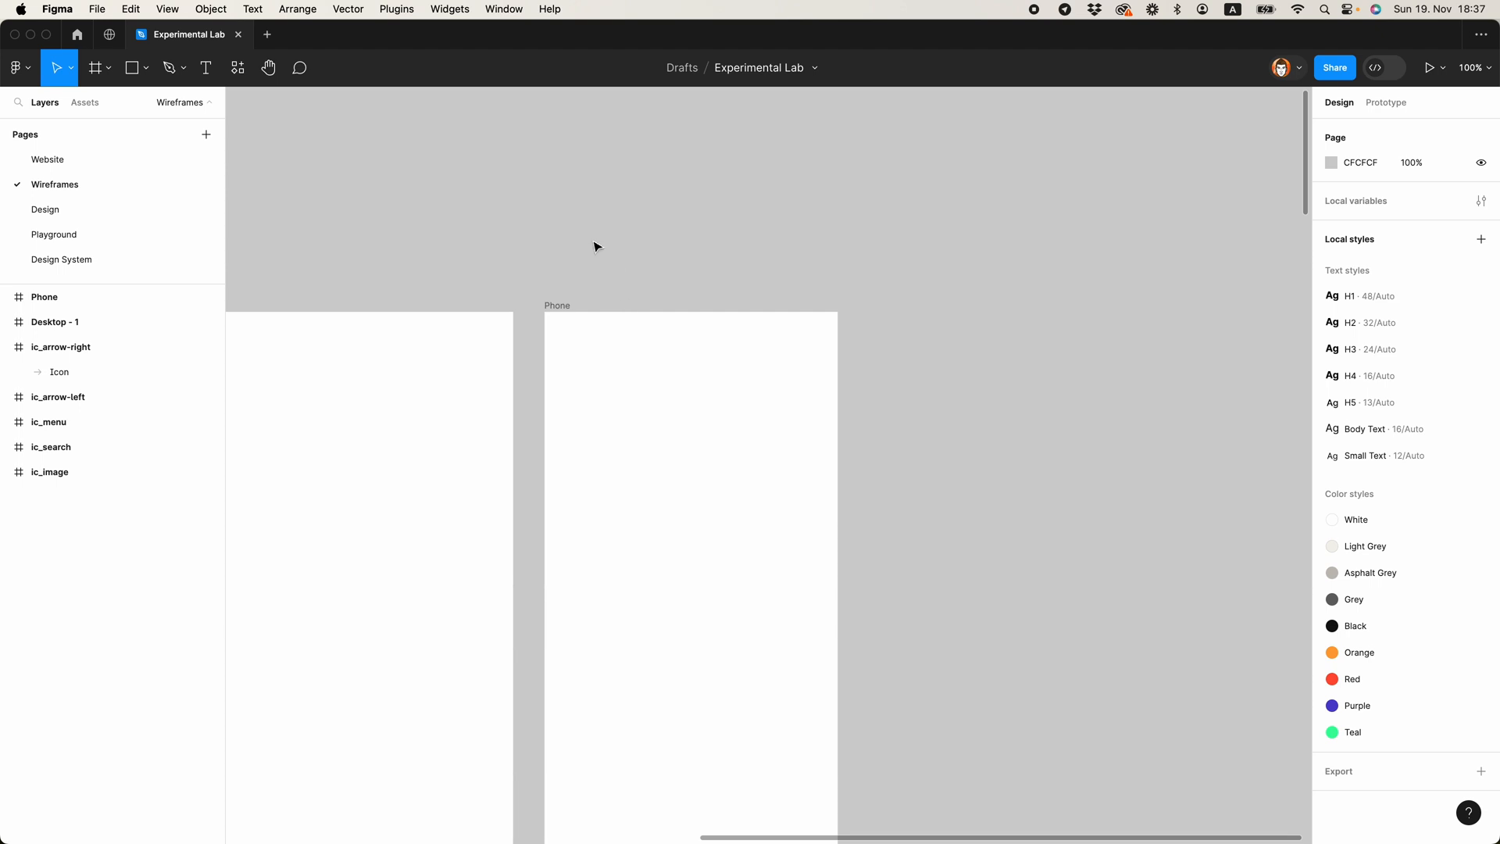
scroll(594, 247, up, 5)
scroll(594, 246, left, 5)
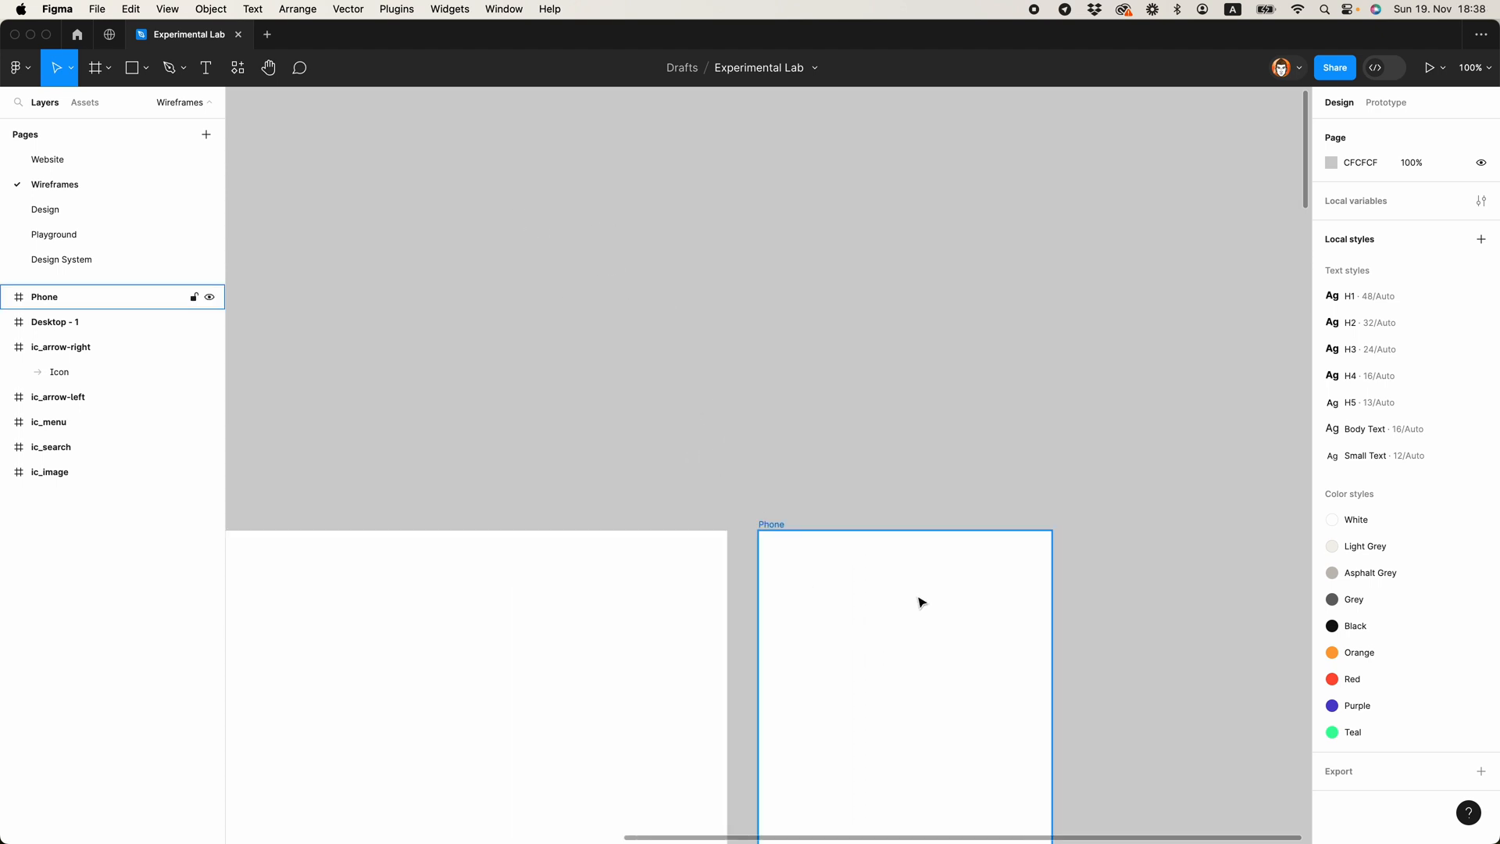
key(r)
drag(842, 547, 919, 583)
click(743, 504)
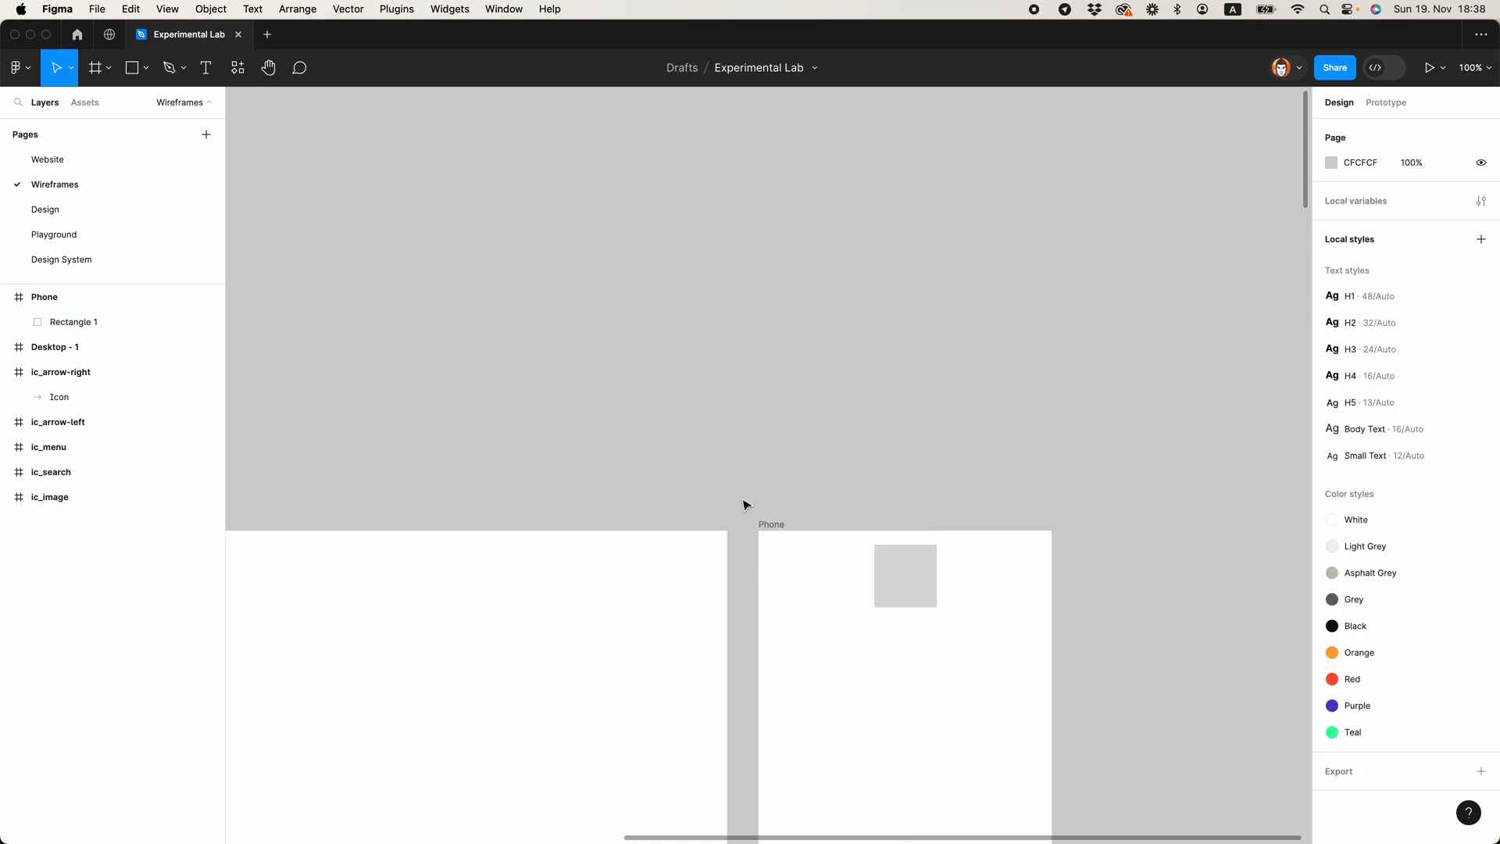
Step: Copy the ic_image icon from above the desktop frame into the Phone frame
scroll(684, 430, down, 5)
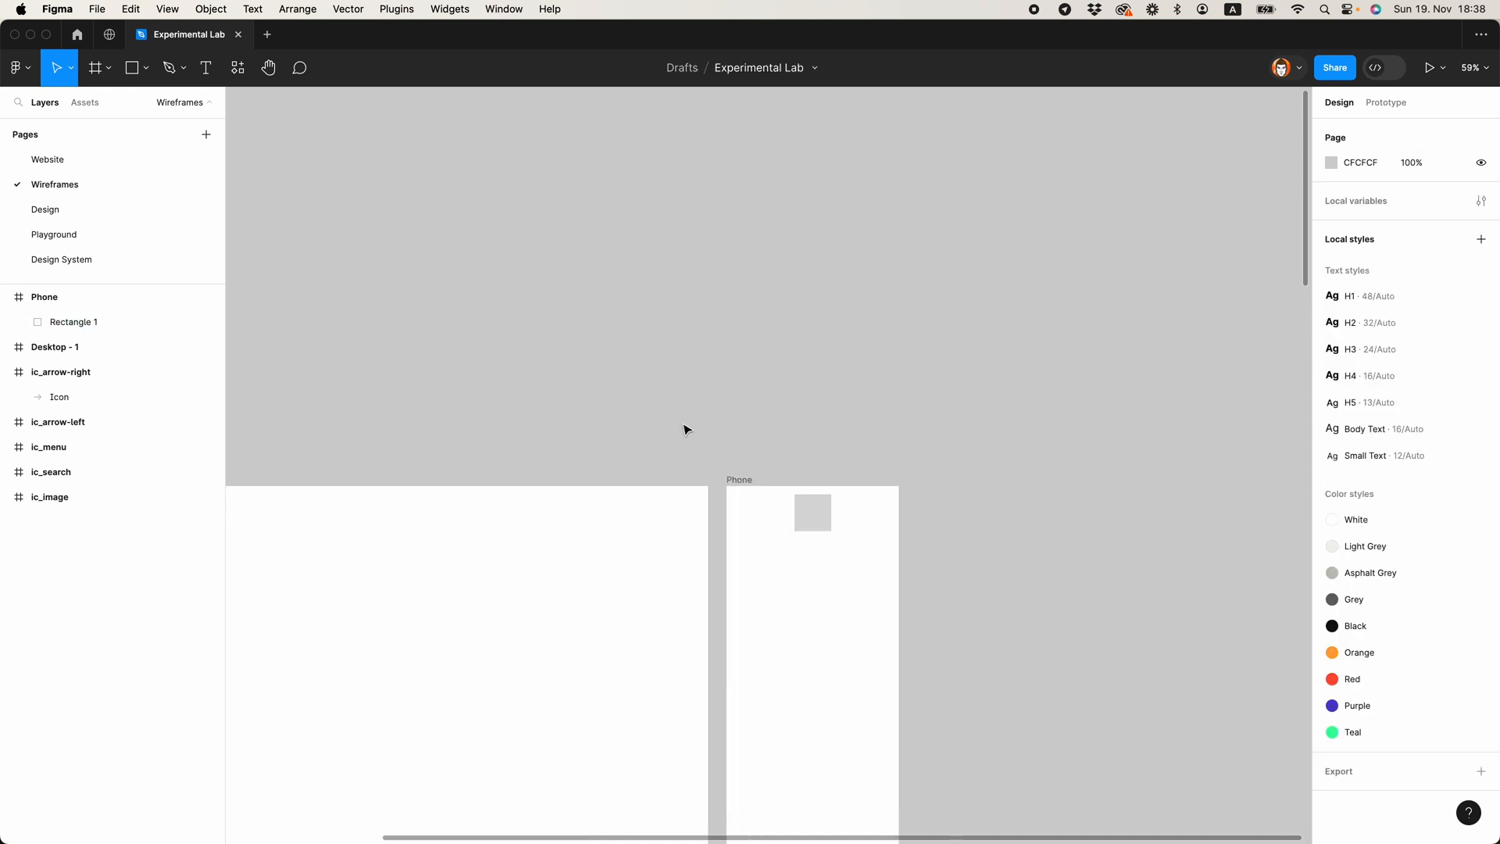
drag(543, 423, 968, 404)
scroll(484, 431, up, 5)
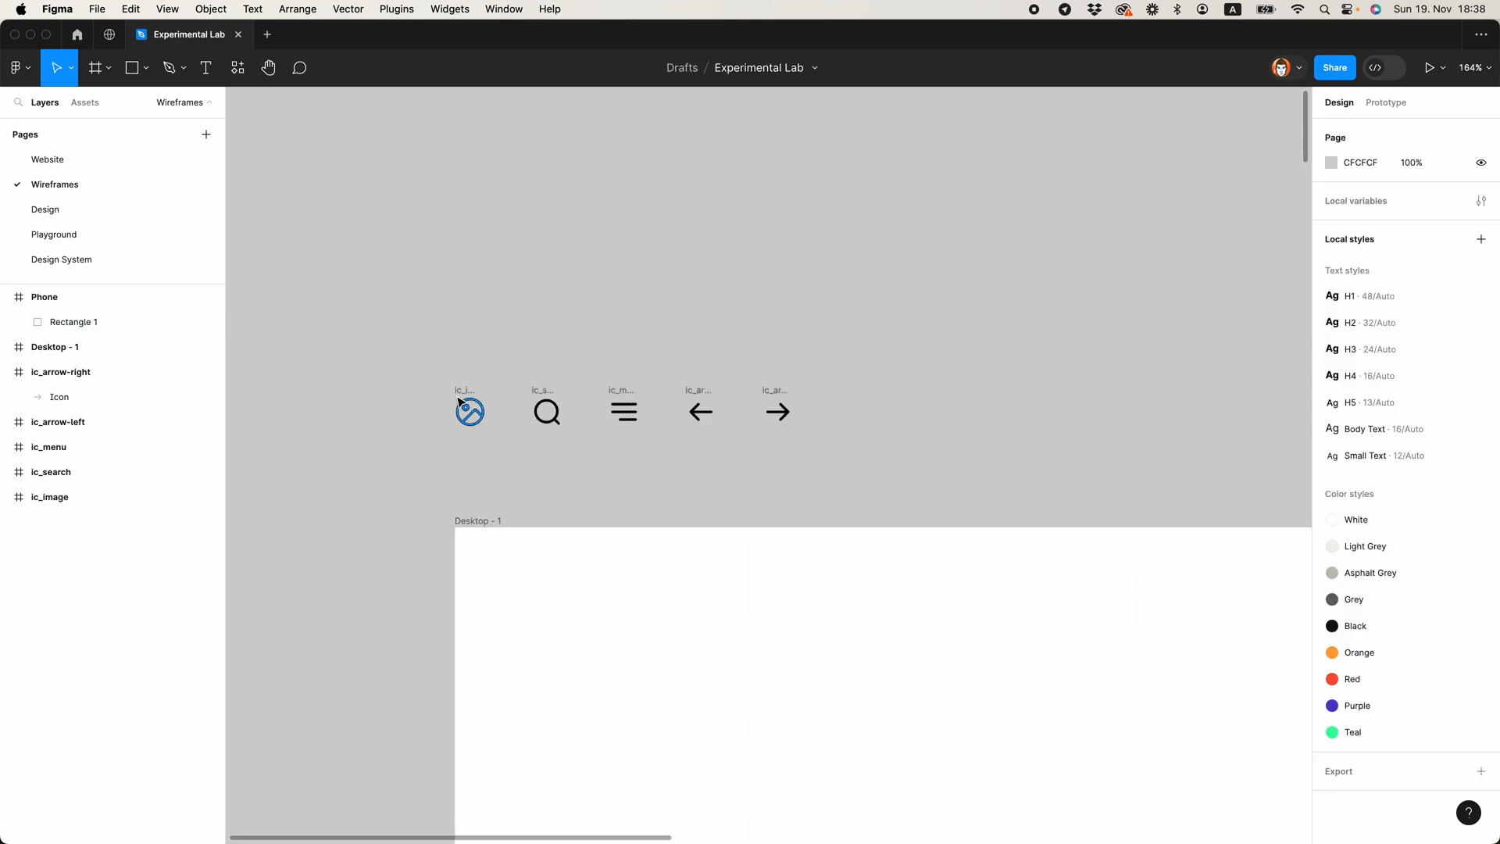
click(459, 393)
scroll(355, 407, down, 5)
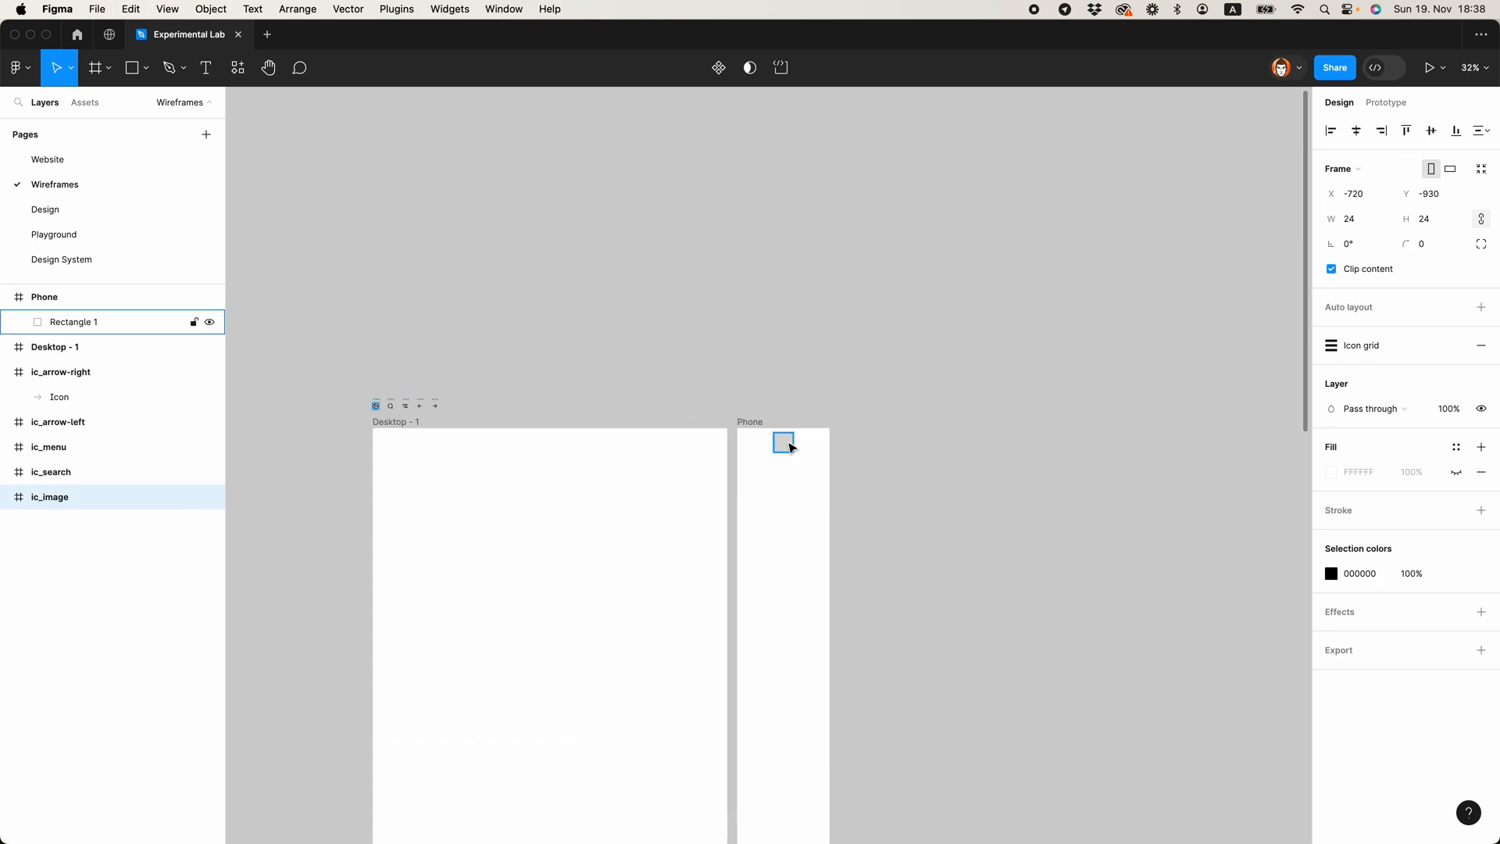
scroll(790, 442, up, 5)
click(815, 440)
key(super+v)
Step: Centre the image icon vertically on the grey rectangle and reduce the rectangle to 80 × 50 around it
shift+click(819, 445)
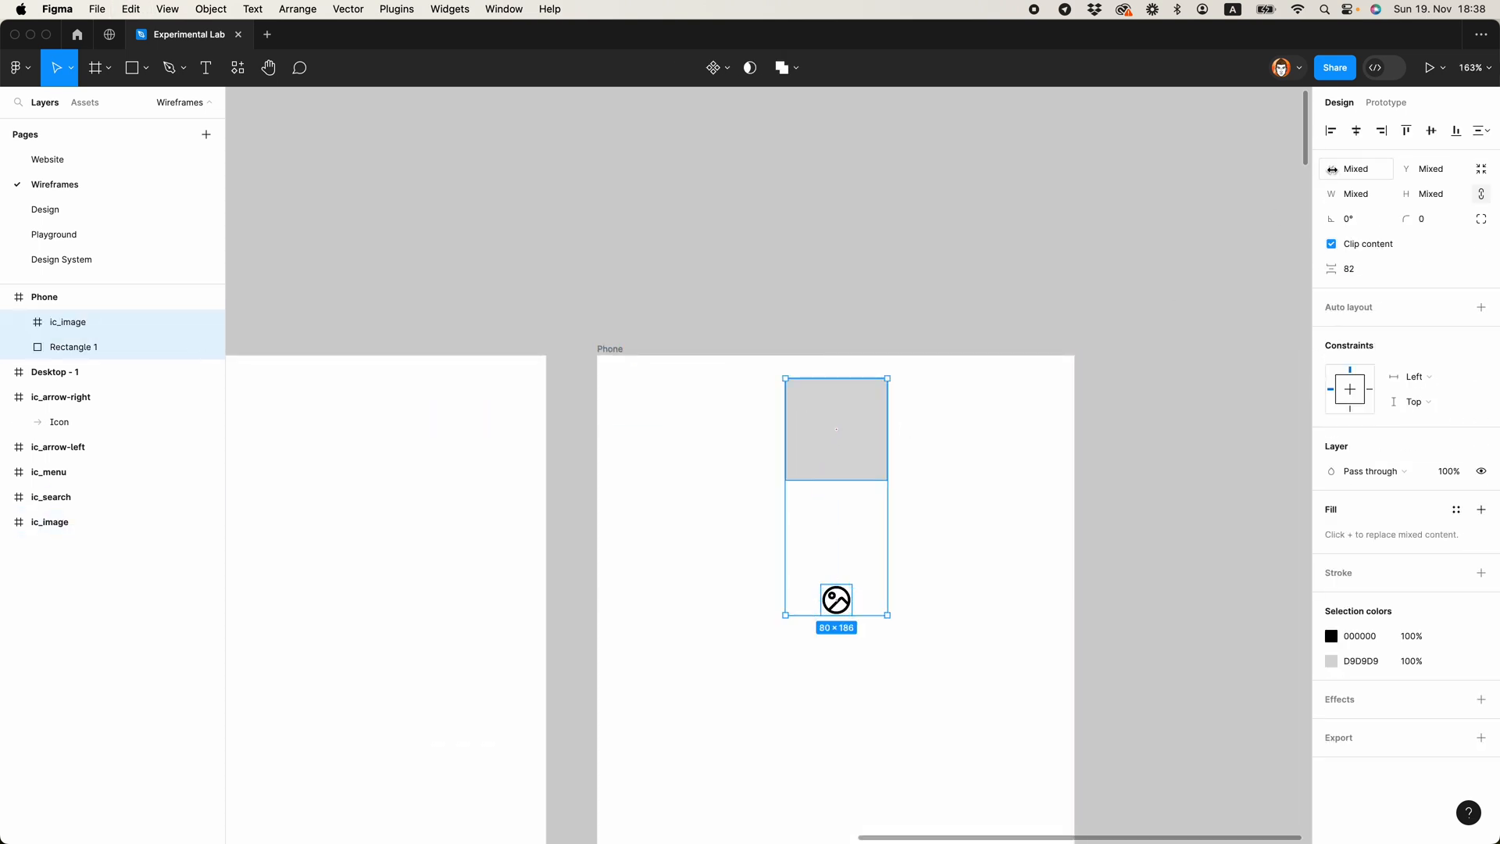
click(1406, 130)
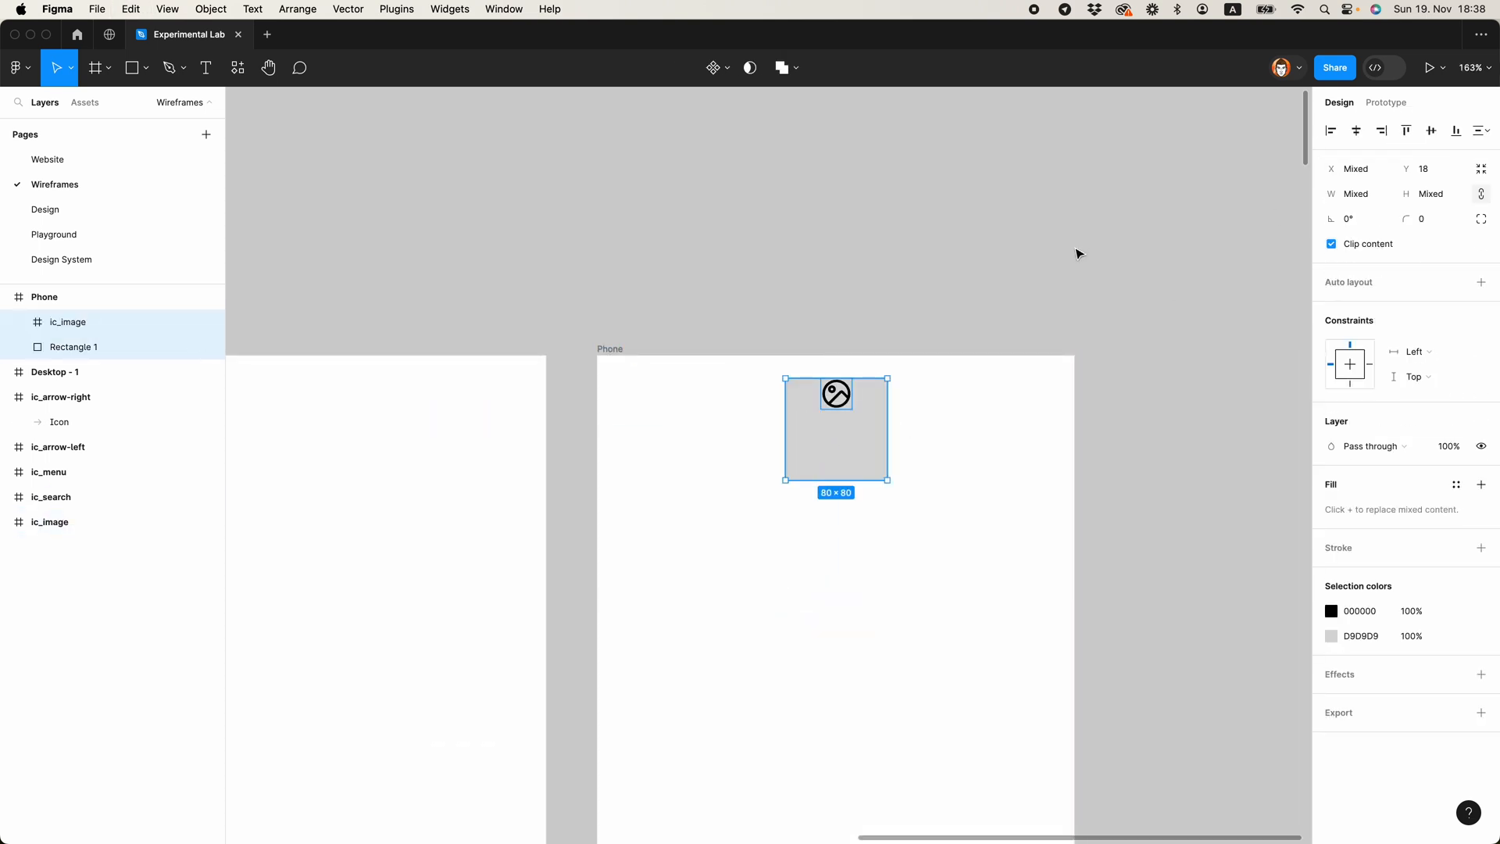
click(1432, 131)
click(1031, 364)
click(844, 482)
drag(844, 484, 844, 463)
Step: Group the image icon with its grey rectangle and name the group "logo"
shift+click(842, 432)
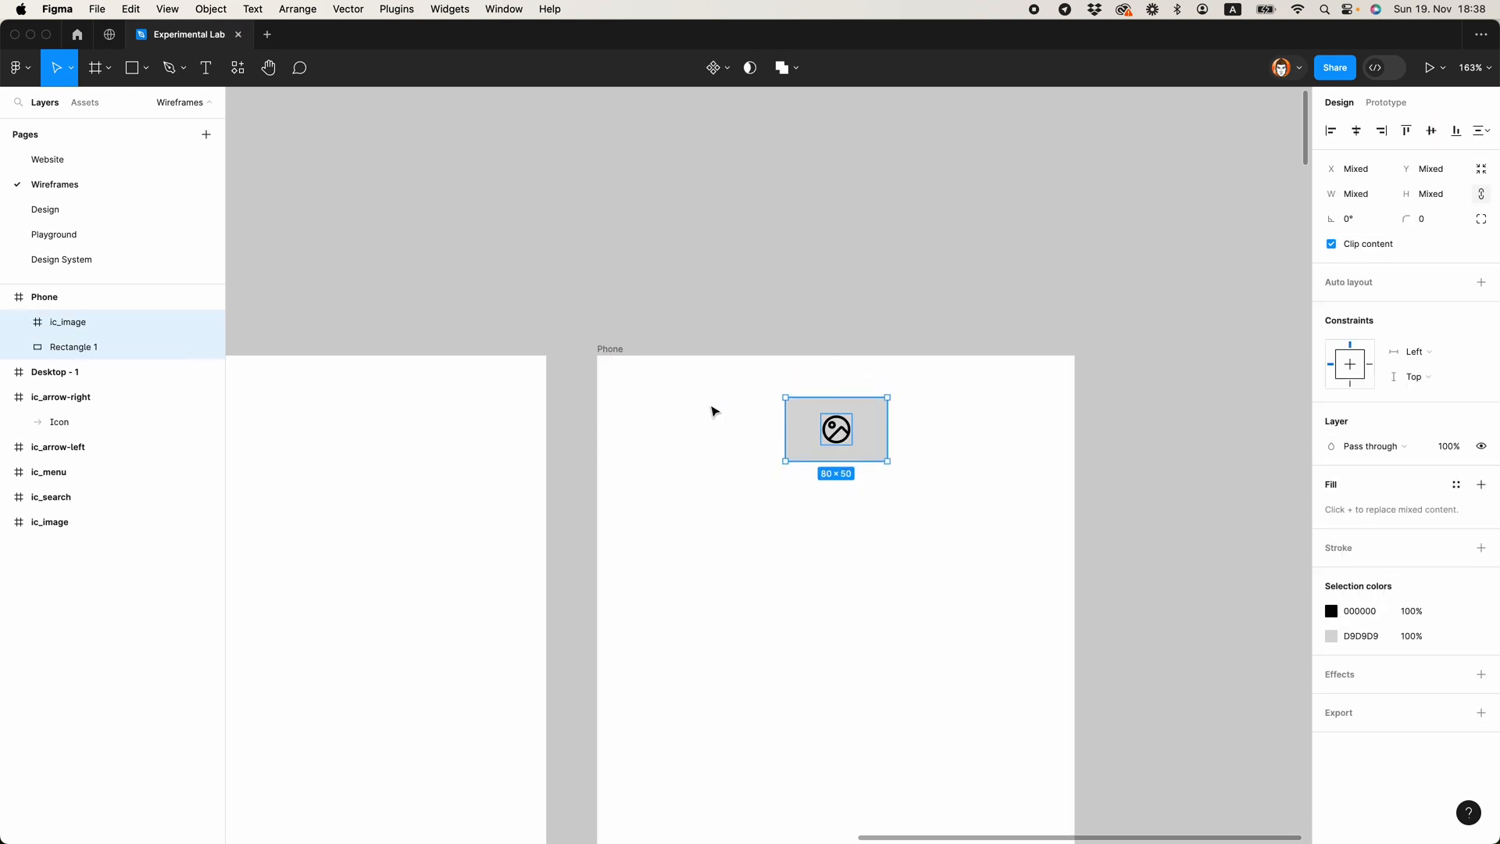
key(super+g)
double_click(65, 322)
key(Return)
Step: Nudge the logo group up to Y 20 in the Phone frame
key(alt)
key(Up)
key(Up)
key(Up)
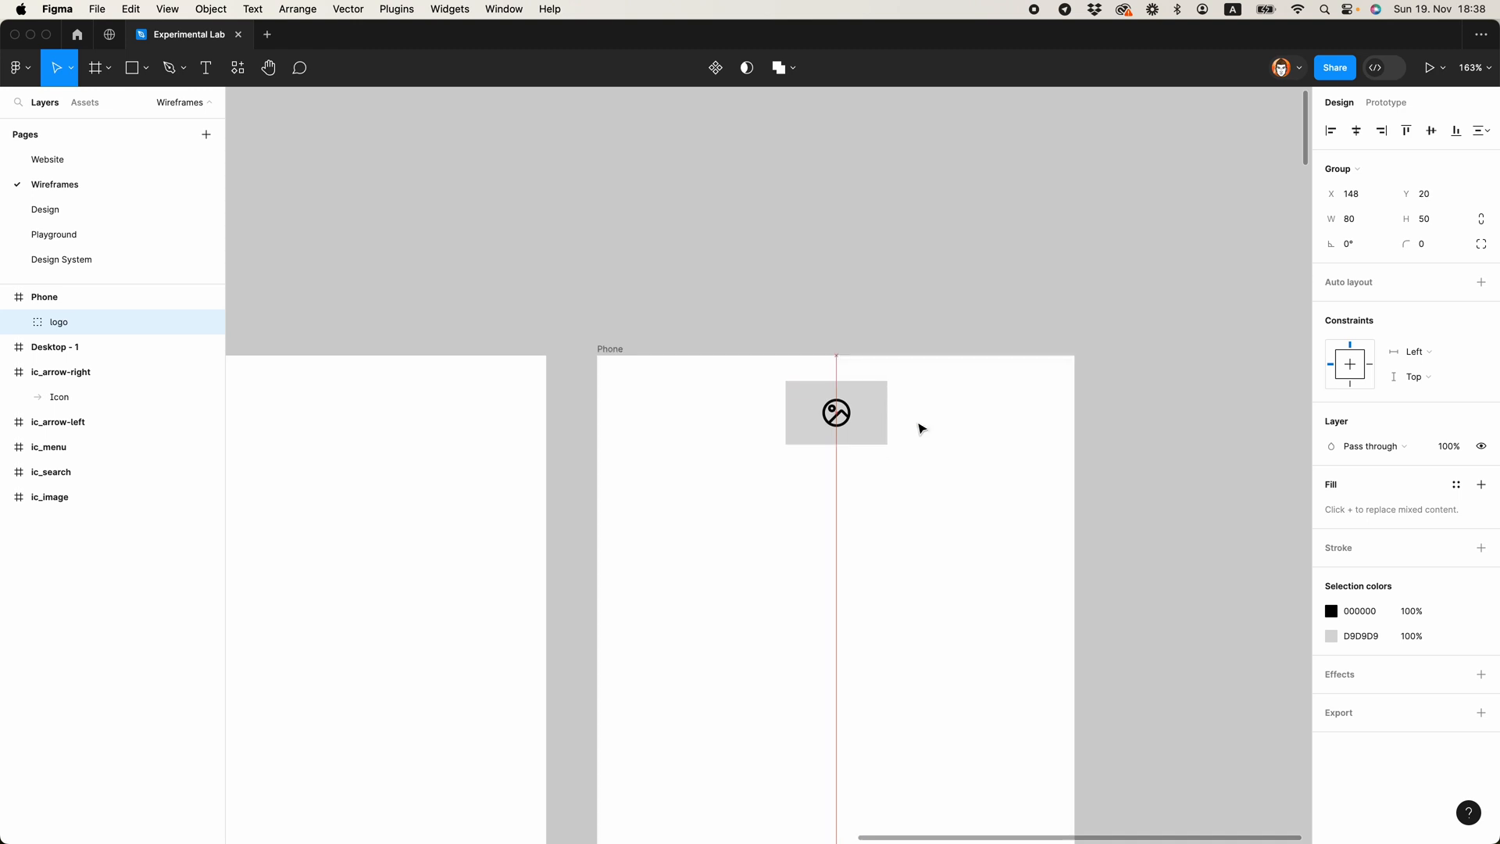
click(951, 268)
Step: Copy the ic_search and ic_menu icons from above the desktop frame into the Phone frame
scroll(914, 320, down, 10)
scroll(359, 294, up, 10)
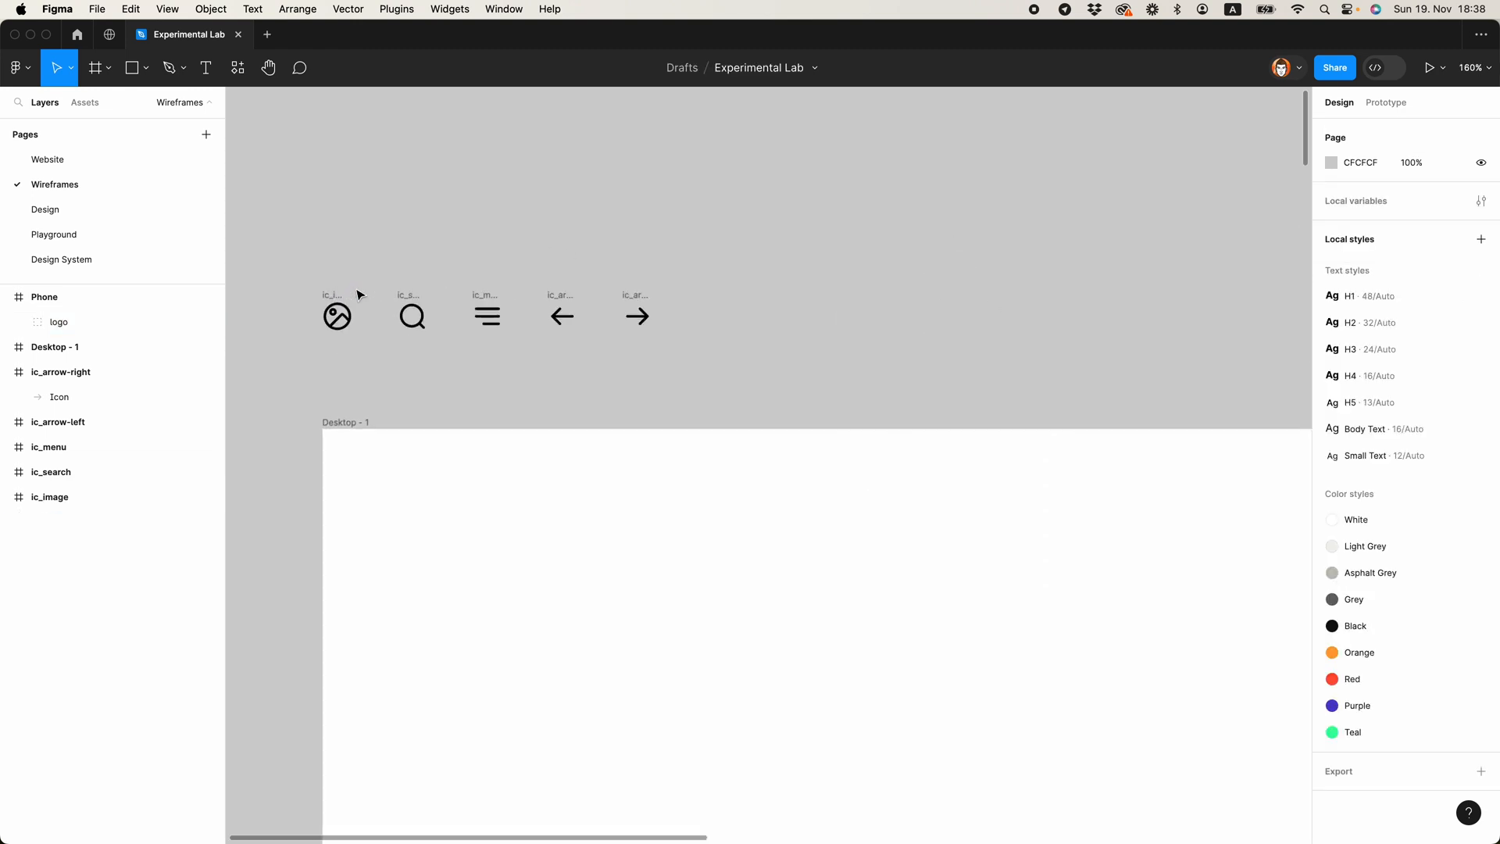
click(472, 291)
shift+click(412, 292)
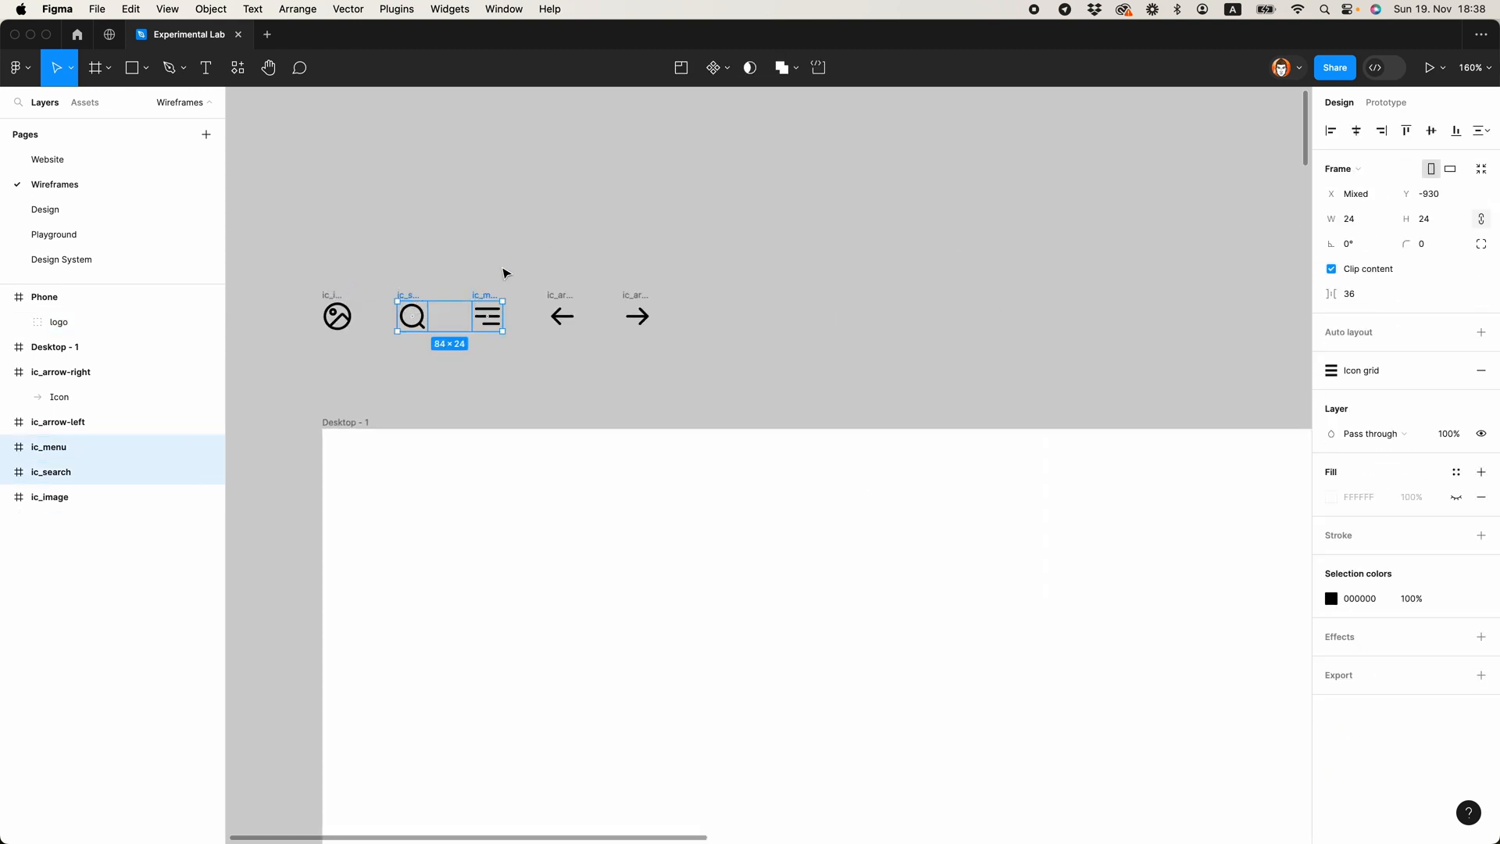
scroll(410, 264, down, 10)
scroll(998, 303, up, 10)
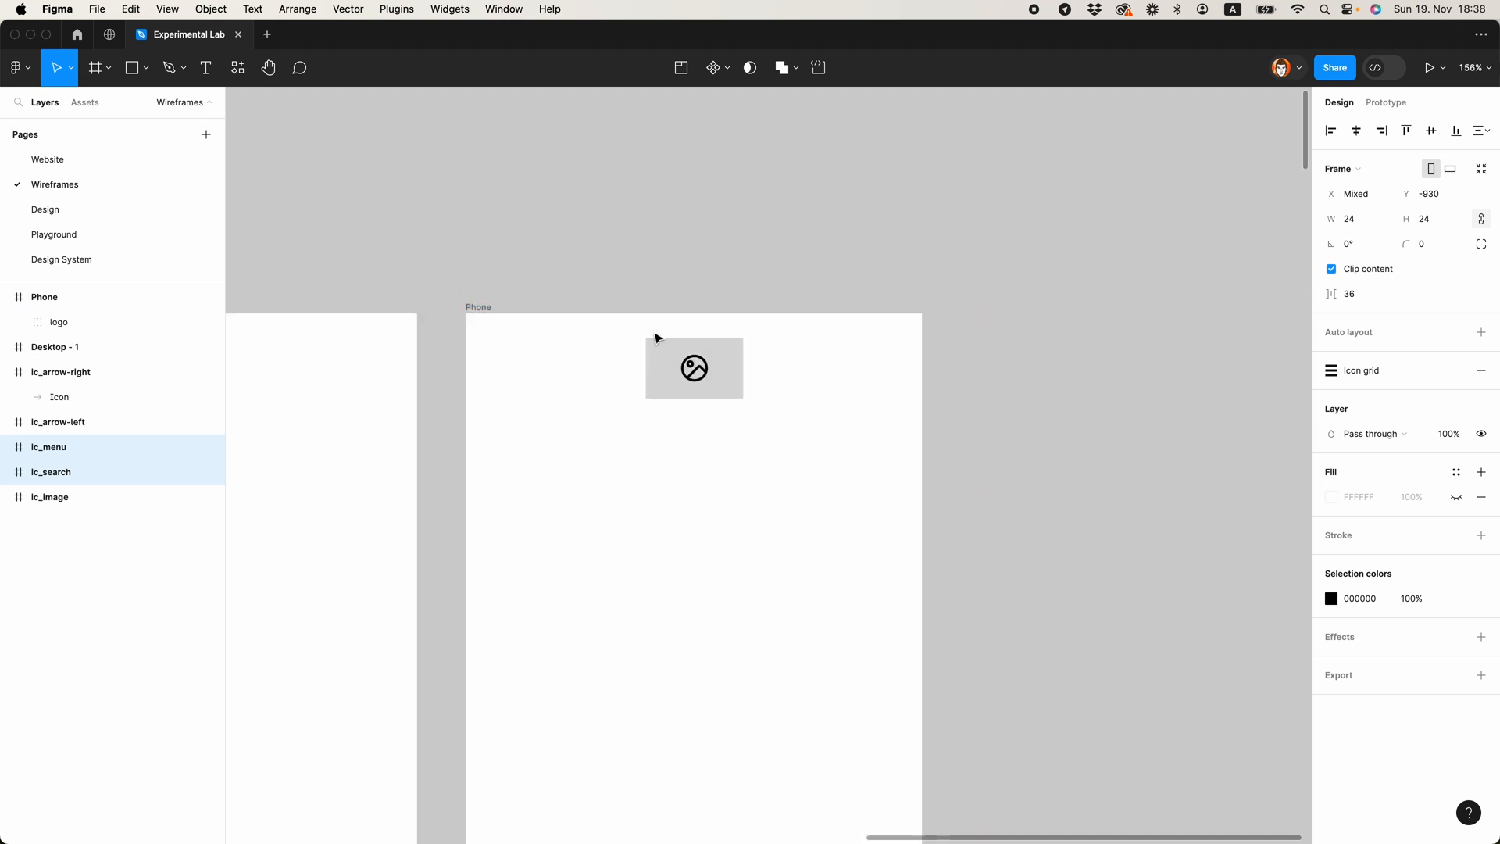
scroll(655, 338, up, 5)
click(414, 299)
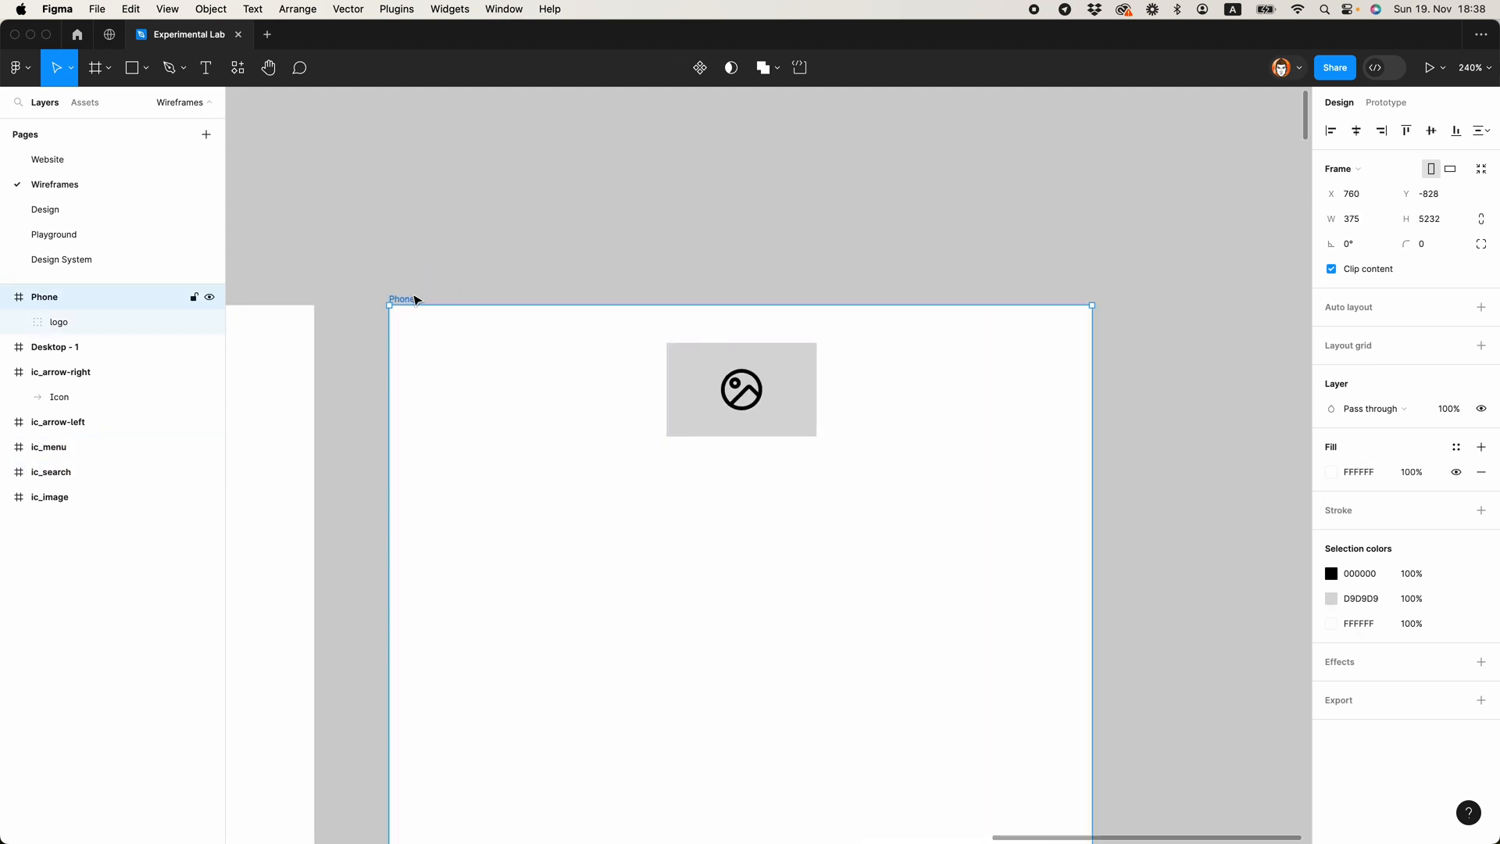
key(super+v)
Step: Place the menu icon at X 331 and the search icon at X 20, both at Y 33 on either side of the logo
drag(819, 594, 1033, 390)
click(797, 390)
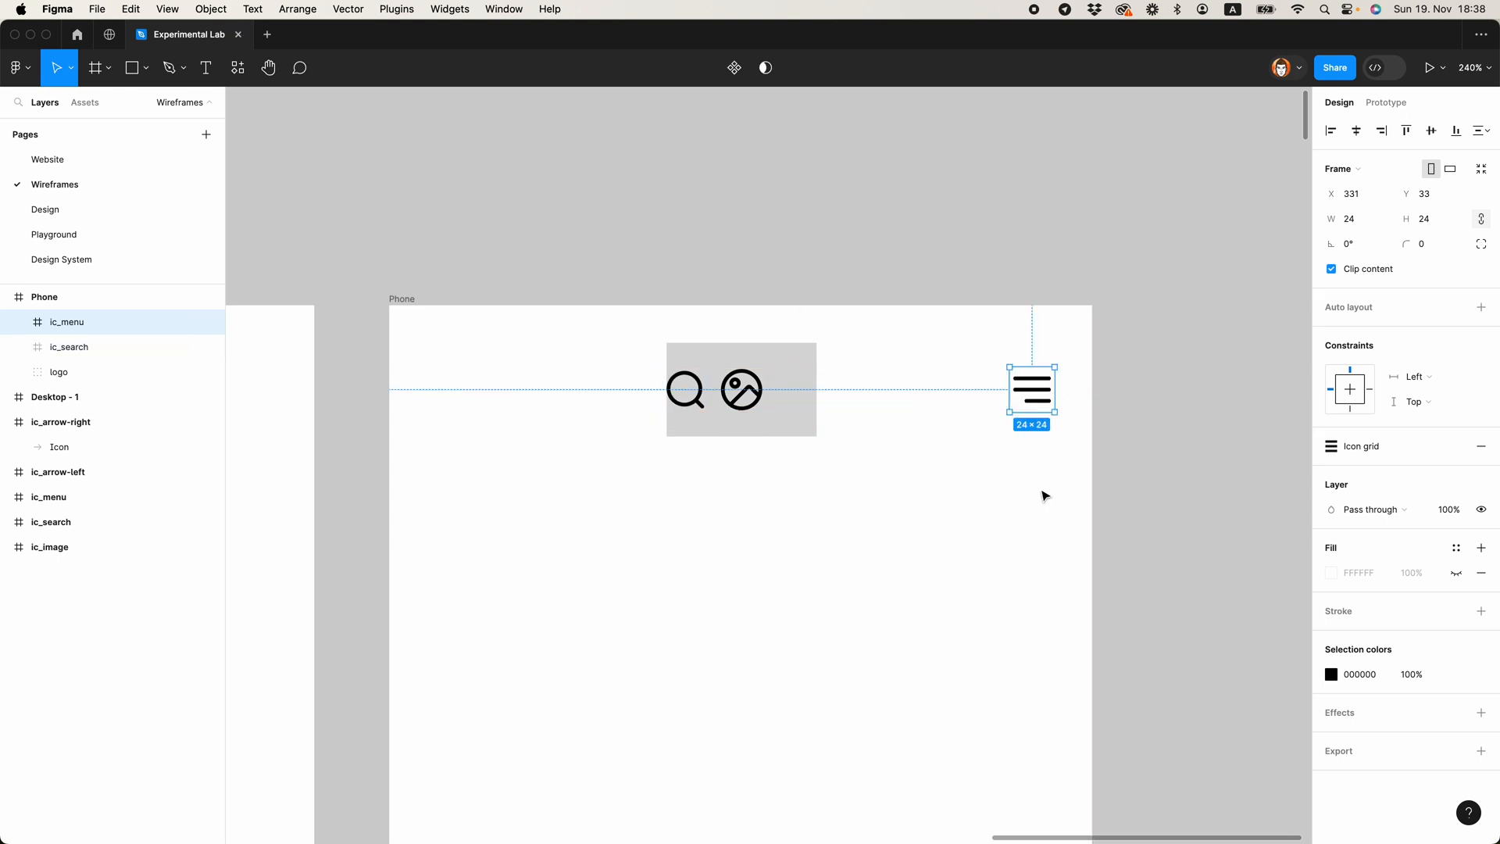
click(690, 400)
drag(692, 401, 446, 401)
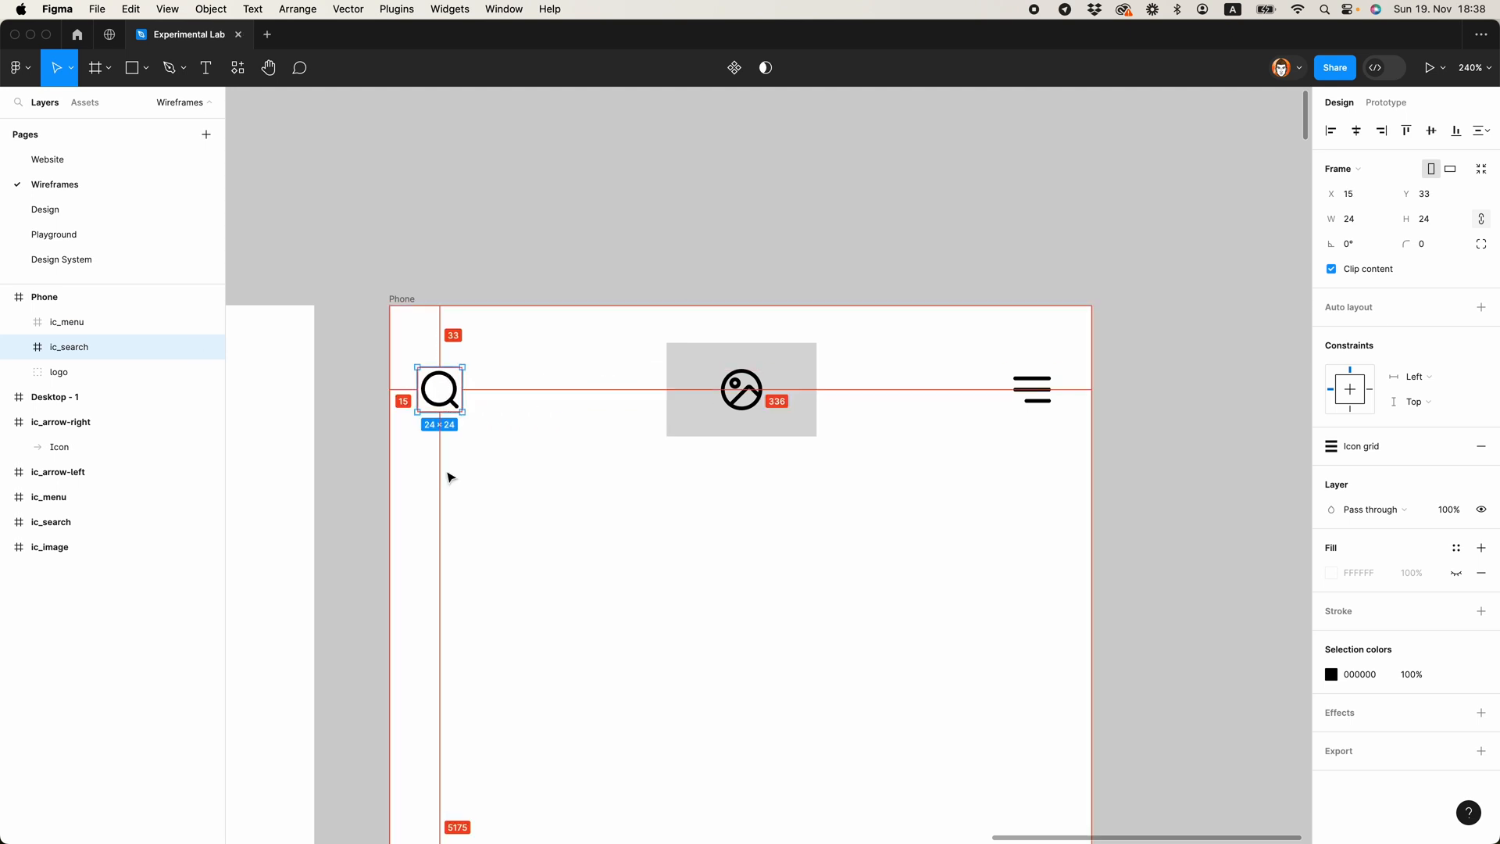
key(Right)
key(Right)
key(Right)
key(Right)
key(Right)
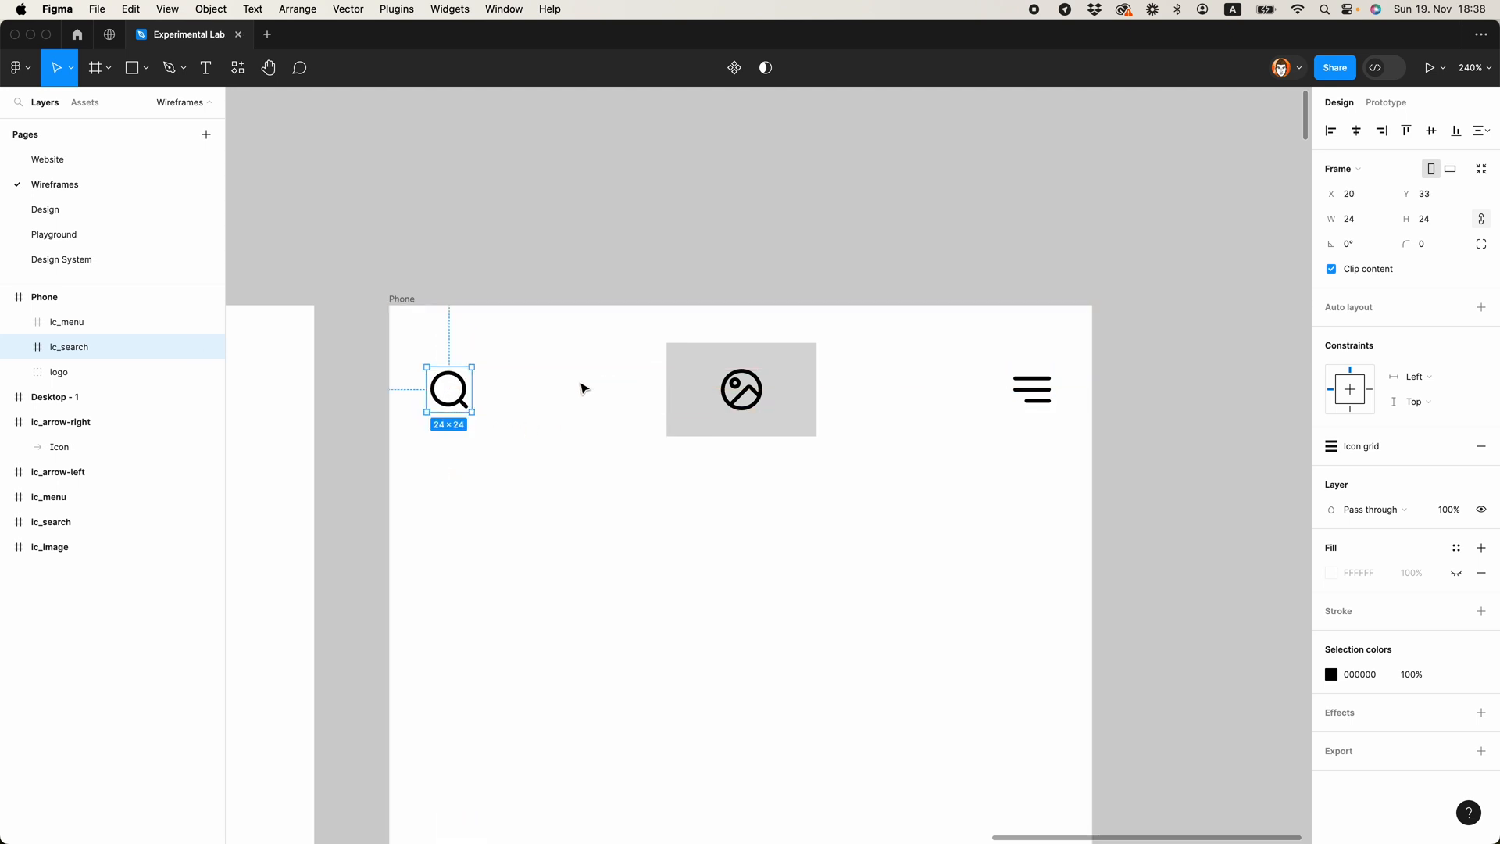
Step: Align the search icon, logo and menu icon along their vertical centres
shift+click(762, 424)
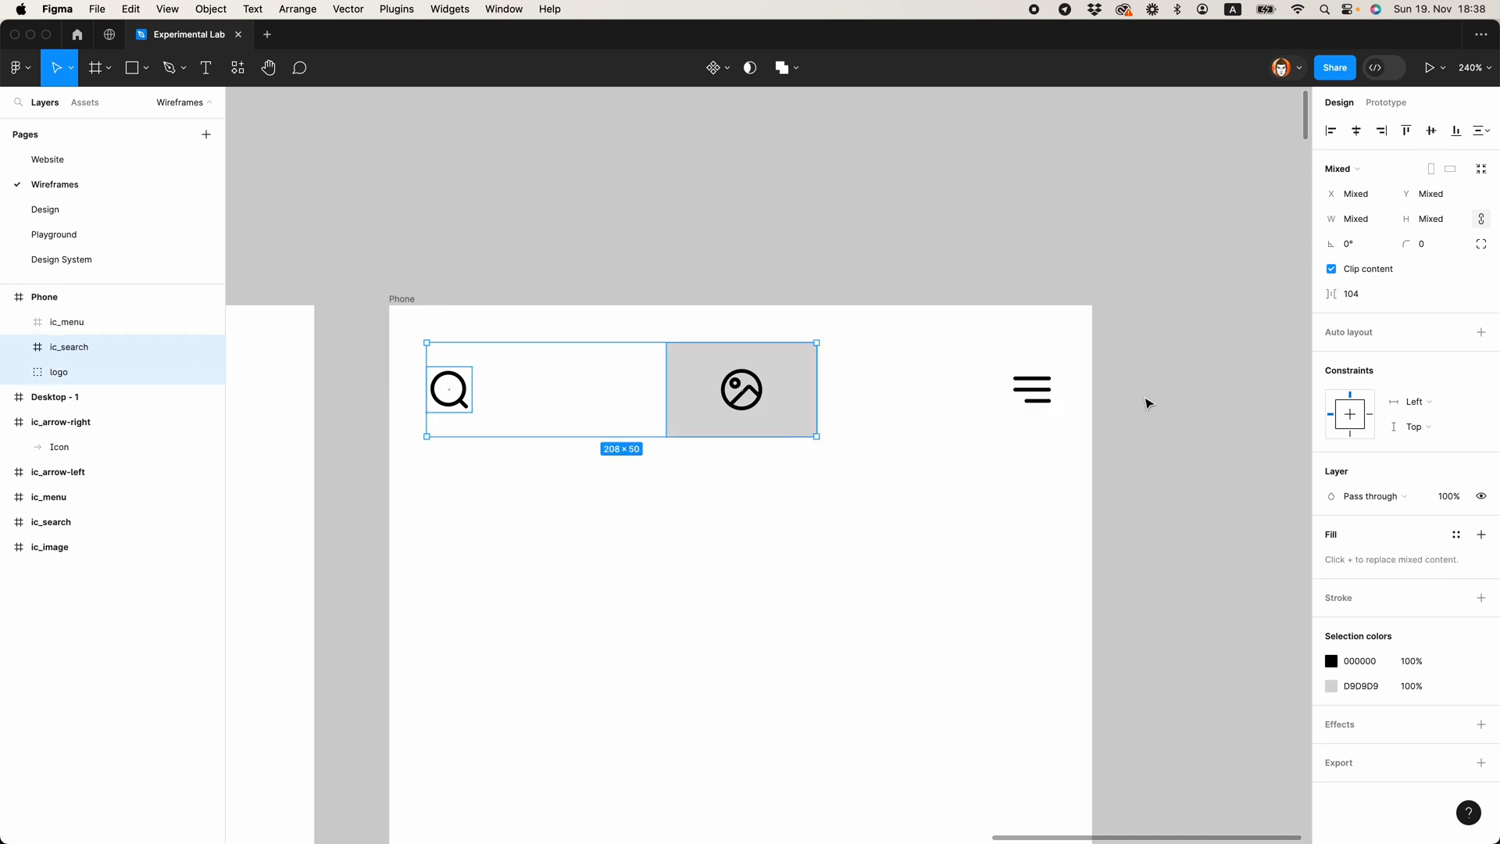
shift+click(1043, 406)
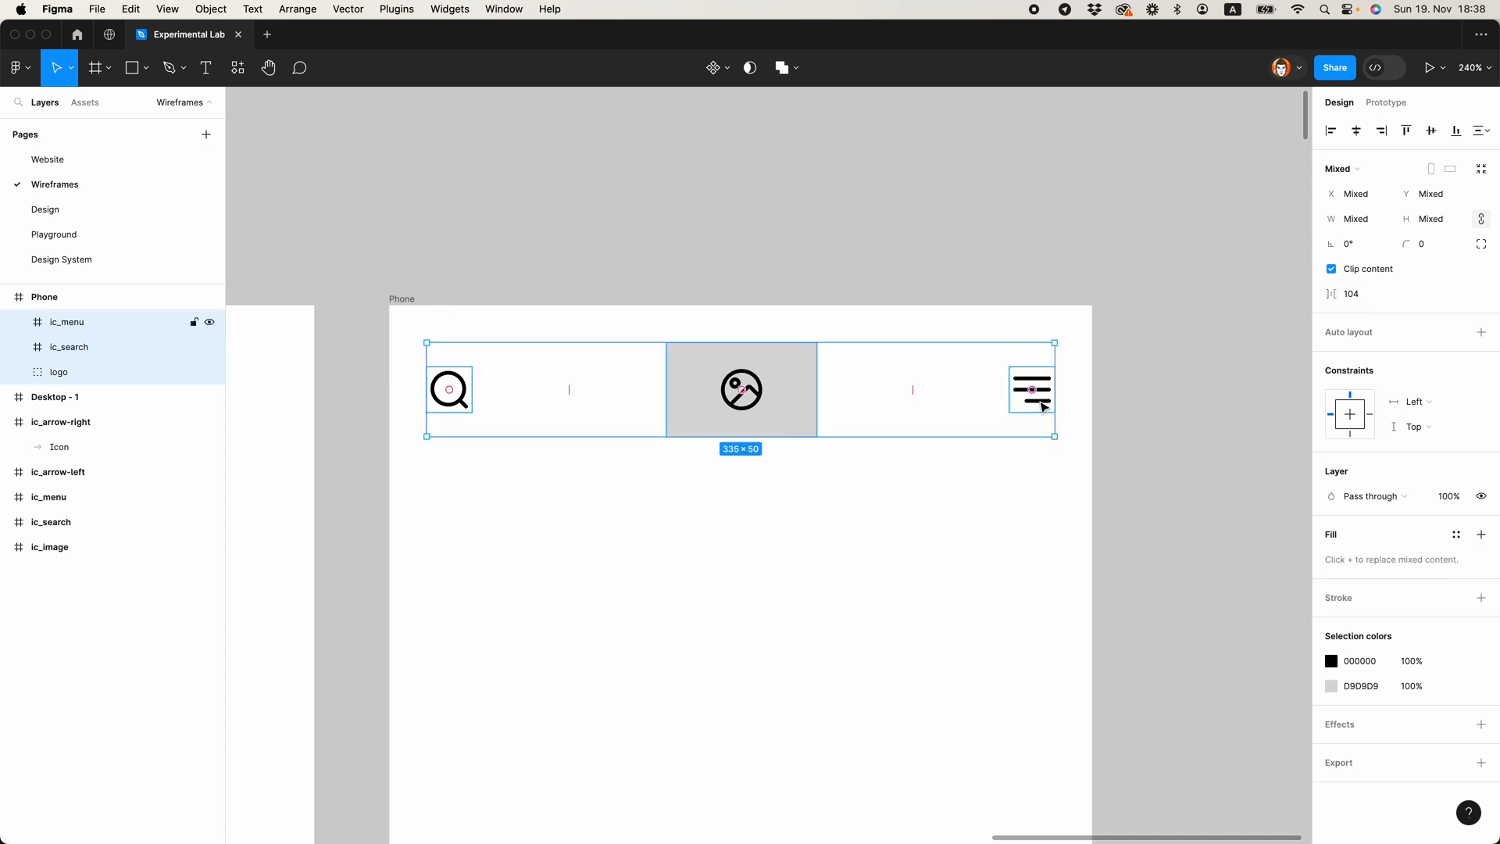
click(1432, 134)
click(911, 228)
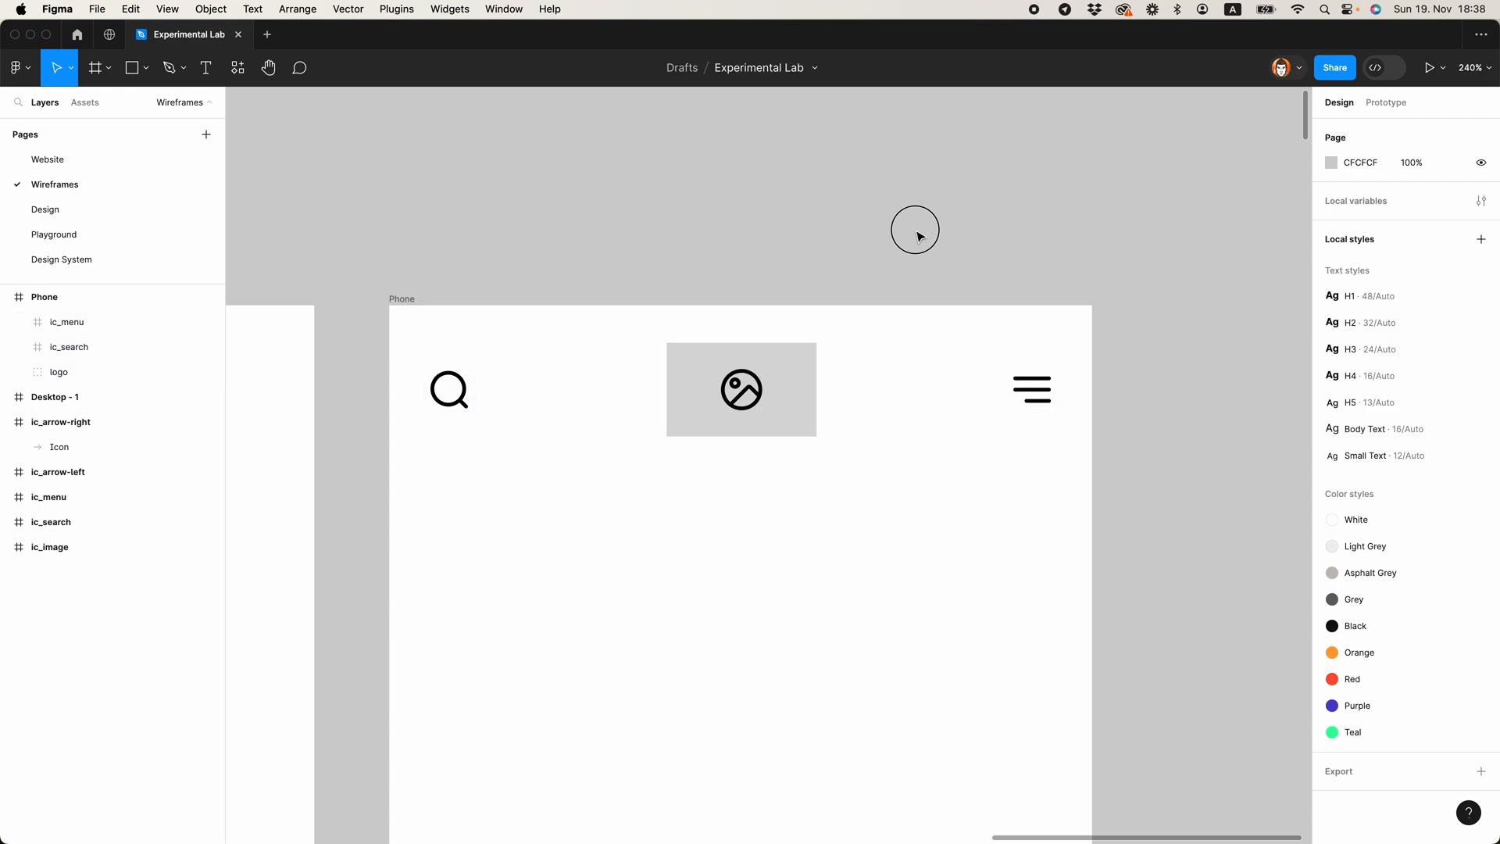
Step: Draw a horizontal divider line 375 wide across the Phone frame, just below the logo
scroll(911, 258, down, 5)
scroll(787, 271, down, 3)
scroll(800, 274, up, 3)
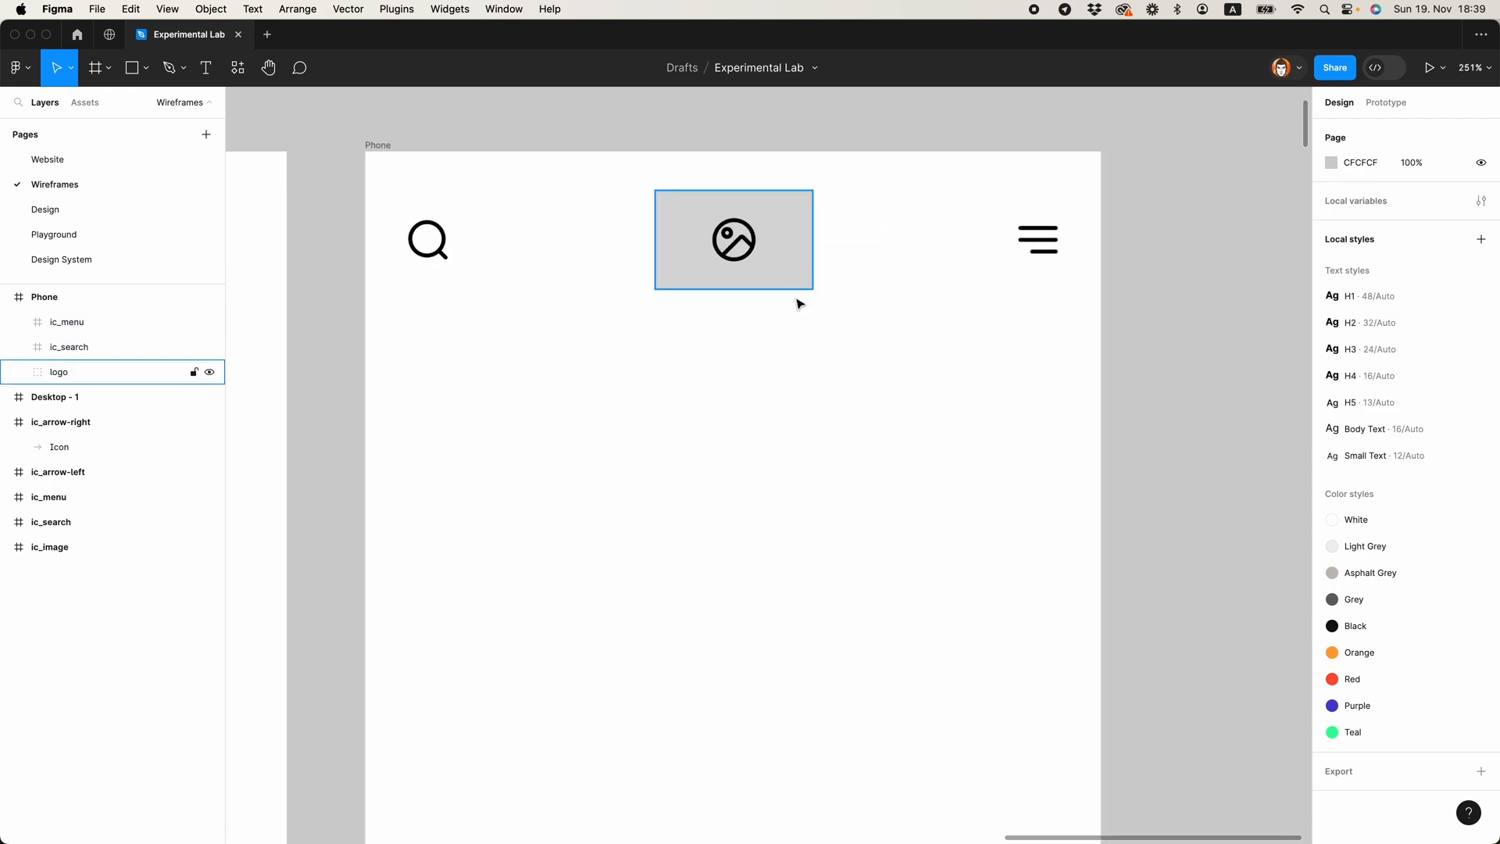
scroll(797, 301, up, 5)
scroll(776, 298, down, 4)
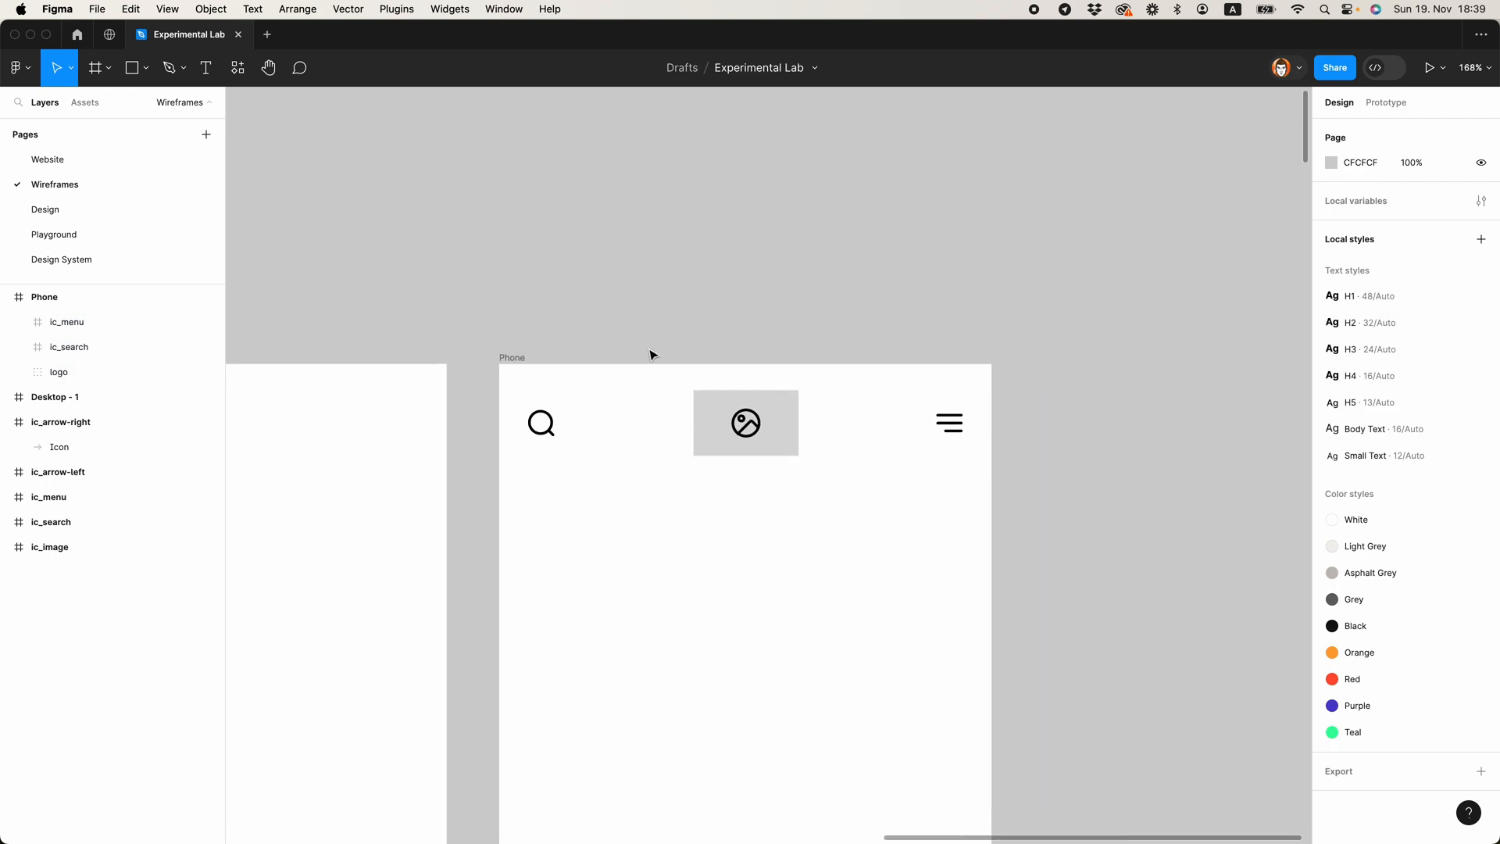
key(shift+l)
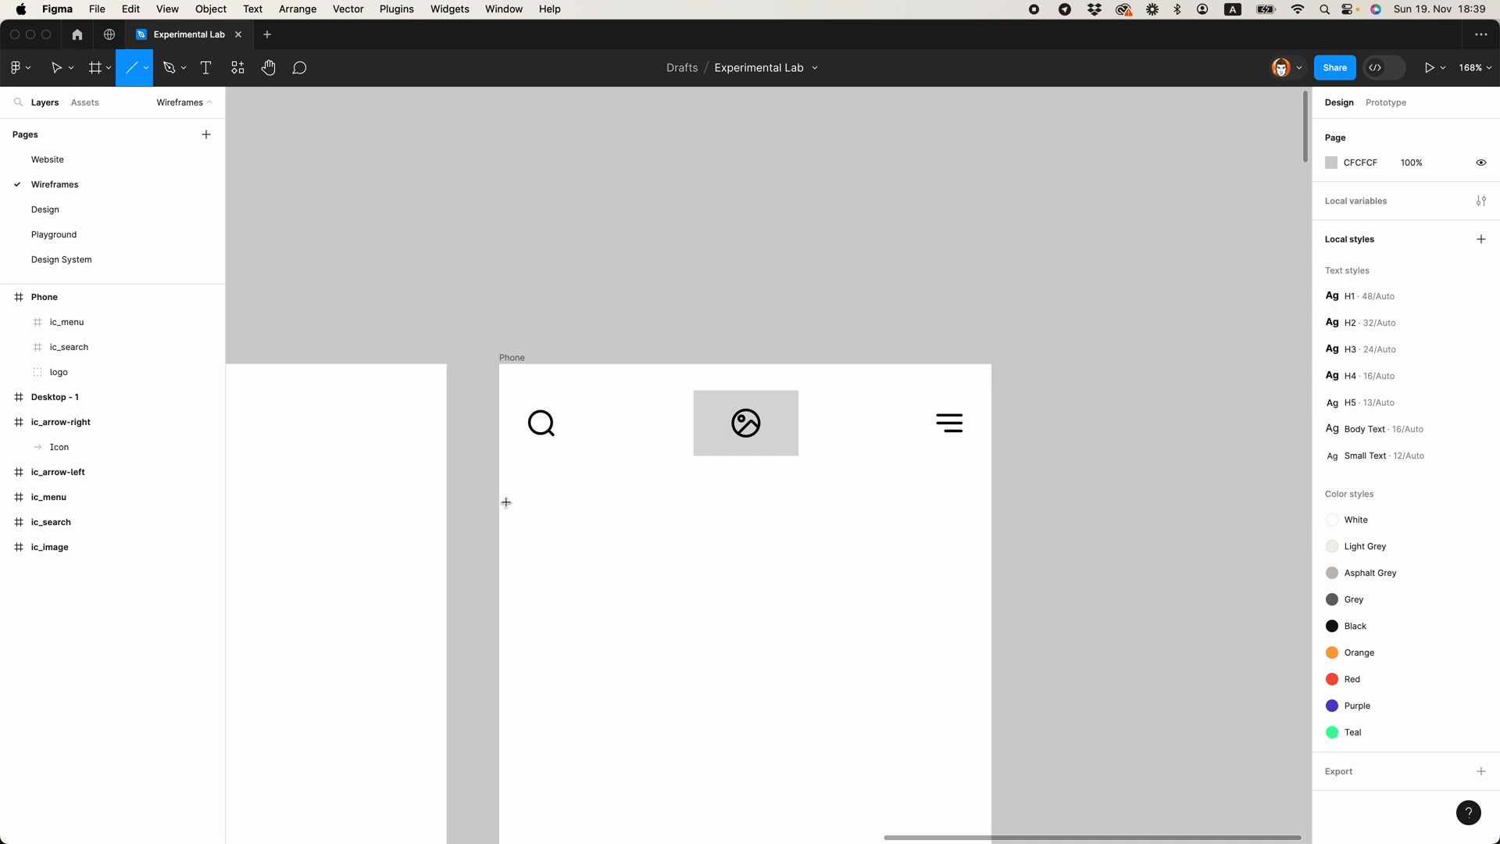
mouse_move(499, 479)
mouse_down()
mouse_move(951, 460)
mouse_move(992, 478)
mouse_up()
Step: Colour the divider line D9D9D9 by sampling the logo's grey, and nudge the line down to 20 px below the logo
key(i)
click(764, 438)
key(Down)
key(Down)
Step: Group the divider line, menu icon, search icon and logo, and name the group "Nav Bar"
scroll(784, 297, down, 2)
drag(524, 451, 969, 311)
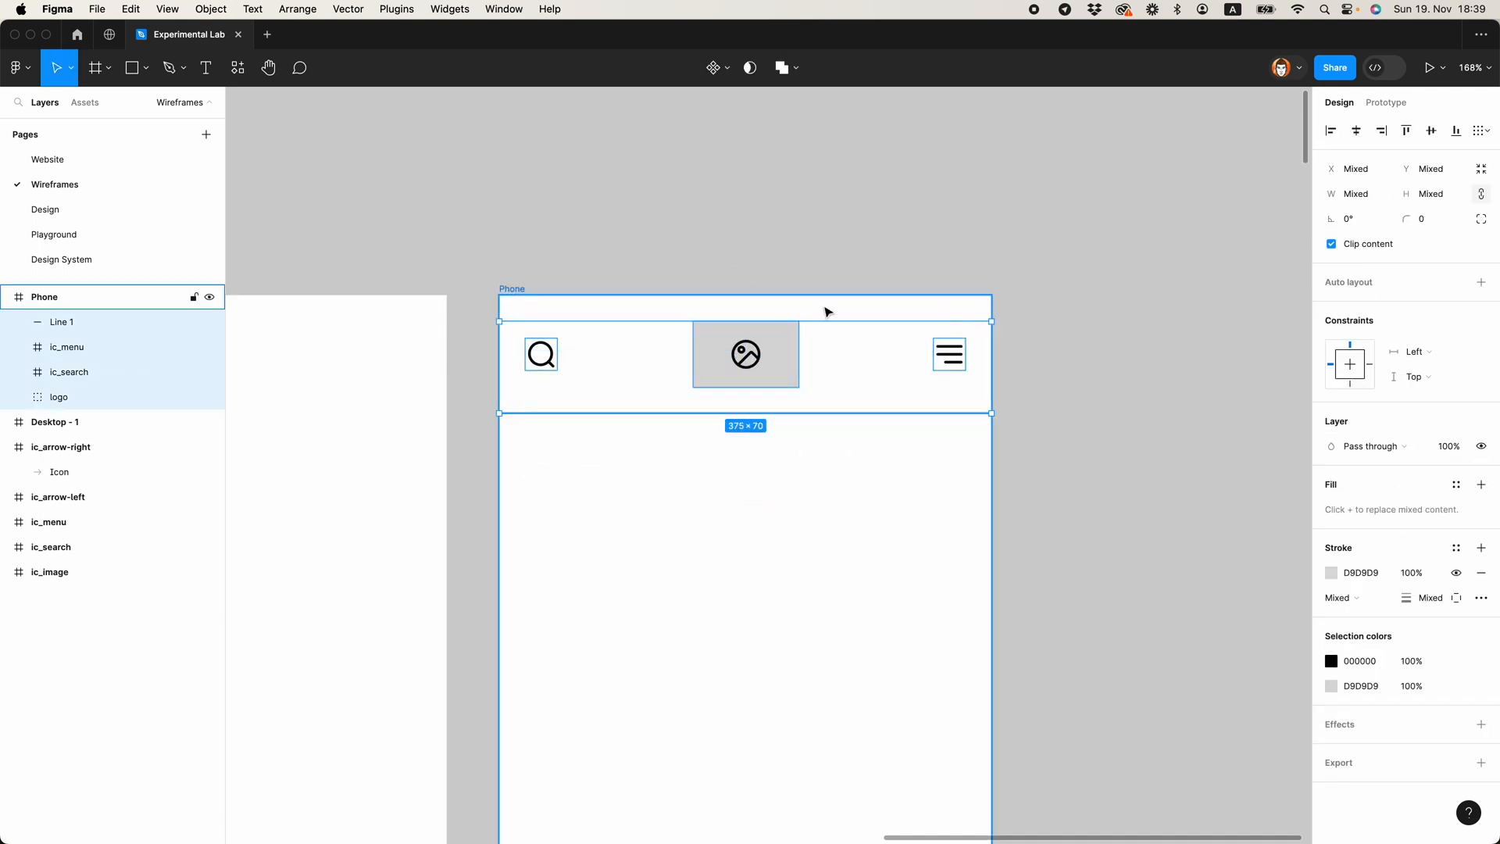
key(super+g)
double_click(71, 325)
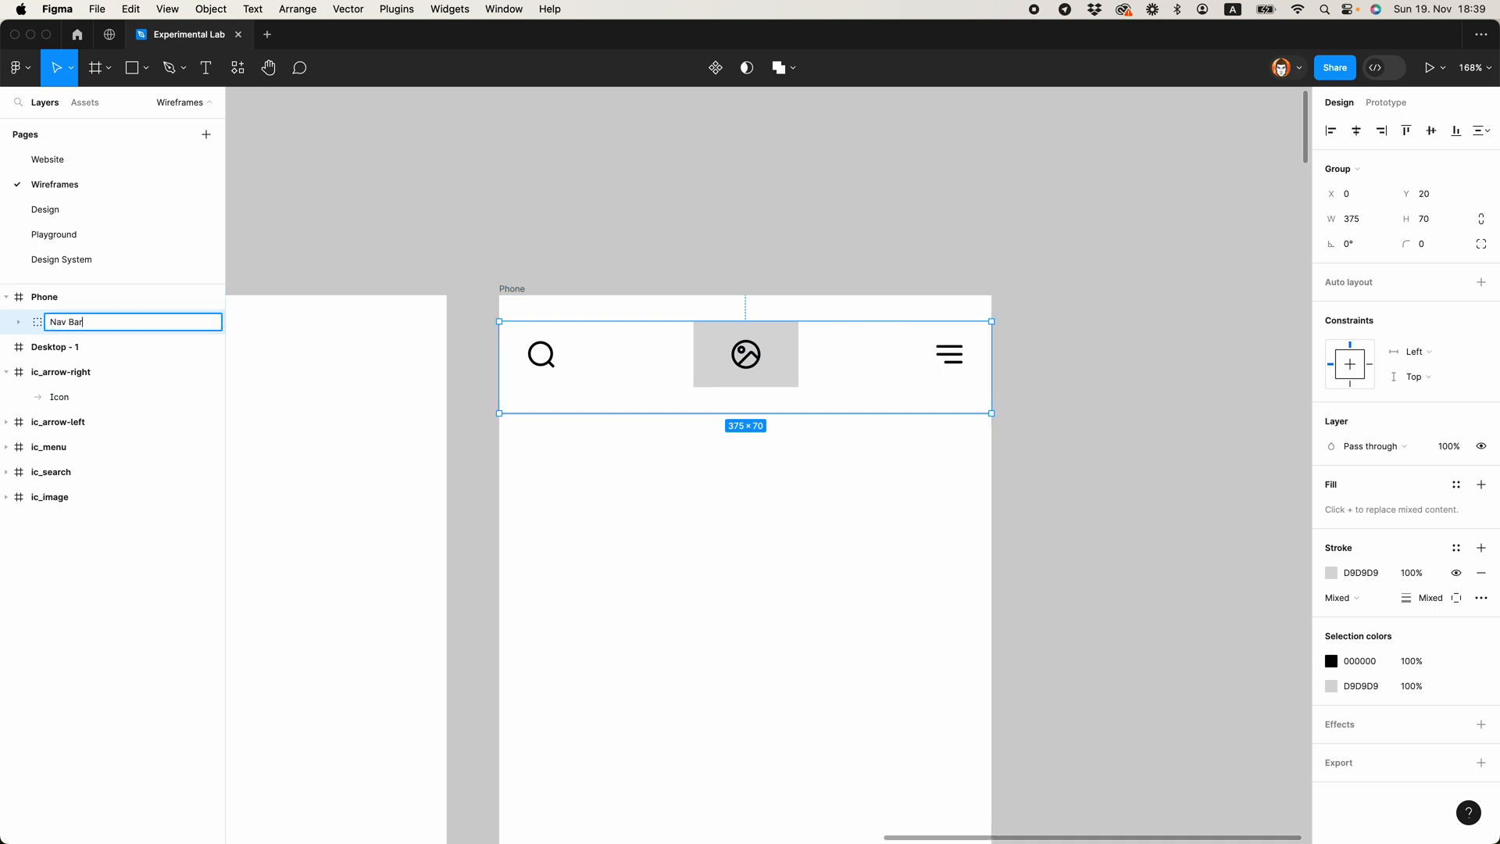
click(821, 444)
Step: Duplicate the logo to the area below the divider line and move the copy out of Nav Bar, directly into the Phone frame
scroll(820, 452, down, 3)
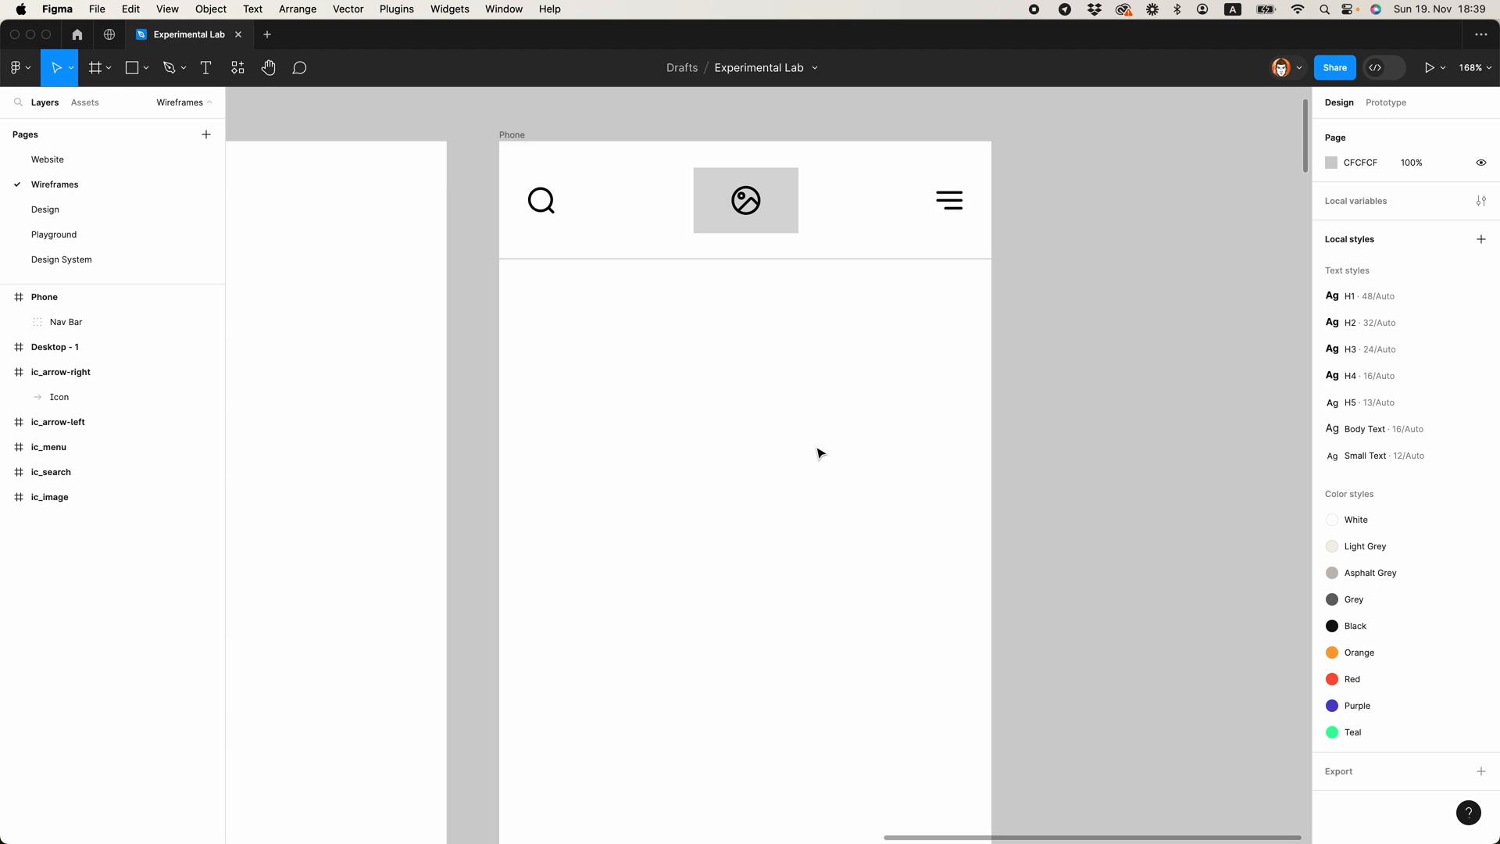
scroll(820, 453, up, 3)
click(764, 372)
click(766, 376)
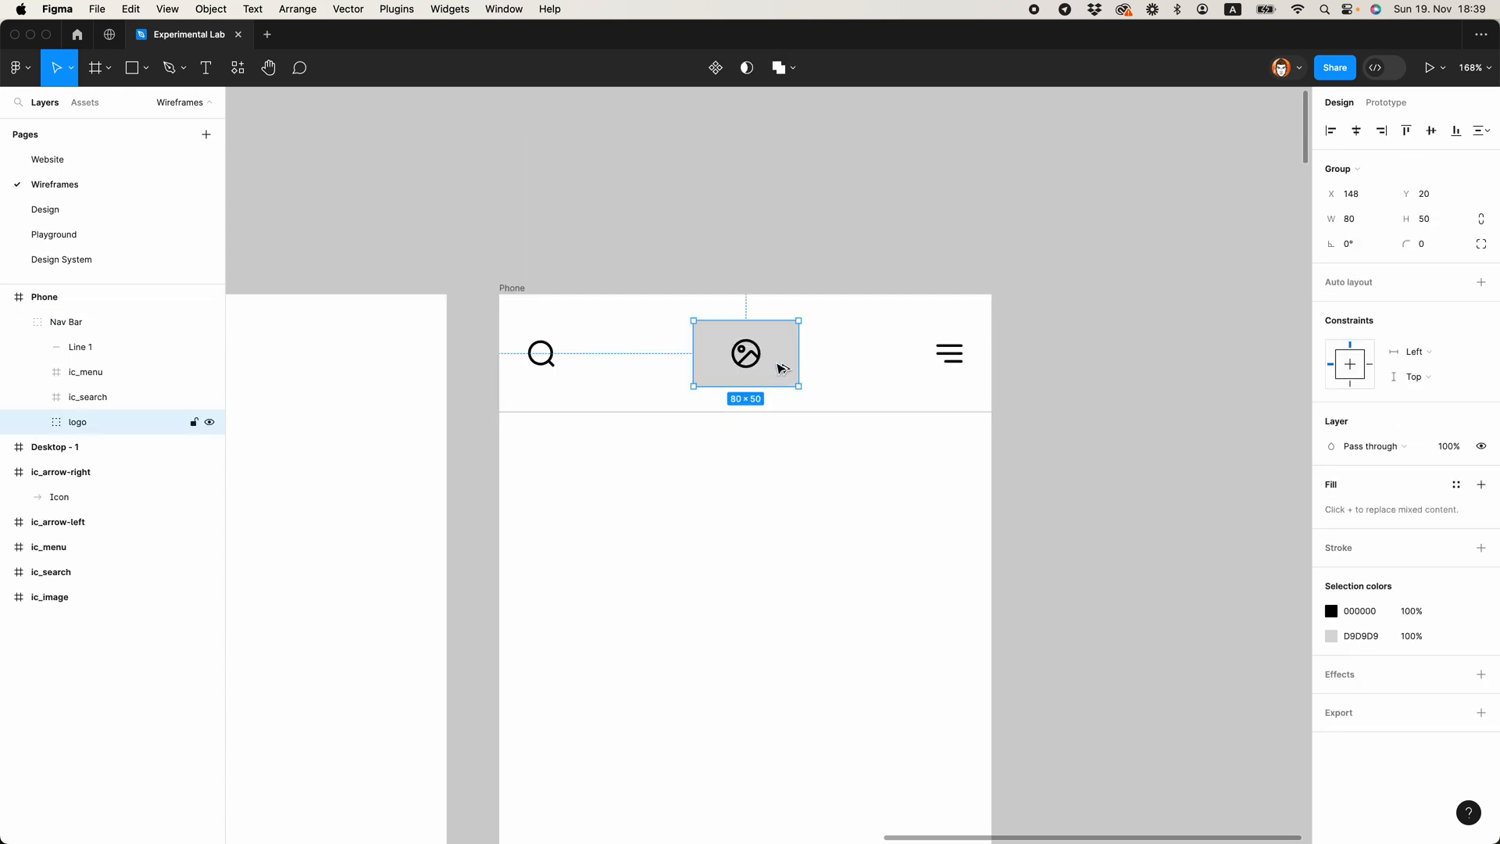
drag(777, 371, 650, 534)
drag(97, 422, 79, 312)
click(678, 550)
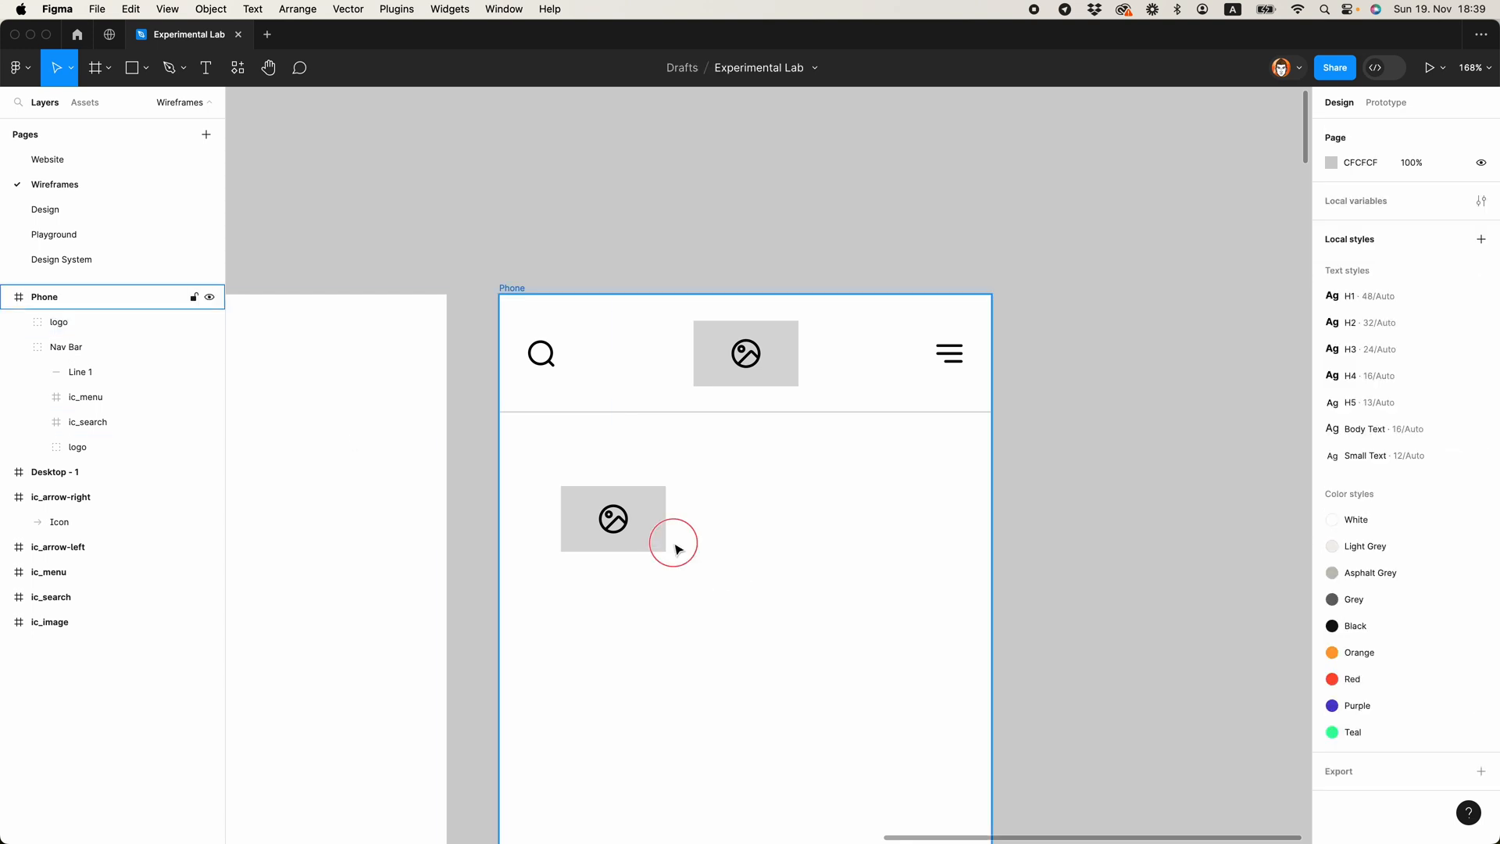
Step: Stretch the grey rectangle of the copied placeholder vertically around its icon into an 80 × 80 square
double_click(660, 536)
drag(630, 485, 632, 466)
click(719, 532)
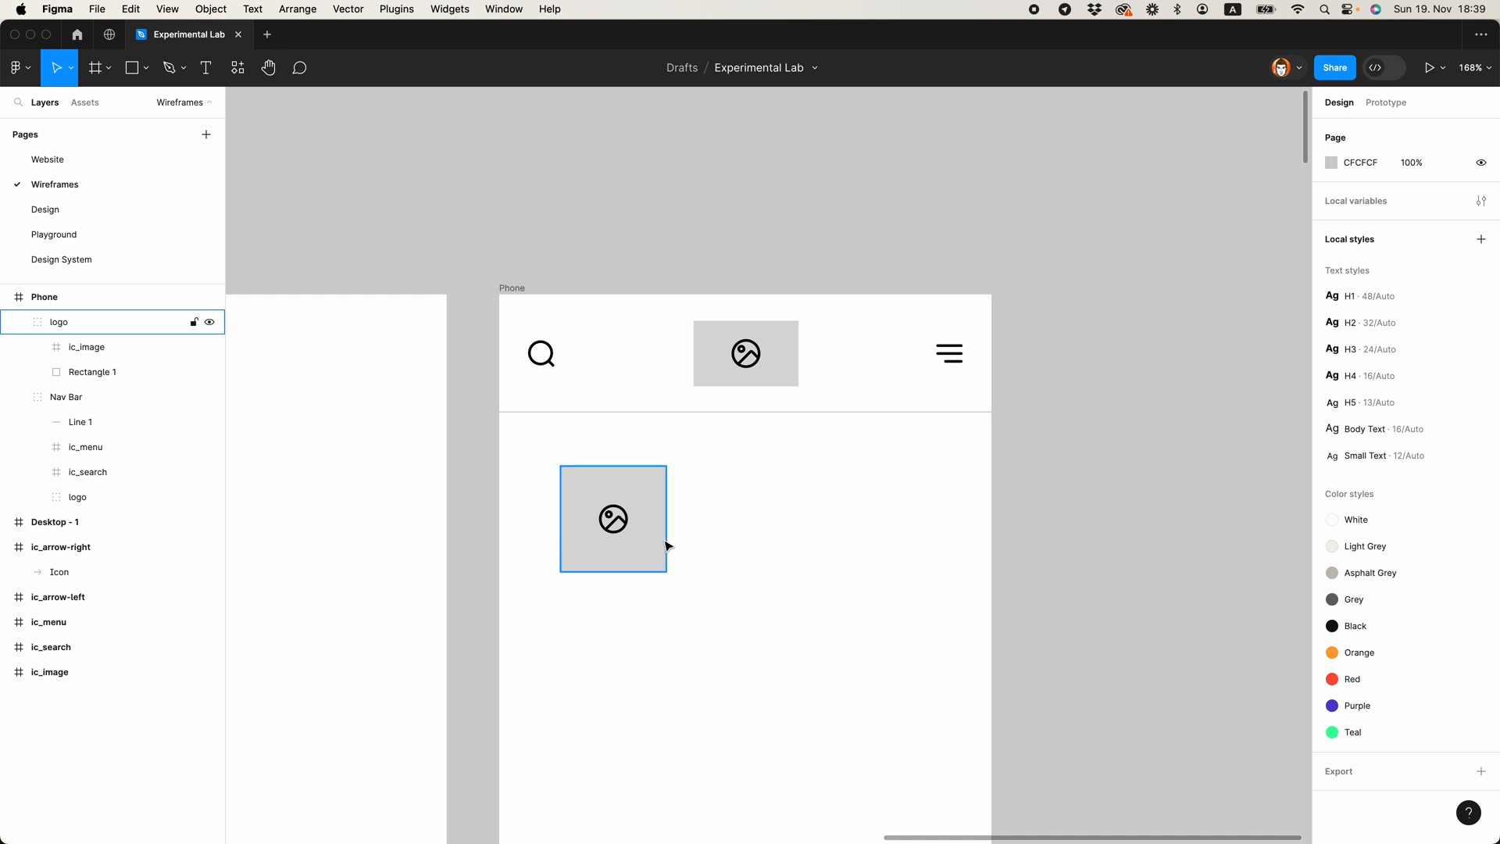
Step: Position the square placeholder at X 20, Y 110, 20 px from the Phone frame's left edge and below the divider line
drag(632, 547, 597, 516)
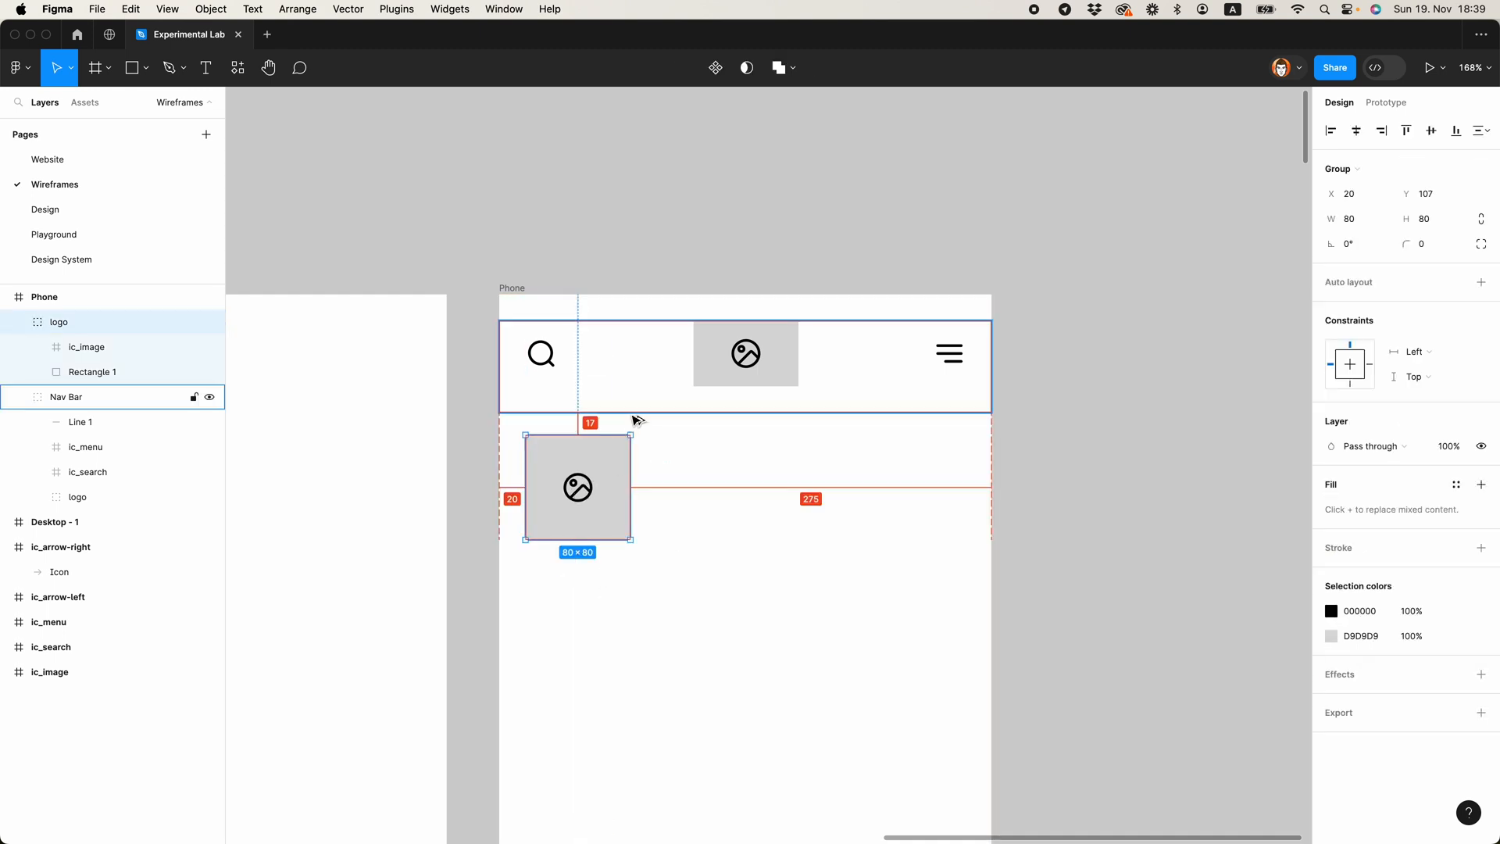
key(Down)
key(Down)
key(Down)
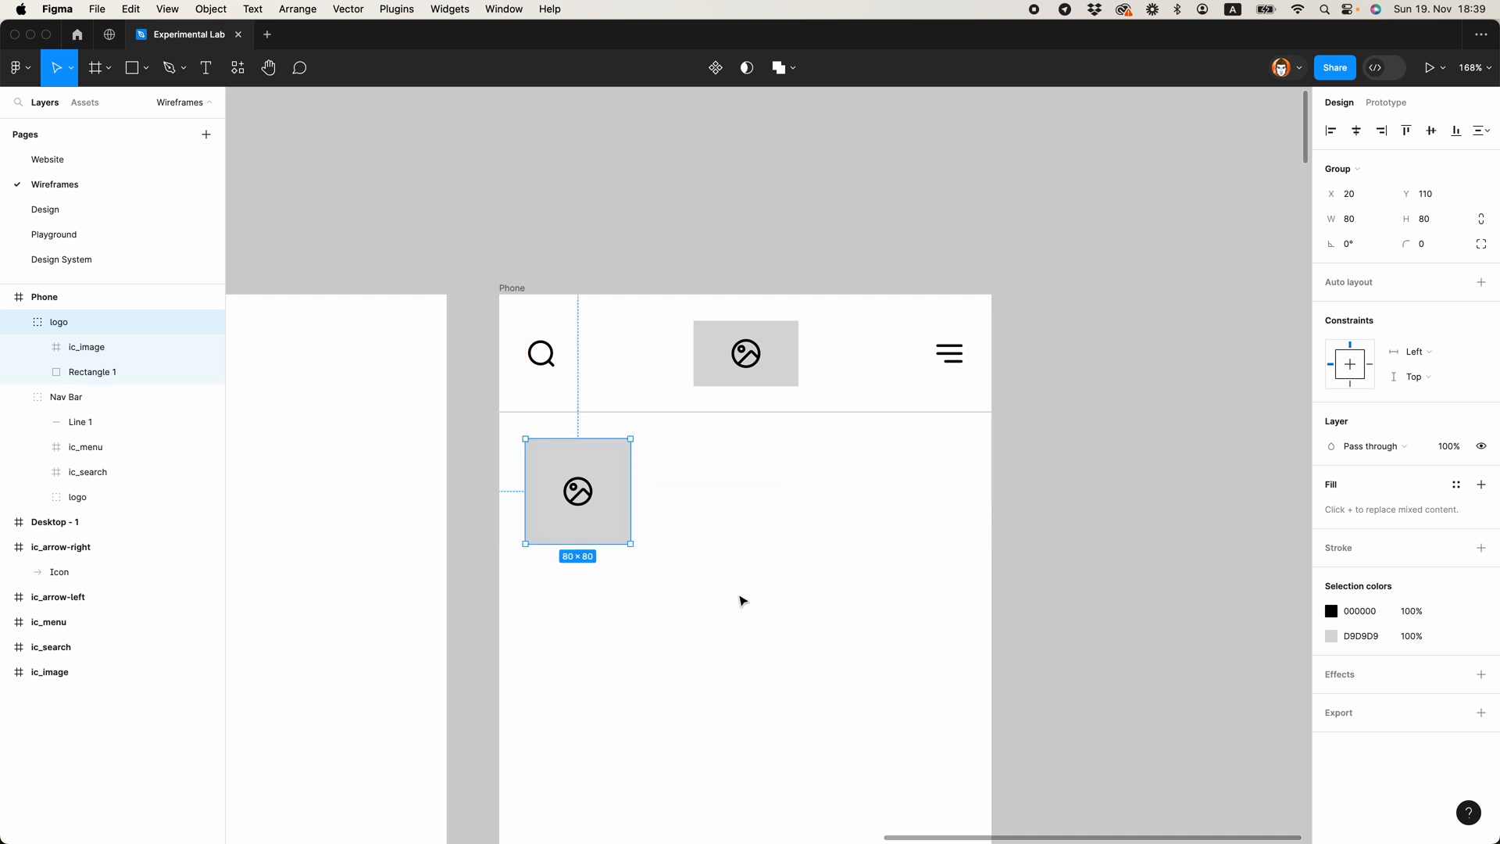
click(710, 581)
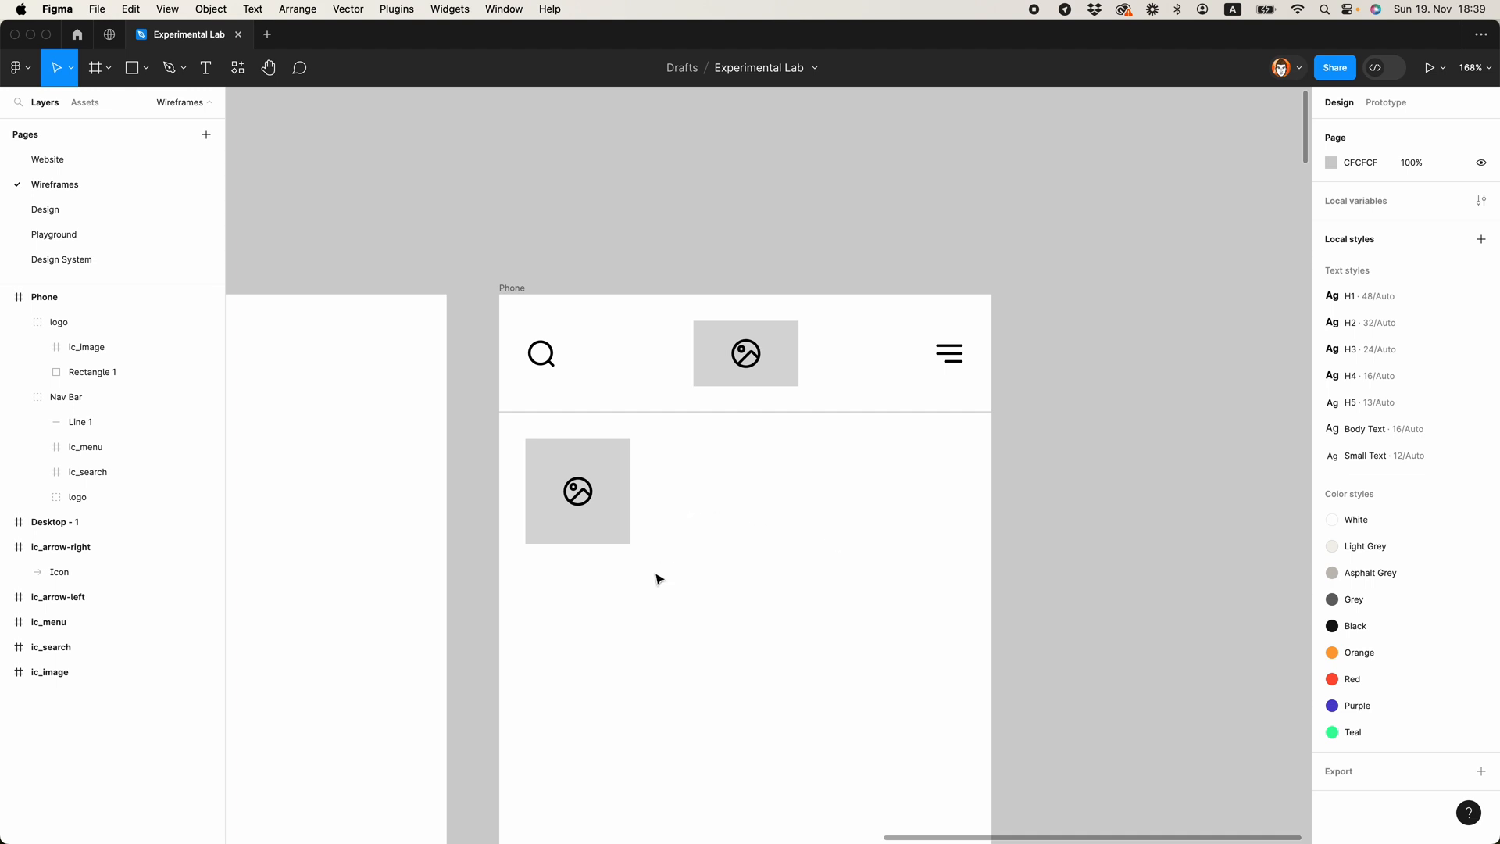
Step: Add the text "Some Post Title Goes Here" to the right of the square placeholder and set its font size to 16
scroll(650, 555, right, 3)
scroll(653, 508, down, 2)
key(t)
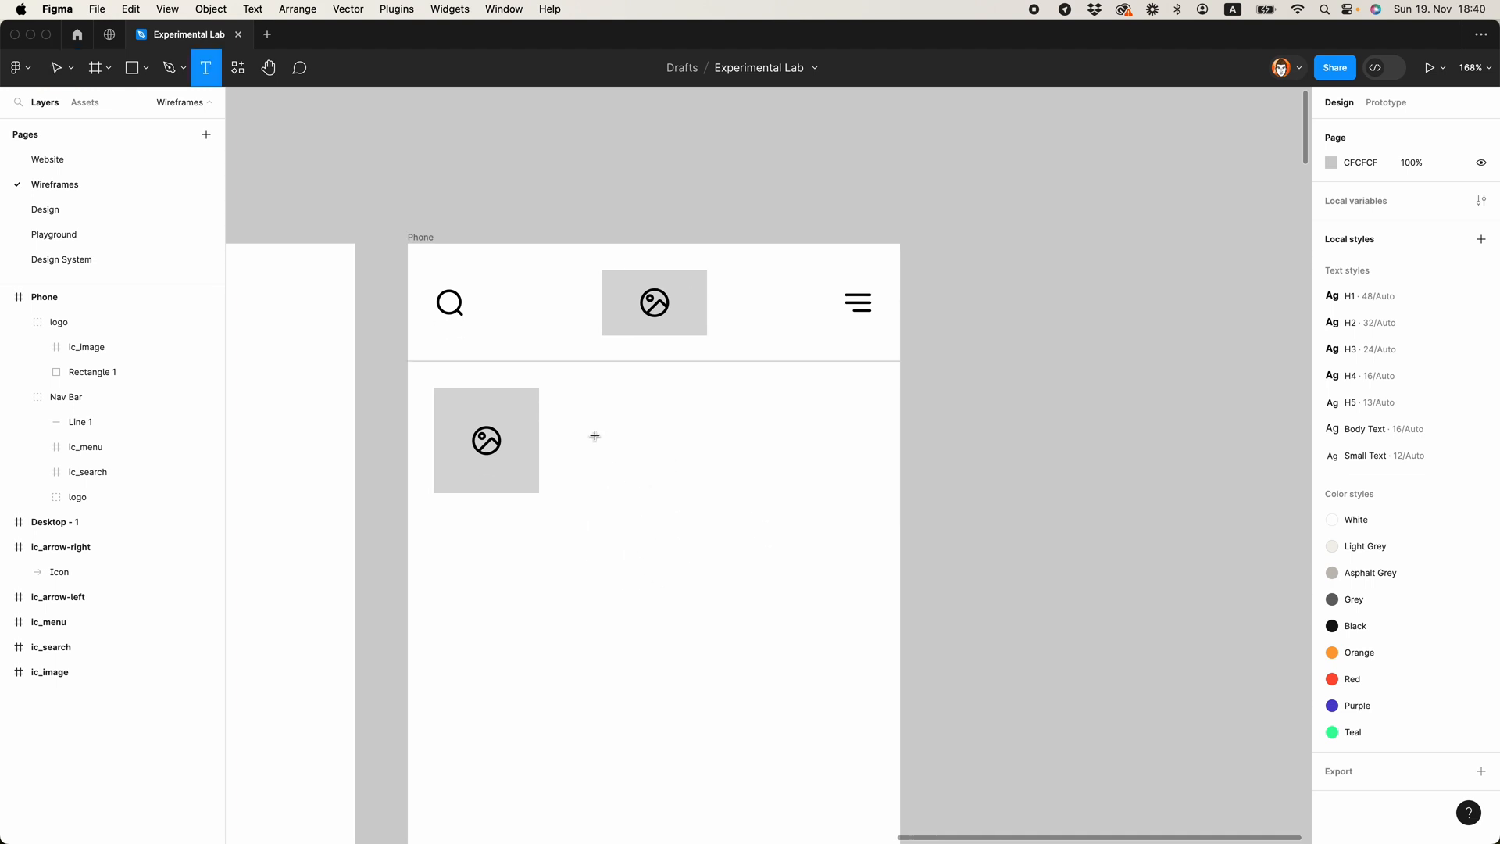
click(571, 421)
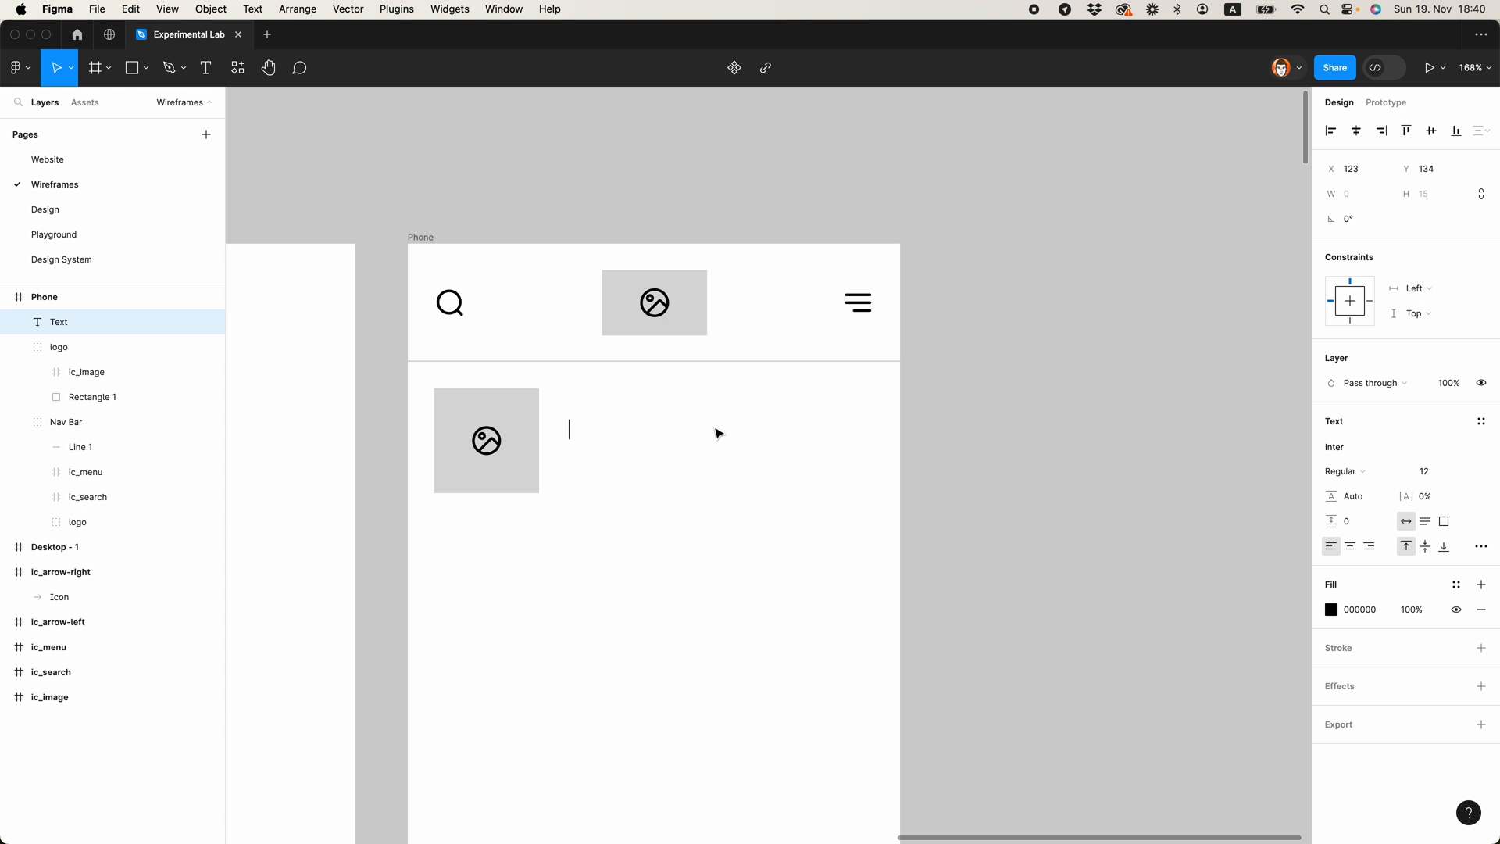
text(Some Post Title Goes Here)
key(Escape)
click(1427, 471)
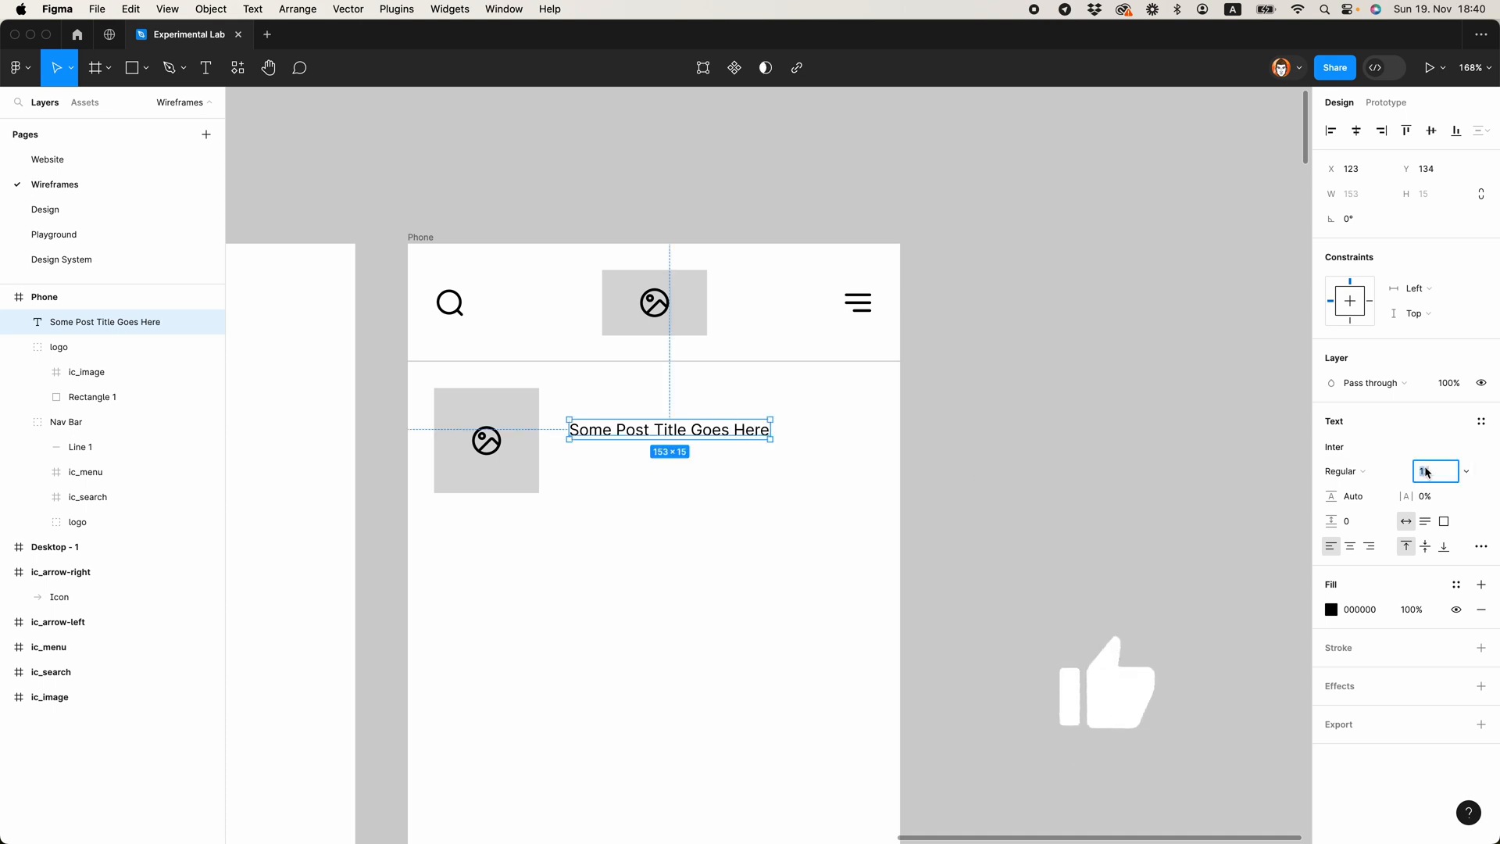
text(16)
key(Return)
Step: Duplicate the post title directly below itself and change the copy's text to "2 DAYS AGO"
key(alt)
drag(678, 427, 607, 455)
key(alt+Left)
key(alt+Left)
key(Return)
text(2 MONT)
key(BackSpace)
key(BackSpace)
key(BackSpace)
key(BackSpace)
key(BackSpace)
text(DAYS AGO)
key(Escape)
Step: Set the "2 DAYS AGO" text to font size 12 and colour it grey B2B2B2
click(1433, 469)
text(12)
key(Return)
key(i)
click(525, 462)
key(Escape)
click(608, 456)
click(1331, 610)
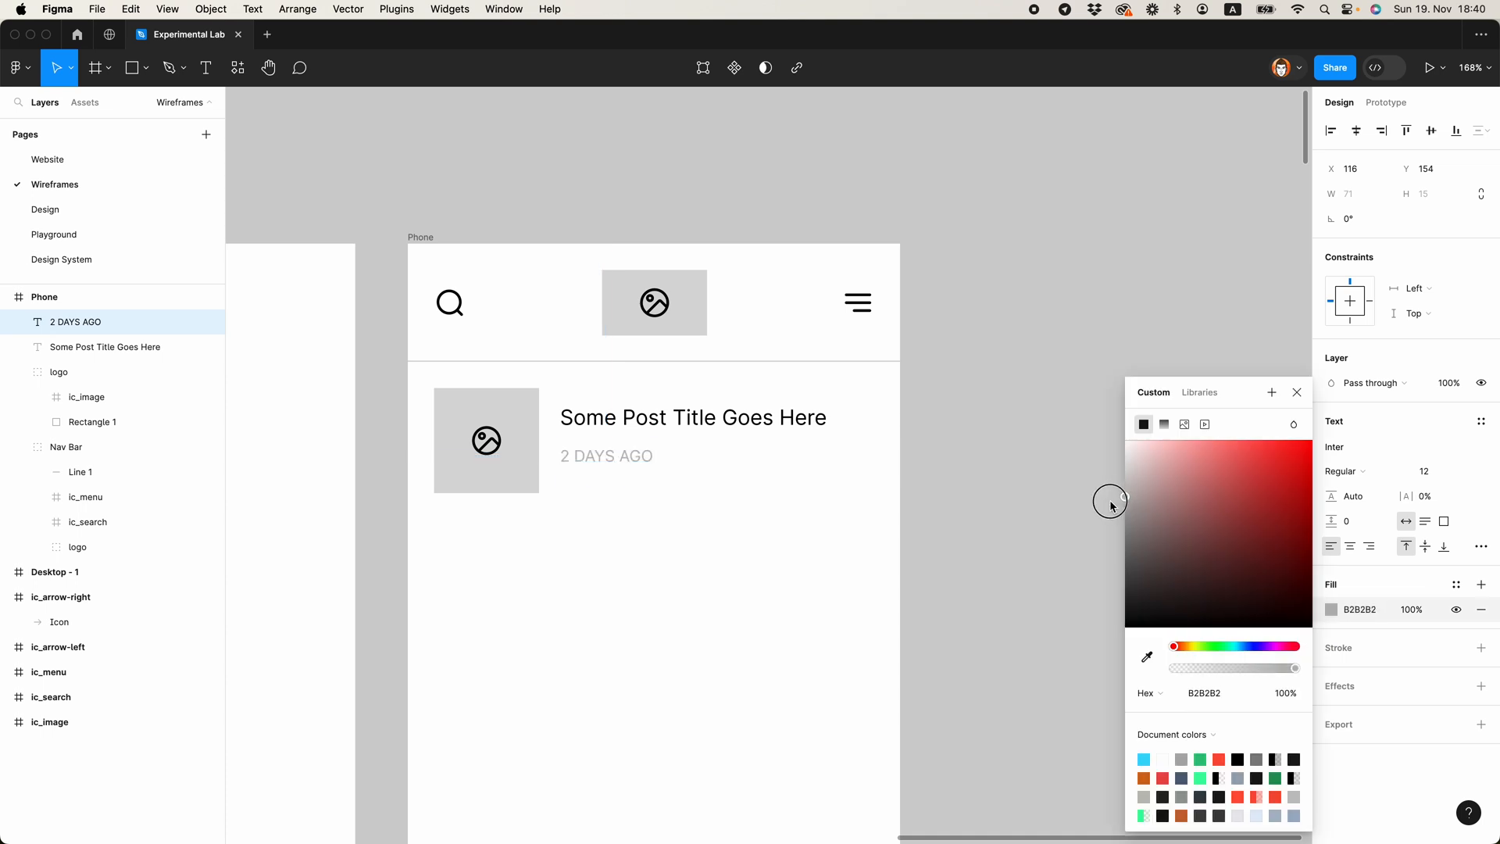
click(1297, 392)
click(1102, 418)
Step: Combine the post title and the date text into a vertical auto layout frame
click(638, 462)
shift+click(637, 426)
key(shift+a)
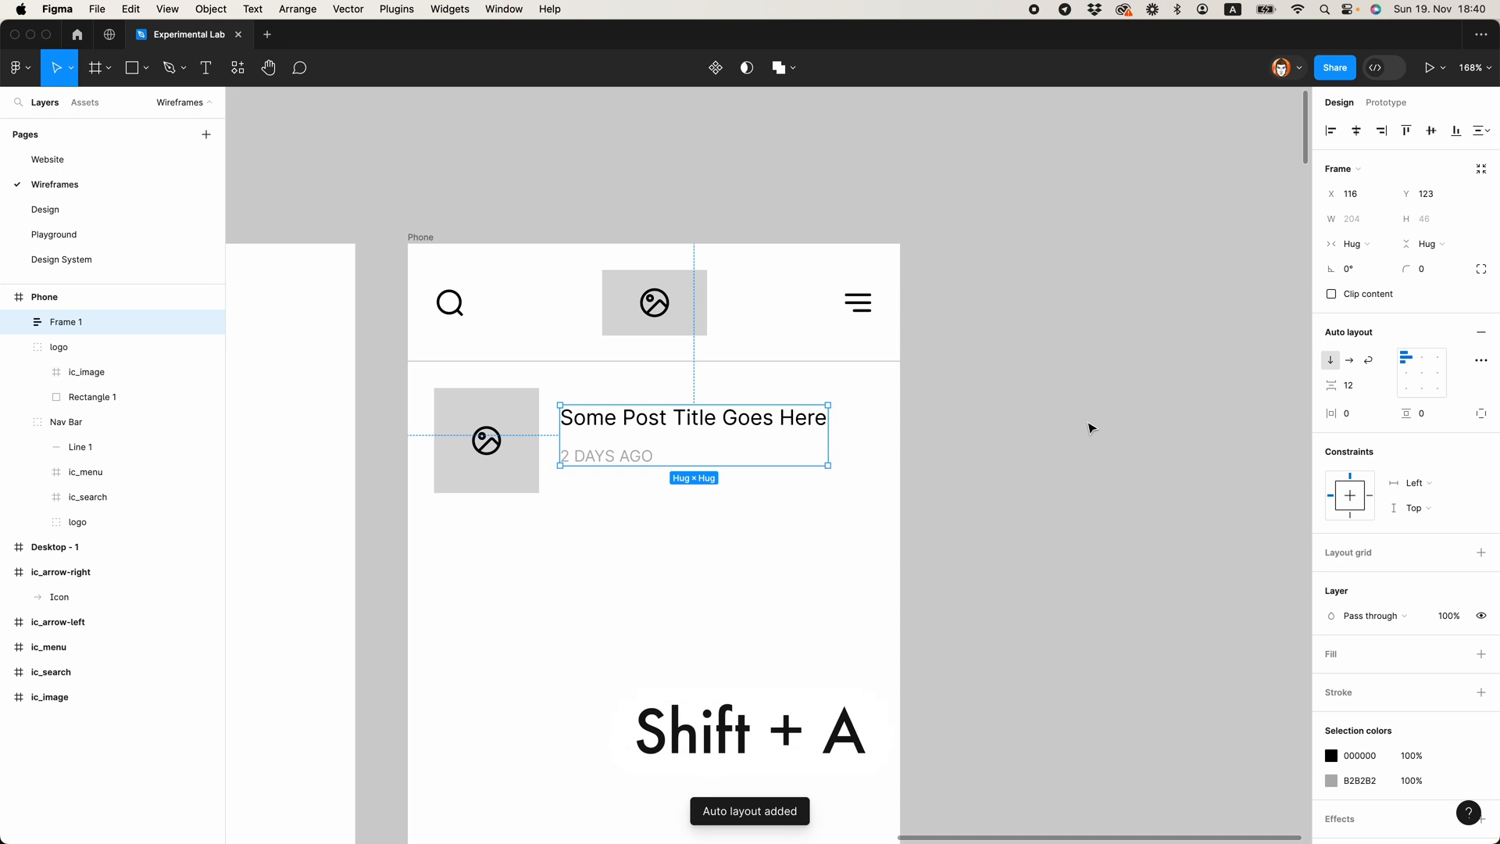
click(704, 570)
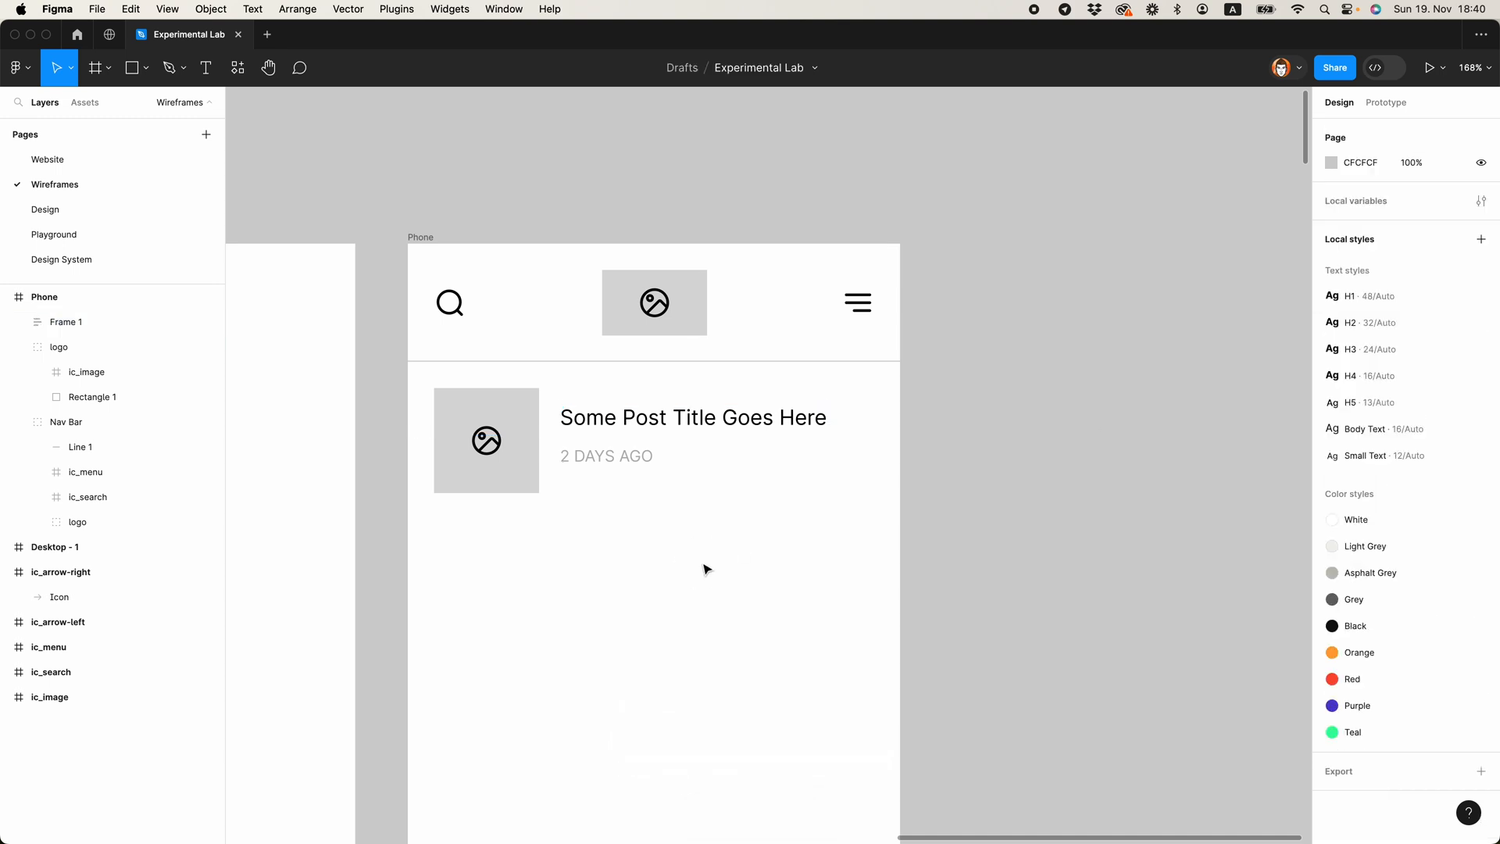
Step: Align the post text frame with the square placeholder on their vertical centres
click(472, 442)
shift+click(597, 435)
click(1431, 131)
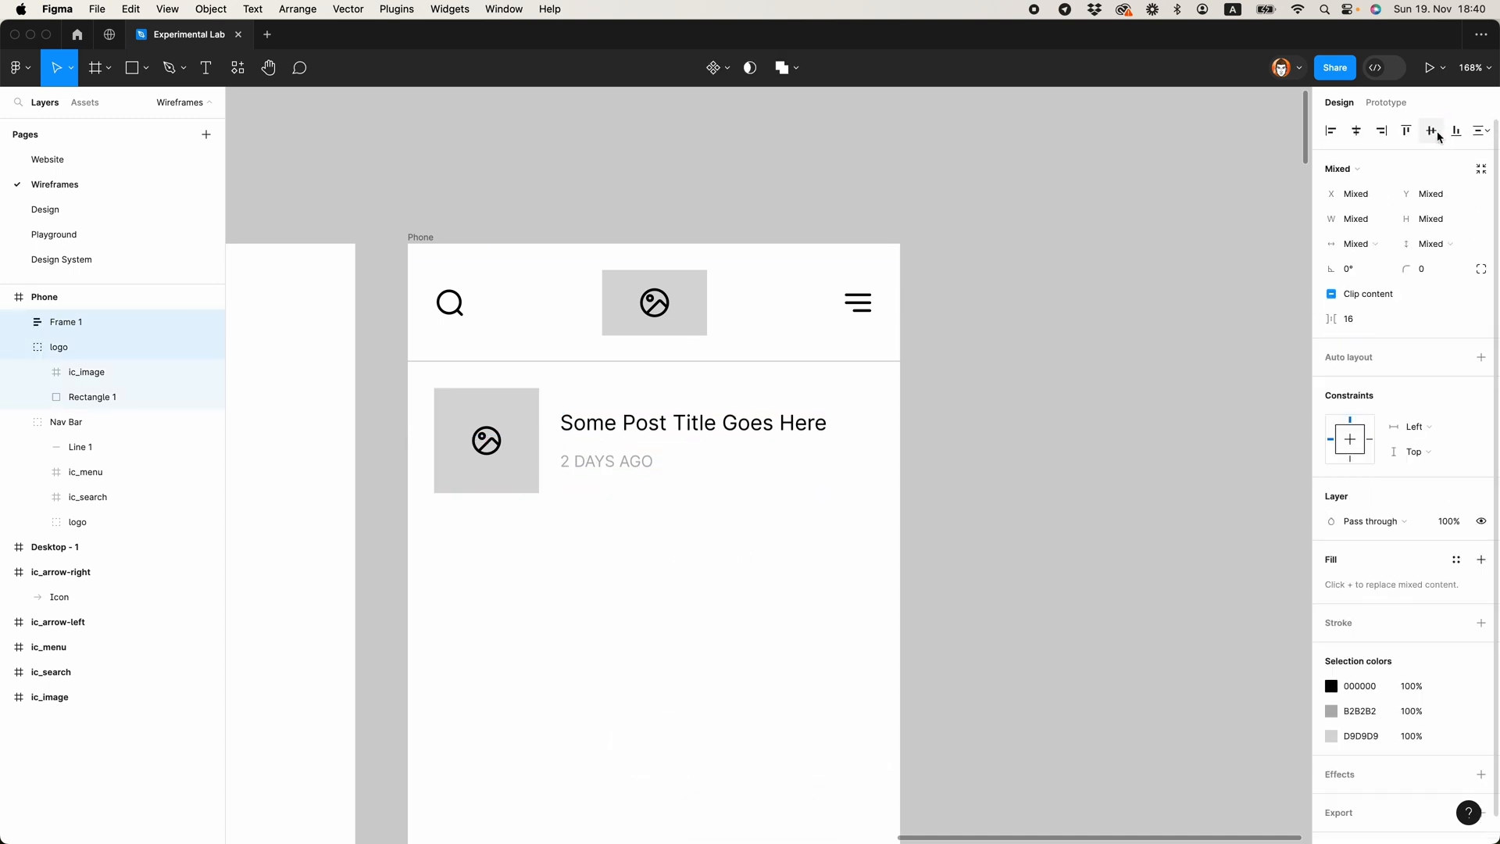
click(1054, 454)
scroll(1071, 485, down, 6)
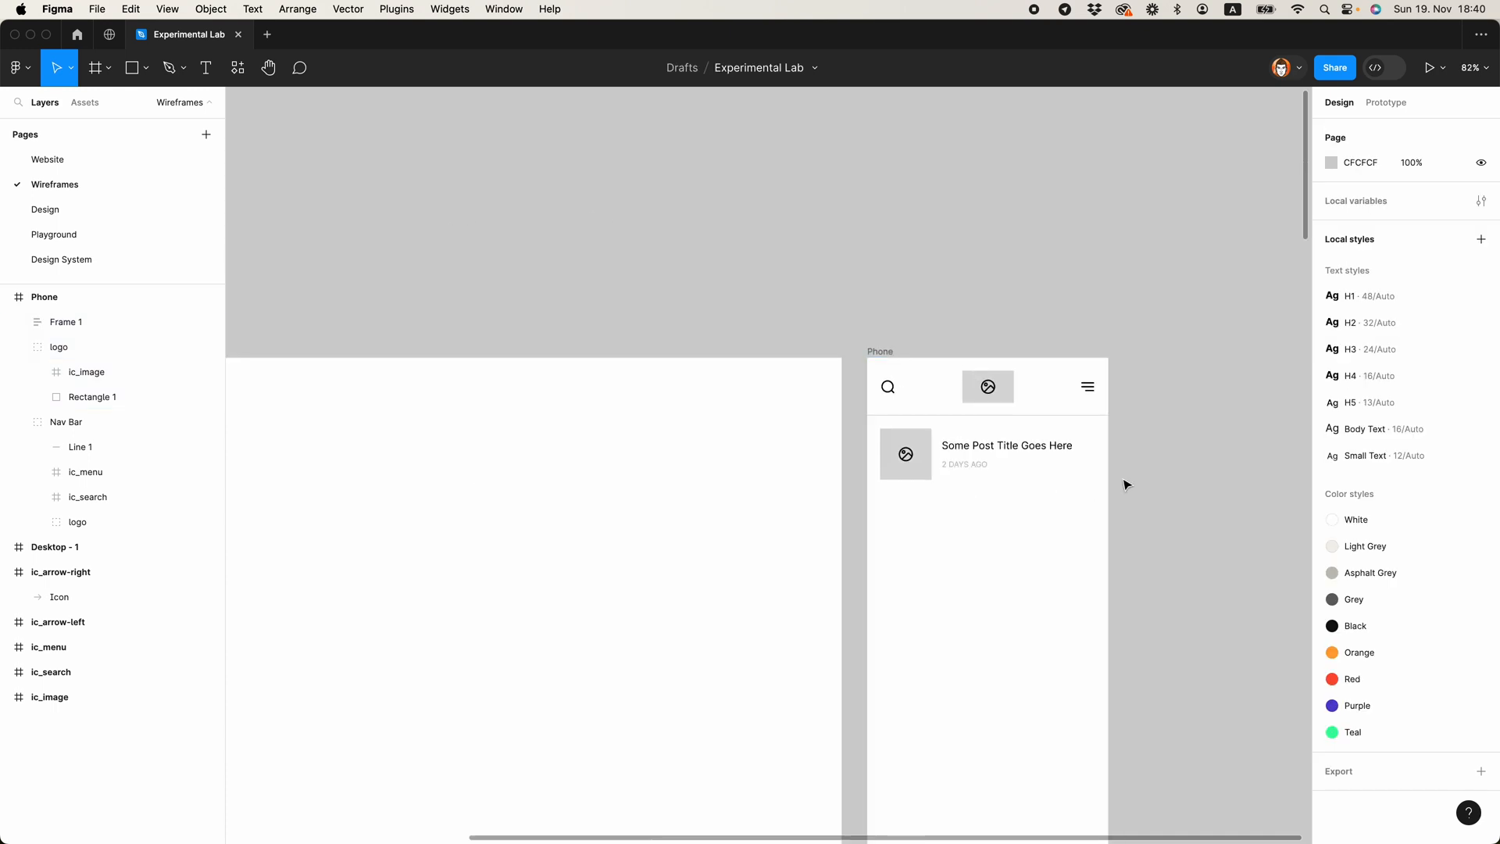
scroll(1139, 466, up, 3)
drag(1133, 447, 945, 425)
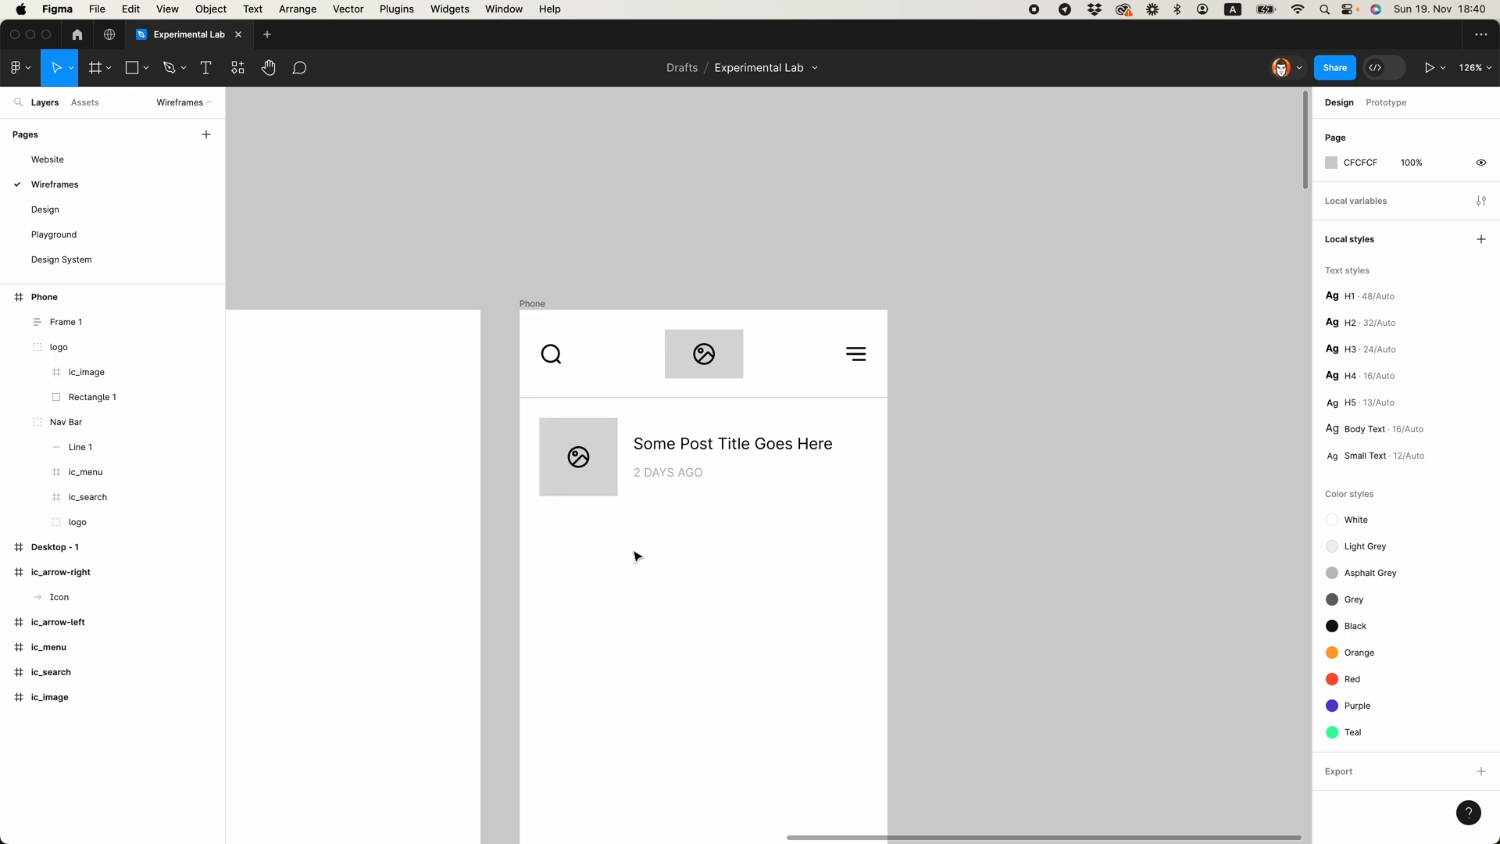
Step: Draw a small black bar below the date text and set its size to 16 × 2
scroll(634, 555, up, 4)
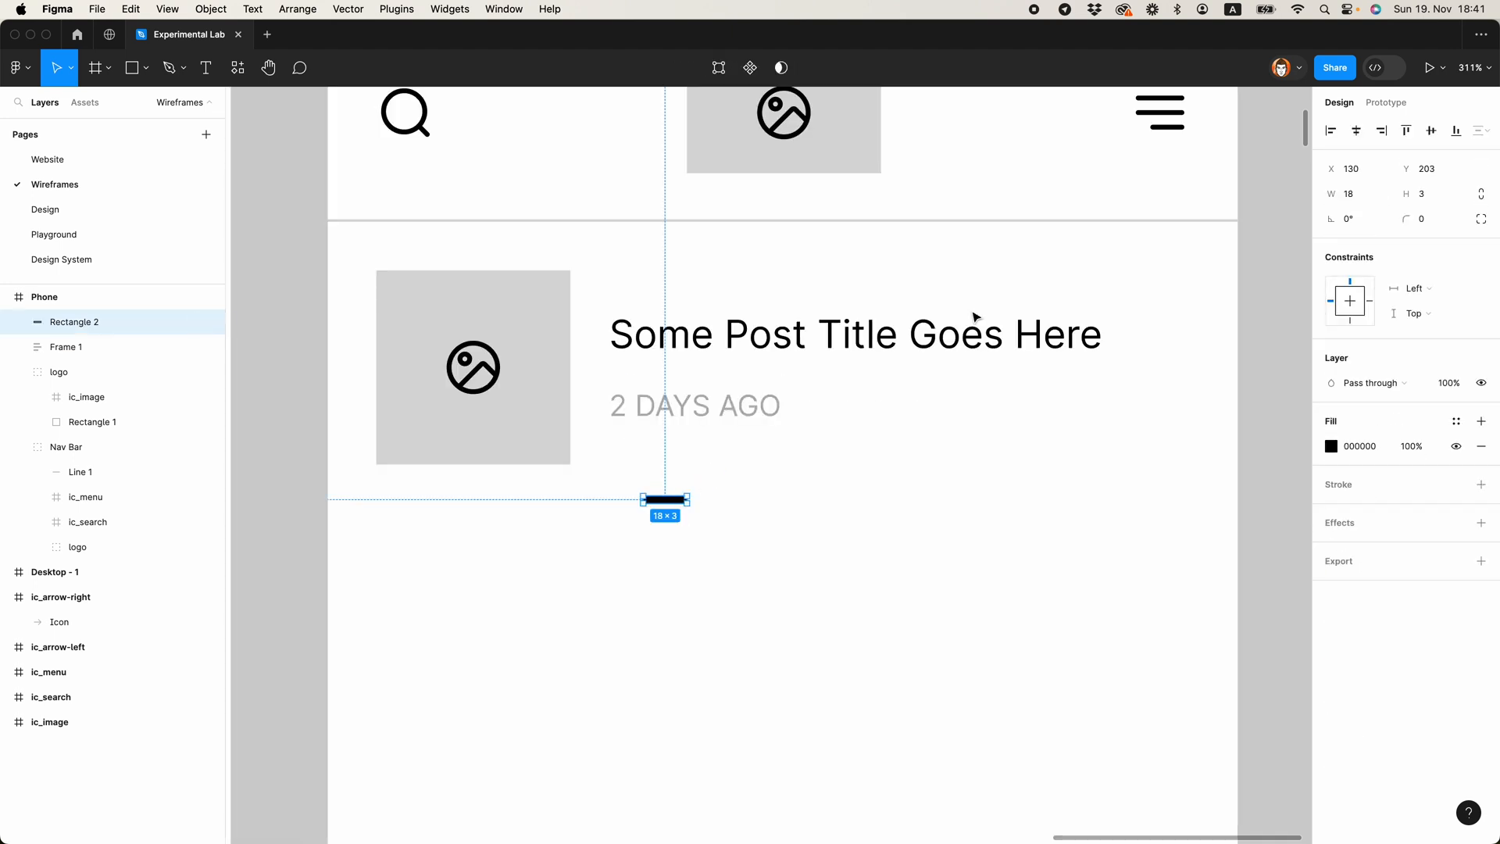
click(1373, 195)
text(16)
key(Tab)
text(2)
key(Return)
Step: Duplicate the black bar to its right and colour the copy B2B2B2 by sampling the date text
drag(669, 499, 769, 498)
key(i)
click(733, 412)
click(727, 632)
Step: Repeat the grey bar to complete a row of five, space the bars 8 apart and group them
click(714, 501)
key(super+d)
key(super+d)
key(super+d)
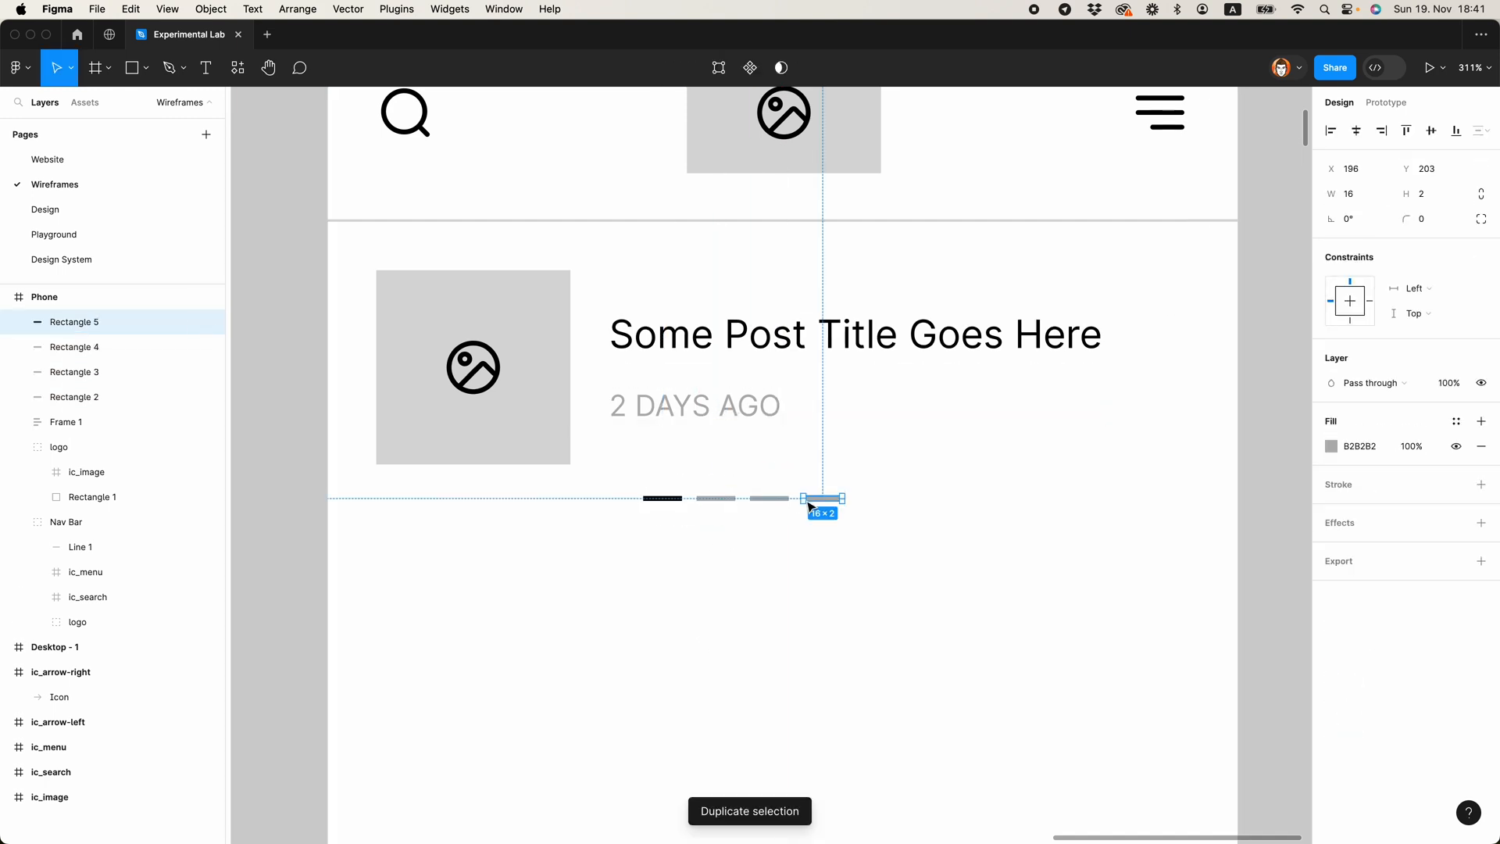
drag(646, 538, 888, 492)
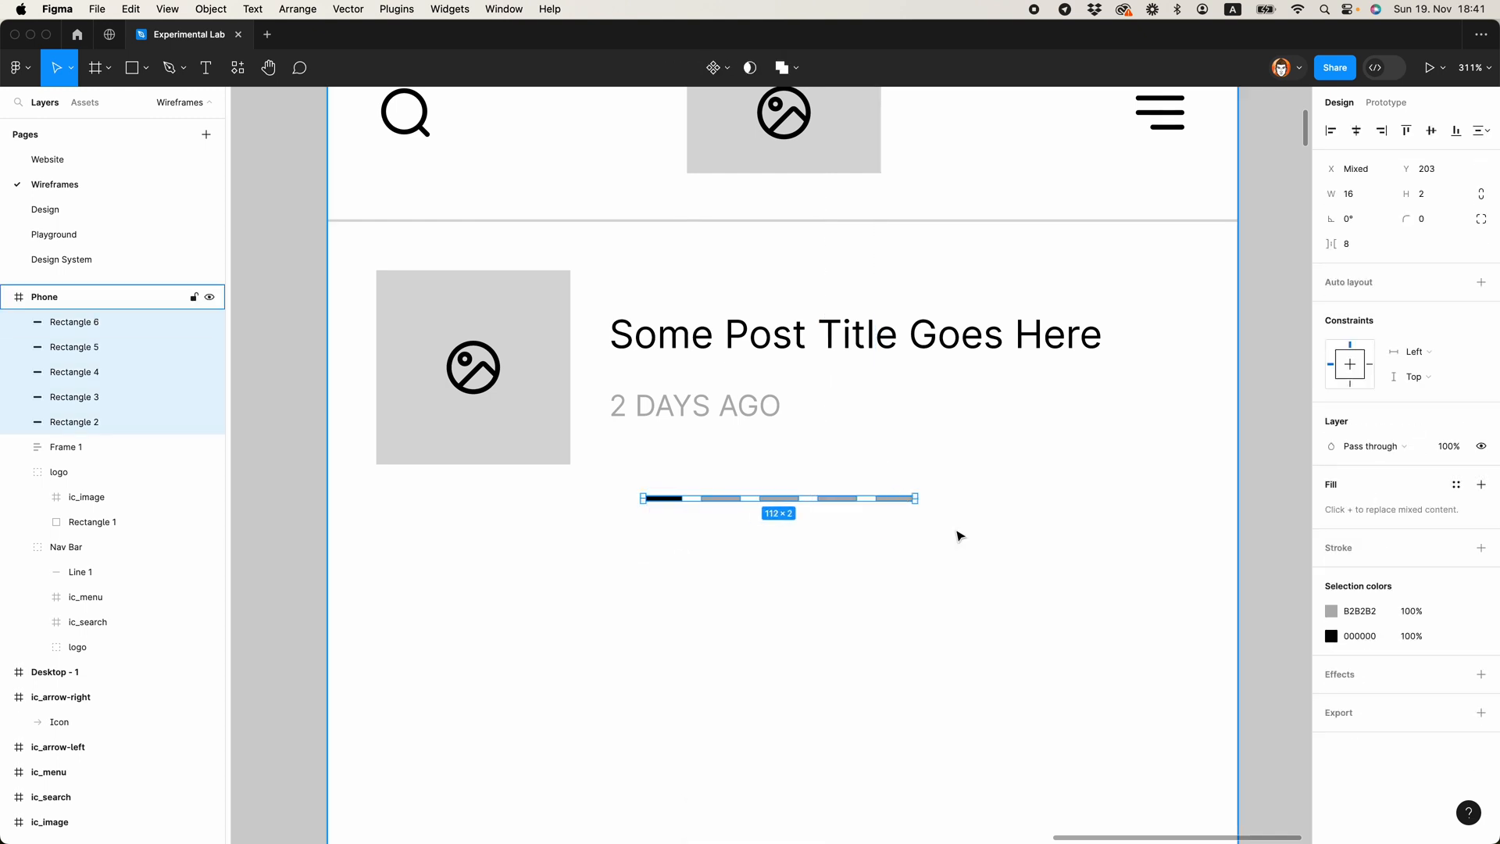
key(super+g)
Step: Group the square placeholder with the post text, and centre the row of bars horizontally in the Phone frame
click(553, 395)
shift+click(723, 395)
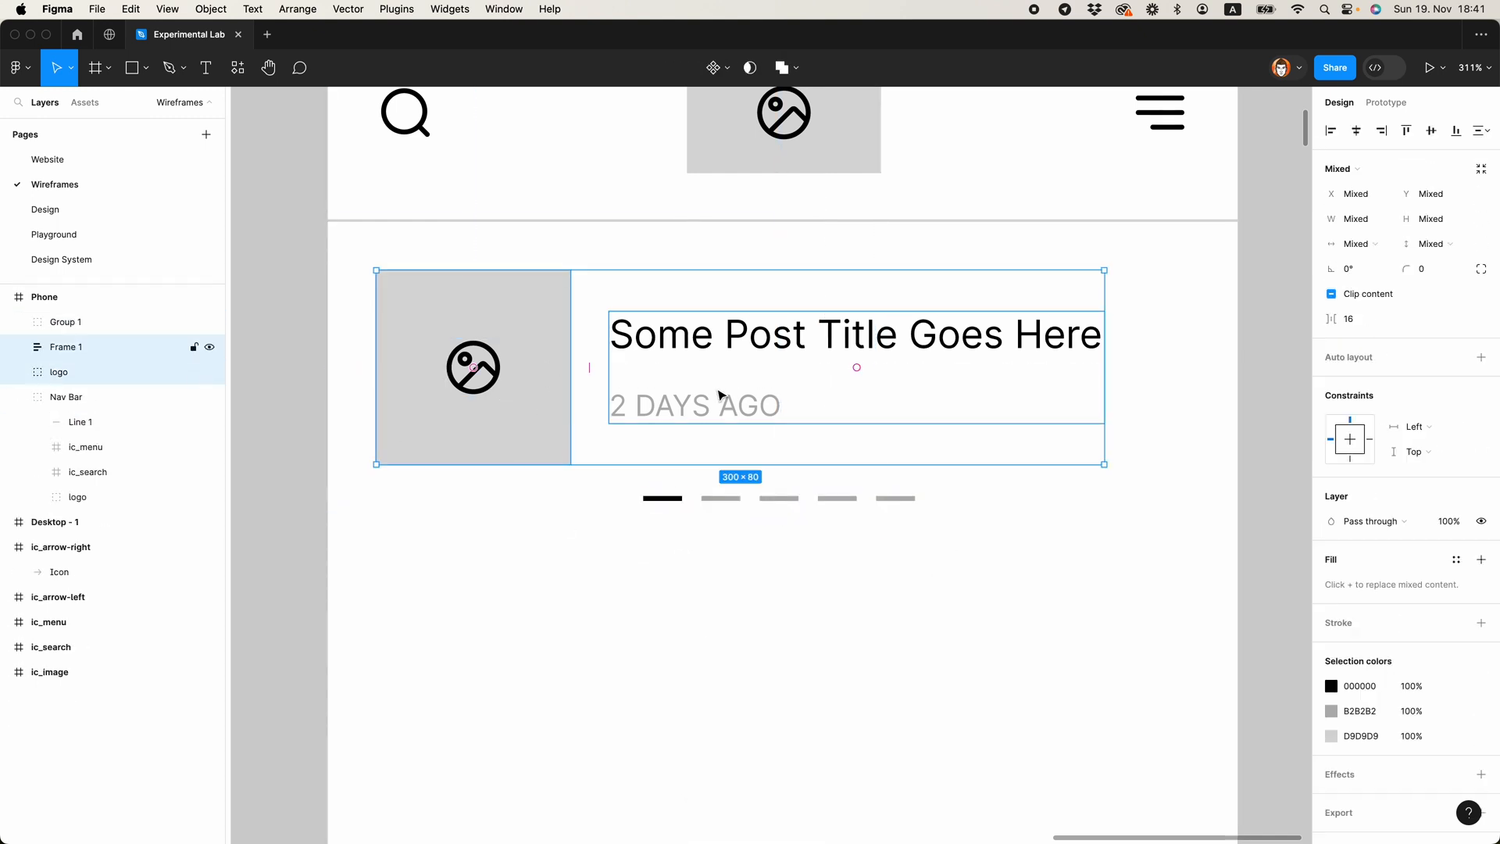
click(875, 602)
scroll(856, 588, down, 5)
click(794, 495)
shift+click(703, 498)
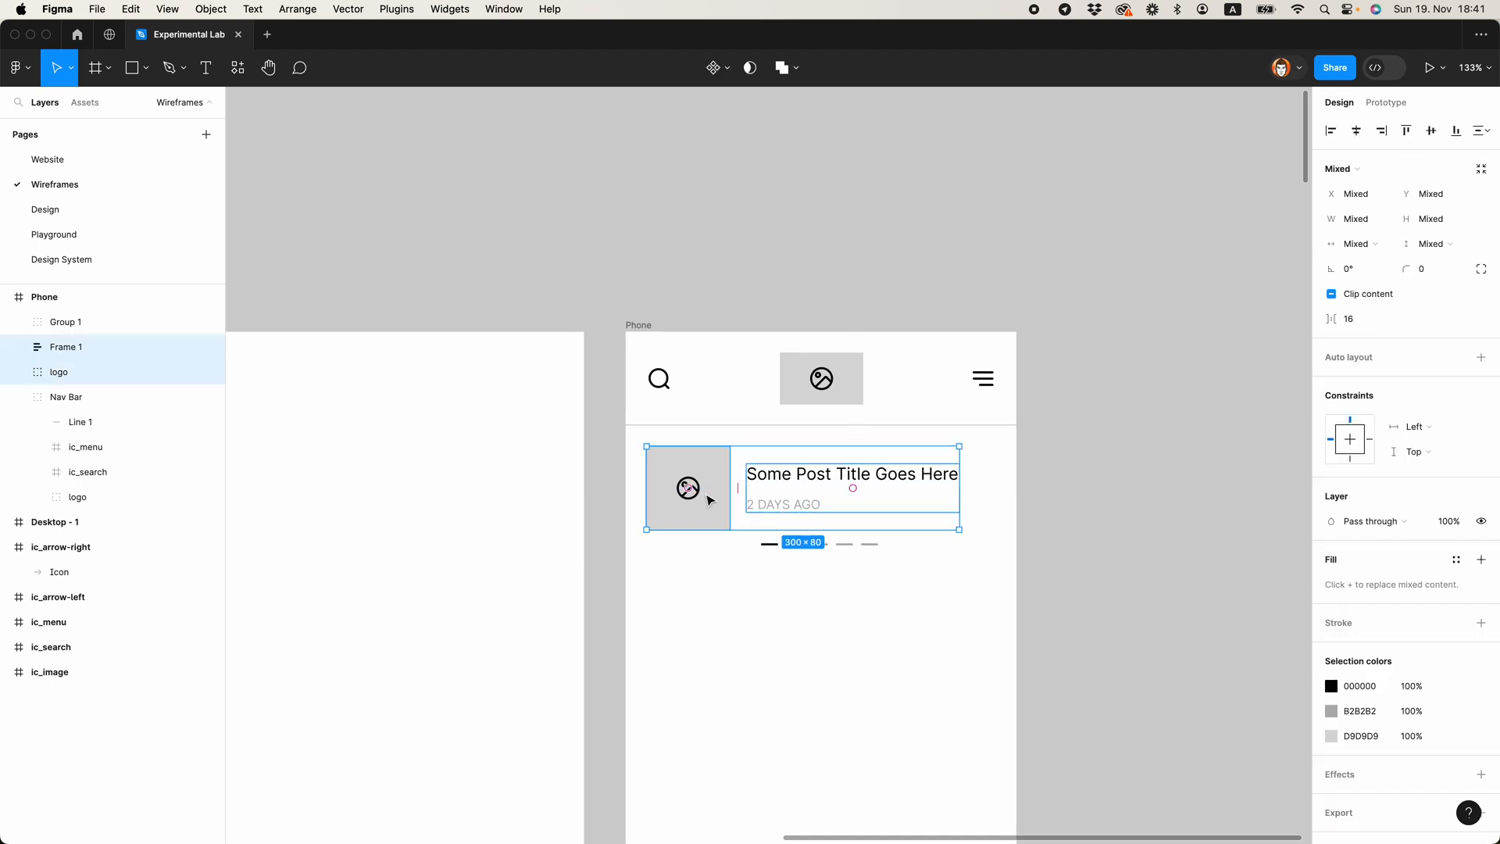
key(super+g)
click(829, 546)
click(1356, 130)
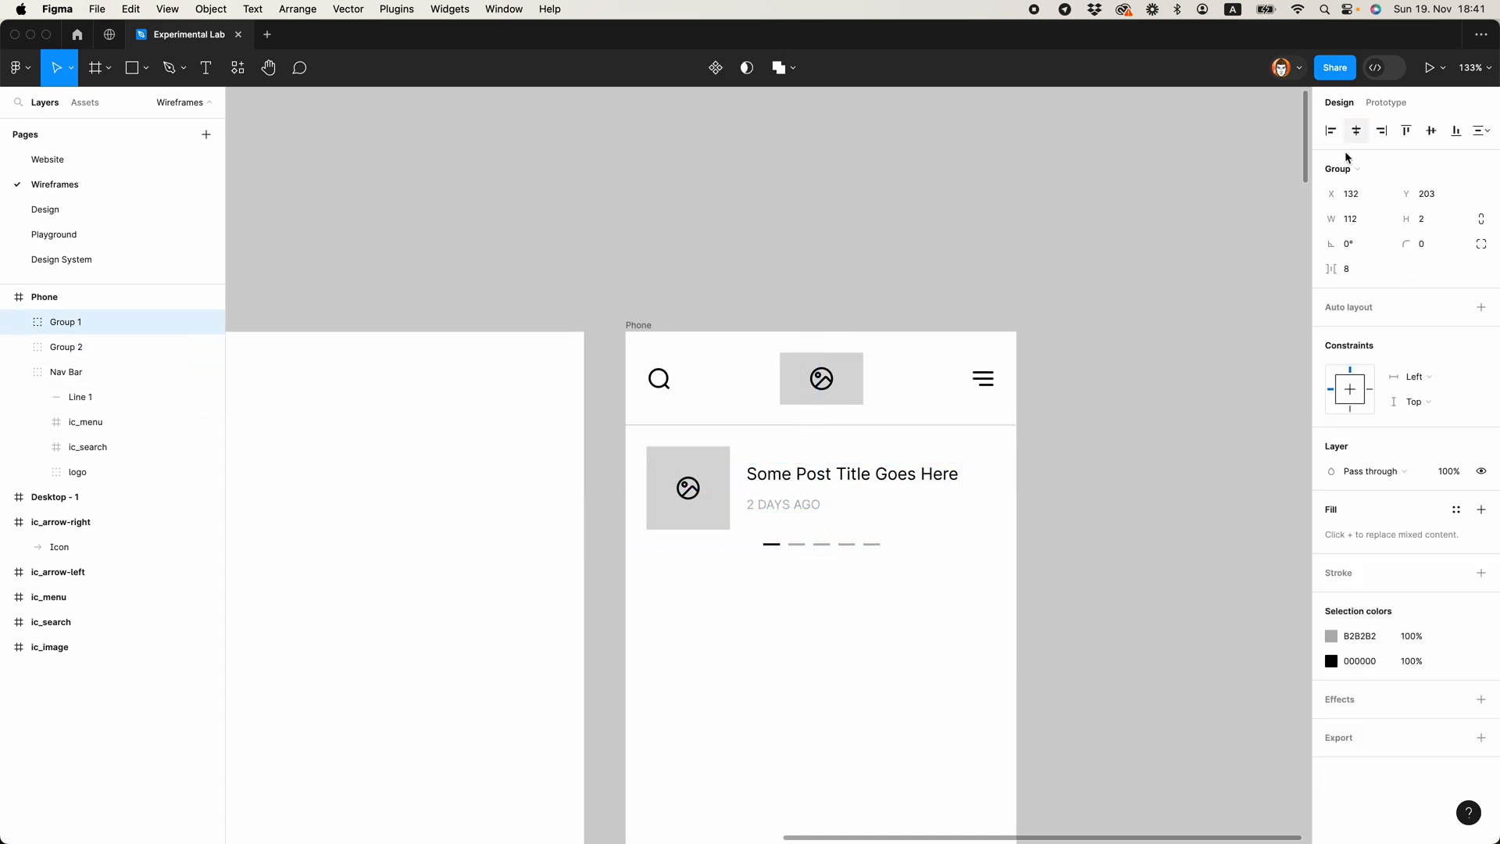
Step: Group the row of bars with the post preview and name the group "Slider"
shift+click(726, 503)
key(super+g)
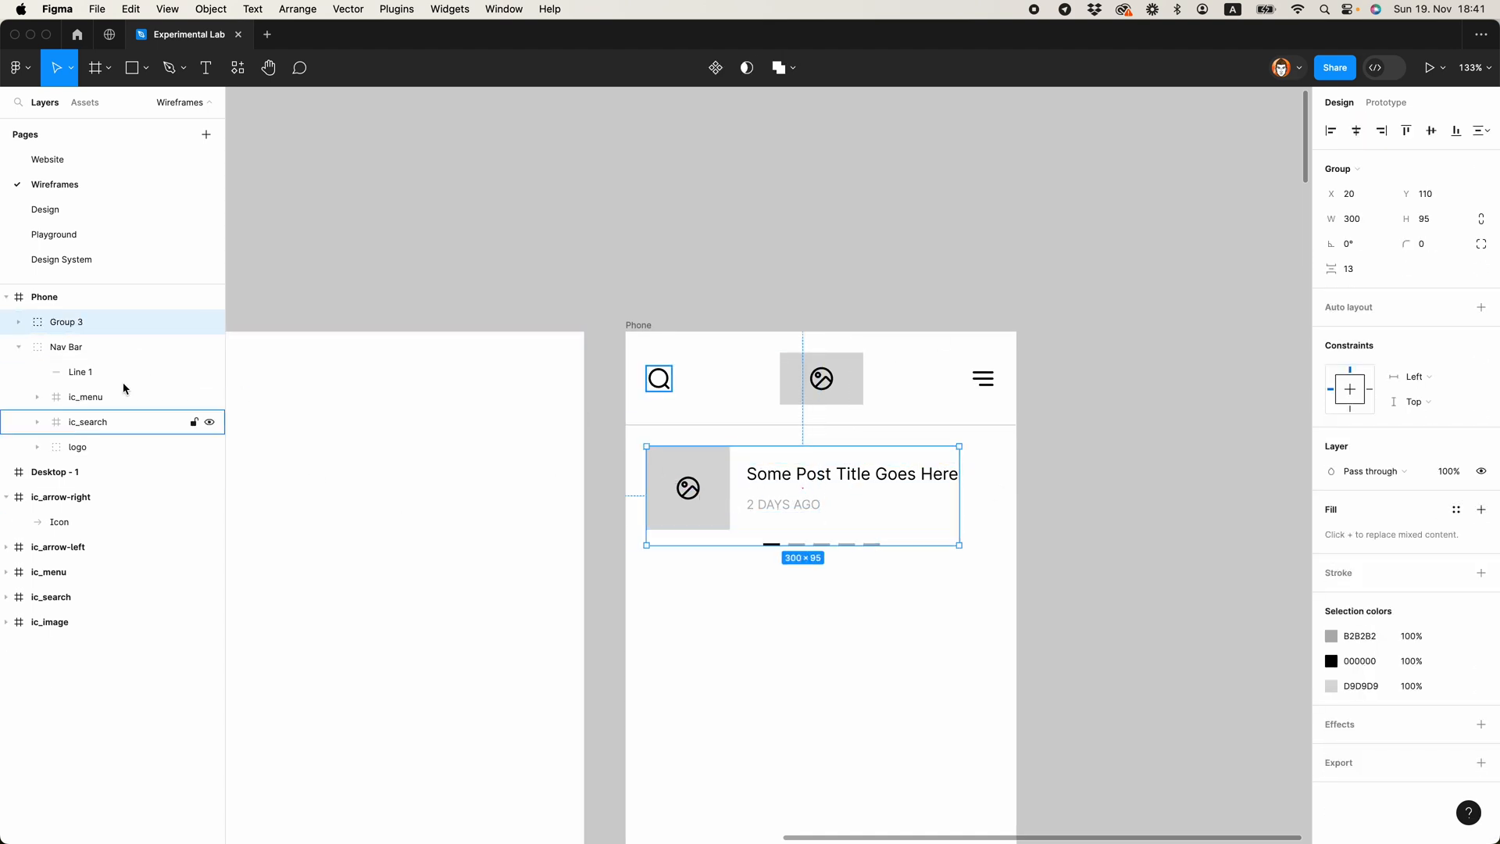
double_click(64, 326)
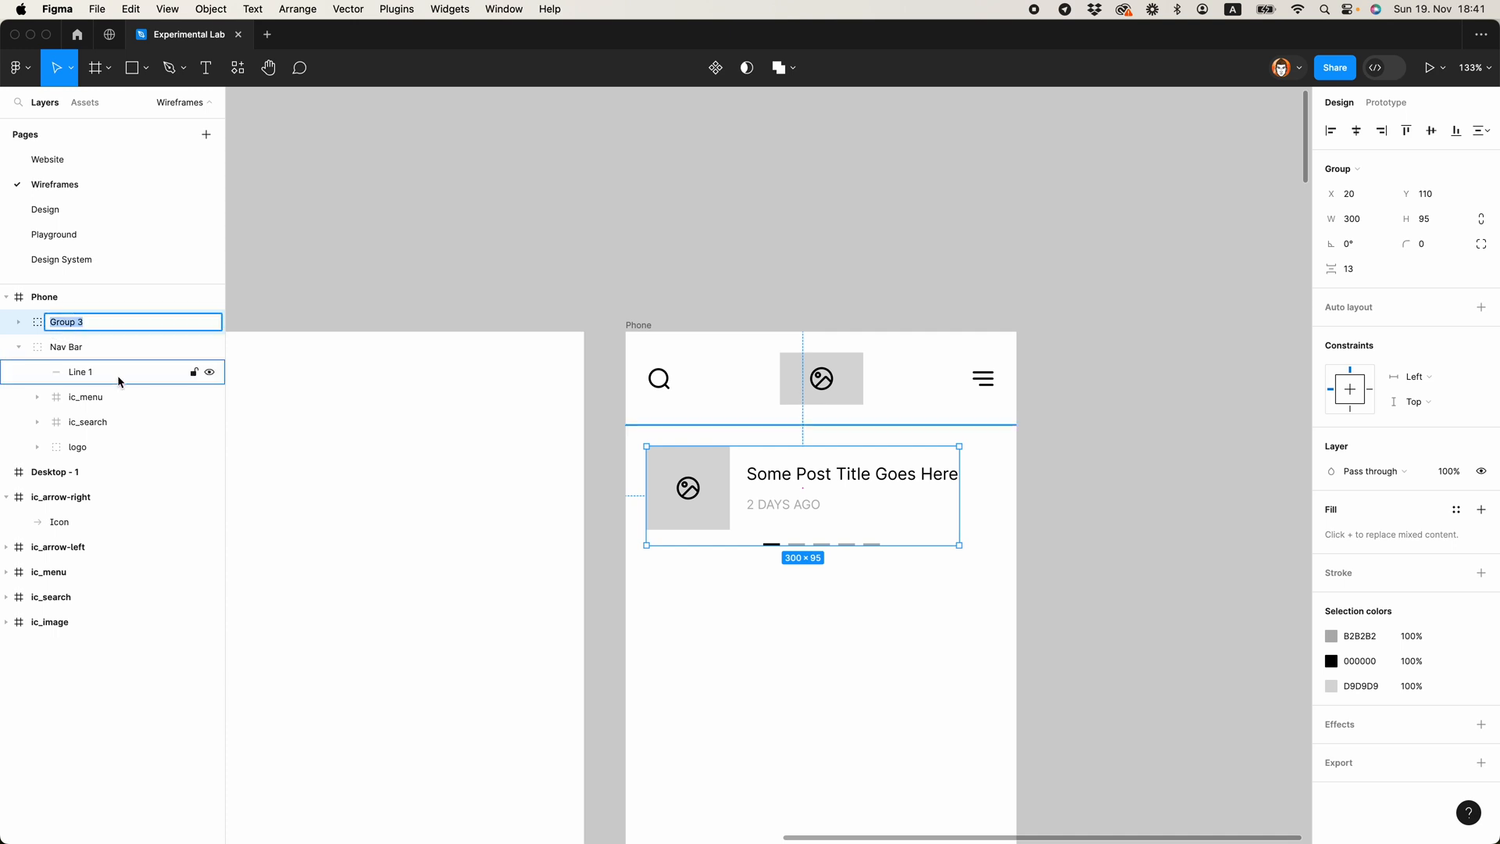
key(Return)
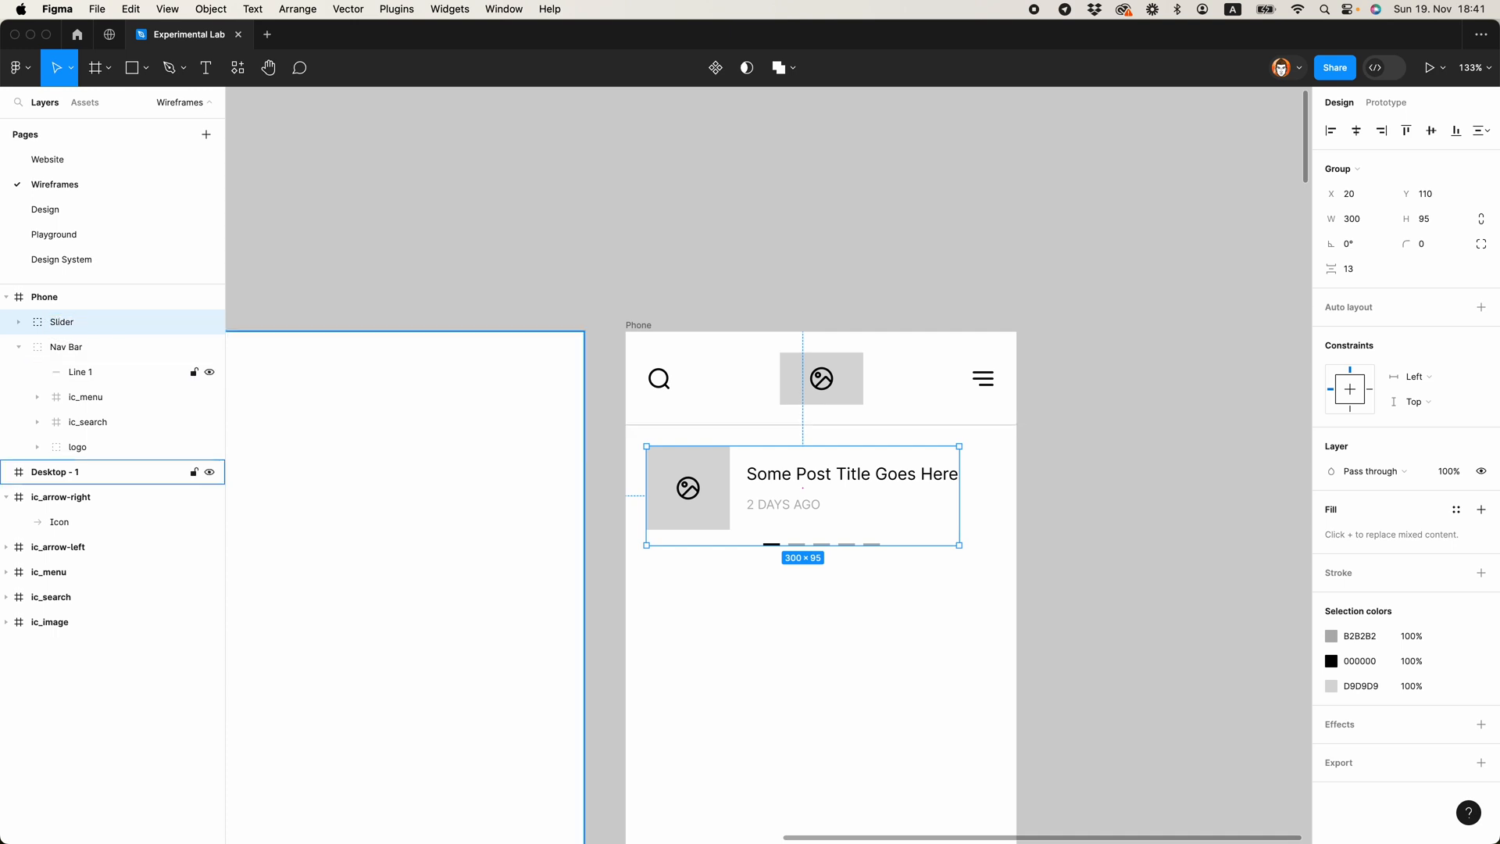
key(Escape)
Step: Duplicate the Slider's image placeholder to the area below and move the copy out of Slider, directly into the Phone frame
scroll(797, 406, down, 5)
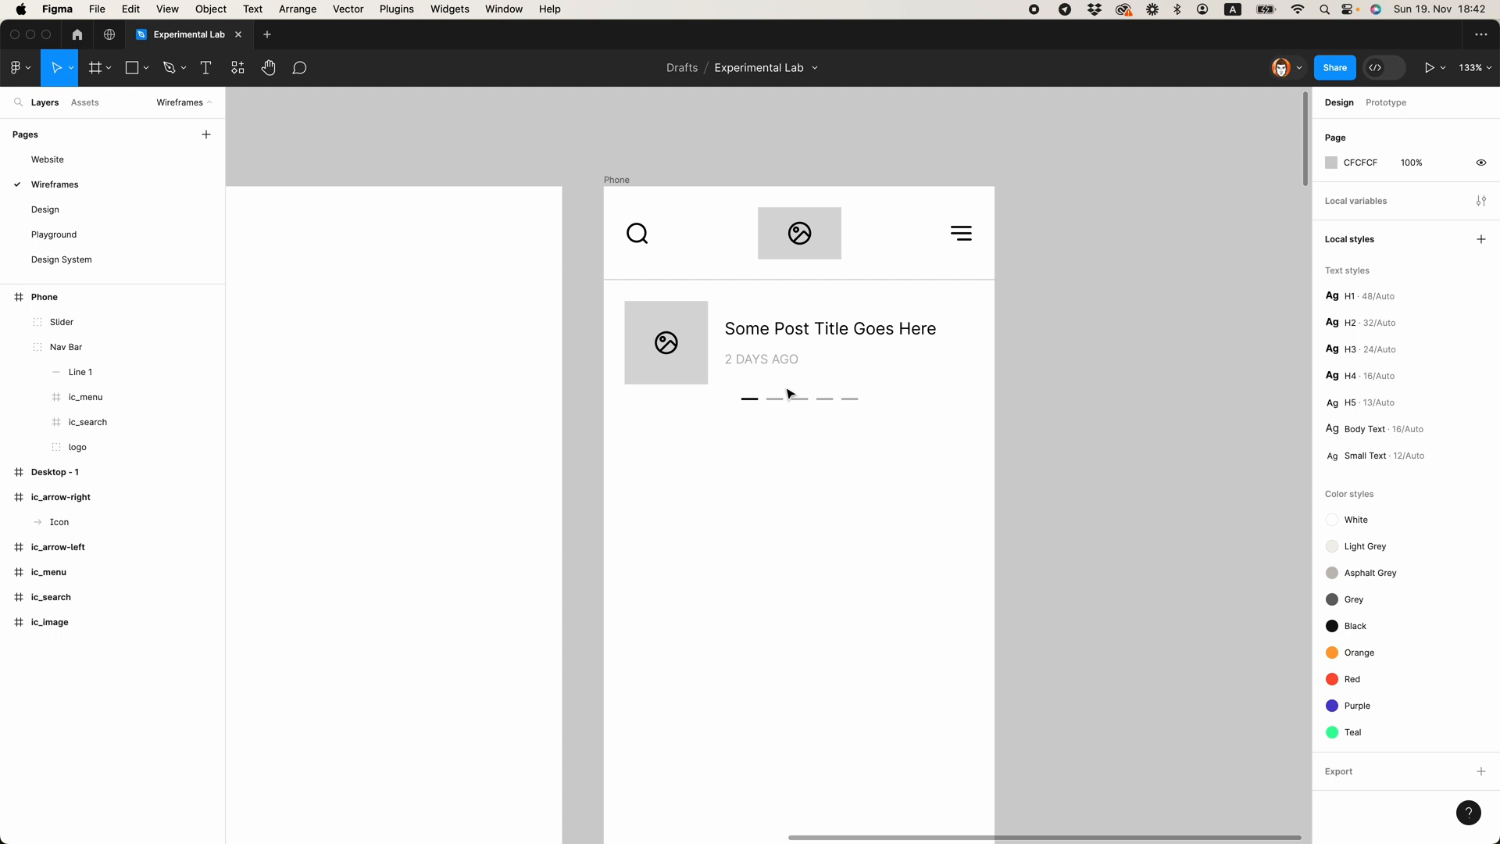
scroll(766, 457, down, 3)
scroll(767, 457, up, 3)
scroll(766, 456, down, 3)
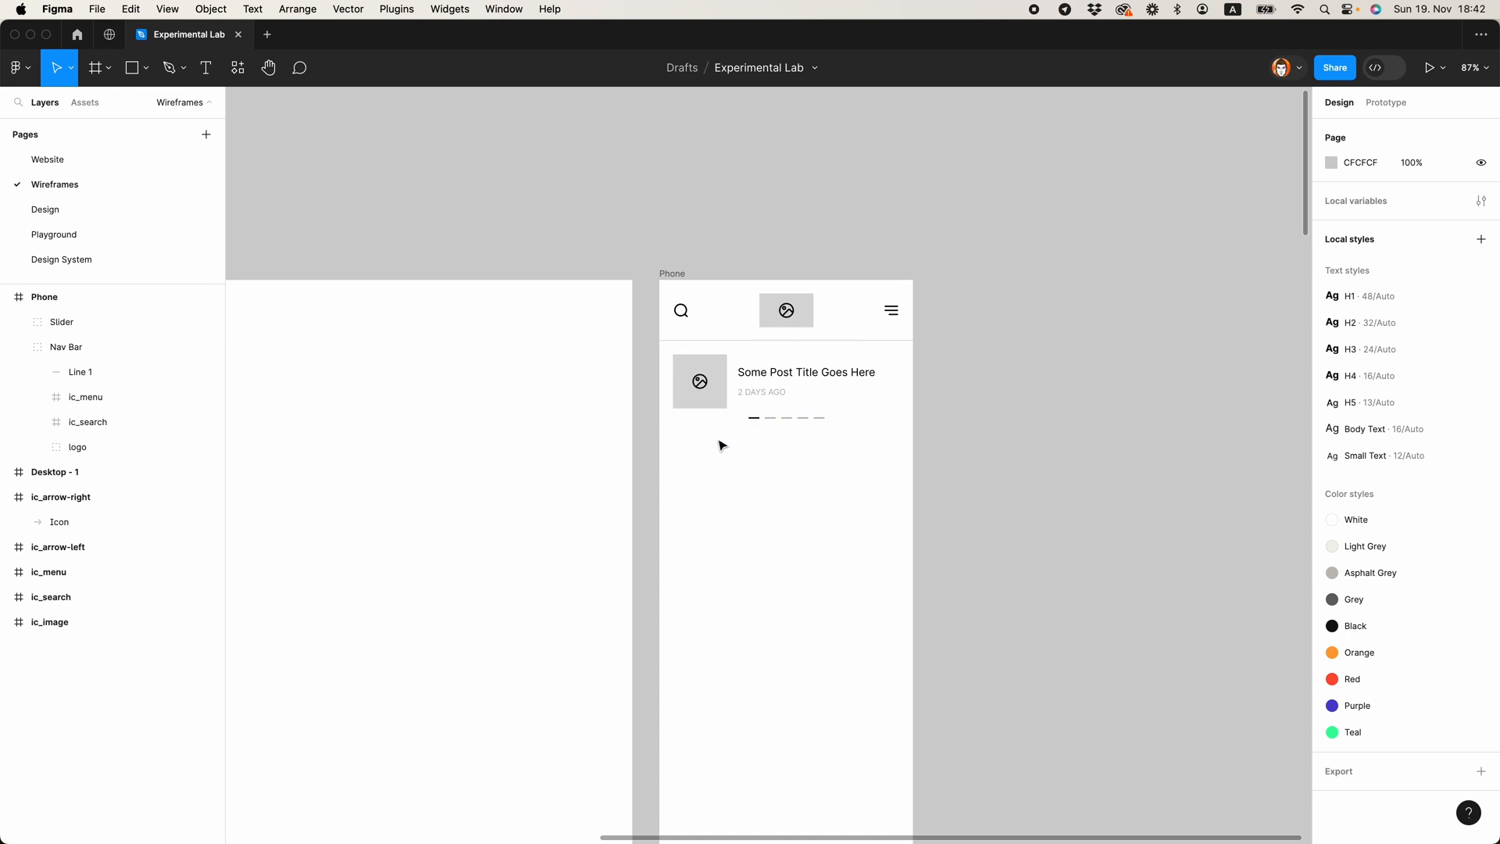
super+click(712, 402)
click(54, 421)
click(99, 423)
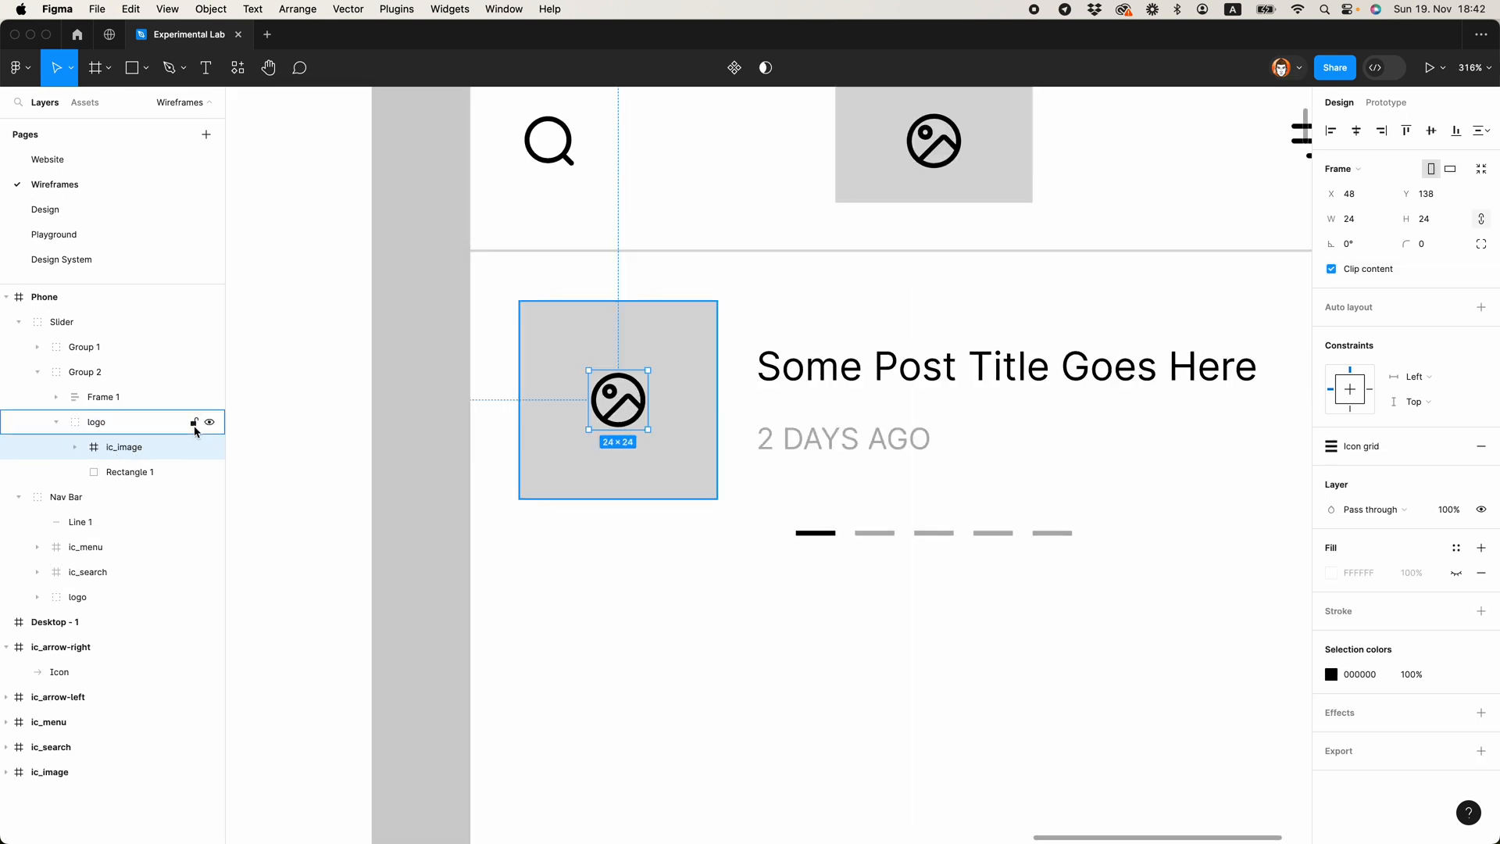
click(157, 422)
drag(664, 379, 703, 750)
drag(109, 418, 10, 325)
click(19, 349)
scroll(646, 563, down, 5)
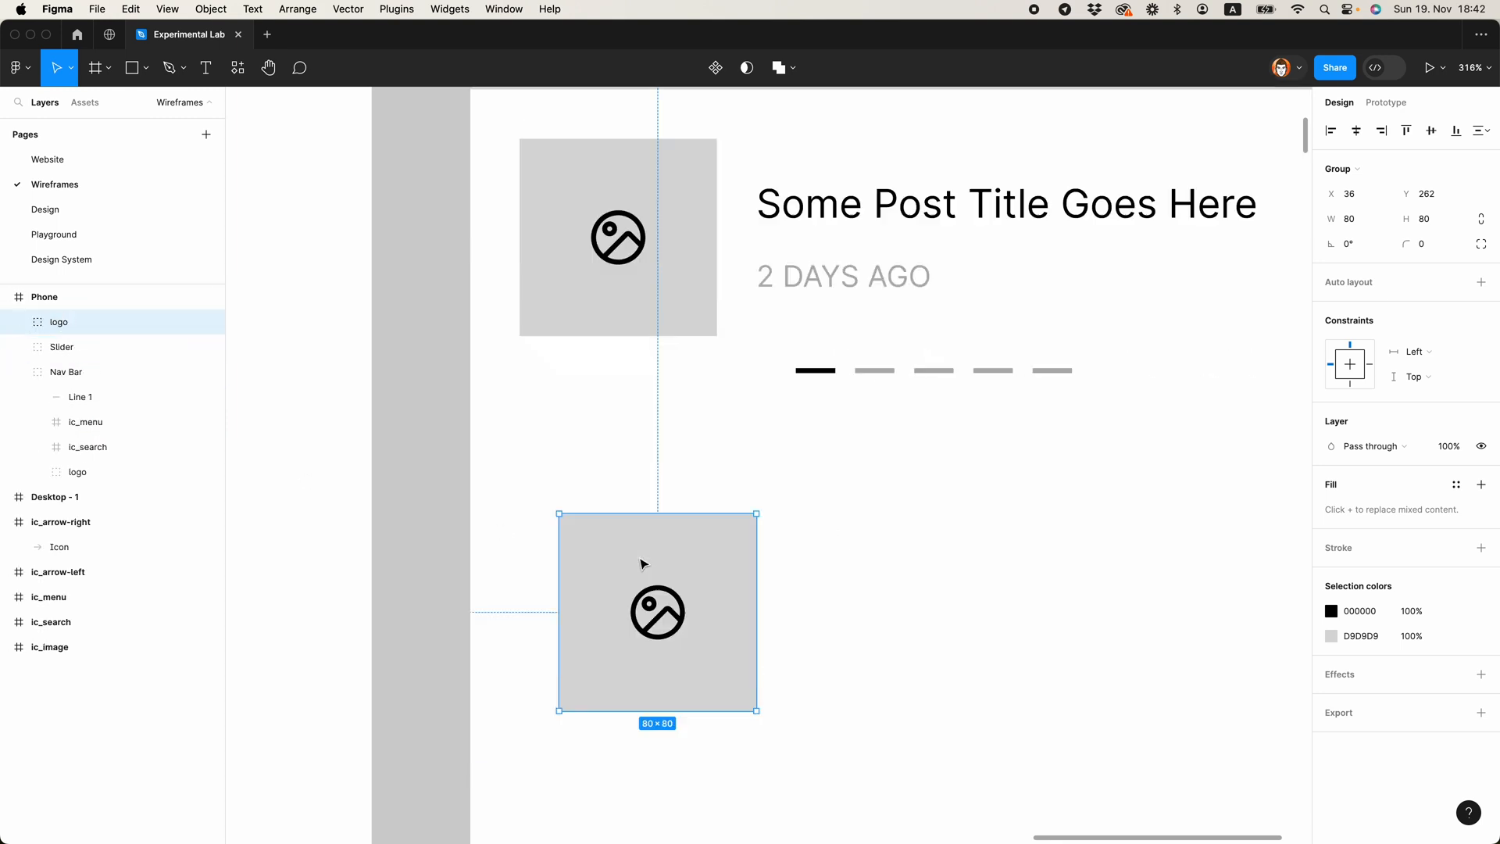
scroll(719, 425, up, 5)
scroll(703, 645, down, 2)
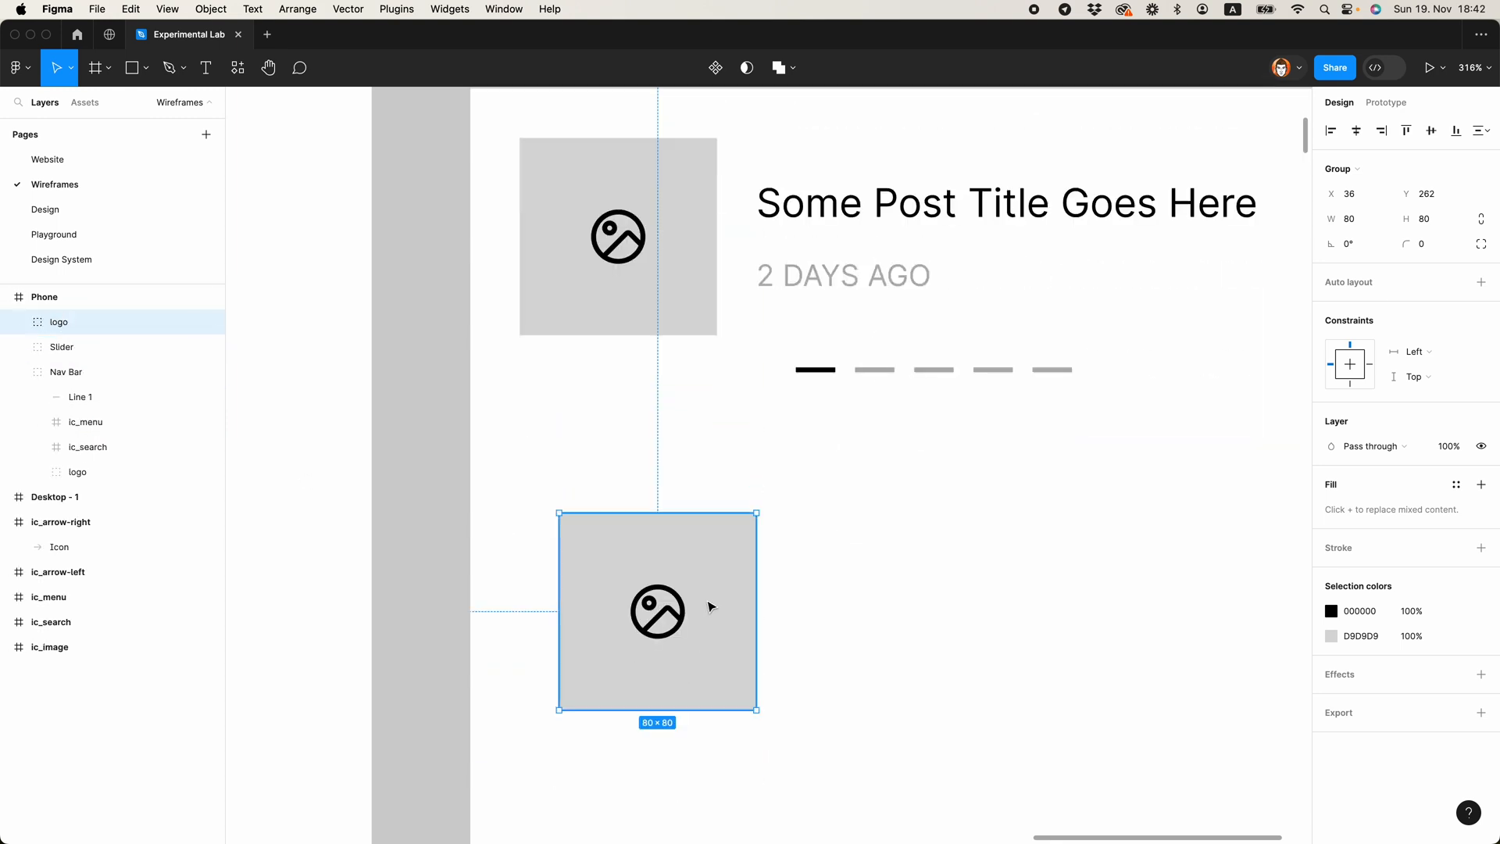
Step: Remove the copied placeholder's grey rectangle and turn its group into an auto layout frame filled with D9D9D9
double_click(653, 668)
click(710, 658)
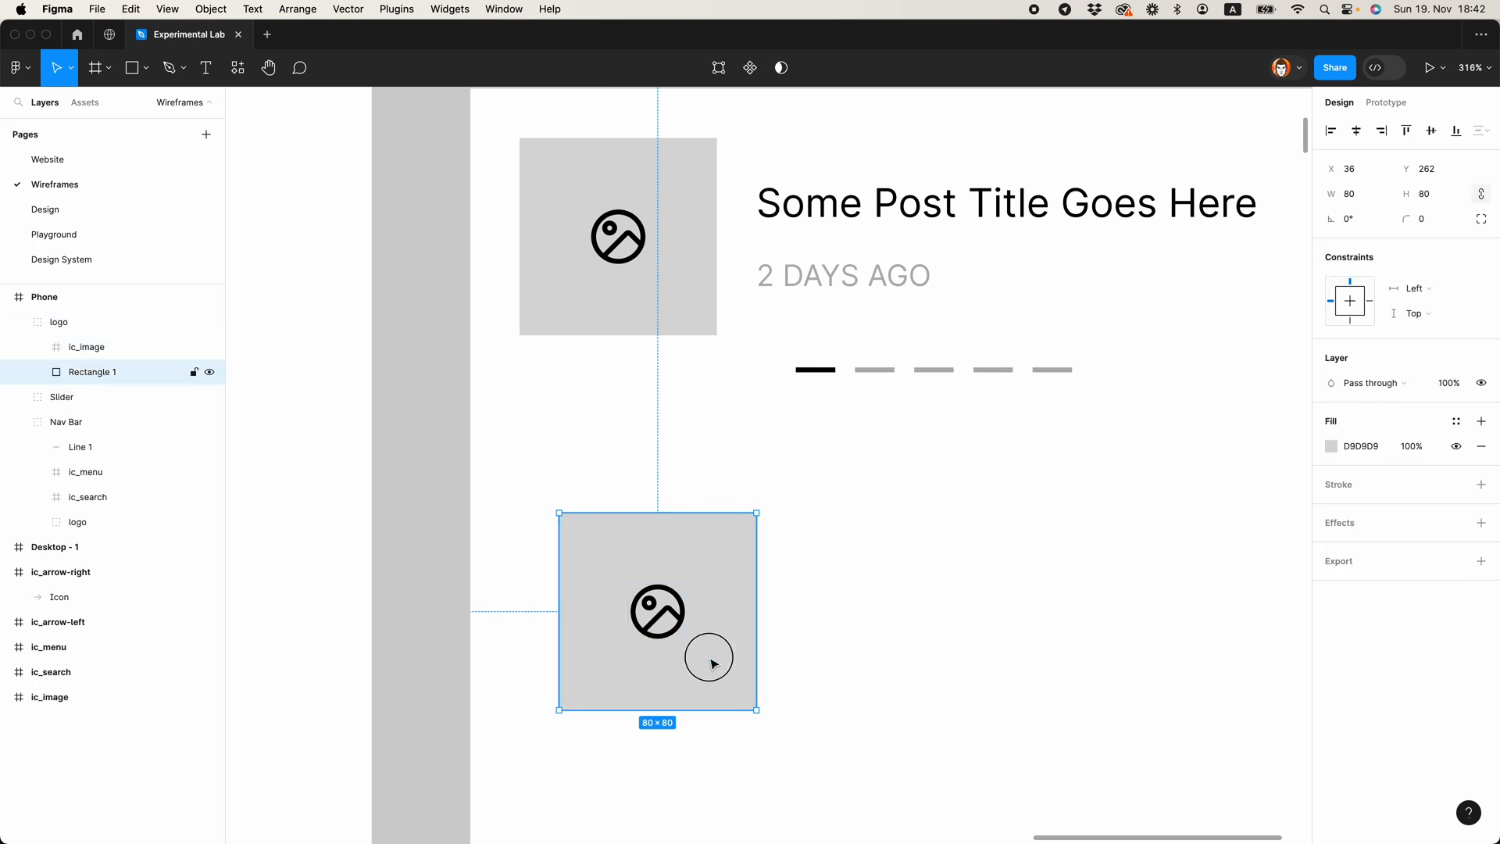
key(Delete)
click(672, 641)
key(shift+a)
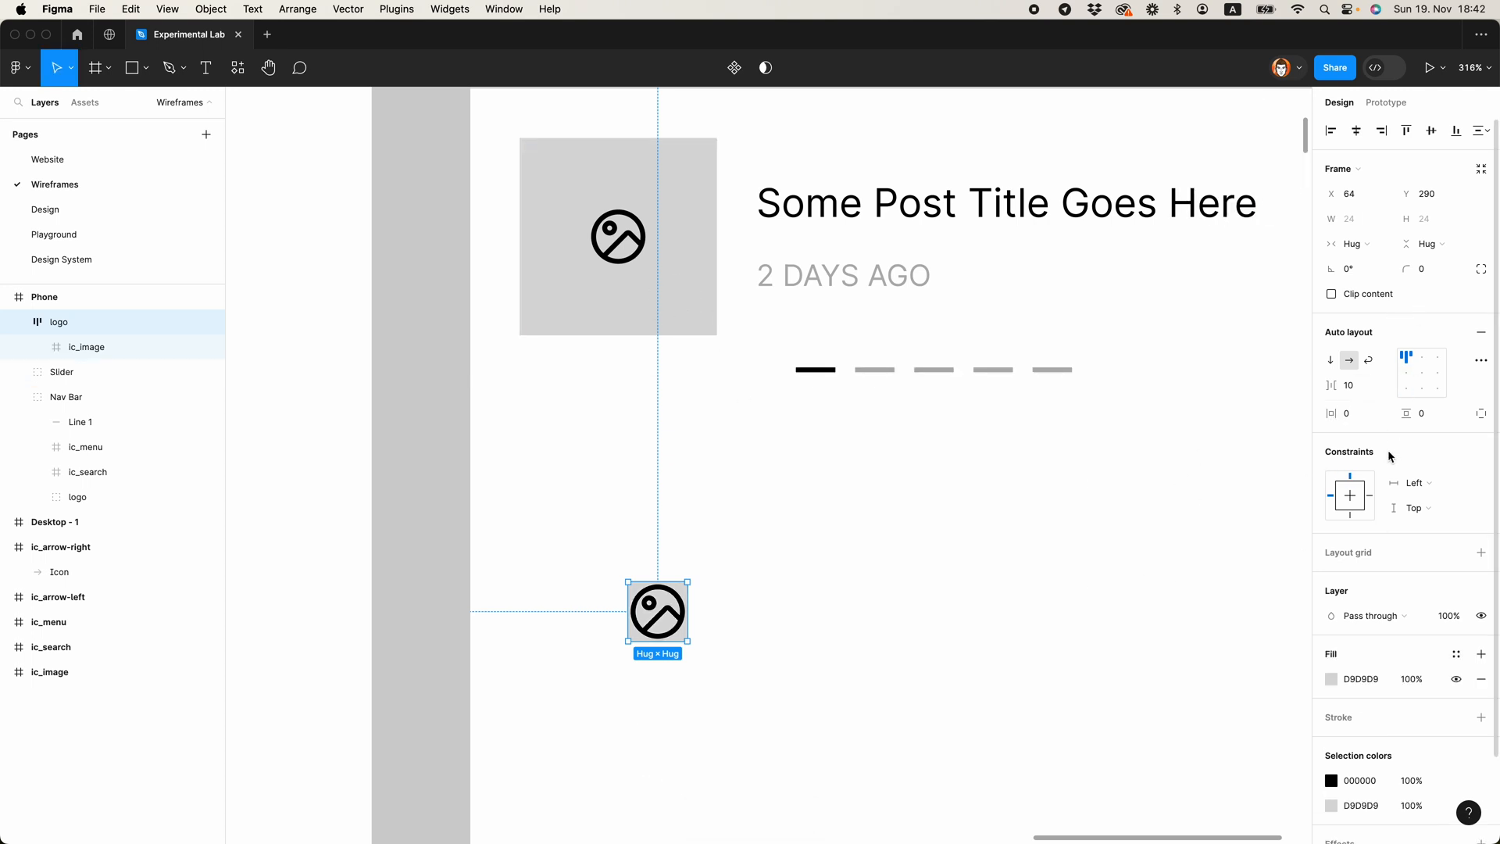
Step: Centre the icon inside the auto layout frame and enlarge the frame to 105 × 105
click(1422, 373)
drag(687, 639, 888, 777)
scroll(810, 619, down, 3)
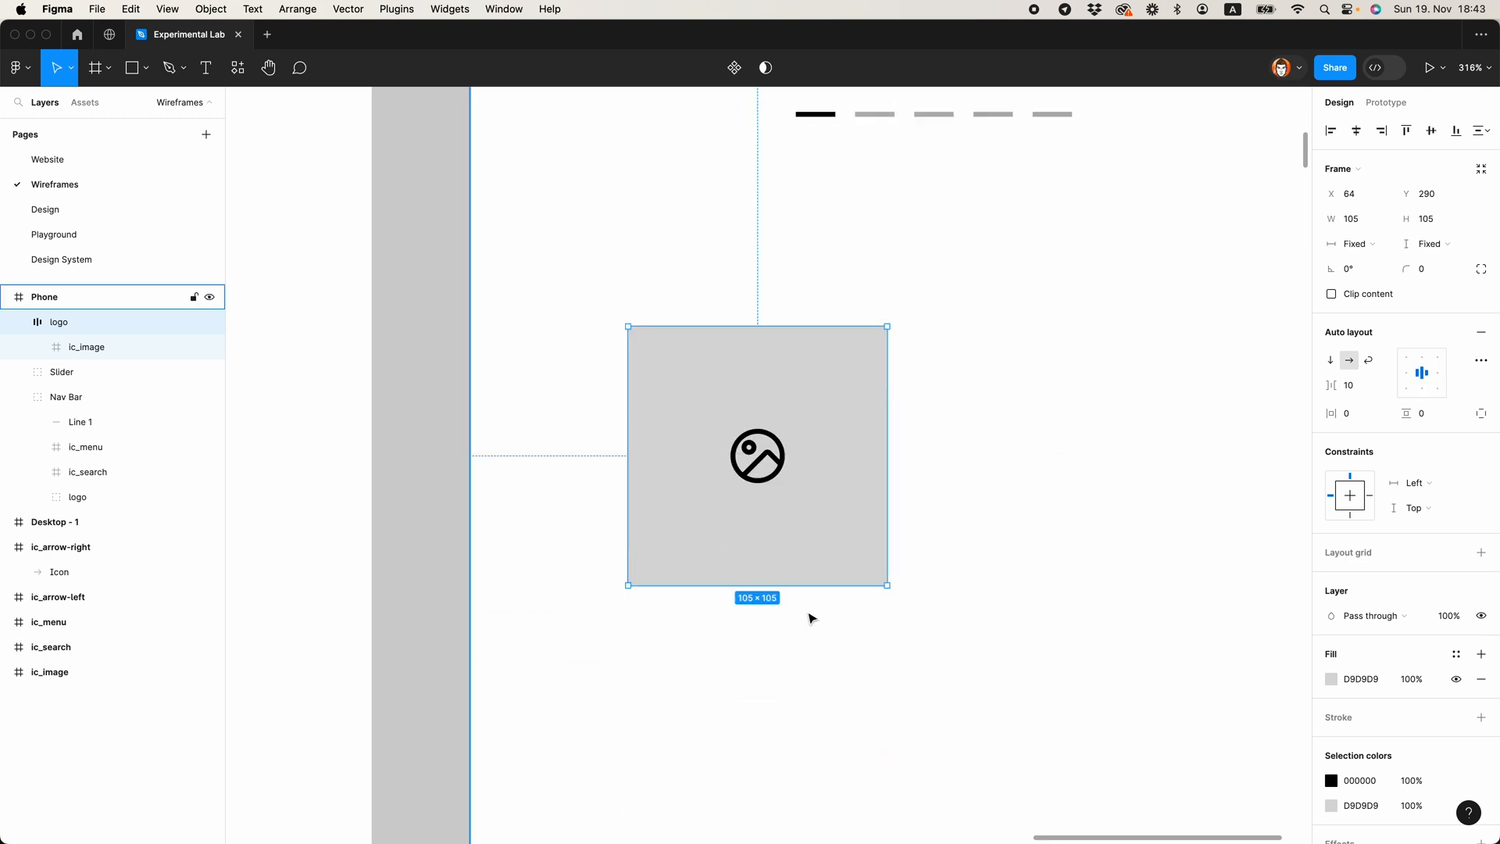
Step: Move the new placeholder to X 20, Y 270 in the Phone frame and enlarge it to 335 × 335
scroll(810, 618, down, 5)
drag(814, 539, 764, 506)
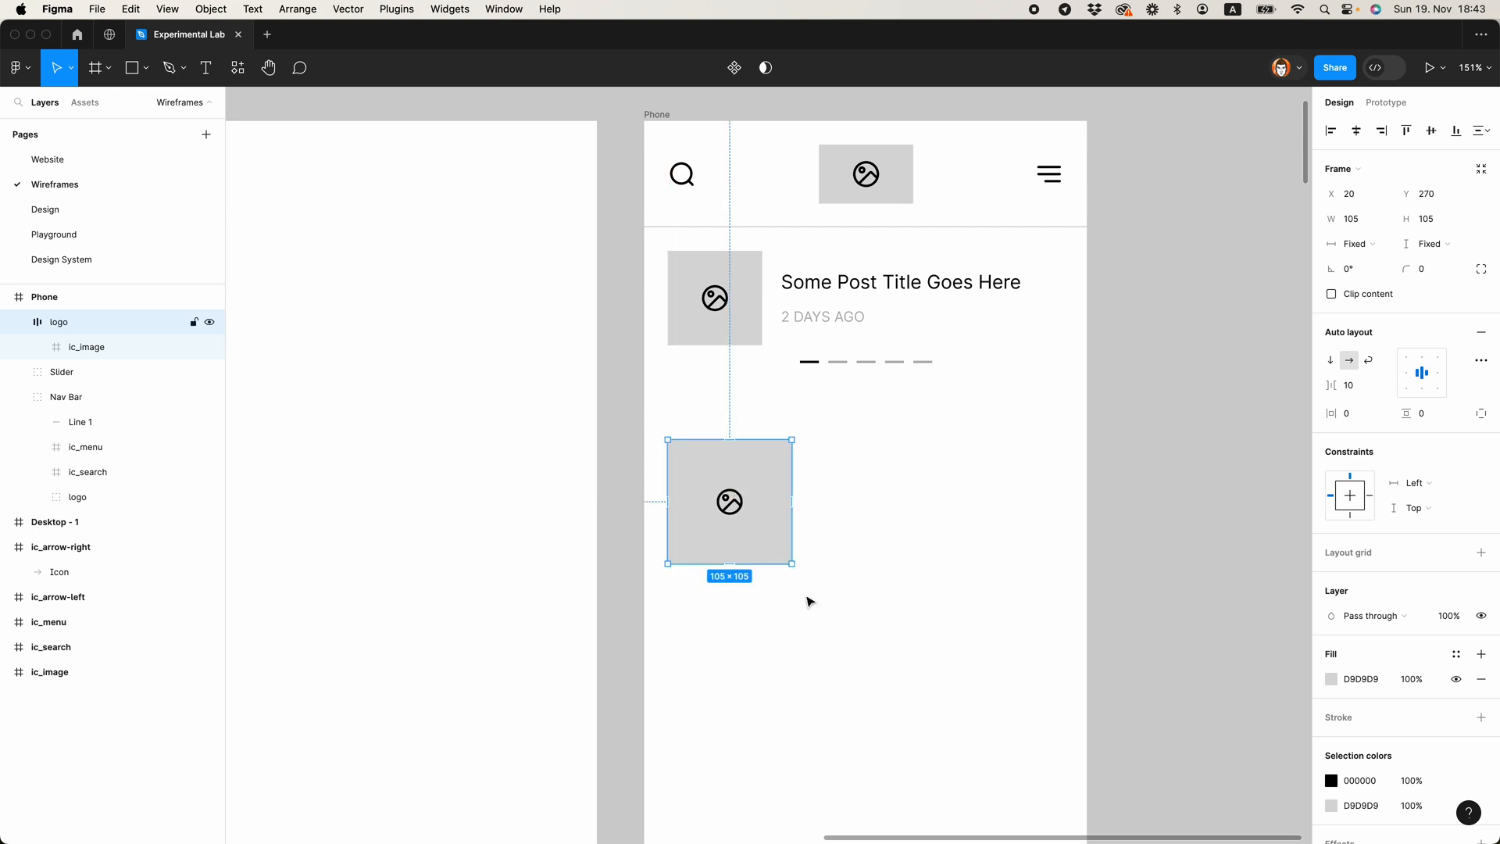
drag(794, 566, 1068, 773)
scroll(1086, 735, down, 3)
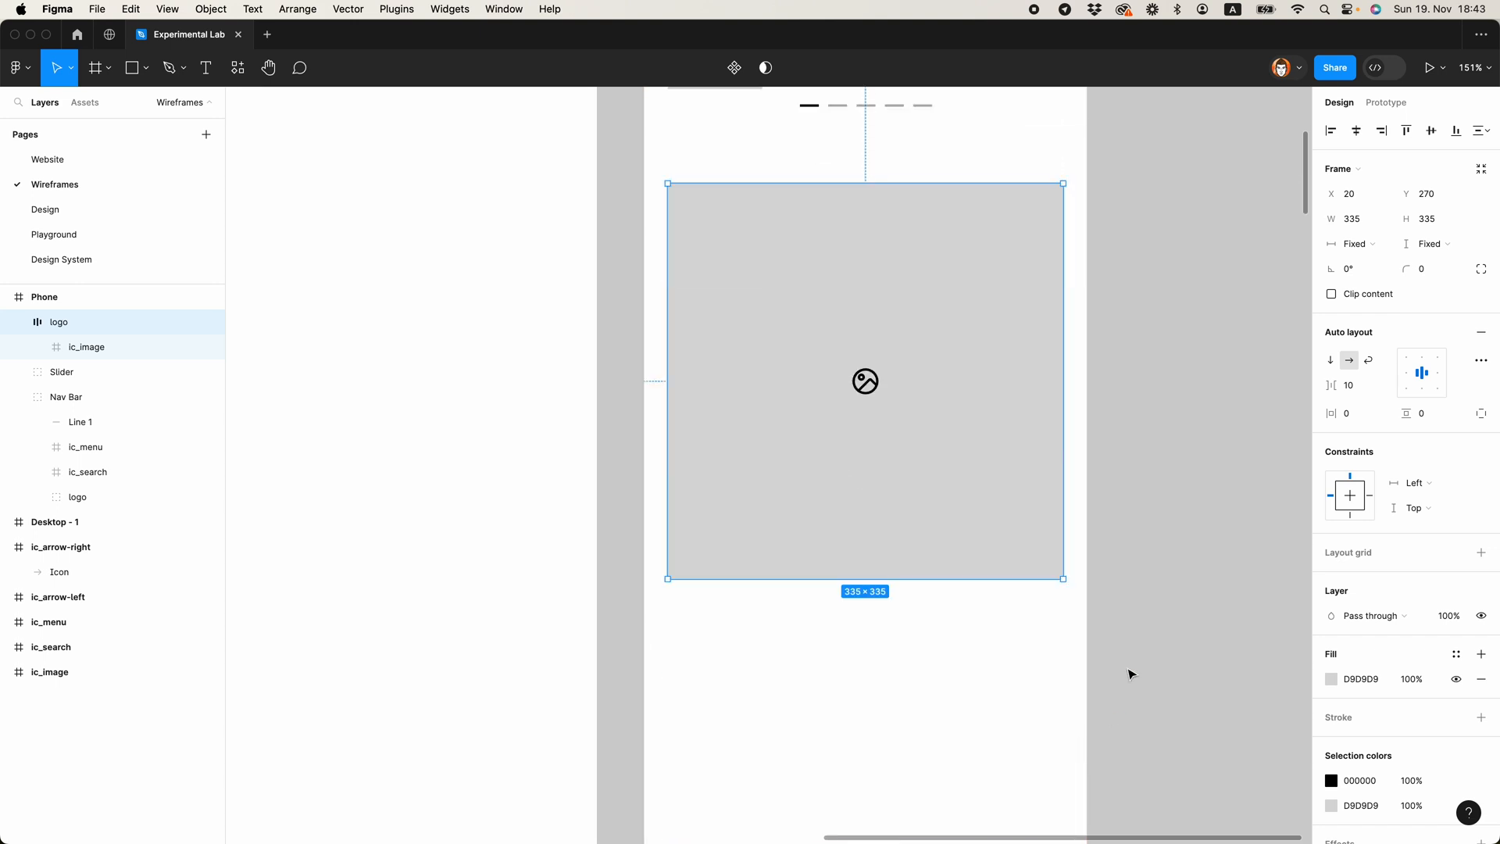
click(1128, 654)
scroll(1128, 639, up, 2)
scroll(1128, 638, down, 5)
scroll(1127, 606, up, 4)
Step: Move the large placeholder straight down a little to widen the space below the Slider
click(1067, 588)
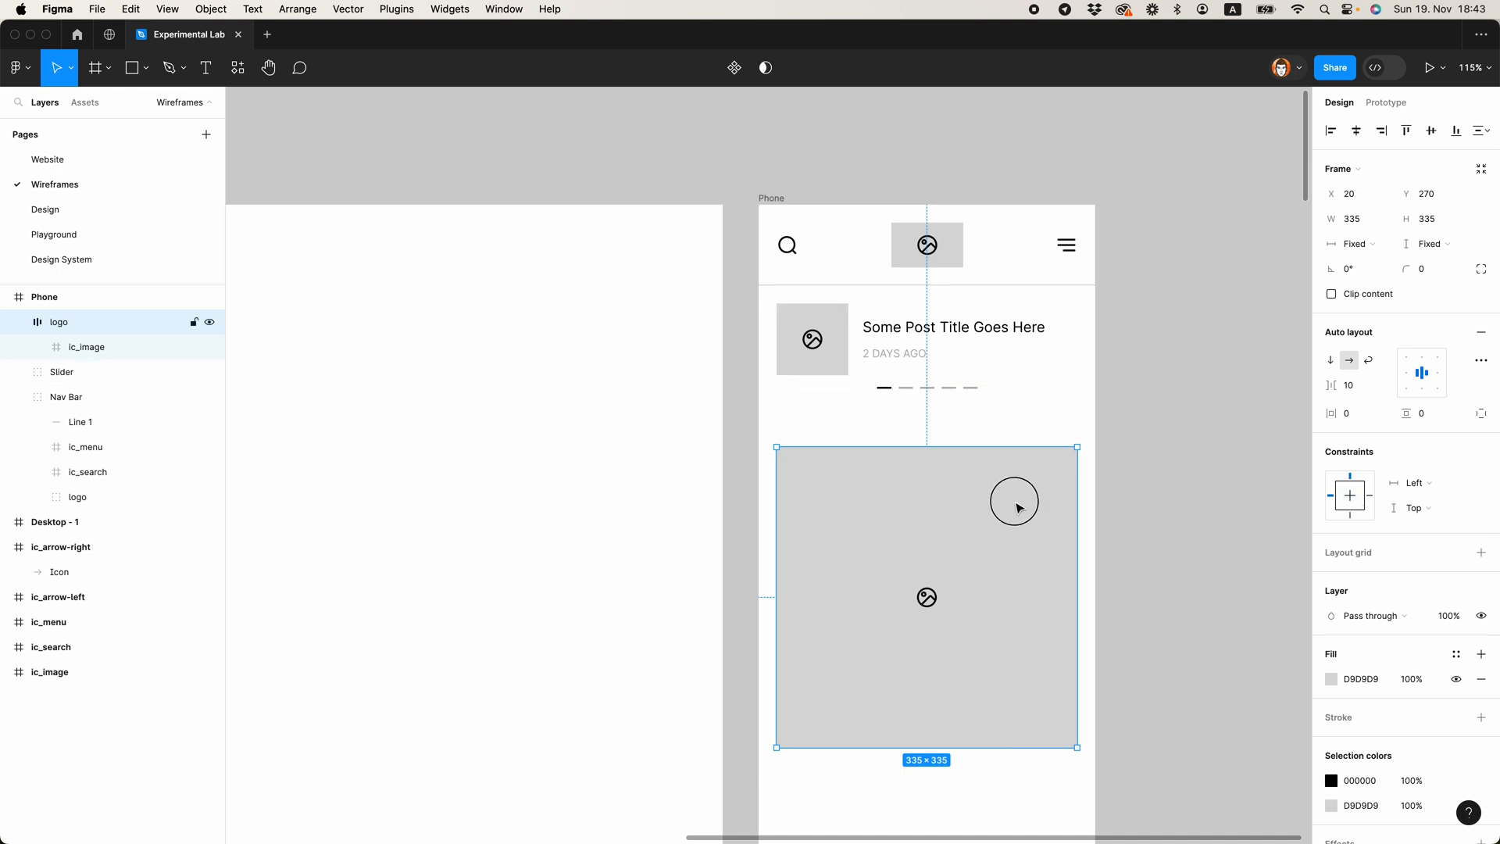
drag(1008, 502, 1018, 539)
click(1105, 475)
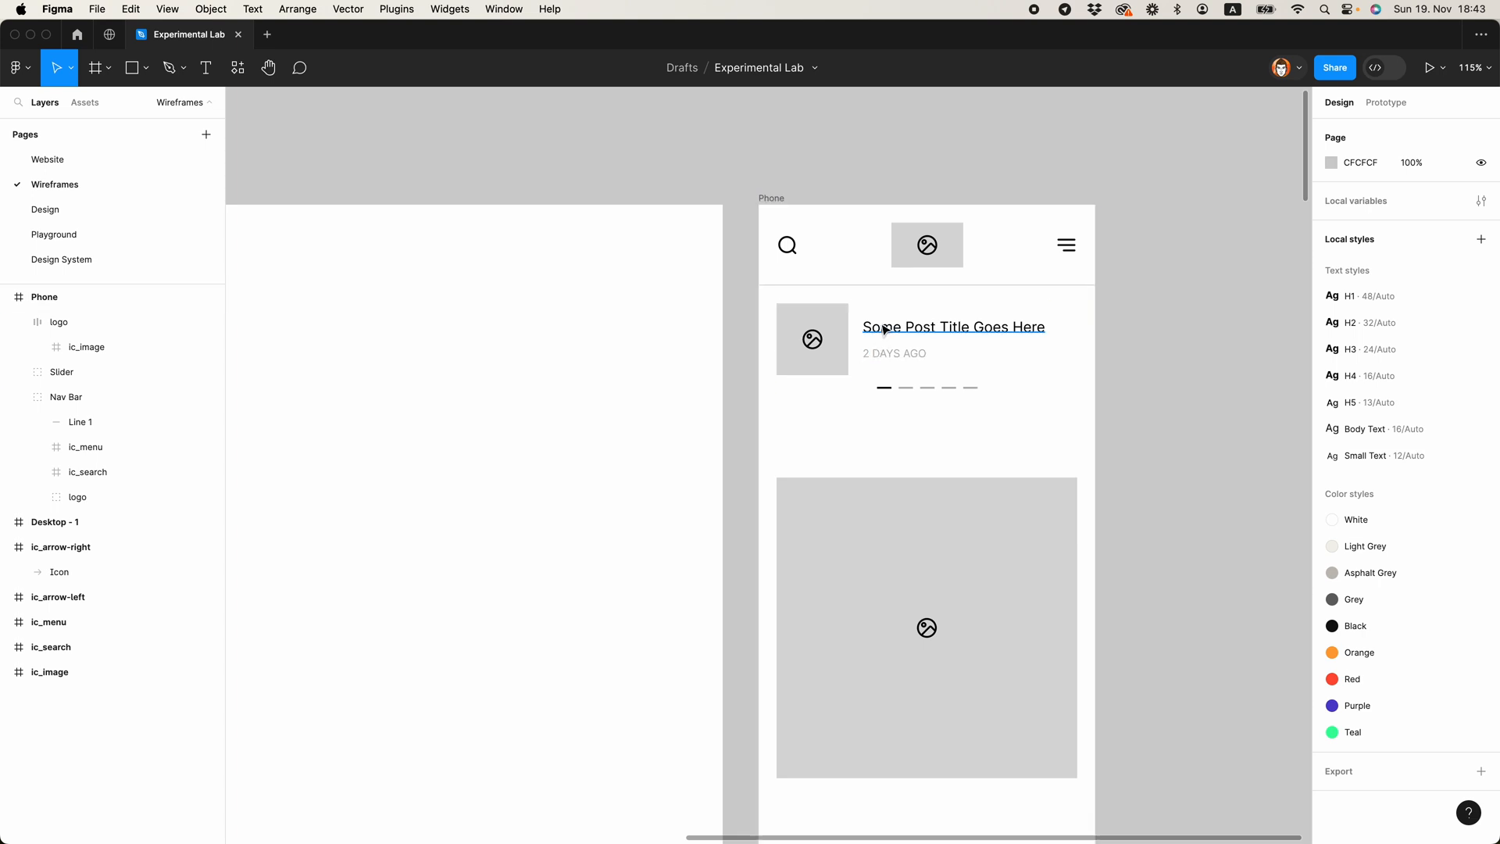
Step: Add a Highlights heading above the large image placeholder in the Phone frame, with font size 24
key(t)
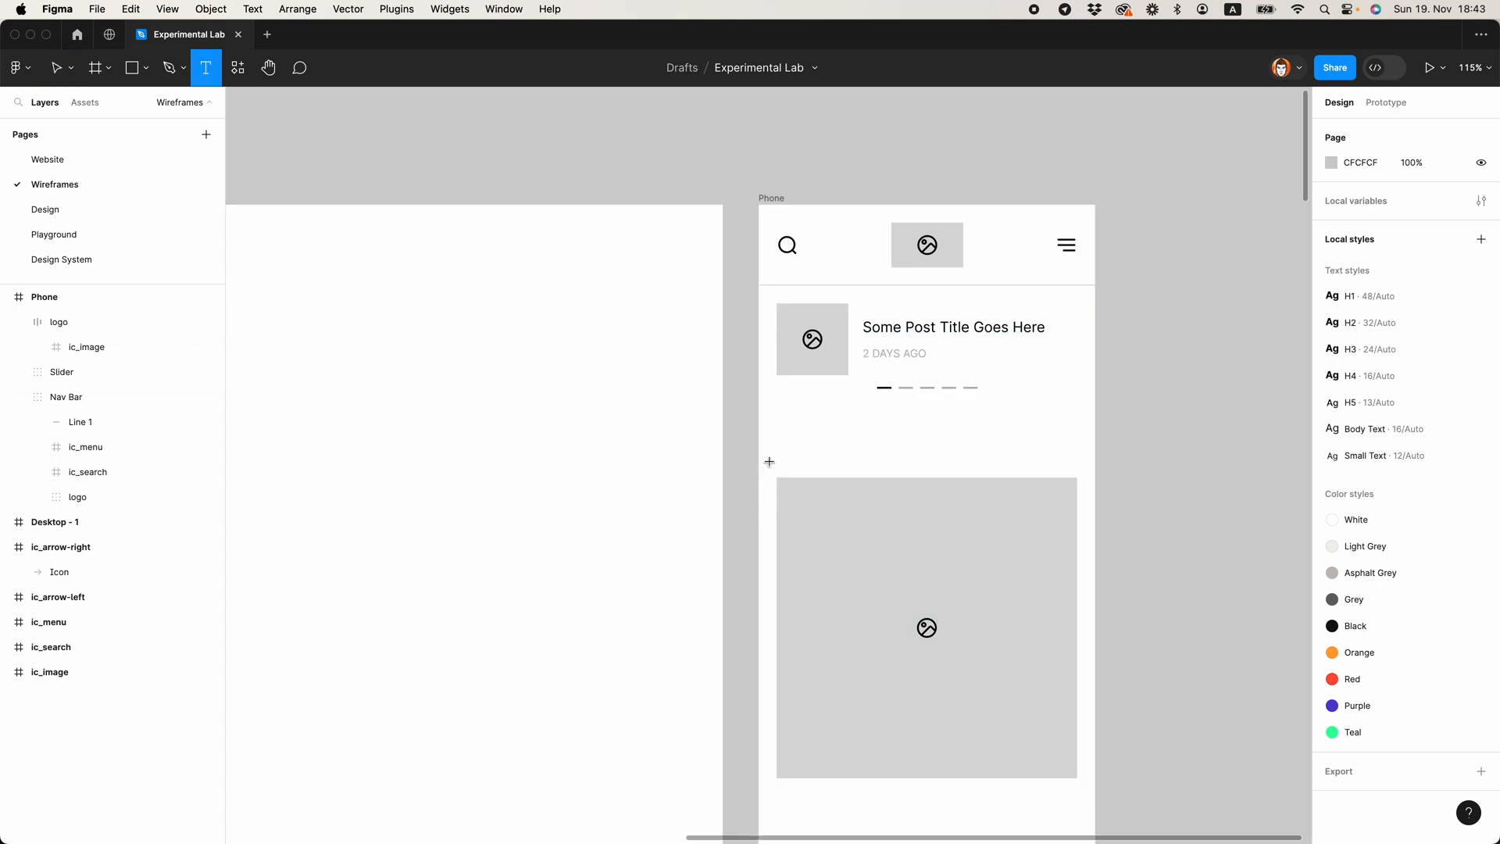
click(781, 447)
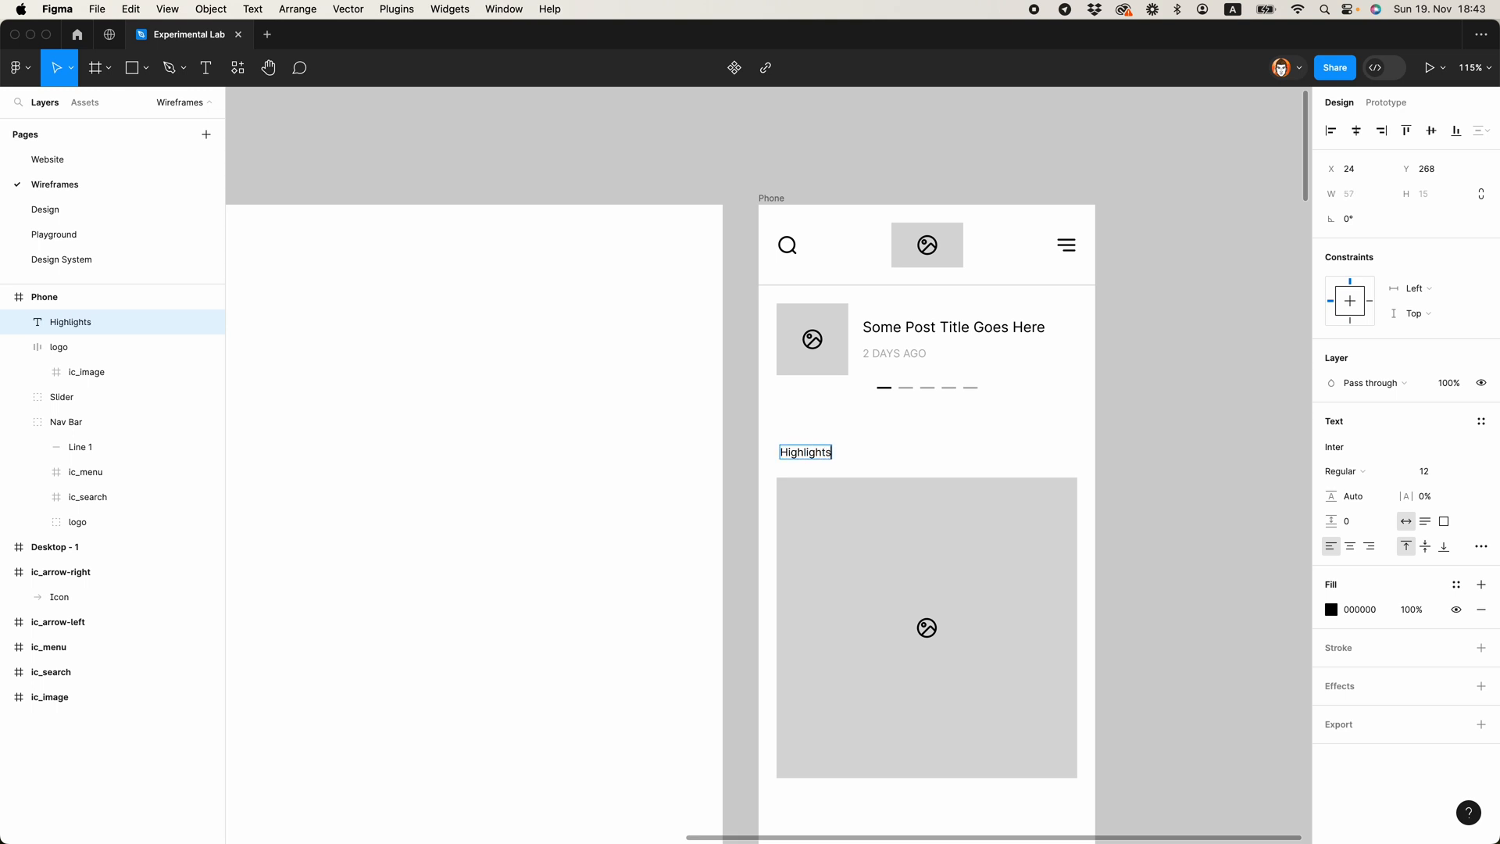
click(1424, 471)
text(24)
key(Return)
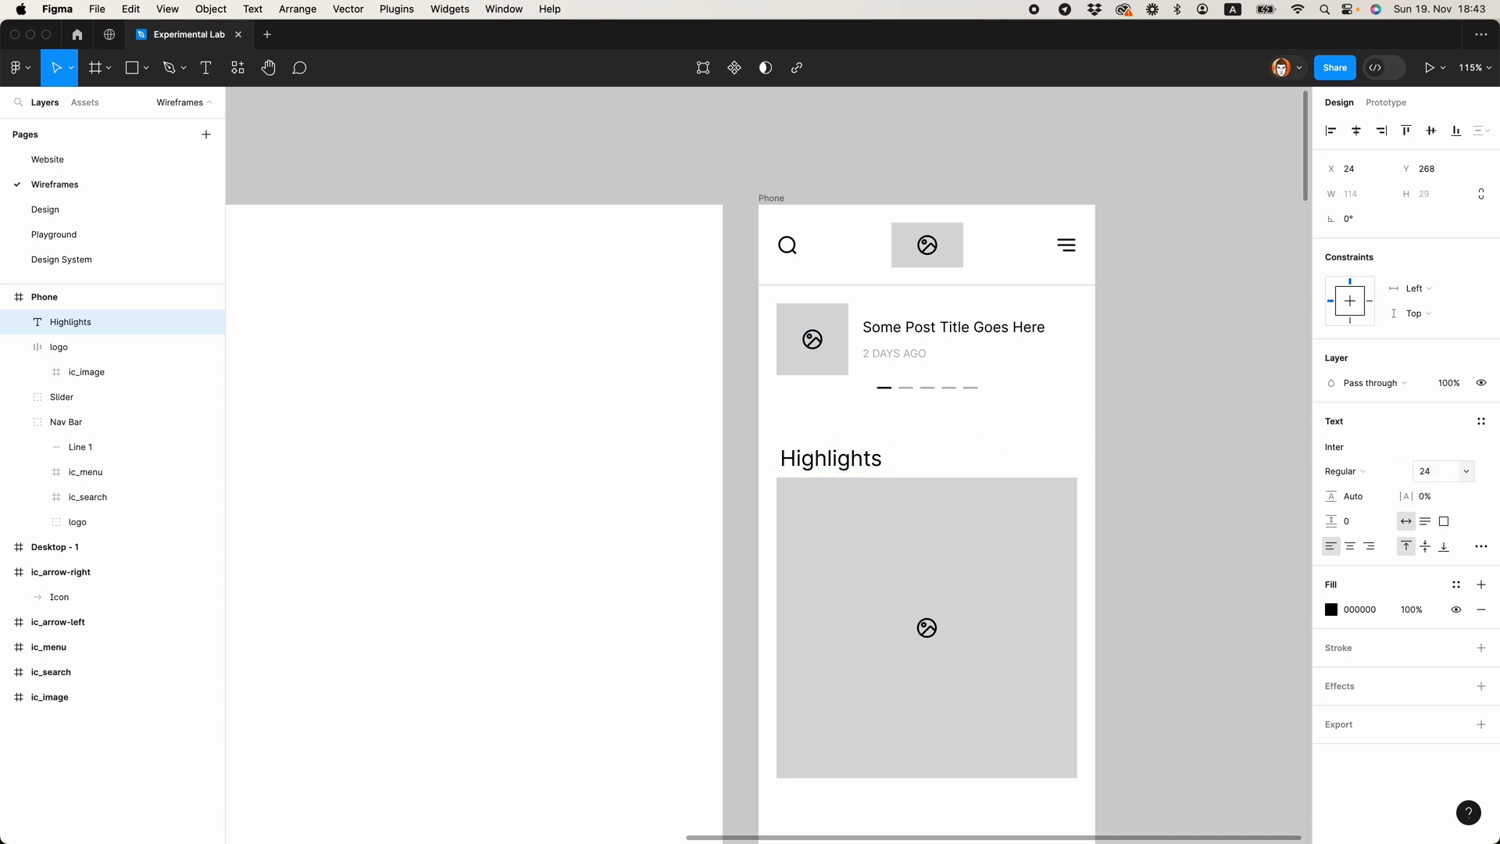
click(1065, 458)
Step: Enlarge the image icon at the centre of the large placeholder
scroll(1041, 443, down, 3)
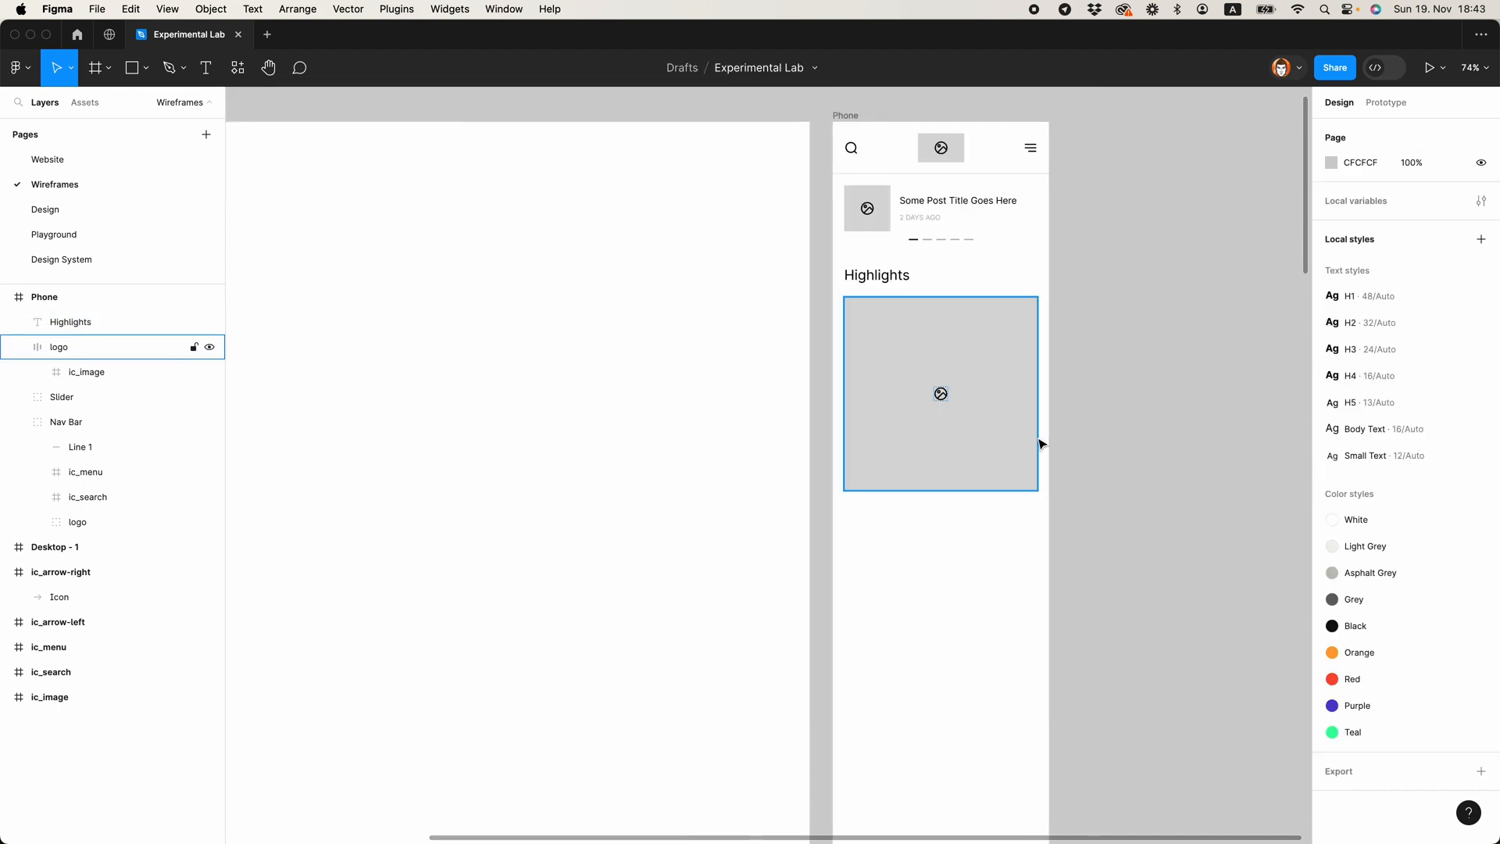
click(954, 395)
click(943, 397)
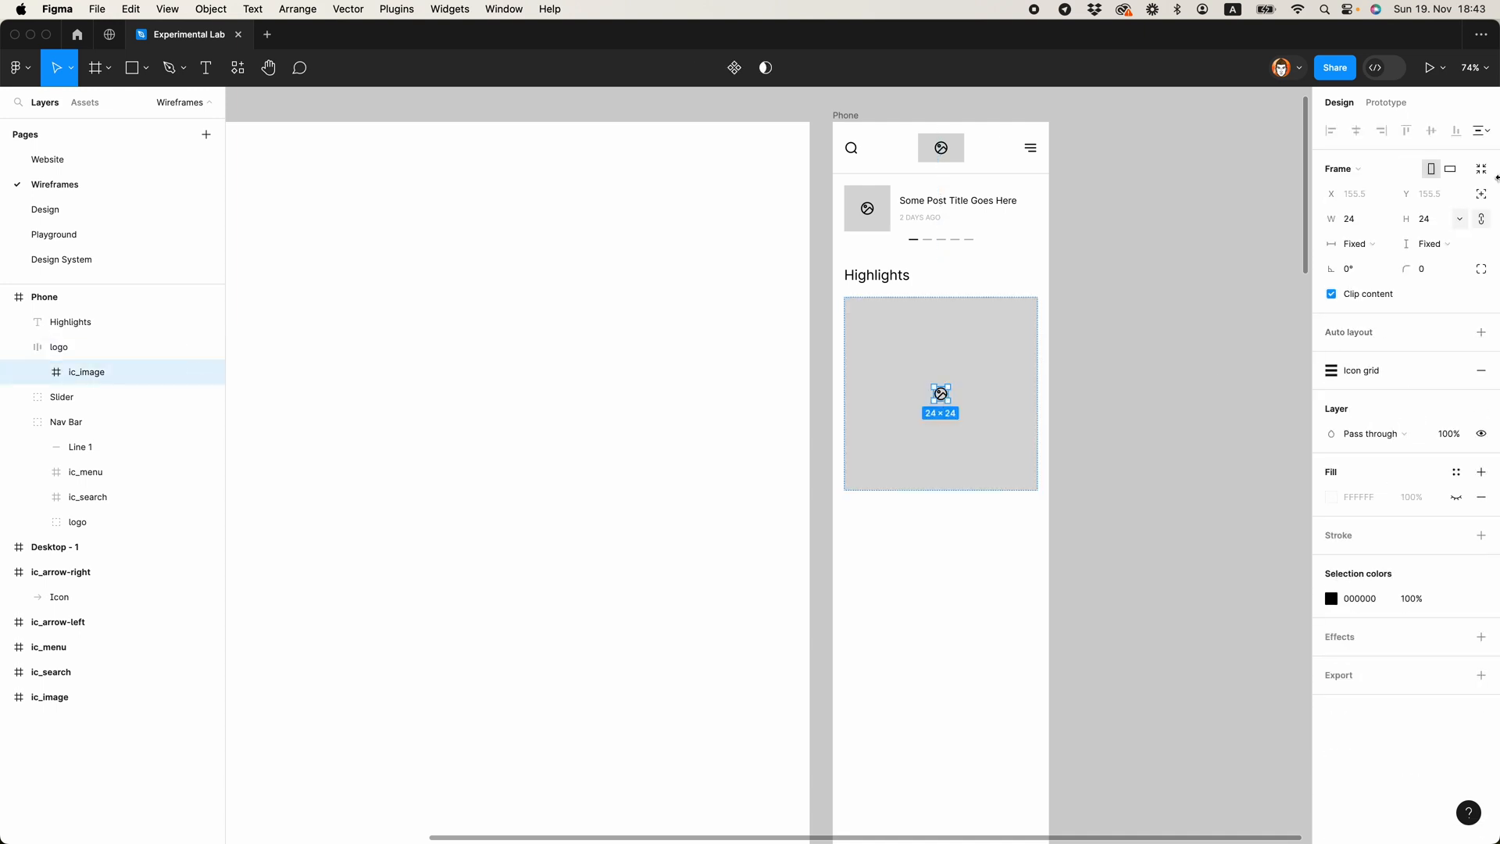
click(1430, 219)
key(Return)
click(1117, 333)
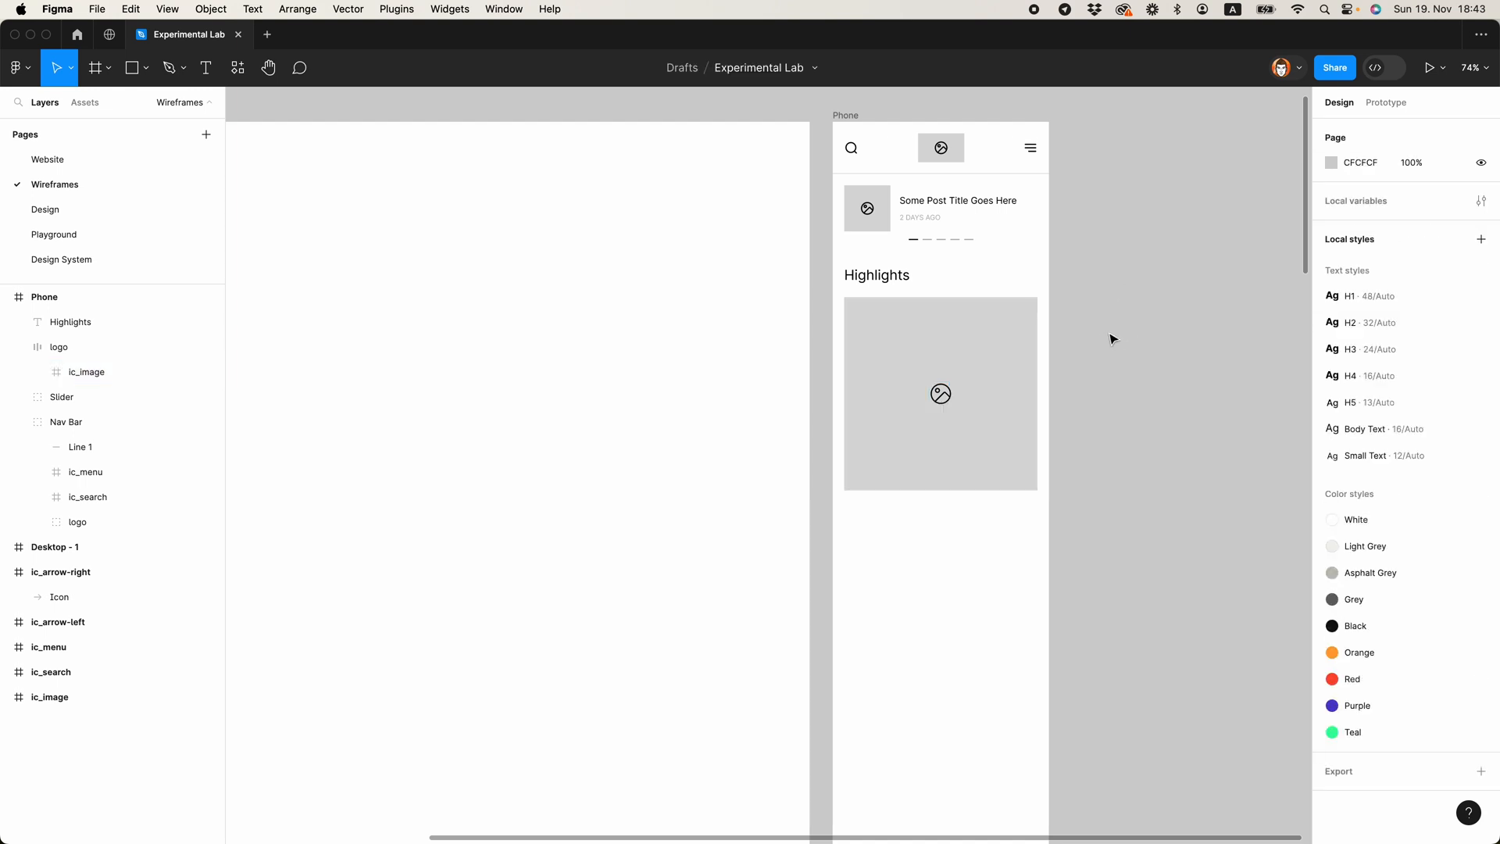
Step: Duplicate the Highlights heading three times below the large placeholder, stacked in one column at X 20
click(886, 285)
drag(881, 283, 887, 514)
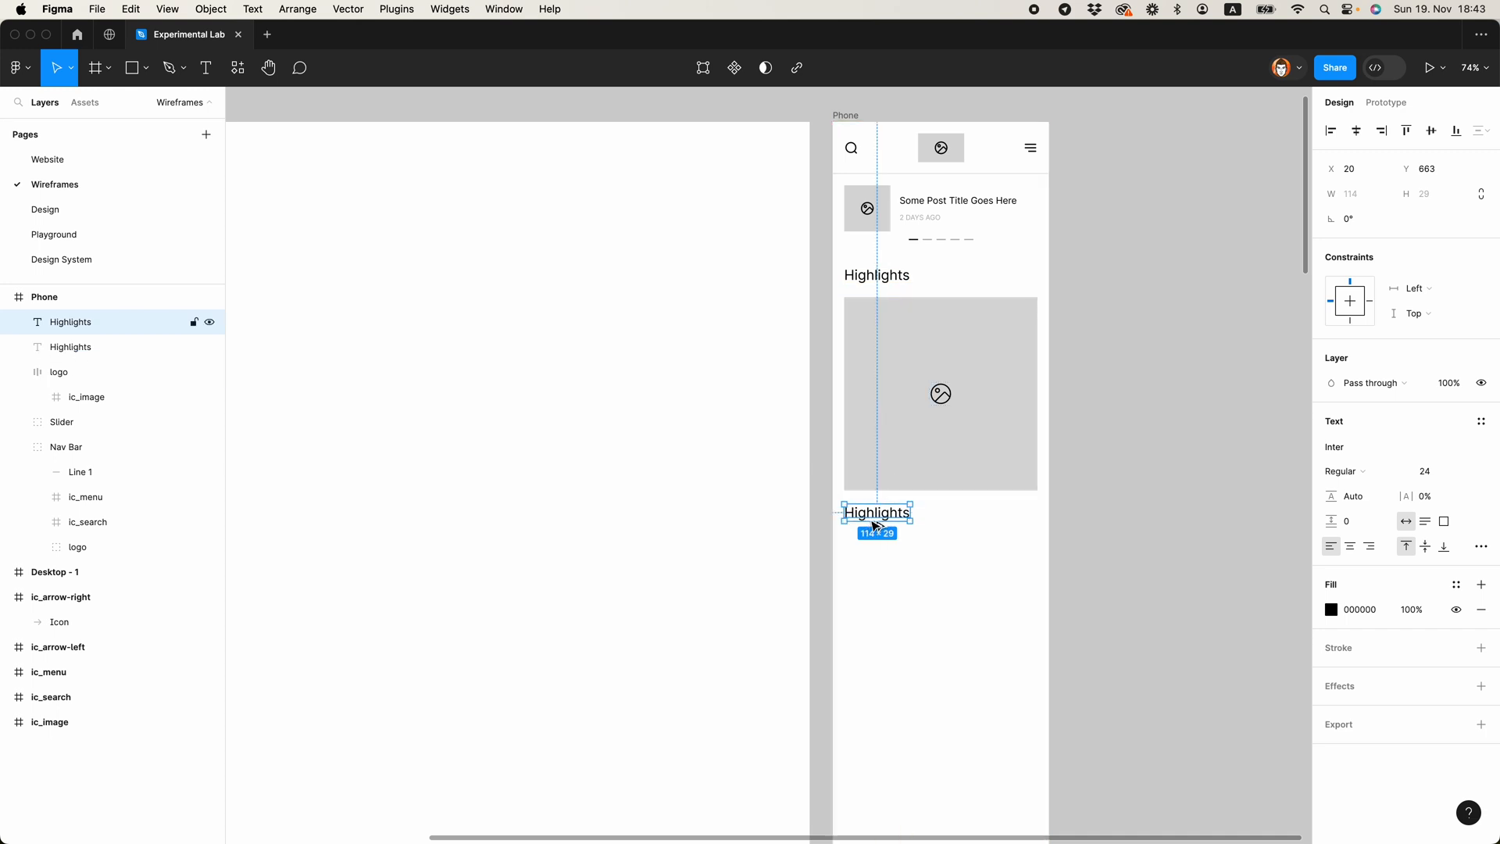
drag(877, 522, 876, 580)
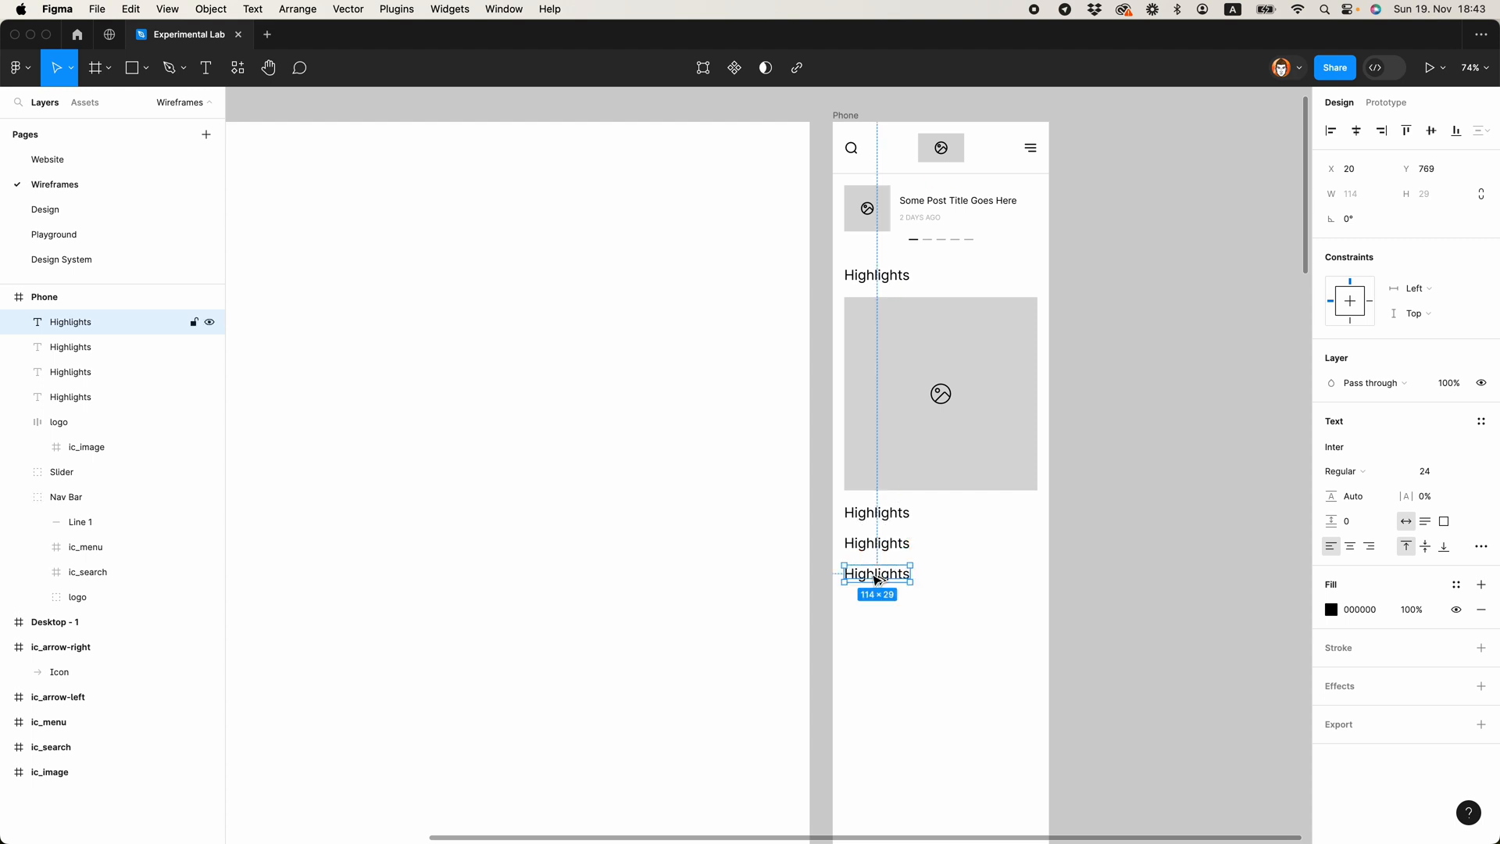
click(989, 527)
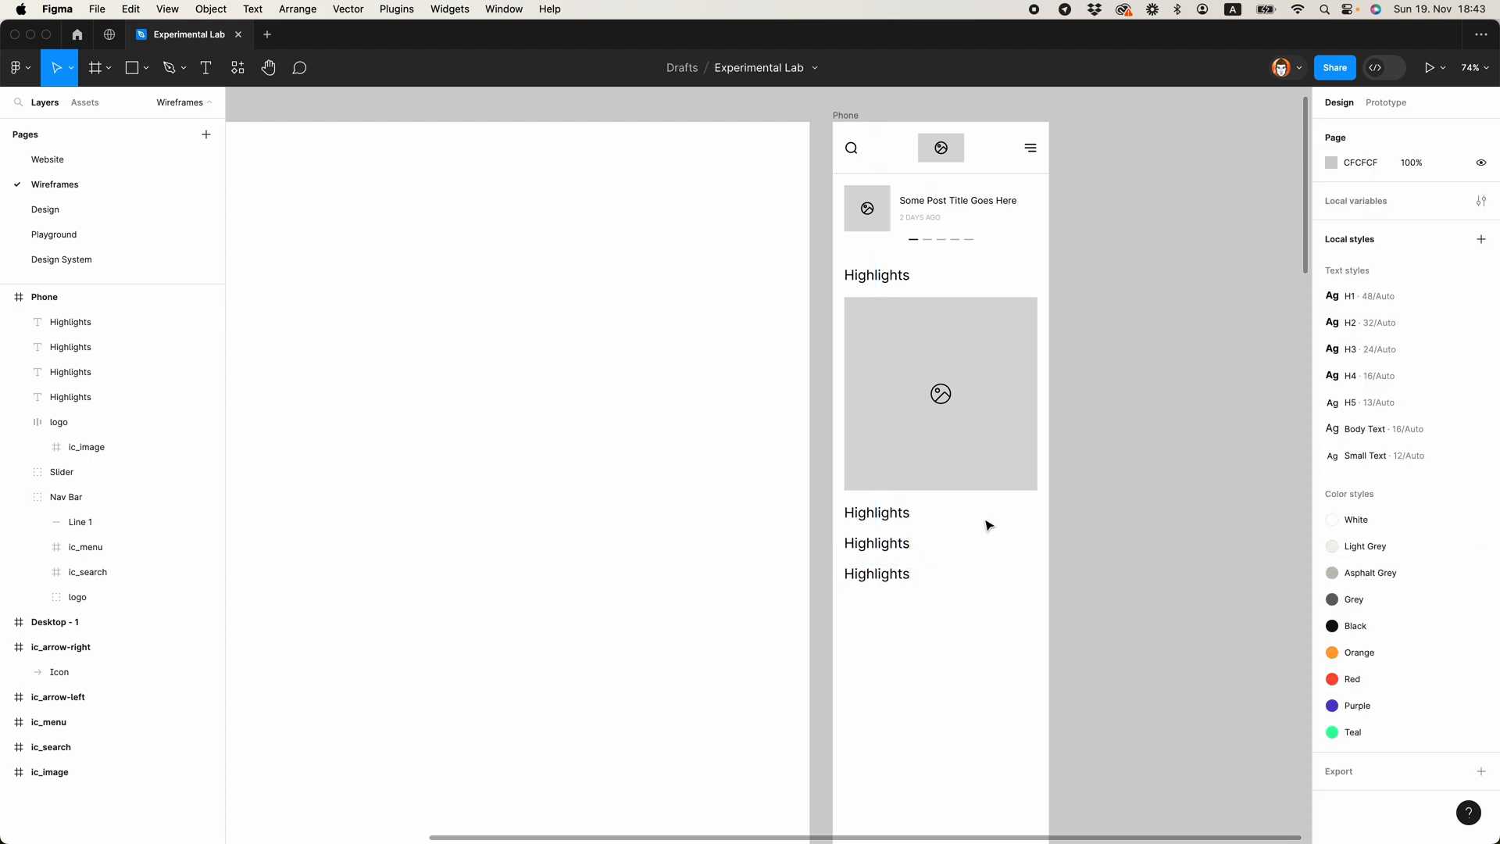
Step: Replace the lowest heading copy with the Slider's 2 DAYS AGO text and widen the middle copy to 335
super+click(910, 222)
click(882, 580)
key(shift+super+r)
drag(875, 572, 1038, 539)
click(906, 548)
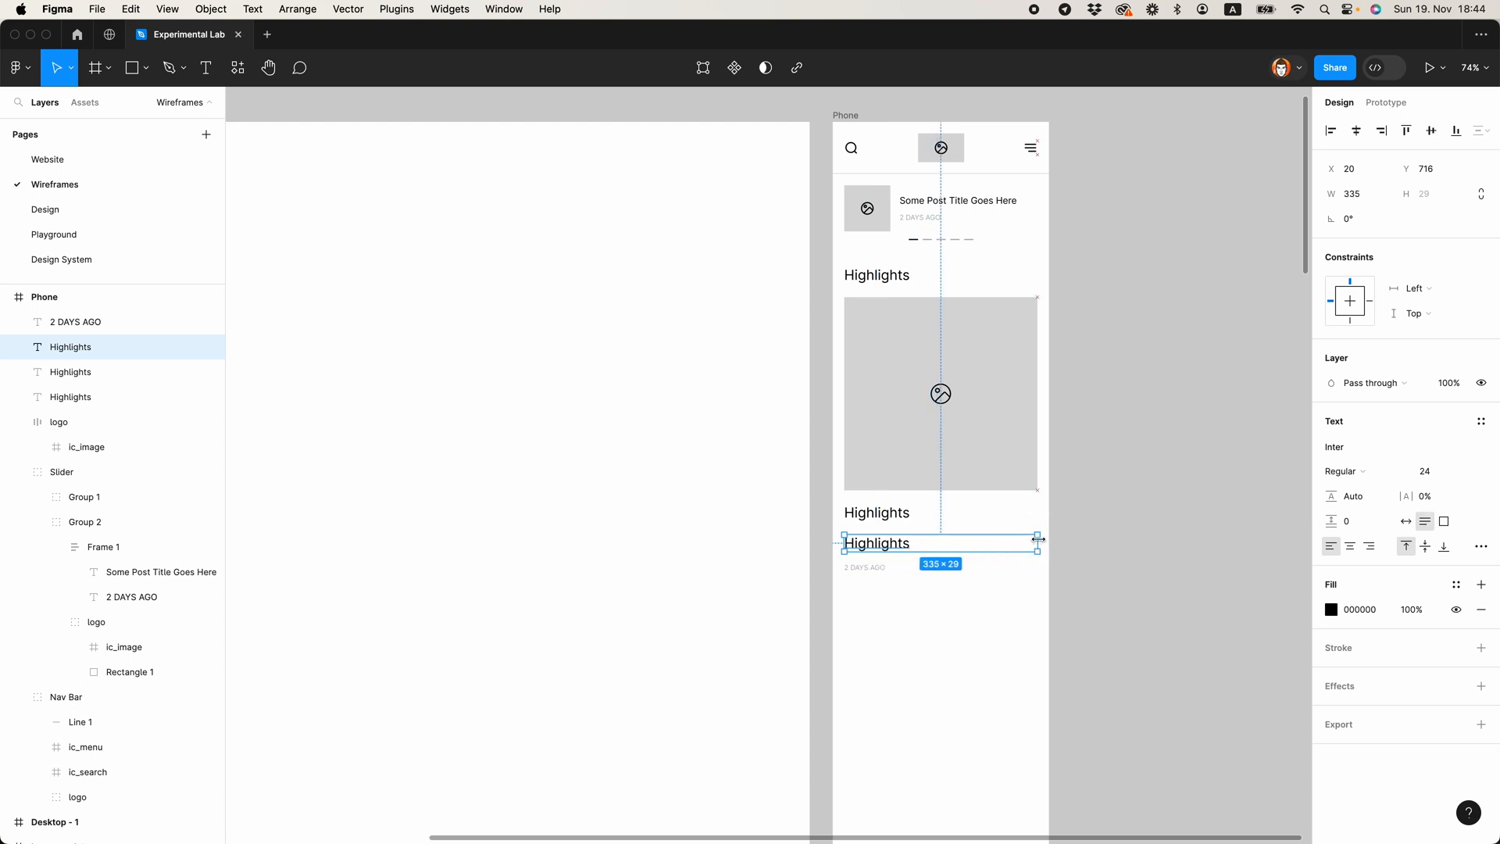
Step: Copy the text style of the lower 2 DAYS AGO label onto the heading copy directly below the large placeholder
click(884, 516)
click(864, 570)
key(alt+super+c)
click(866, 517)
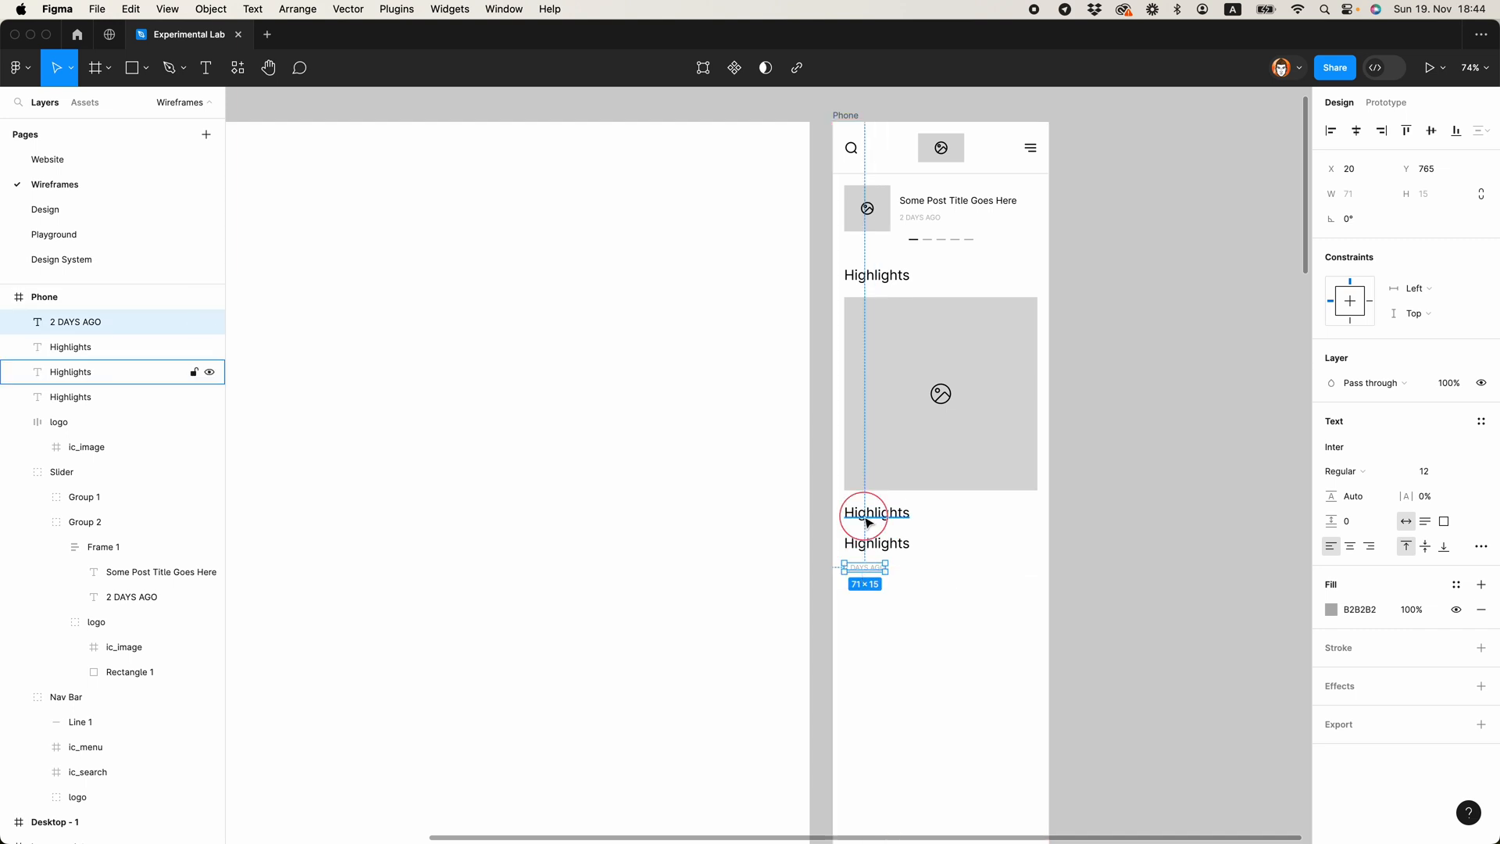
key(alt+super+v)
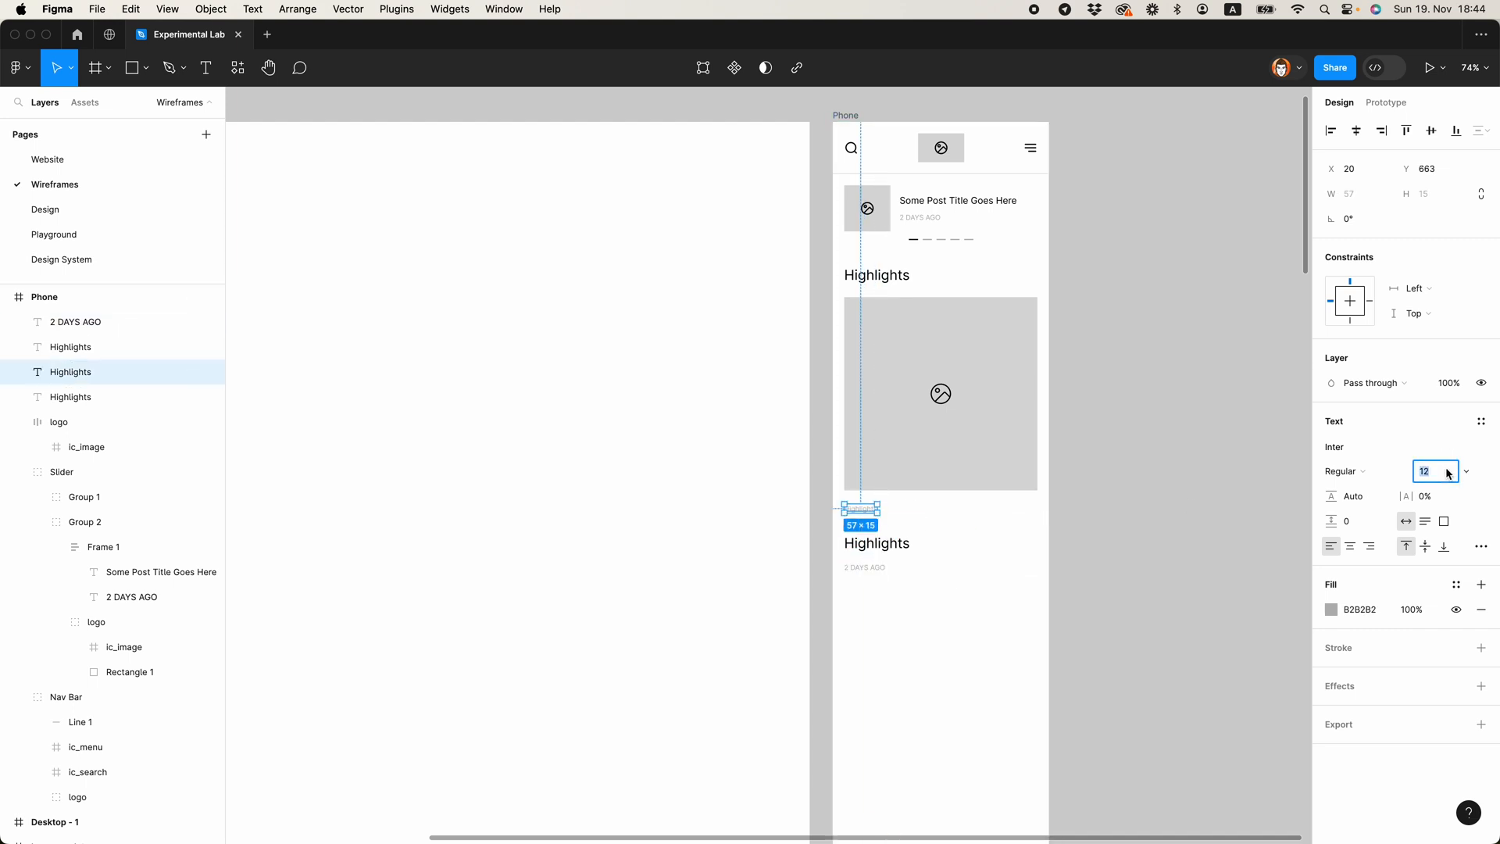
click(1159, 536)
Step: Change the small grey text directly below the large placeholder to Automobile
scroll(852, 539, up, 5)
double_click(866, 490)
scroll(907, 485, down, 3)
text(Automobile)
key(Escape)
Step: Move the lower Highlights title up towards Automobile, and combine it with Automobile and 2 DAYS AGO in an auto layout frame with spacing 12
click(905, 529)
key(shift+Up)
key(shift+Up)
key(shift+Up)
shift+click(900, 484)
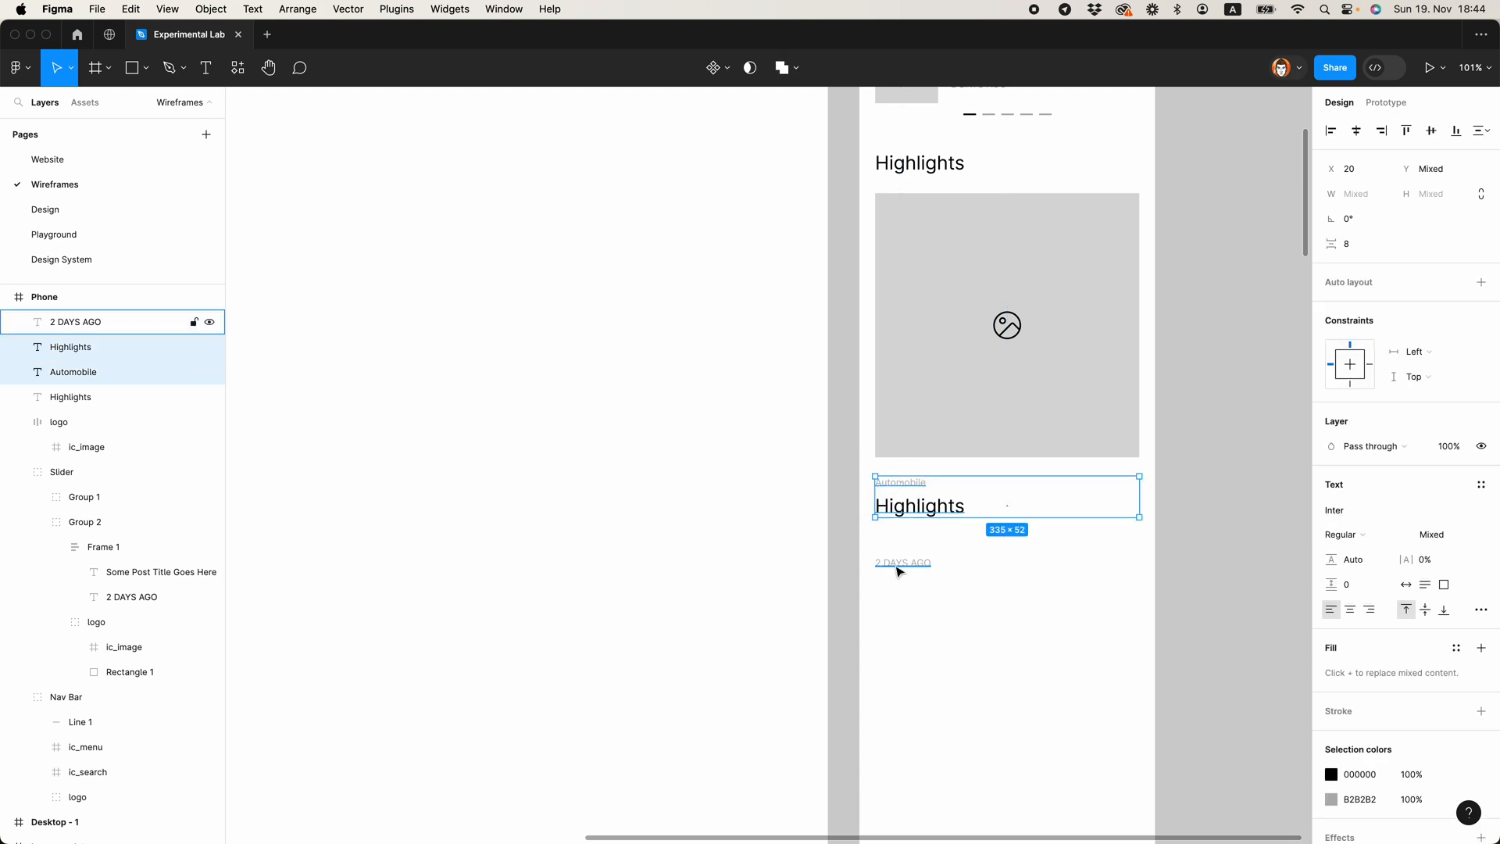
shift+click(900, 571)
key(shift+a)
click(1350, 386)
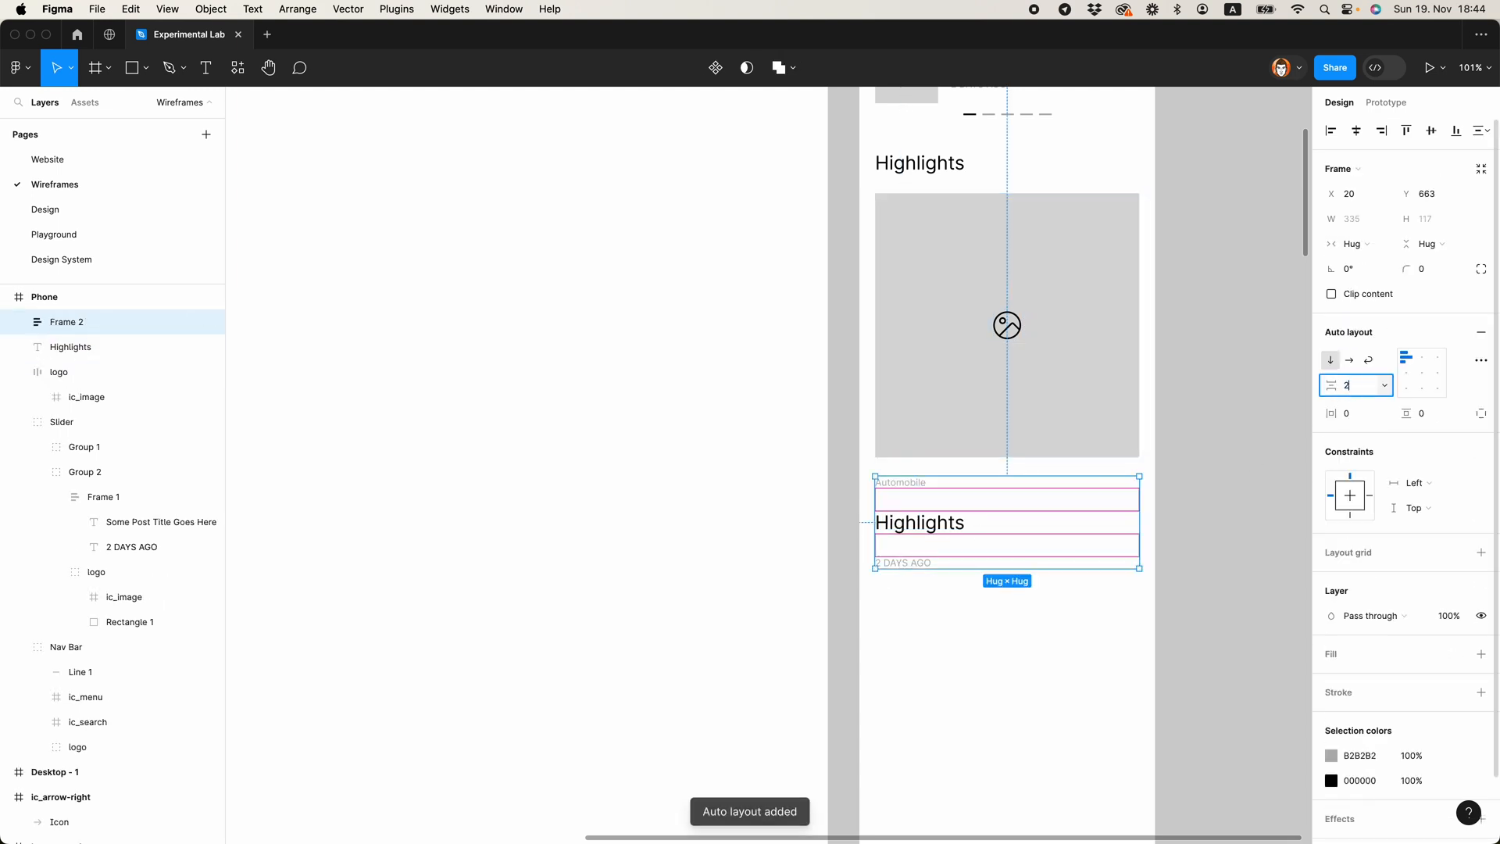
text(12)
key(Return)
click(1011, 566)
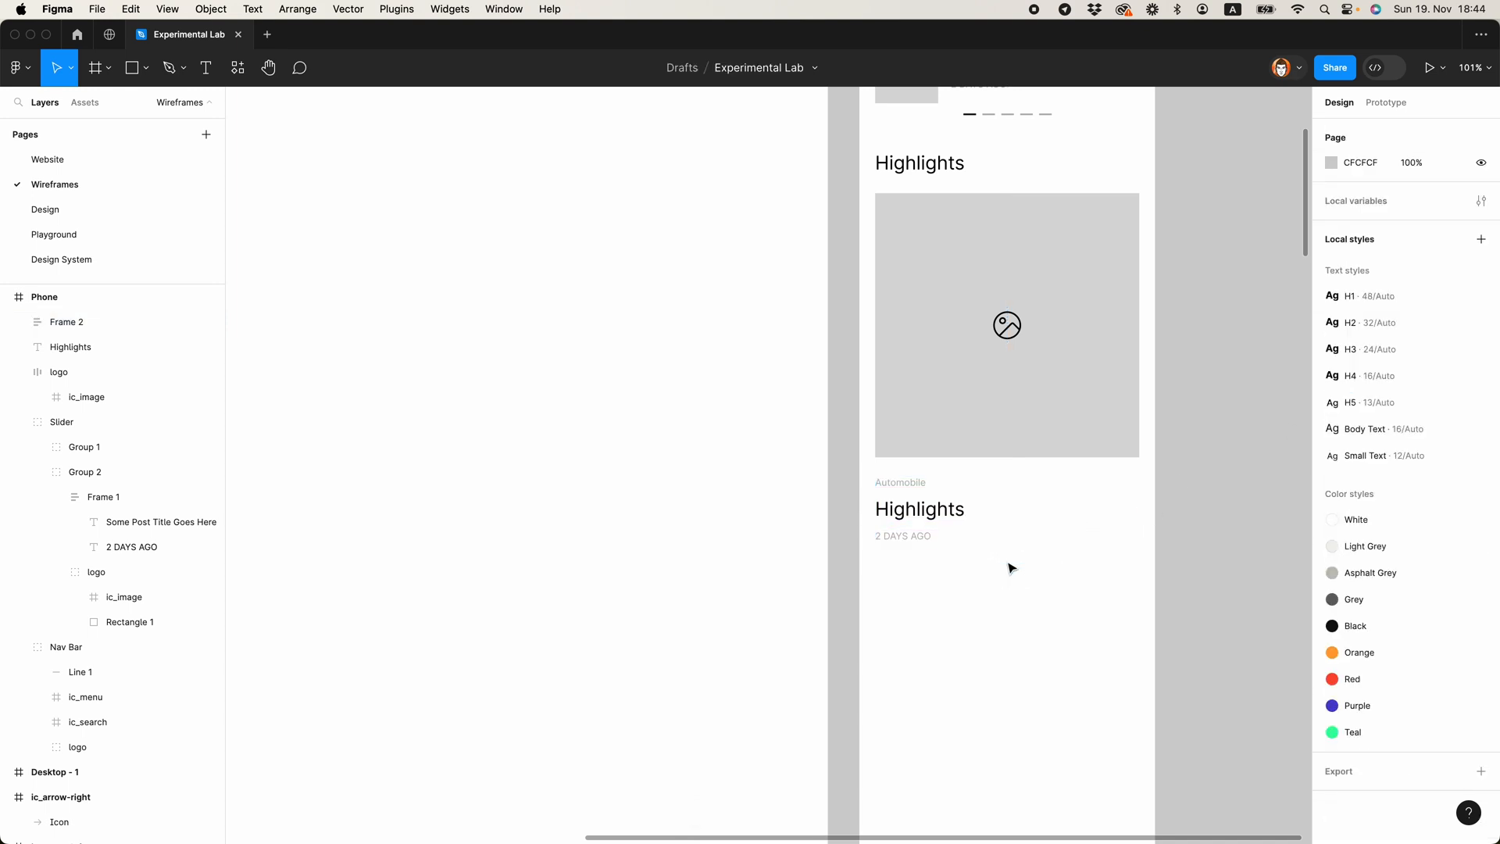
Step: Wrap the large image placeholder and the text frame below it in one vertical auto layout frame
scroll(881, 572, down, 5)
click(766, 540)
shift+click(775, 469)
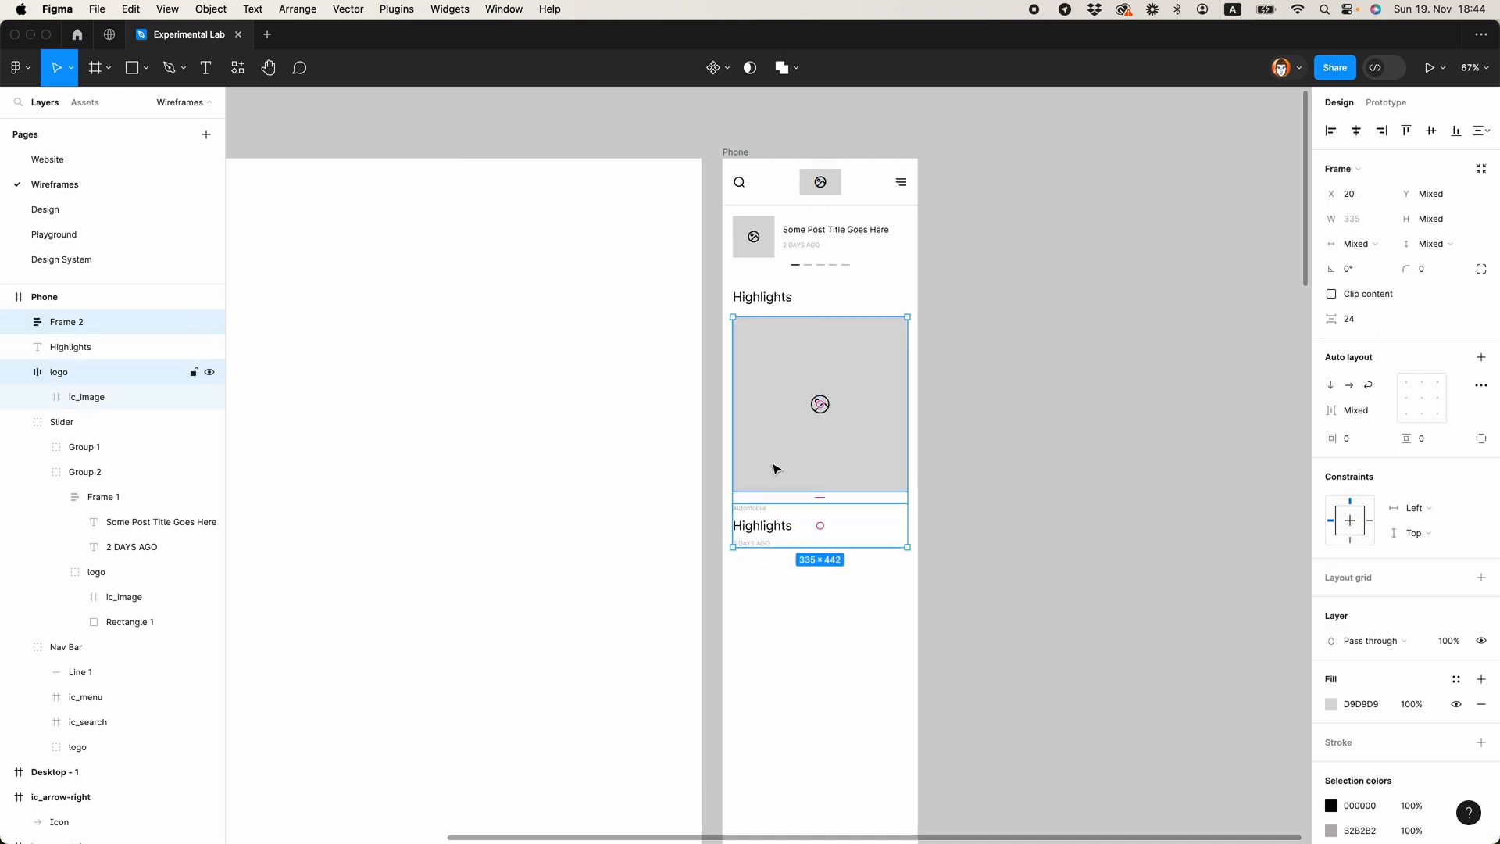
key(shift+a)
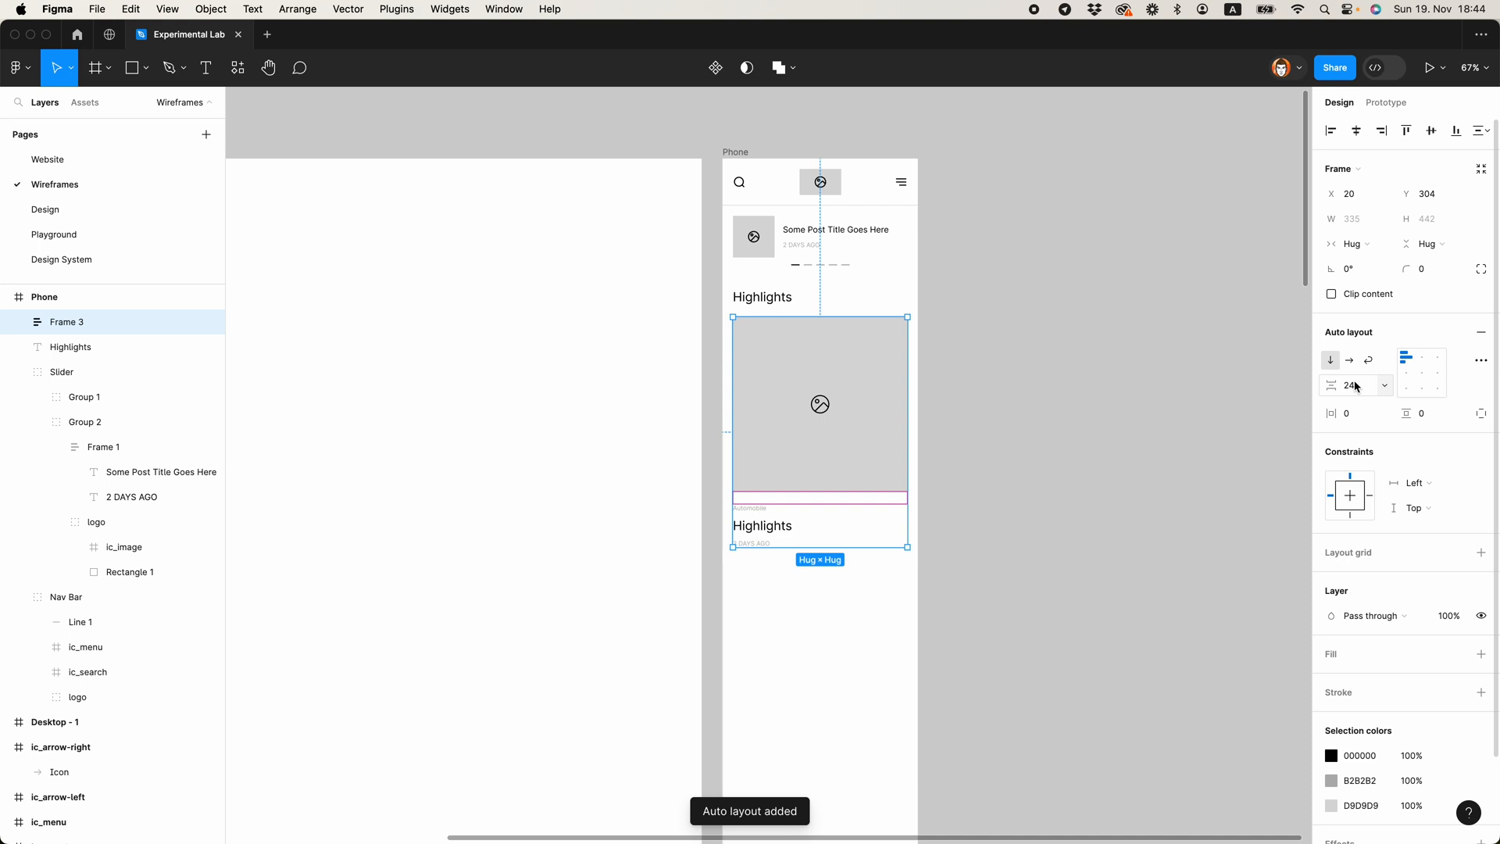
Step: Collapse the nested layers and rename the frame holding the large image and its text as post 1
click(17, 371)
click(18, 396)
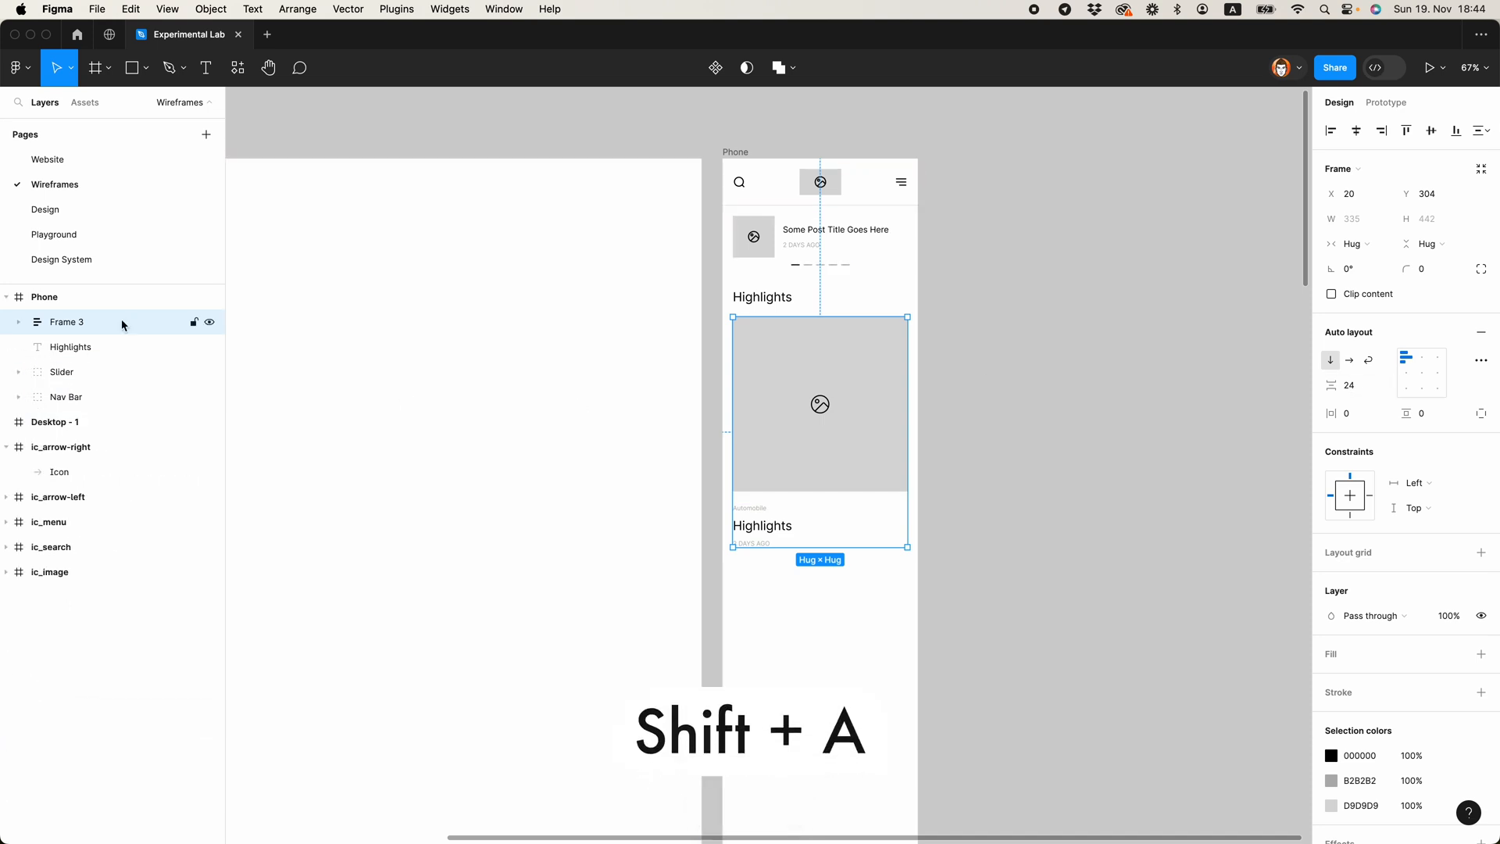
double_click(77, 328)
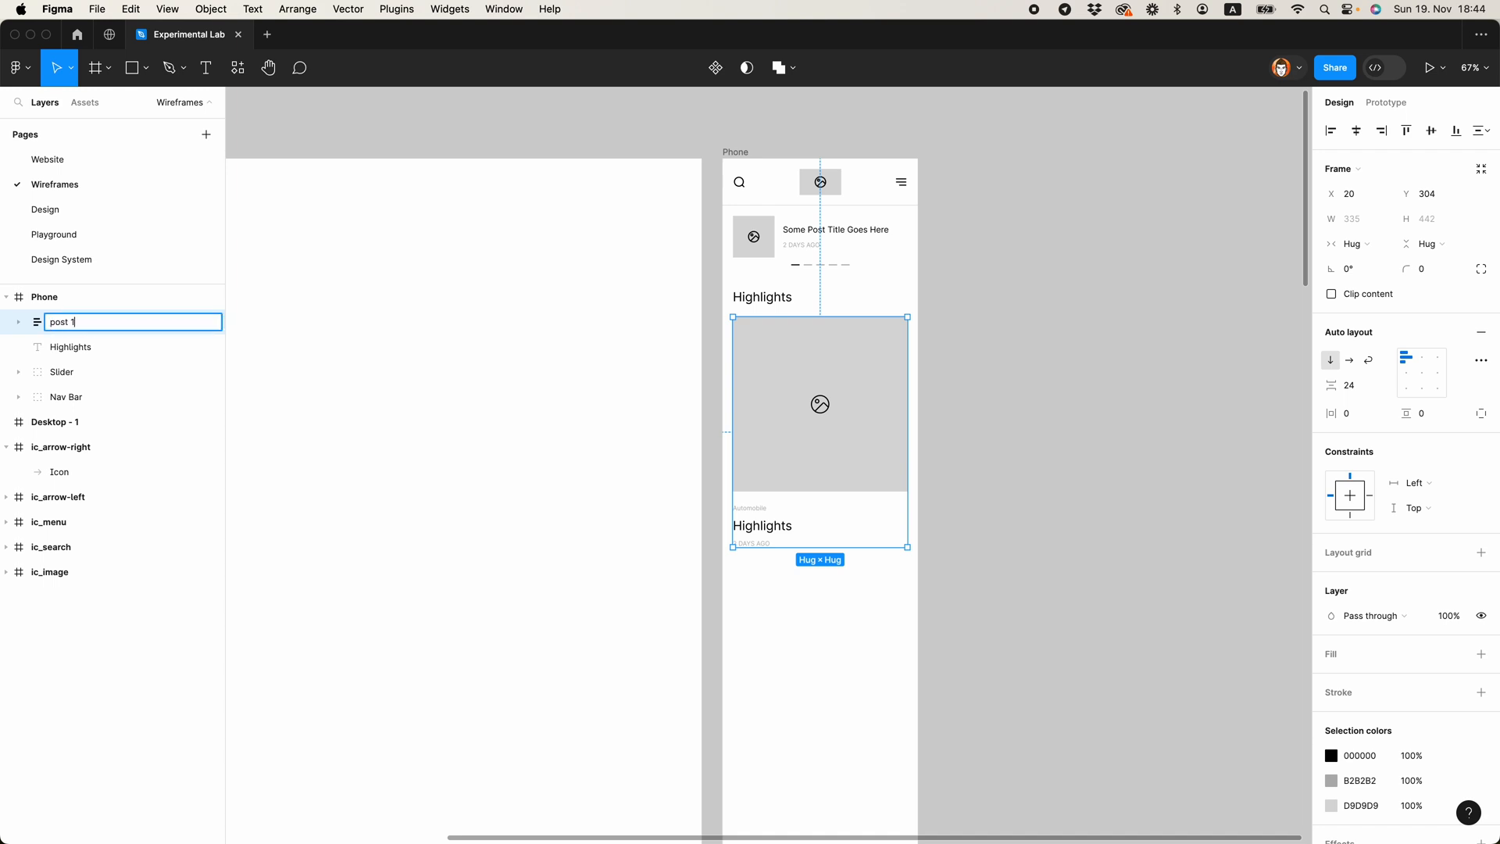
text(post 1)
key(Return)
click(834, 666)
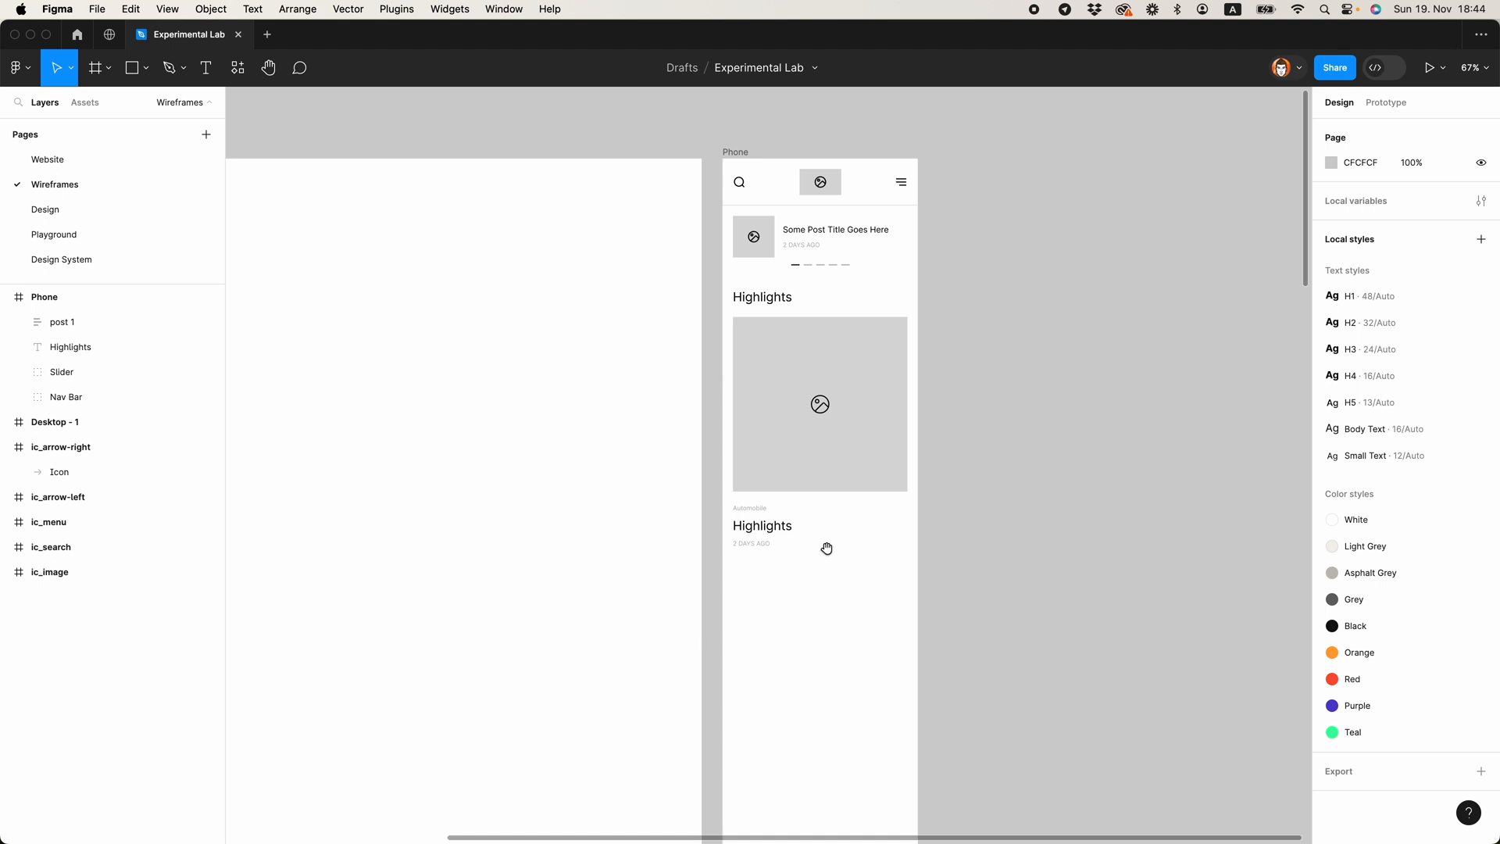
Step: Set the auto layout spacing between the three texts in post 1 to 8
double_click(784, 469)
click(771, 529)
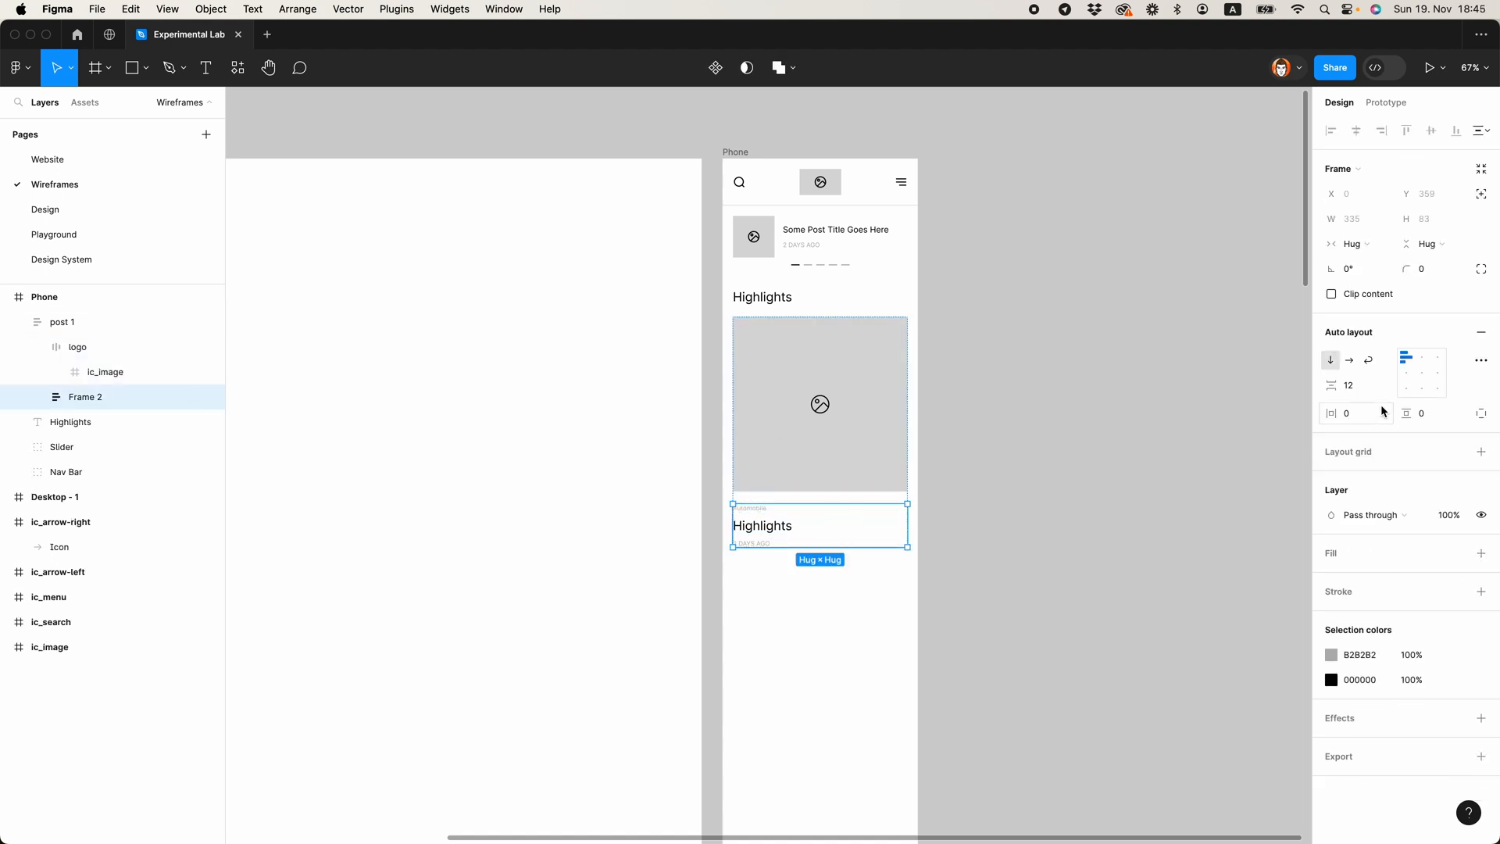
click(1368, 384)
text(8)
key(Return)
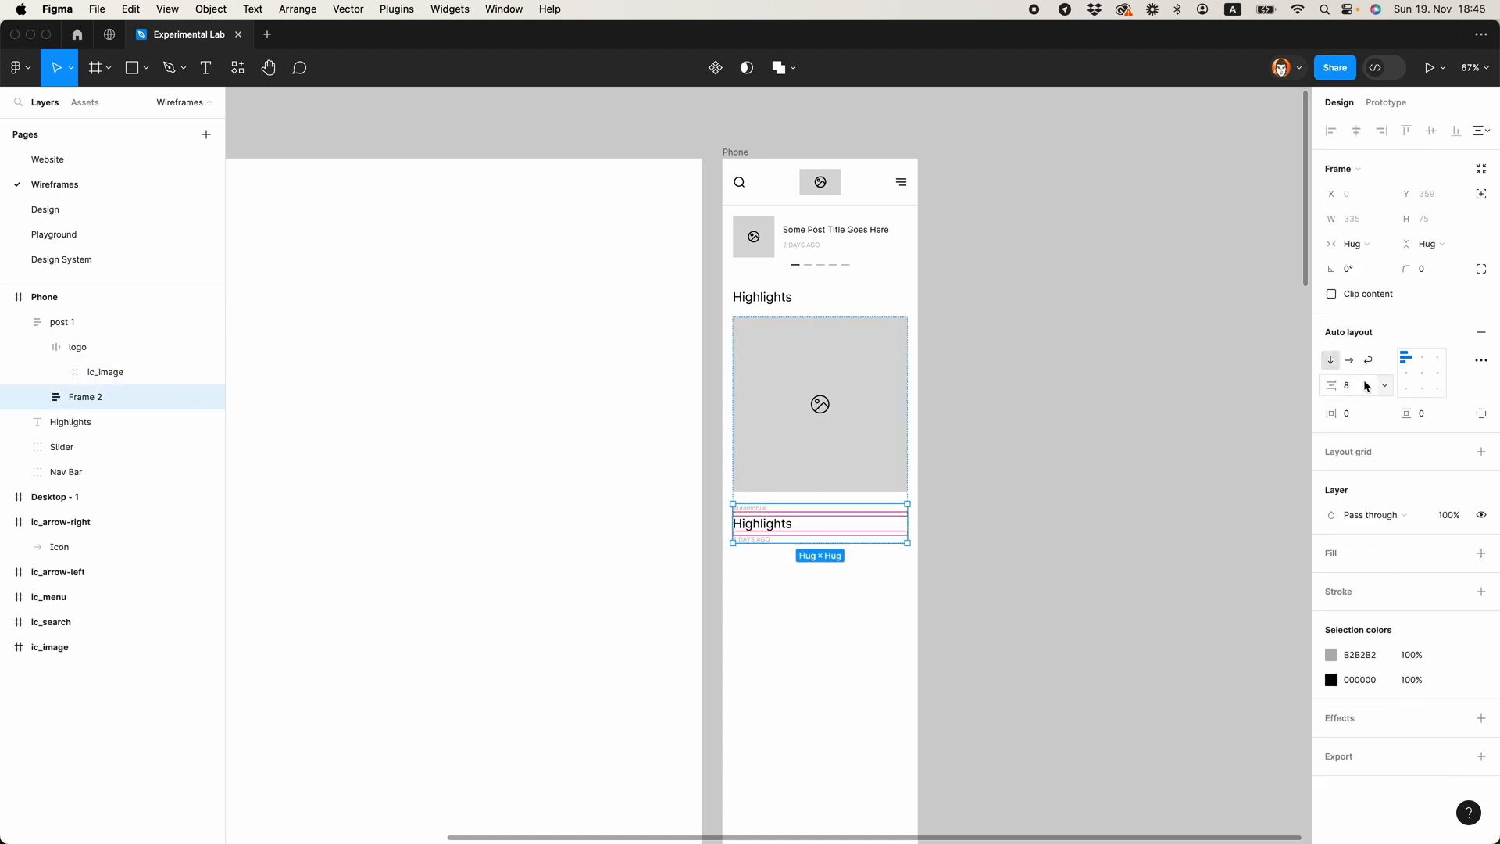
click(1031, 575)
Step: Set the font size of the Automobile label to 14
scroll(898, 523, right, 2)
scroll(898, 523, down, 1)
scroll(787, 474, up, 1)
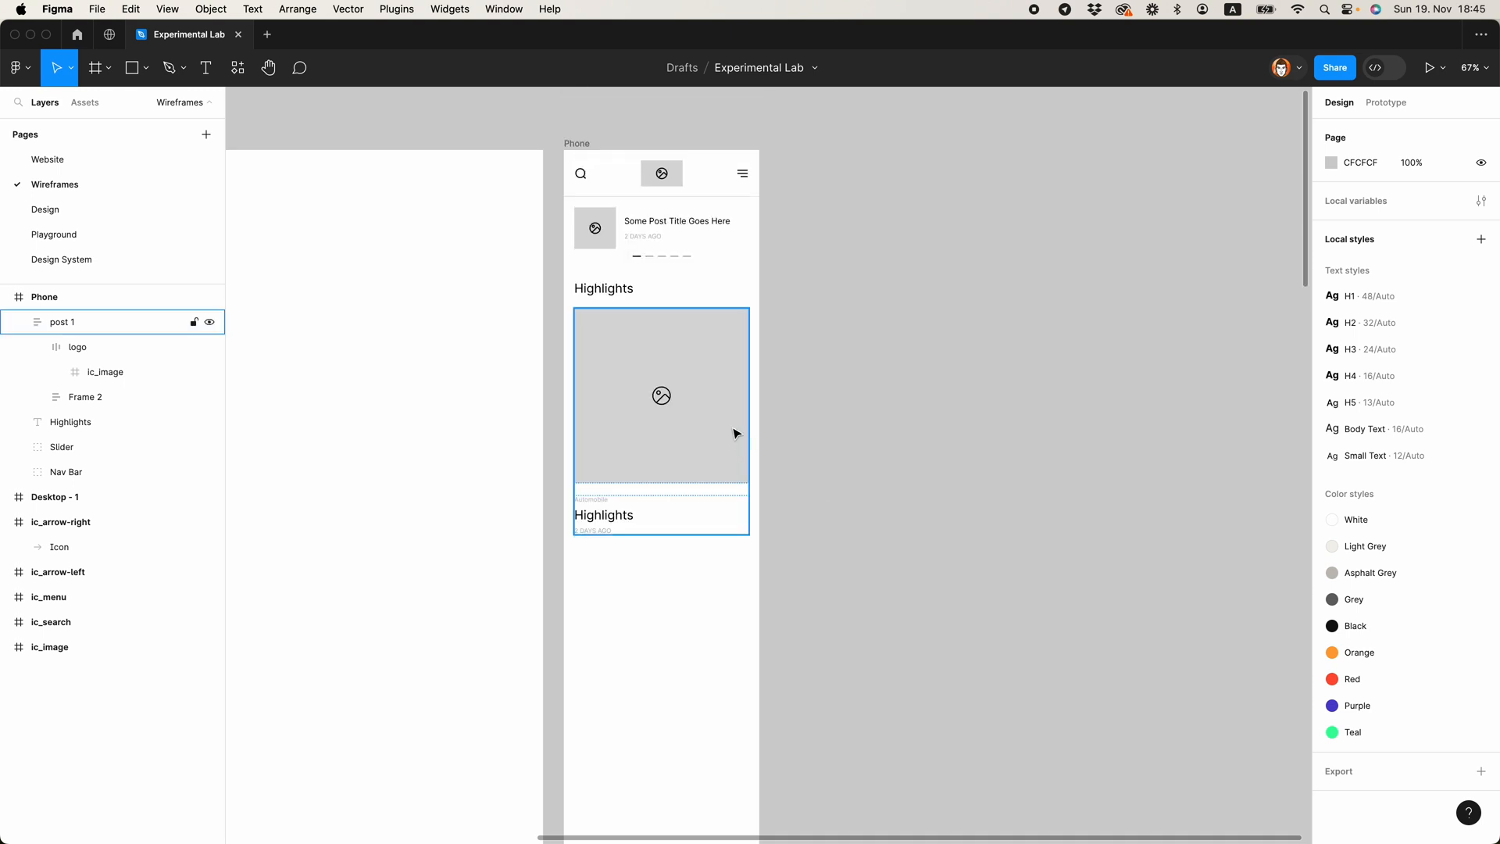
super+click(609, 501)
click(1424, 396)
text(14)
key(Return)
click(993, 535)
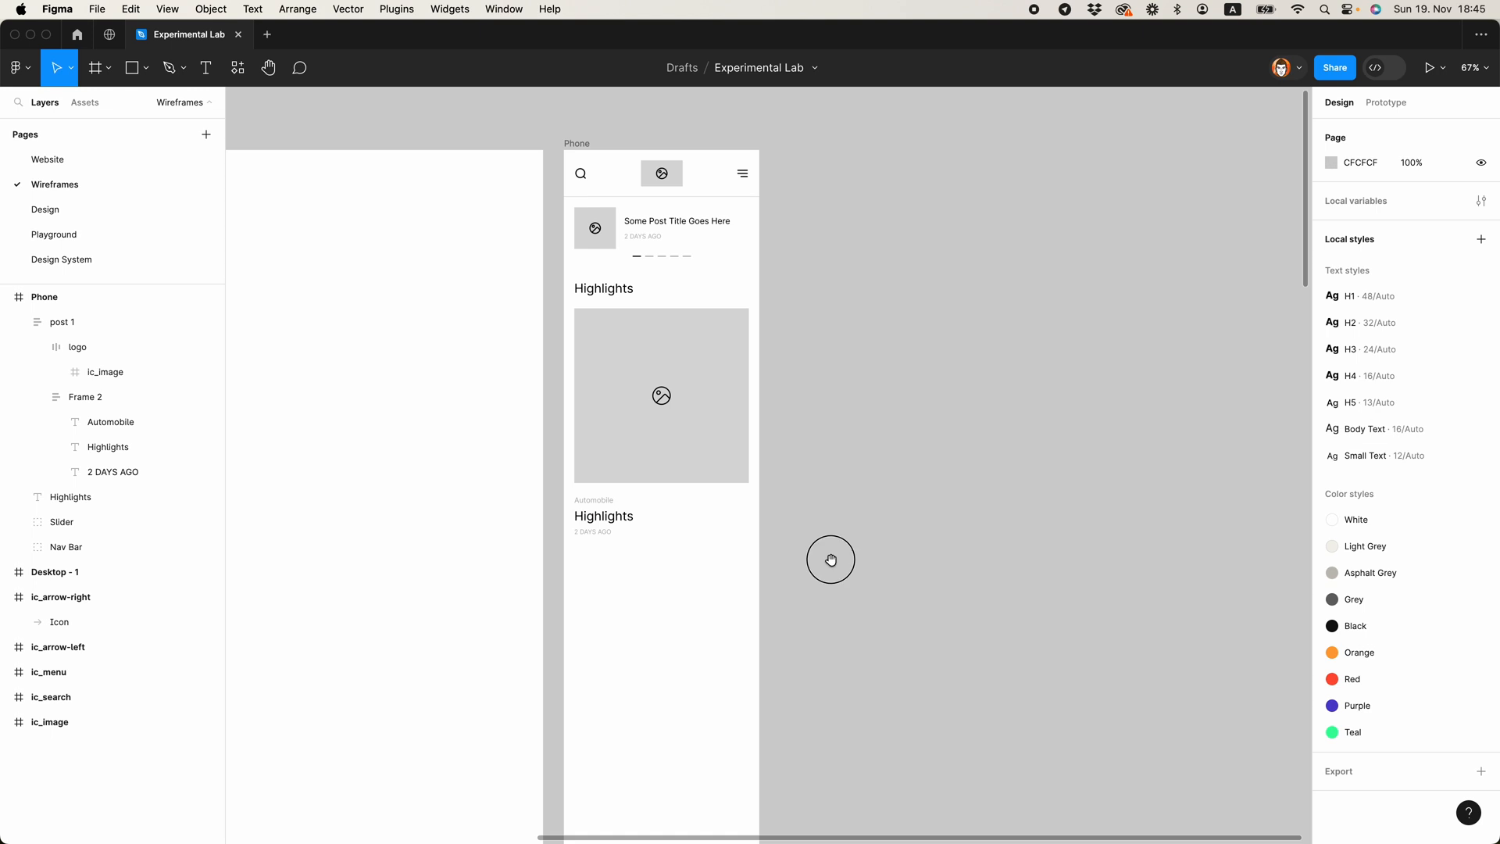
scroll(830, 555, up, 2)
scroll(830, 556, left, 3)
click(734, 529)
click(1073, 418)
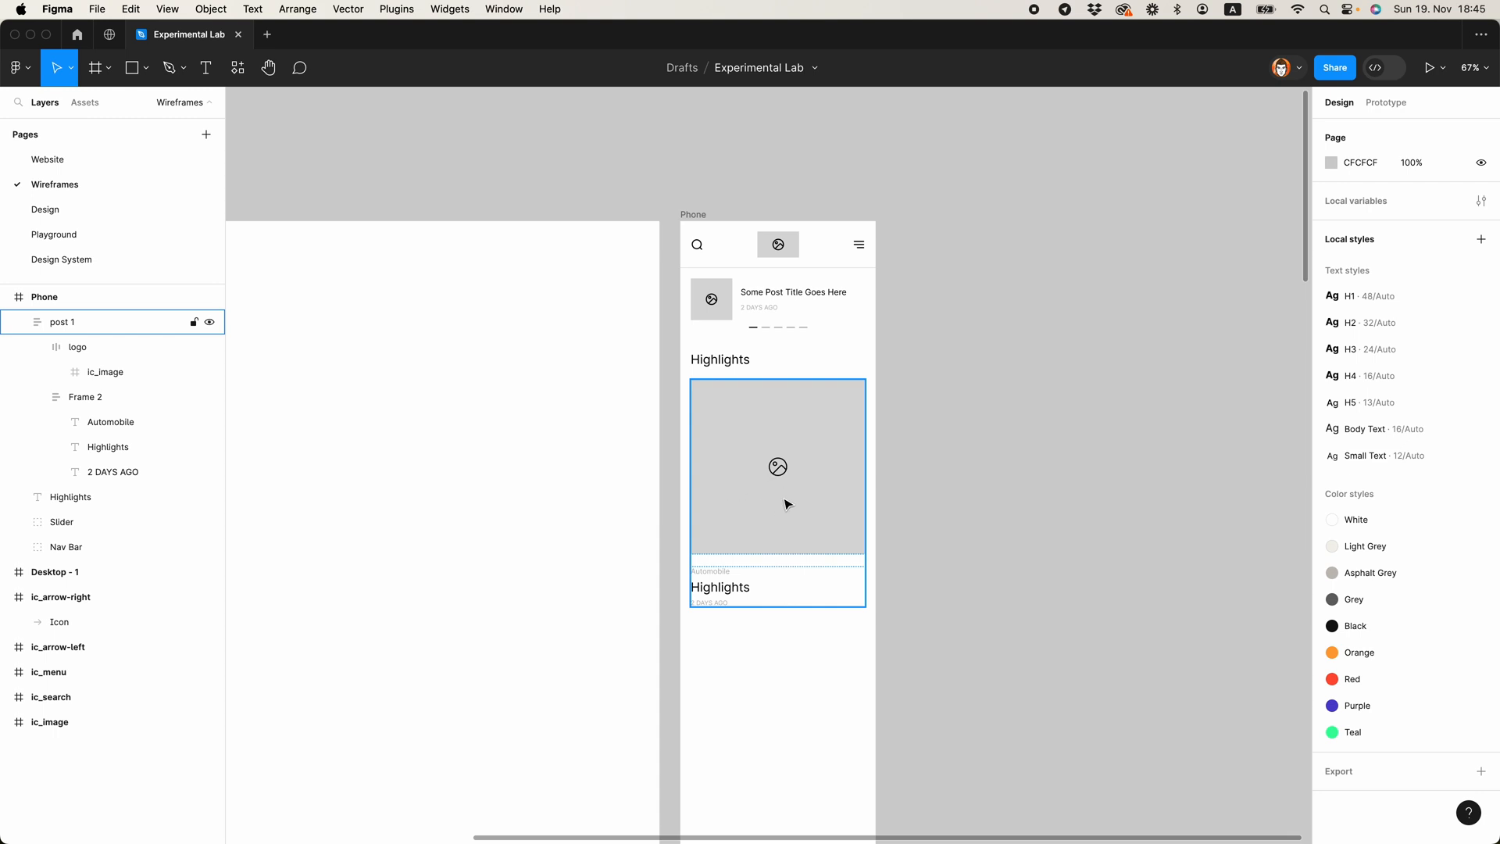
click(930, 513)
click(732, 522)
key(minus)
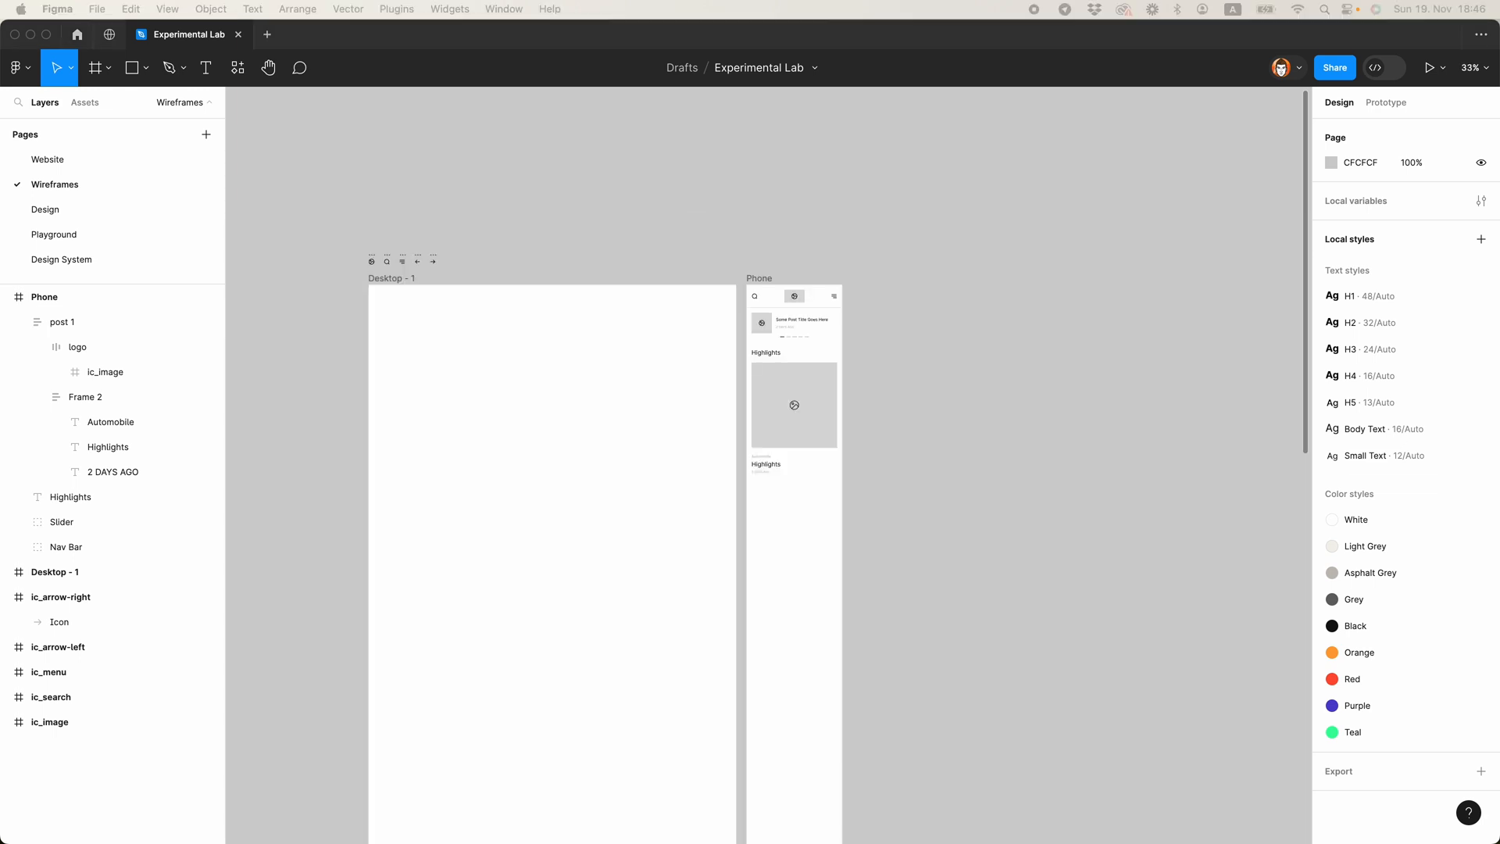
Step: Replace the Highlights title inside post 1 with the sample text "Whereas disregard and contempt for human"
click(800, 446)
scroll(780, 466, up, 10)
super+double_click(762, 465)
text(Whereas disregard and contempt for human rights have resulted)
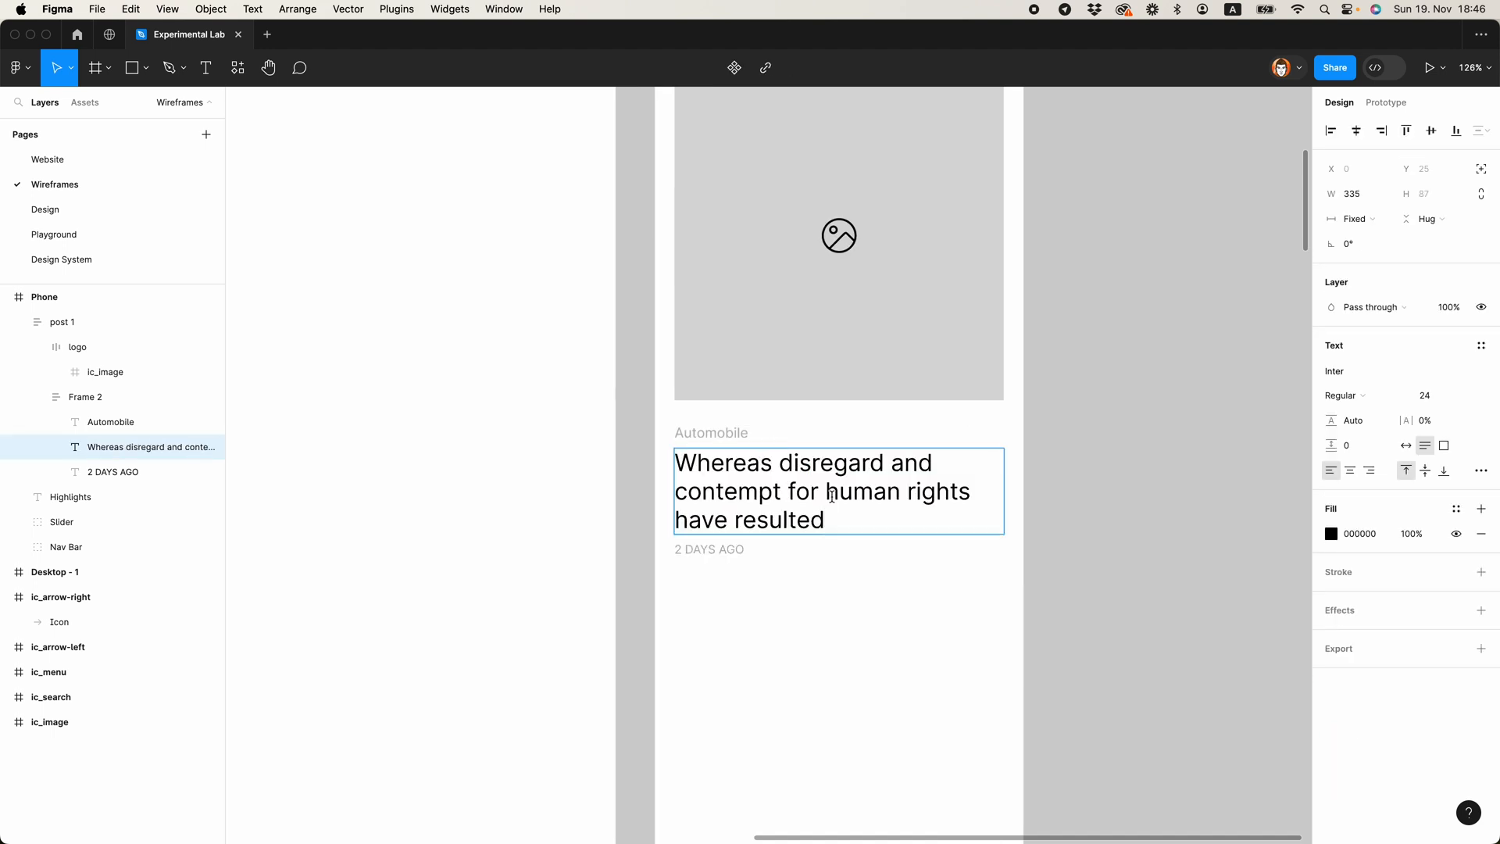
drag(880, 523, 899, 486)
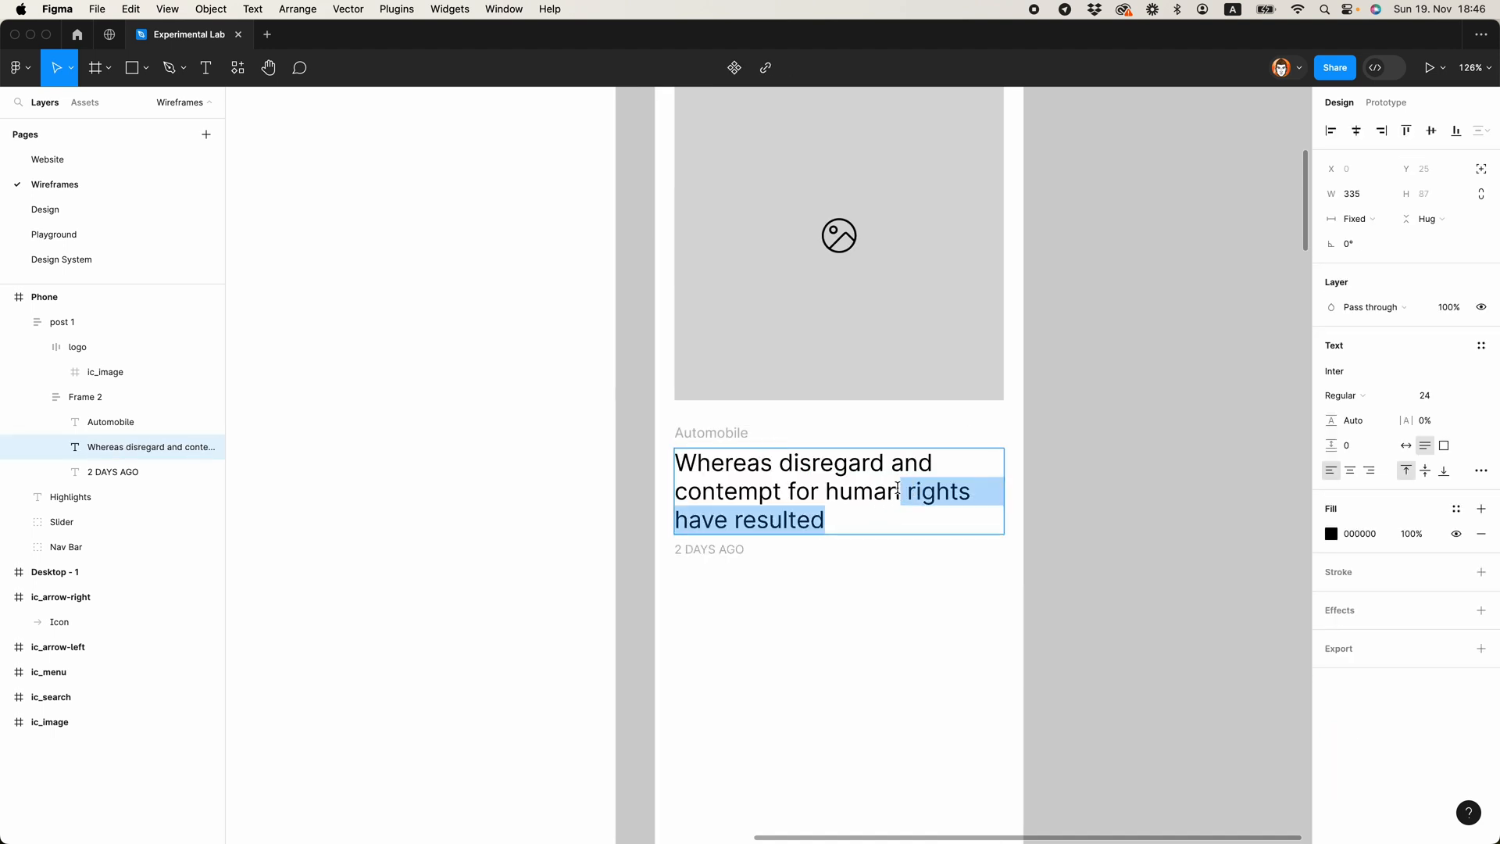
key(BackSpace)
click(996, 579)
Step: Select the post 1 frame and collapse its nested layers
scroll(1004, 576, down, 5)
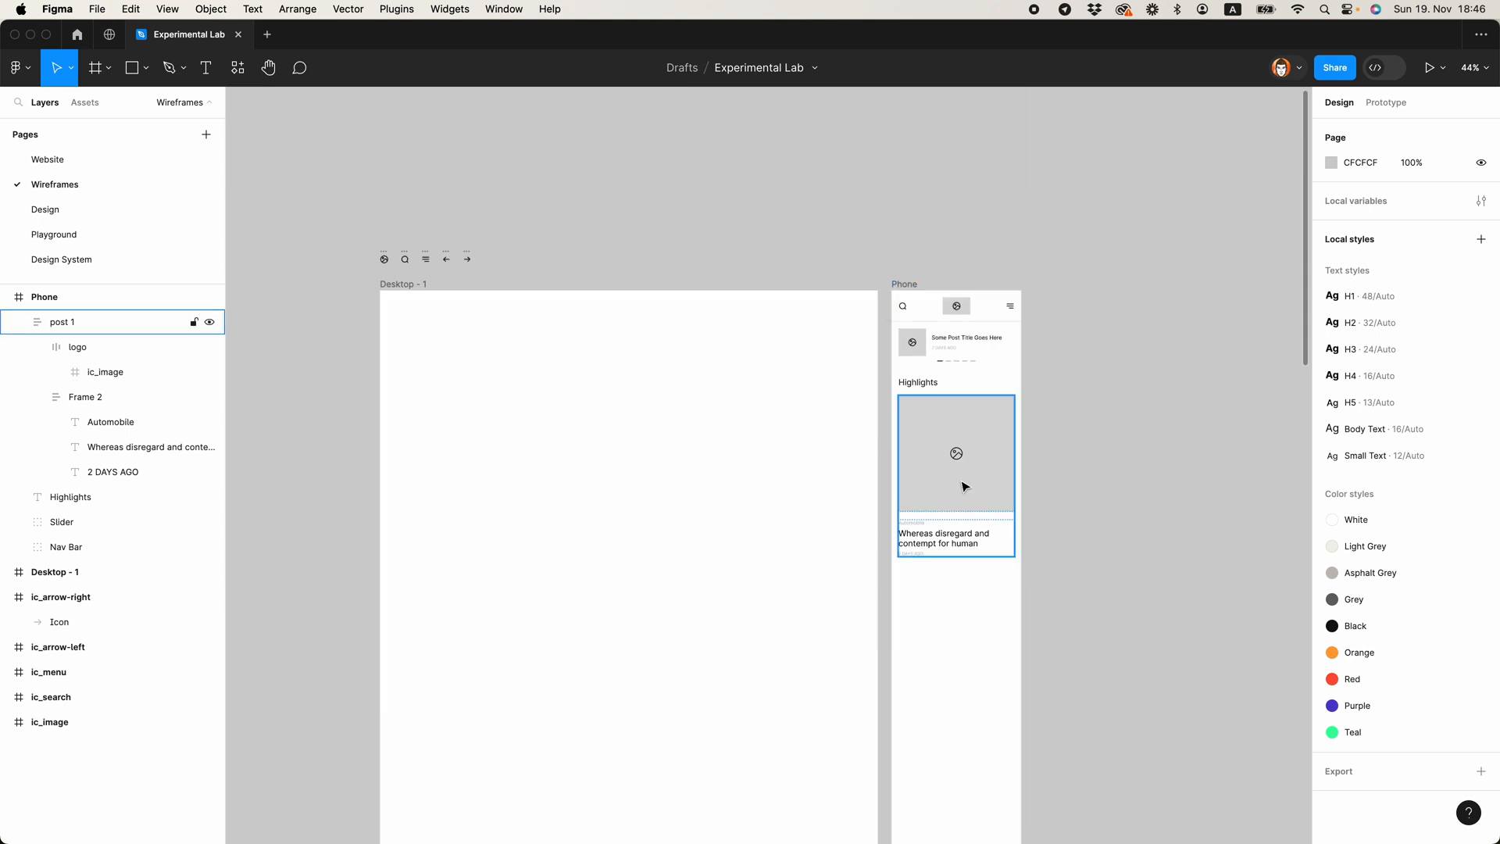
click(960, 483)
click(19, 322)
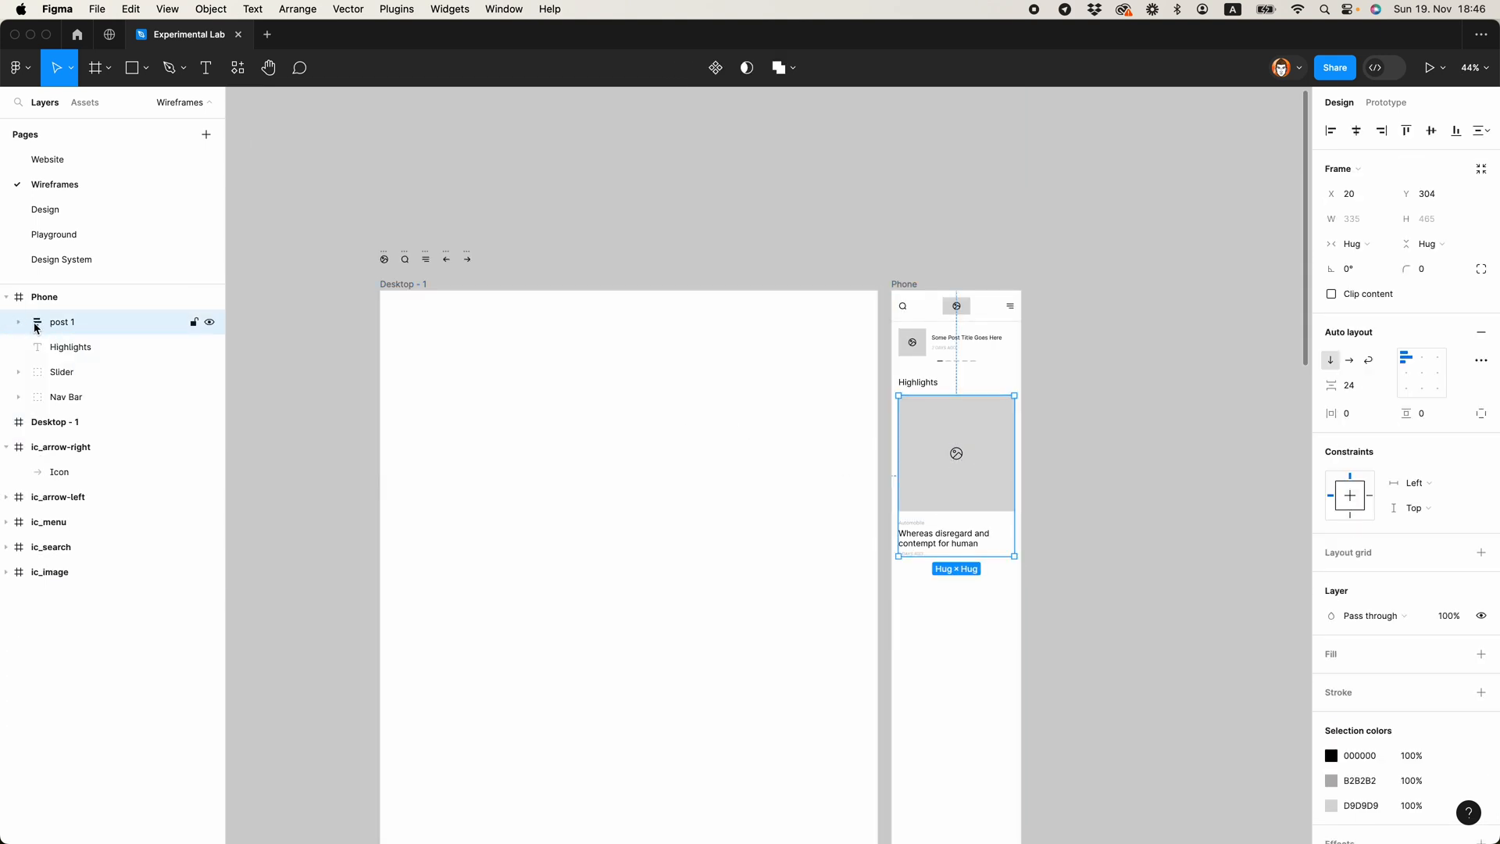
scroll(1000, 403, up, 3)
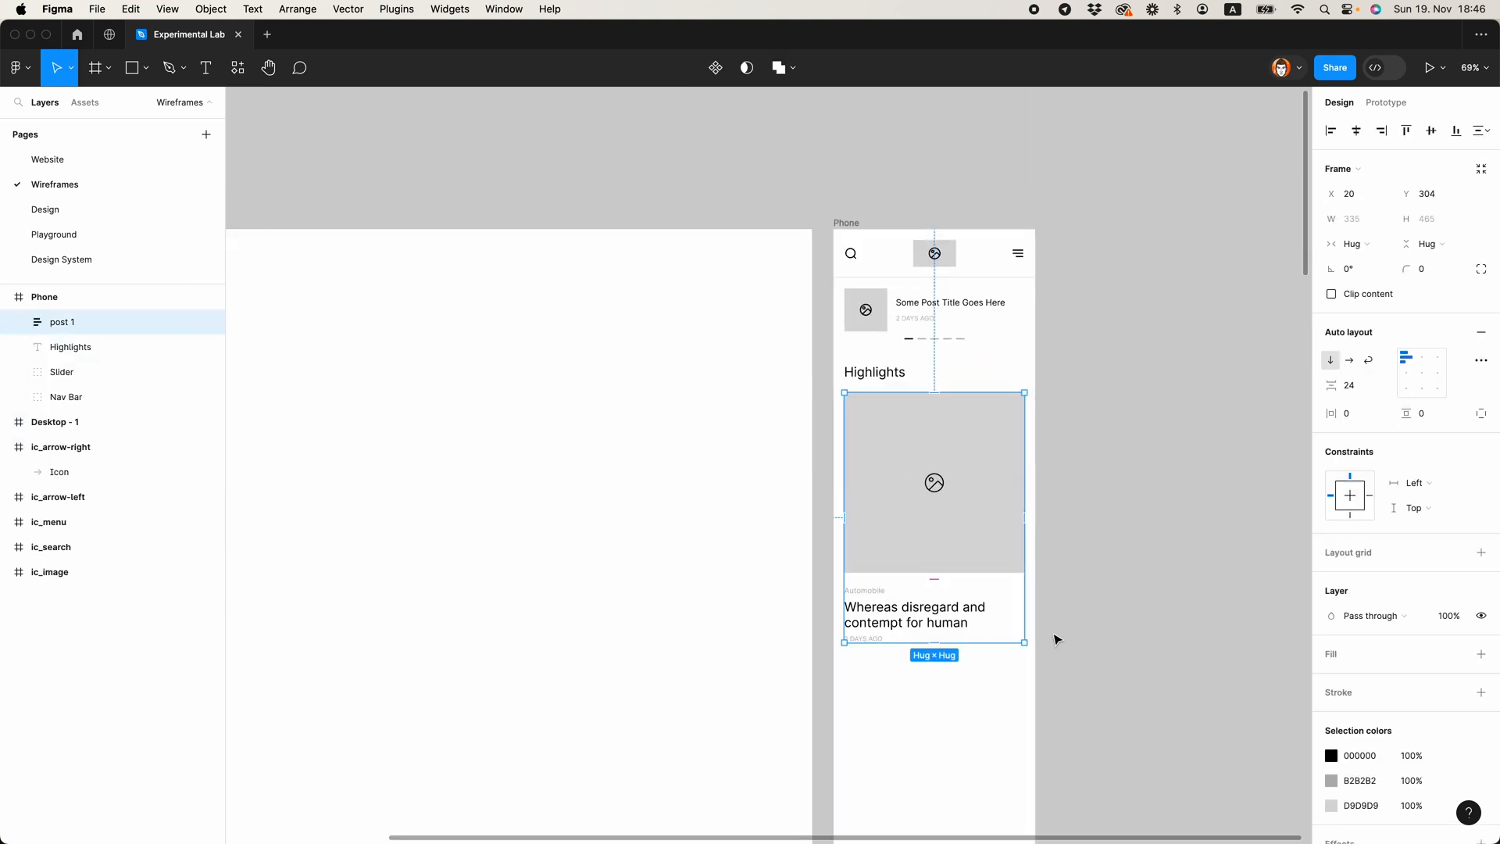
click(1072, 613)
scroll(987, 579, right, 5)
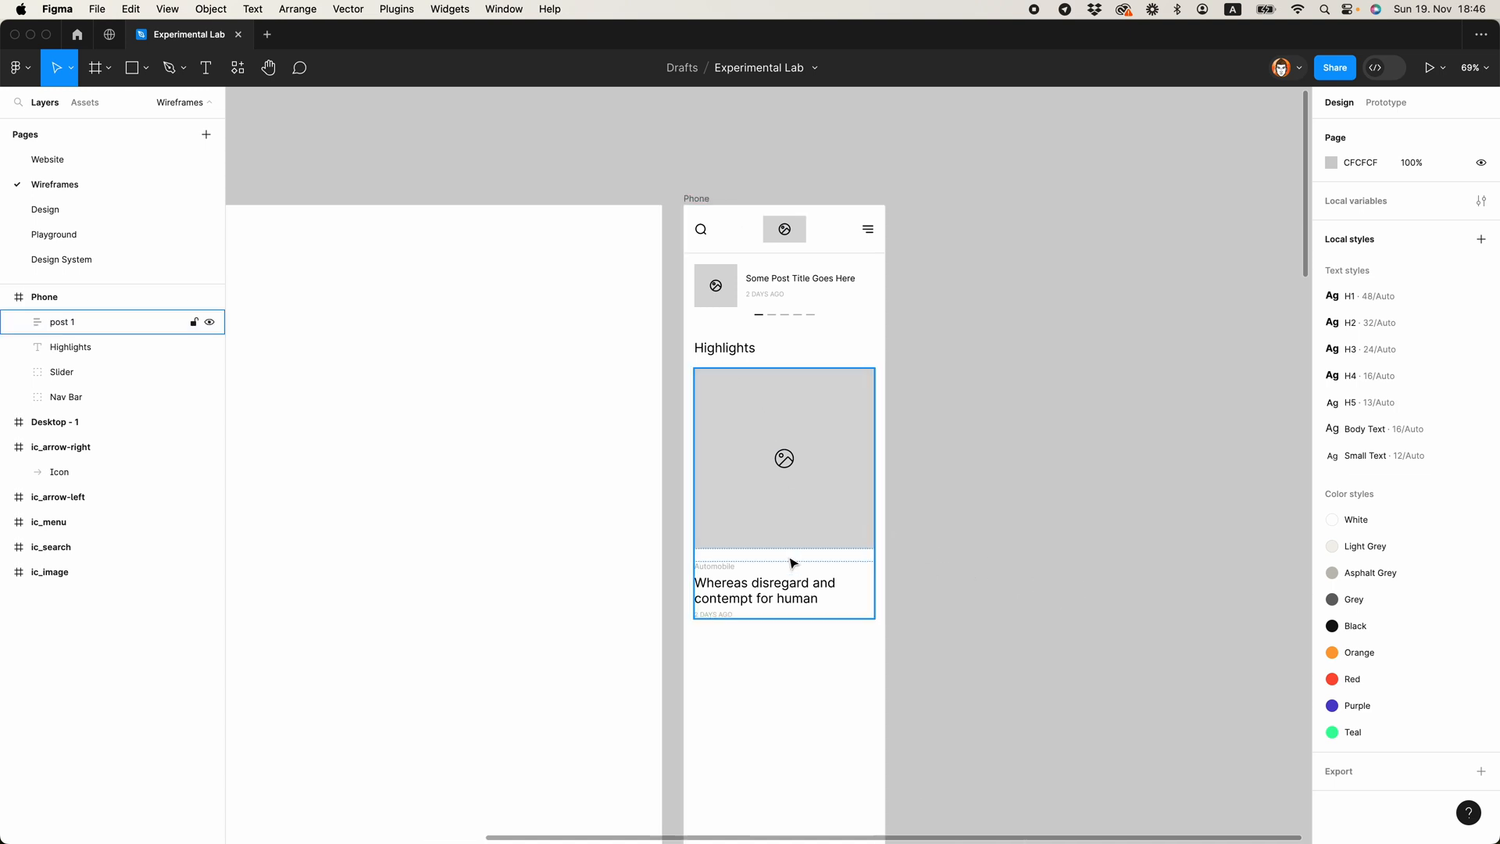
Step: Set the font size of the post 1 title to 20
super+click(793, 590)
click(1432, 400)
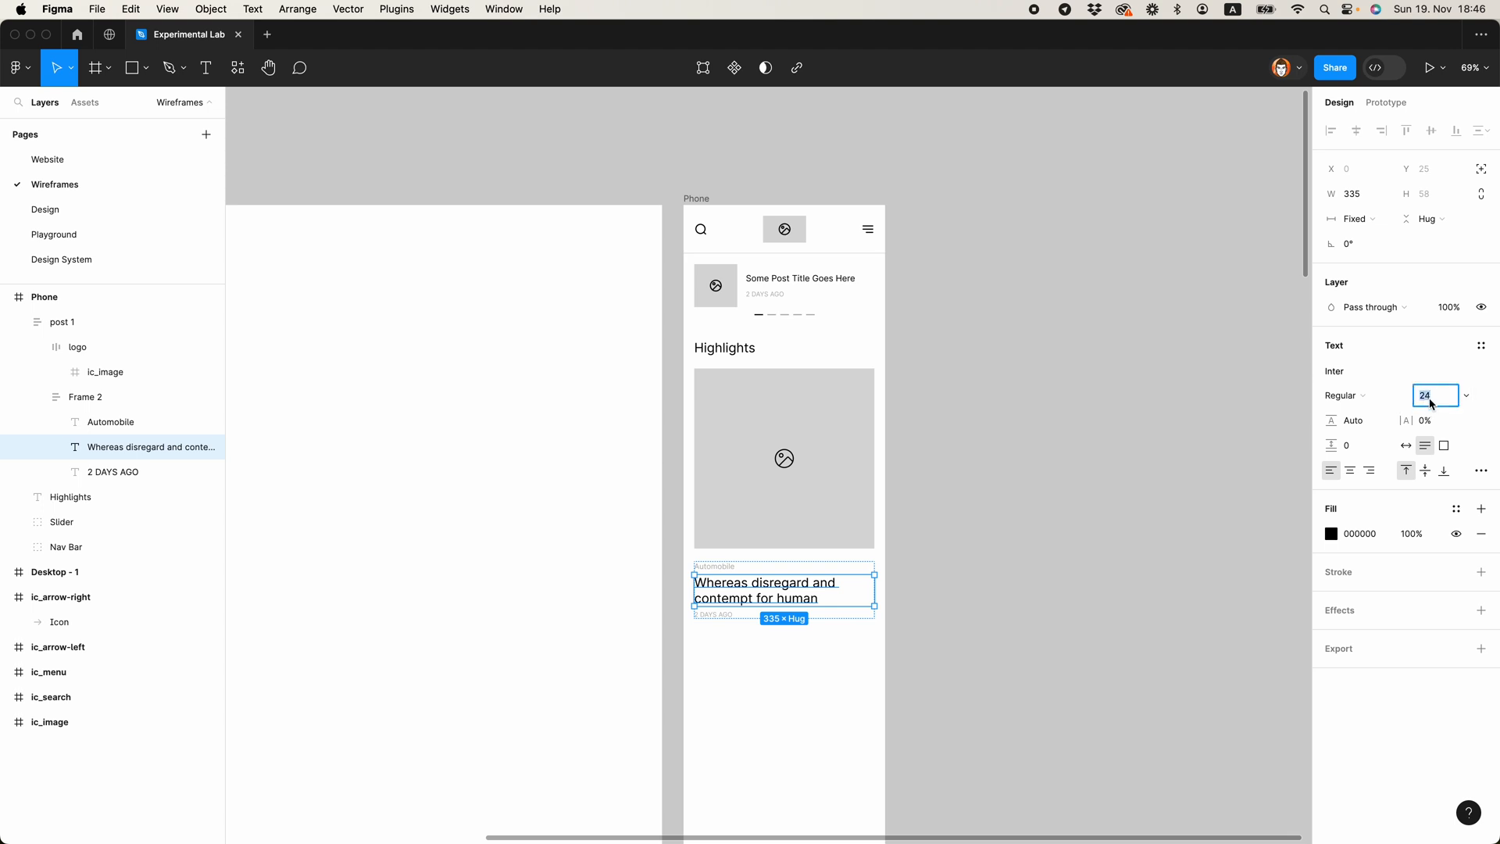
key(Return)
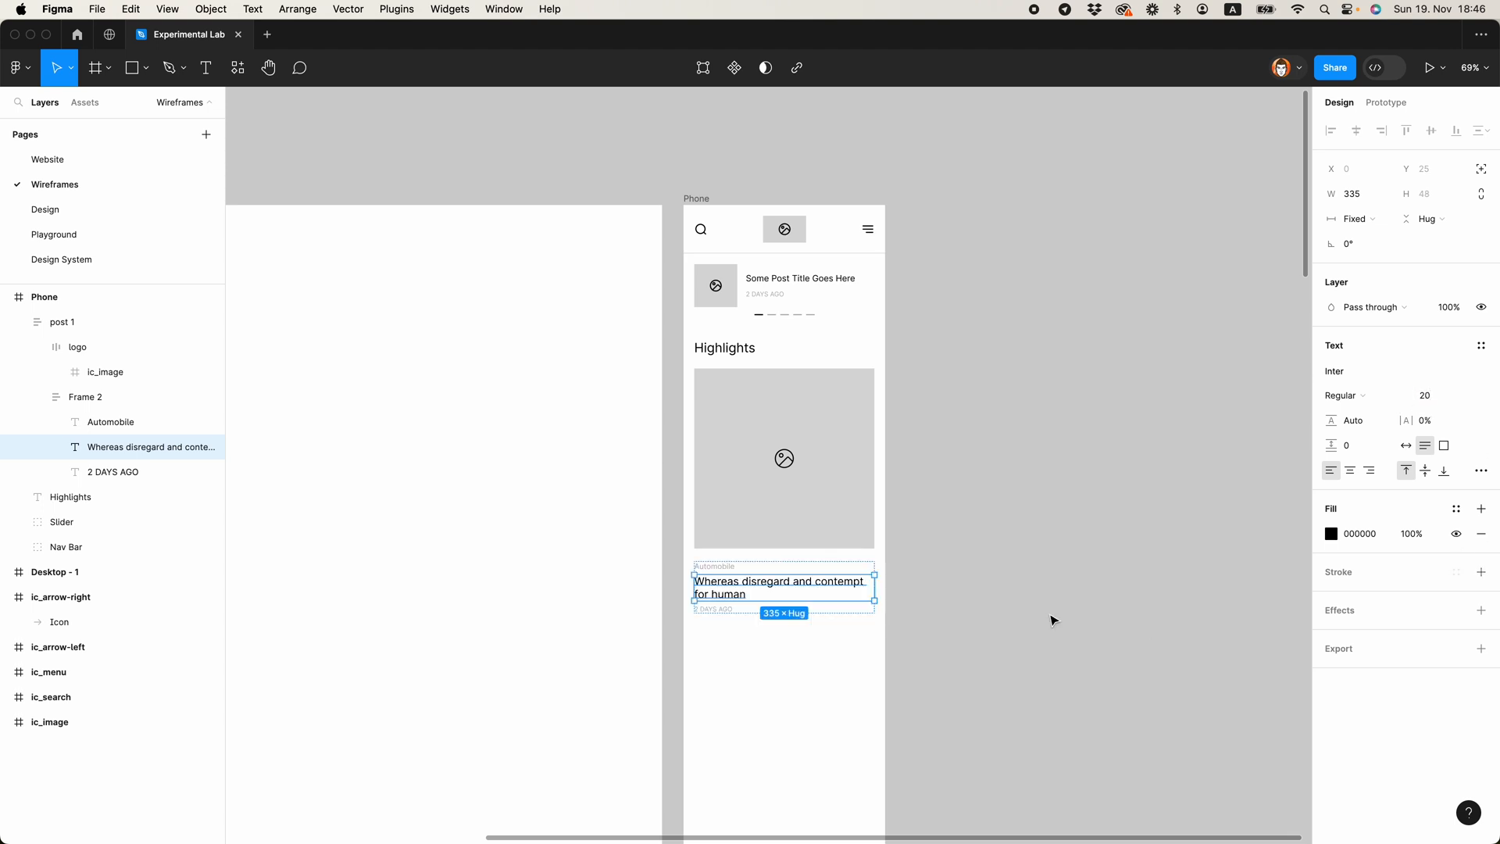
click(888, 590)
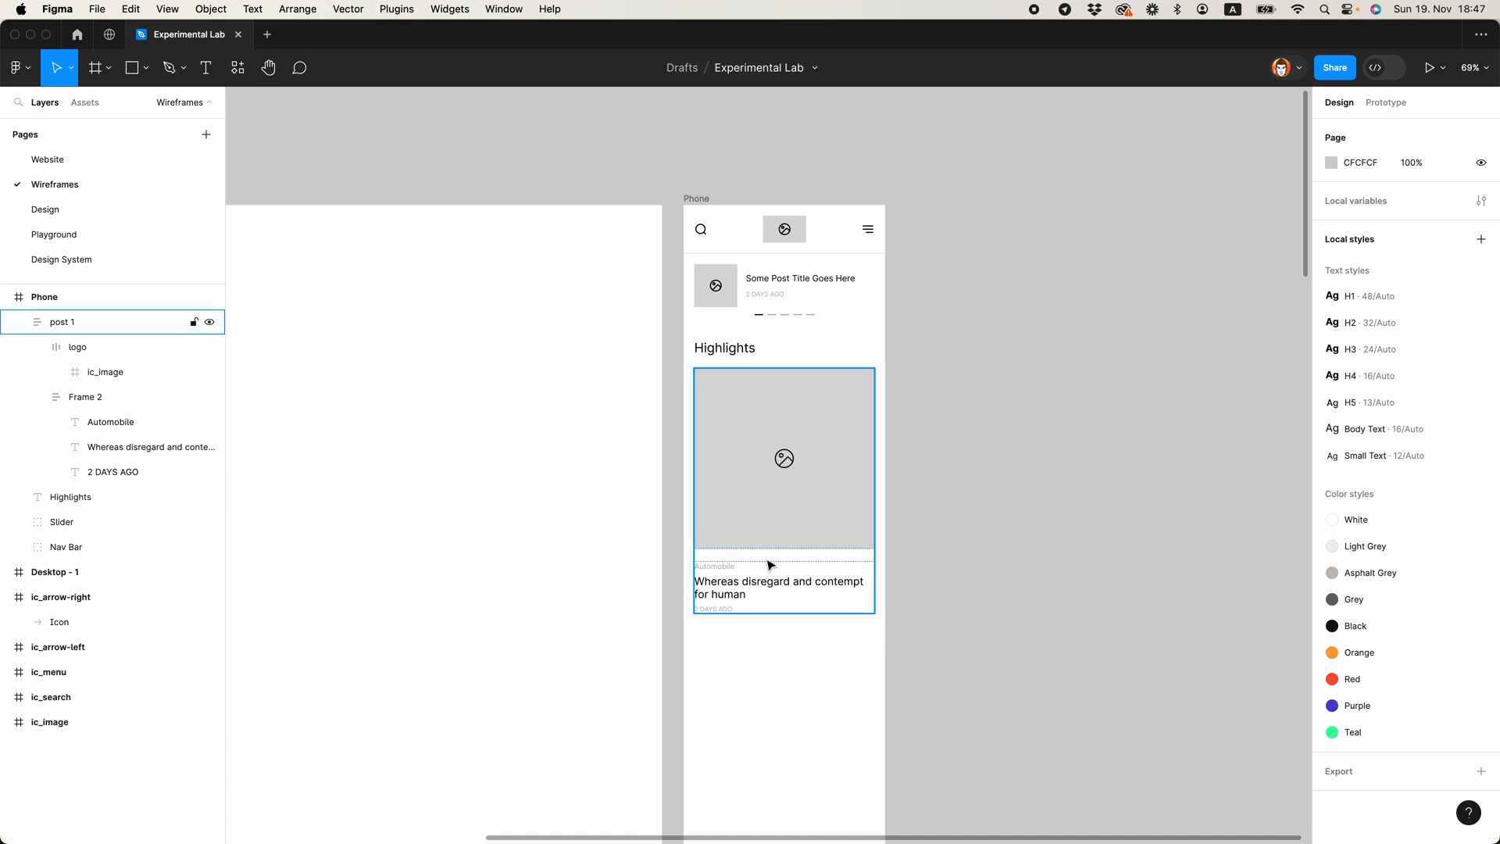
Step: Duplicate the post 1 frame and place the copy 24 px below it, at X 20, Y 783
click(788, 472)
key(super+d)
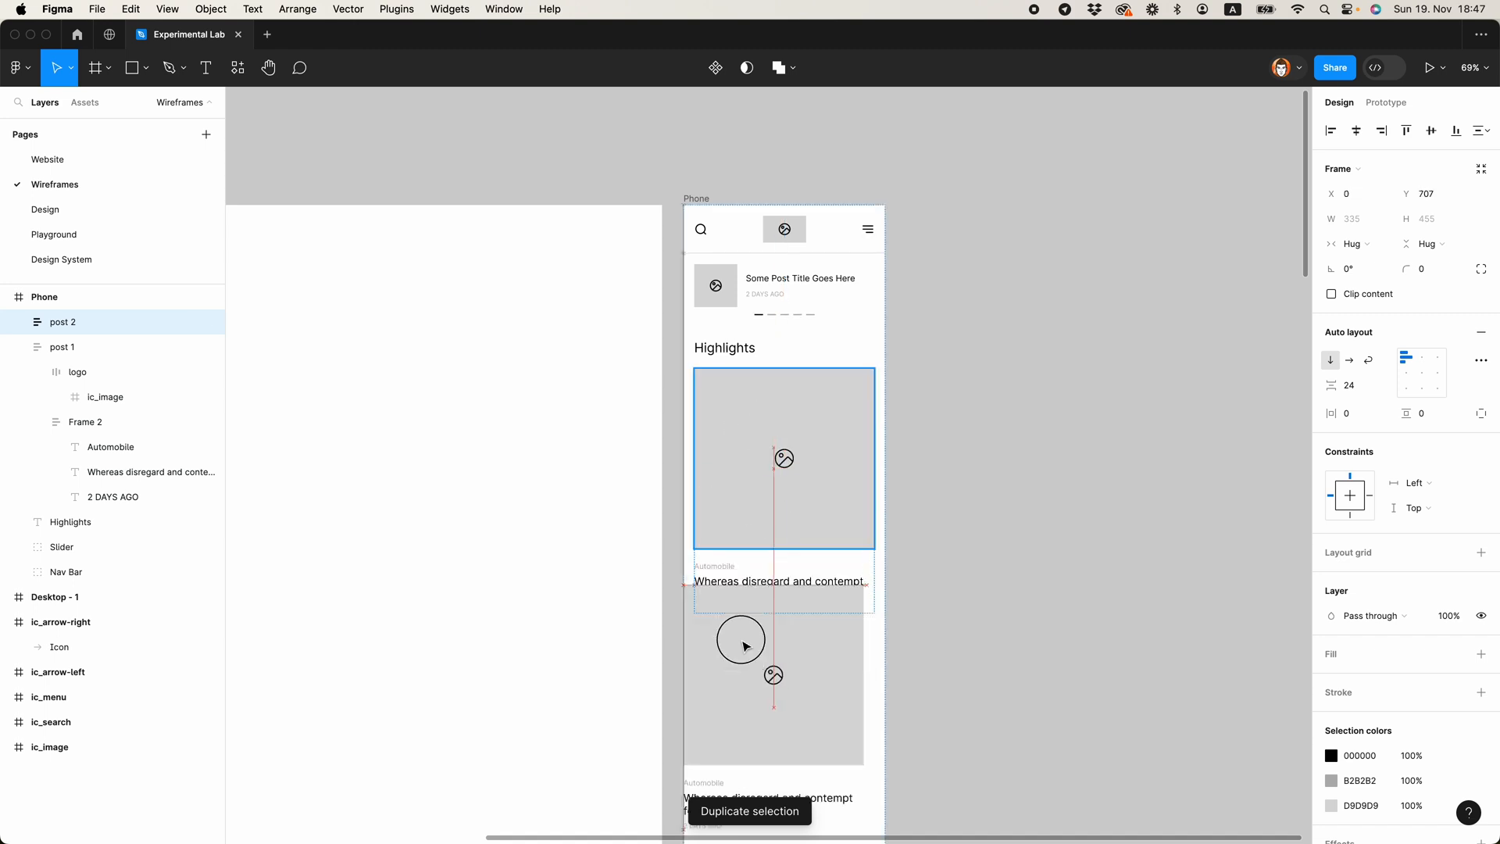
click(754, 570)
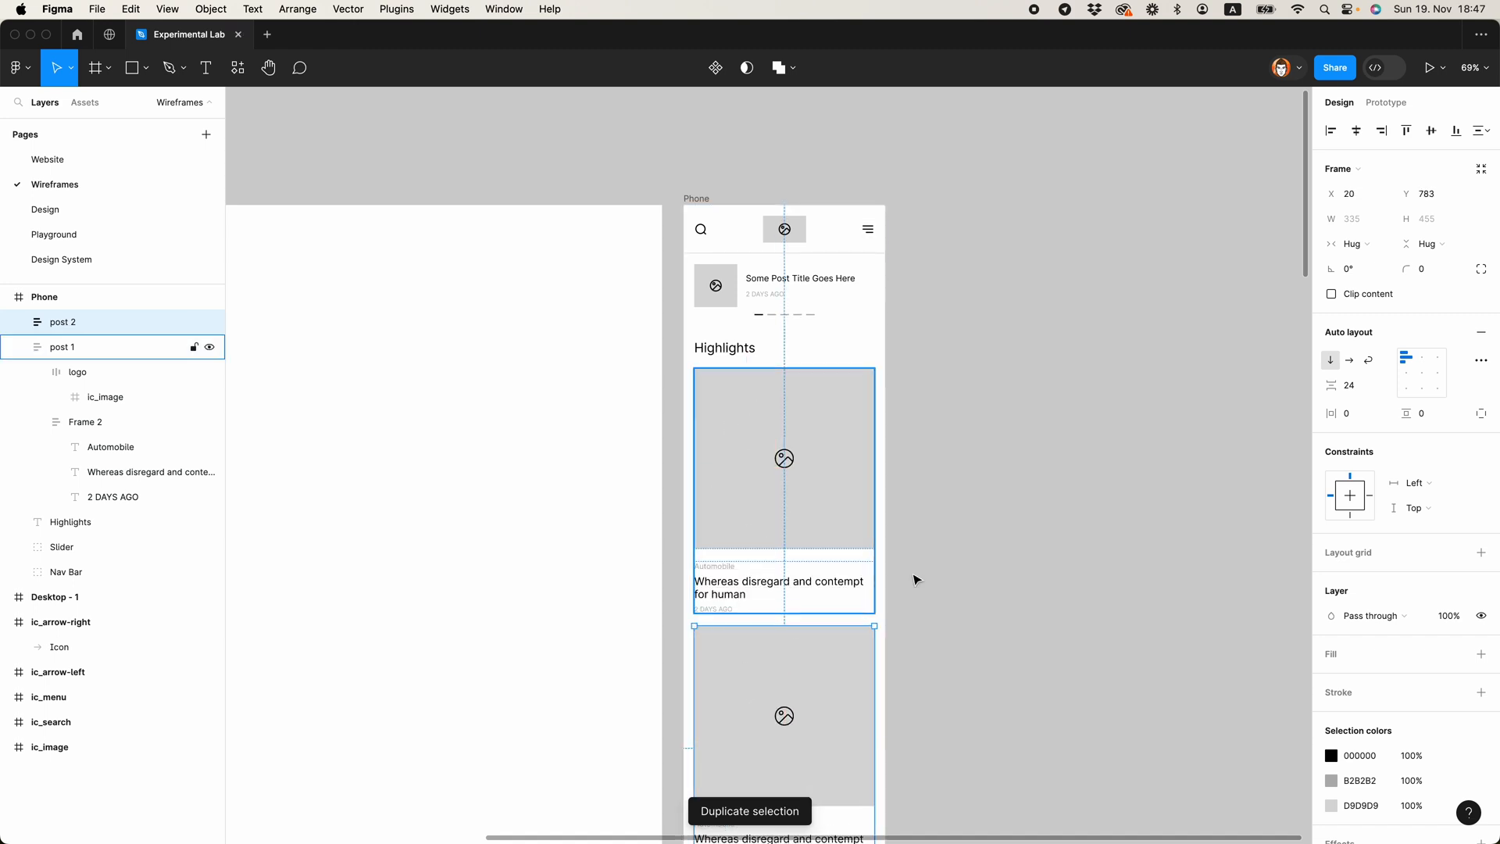
click(948, 660)
scroll(927, 465, down, 5)
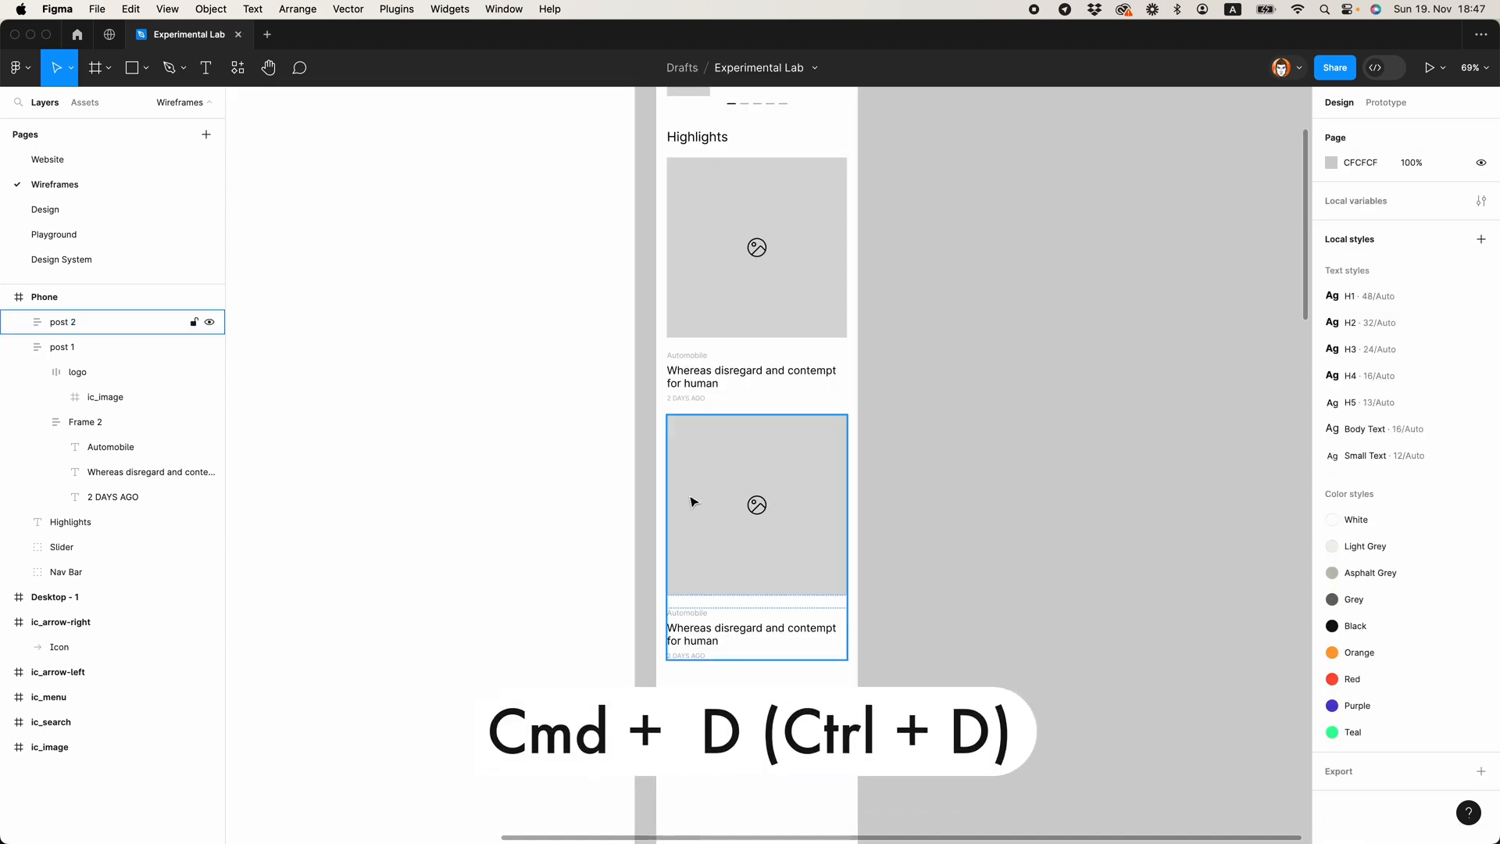
Step: Wrap post 1 and post 2 together in a vertical auto layout frame with 24 px spacing
click(732, 550)
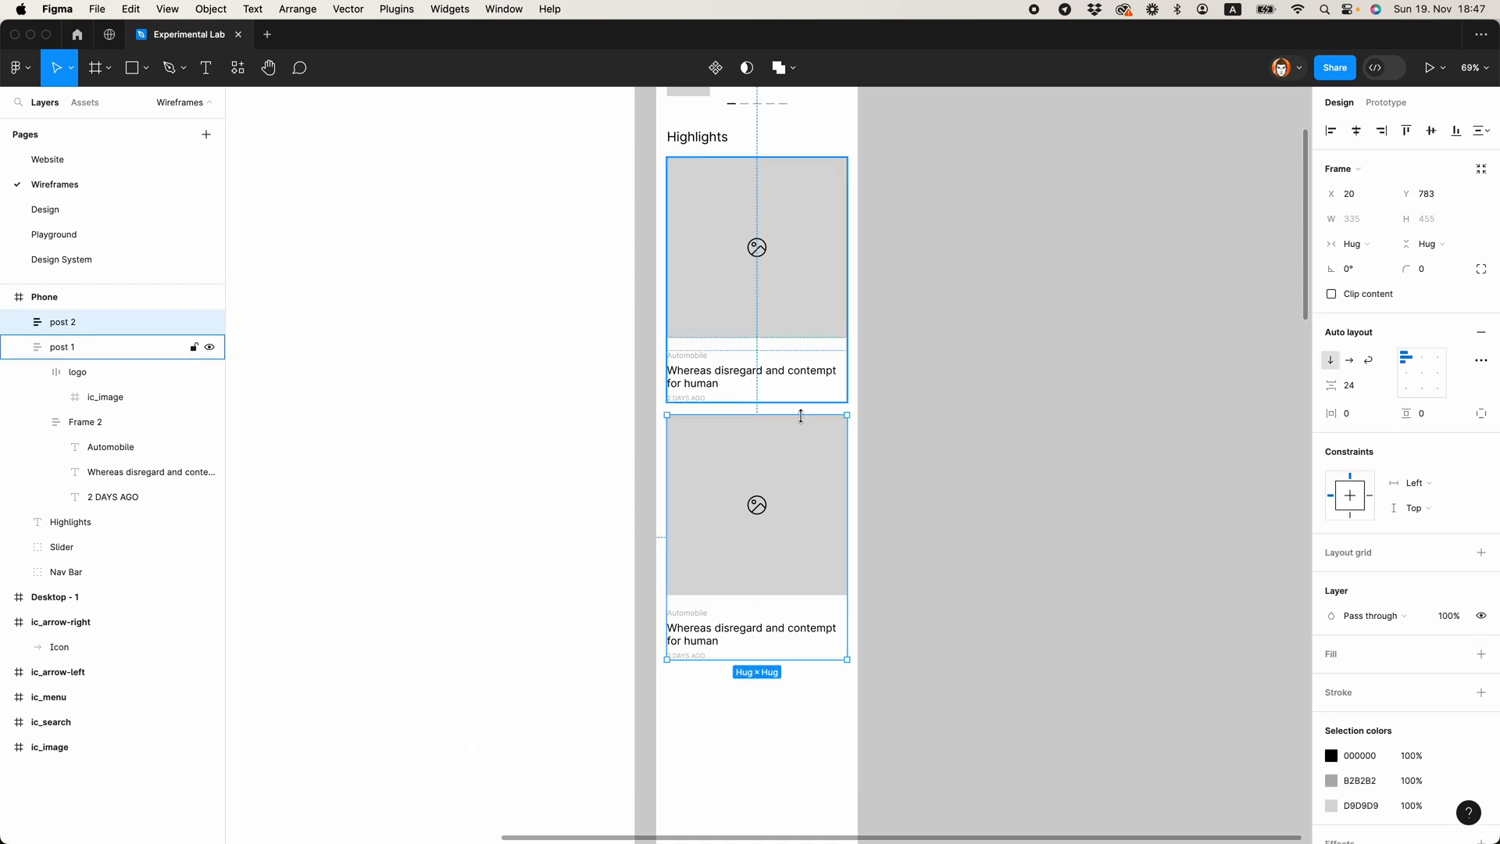
scroll(935, 435, down, 3)
click(936, 436)
click(829, 452)
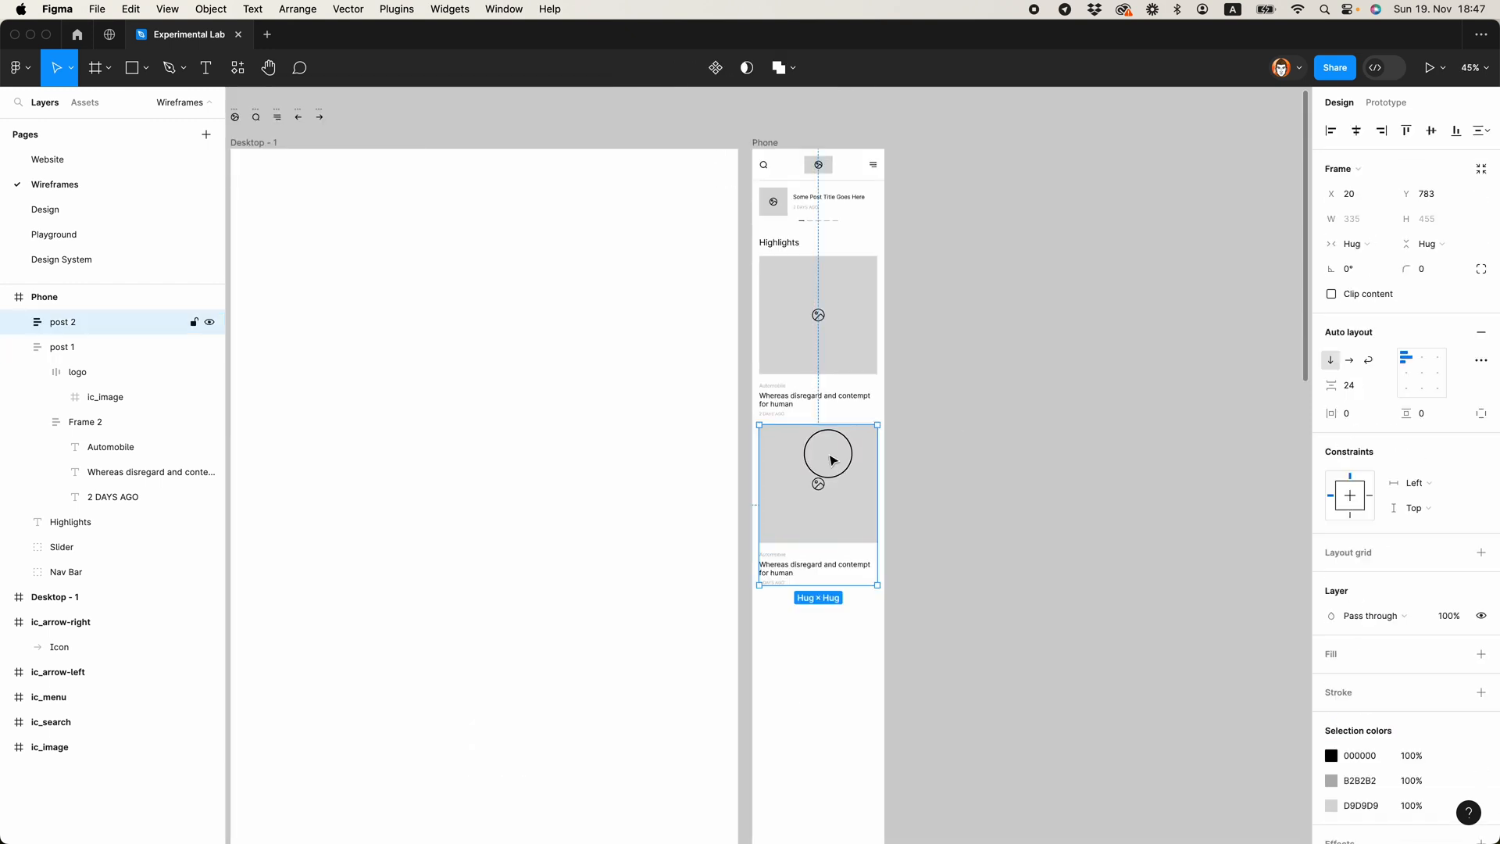
shift+click(820, 365)
click(17, 347)
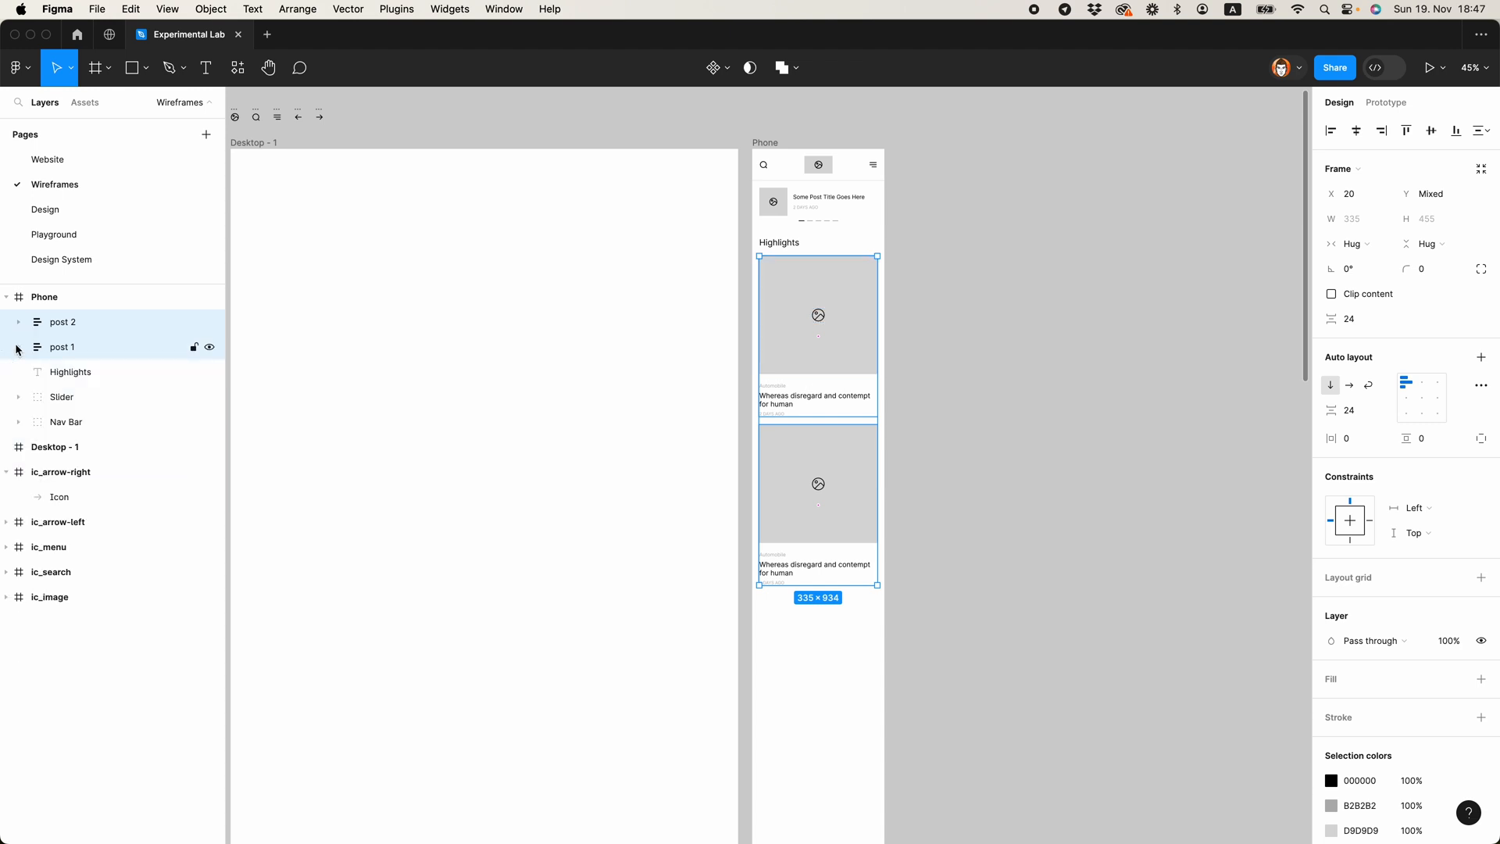
key(shift+a)
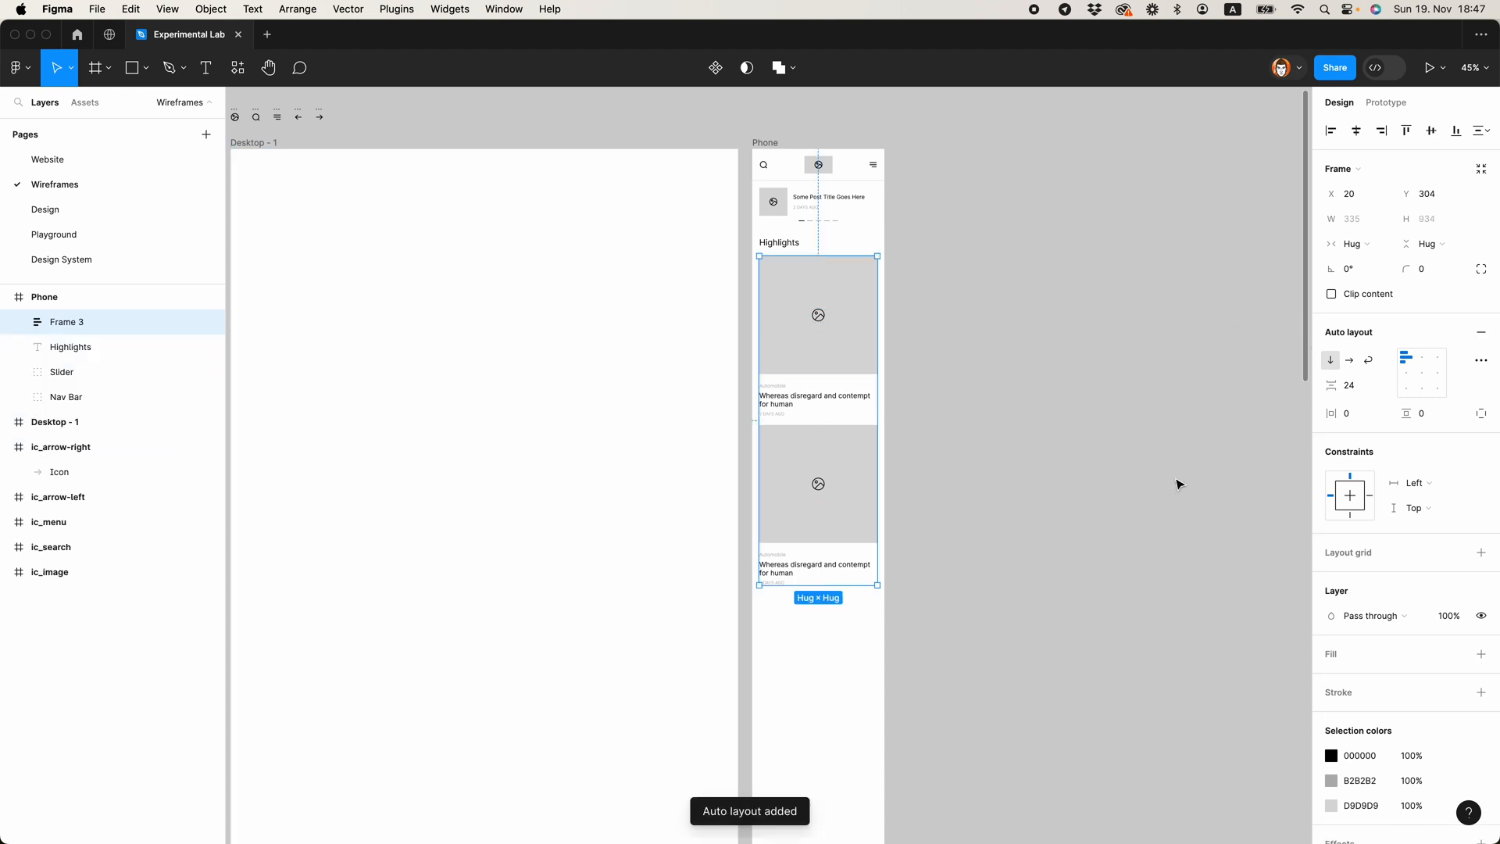
click(954, 479)
Step: Duplicate post 2 inside the auto layout frame to add a third post to the stack
super+click(843, 451)
super+click(821, 369)
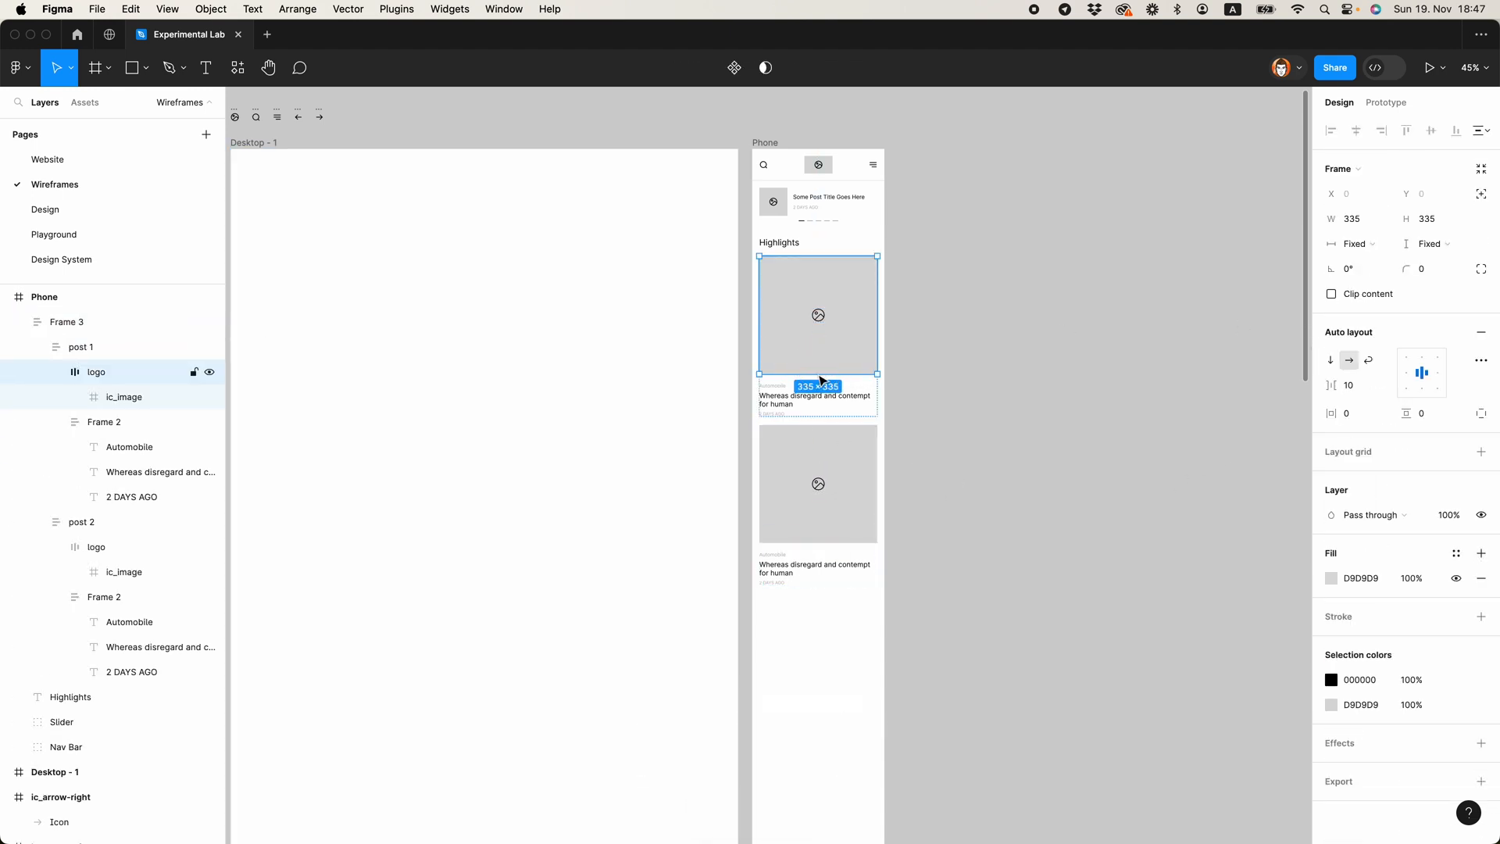
click(822, 488)
key(super+d)
click(918, 483)
scroll(878, 422, down, 3)
click(813, 370)
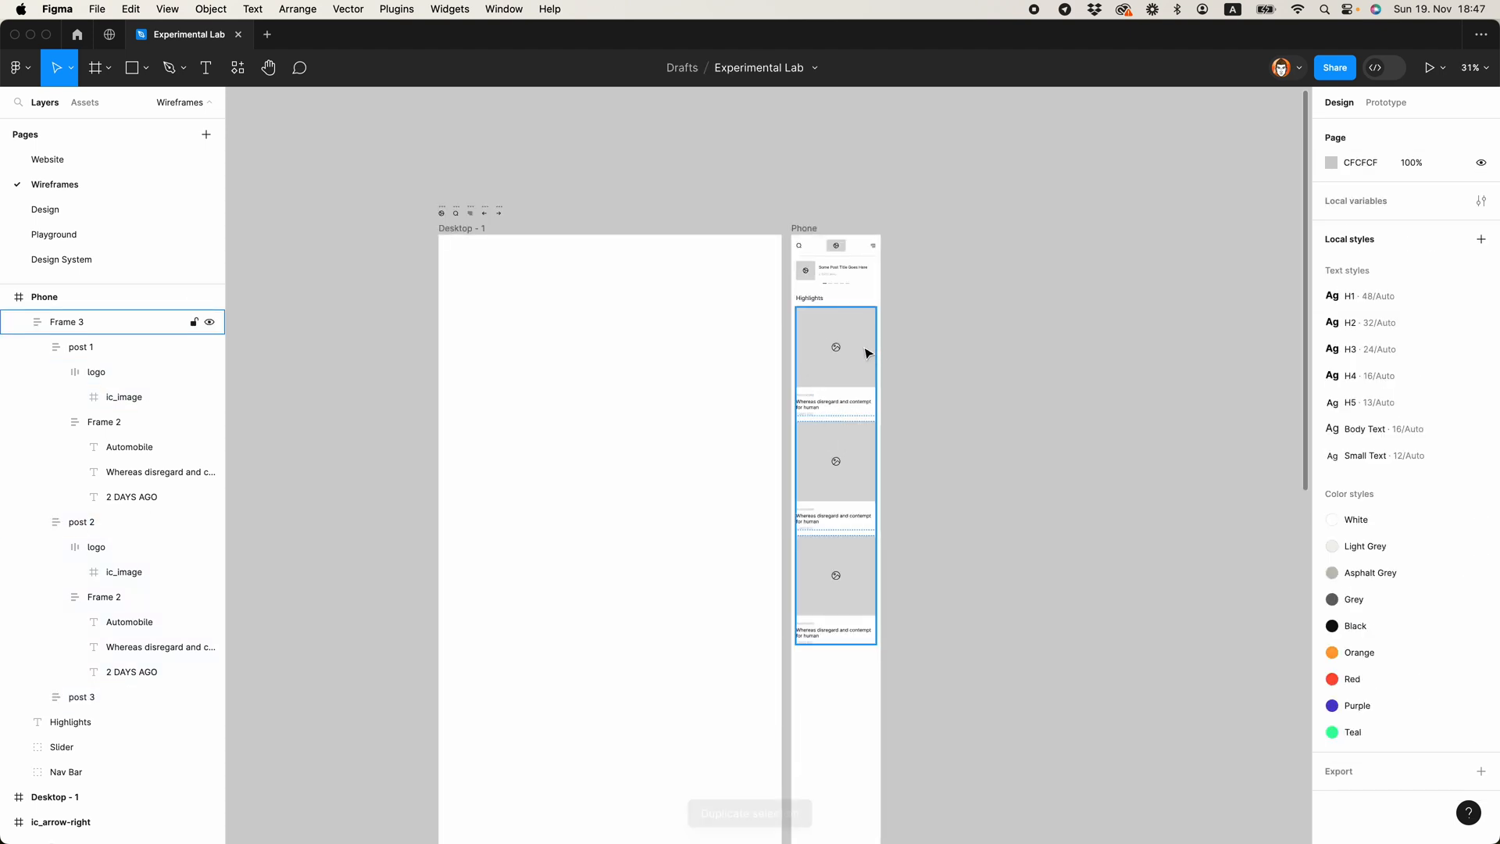
Step: Group the Highlights title with the stack of three posts and name the group "Highlights"
drag(799, 711, 881, 295)
key(super+g)
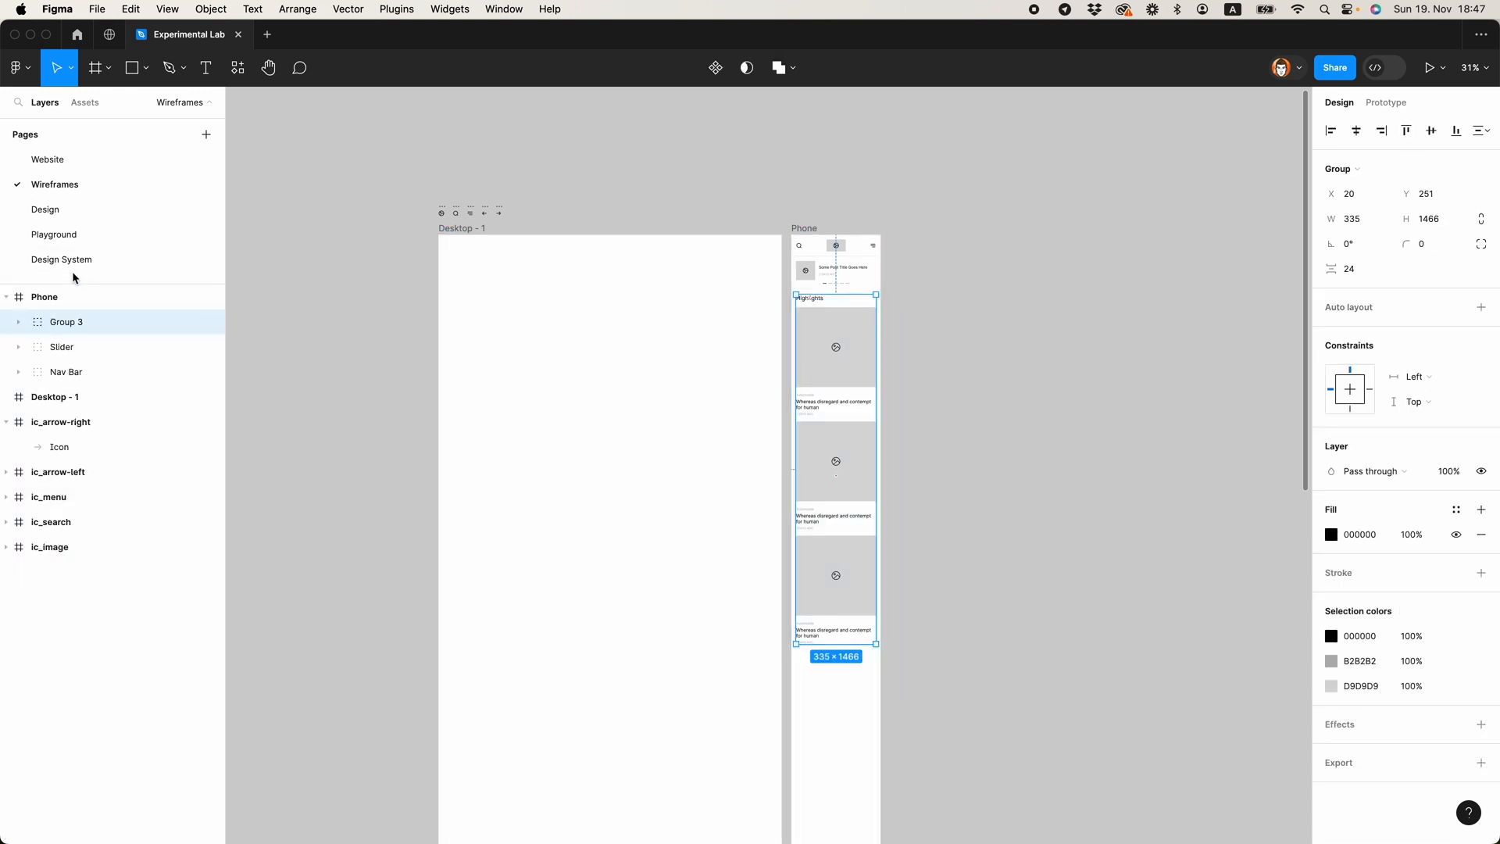
double_click(70, 322)
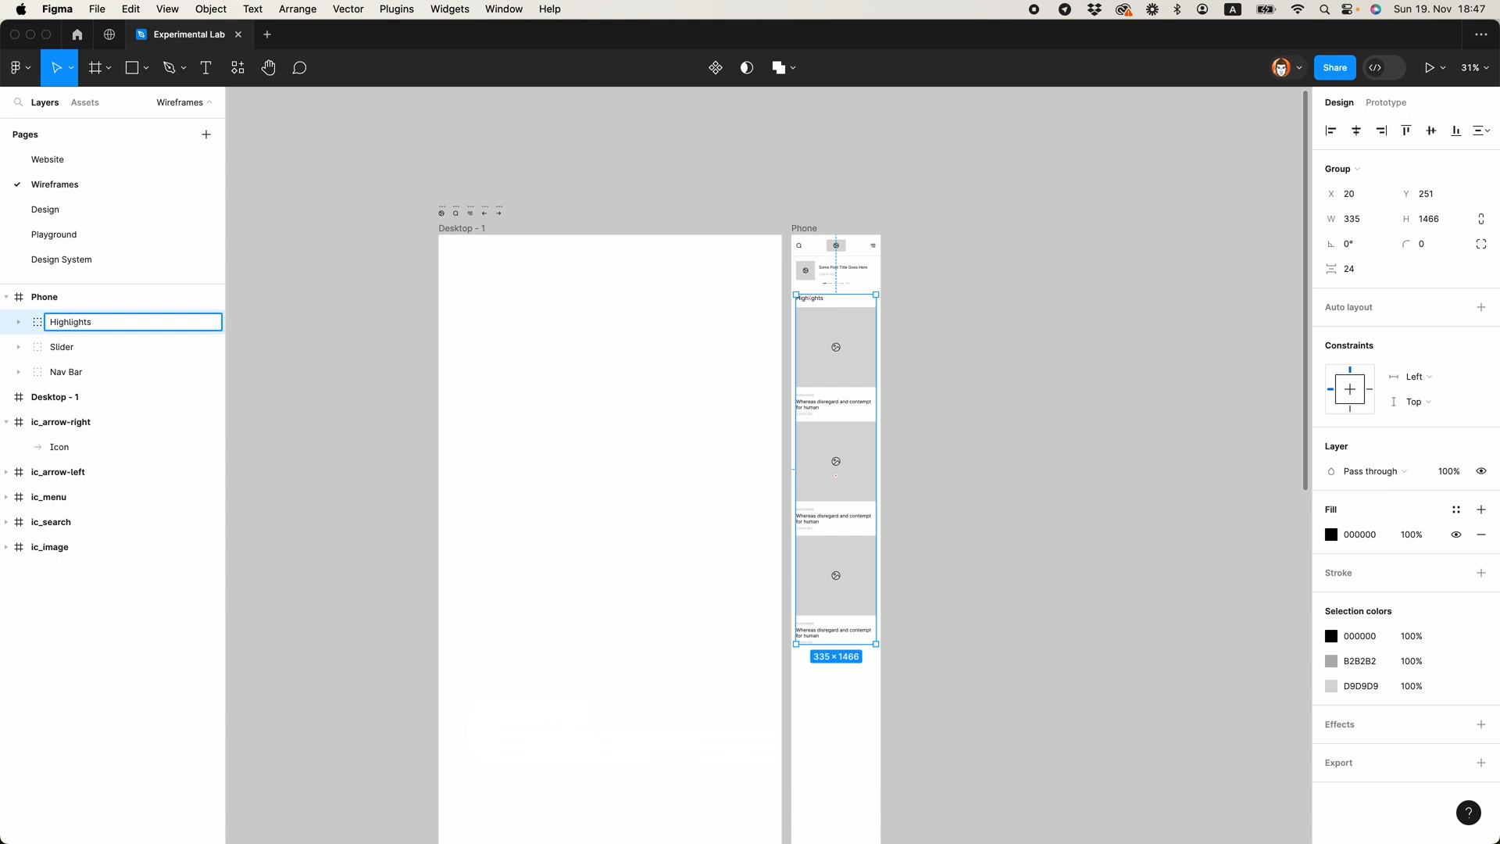
click(1093, 603)
Step: Duplicate the Highlights group and place the copy directly below the original in the Phone frame
scroll(841, 580, down, 2)
scroll(864, 606, down, 2)
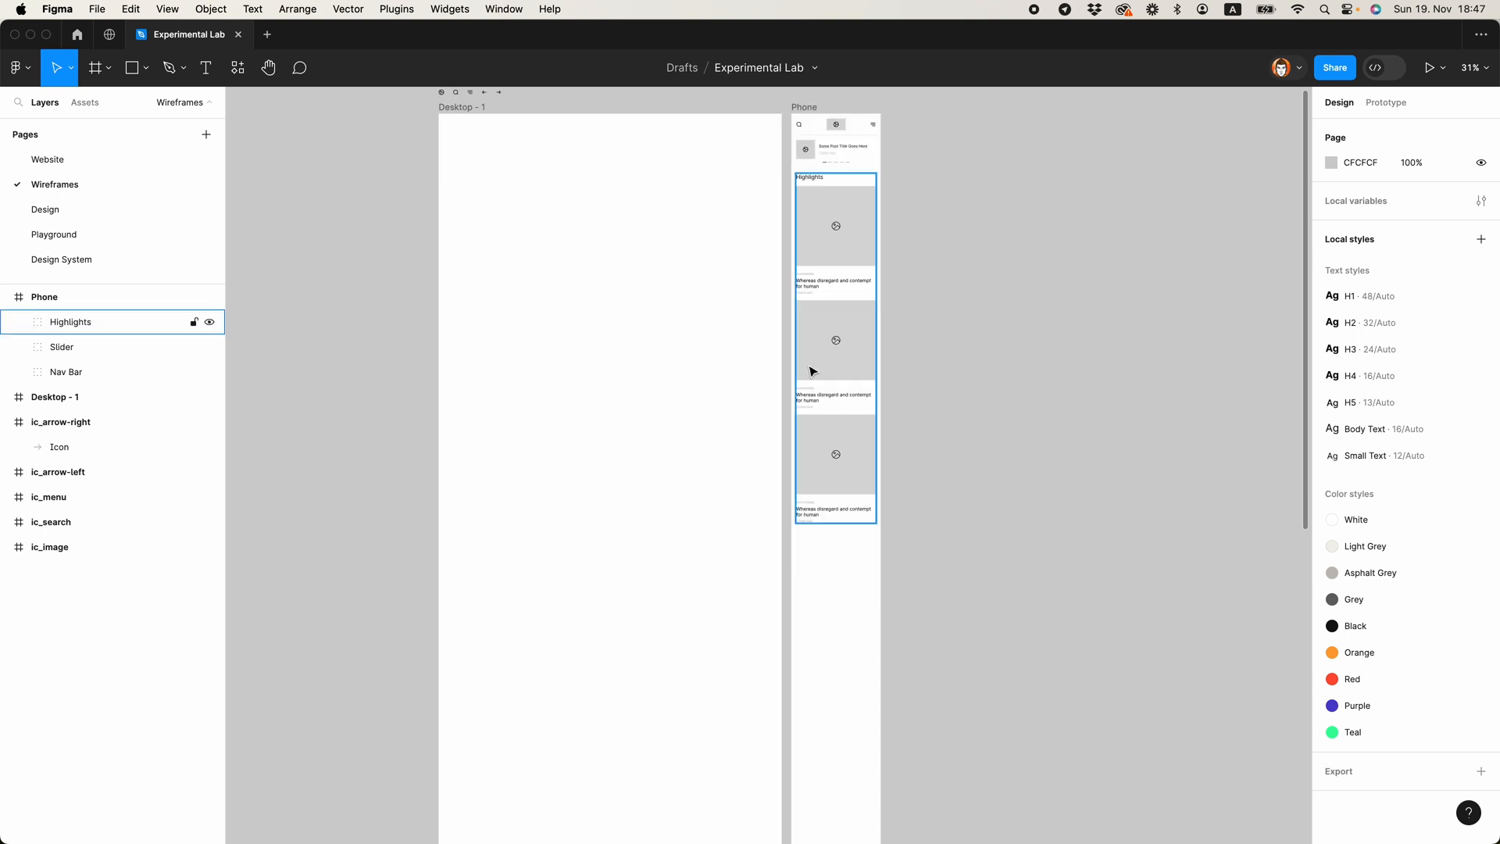
click(812, 371)
alt+drag(805, 225, 807, 580)
Step: Move the upper Highlights group closer to the slider, to Y 245
click(811, 453)
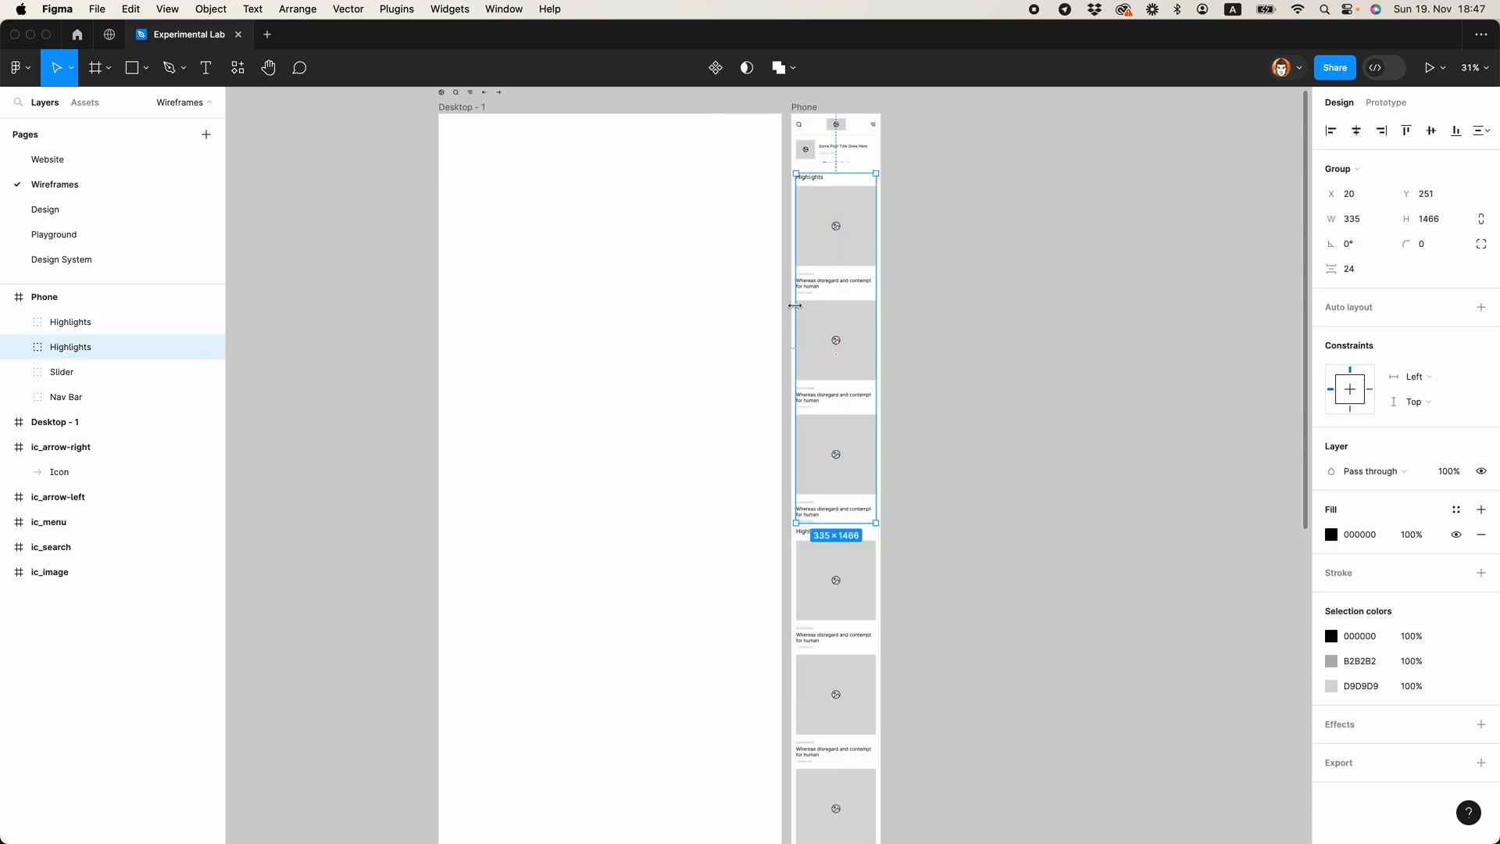
key(alt)
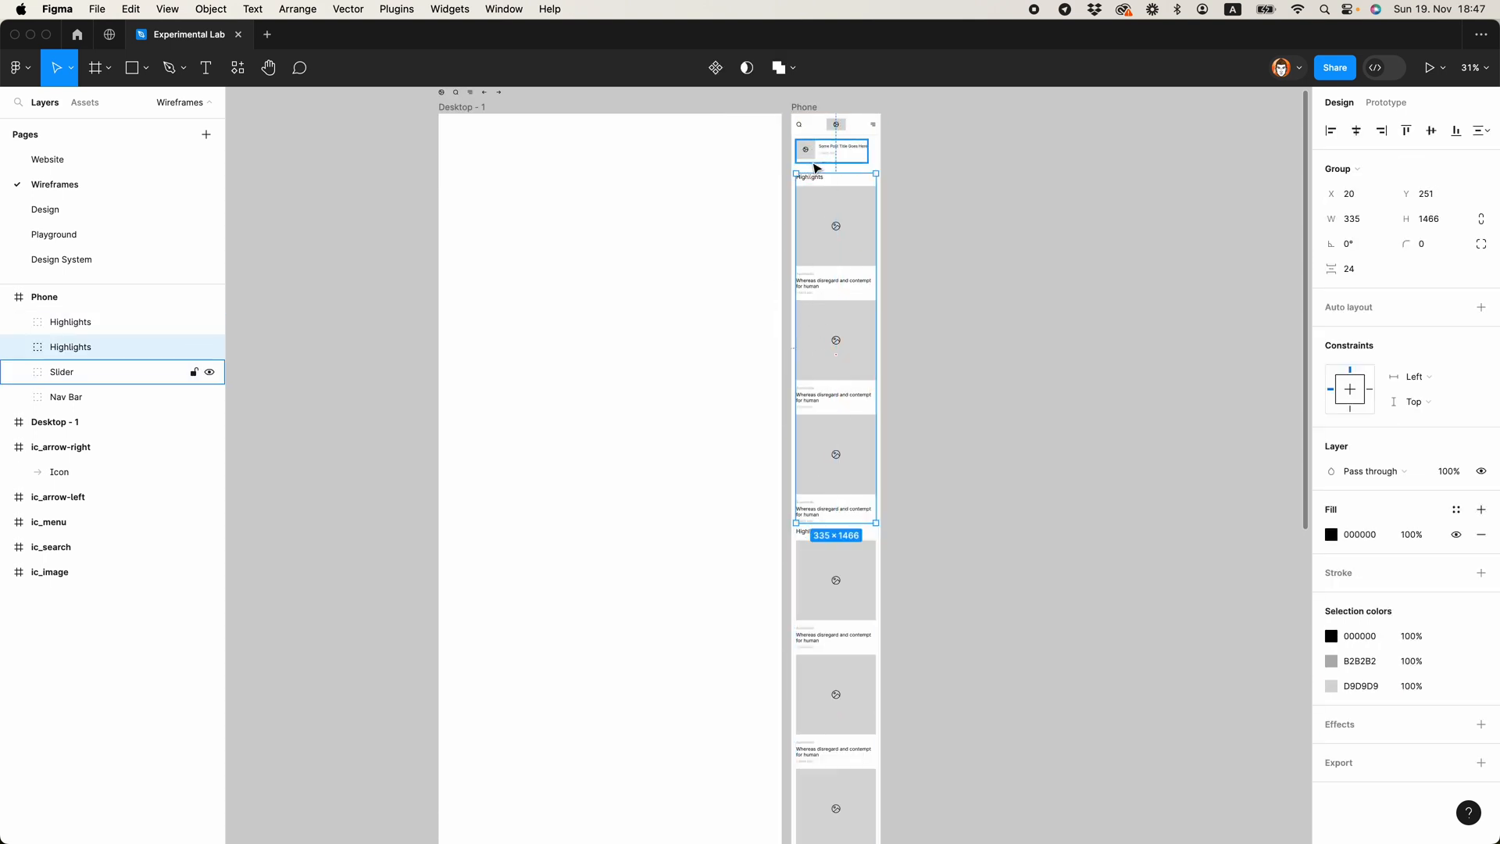
key(alt+Up)
key(alt+Up)
key(alt+Up)
key(alt+Up)
key(alt+Up)
key(alt+Up)
Step: Move the lower Highlights group down to Y 1751, 40 px below the upper group
scroll(852, 328, down, 3)
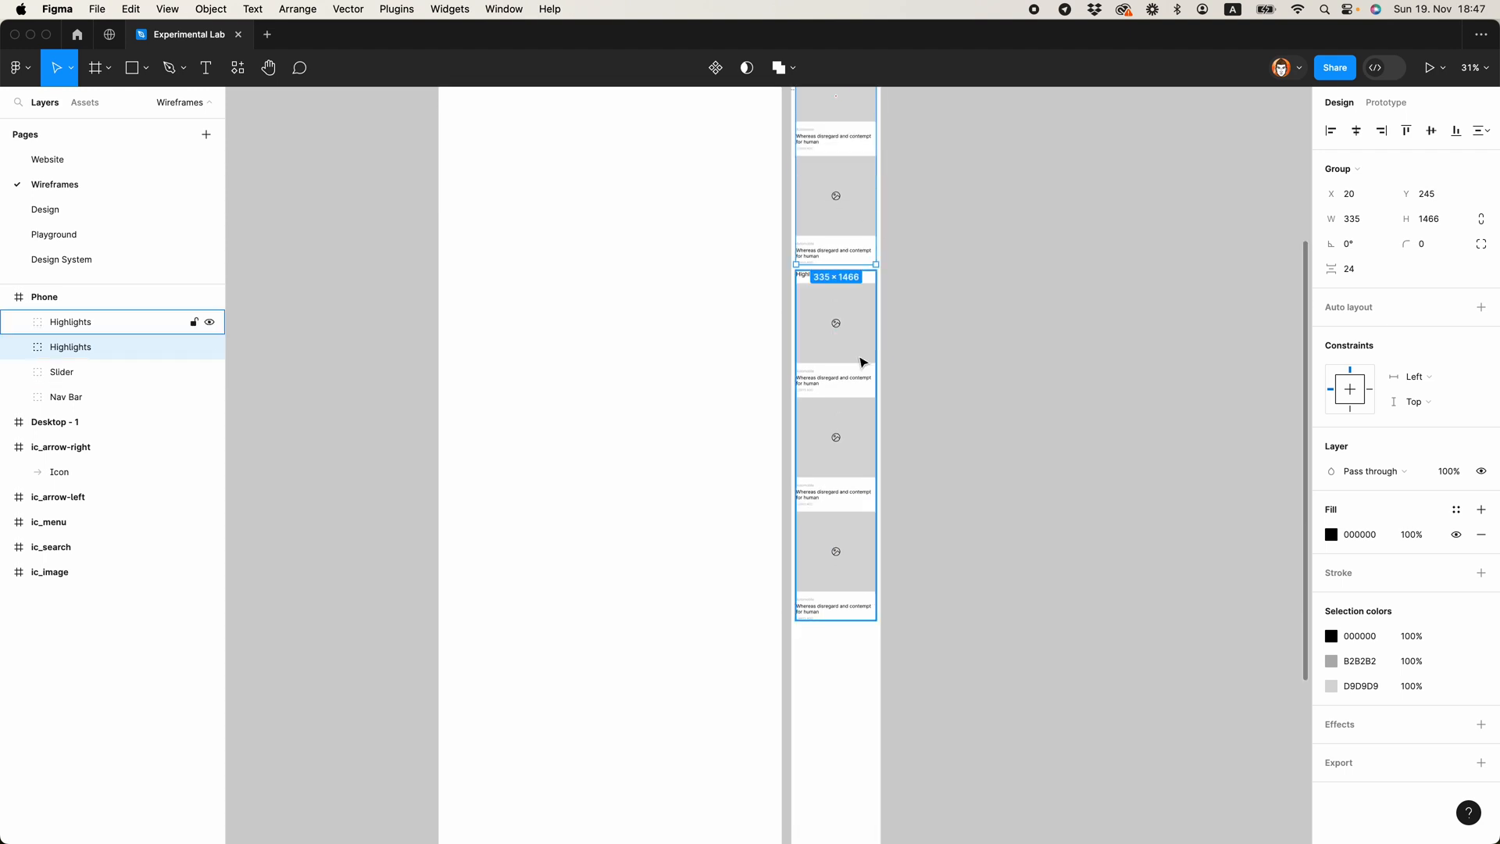
click(860, 355)
key(alt+shift+Down)
key(alt+Down)
key(alt+Down)
key(alt+Down)
key(alt+Down)
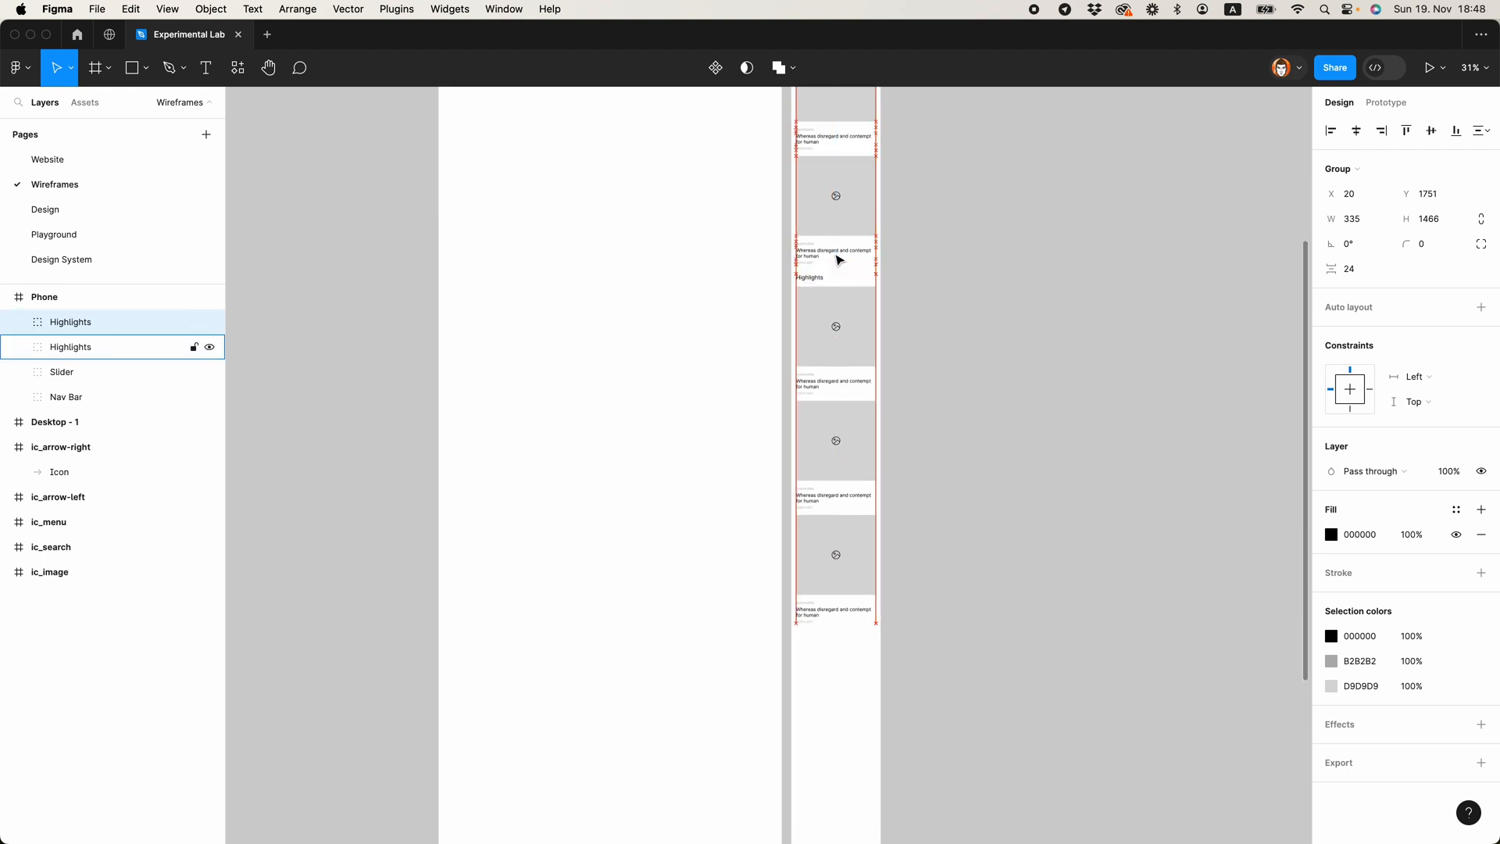
click(943, 322)
Step: Delete the image placeholder of post 1 in the lower Highlights group, along with that group's posts 2 and 3
scroll(879, 336, up, 5)
super+click(710, 444)
super+click(753, 382)
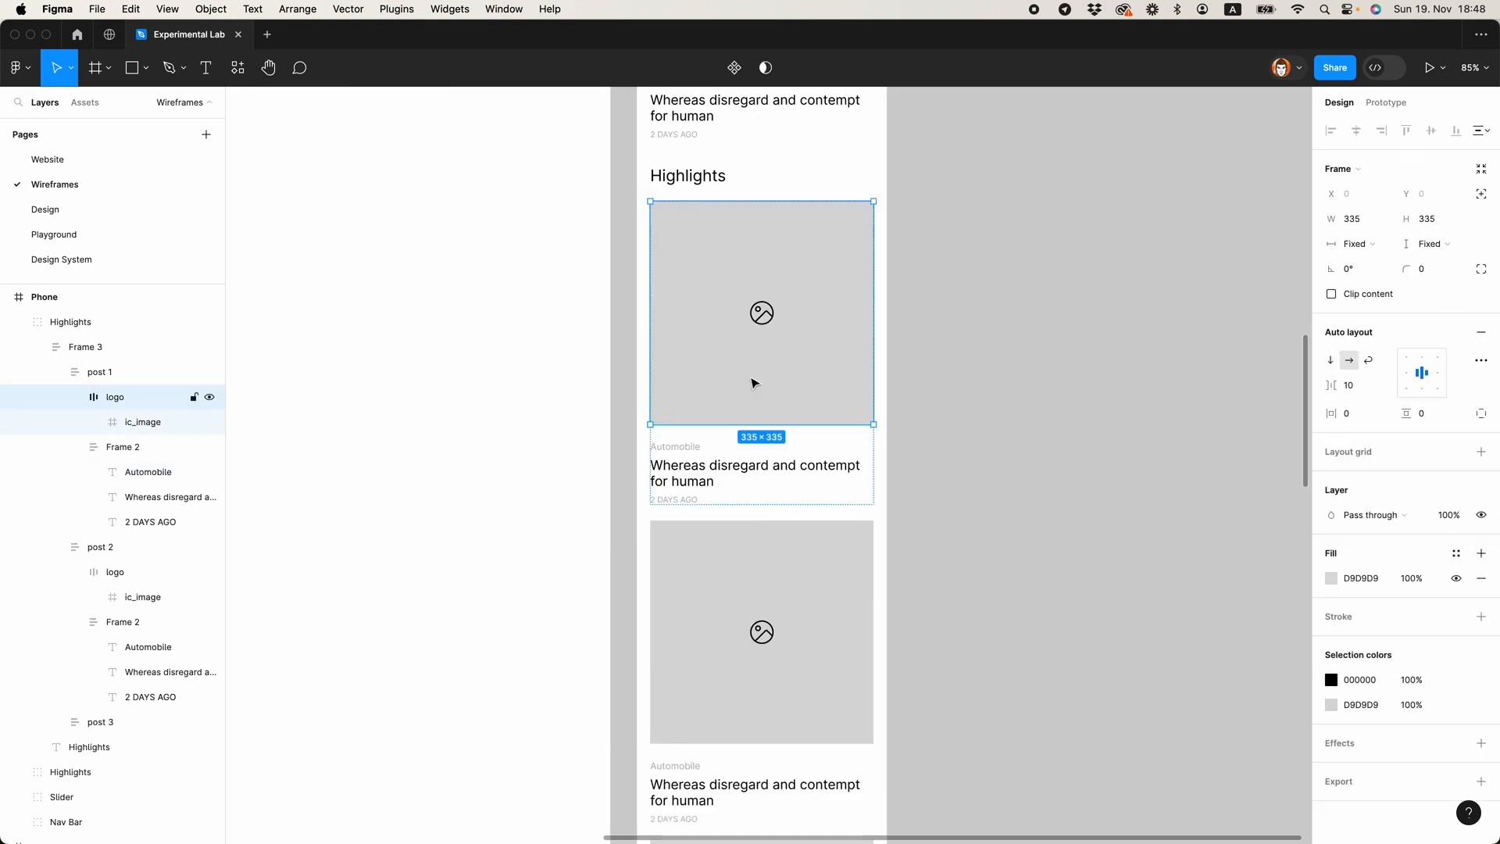
key(Delete)
click(731, 438)
shift+click(744, 629)
key(Delete)
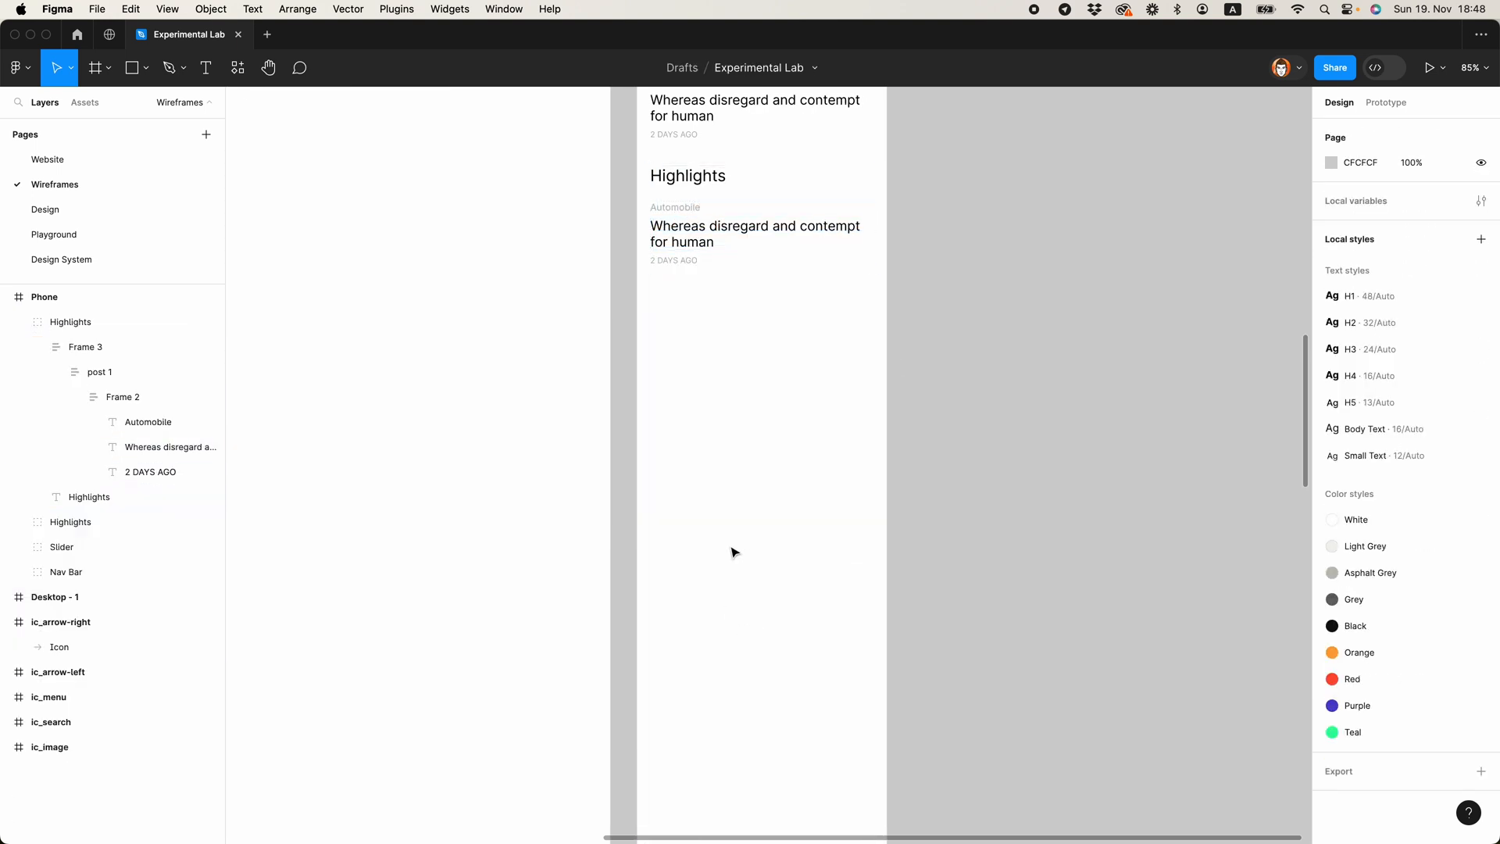
Step: Change the lower group's Highlights title text to "Latest"
scroll(732, 437, up, 3)
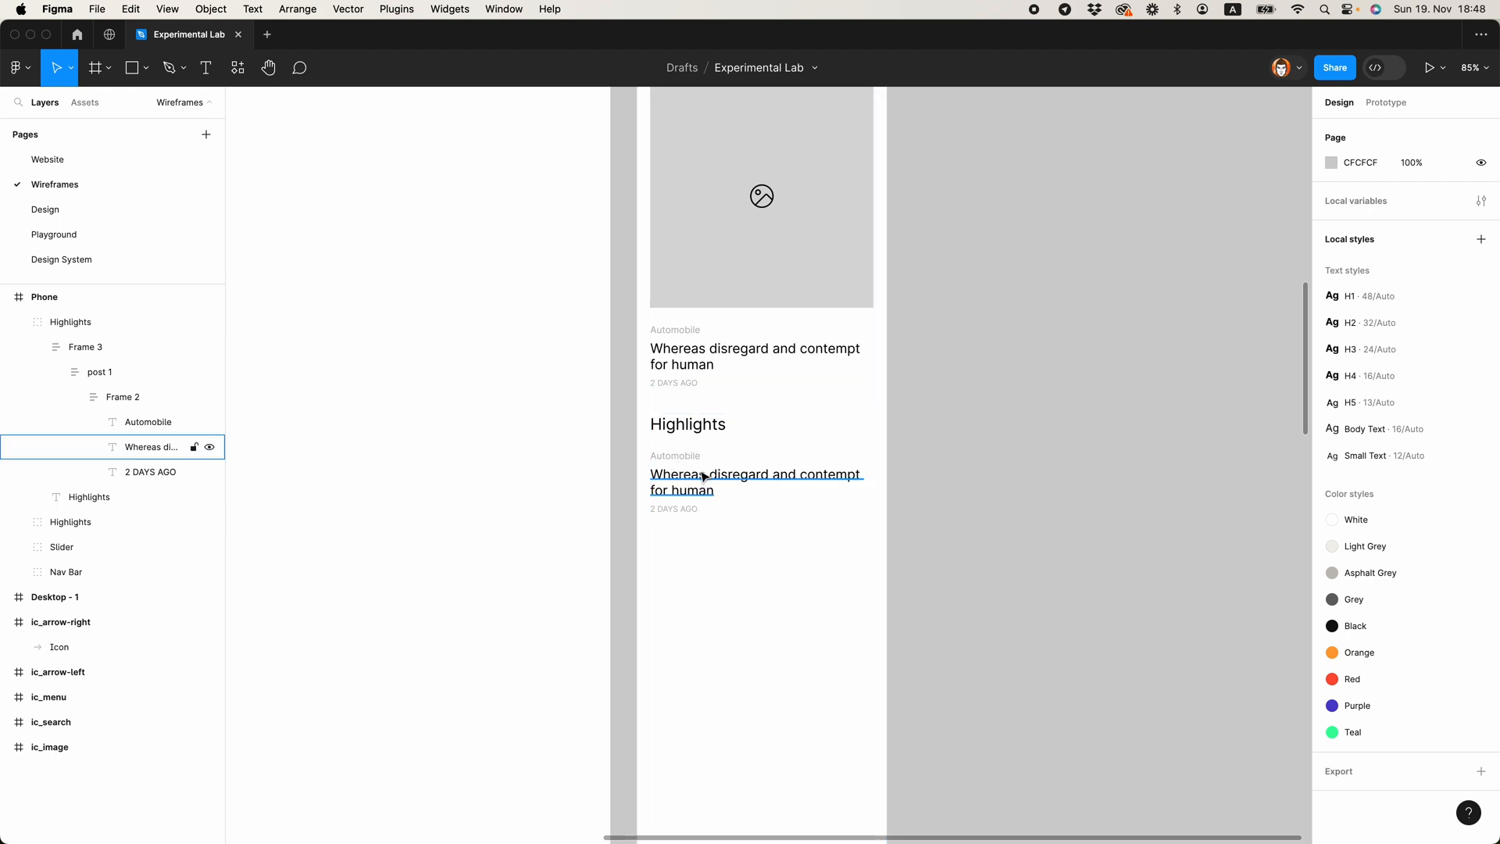
double_click(688, 424)
text(Late)
key(Escape)
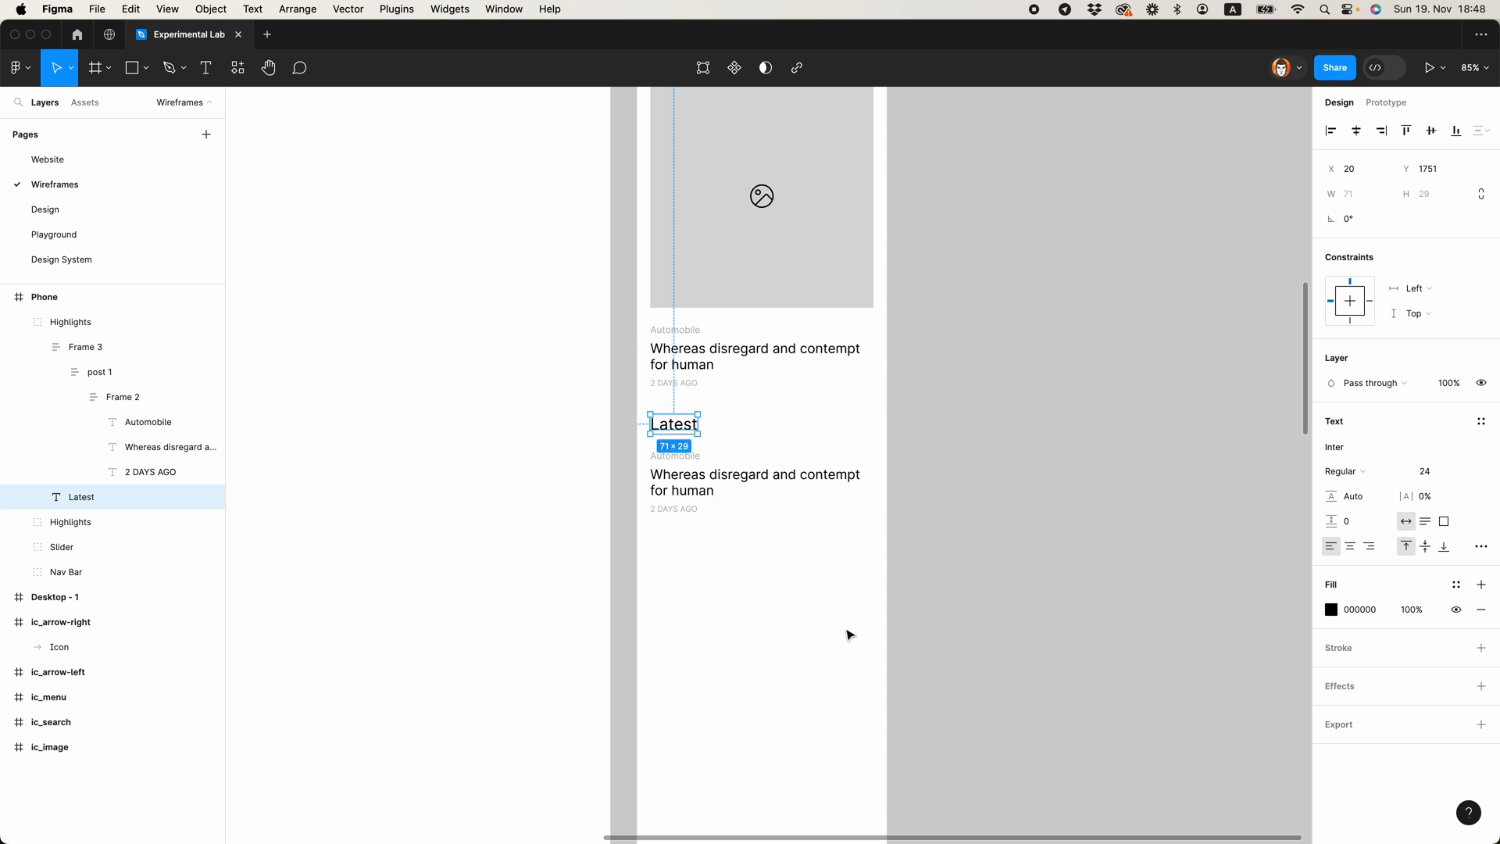
Step: Duplicate the Latest post's title beneath itself and give the copy font size 14 and fill 000000
click(707, 477)
key(super+d)
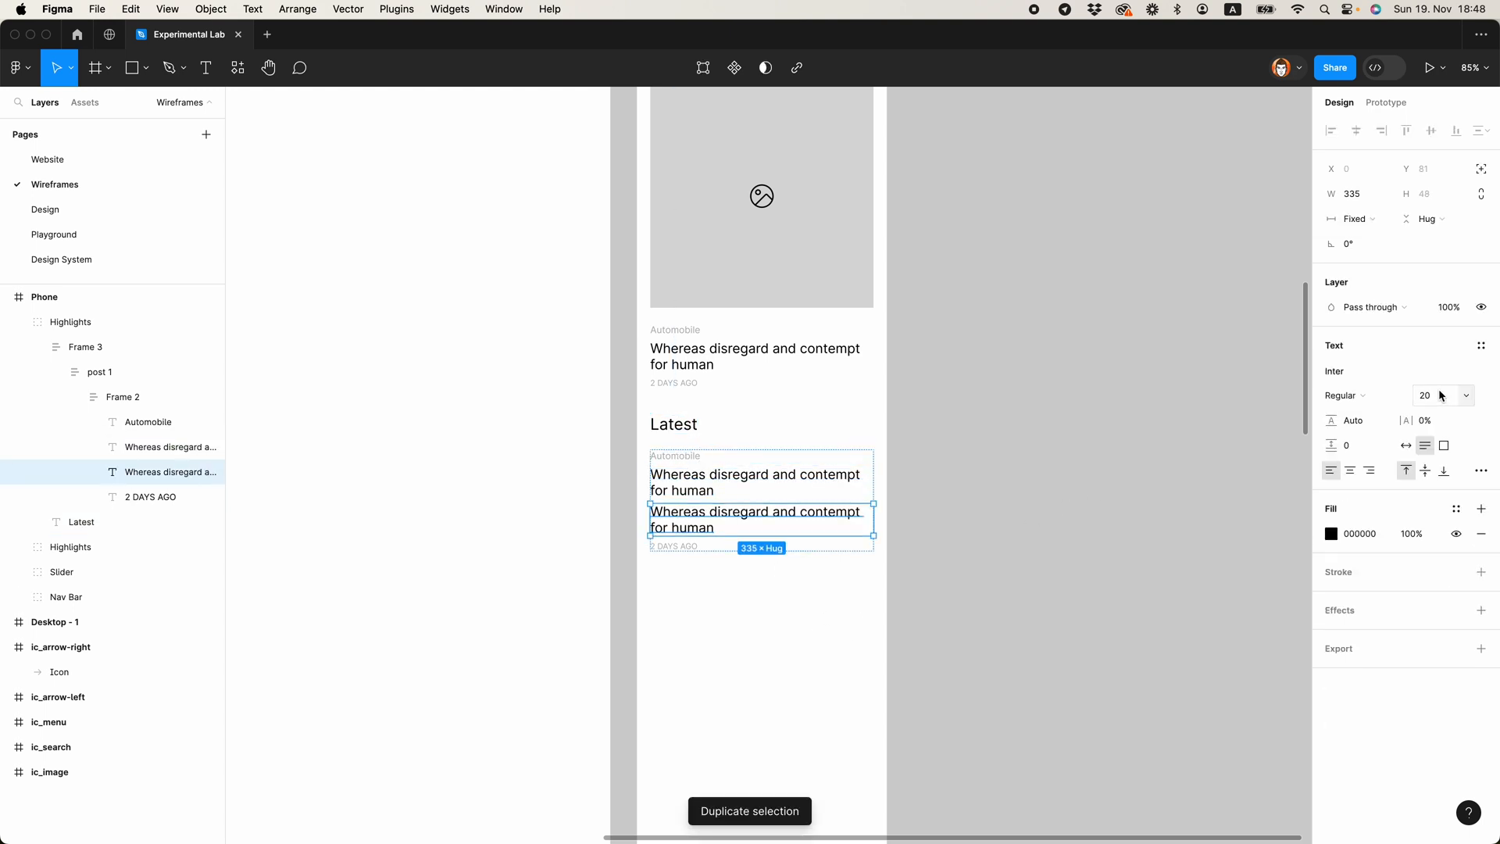
click(1353, 537)
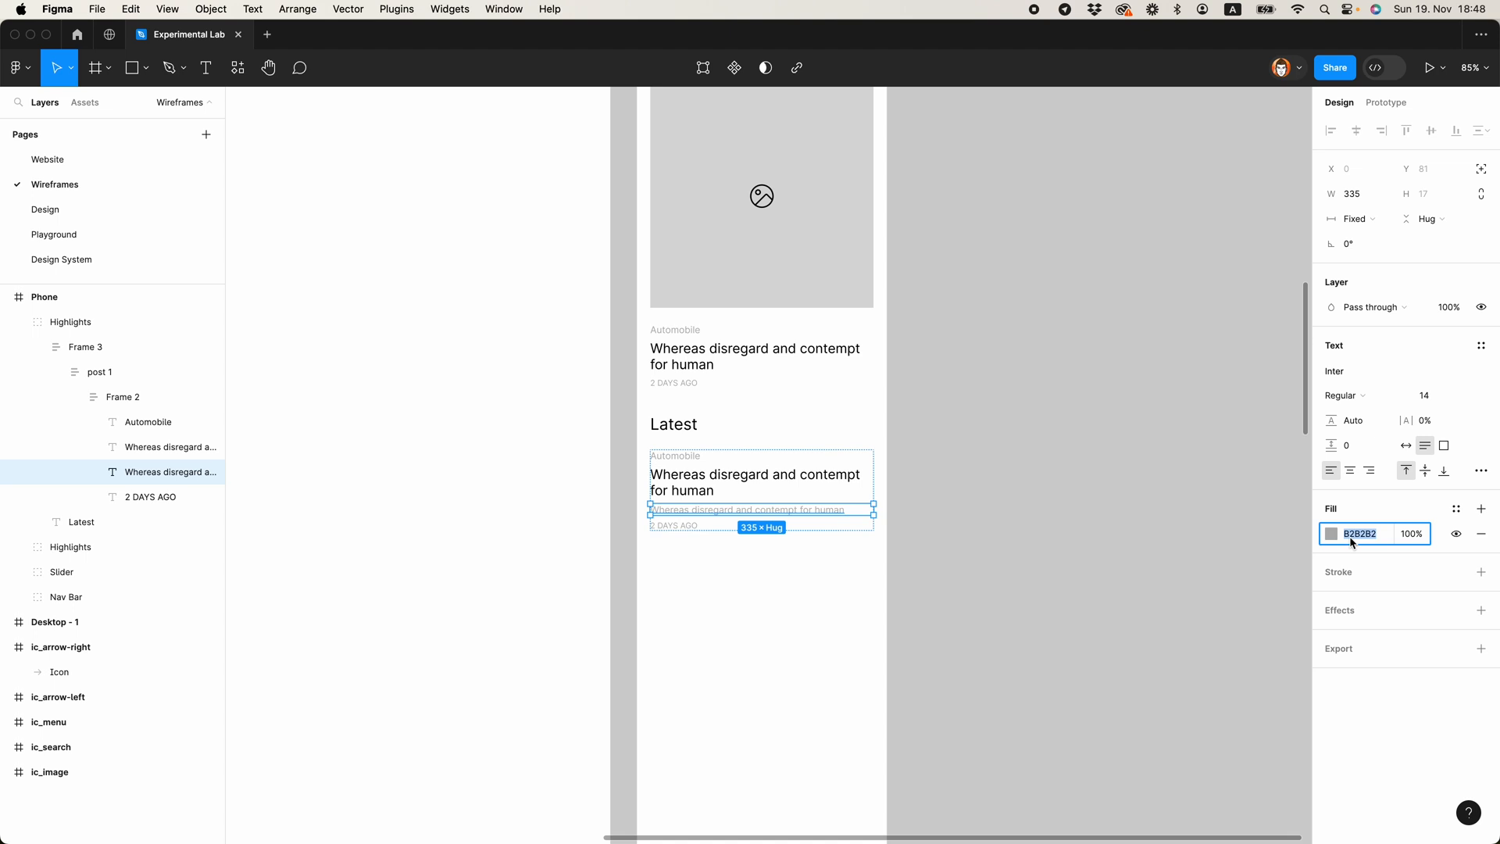
text(000)
key(Return)
click(1018, 571)
drag(1050, 567, 961, 490)
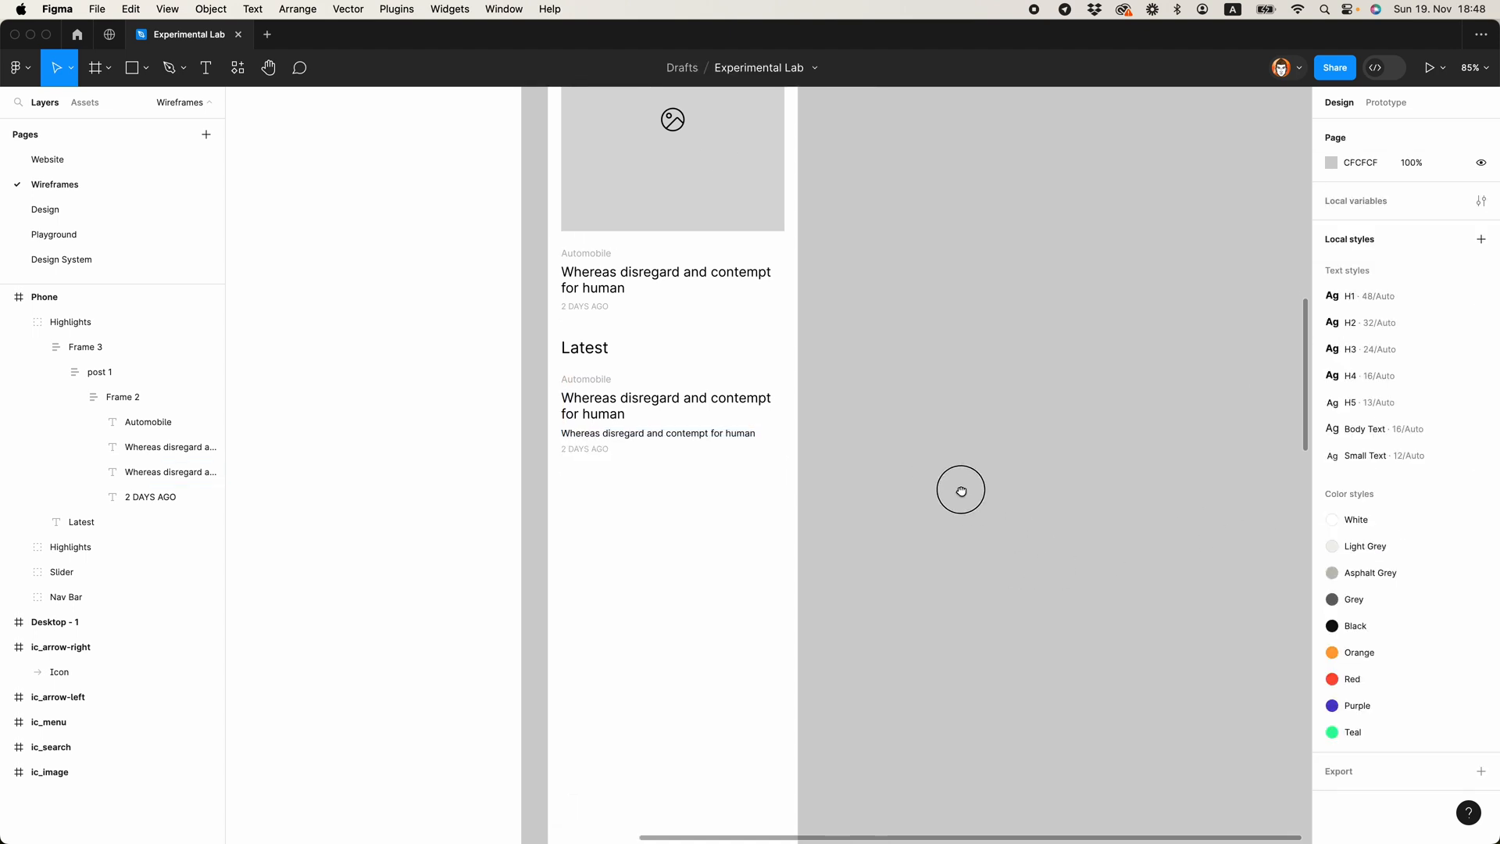
Step: Replace the duplicated title with the description "Aptent scelerisque est quam vehicula donec euismod non letius dolor fringilla sapien sem convallis urna posuere"
click(690, 429)
double_click(680, 435)
text(Aptent scelerisque est quam vehicula donec euismod non letius dolor fringilla sapien sem convallis urna posuere)
click(825, 453)
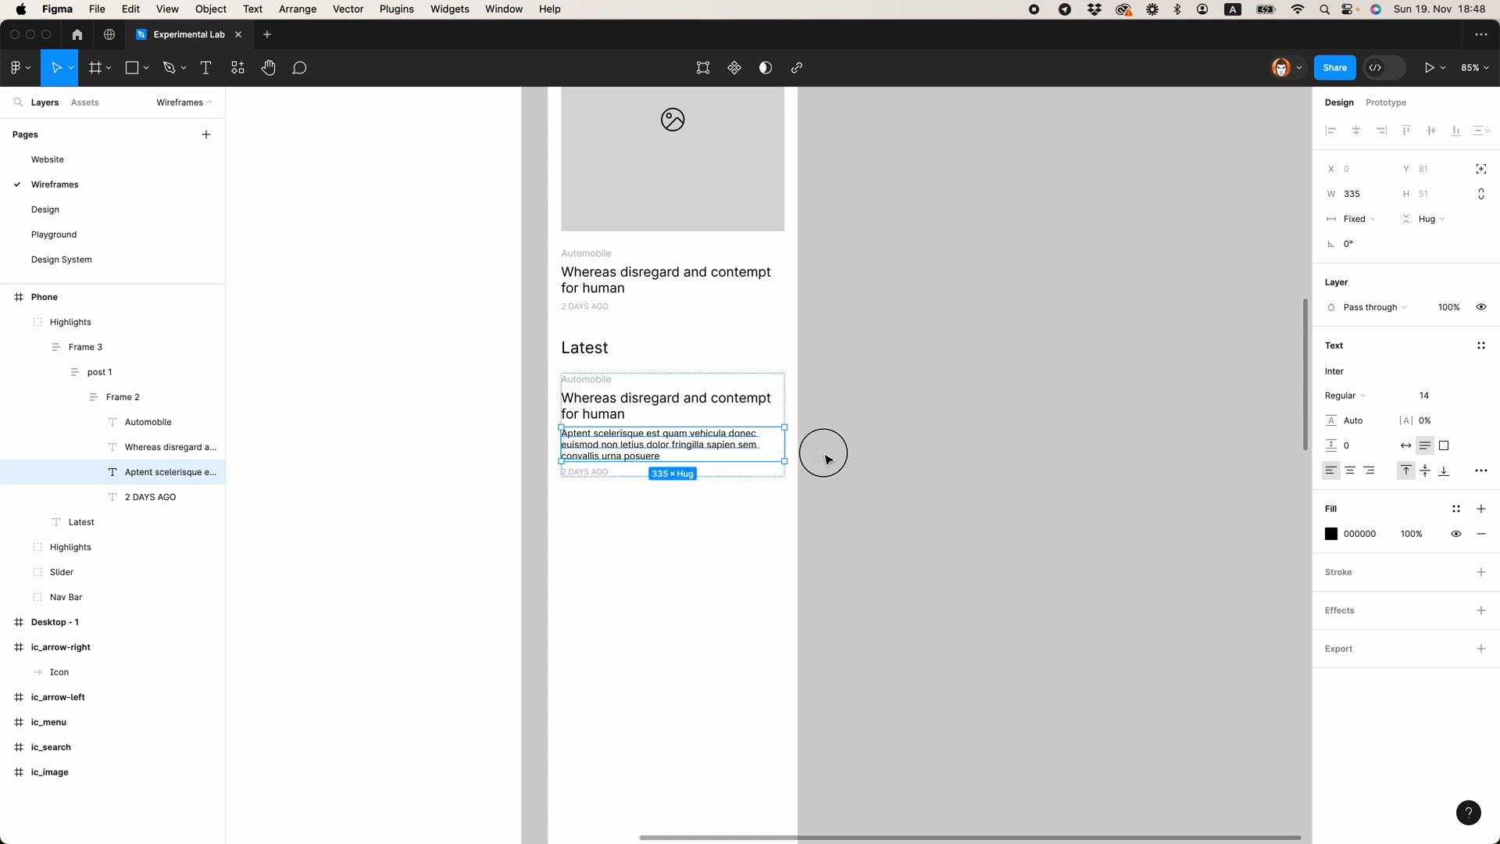
click(825, 453)
Step: Set the line height of the Latest post's description to 18
scroll(824, 453, down, 4)
super+click(736, 451)
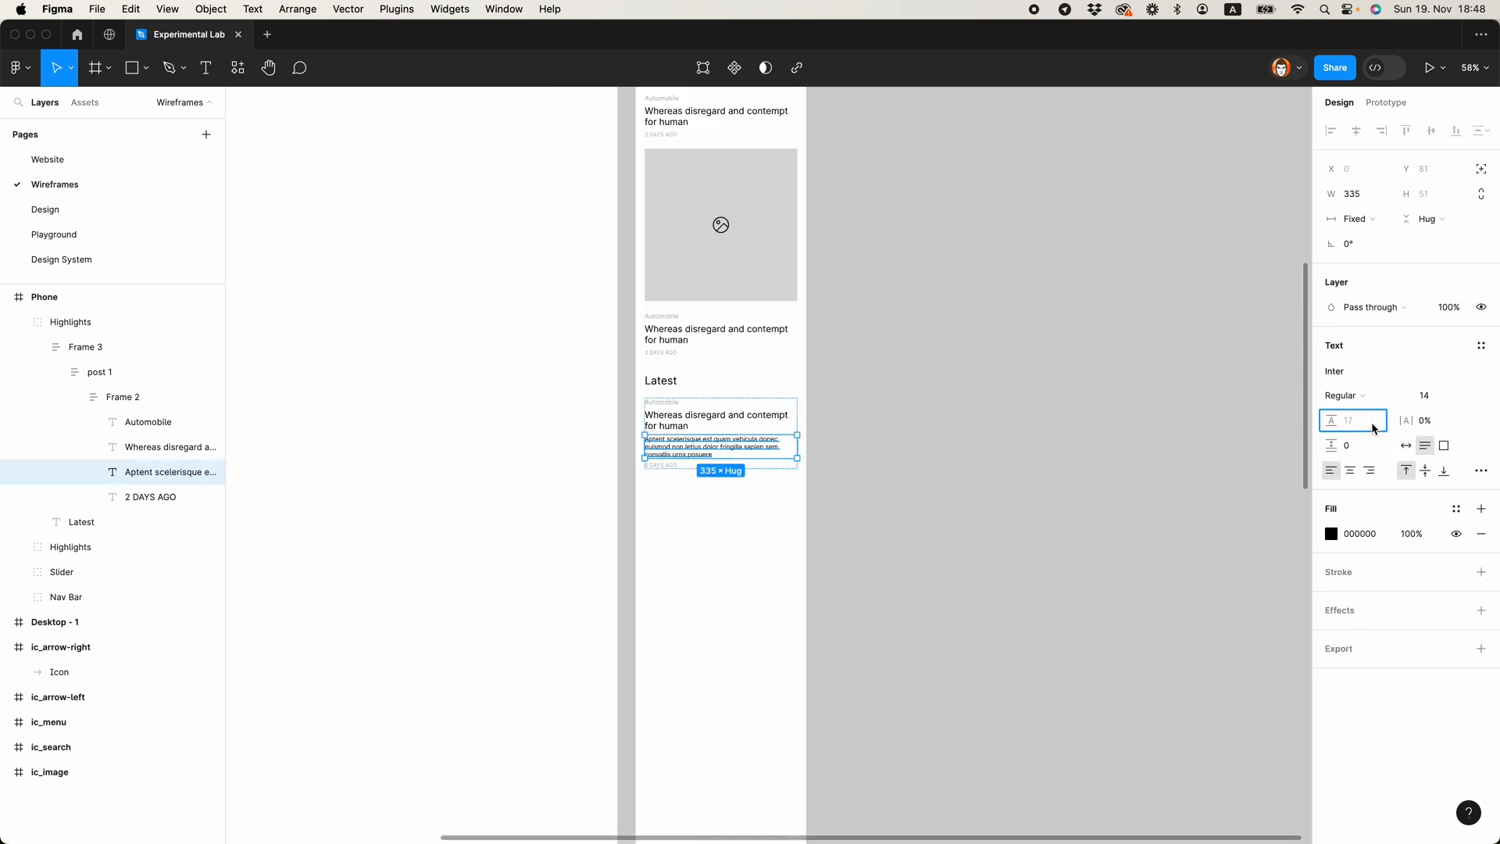
key(Return)
click(834, 606)
Step: Change the category label of the Latest post to "Tech"
scroll(834, 606, up, 3)
scroll(576, 307, up, 5)
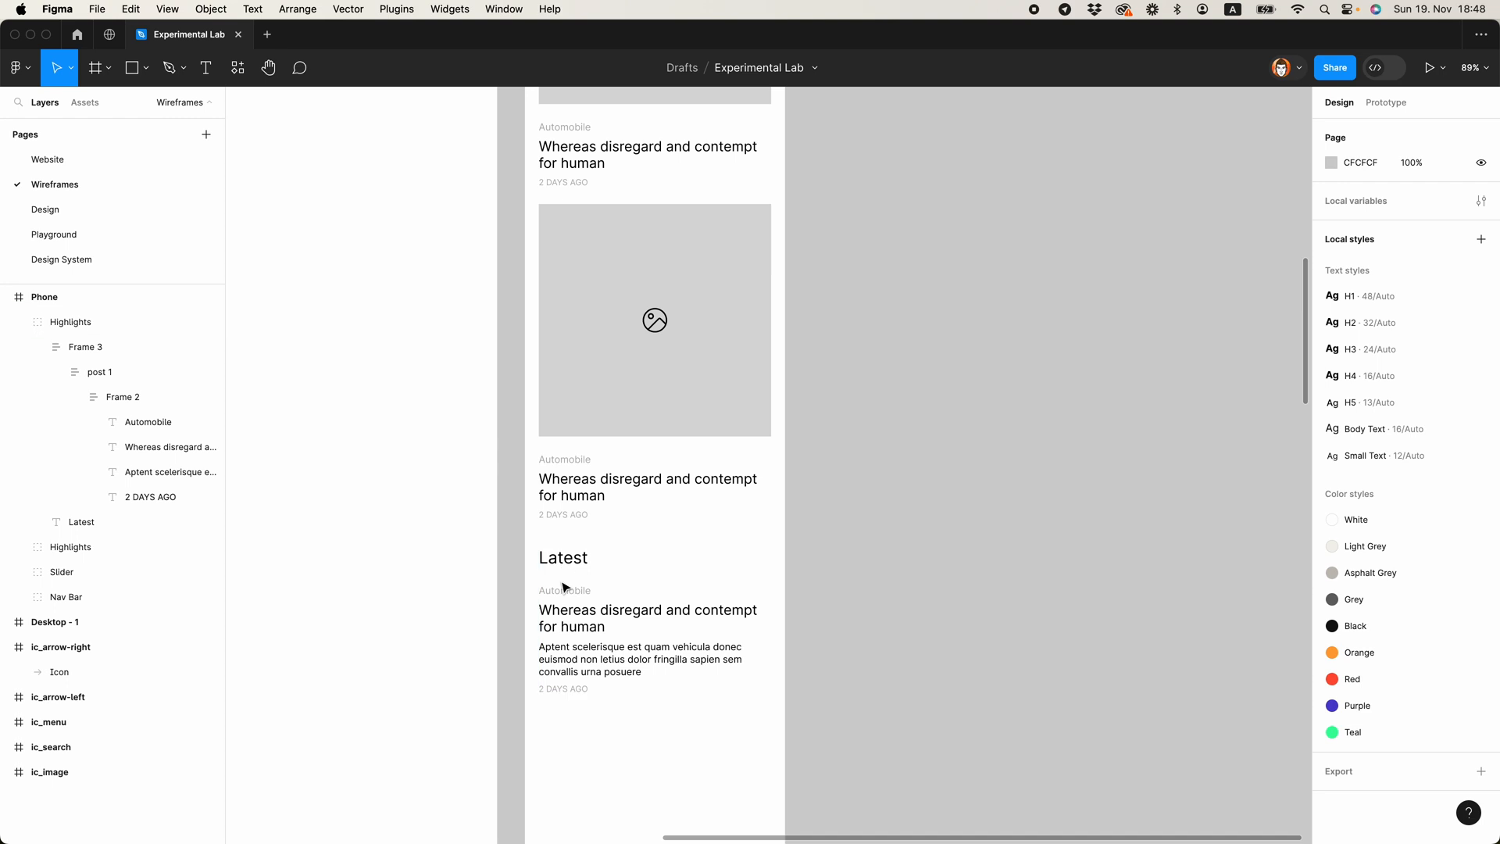
double_click(563, 592)
scroll(859, 518, down, 3)
click(859, 518)
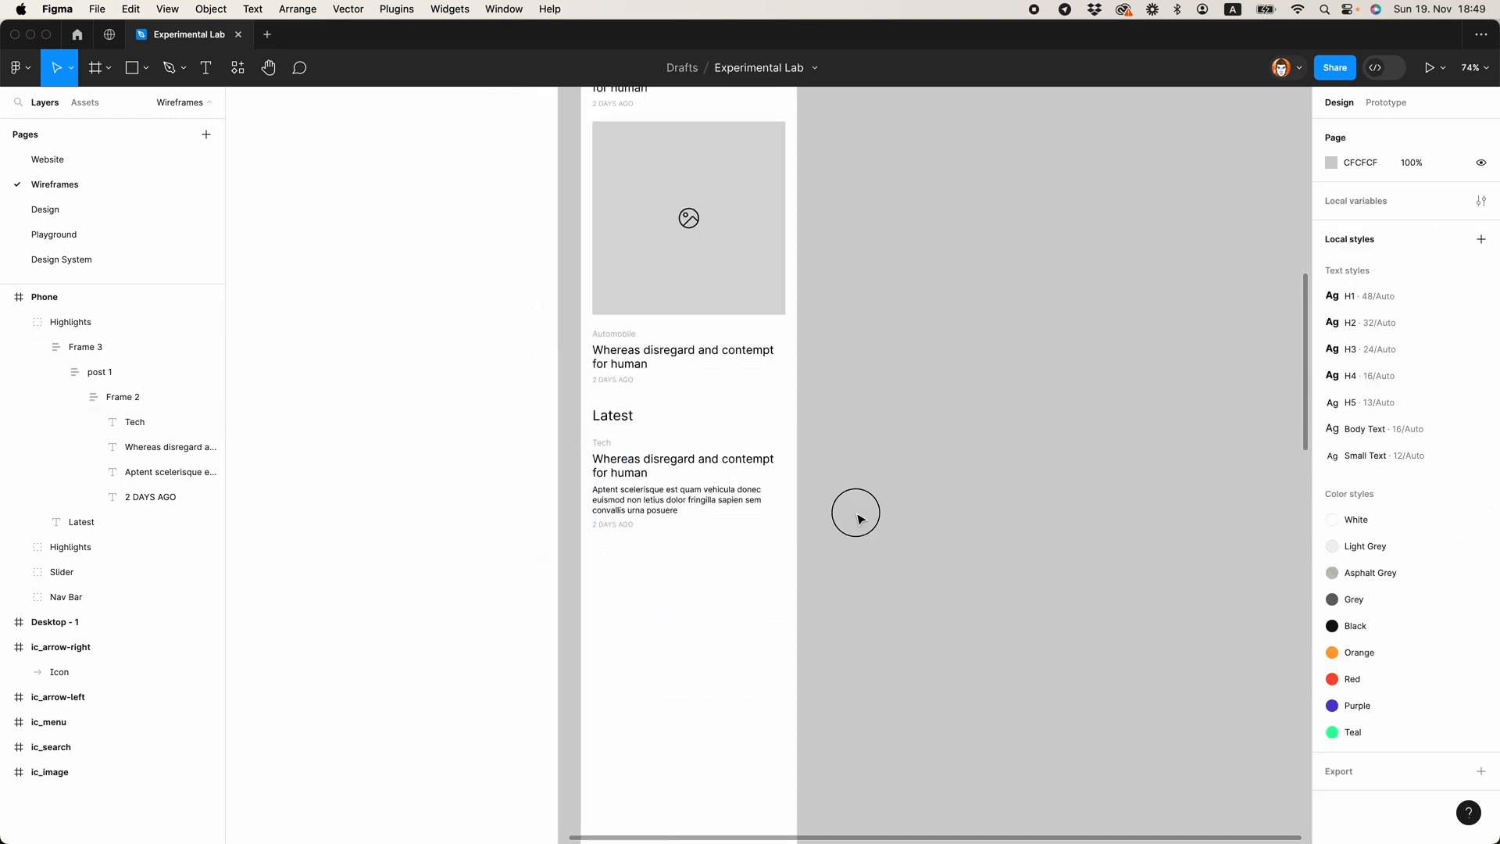
Step: Collapse post 1 in the Latest section and duplicate it three times within its auto layout frame
click(686, 503)
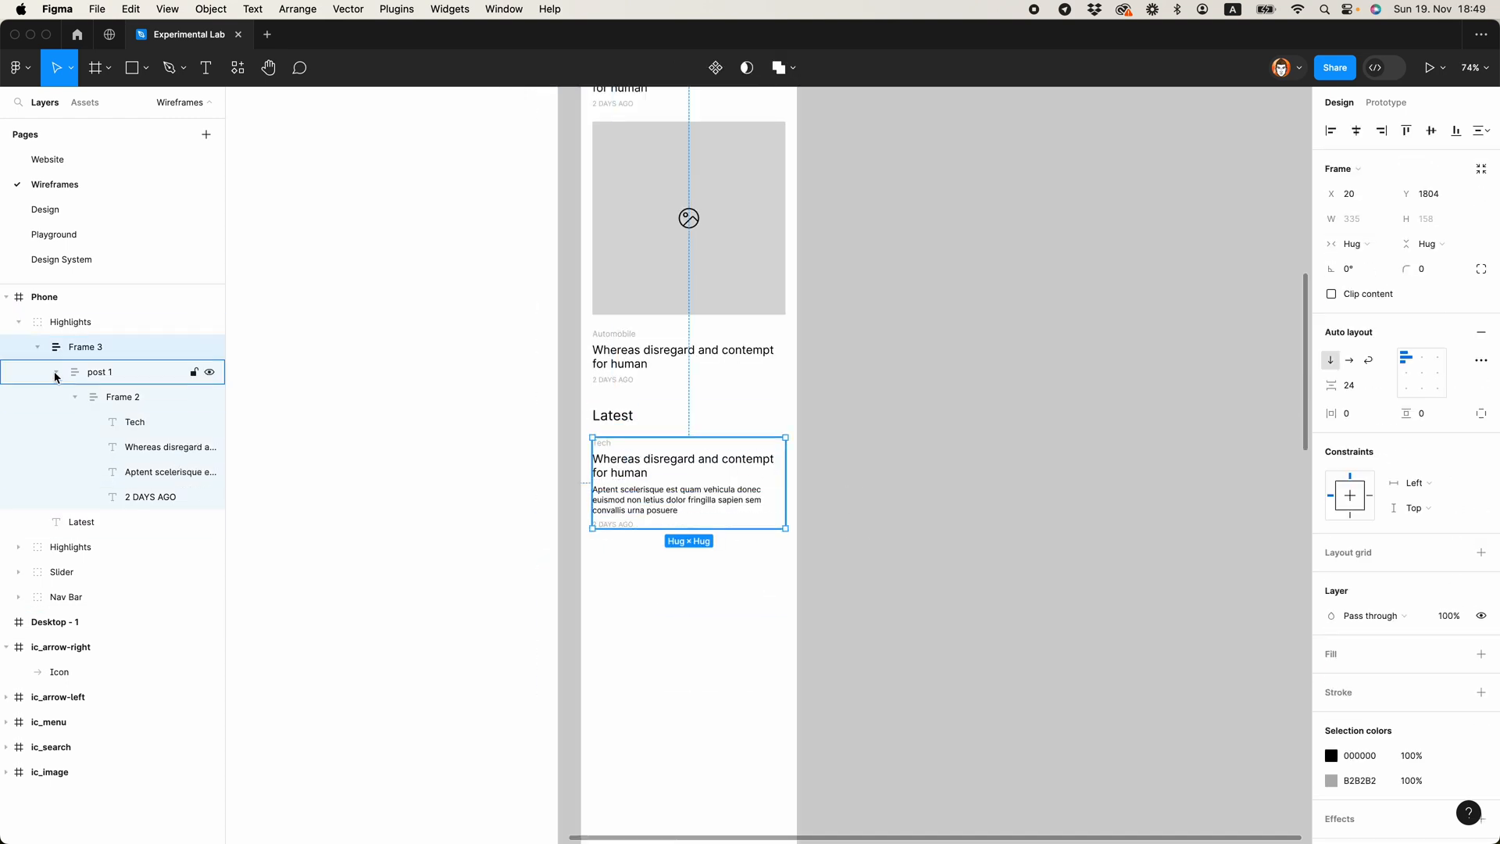
click(117, 375)
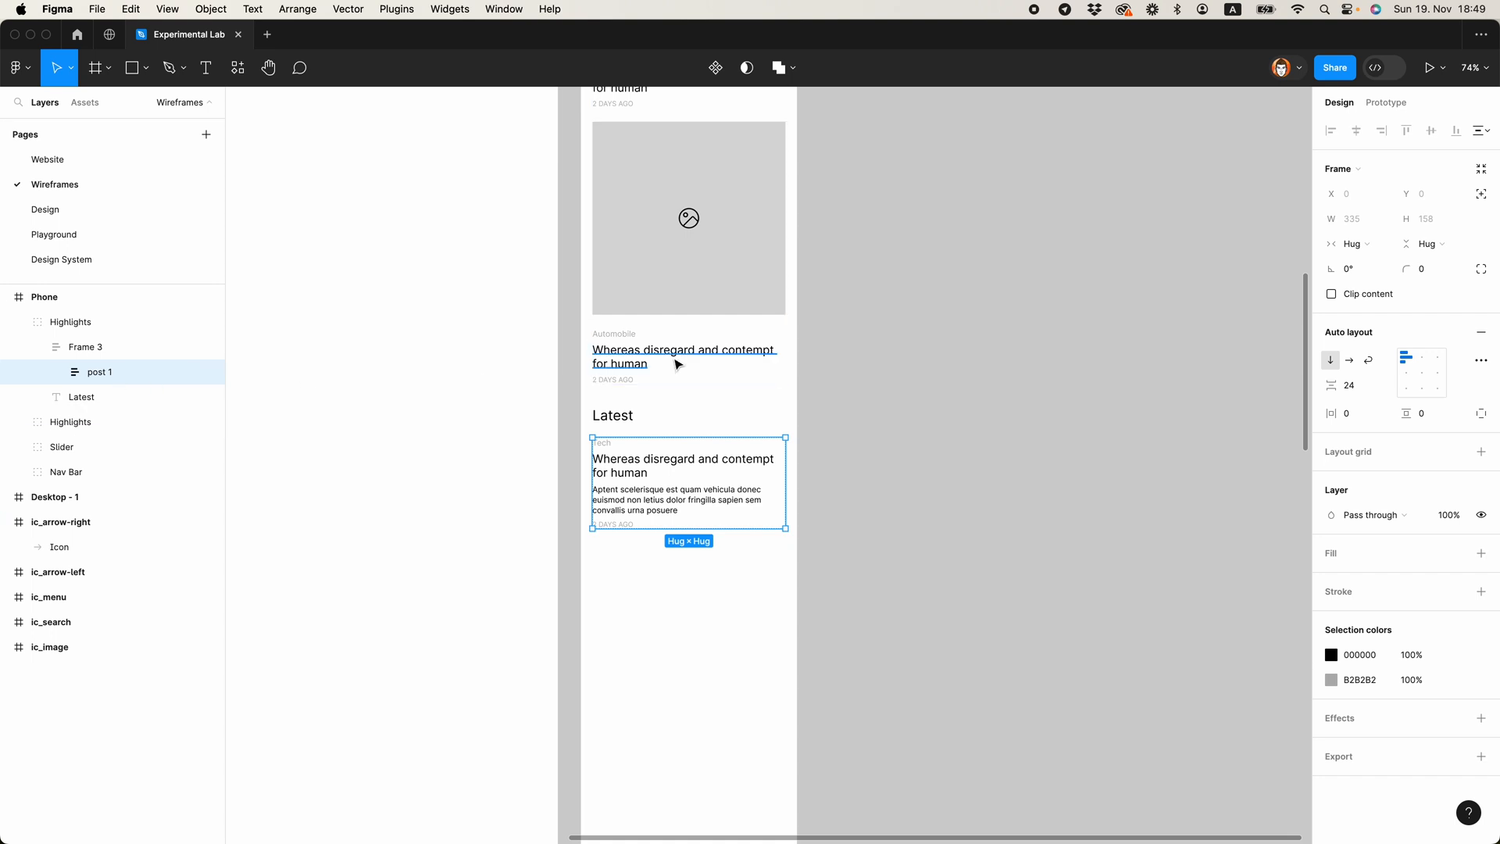
key(super+d)
key(super+d)
key(super+d)
click(837, 559)
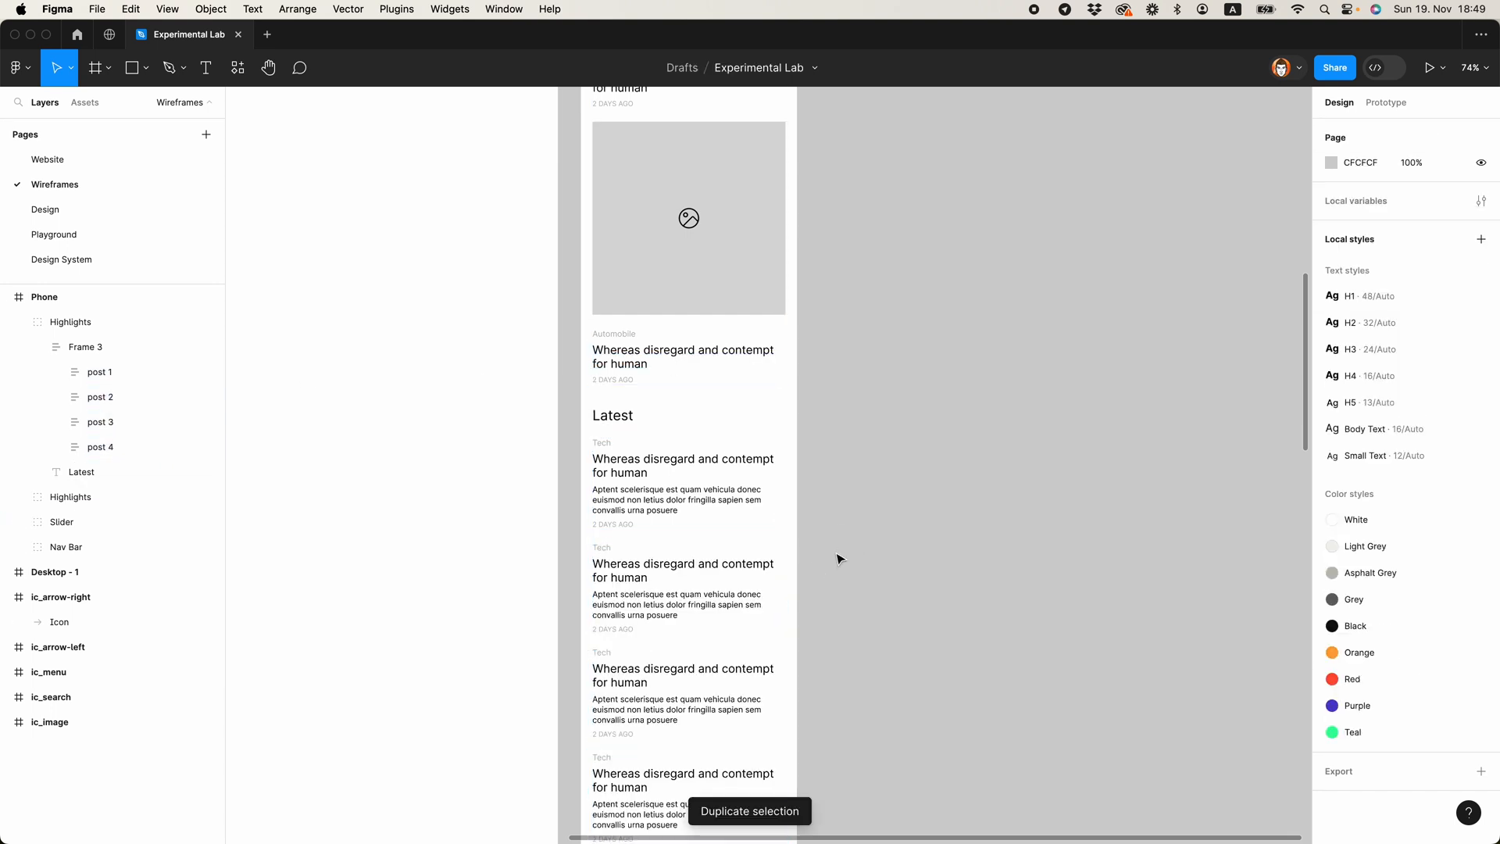
Step: Replace the category label of the second and fourth Latest posts with "Automobile", copied from the Highlights post above
scroll(837, 559, down, 3)
scroll(646, 338, up, 2)
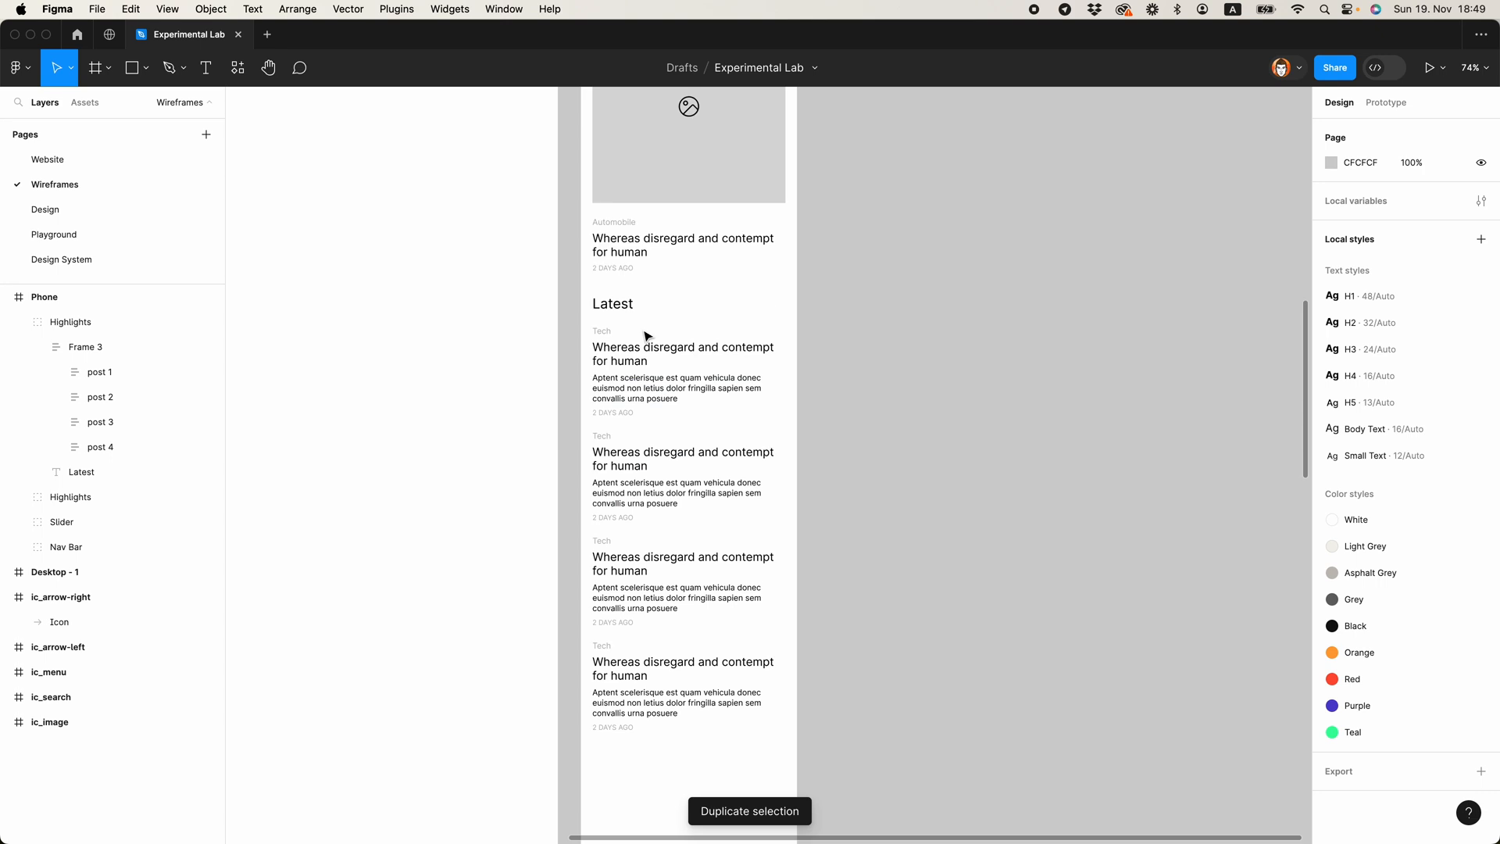
double_click(607, 221)
key(ctrl+c)
double_click(607, 436)
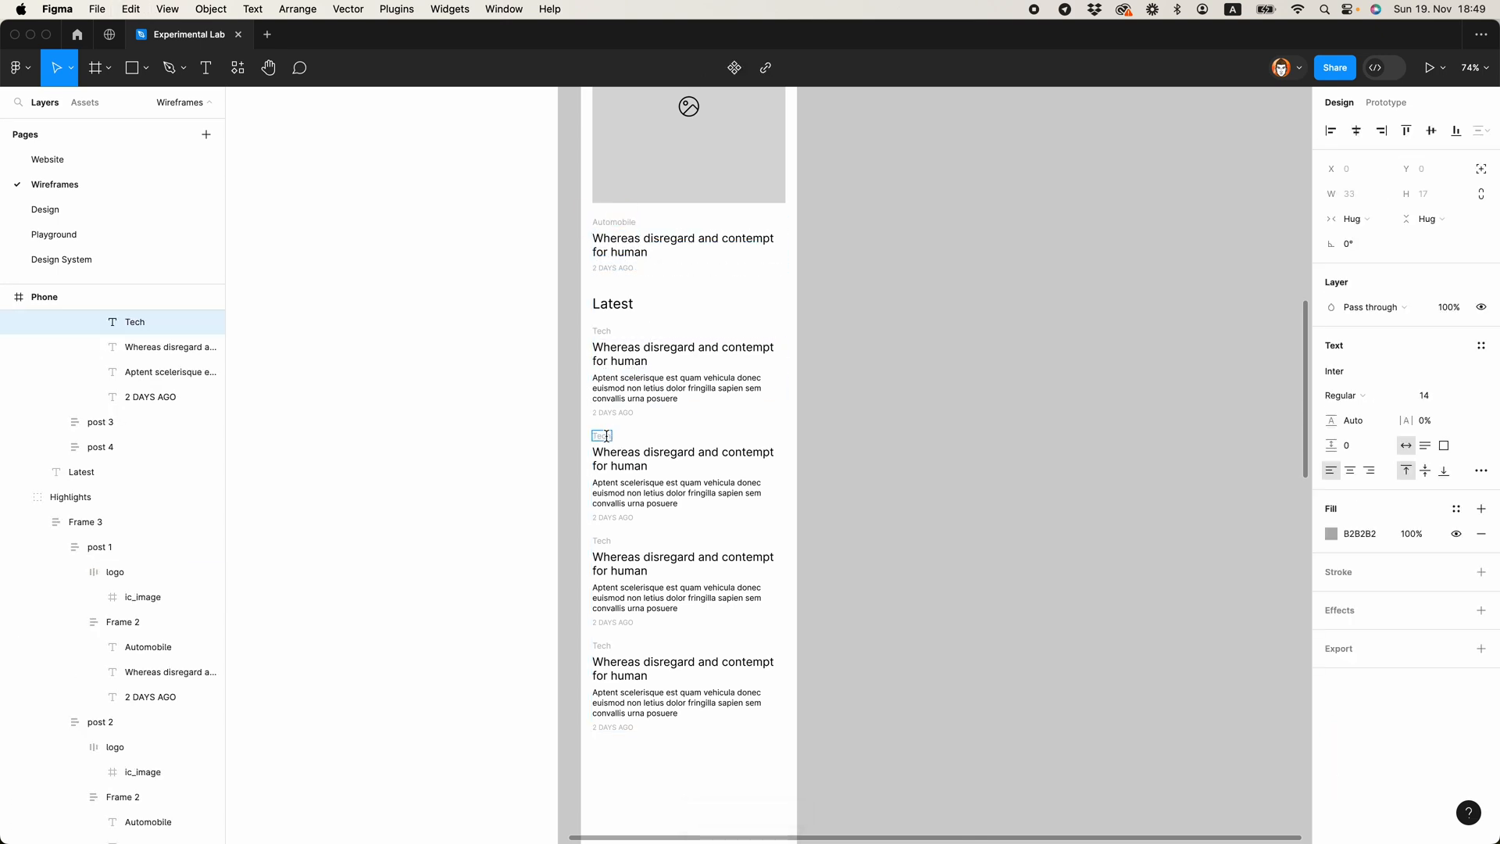
double_click(603, 647)
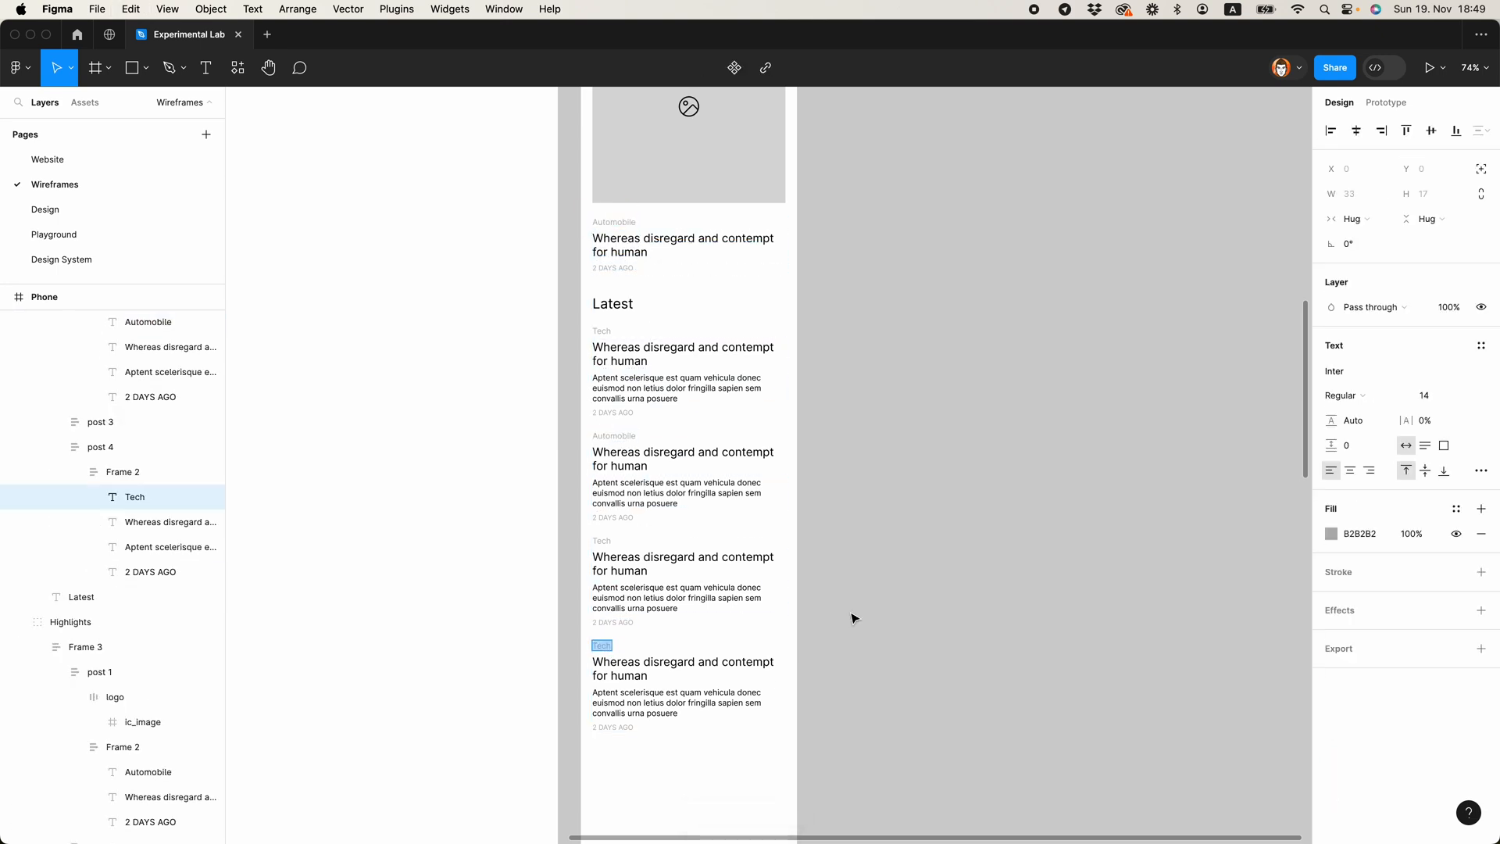
key(ctrl+v)
click(853, 615)
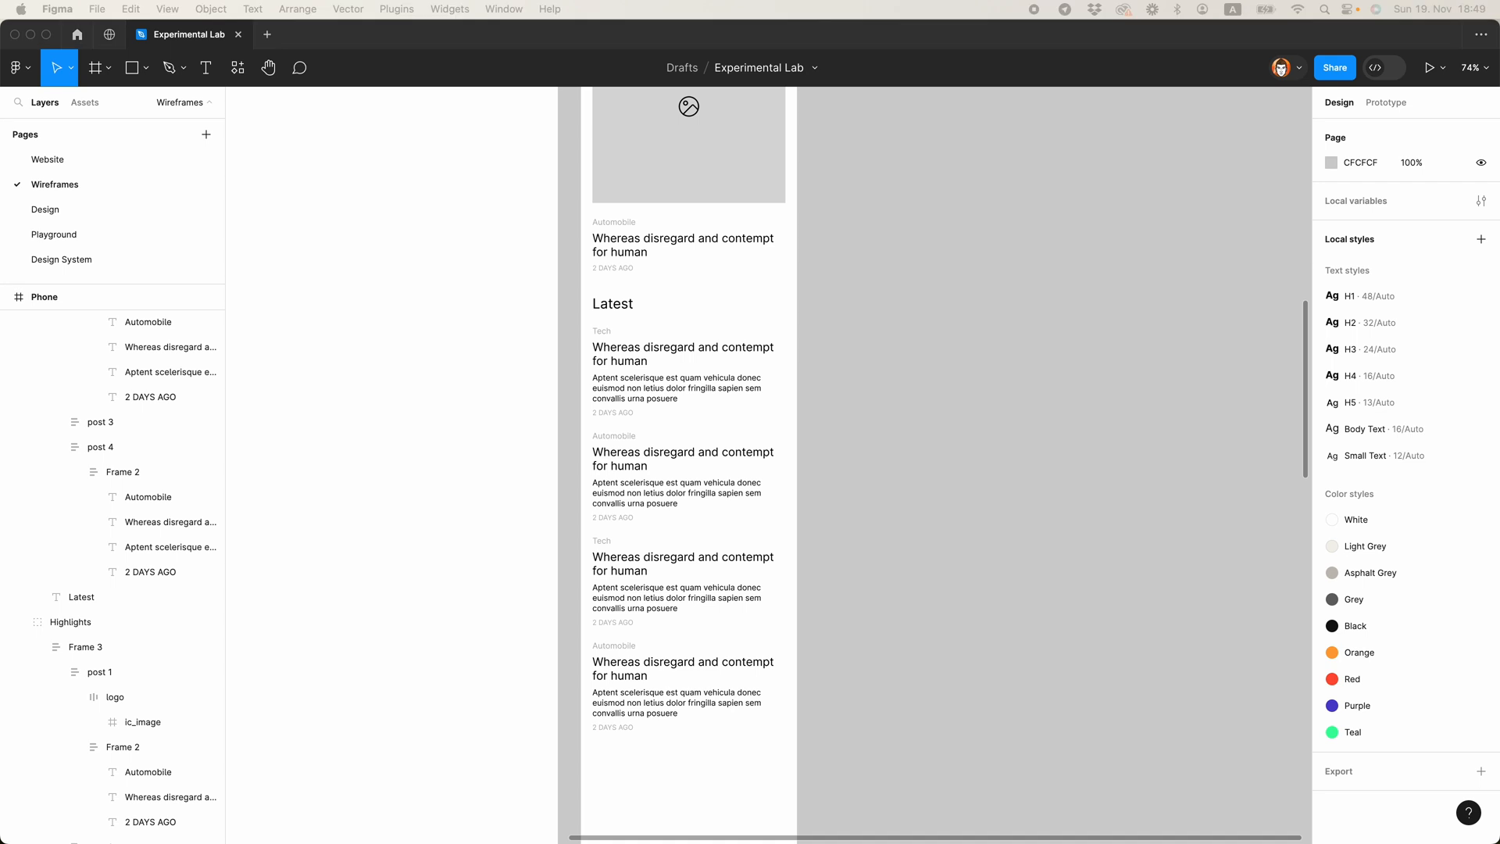
Step: Replace the descriptions of the second and fourth Latest posts with the sample text starting "Purus metus phasellus dolor massa urna nostra"
triple_click(670, 494)
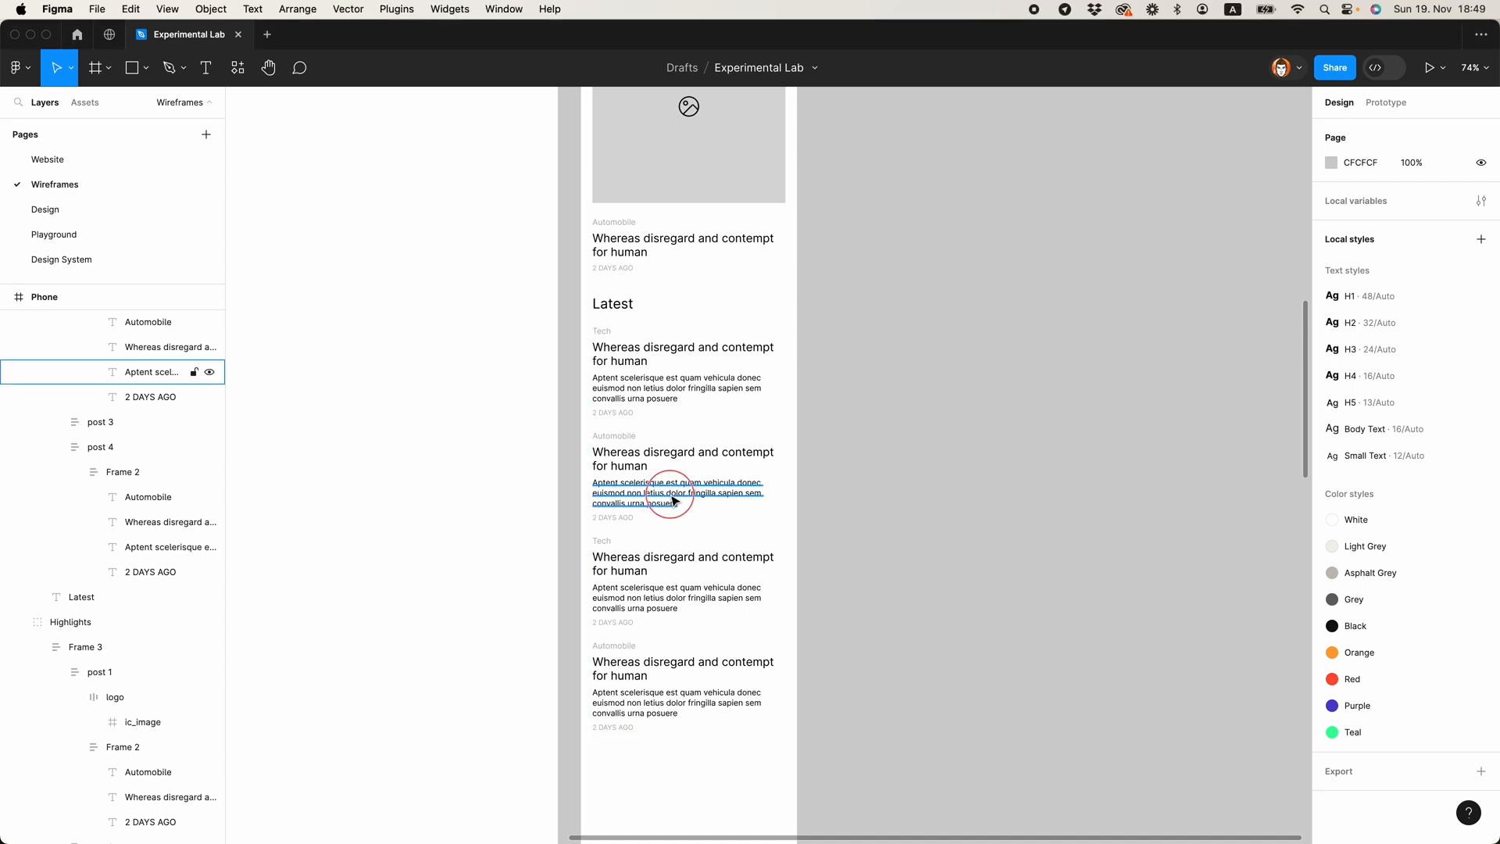
text(Purus metus phasellus dolor massa urna nostra platea ex eleifend nec facilisi lacus potenti mauris aptent ad fames elit in pretium litora morbi donec)
triple_click(628, 693)
text(Purus metus phasellus dolor massa urna nostra platea ex eleifend nec facilisi lacus potenti mauris aptent ad fames elit in pretium litora morbi donec)
key(Escape)
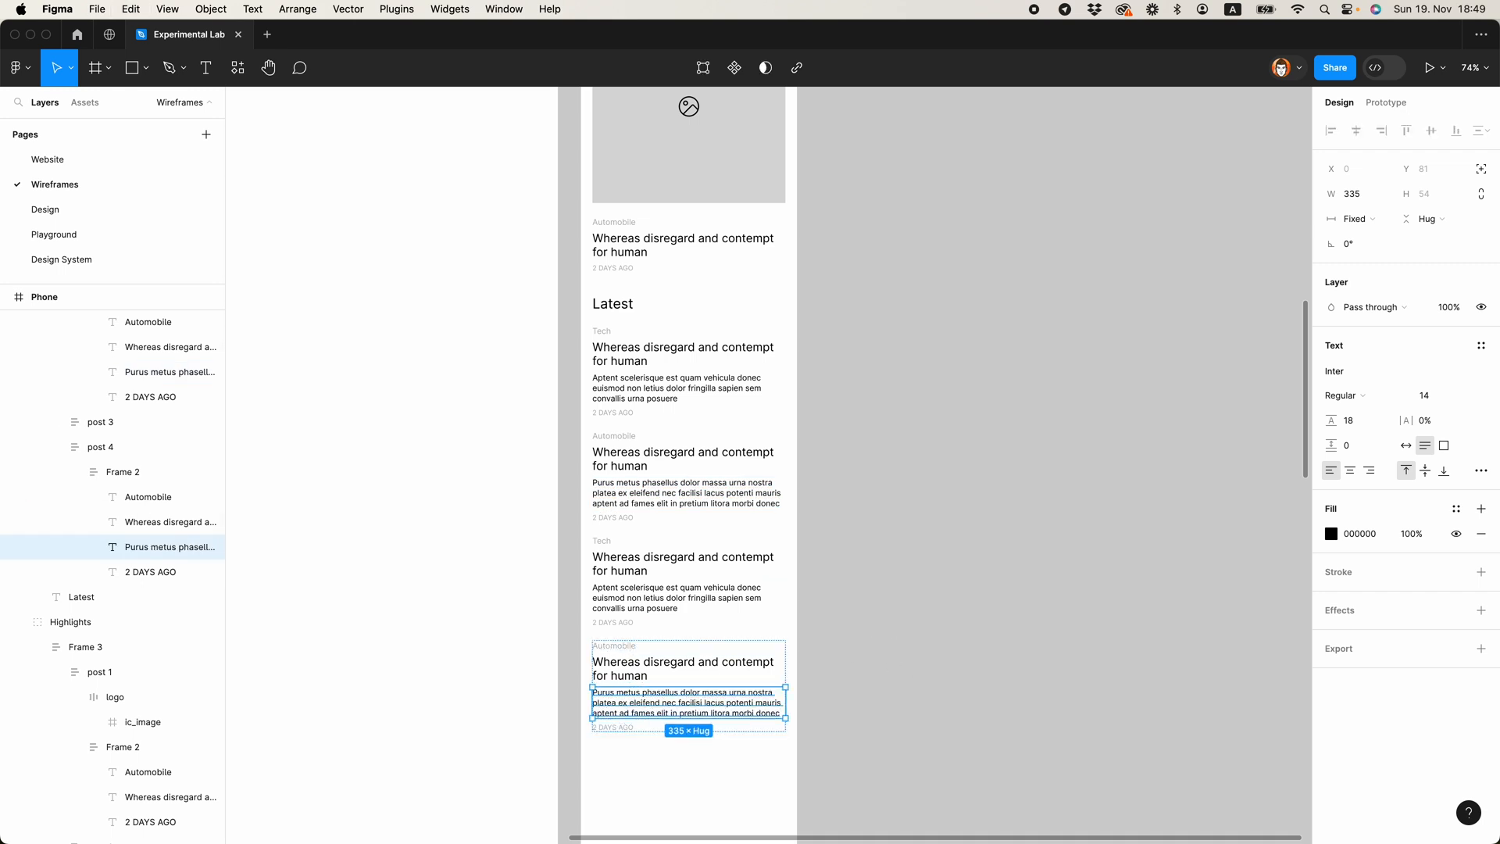
Step: Replace the second Latest post's title with "Ad aliquam bibendum primis velit pellentesque phasellus sollicitudin" and the third's with "Primis velit pellentesque phasellus"
triple_click(672, 459)
text(Ad aliquam bibendum primis velit pellentesque phasellus sollicitudin)
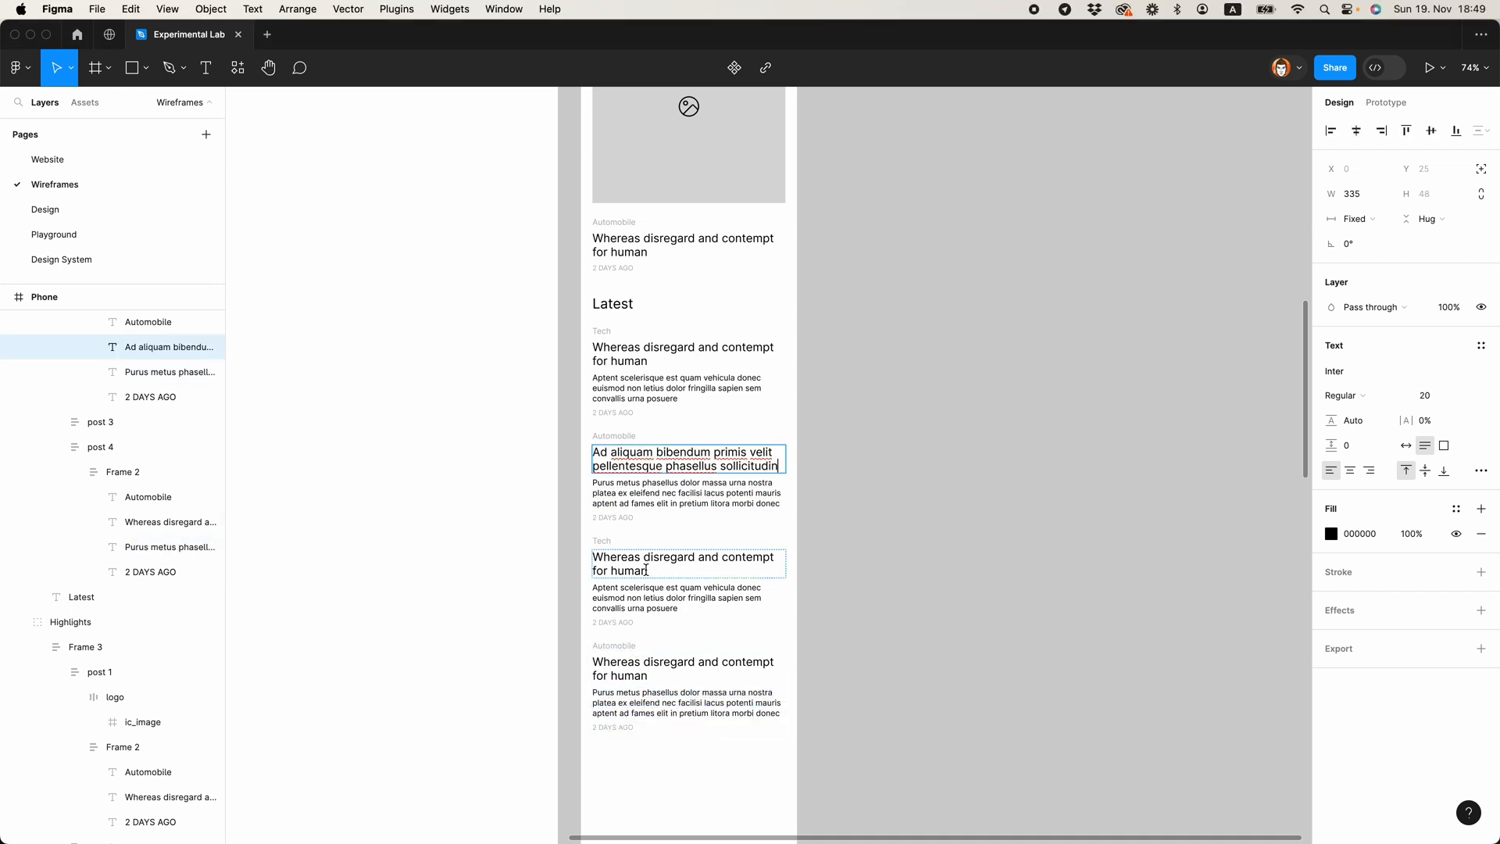
triple_click(634, 568)
text(Ad aliquam bibendum primis velit pellentesque phasellus sollicitudin)
text(P)
click(881, 536)
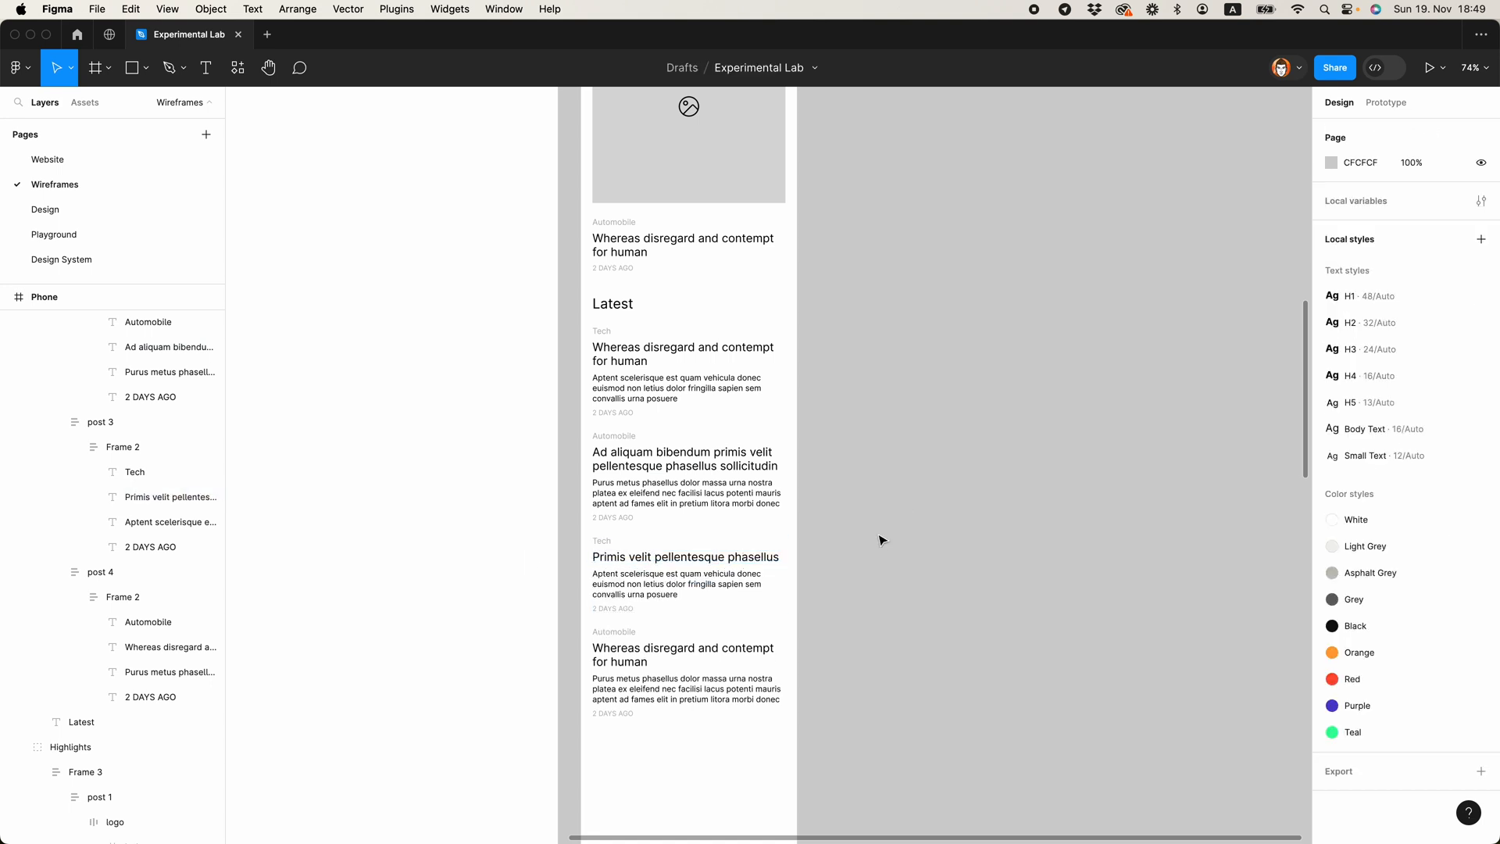
Step: Set the Latest and Highlights section headings to the Bold font weight
key(minus)
scroll(776, 519, down, 3)
super+click(709, 383)
scroll(750, 487, up, 5)
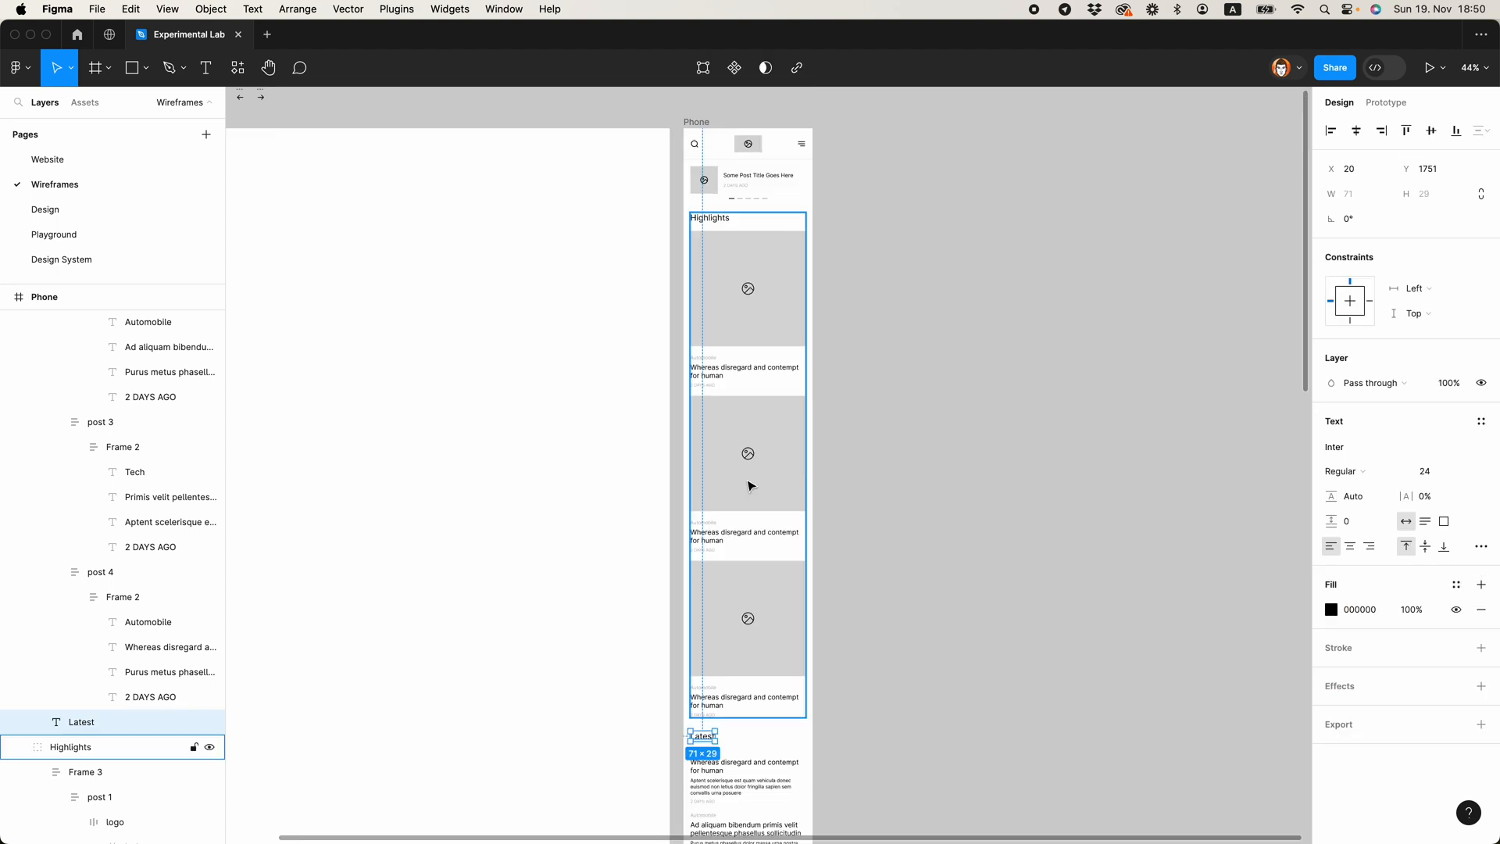
shift+super+click(722, 219)
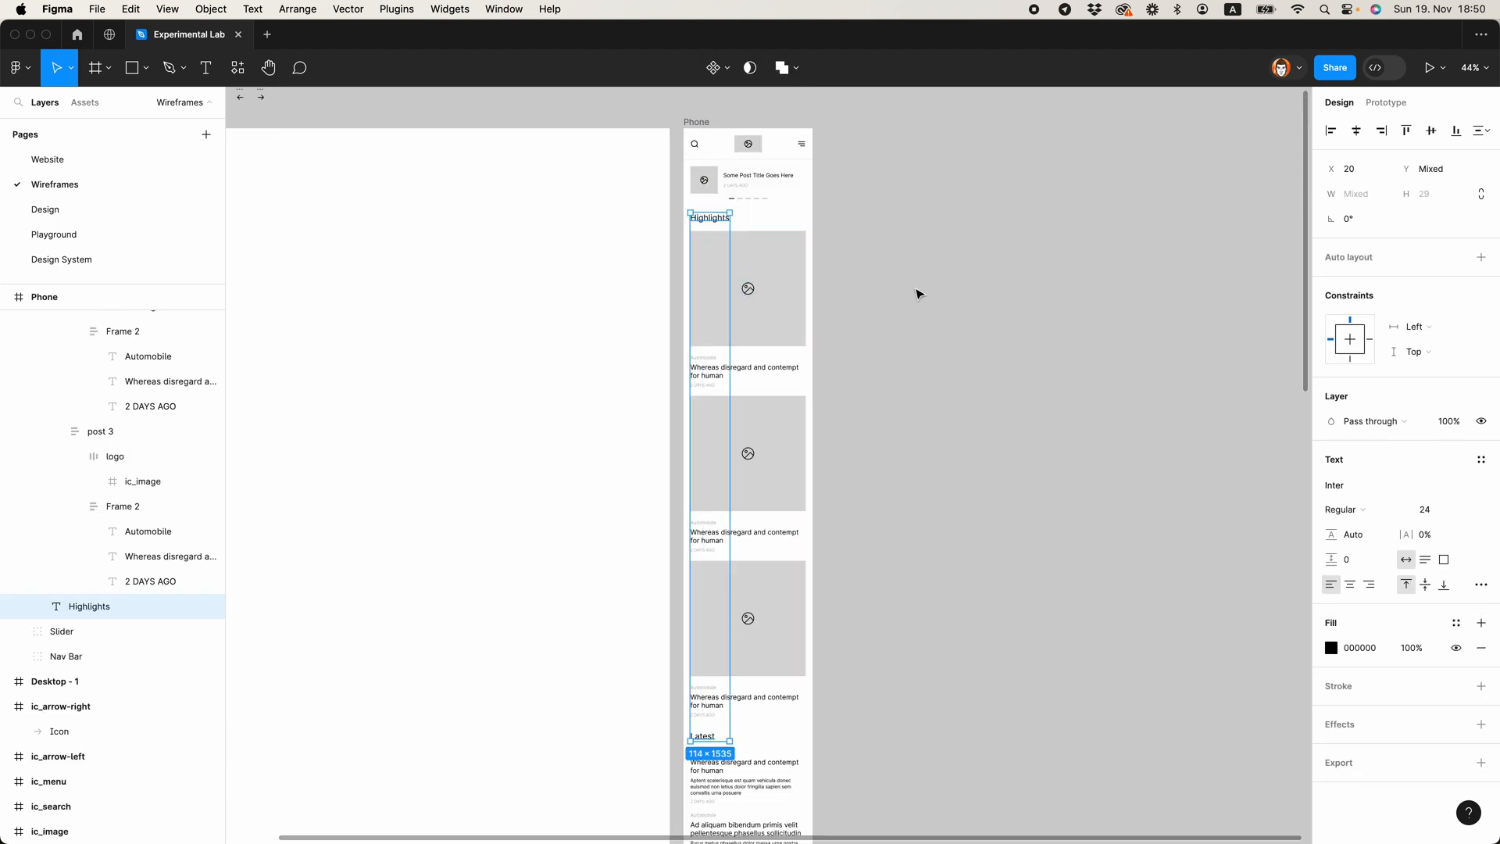
click(1393, 513)
click(1367, 582)
click(1125, 543)
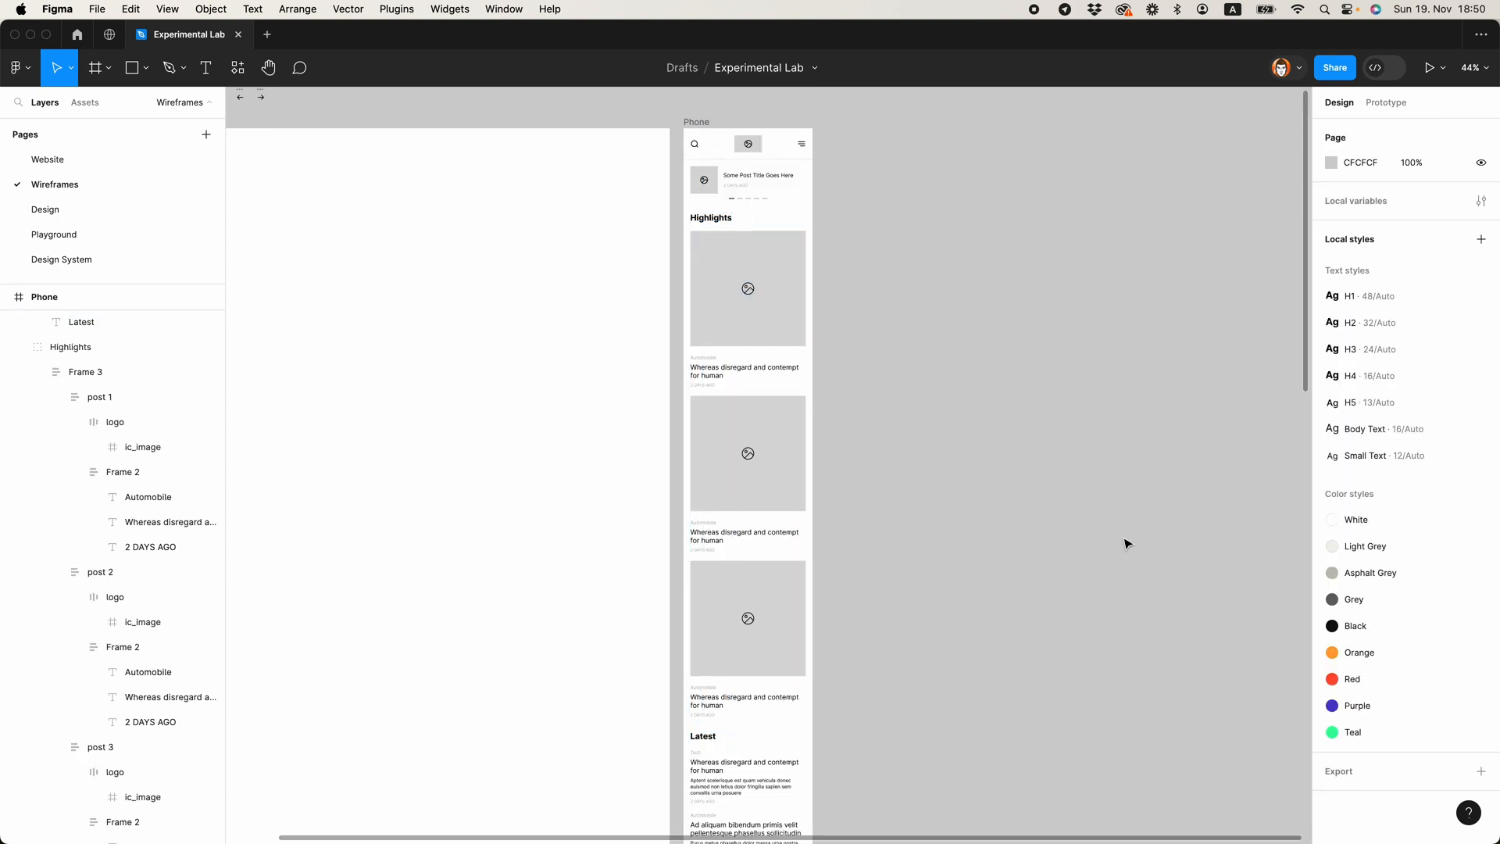
Step: Set the font size of the Highlights and Latest section headings to 28
scroll(860, 505, down, 5)
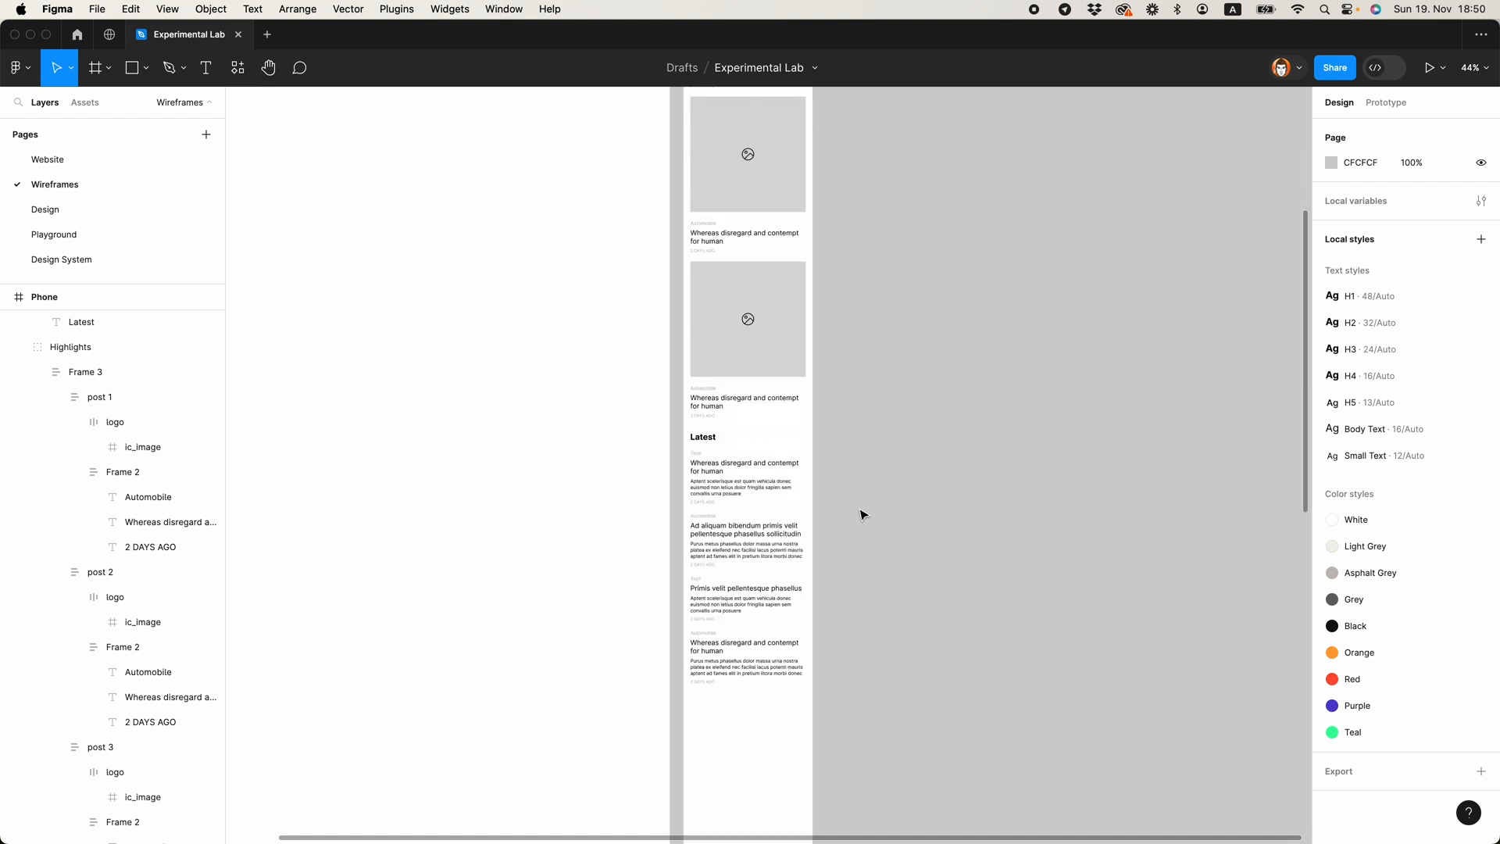
scroll(860, 509, up, 7)
scroll(719, 361, down, 1)
super+click(708, 305)
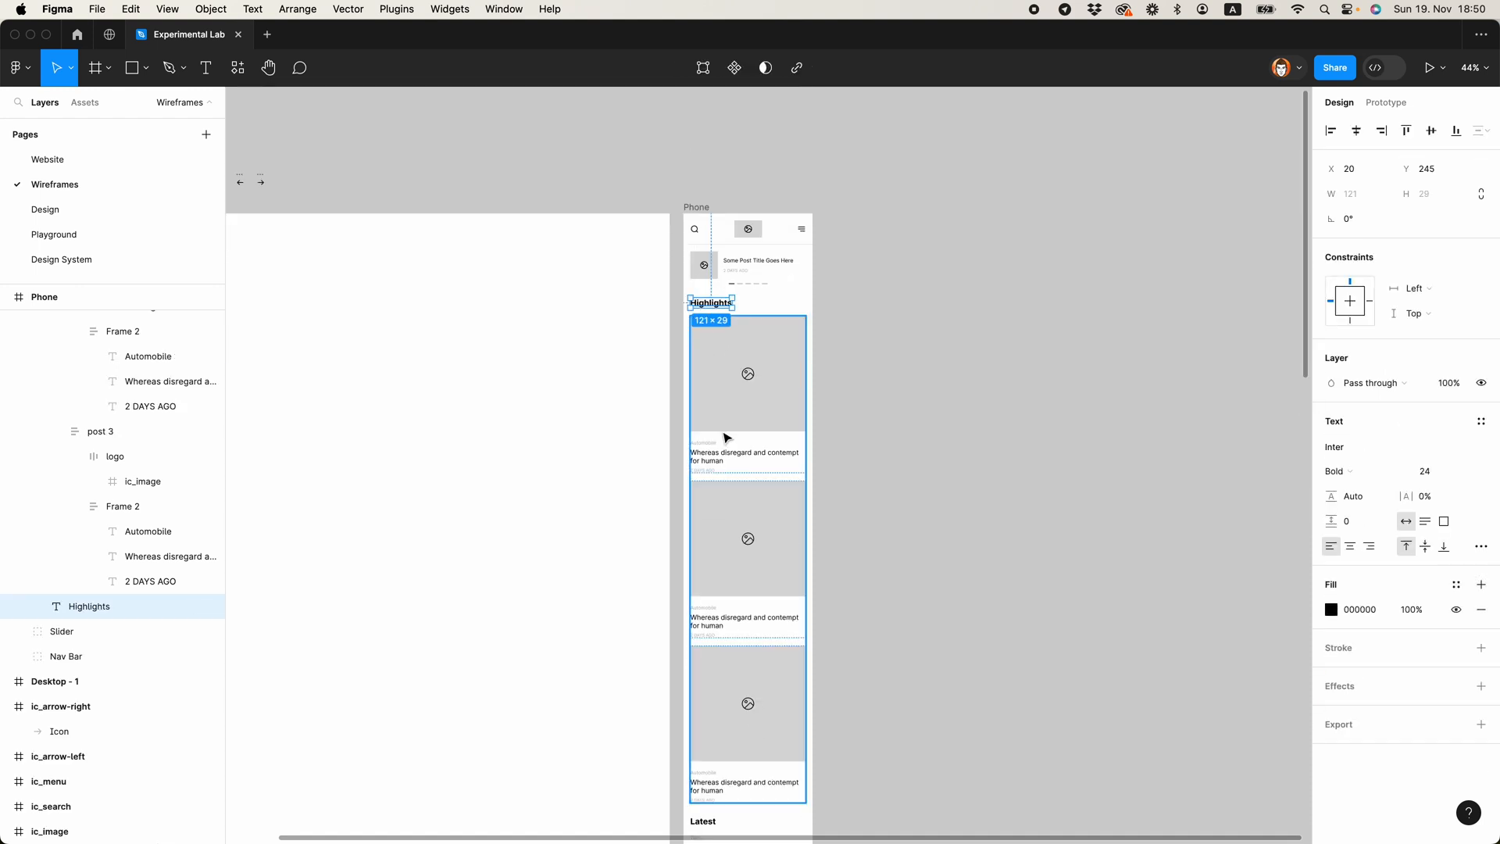
scroll(725, 469, down, 4)
shift+super+click(709, 663)
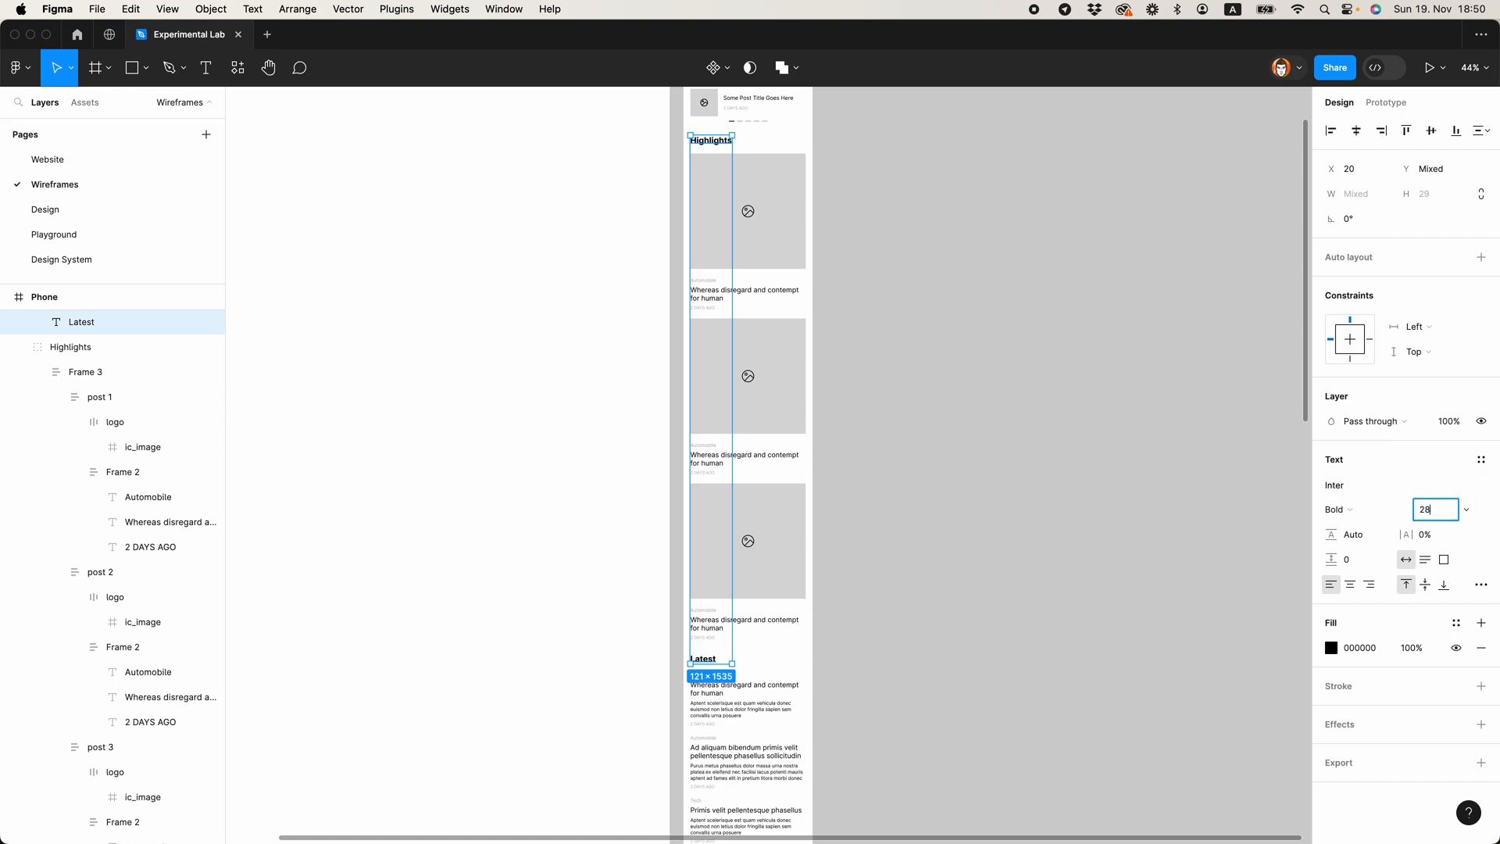
text(28)
key(Return)
click(1038, 552)
Step: Try to add another section by duplicating the Latest group 65 px below it and retitling the copy "Categories"
scroll(826, 390, up, 3)
scroll(827, 274, down, 5)
scroll(867, 422, up, 4)
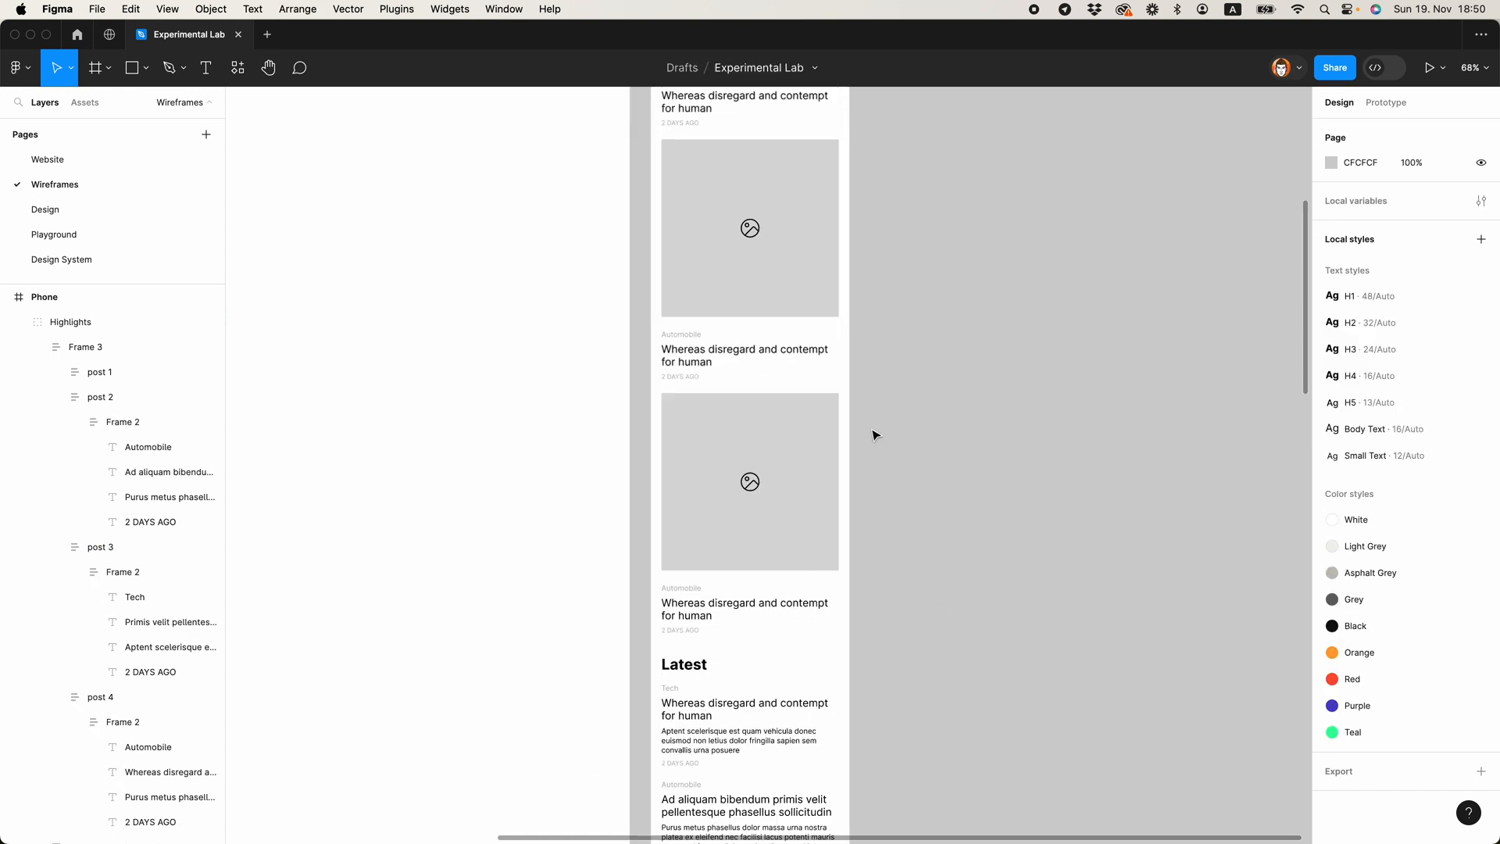
scroll(740, 425, down, 5)
click(739, 425)
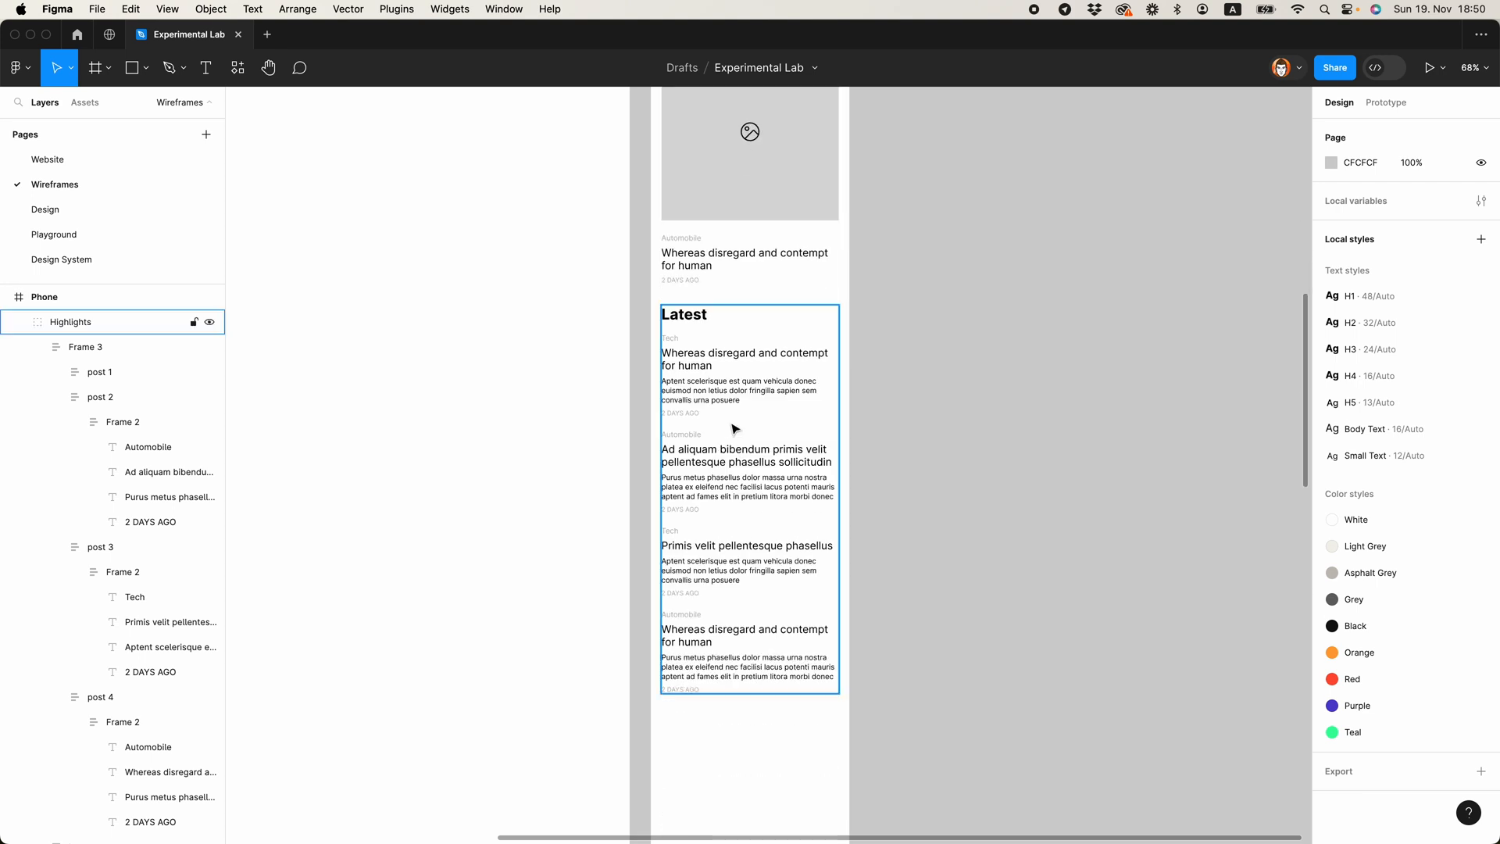
scroll(735, 422, down, 3)
scroll(698, 220, up, 2)
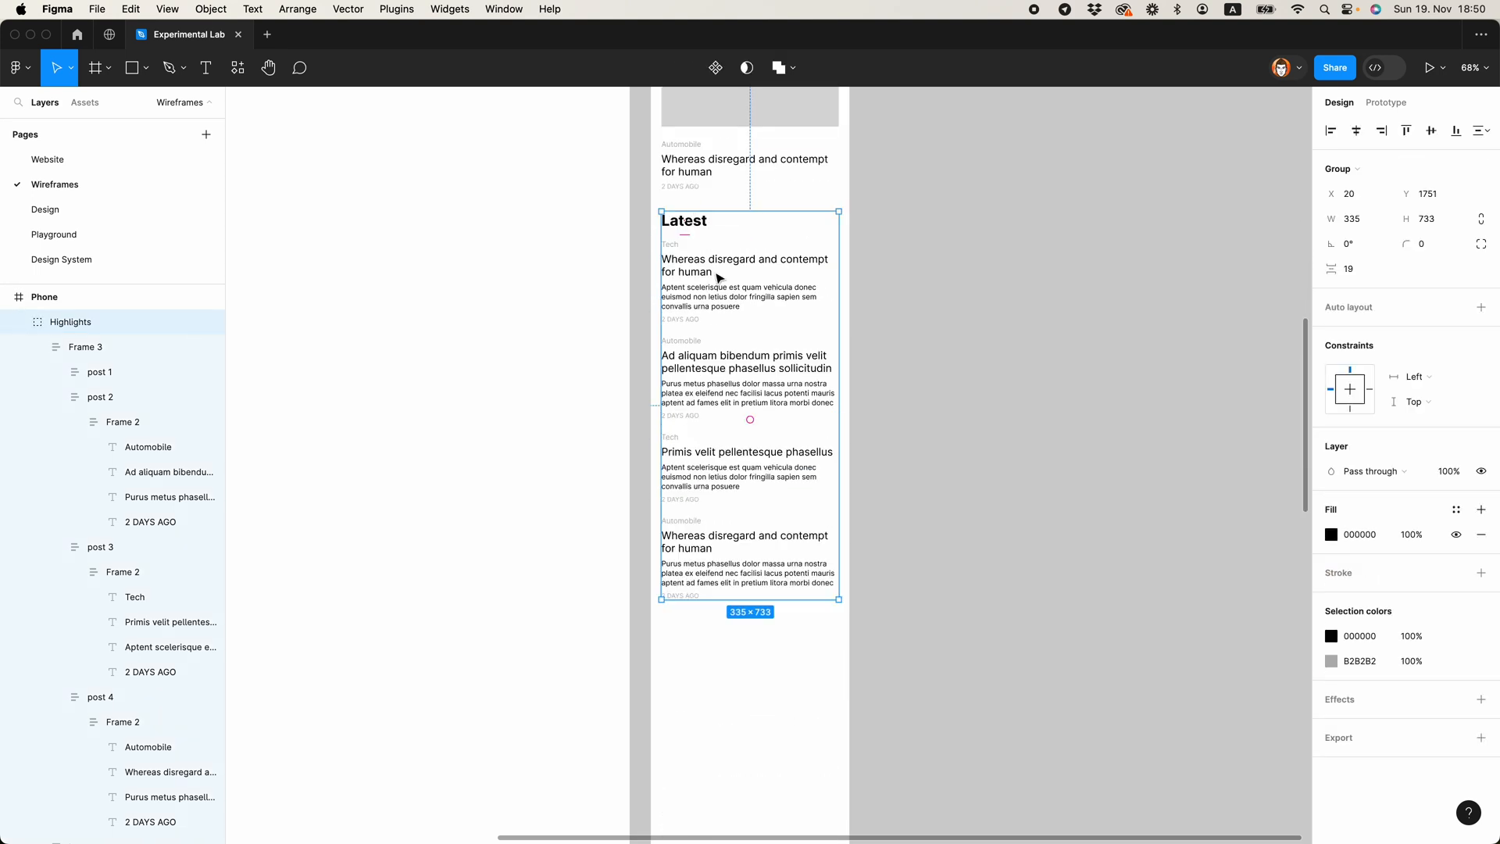
drag(725, 278, 723, 697)
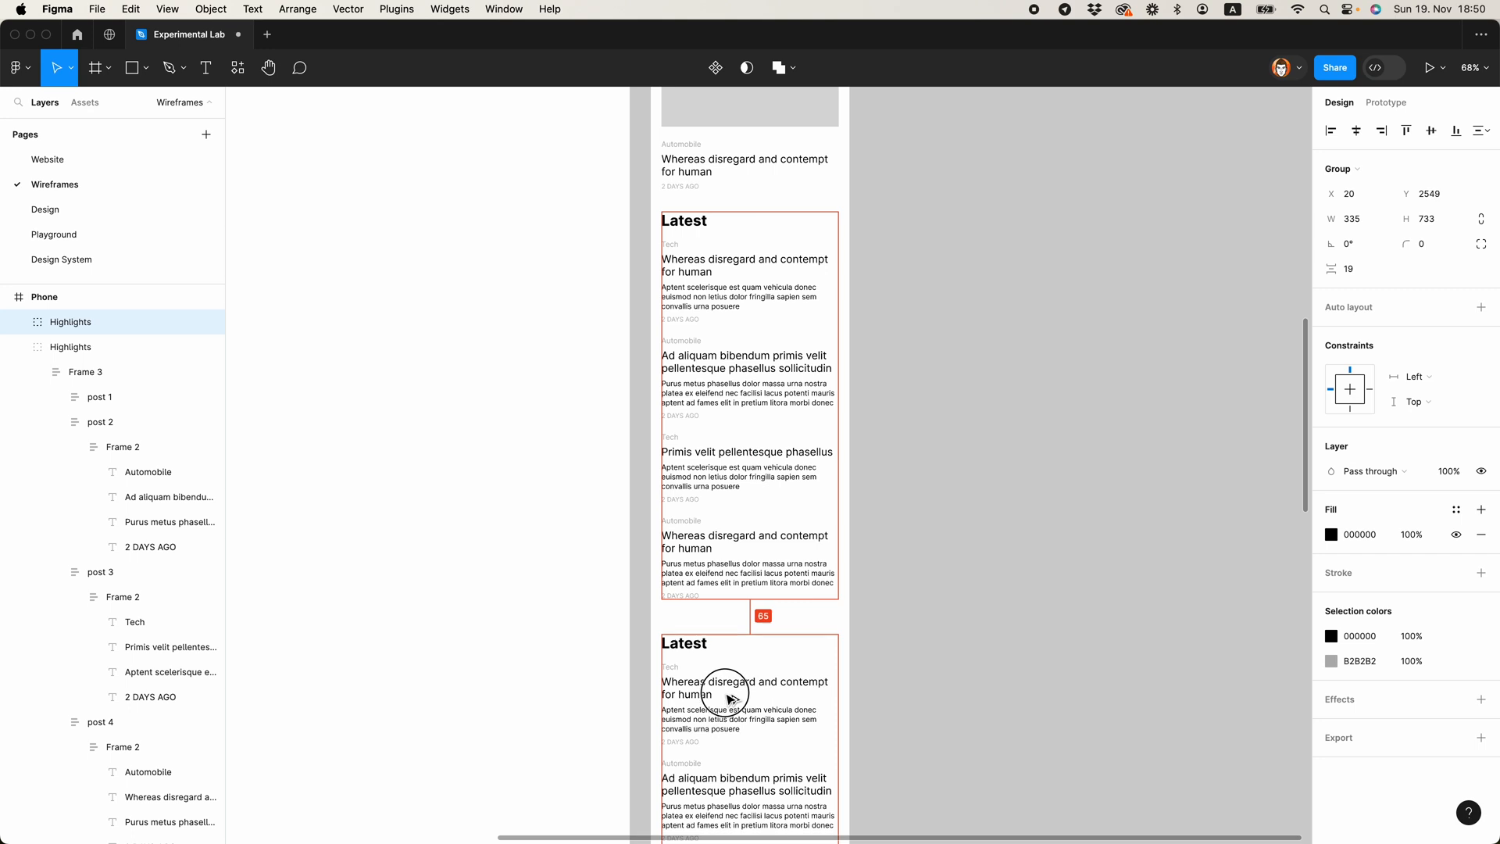
click(980, 651)
scroll(961, 650, down, 2)
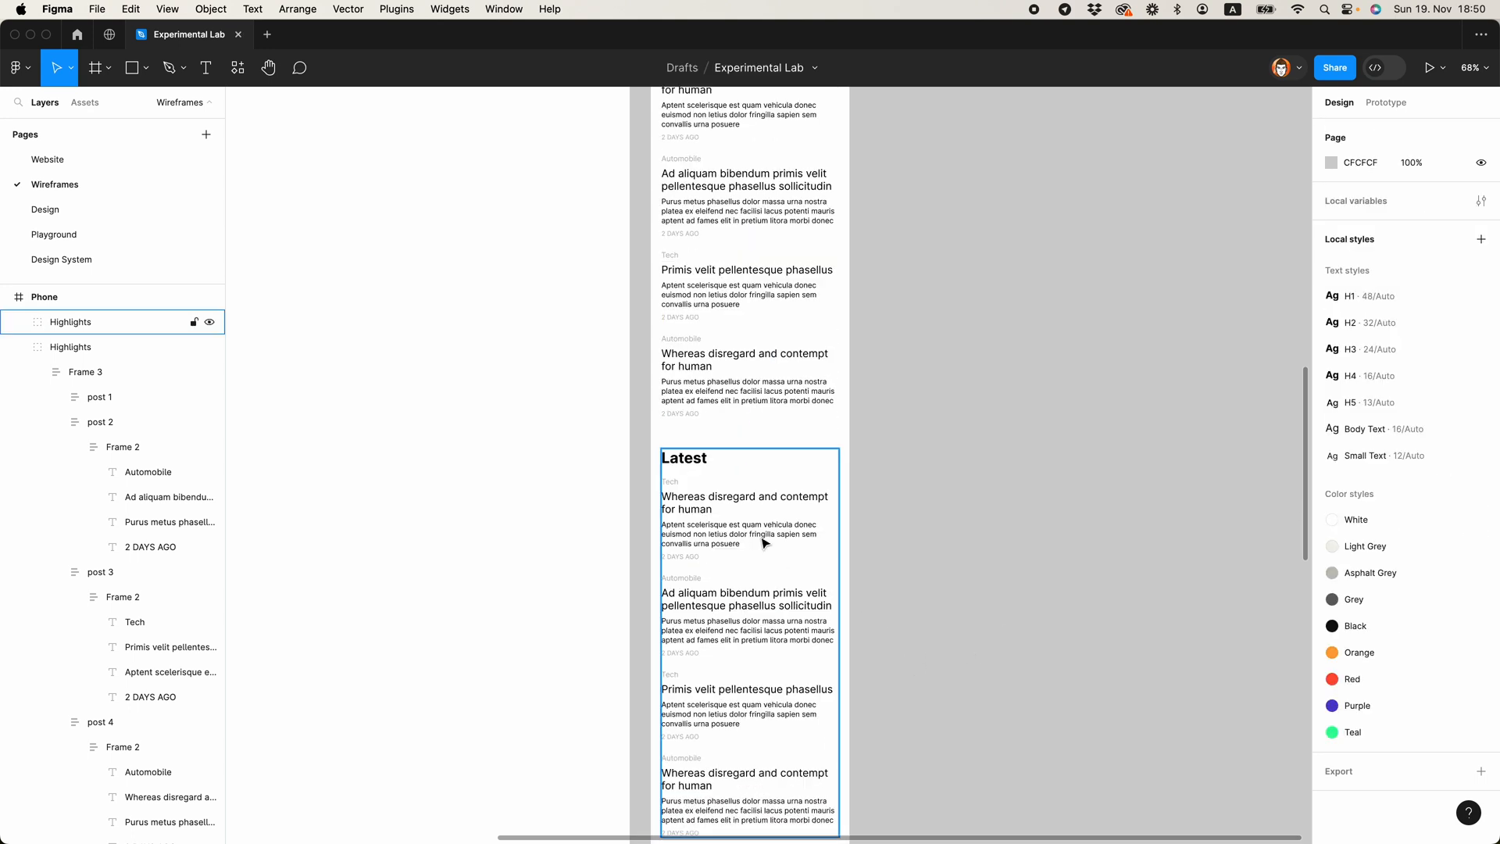
double_click(702, 465)
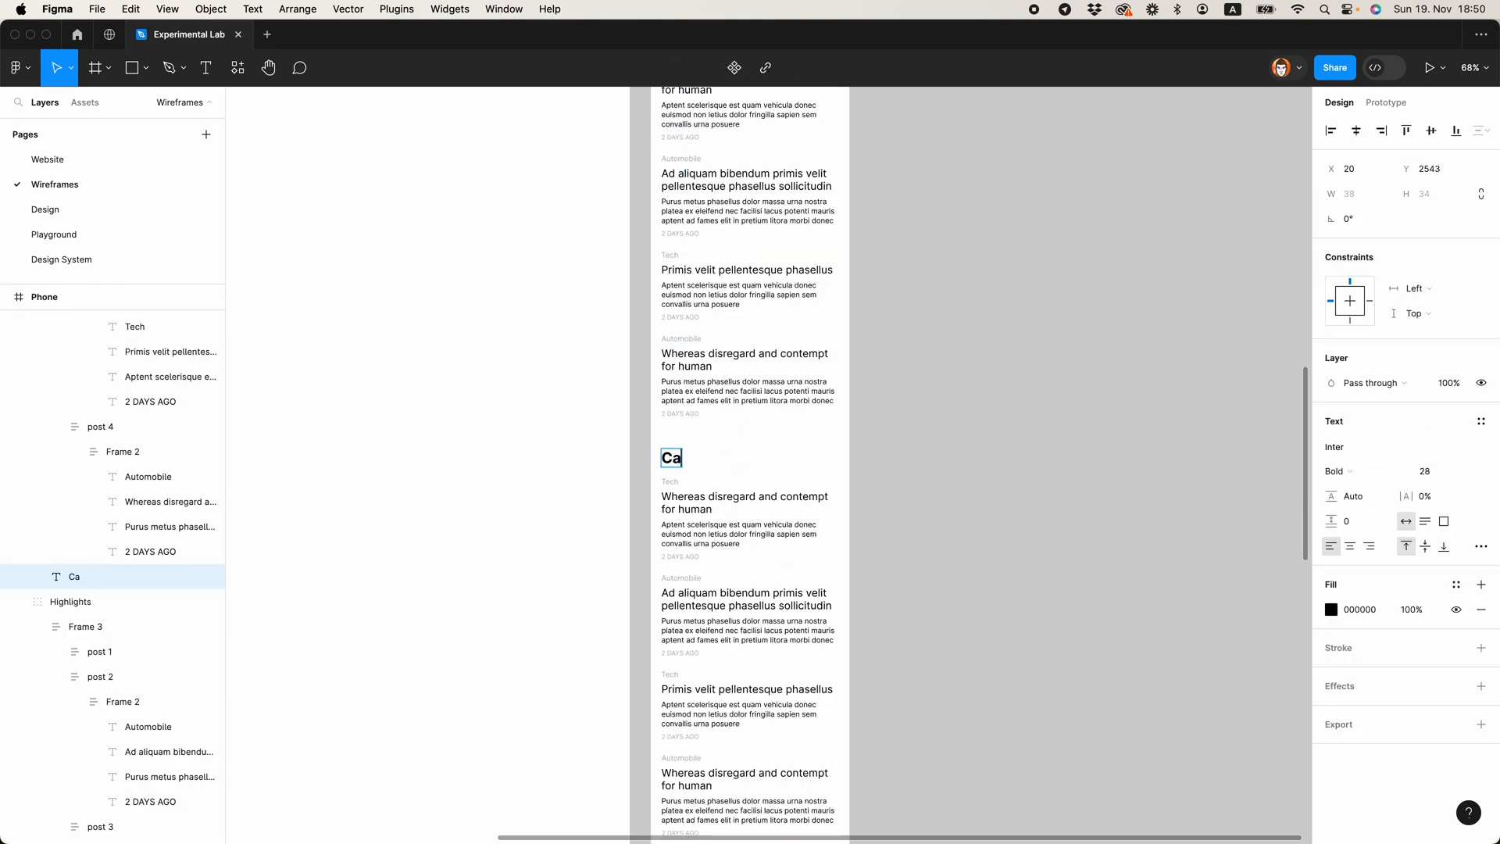
click(1078, 479)
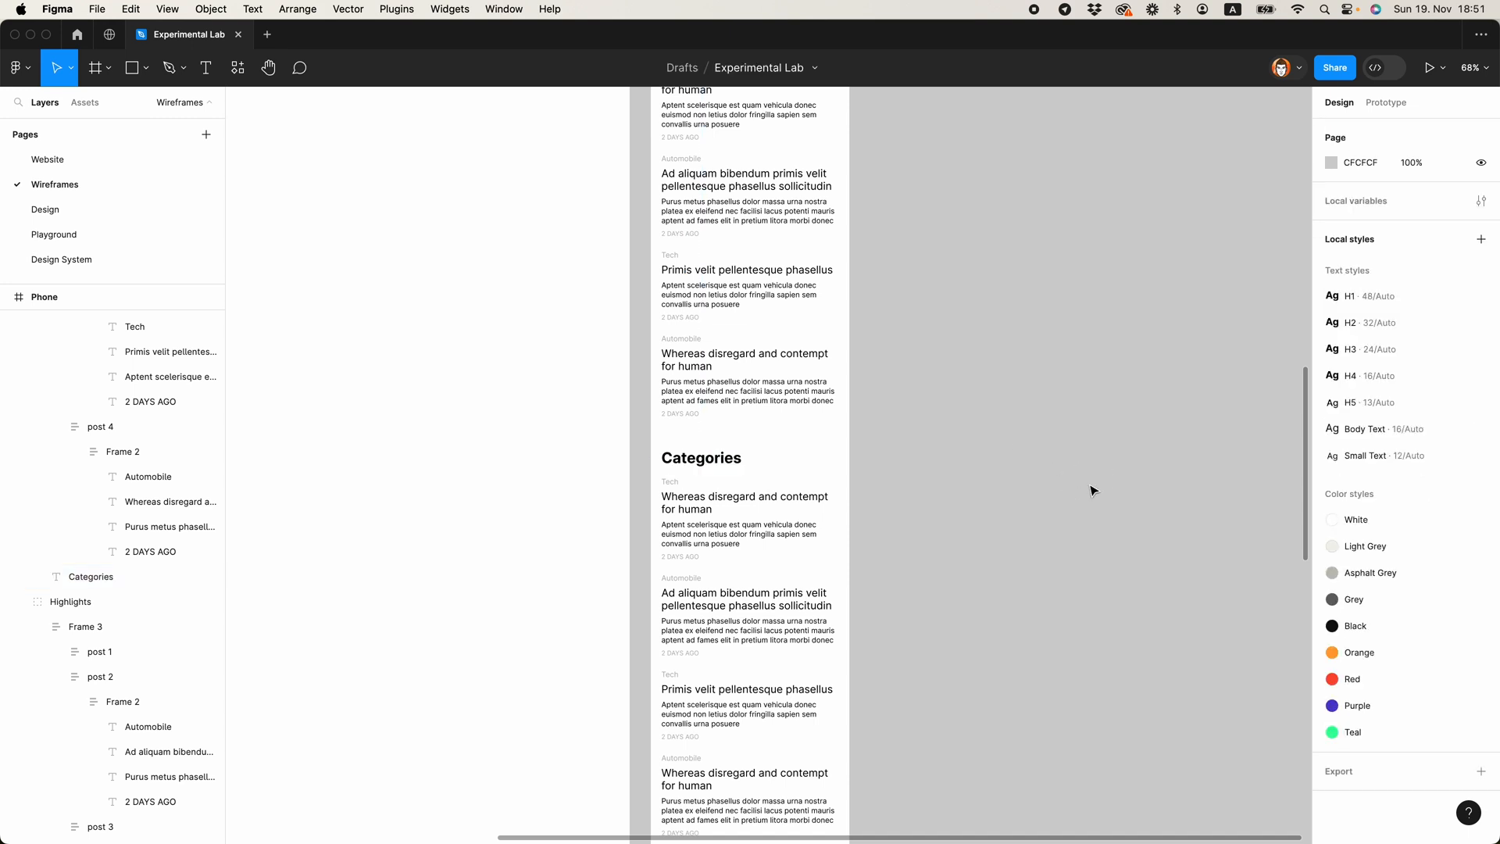
Step: Review the Phone wireframe from the navigation bar and slider down through the post sections
scroll(1090, 489, up, 6)
scroll(734, 450, up, 5)
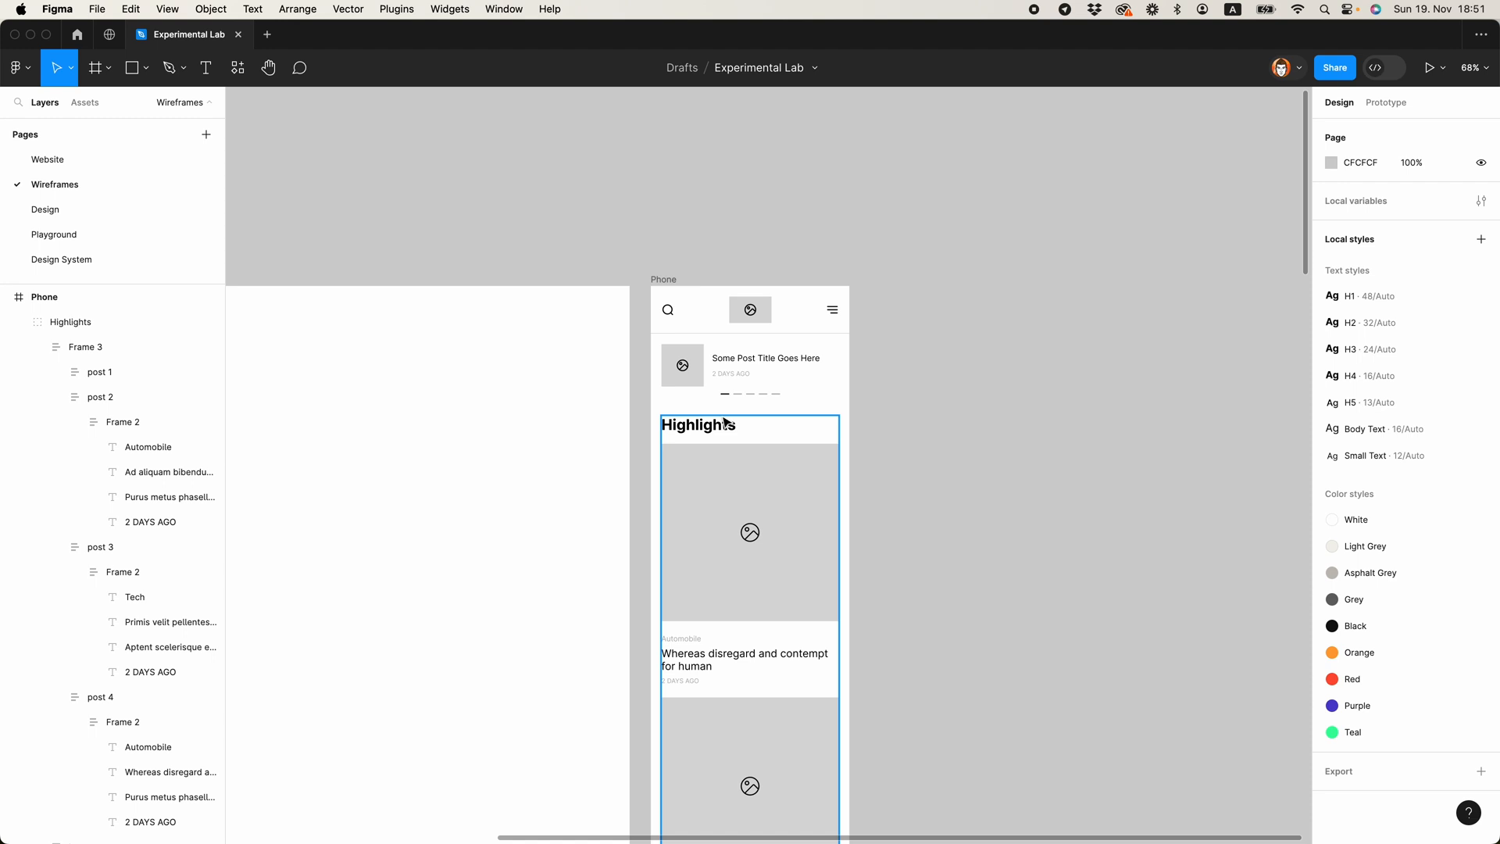
scroll(725, 423, up, 2)
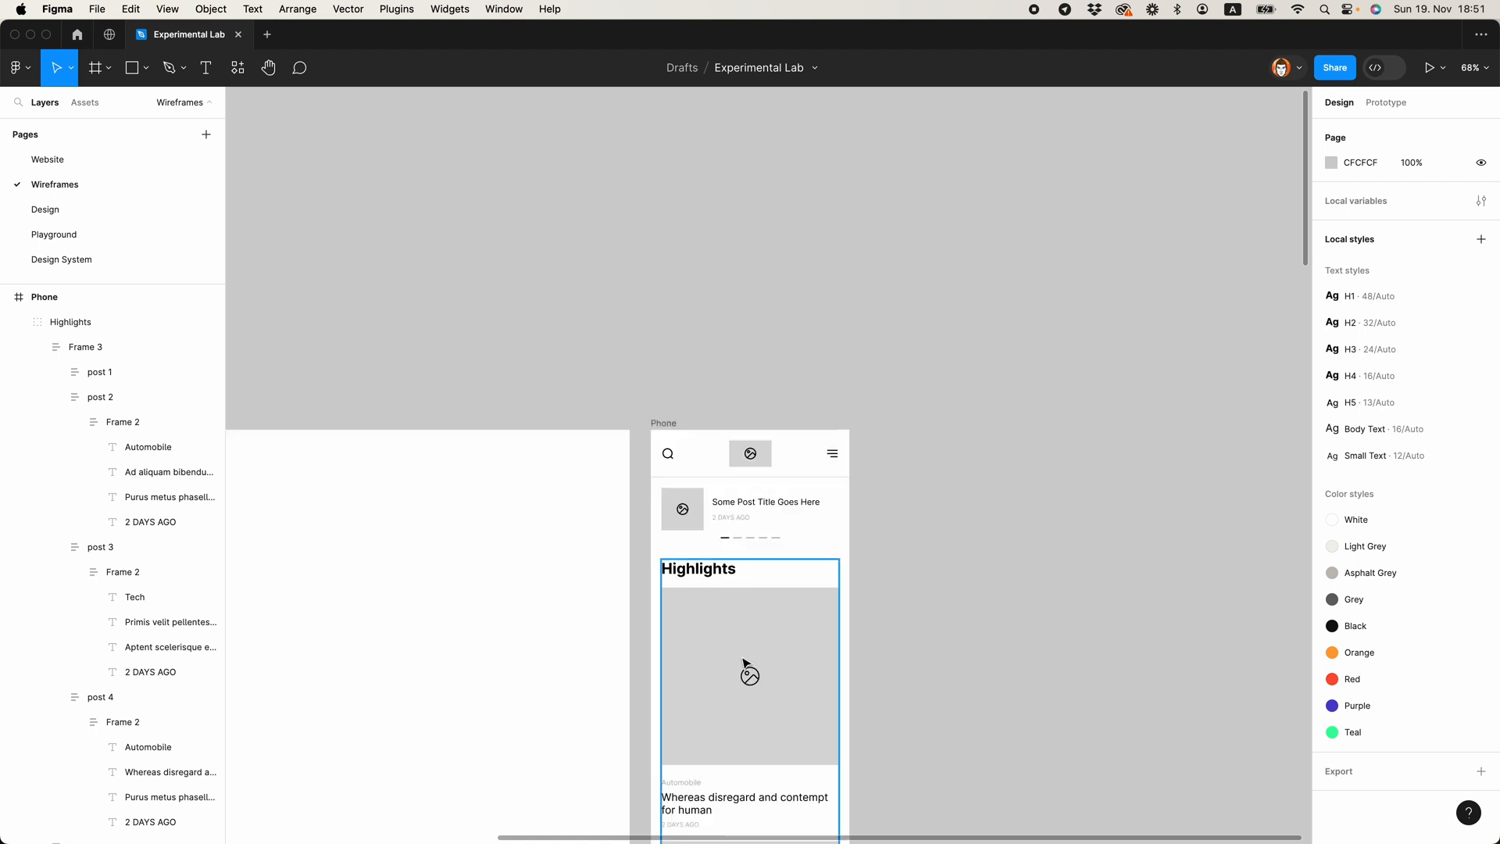
scroll(744, 664, down, 5)
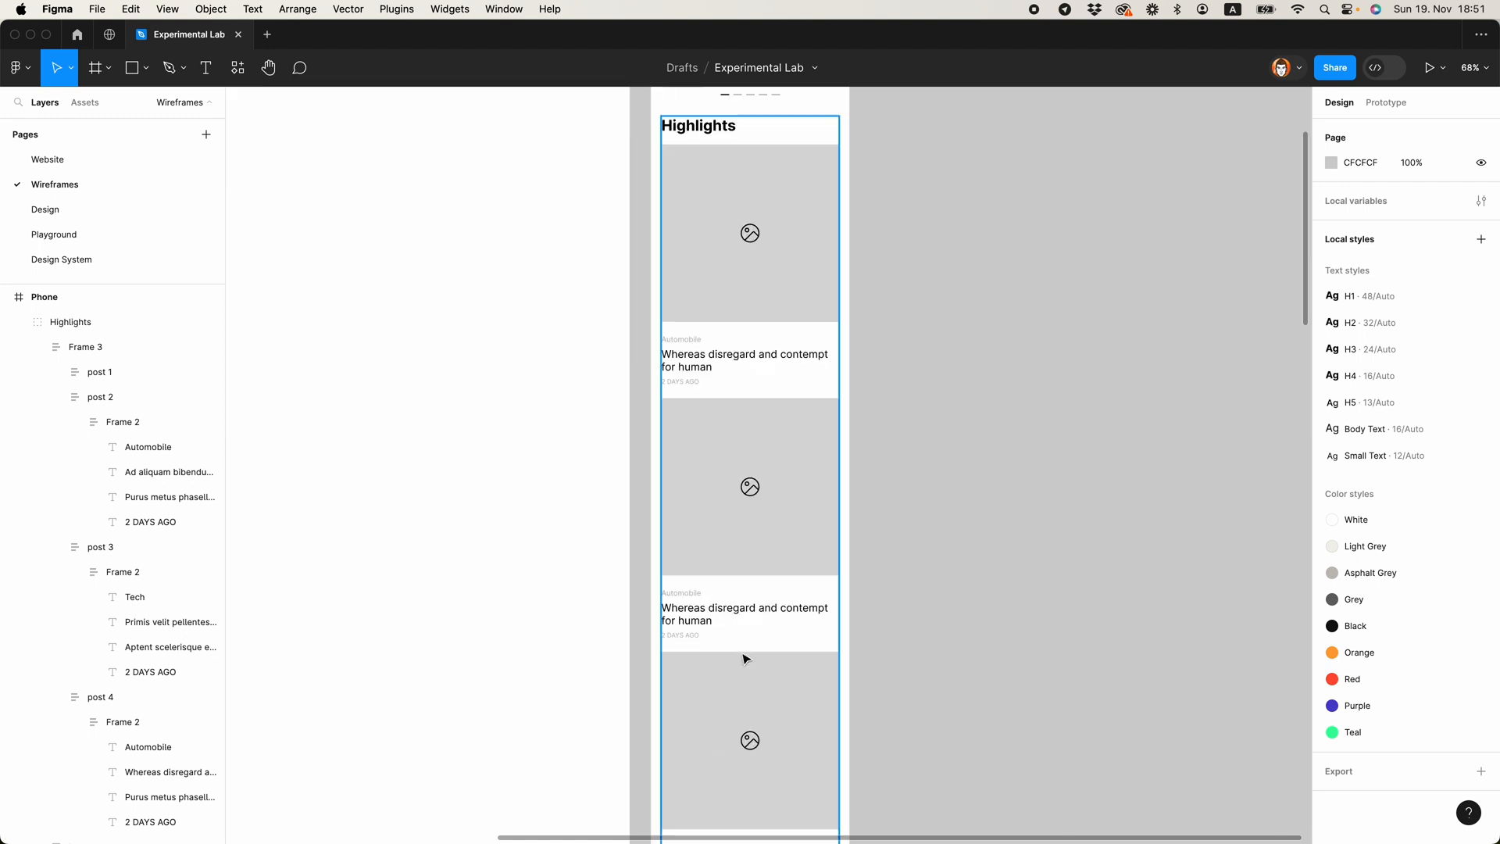
scroll(748, 632, down, 7)
scroll(735, 593, up, 11)
scroll(777, 519, down, 4)
scroll(777, 532, up, 3)
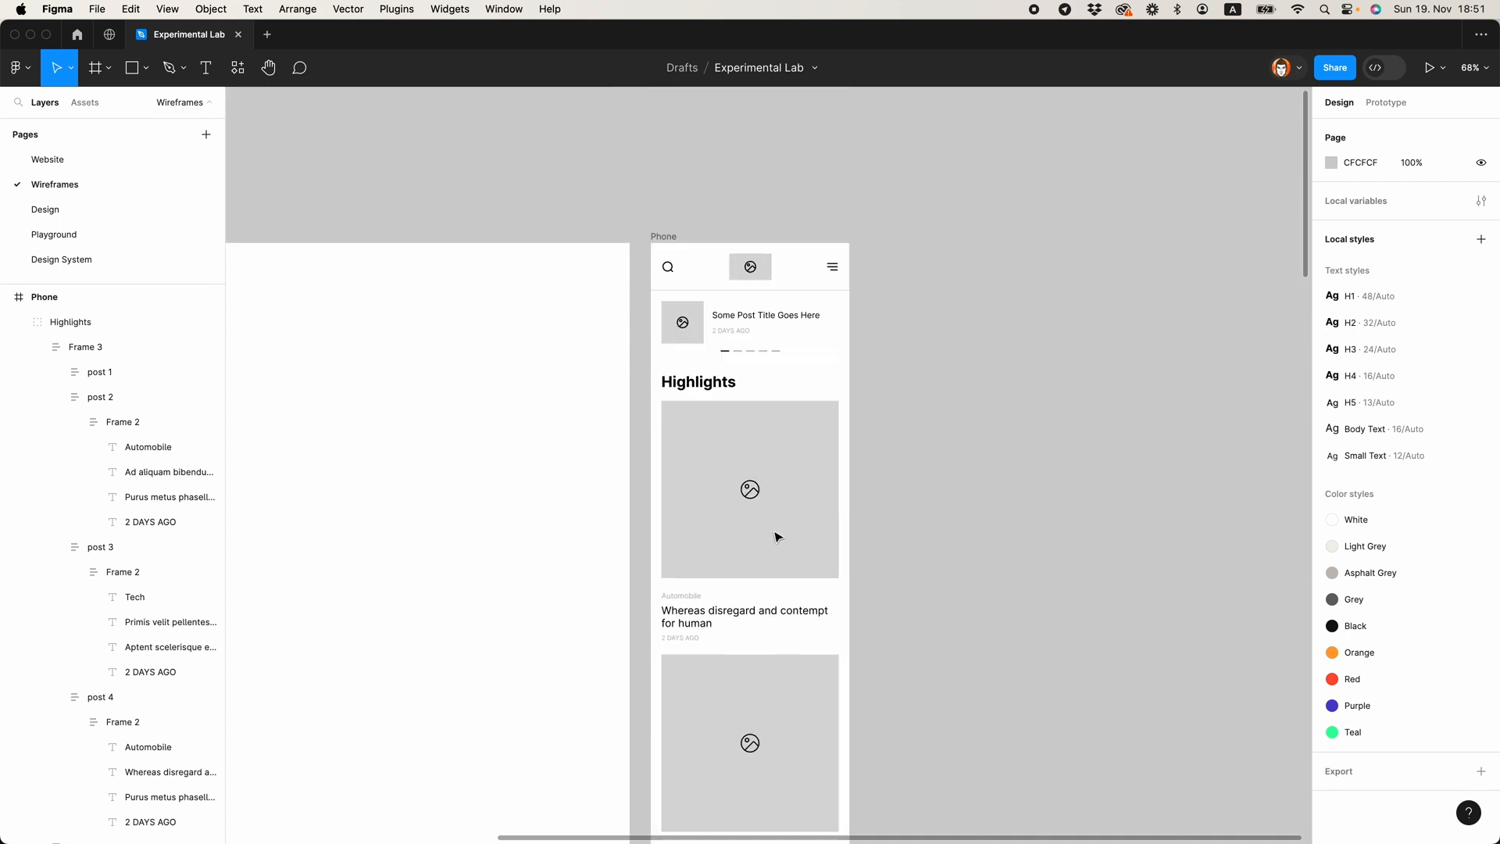
Step: Add a "show more" text label beside the Highlights heading
scroll(793, 391, up, 5)
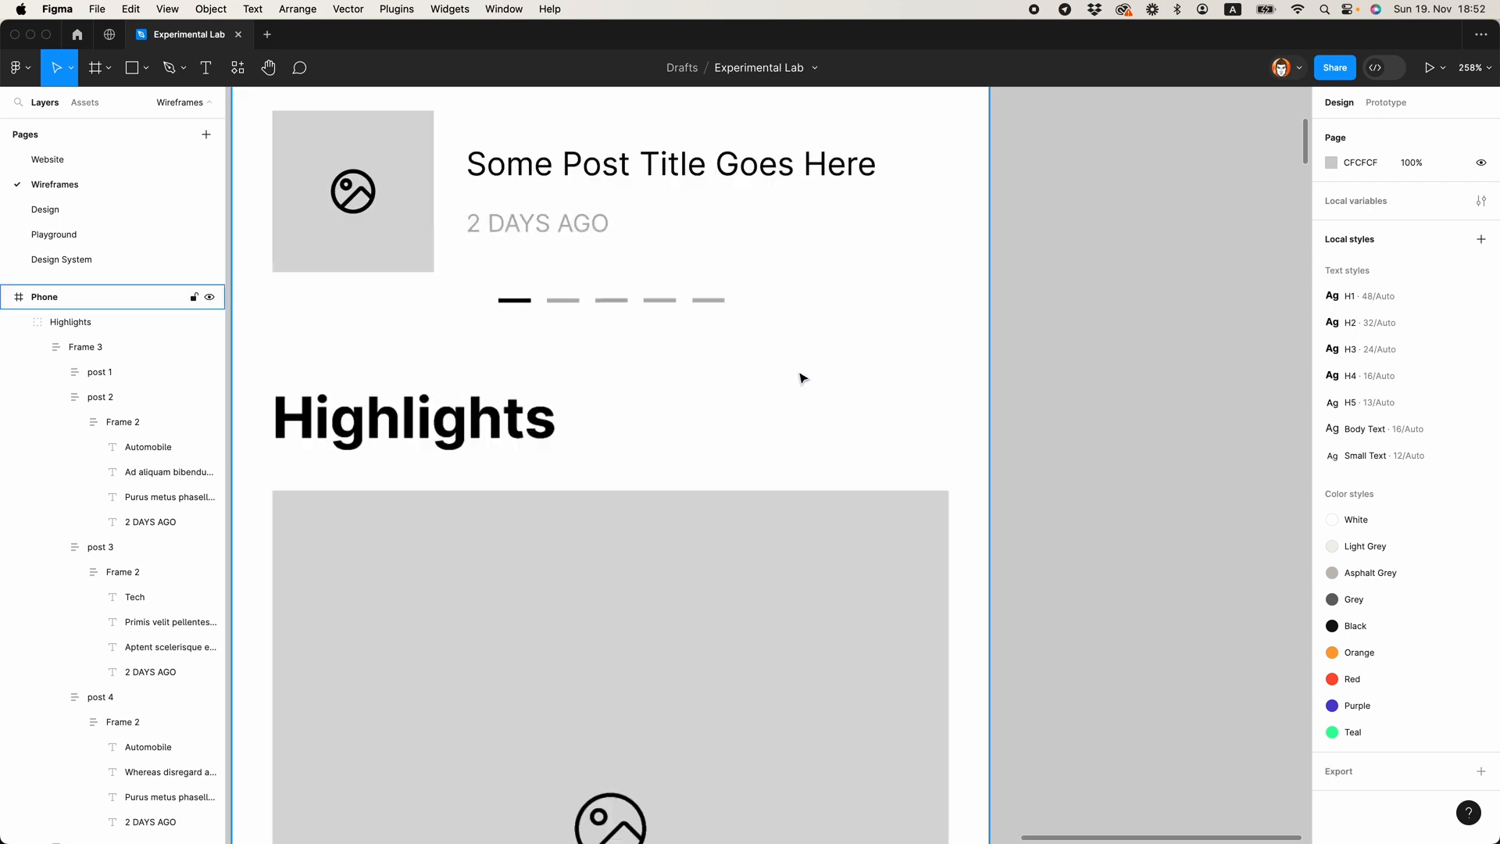
double_click(547, 418)
key(t)
click(704, 434)
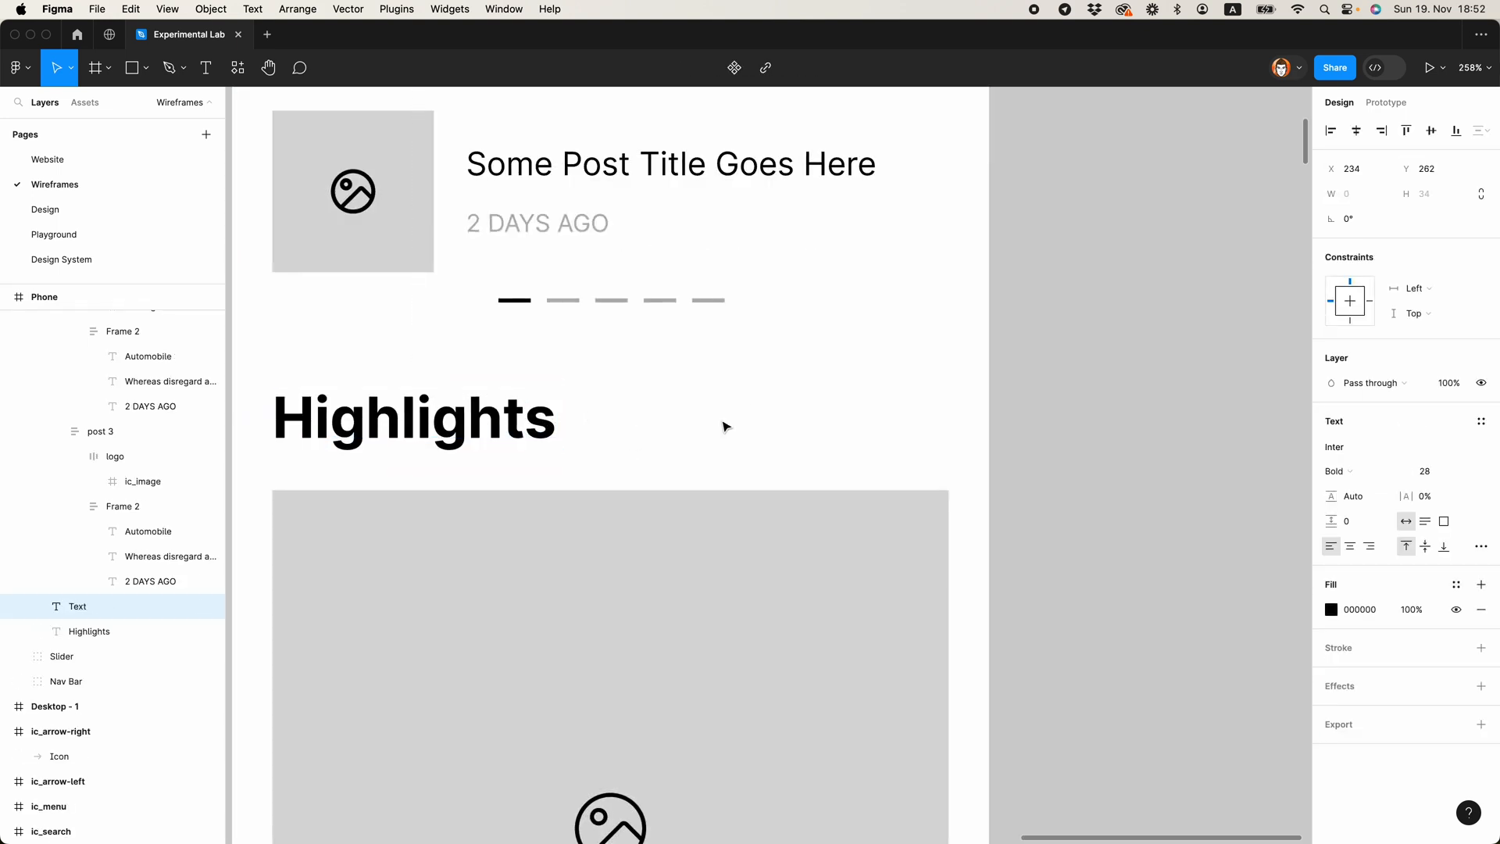
text(show more)
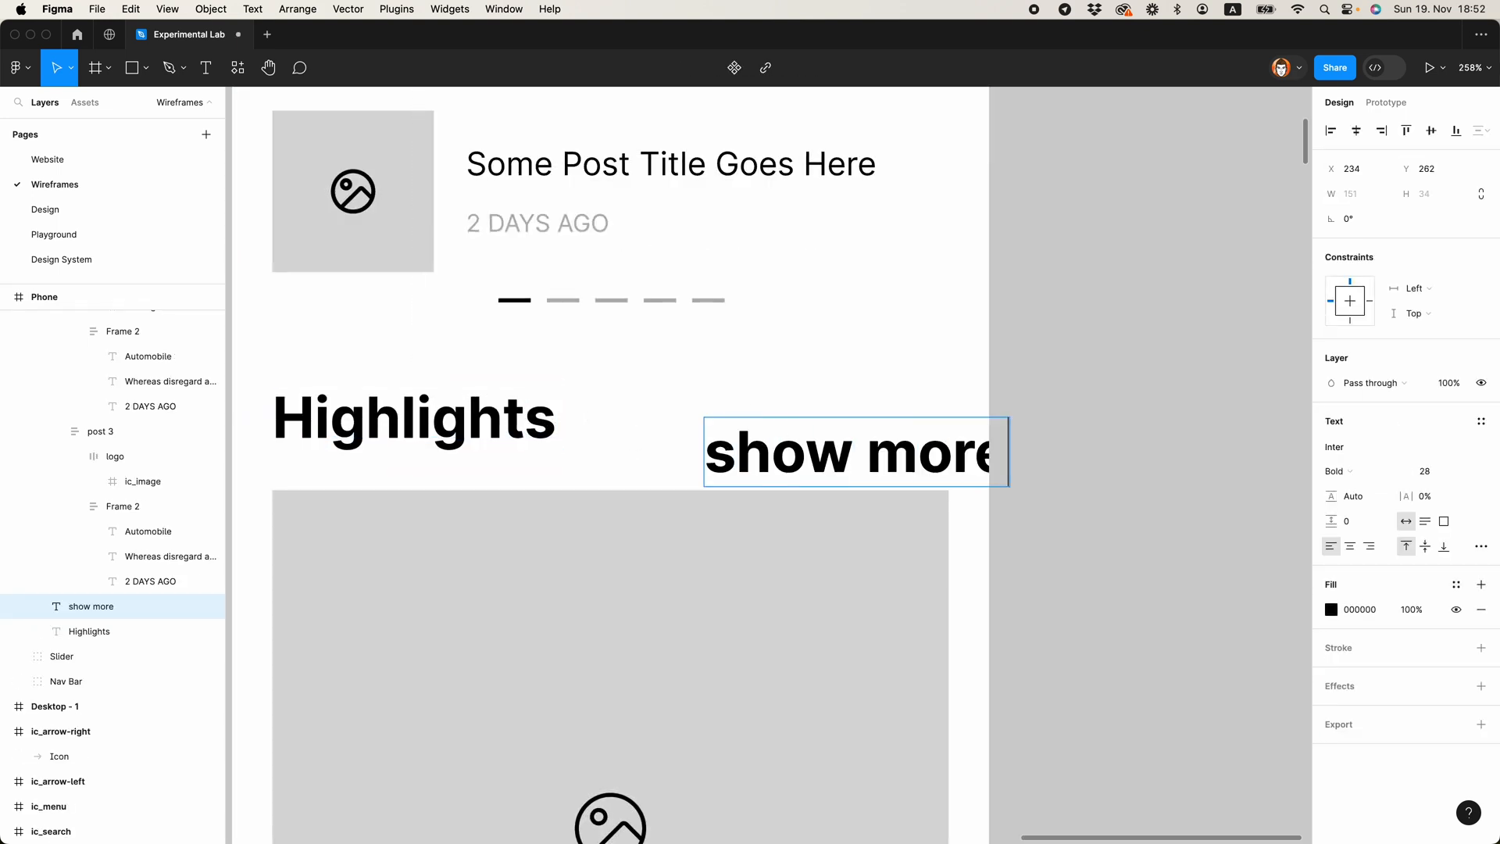
key(Escape)
Step: Apply the slider post title's text properties to "show more" and position the label at X 266, Y 253
super+click(828, 168)
key(super+alt+c)
super+click(798, 444)
key(super+alt+v)
drag(797, 440, 861, 425)
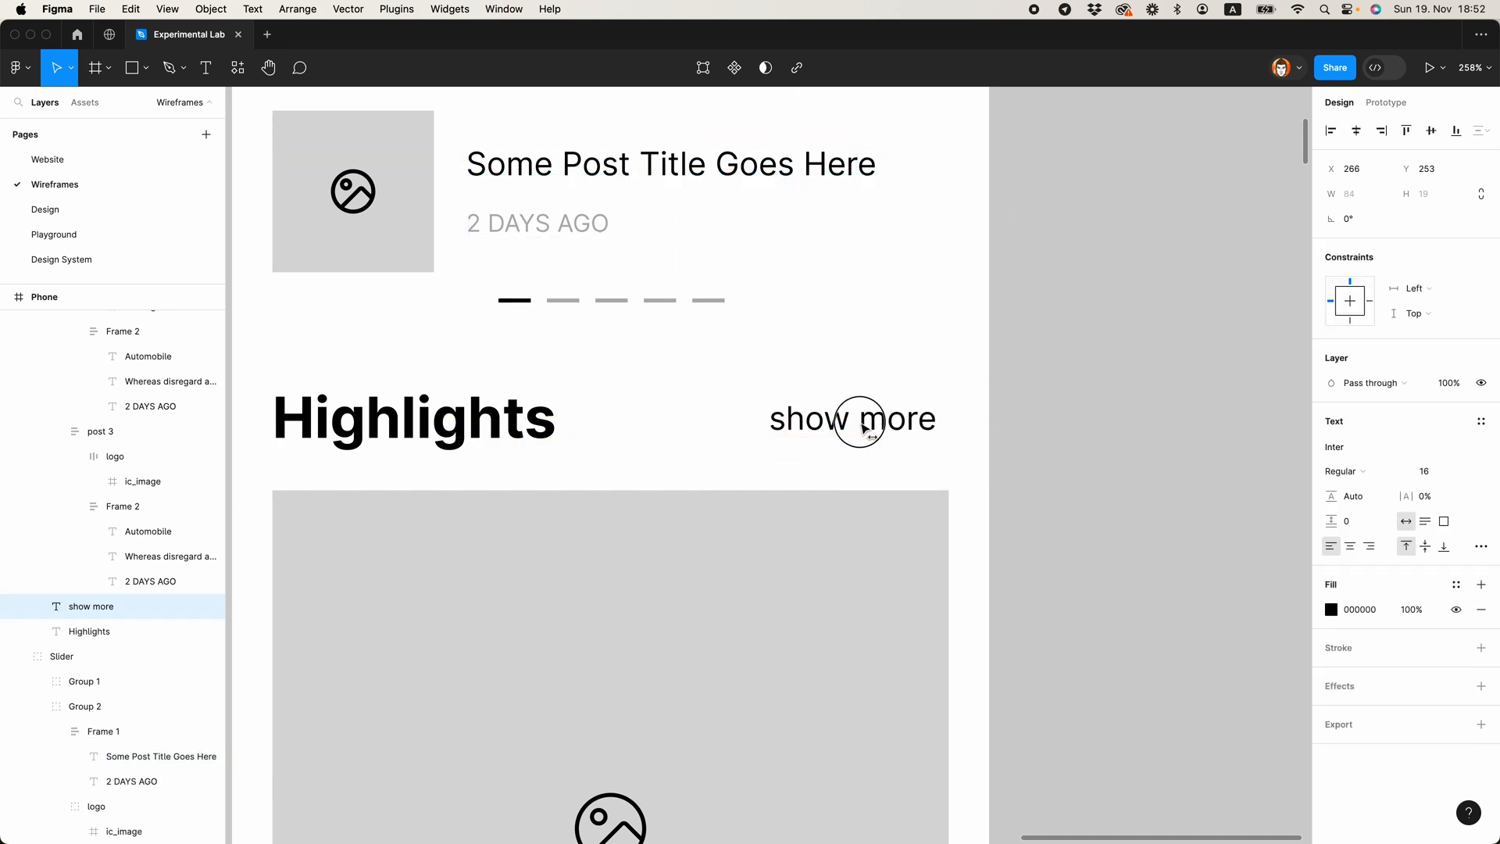
Step: Copy the ic_arrow-right icon from above the desktop frame and paste it into the Highlights section
scroll(945, 422, up, 3)
scroll(842, 442, down, 10)
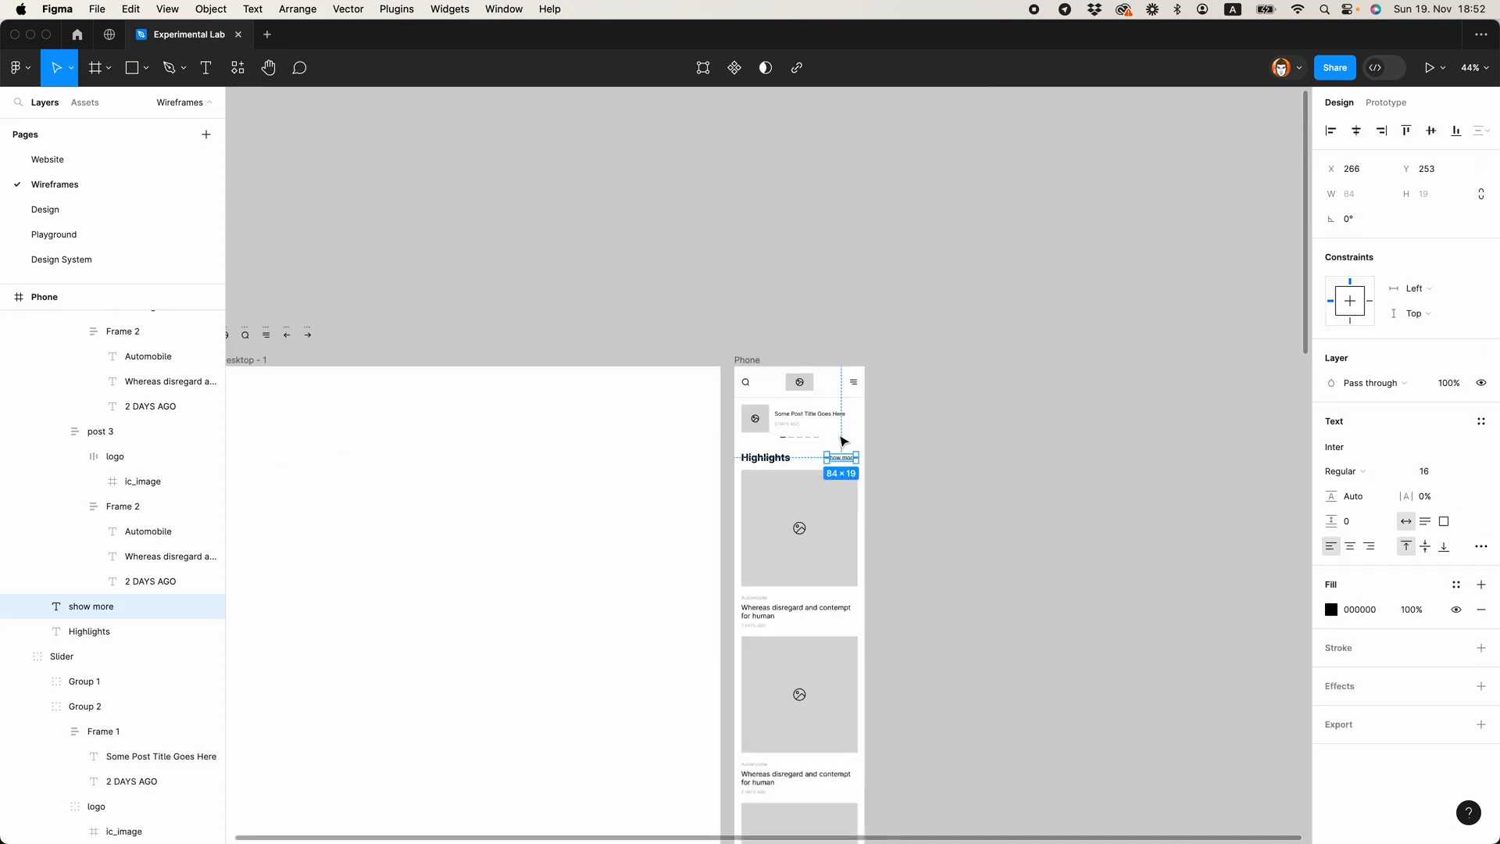
scroll(479, 372, up, 5)
scroll(600, 397, up, 3)
click(680, 428)
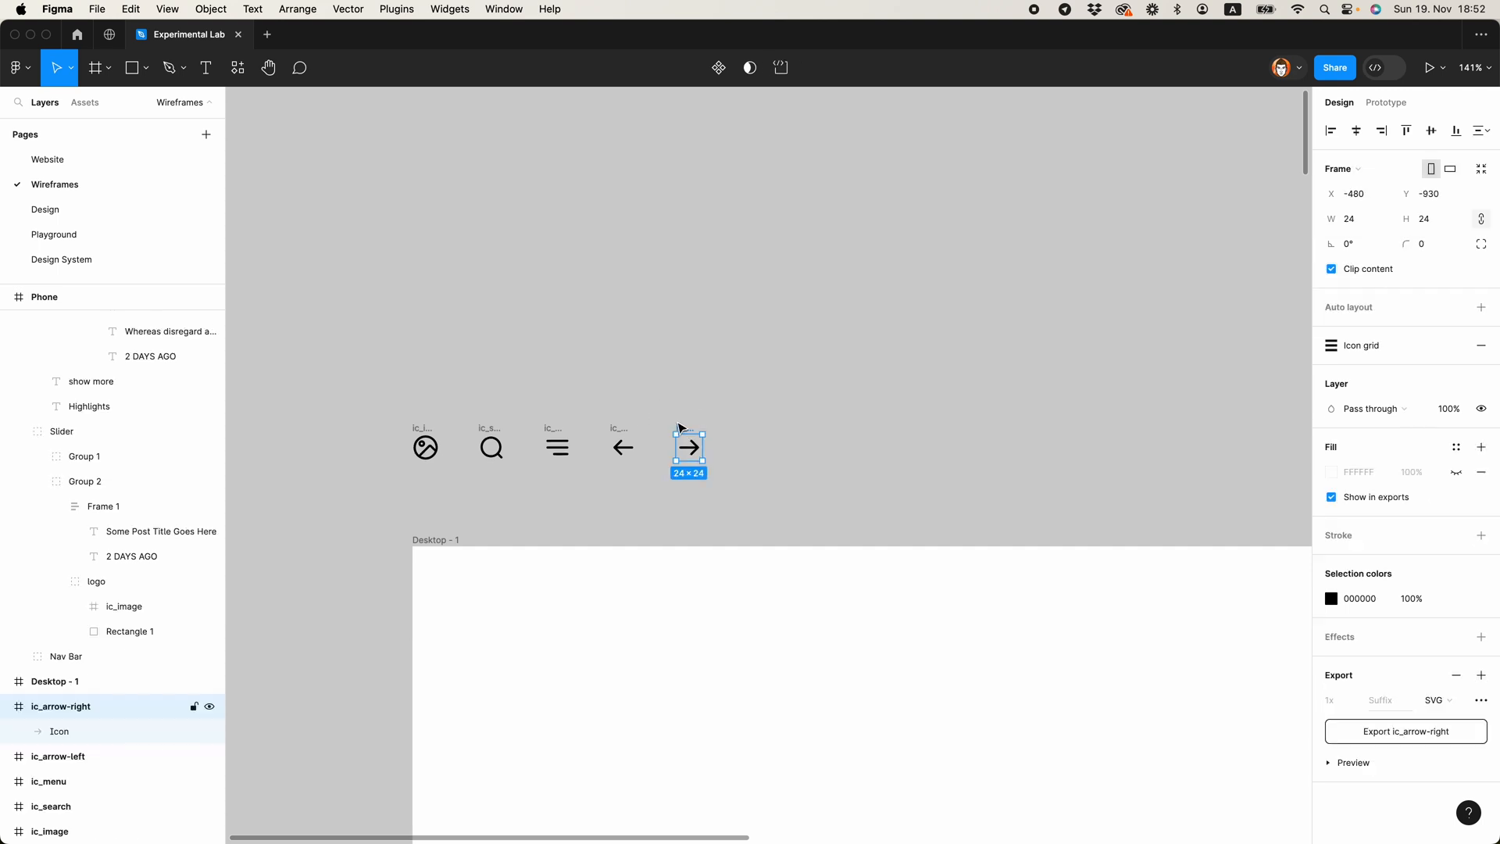
scroll(435, 416, down, 5)
scroll(945, 525, up, 8)
click(932, 536)
key(super+v)
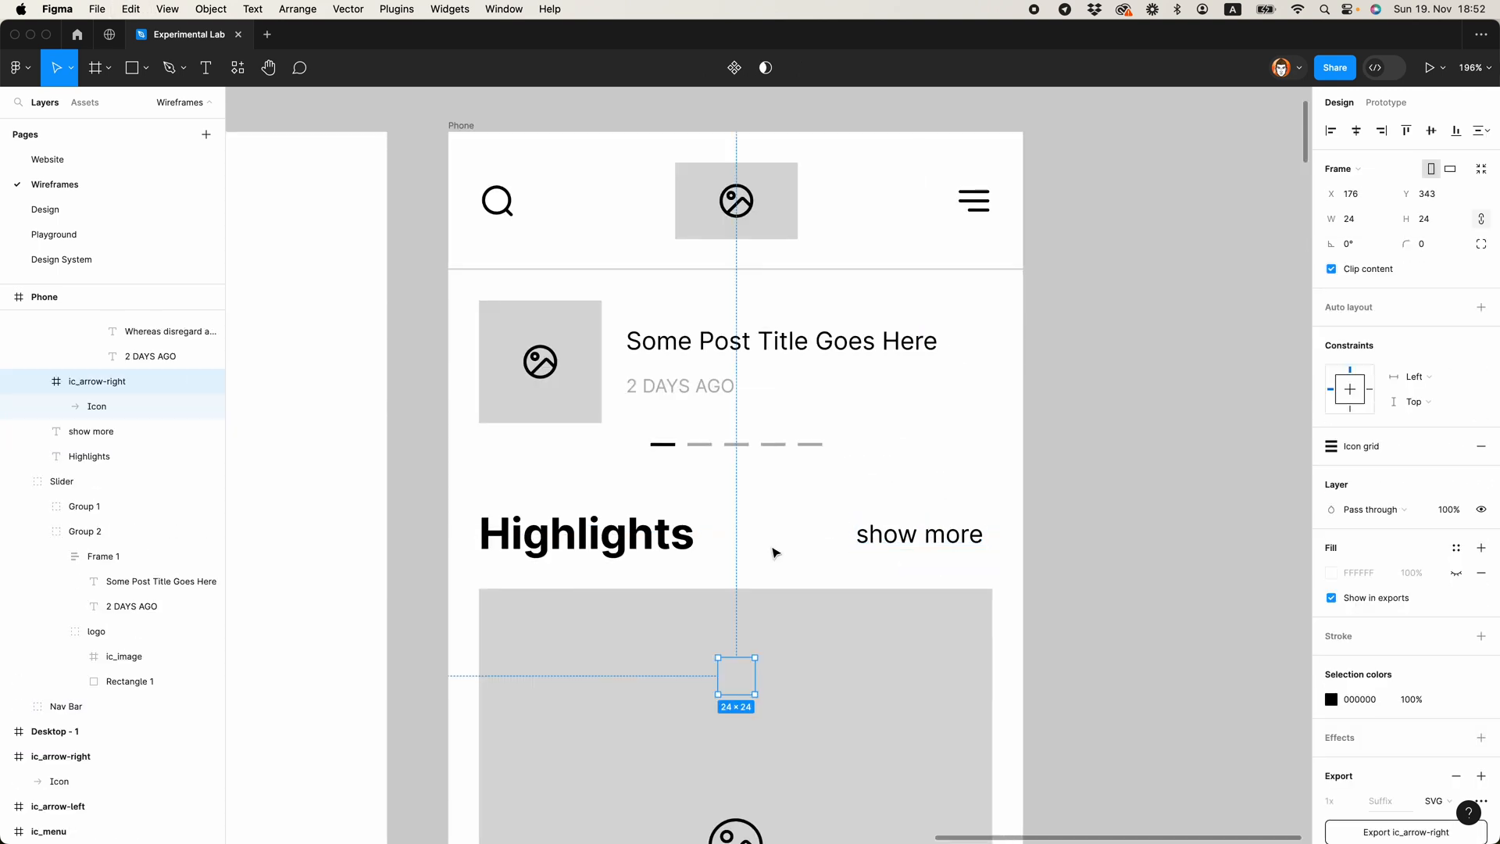
Step: Align the arrow icon with the top and right edges of the "show more" label
shift+click(922, 538)
click(1406, 132)
click(1381, 131)
click(1094, 391)
Step: Combine the "show more" label and arrow in a horizontal auto layout with spacing 4, then shift it left inside the page margin
click(916, 541)
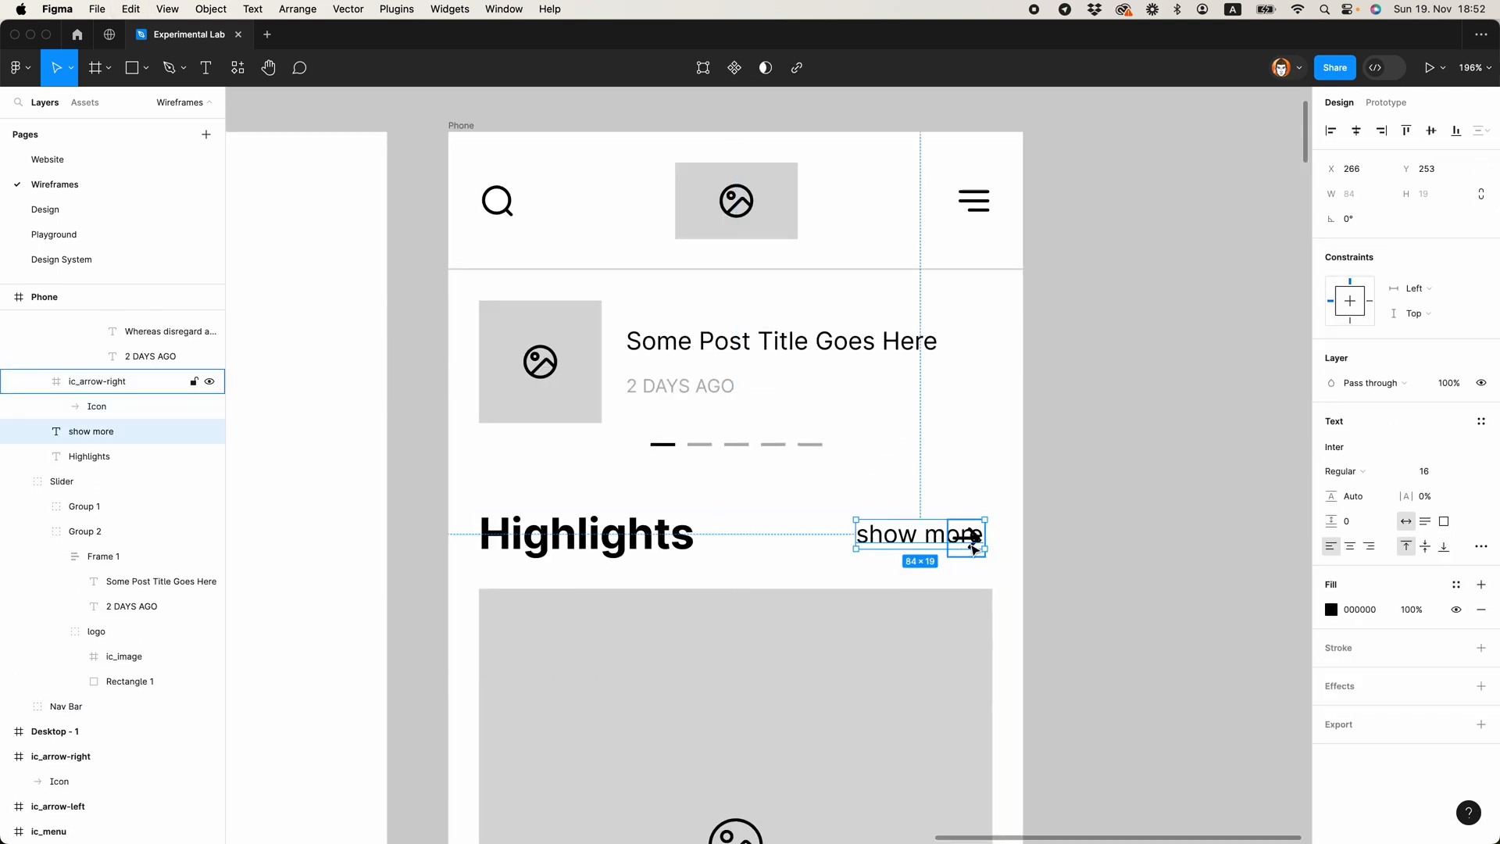
shift+click(969, 541)
key(shift+a)
click(1350, 361)
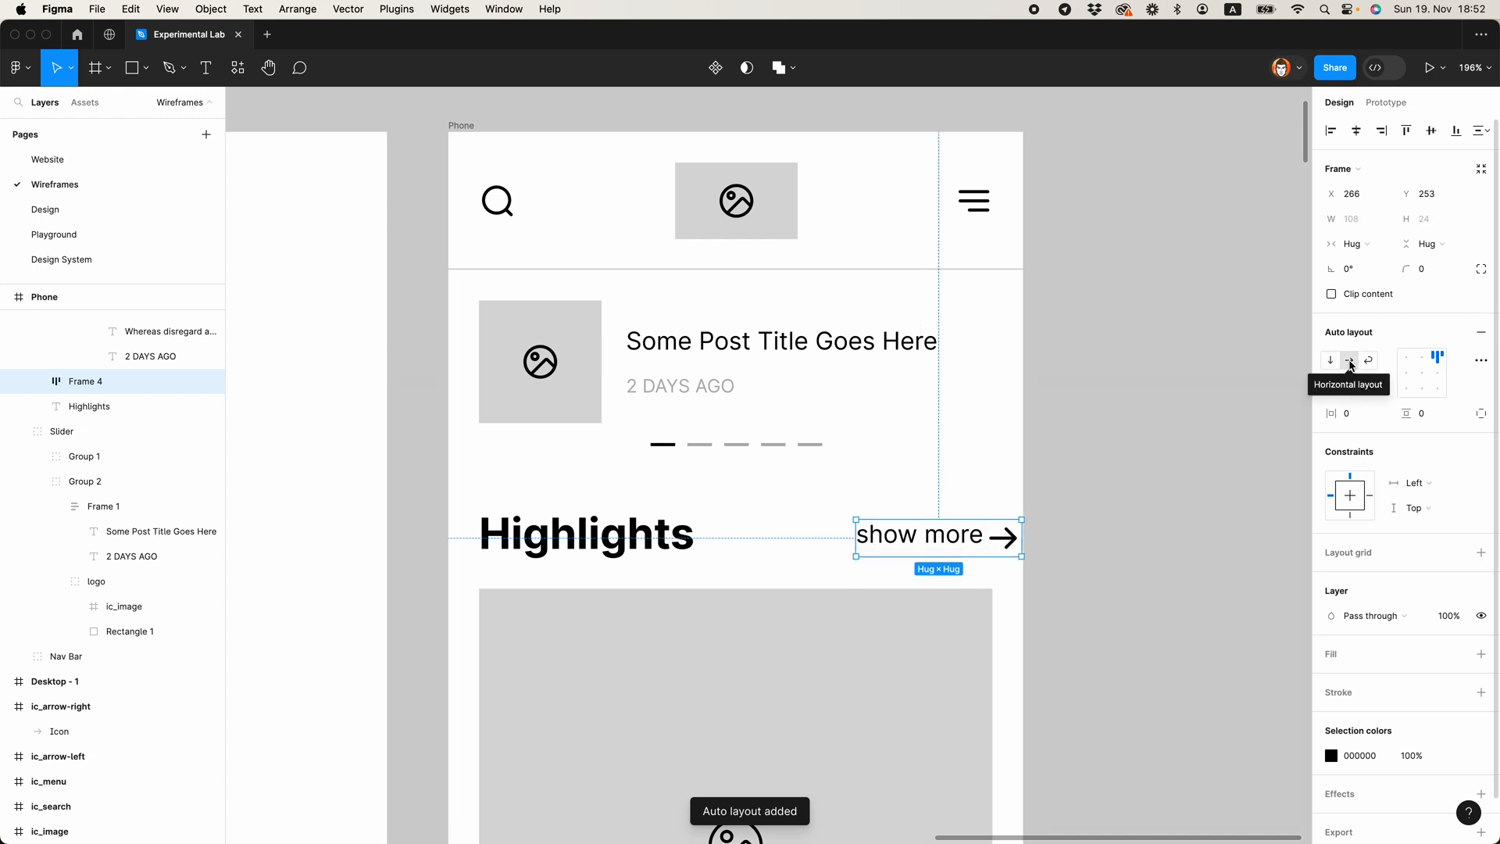
click(1365, 391)
text(4)
key(Return)
drag(938, 536, 895, 538)
Step: Wrap the Highlights heading and "show more" link in a horizontal auto layout with Auto spacing and a width of 335
shift+click(671, 523)
key(shift+a)
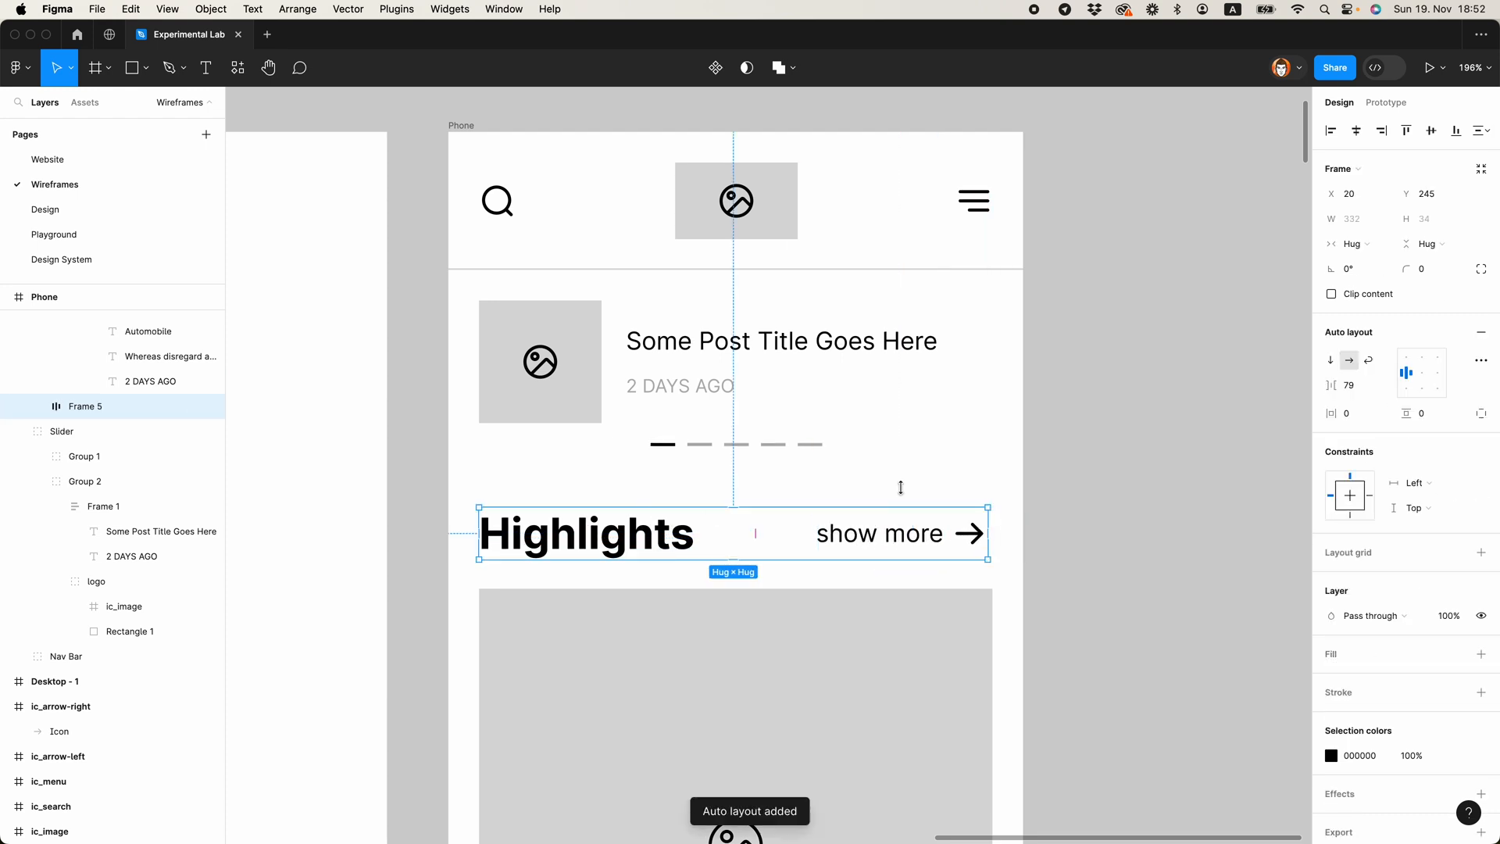
click(1383, 387)
click(1369, 405)
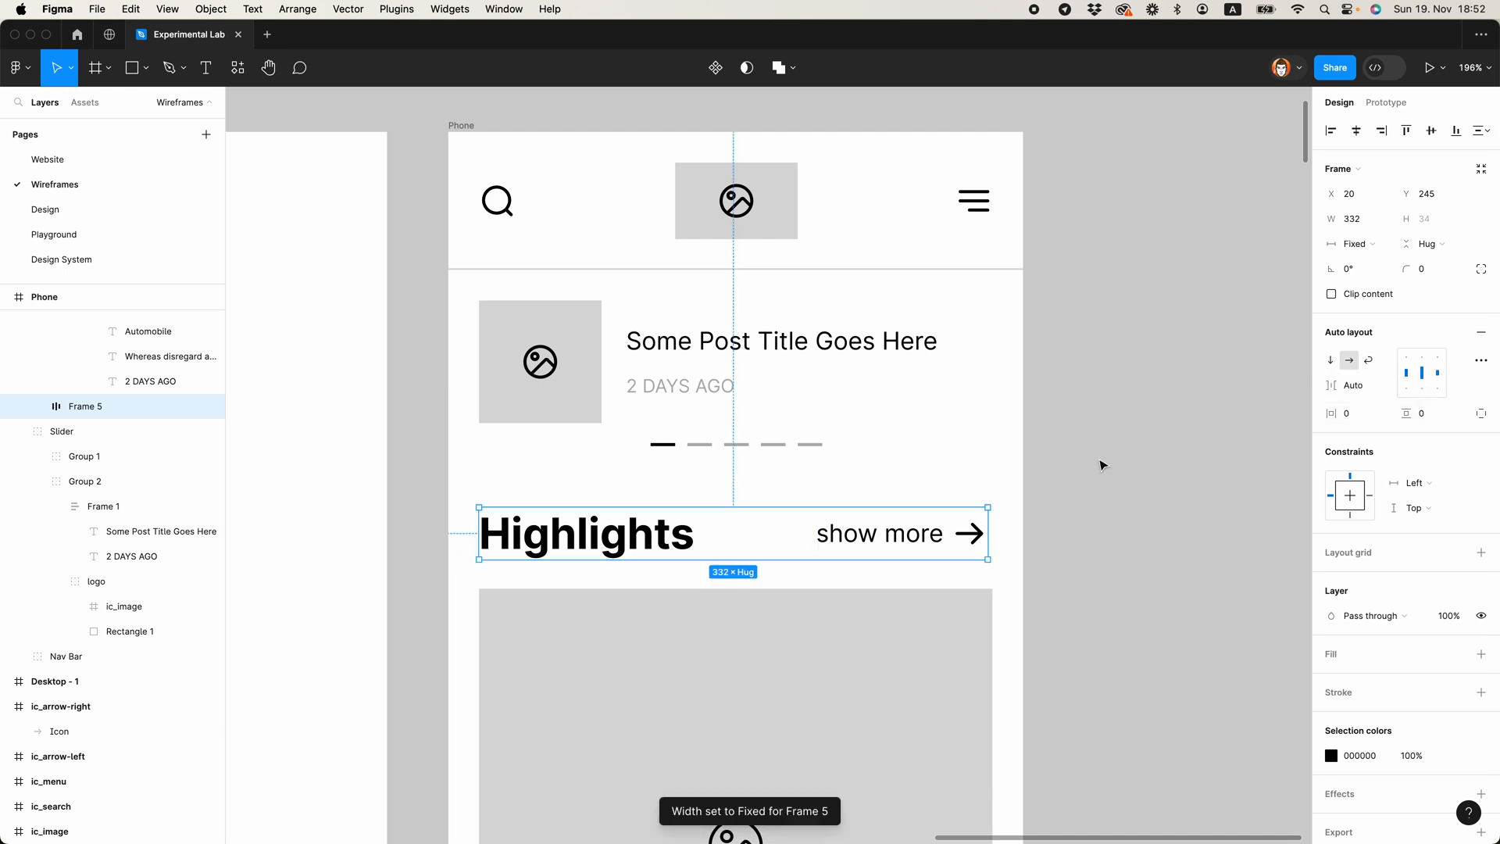
mouse_move(991, 546)
mouse_down()
mouse_move(961, 542)
mouse_move(994, 545)
mouse_up()
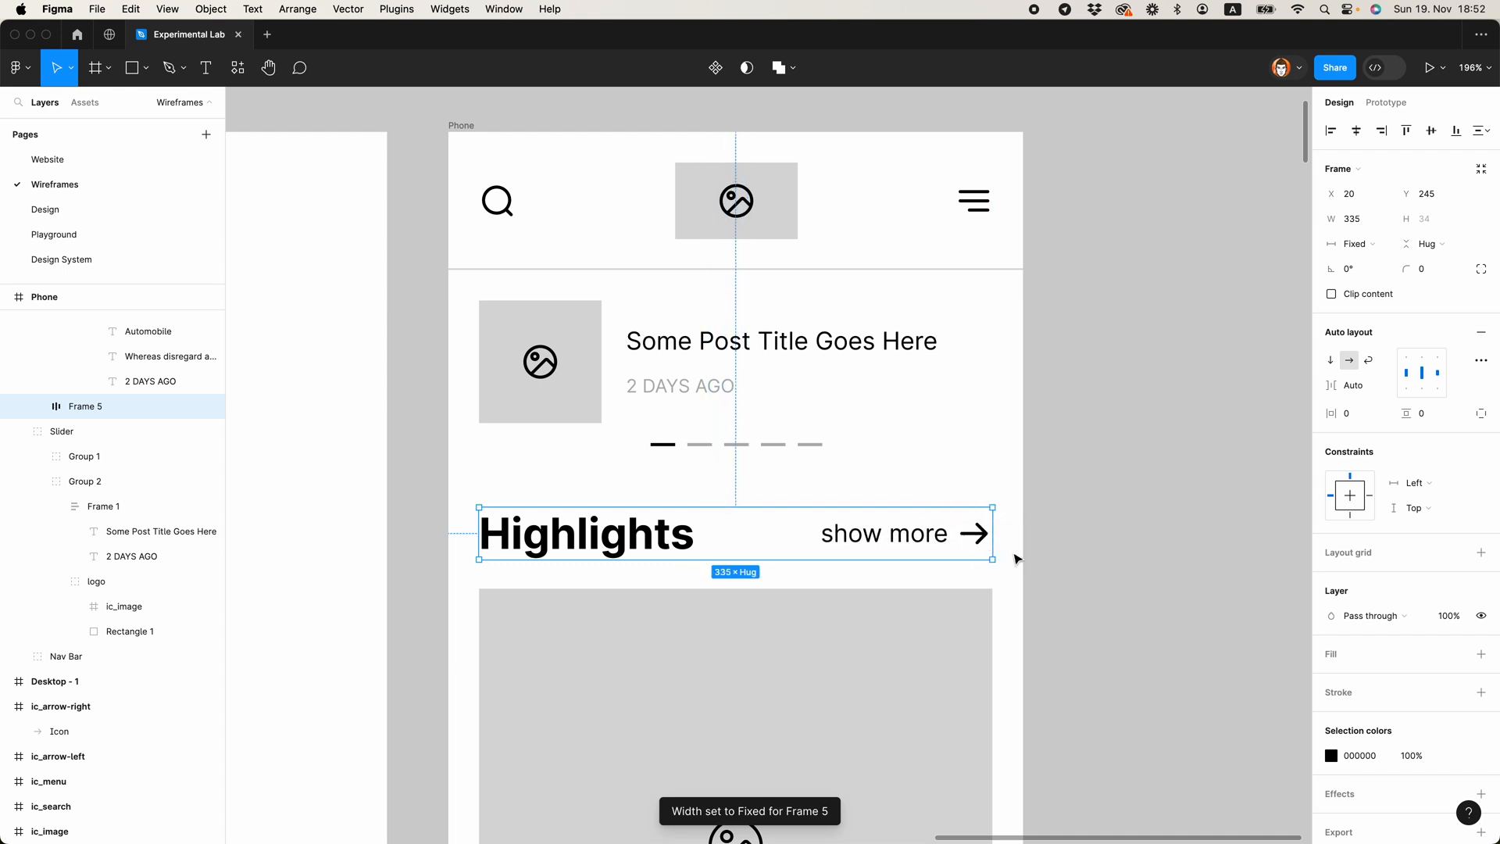
Step: Set the vertical spacing between the Highlights header row and its list of posts to 24
scroll(1024, 560, down, 3)
scroll(878, 474, down, 5)
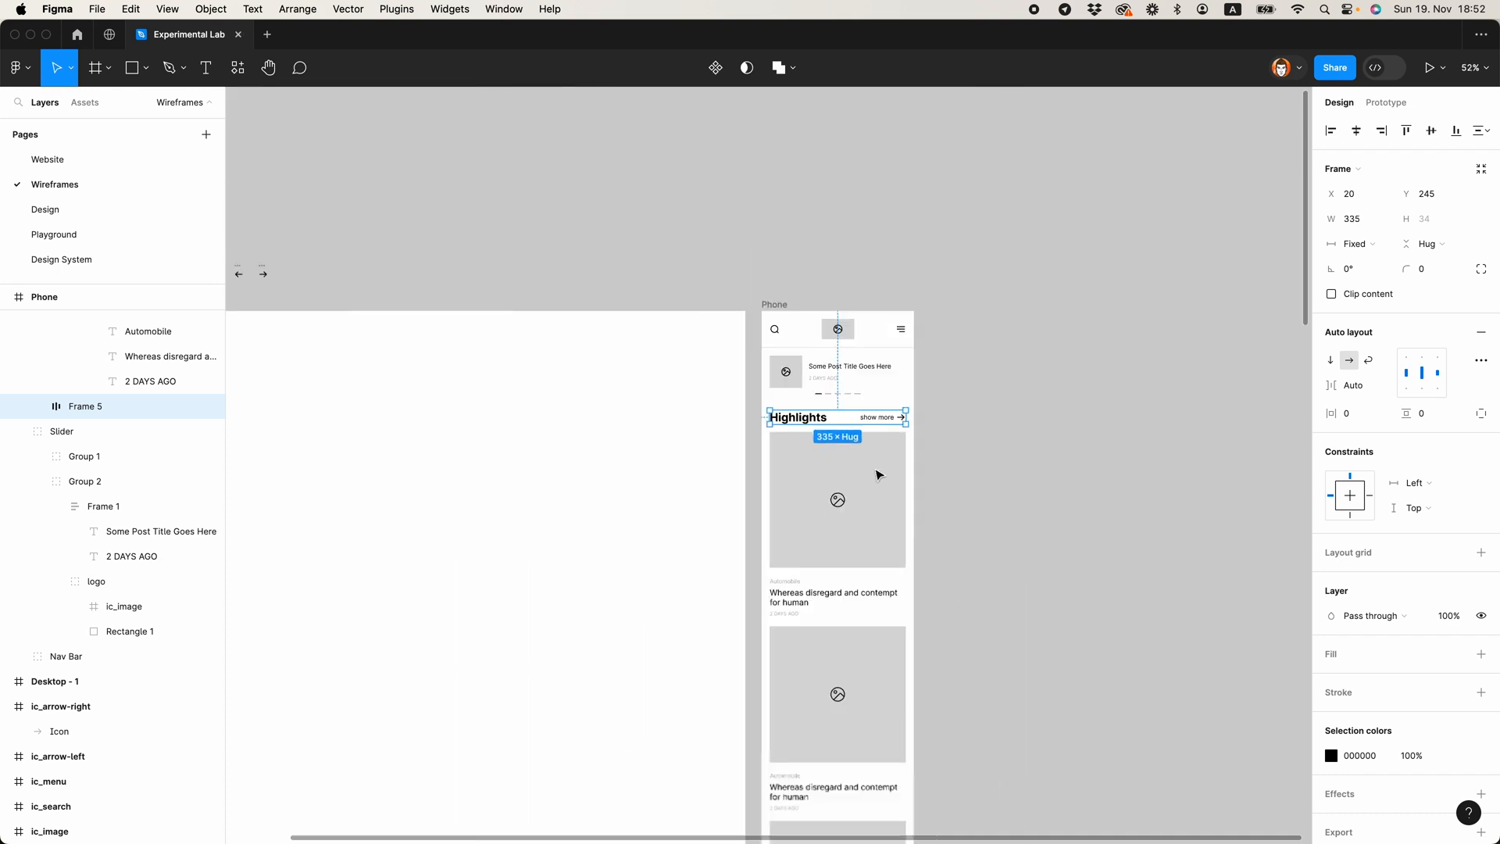
scroll(879, 474, down, 3)
click(838, 419)
scroll(837, 422, down, 5)
scroll(838, 438, up, 5)
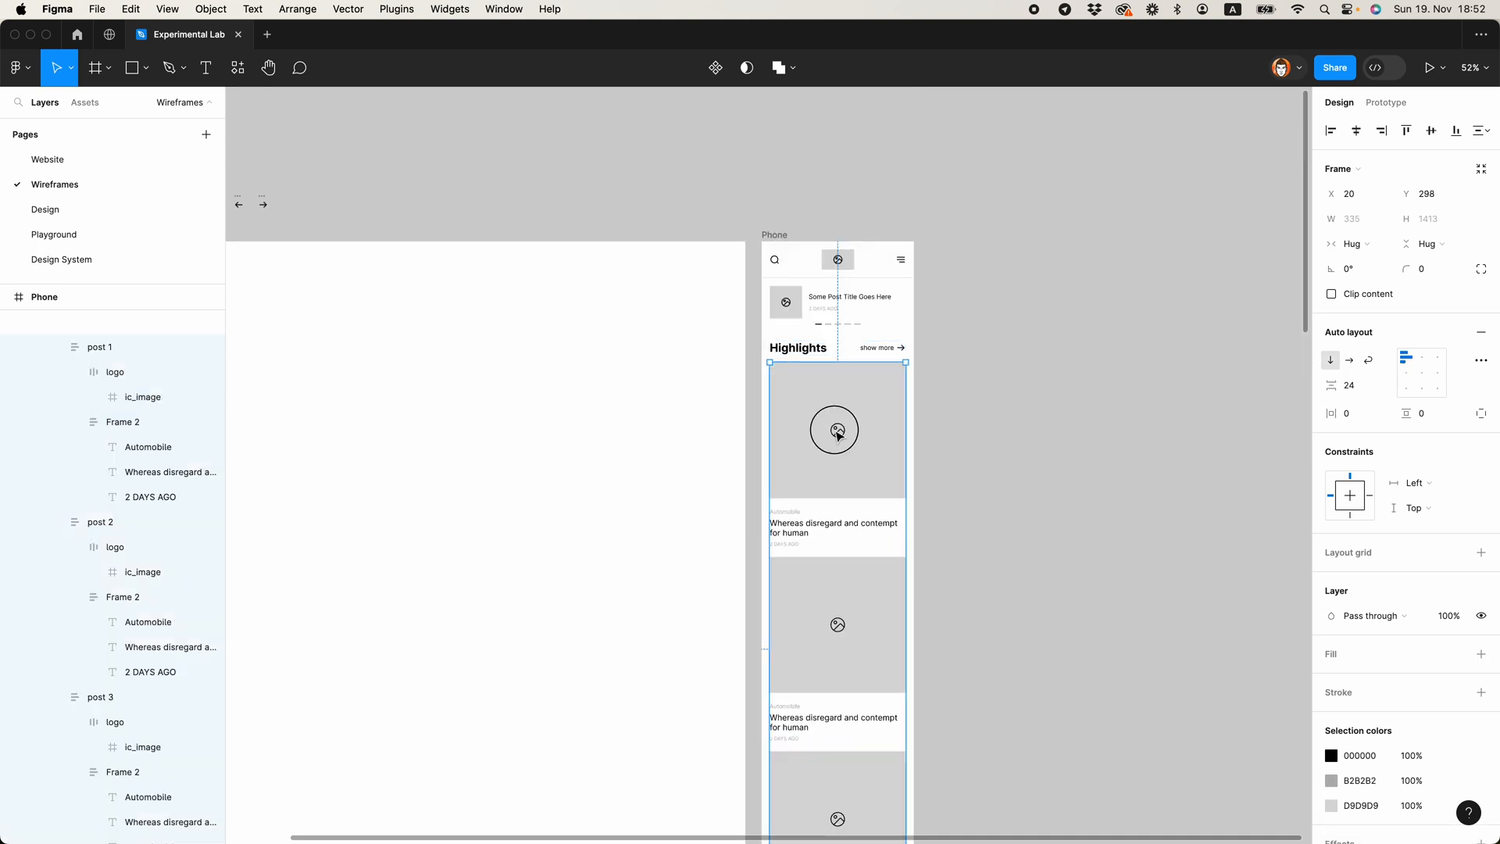
click(885, 357)
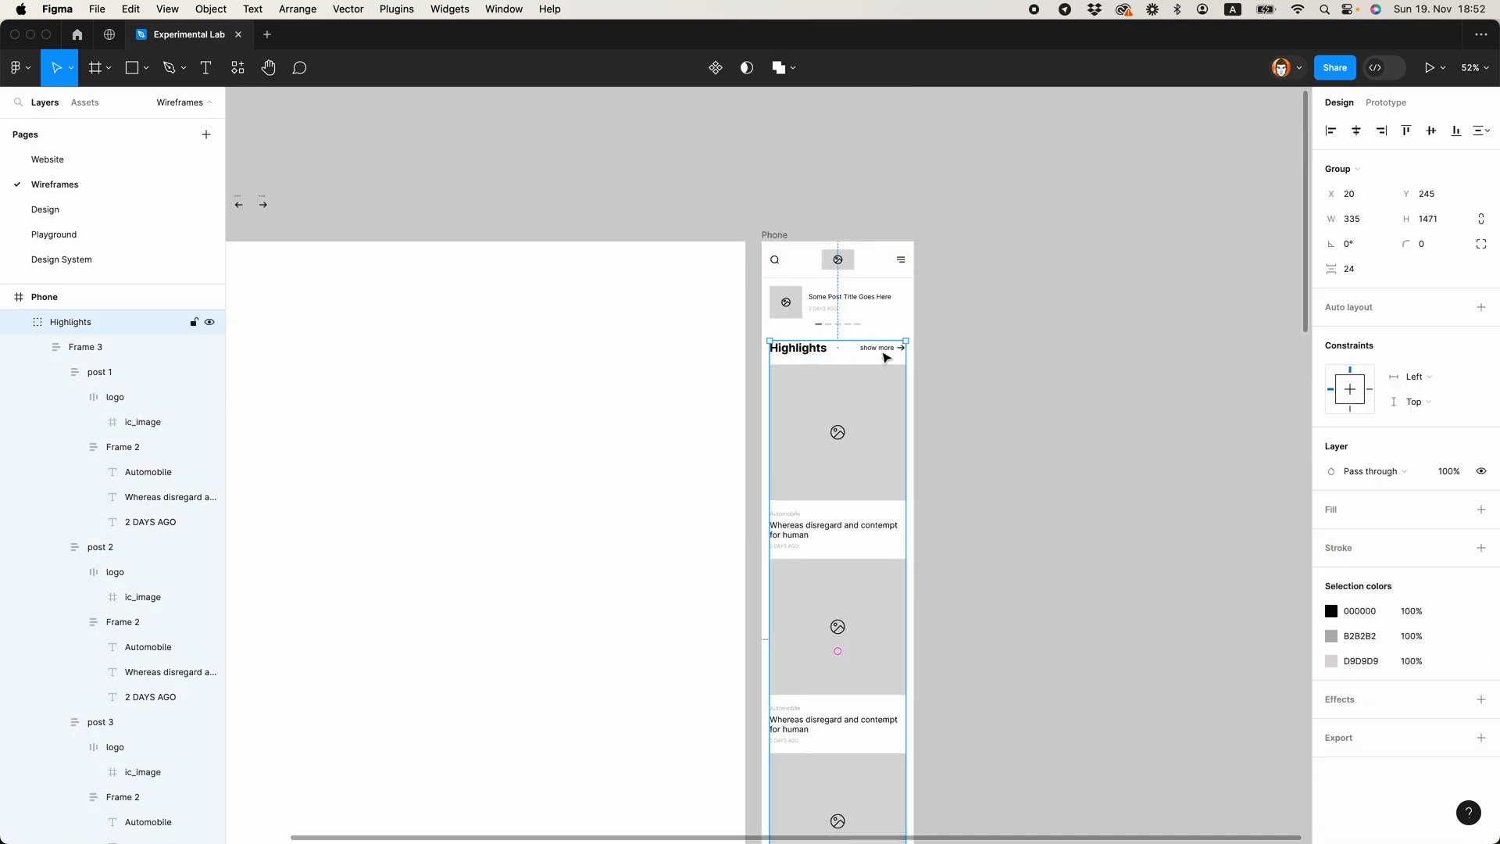
click(976, 401)
Step: Copy the Highlights header row and paste it in place of the plain Latest heading
scroll(976, 401, down, 1)
super+click(808, 328)
click(804, 291)
scroll(860, 400, down, 5)
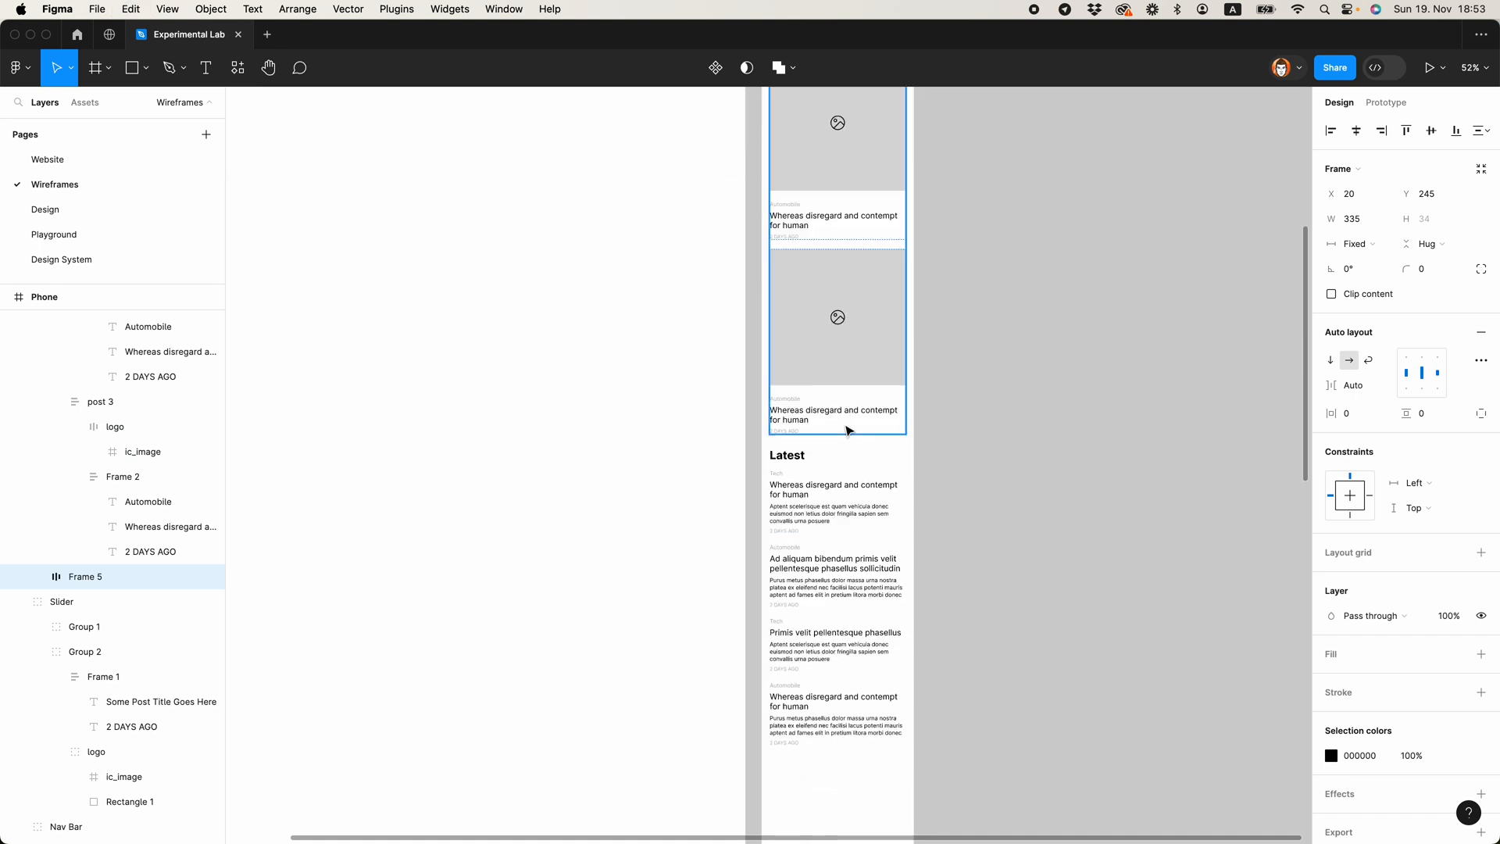
super+click(794, 460)
key(super+shift+r)
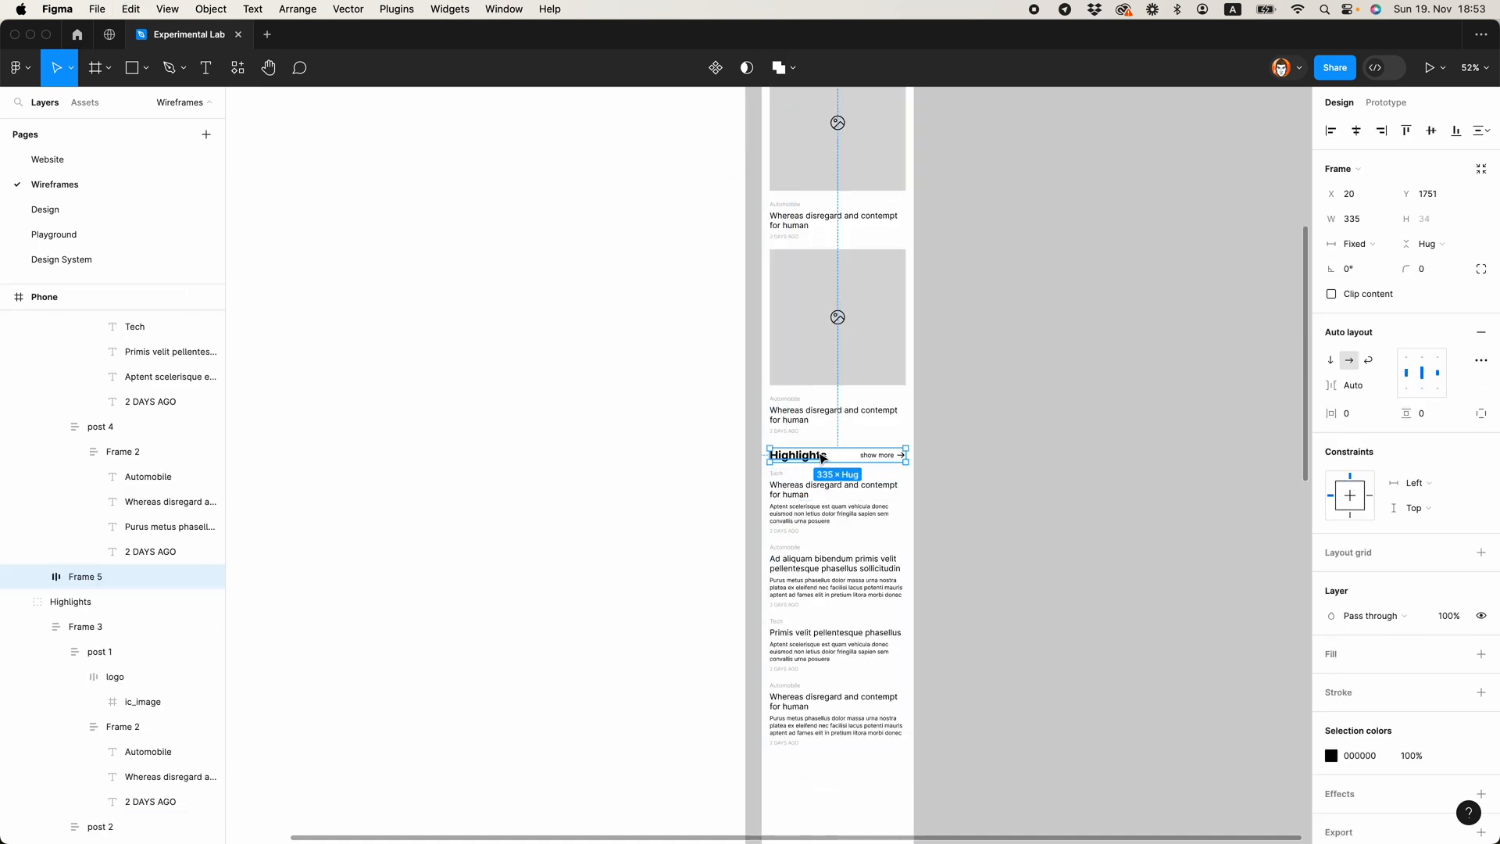
Step: Change the heading text in the pasted header row to "Latest"
double_click(806, 454)
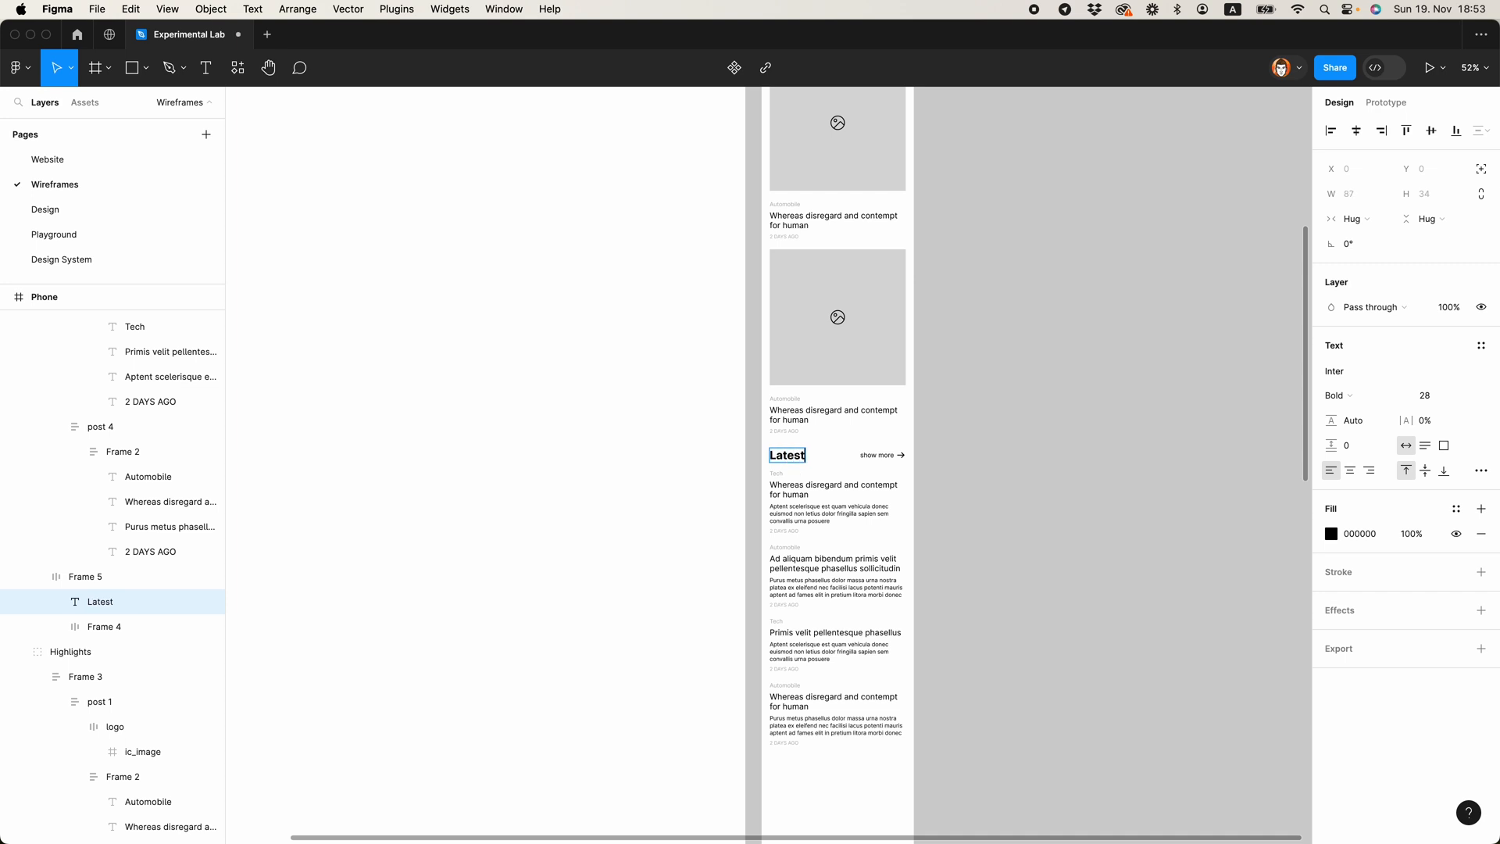
click(986, 428)
scroll(997, 439, up, 5)
scroll(996, 439, down, 6)
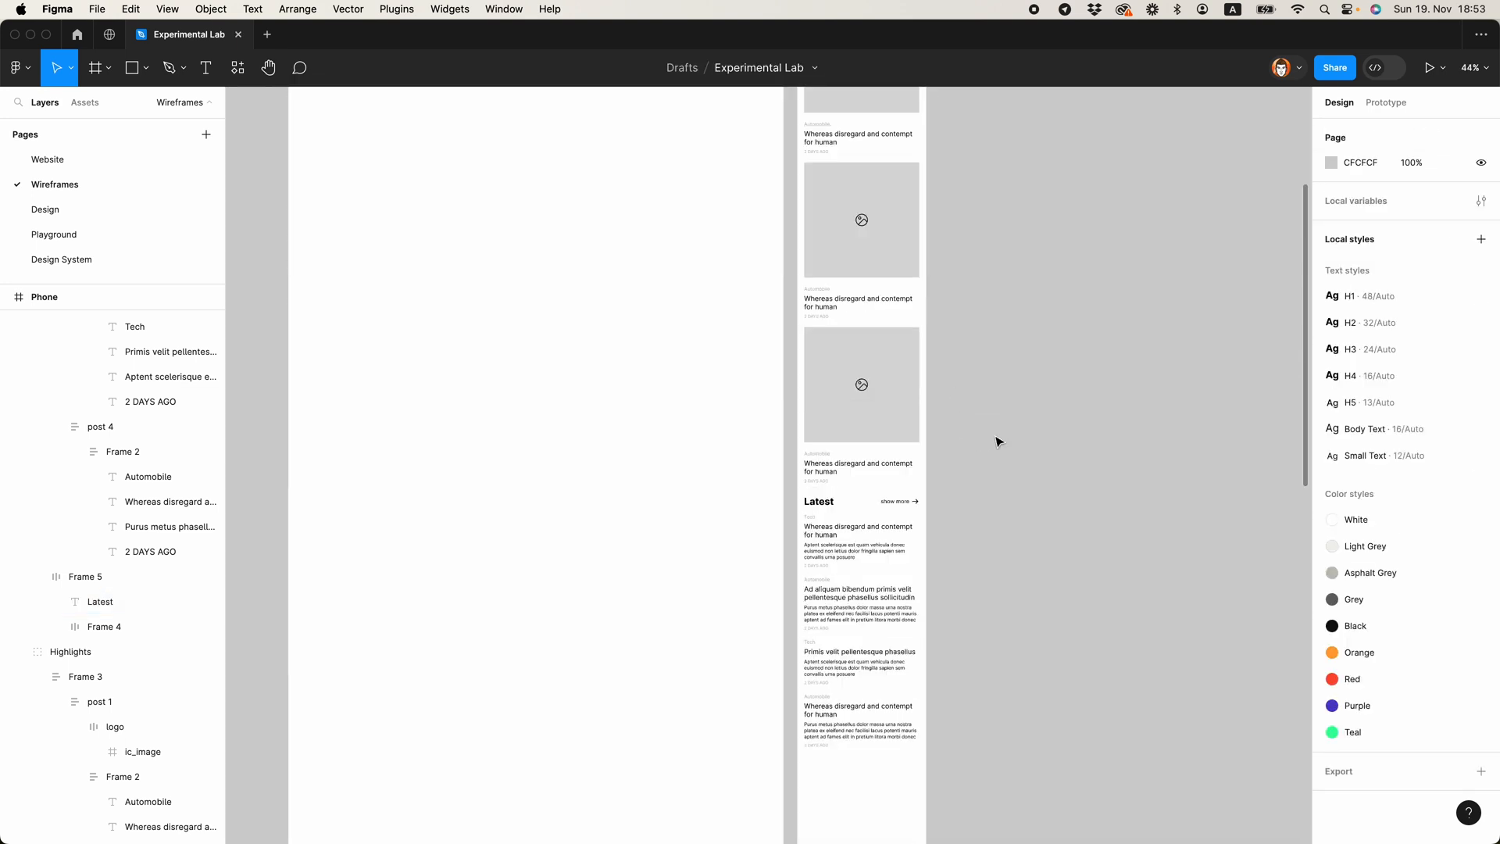
Step: Nudge the Latest section slightly down and compare its gap with the spacing around the Highlights section
click(858, 530)
key(alt)
key(Down)
key(Down)
key(Down)
key(Down)
key(Down)
click(1018, 435)
scroll(1018, 435, up, 5)
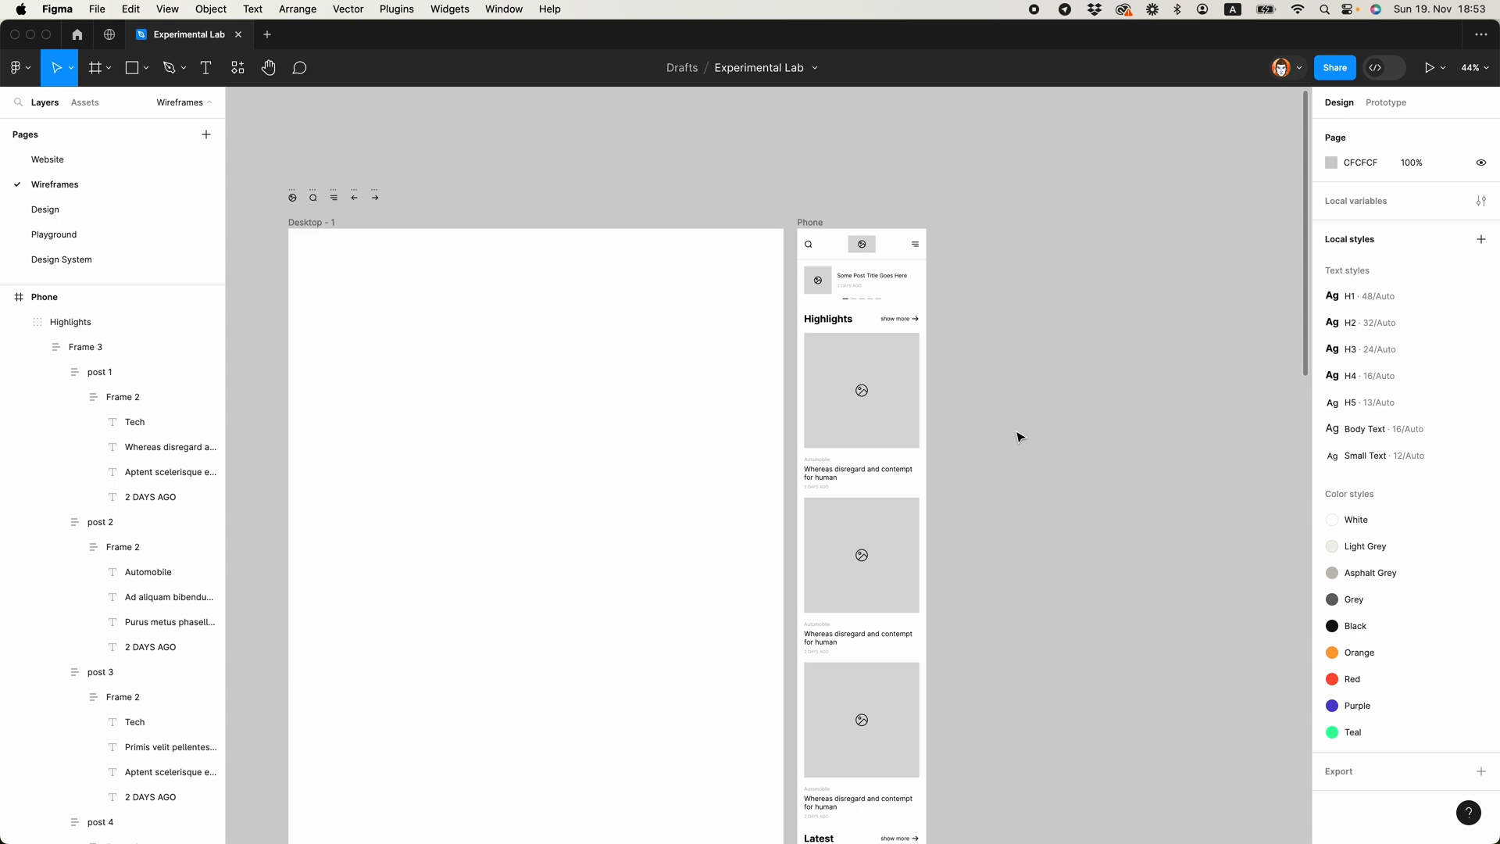
click(869, 344)
key(alt)
click(977, 495)
scroll(978, 495, down, 10)
Step: Duplicate the whole Latest section directly below itself in the Phone frame
click(862, 381)
key(alt)
drag(844, 278, 830, 536)
click(981, 547)
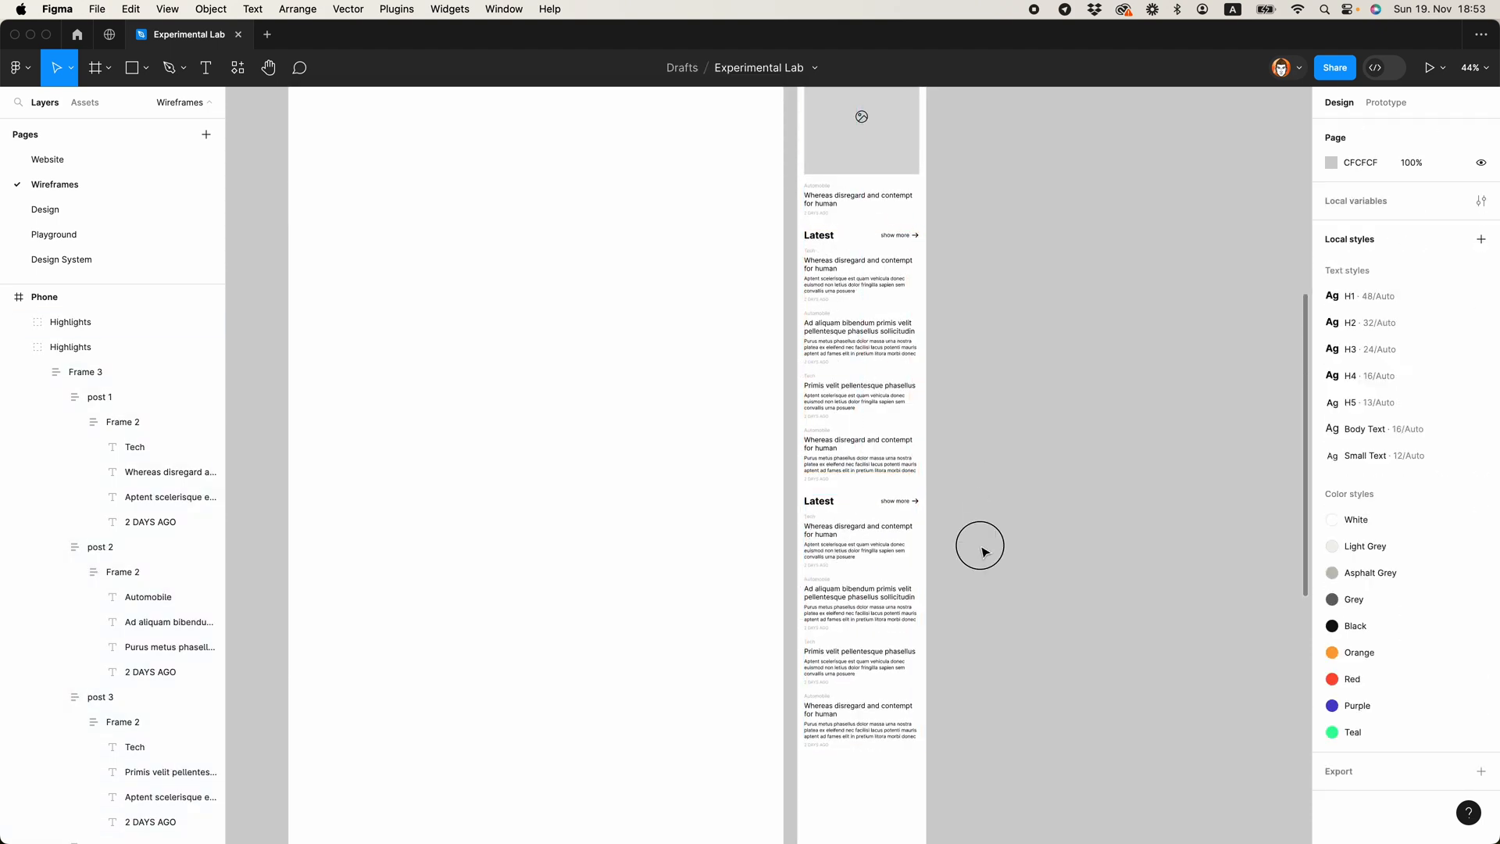
Step: Retitle the duplicated section "Categories" and delete its "show more" link
scroll(825, 501, up, 5)
double_click(820, 501)
text(C)
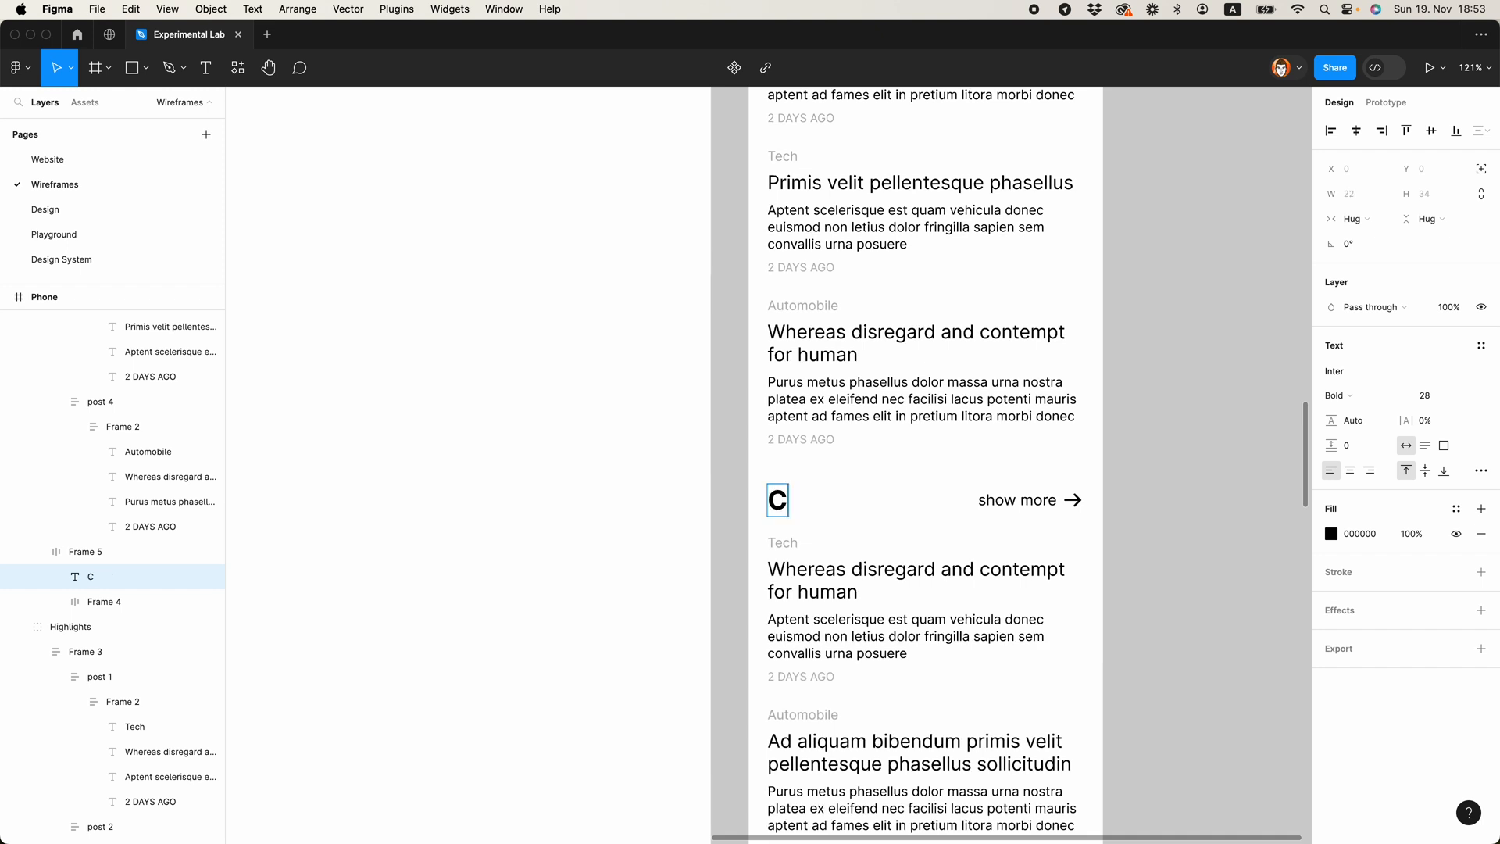
scroll(1030, 485, down, 3)
click(1032, 490)
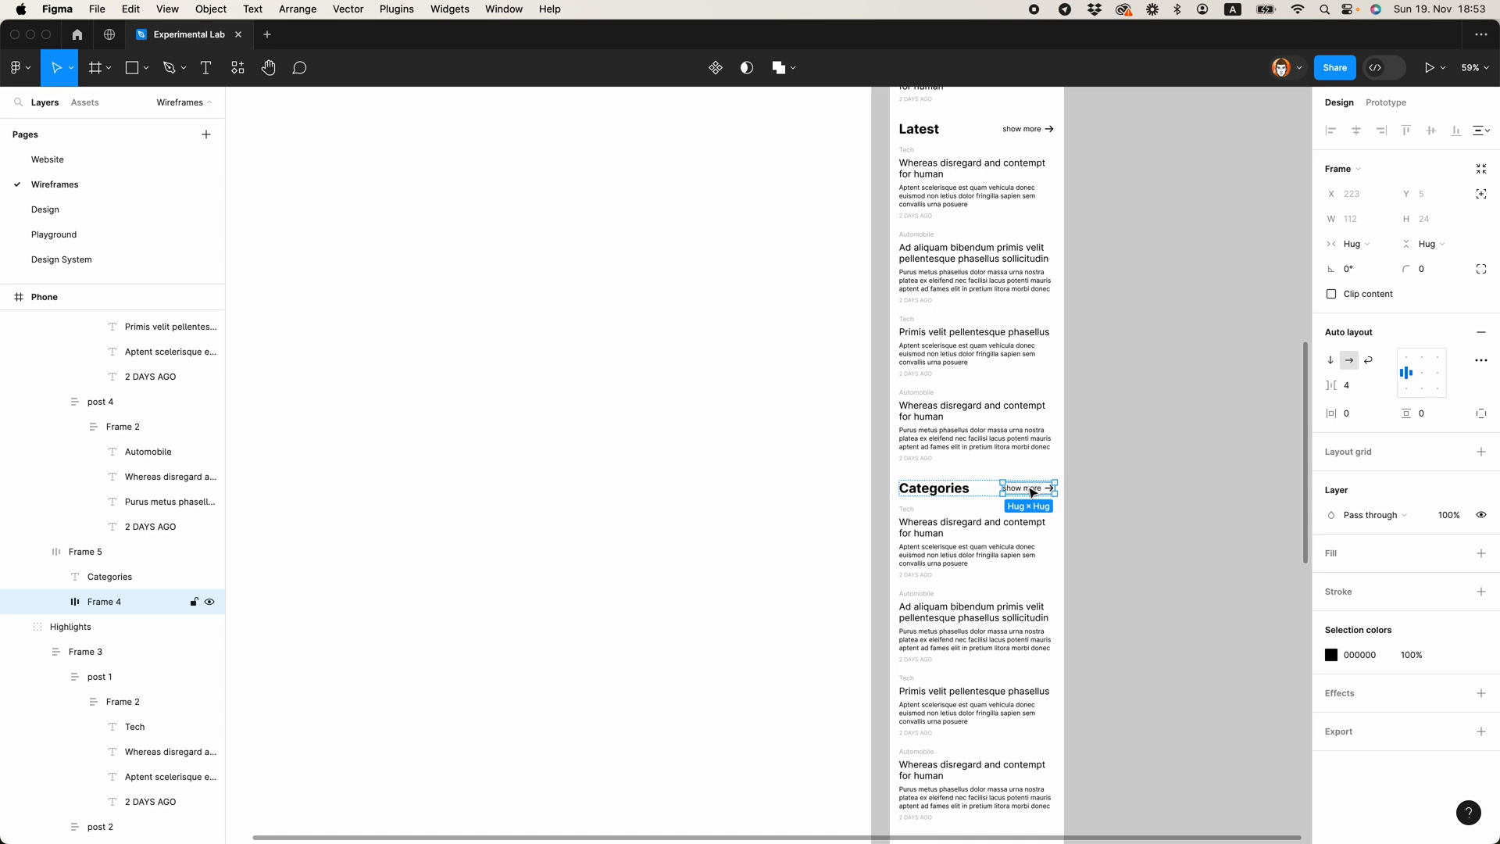
key(BackSpace)
Step: Unwrap the Categories heading from its auto layout frame and align it with the posts' left edge
click(974, 488)
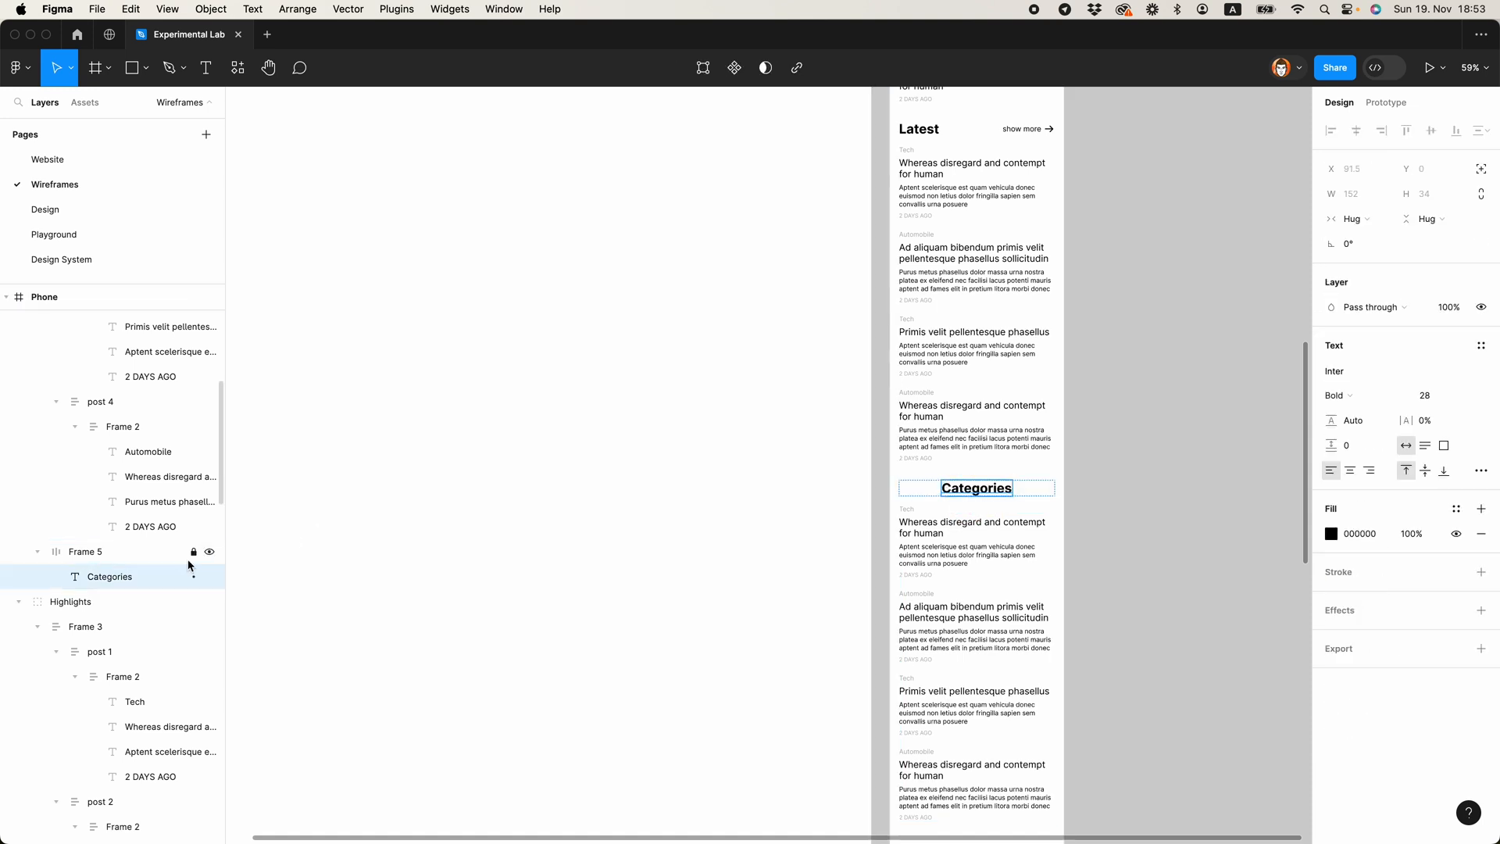
click(159, 553)
key(shift+super+g)
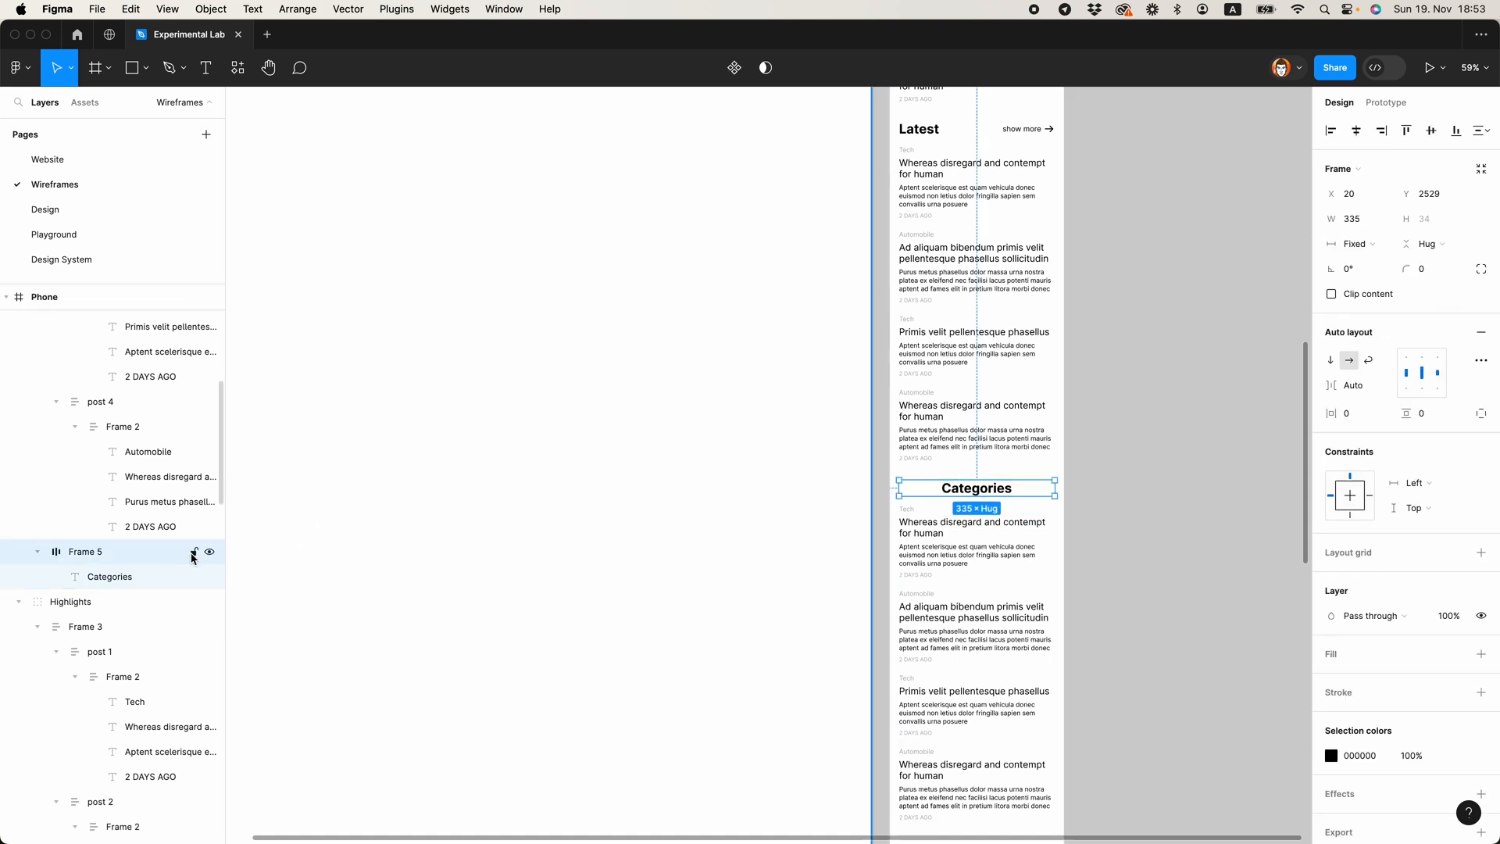
shift+click(965, 564)
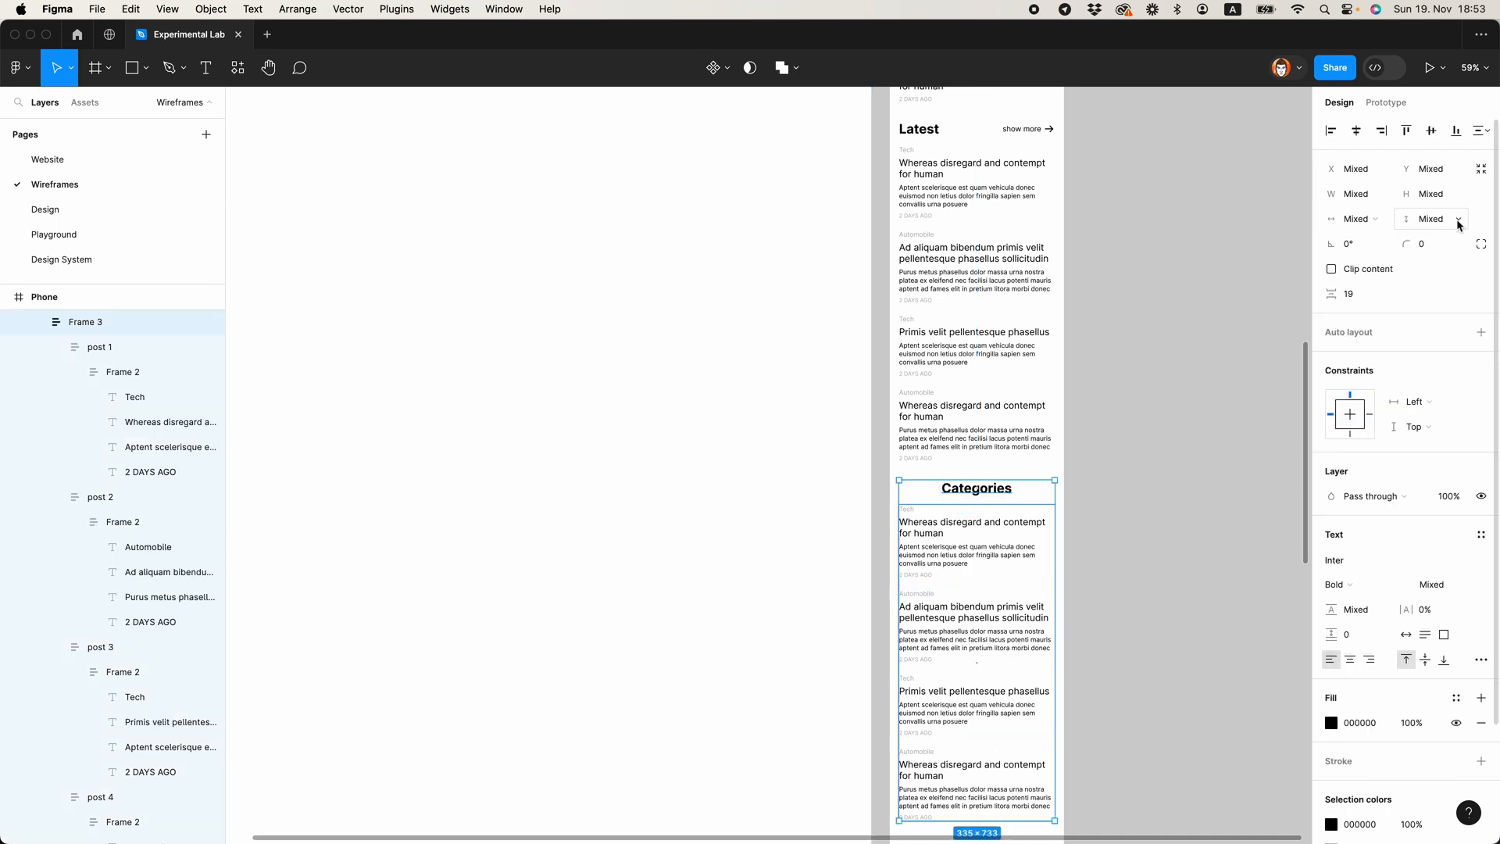
click(1179, 367)
scroll(1179, 375, down, 3)
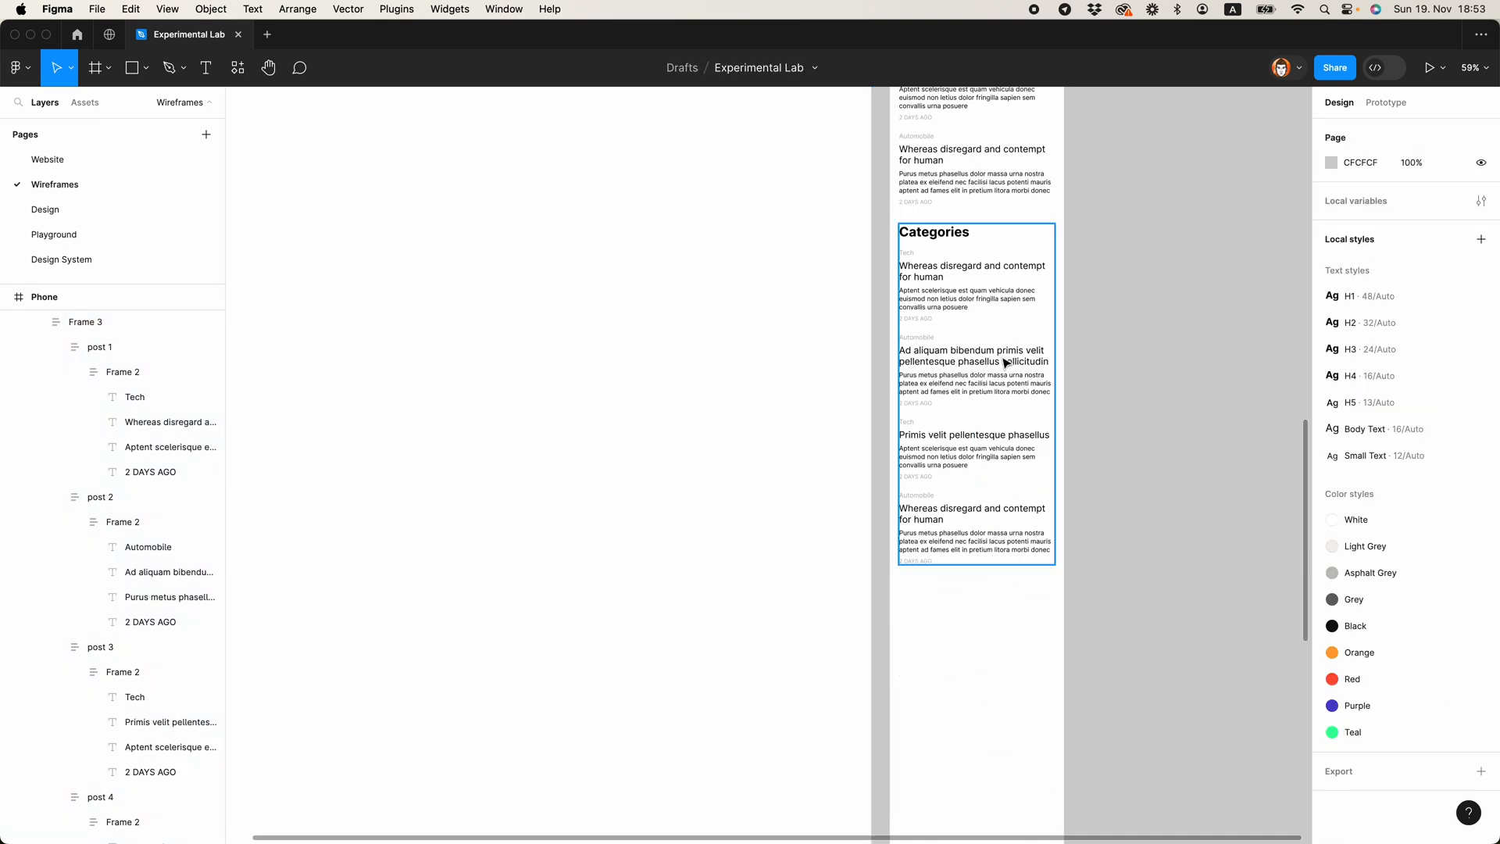
Step: Copy a post's image placeholder onto the canvas beside the Phone frame, resize it to 80 × 80 and set its corner radius to 40
scroll(1003, 375, up, 10)
scroll(1003, 386, up, 5)
super+click(944, 225)
super+click(957, 366)
click(1135, 500)
scroll(1137, 531, down, 8)
drag(1140, 609, 767, 204)
key(super+v)
drag(841, 539, 732, 422)
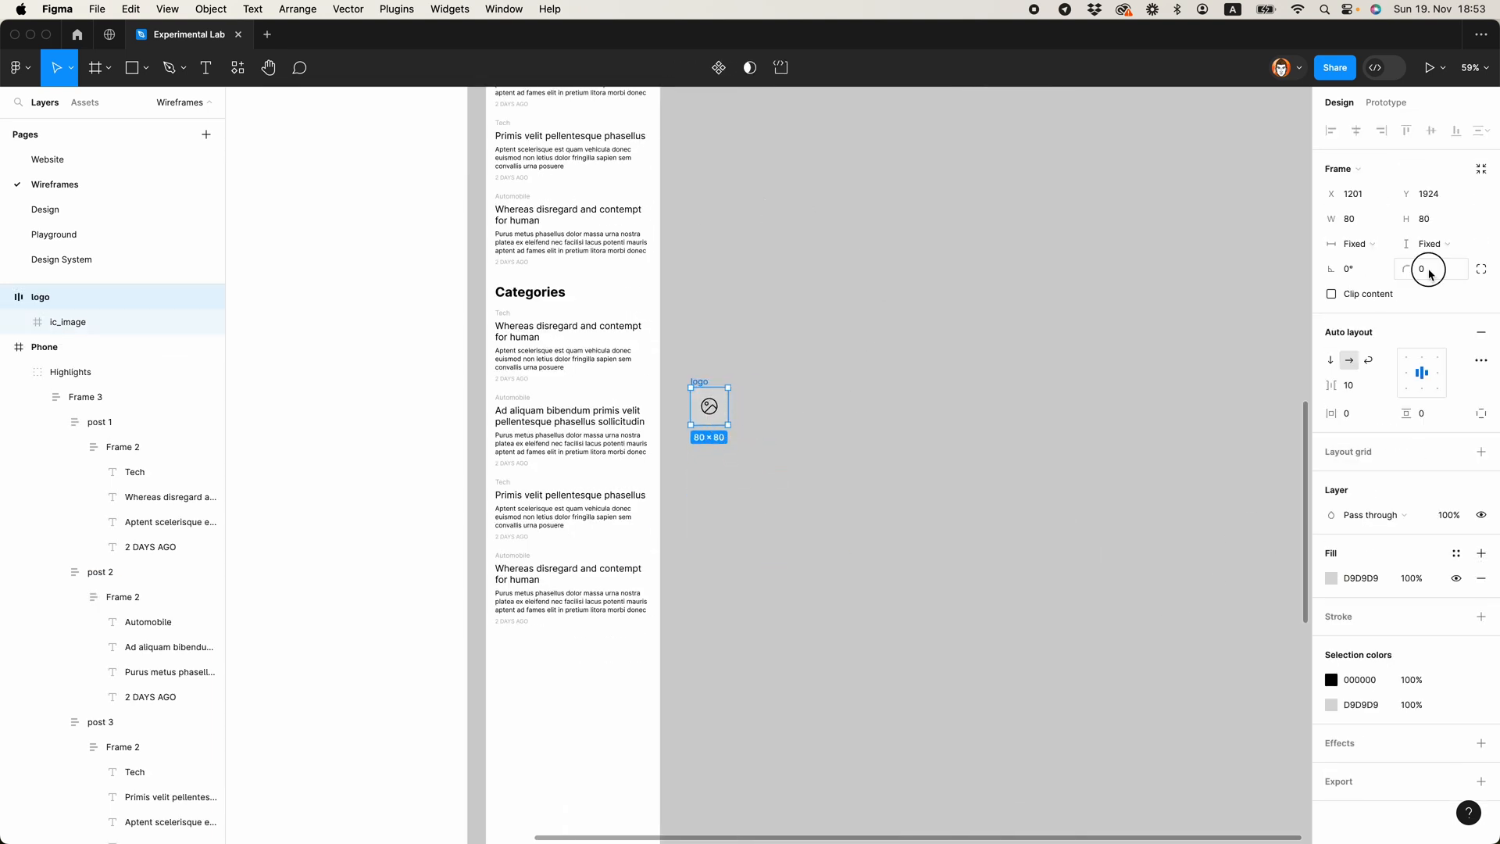
click(1199, 370)
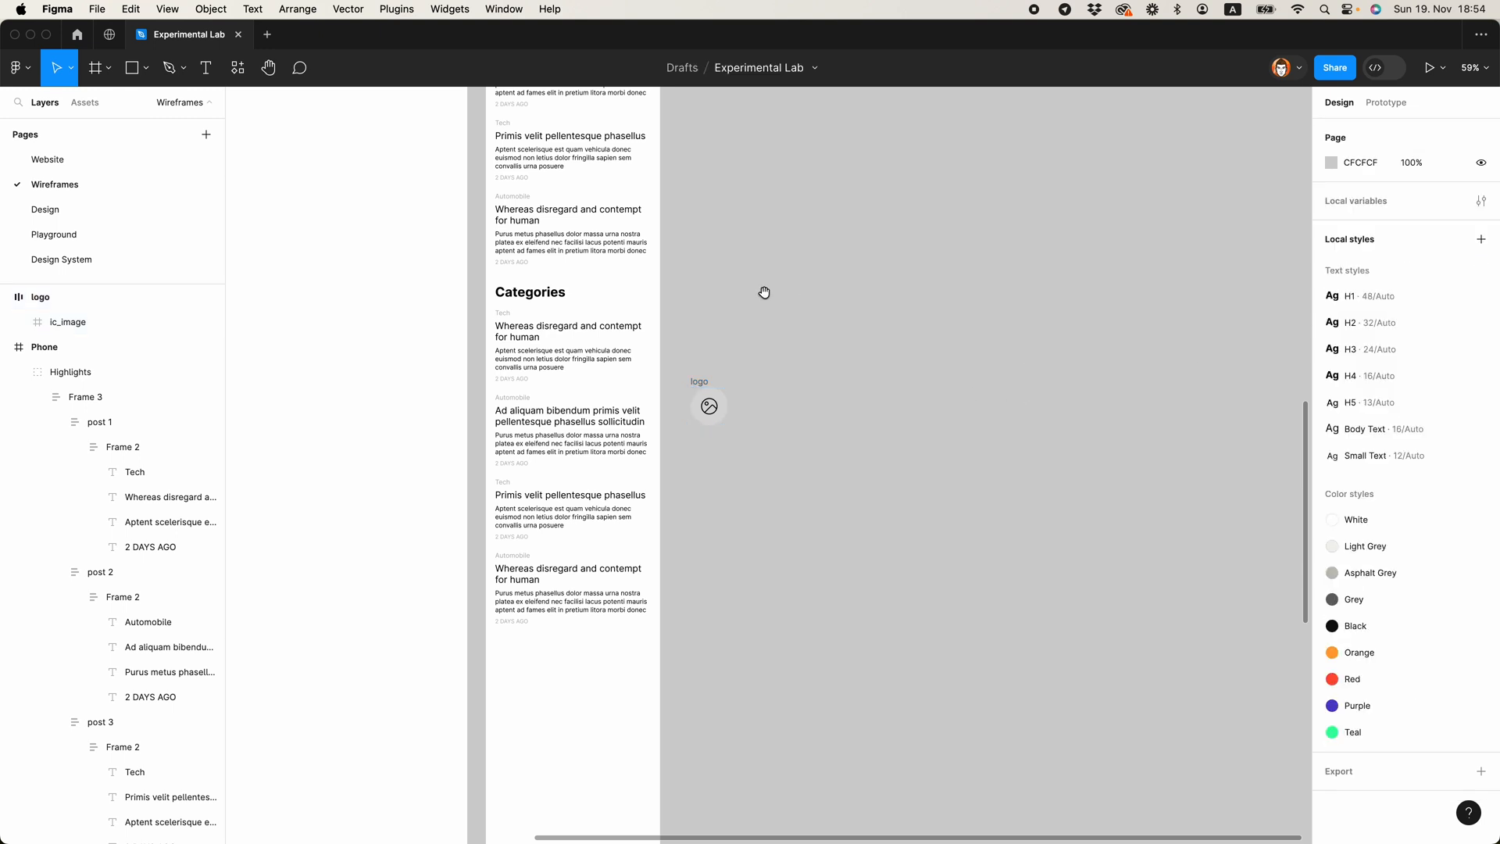
Step: Cut the circular image placeholder and paste it into the first post of the Categories section
drag(763, 291, 907, 290)
scroll(829, 364, up, 5)
click(861, 393)
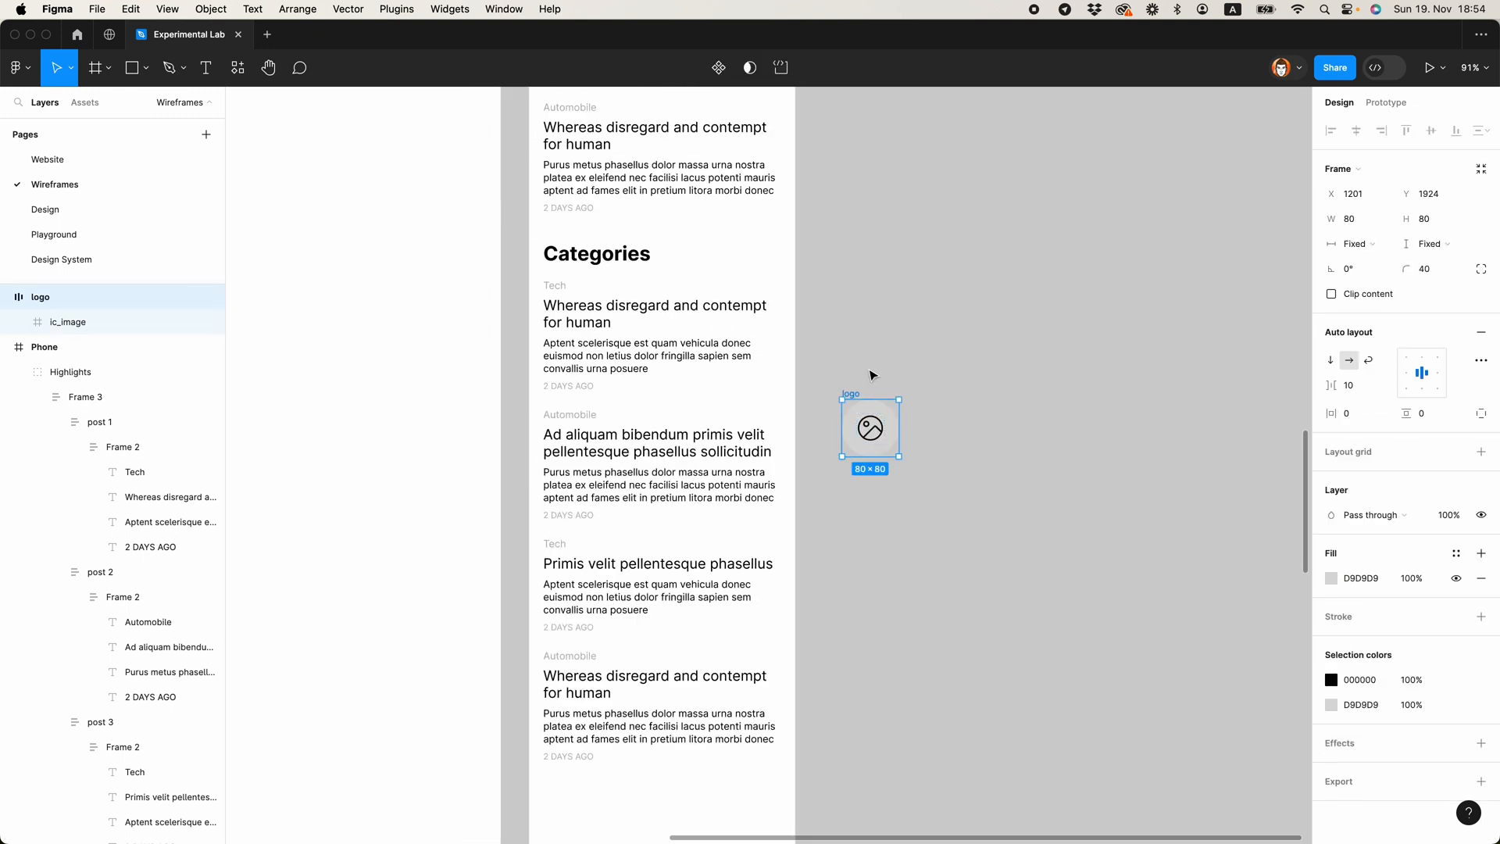
key(super+x)
scroll(781, 367, up, 4)
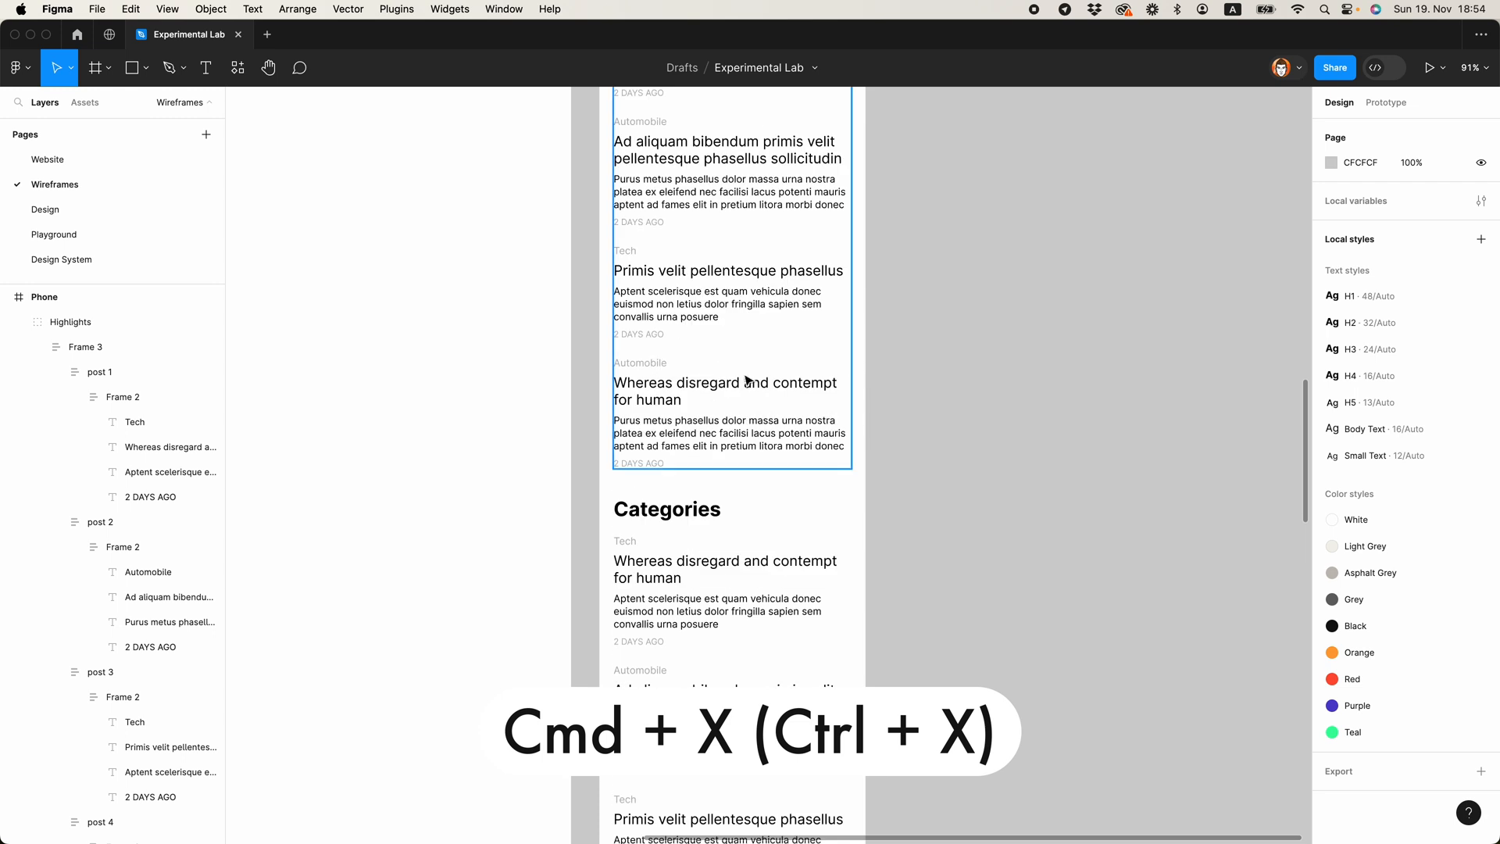
scroll(648, 469, down, 1)
key(super+v)
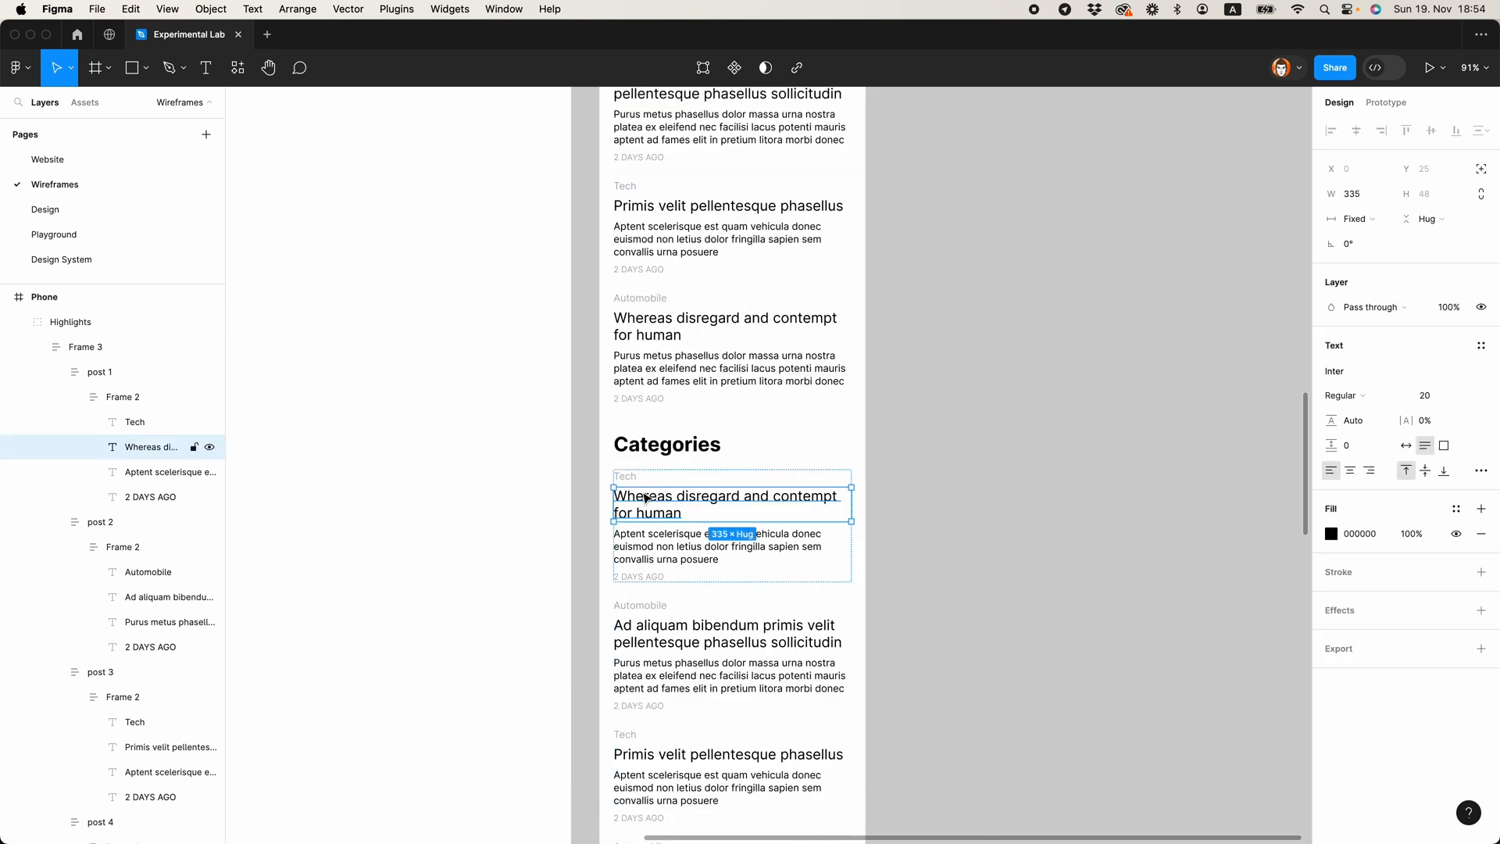
Step: Delete the description and date texts from the first Categories post
click(629, 478)
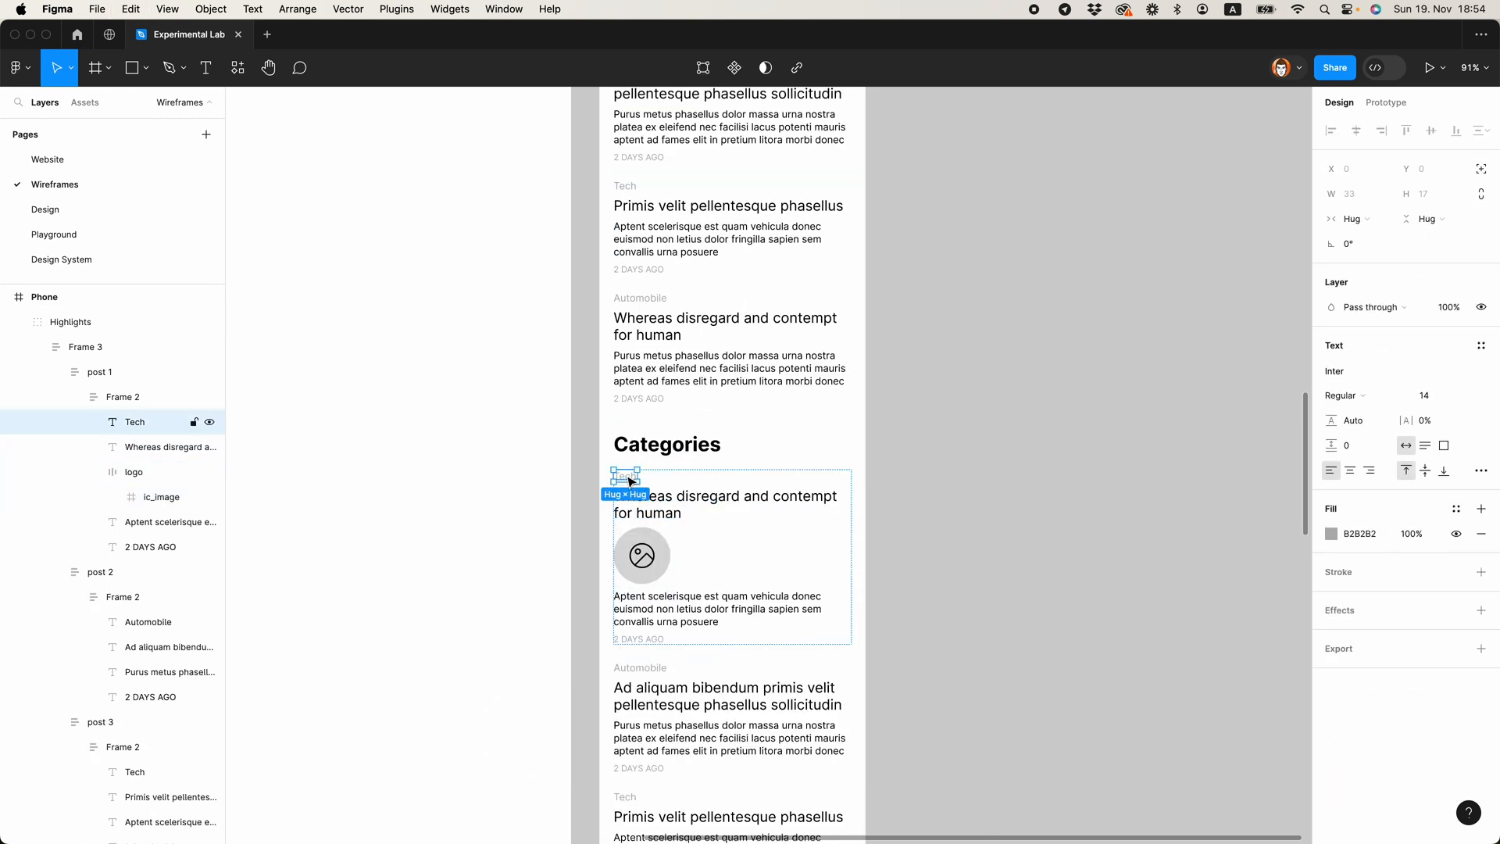
click(625, 614)
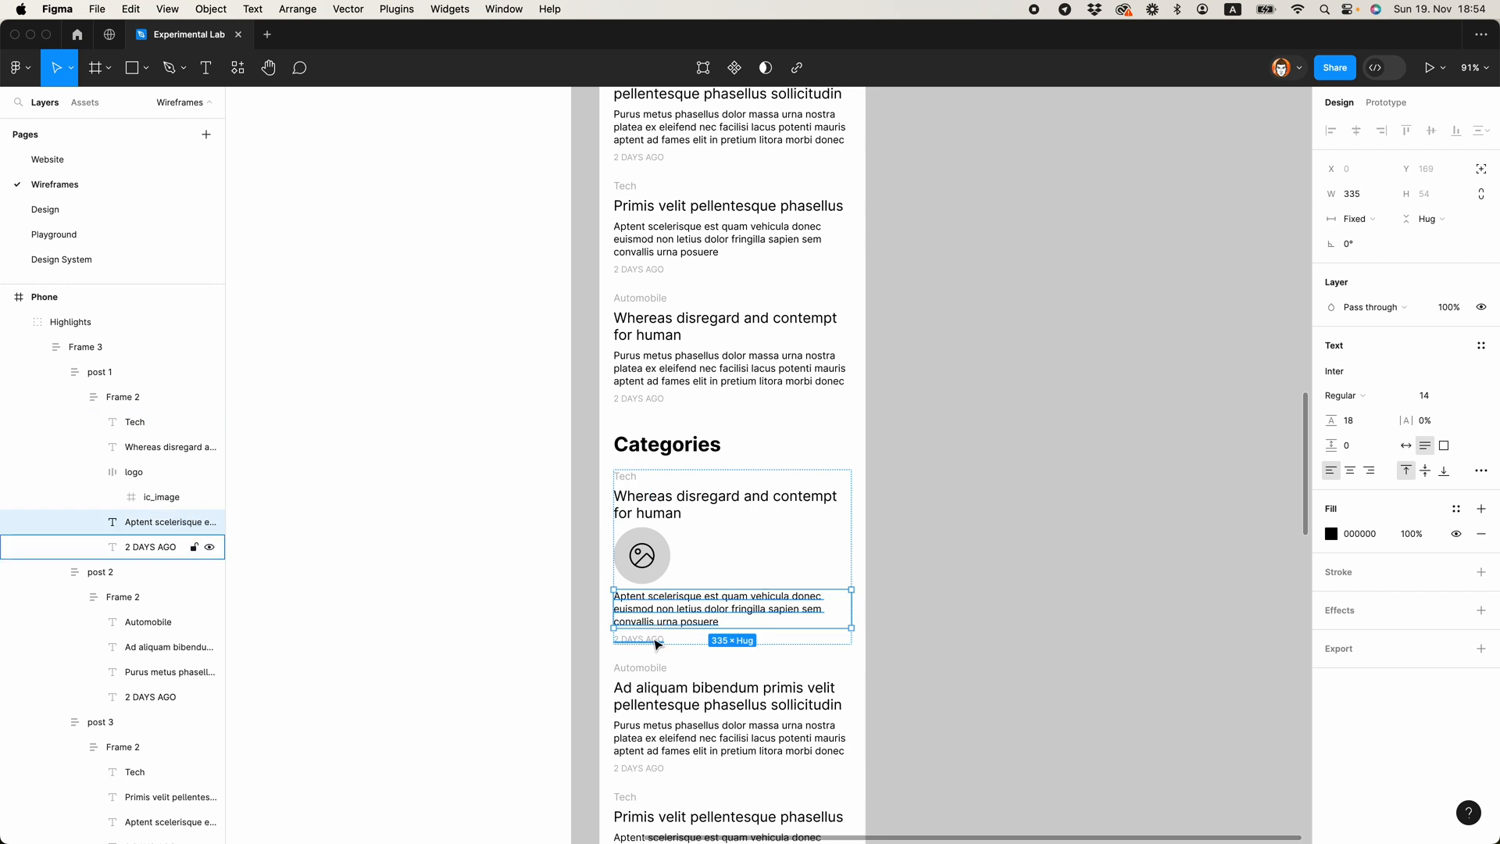
click(658, 642)
shift+click(658, 622)
key(Delete)
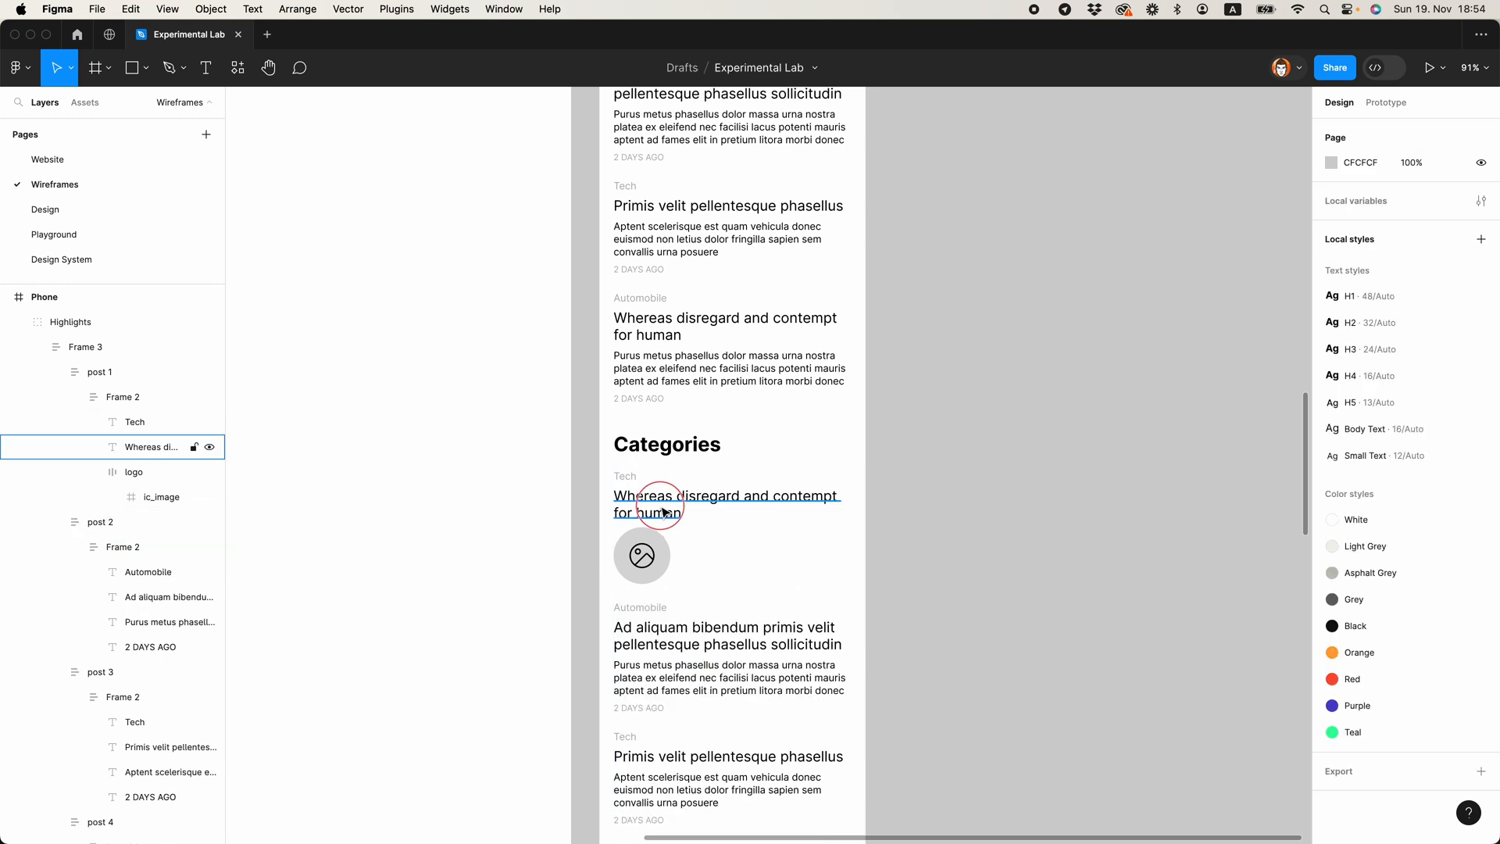
Step: Change the first Categories post's title to "Tech" and set the text to auto width
super+click(662, 511)
double_click(663, 513)
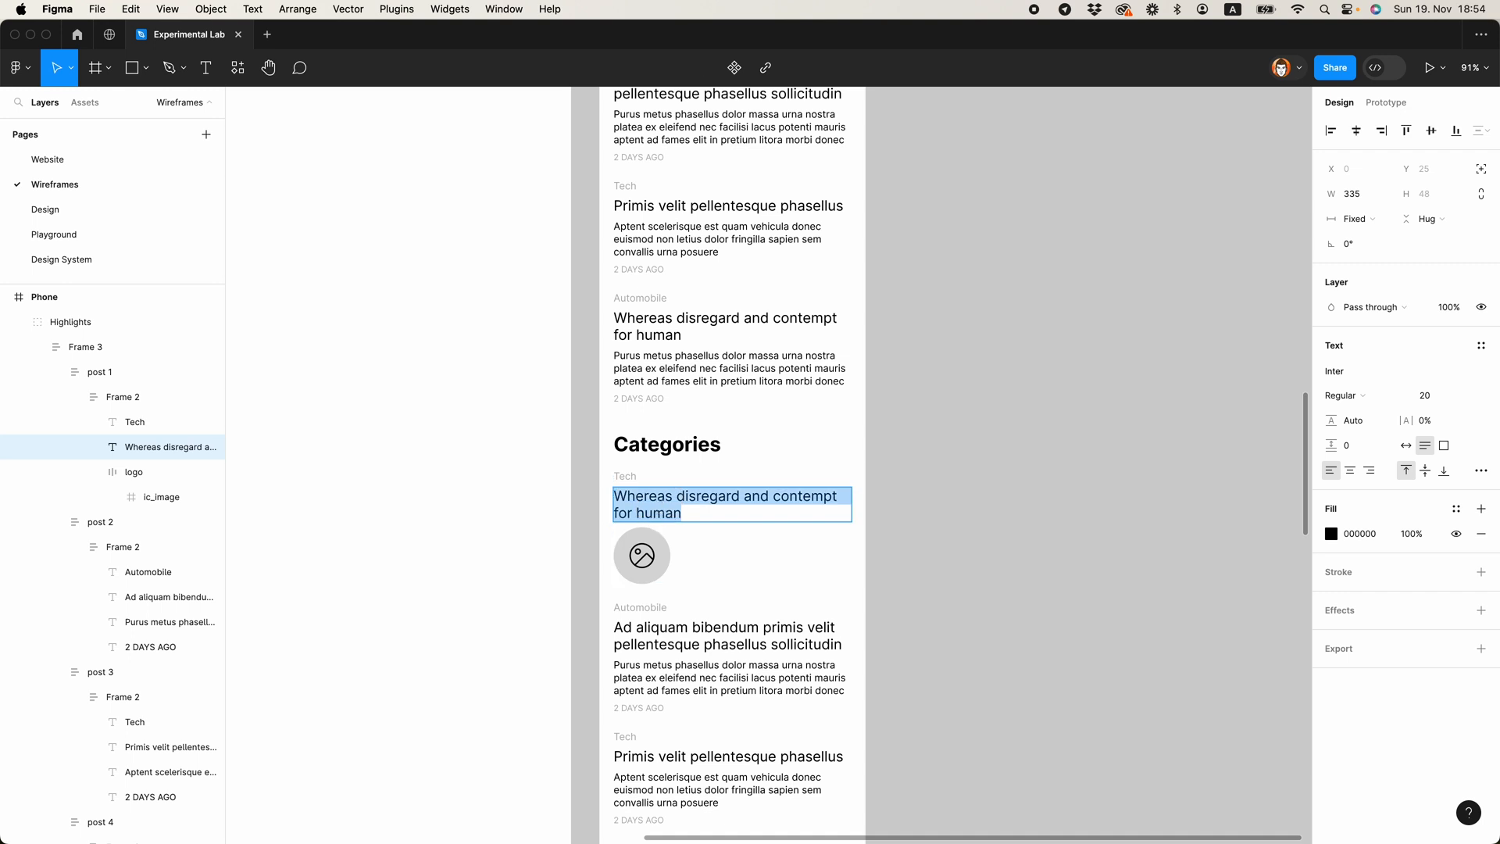
text(Tech)
key(Escape)
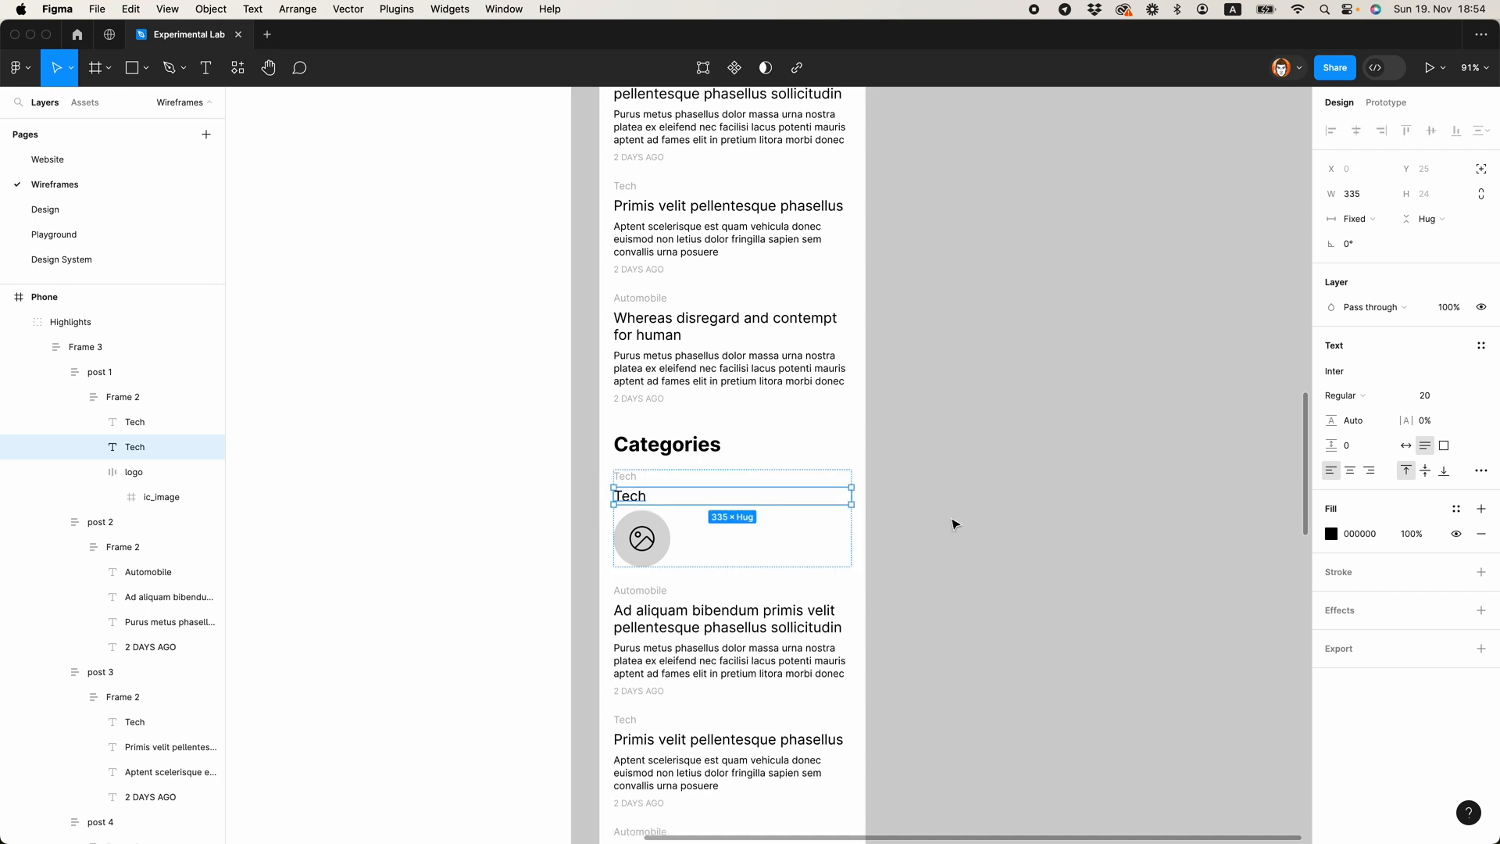
click(1406, 446)
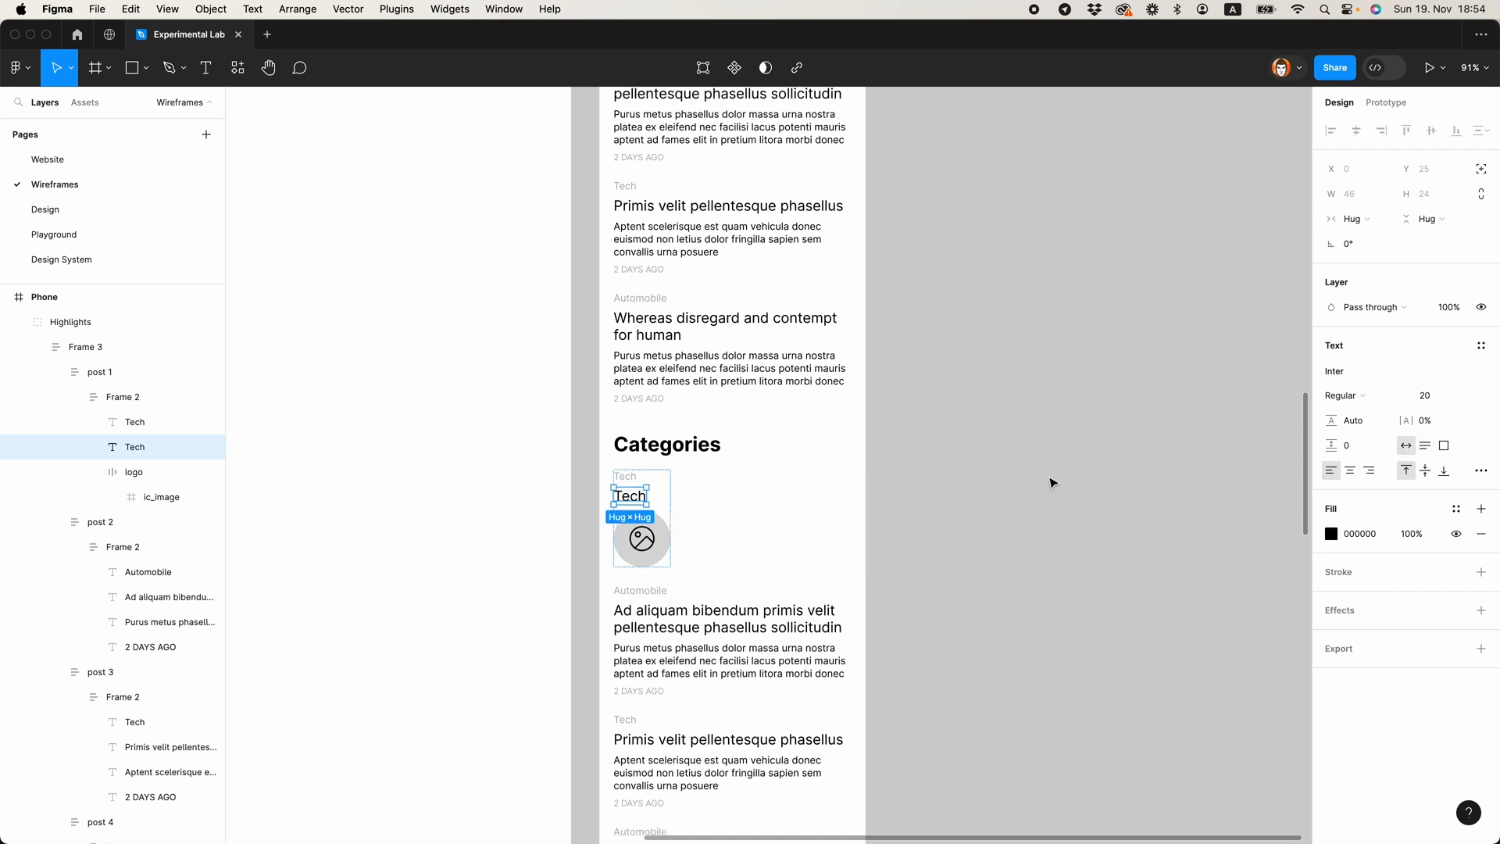
Step: Change the small grey label above the "Tech" title to "8 artciles"
click(626, 477)
double_click(627, 477)
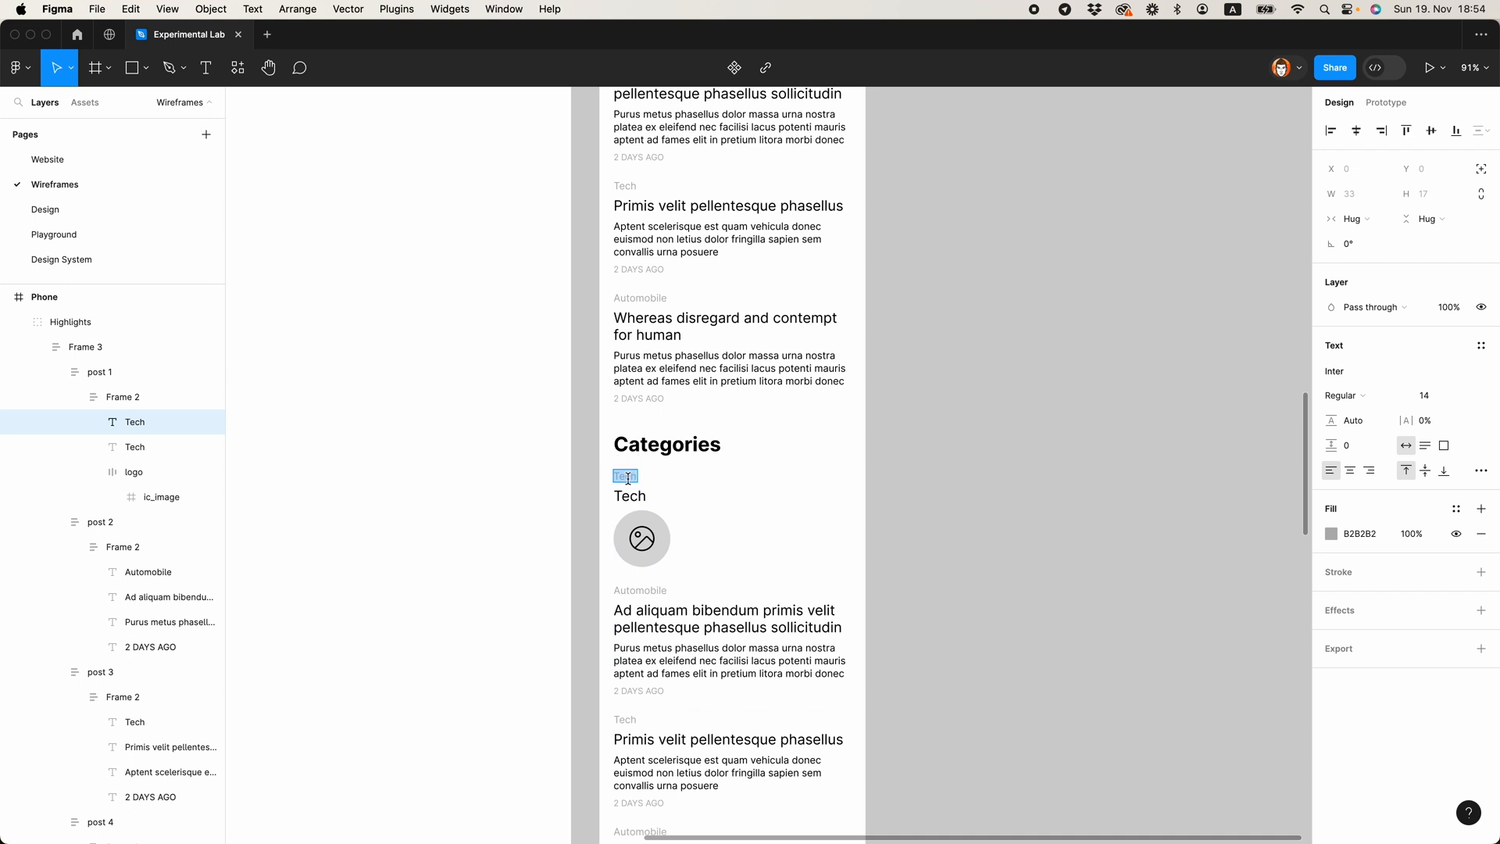
text(8)
key(Escape)
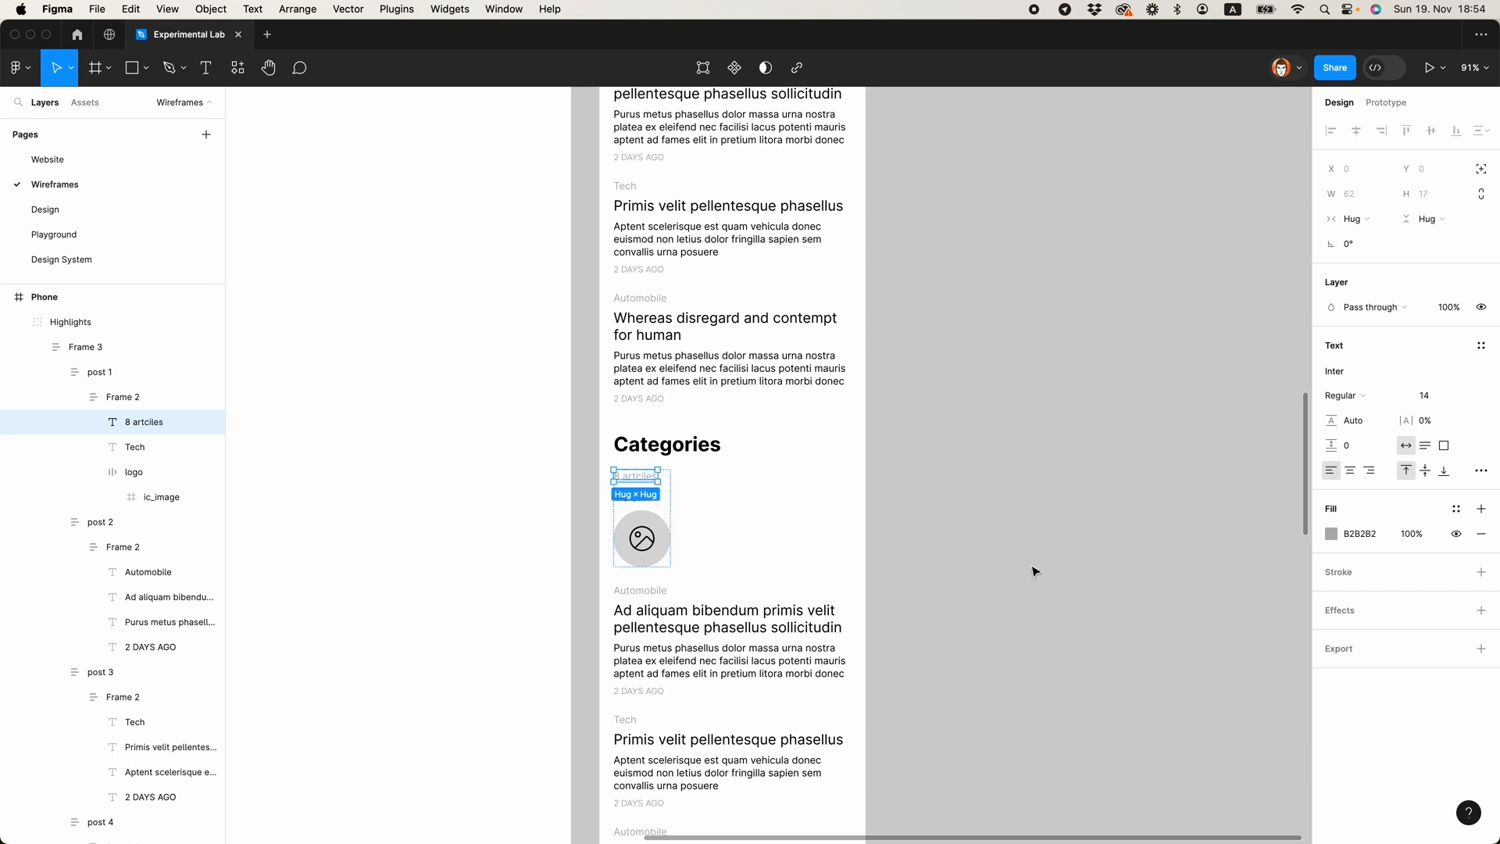
Step: Wrap the "8 artciles" label and "Tech" title in a vertical auto layout with spacing 8
shift+click(629, 496)
key(shift+a)
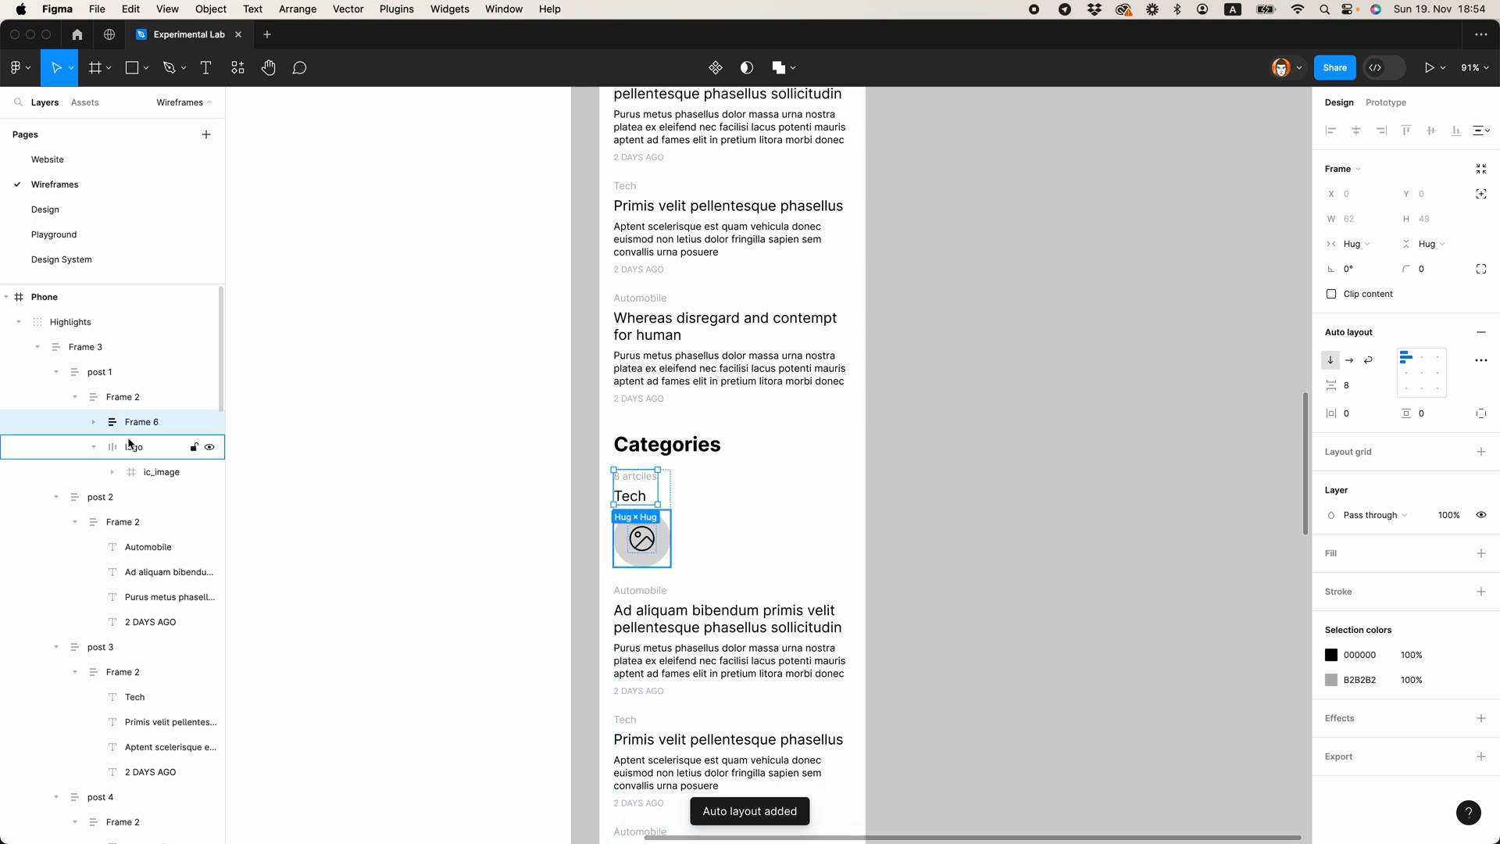
click(94, 447)
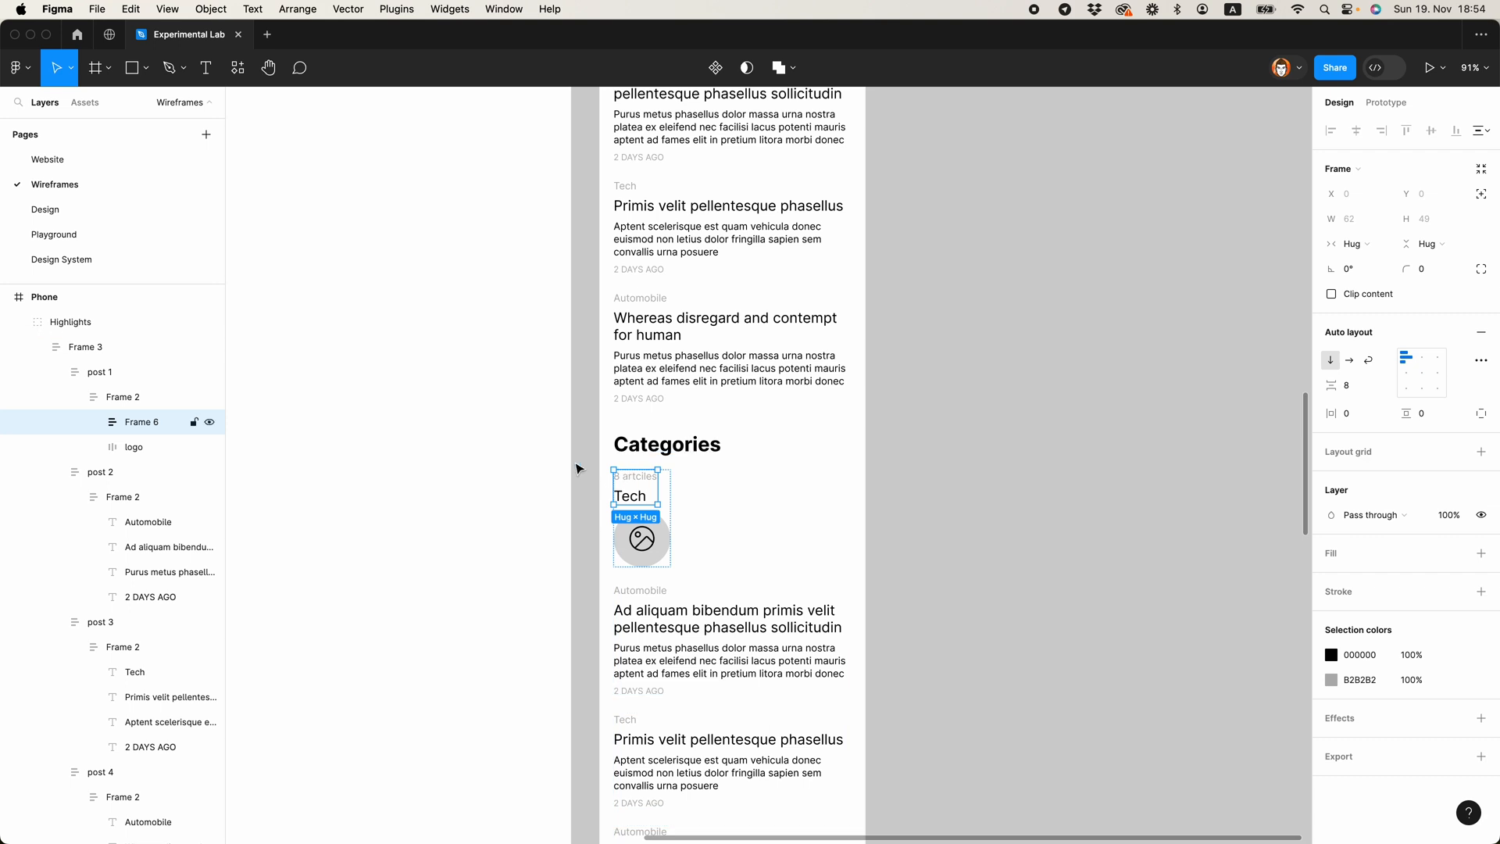
Step: Make the category item's auto layout horizontal with left-centre alignment and place the image circle before the texts
click(127, 398)
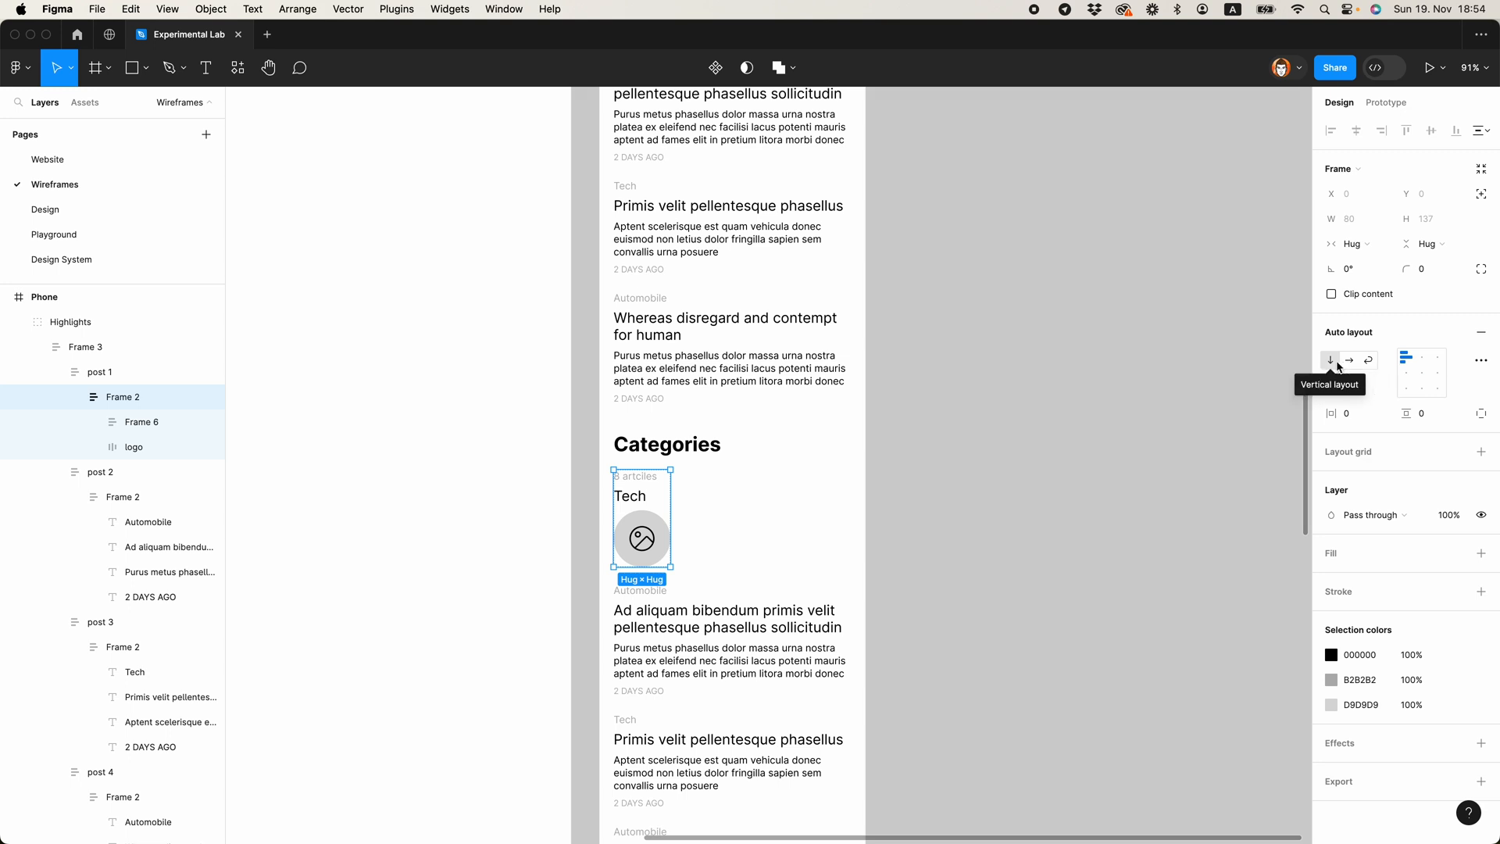
click(1348, 362)
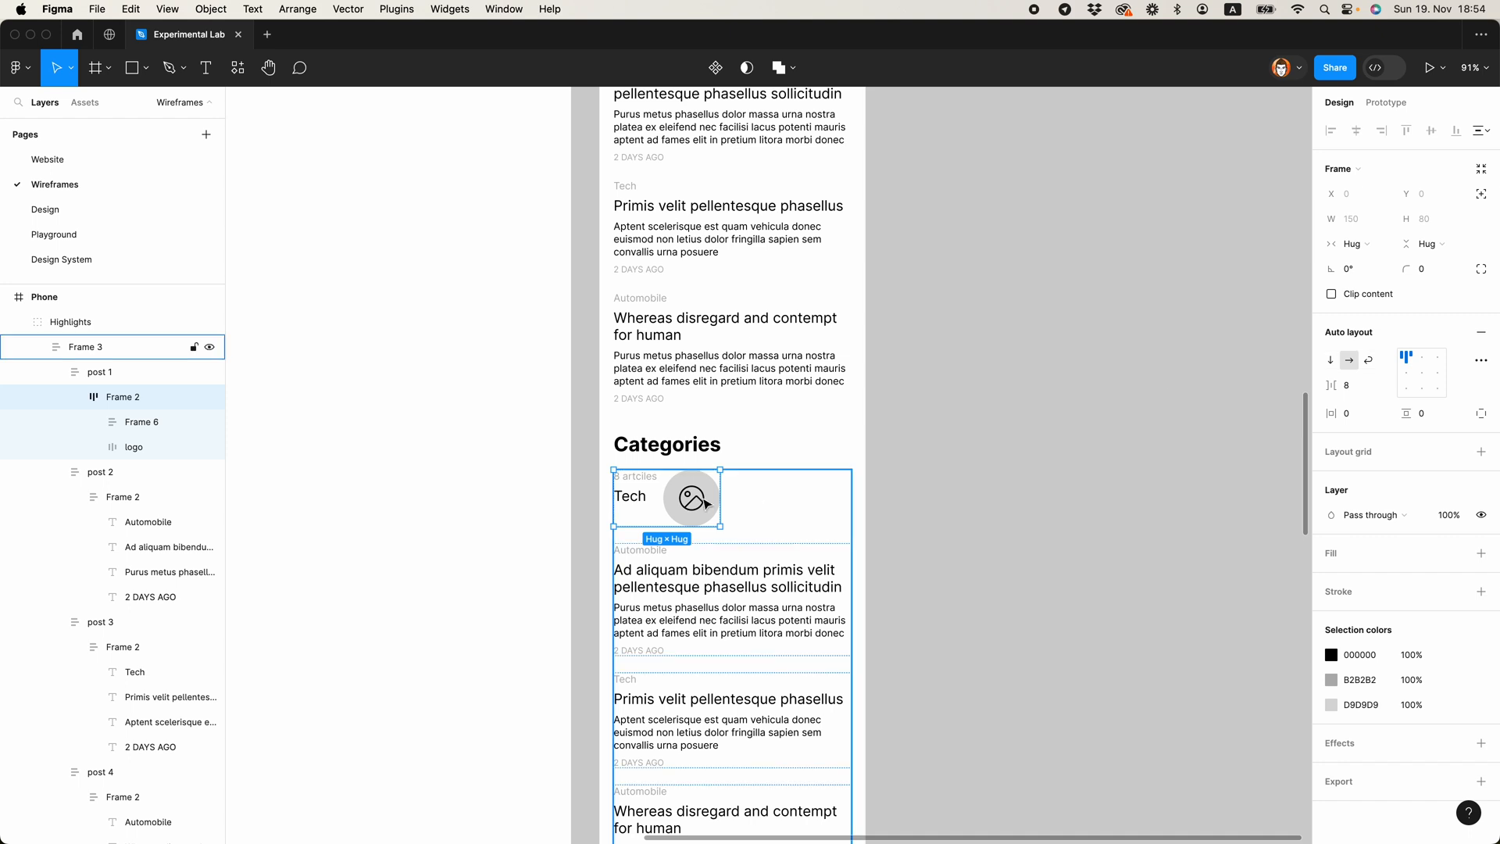
click(1407, 372)
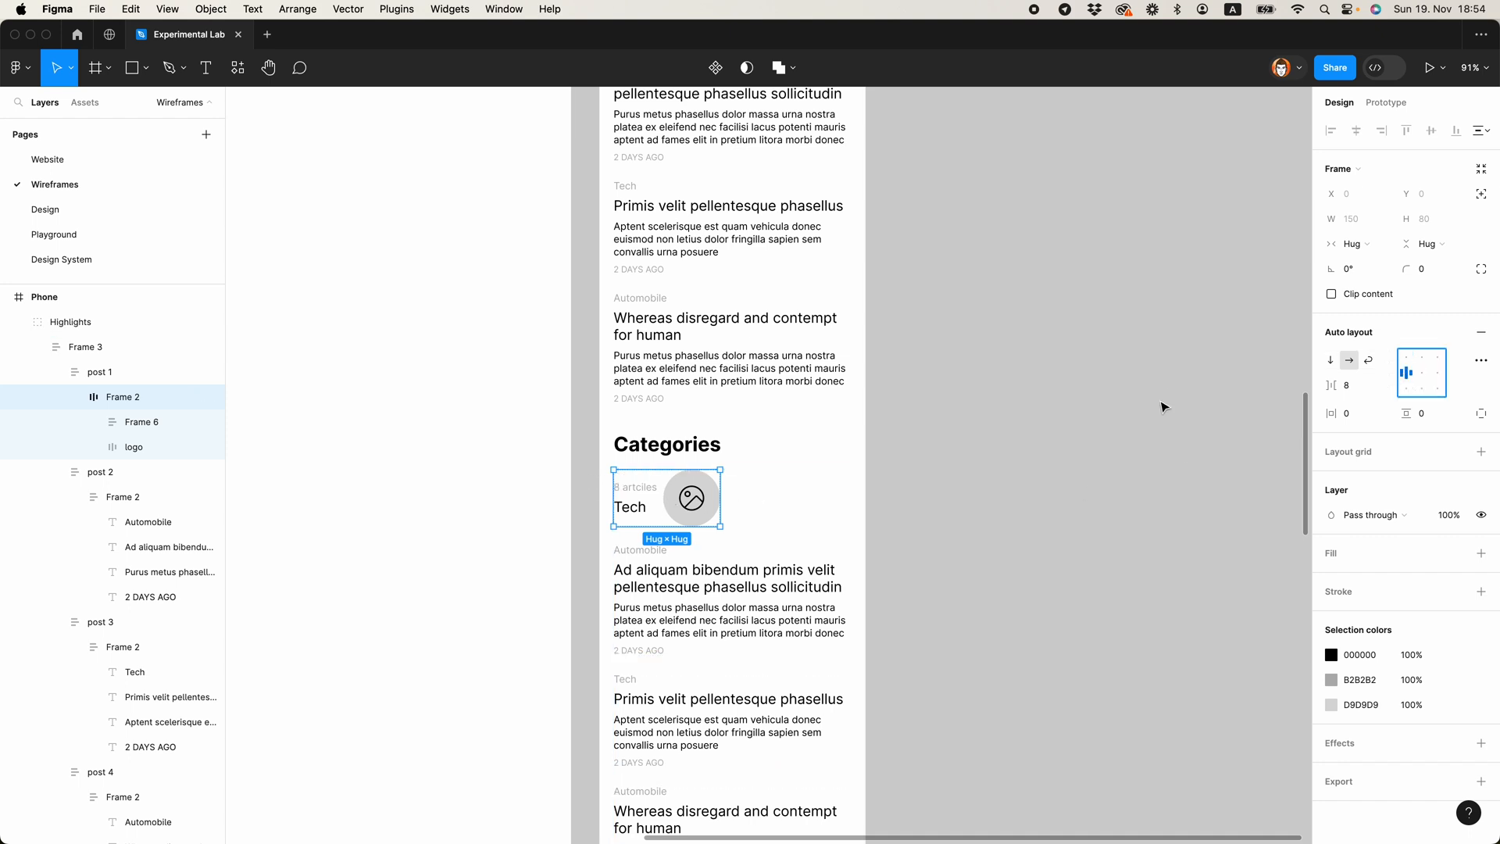
click(691, 512)
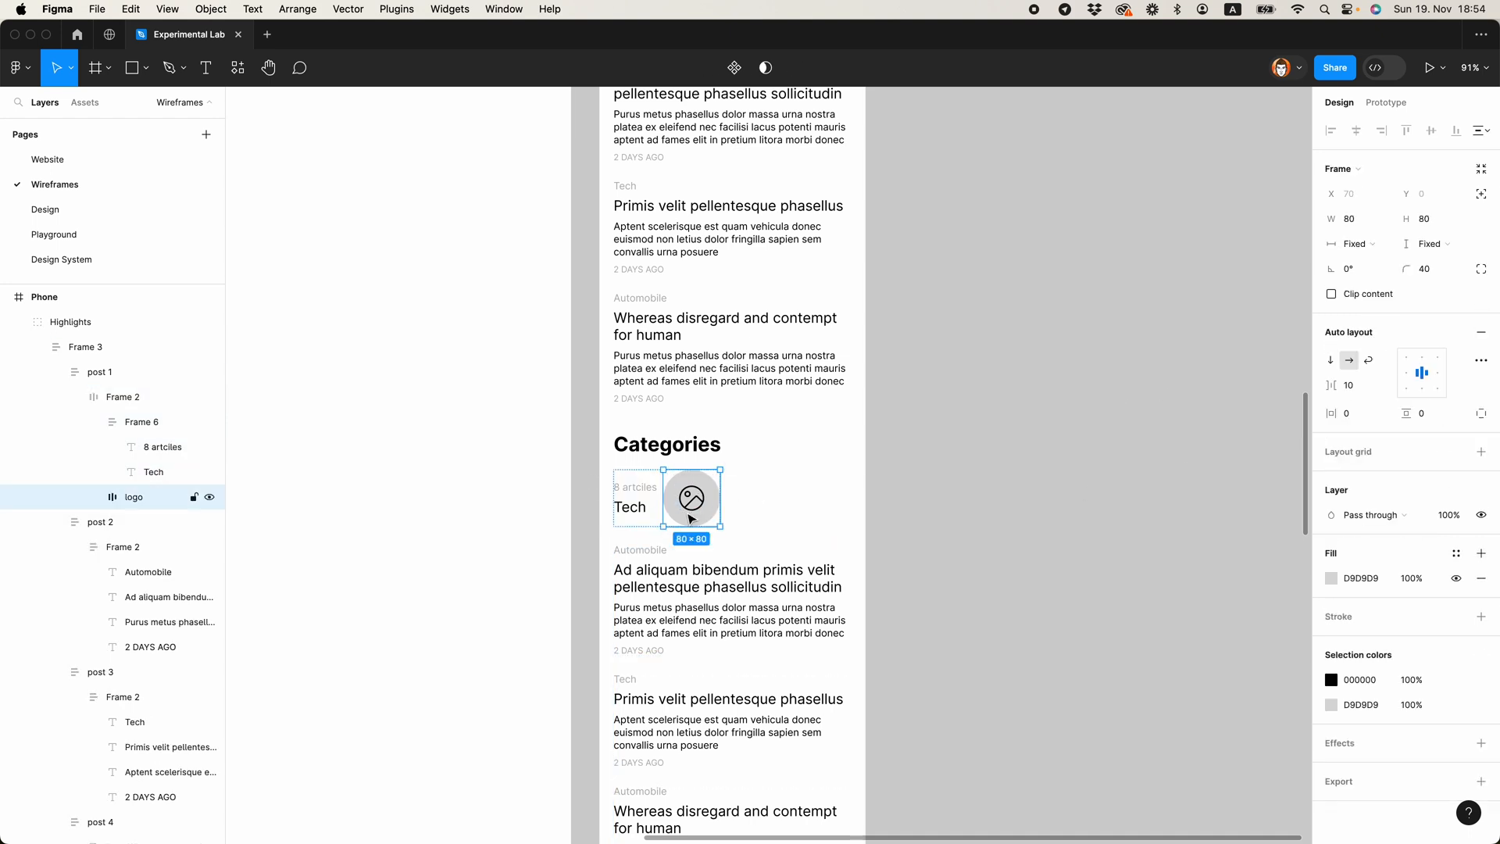
key(Left)
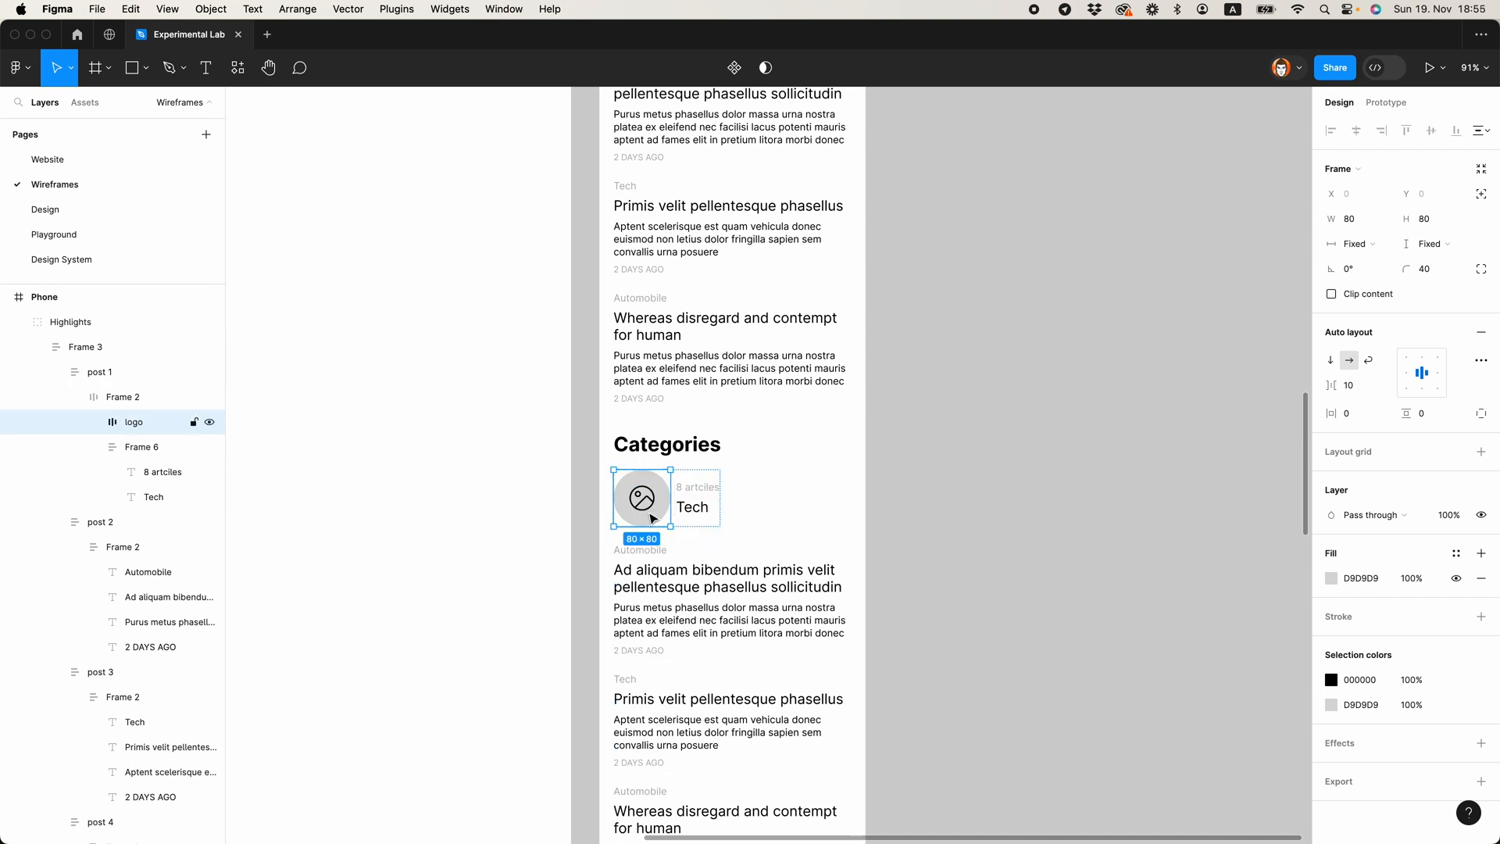
Step: Set the auto layout spacing of the selected image circle to 16
click(1356, 386)
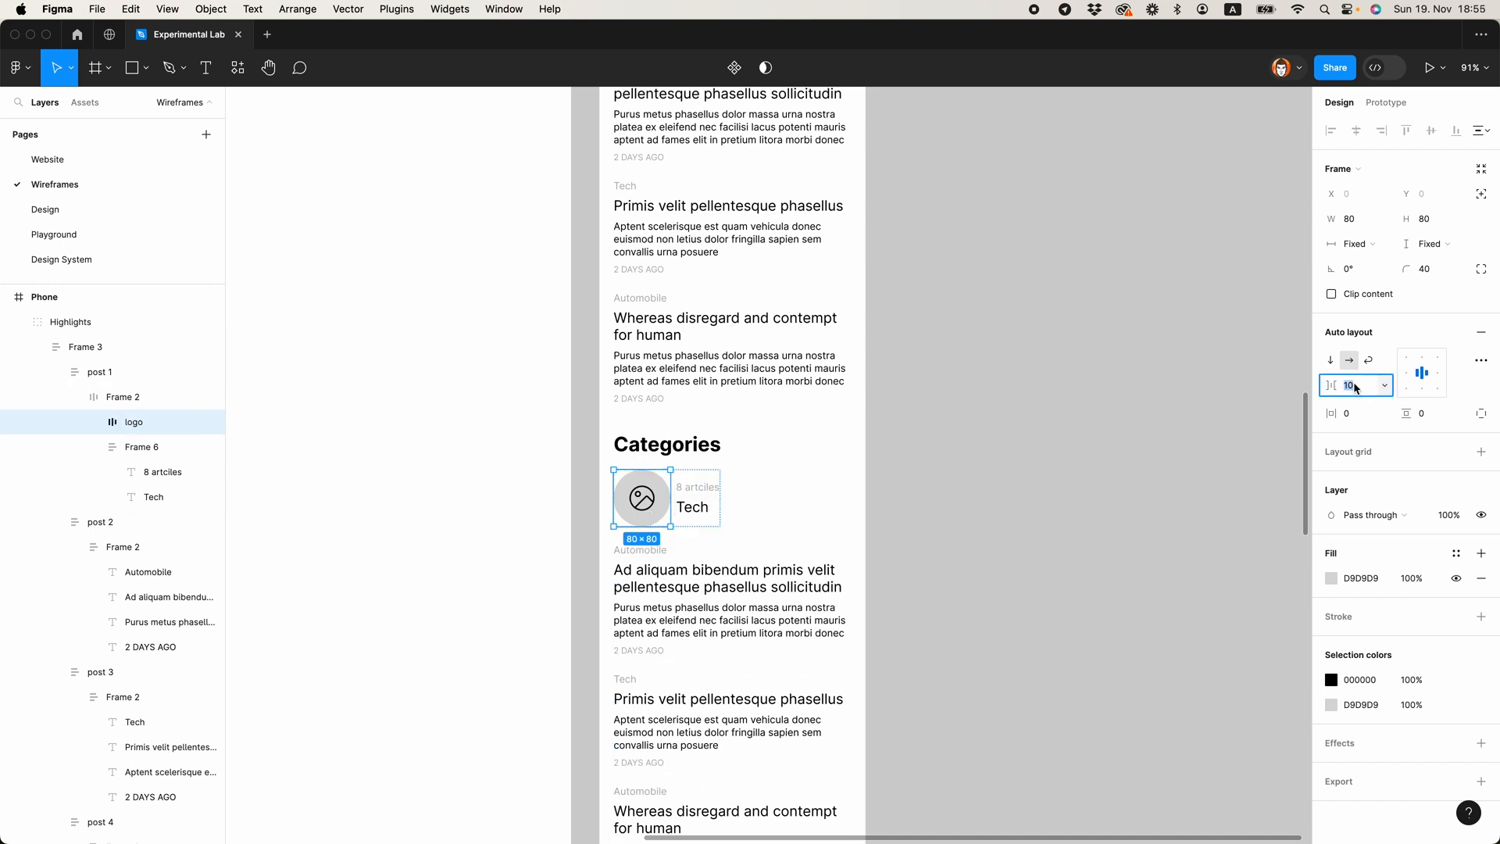
text(16)
key(Return)
click(951, 504)
Step: Move the "Tech" title above the "8 artciles" label in the category item
super+click(691, 505)
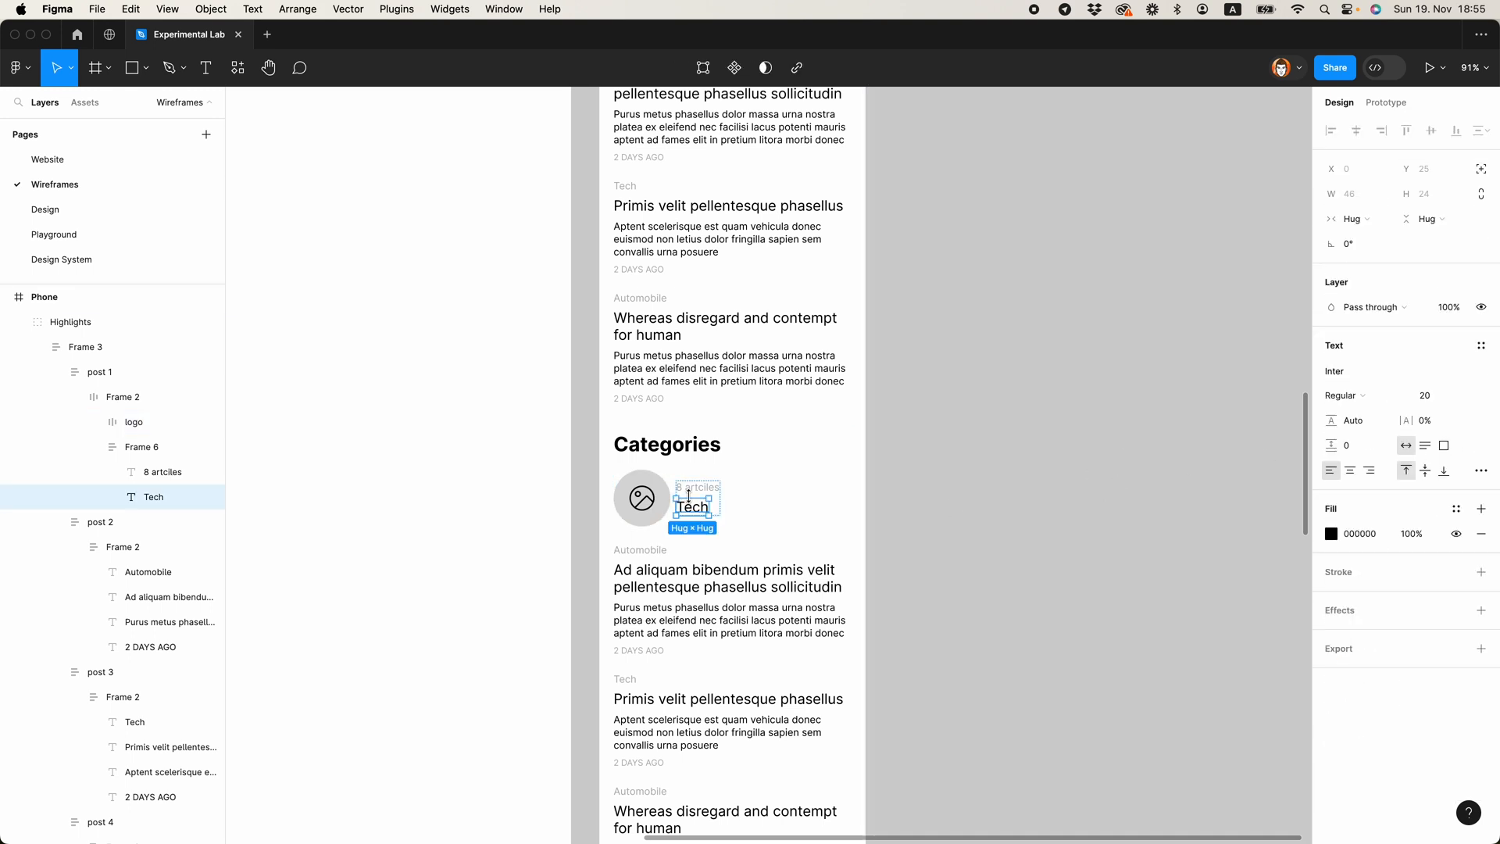
key(Up)
click(917, 546)
scroll(1065, 502, left, 6)
scroll(1065, 502, down, 2)
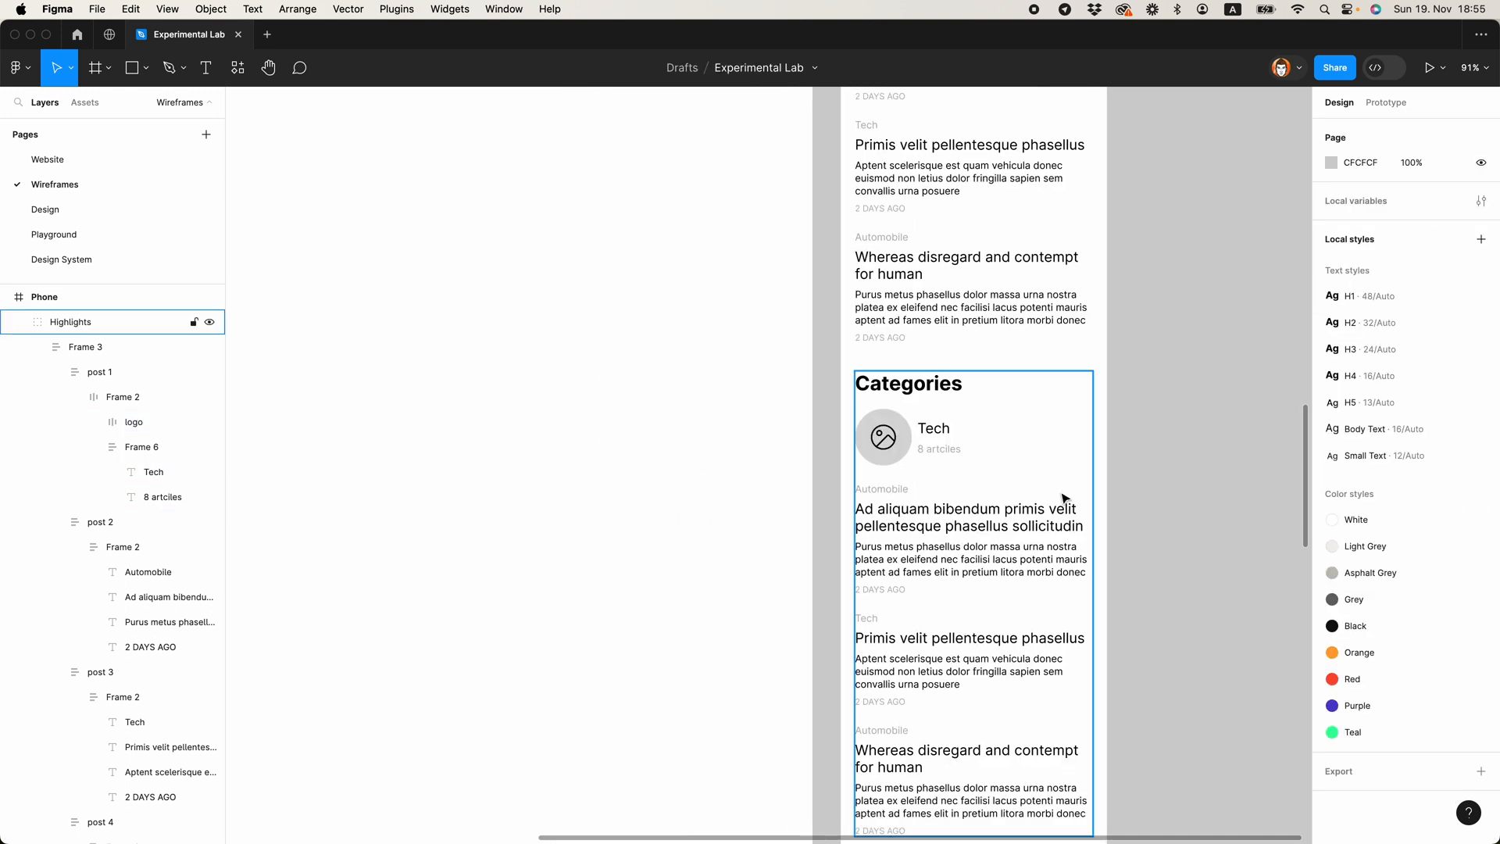
Step: Make the Tech category item's auto layout horizontal with left-centre alignment and spacing 16, and rename its layer cat 1
super+click(931, 451)
click(906, 391)
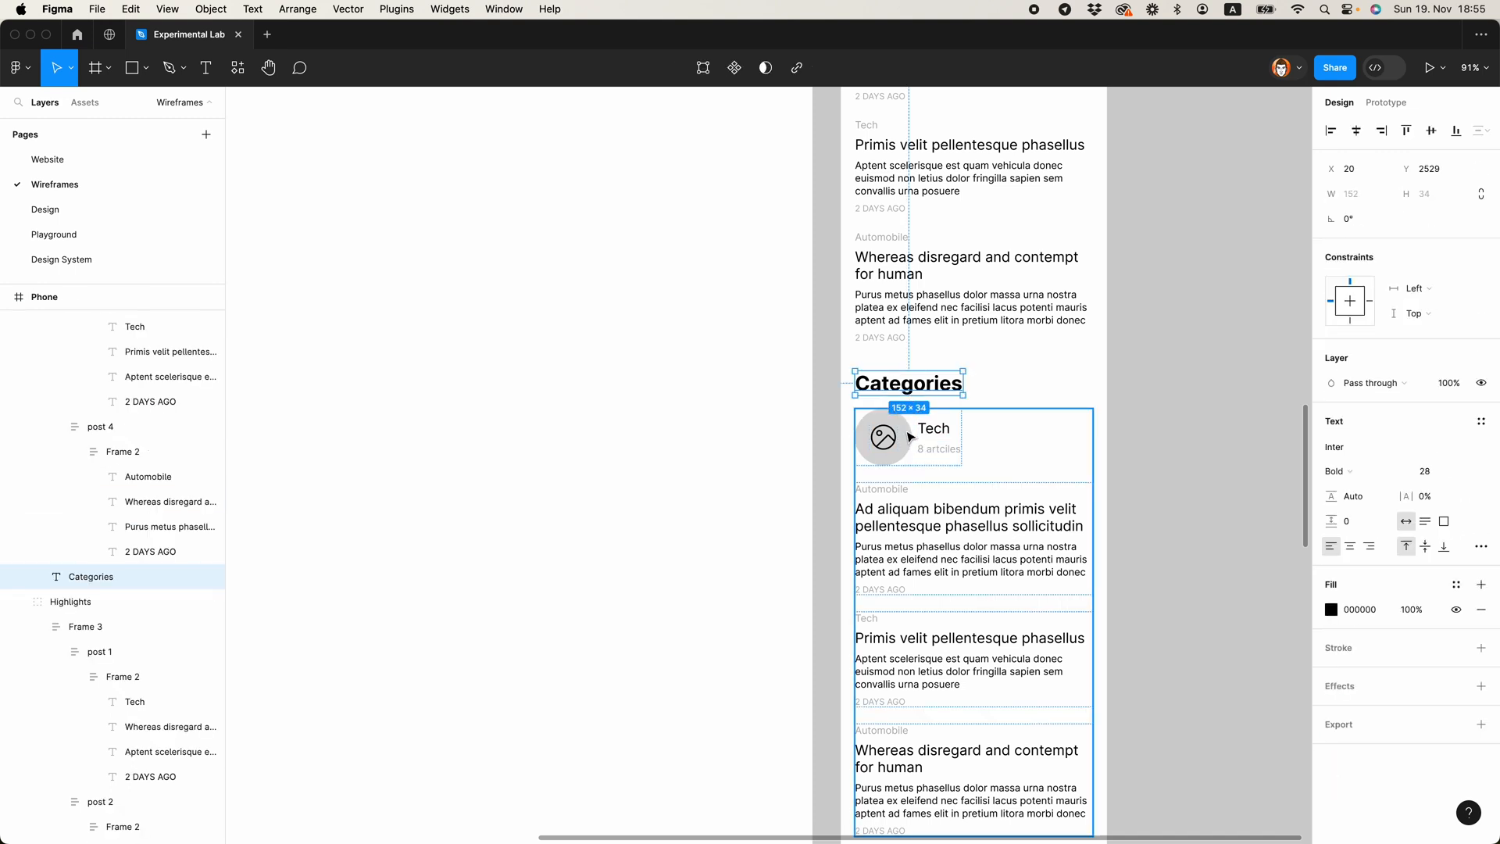
double_click(910, 435)
click(1352, 387)
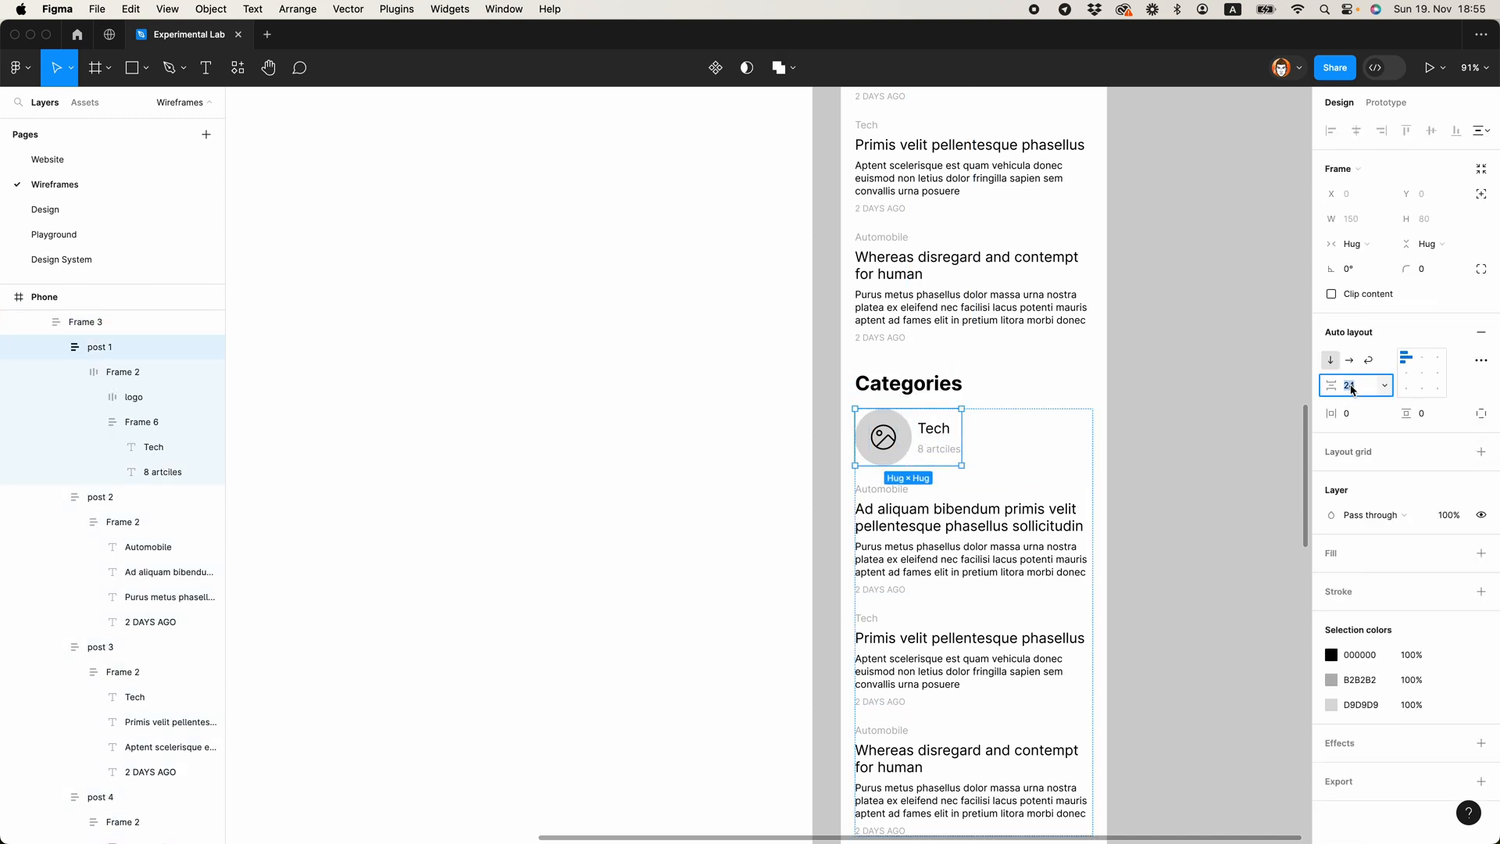
click(1349, 360)
click(1355, 386)
text(16)
key(Return)
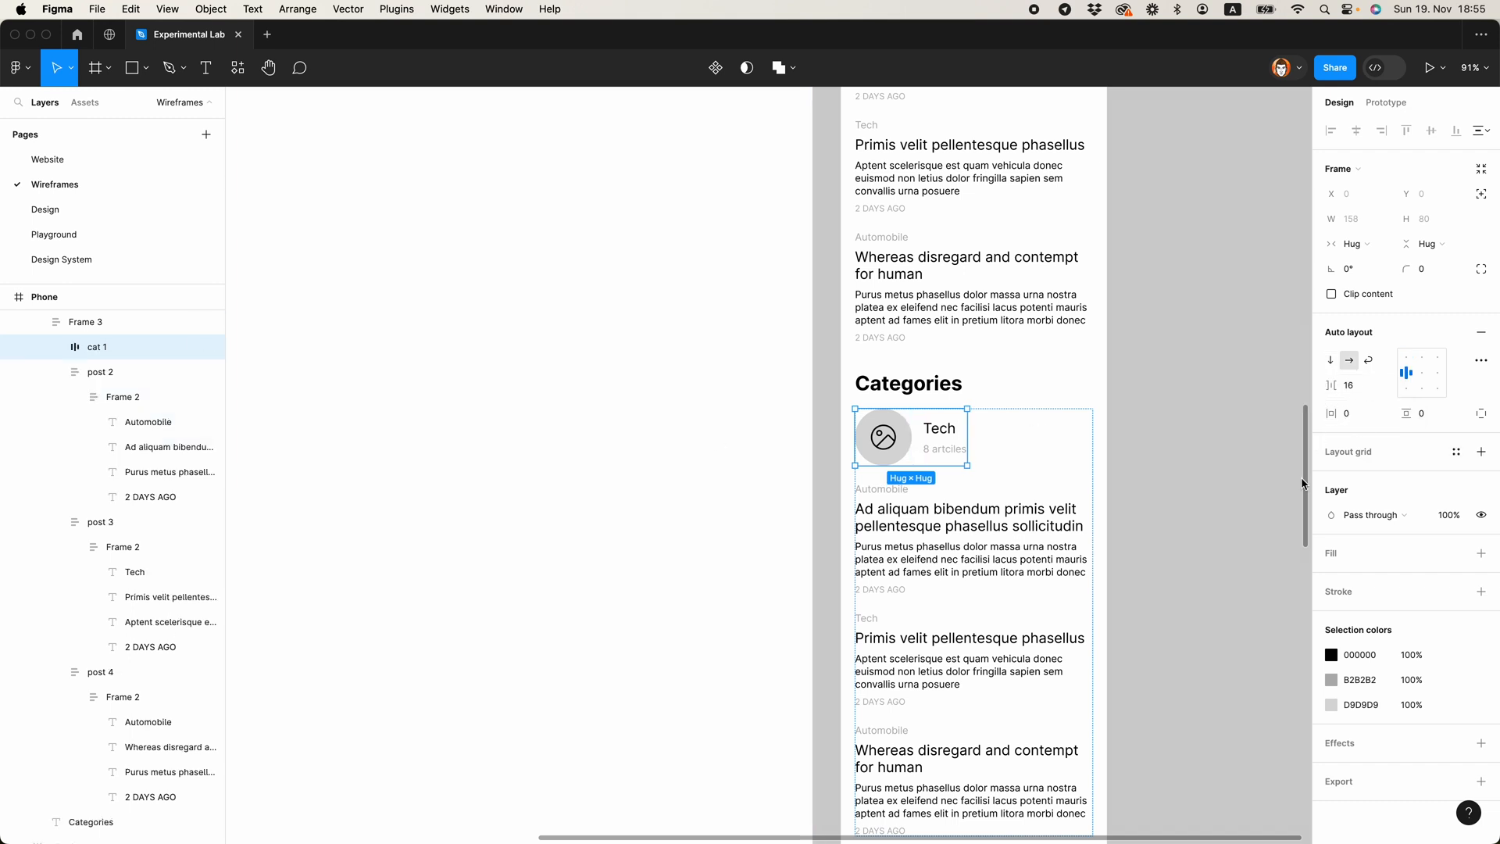
click(1204, 520)
Step: Delete the three remaining text posts below the Tech item in the Categories section
scroll(1204, 520, down, 2)
click(925, 352)
click(914, 477)
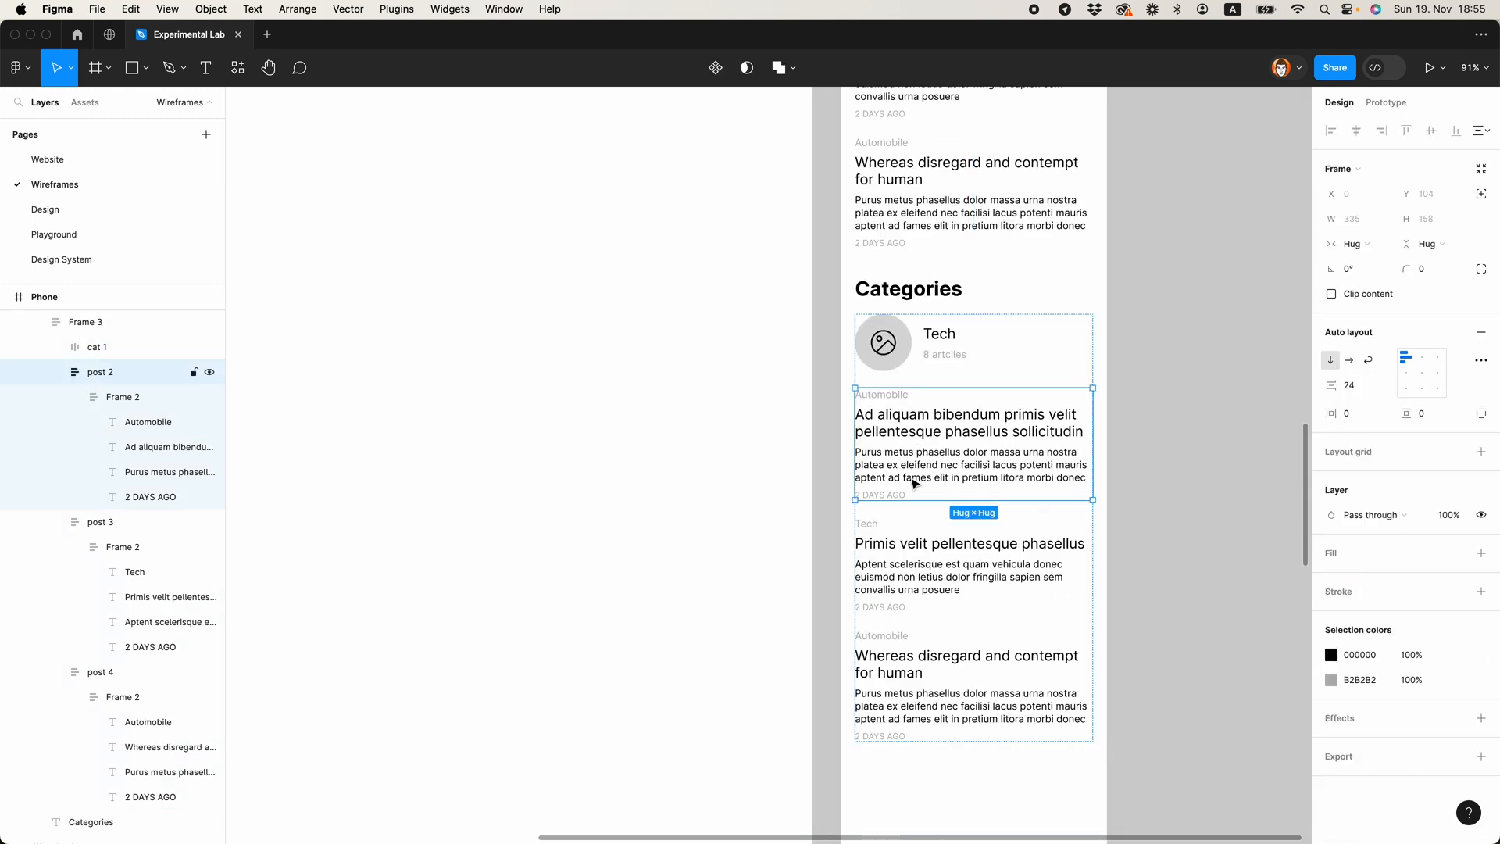
shift+click(922, 562)
shift+click(924, 653)
key(Delete)
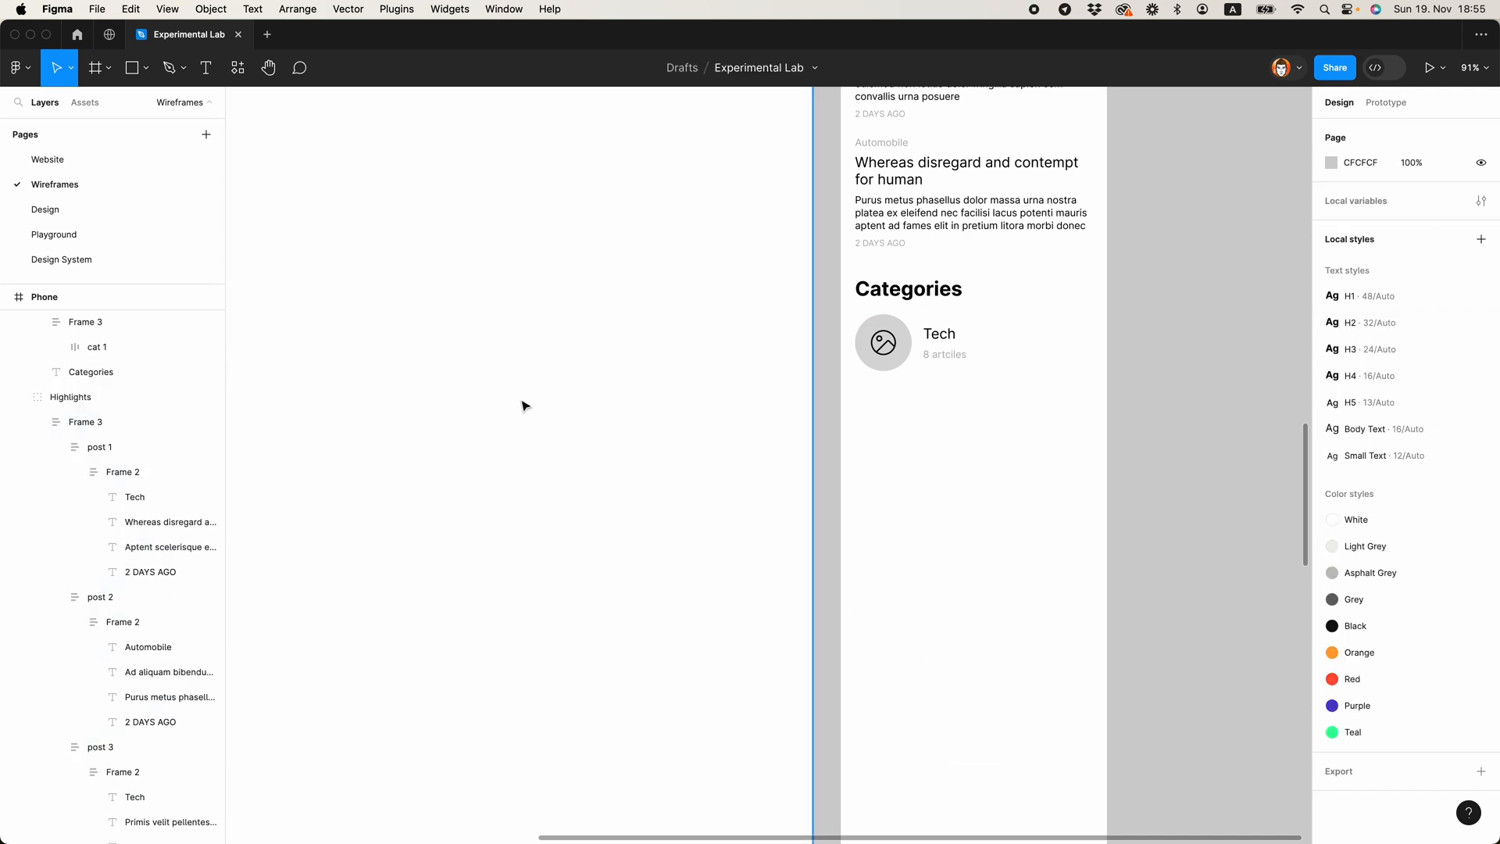
Step: Duplicate the cat 1 item three times to make a list of four category items
click(101, 346)
key(super+d)
key(super+d)
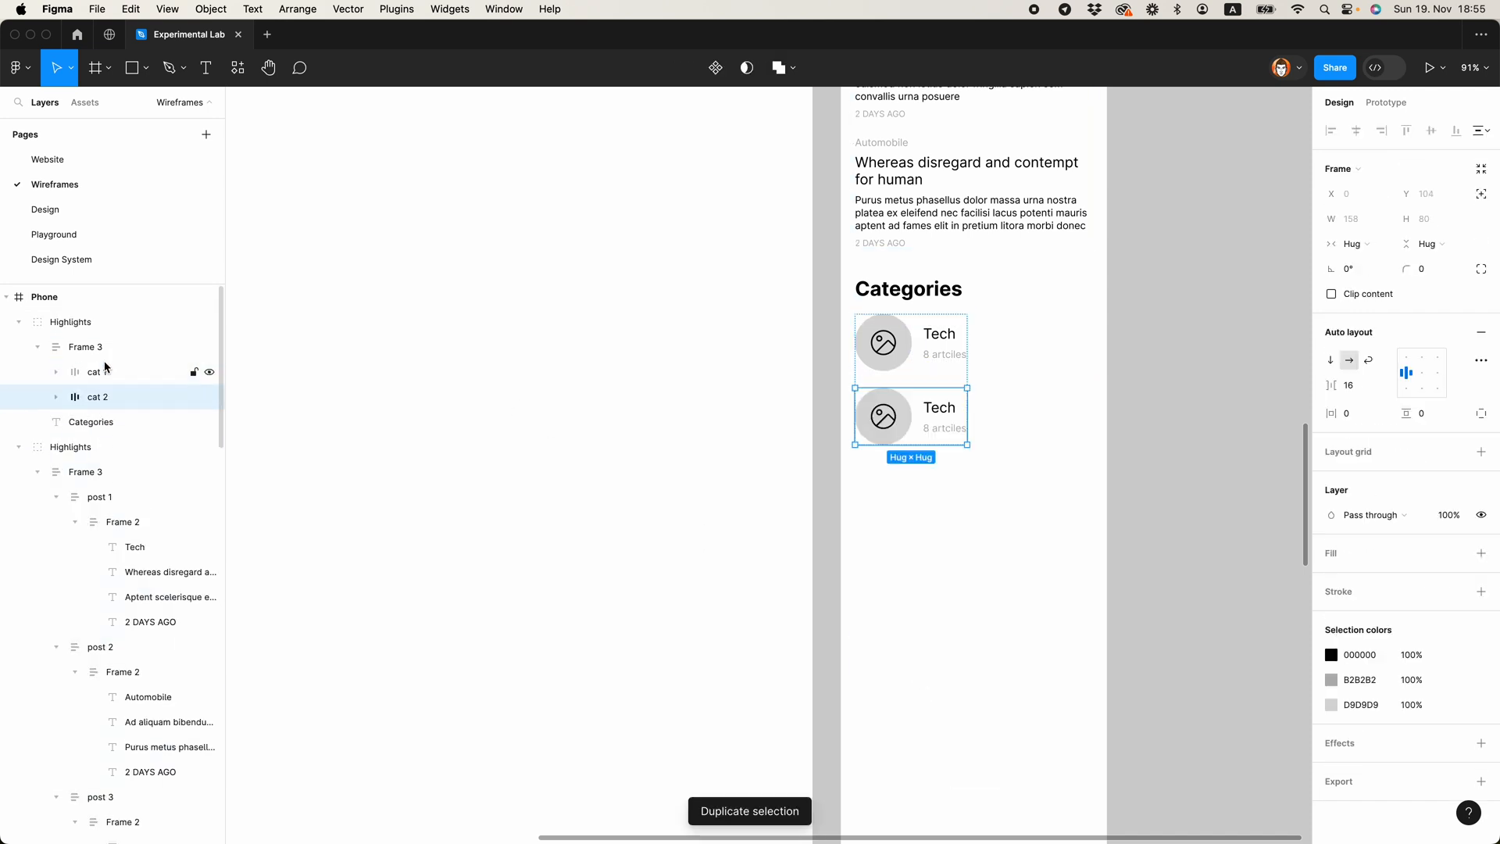
key(super+d)
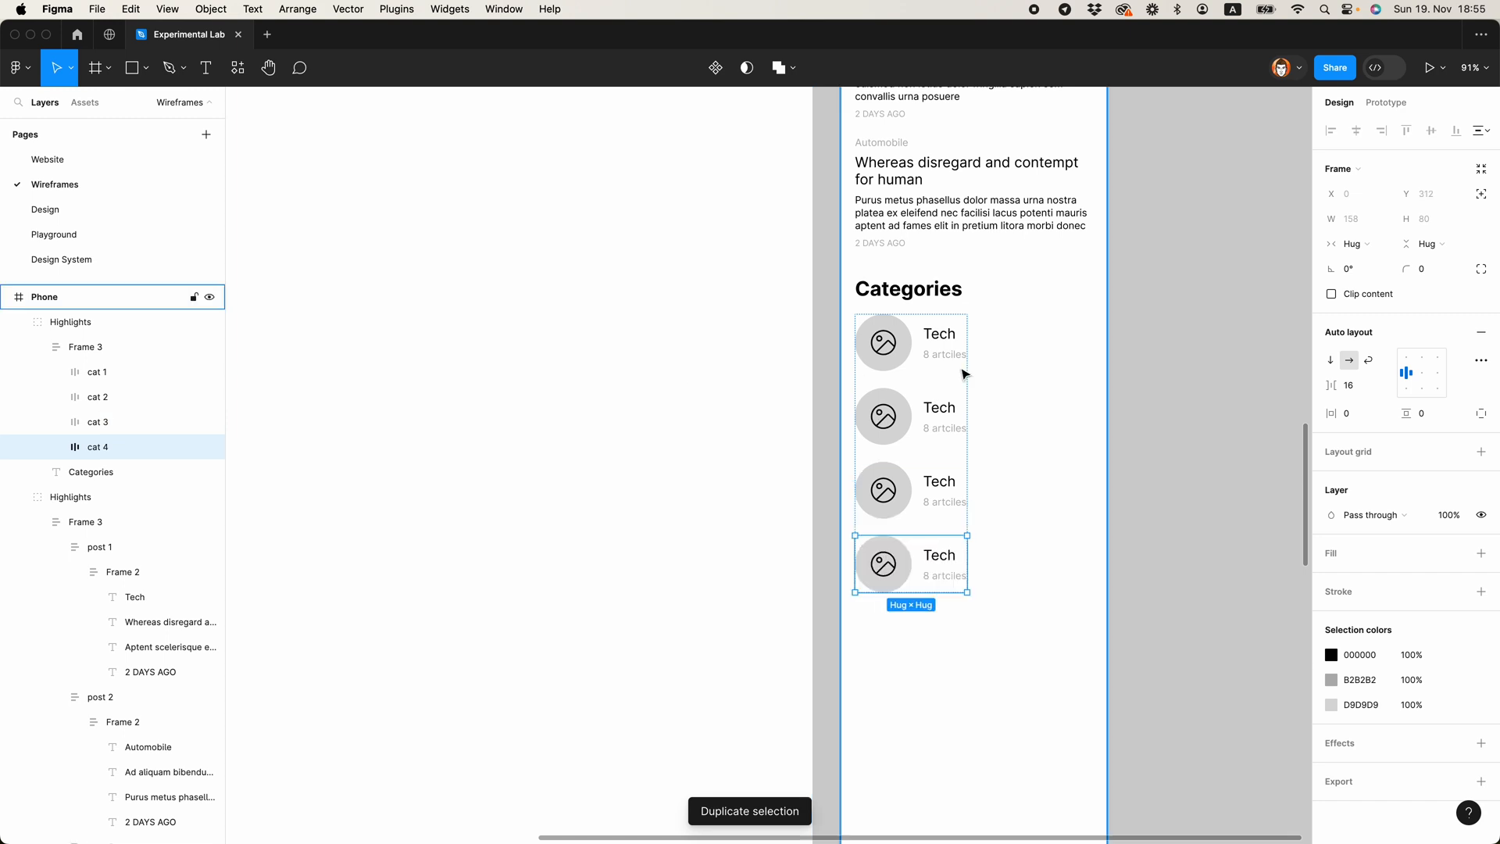
Step: Replace the second category item's title with Automobile, copied from existing text in the wireframe
click(1008, 376)
scroll(912, 404, up, 3)
super+double_click(883, 389)
key(super+c)
scroll(938, 407, down, 3)
key(Escape)
super+double_click(942, 404)
key(super+v)
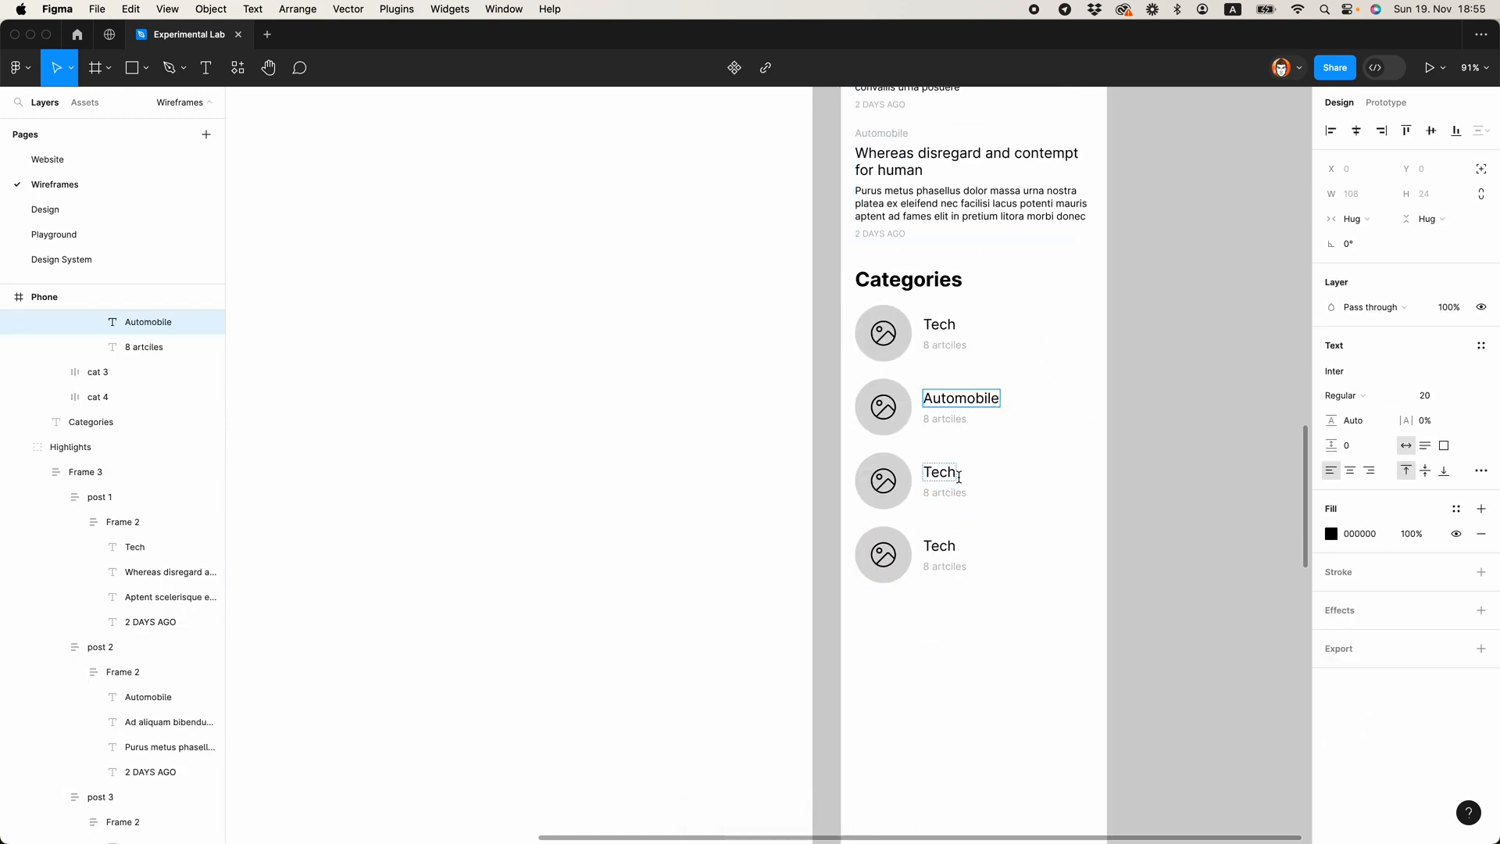
Step: Set the third category item's title to Artificial Intelligence and the fourth item's title to Music
super+double_click(945, 473)
text(Ar)
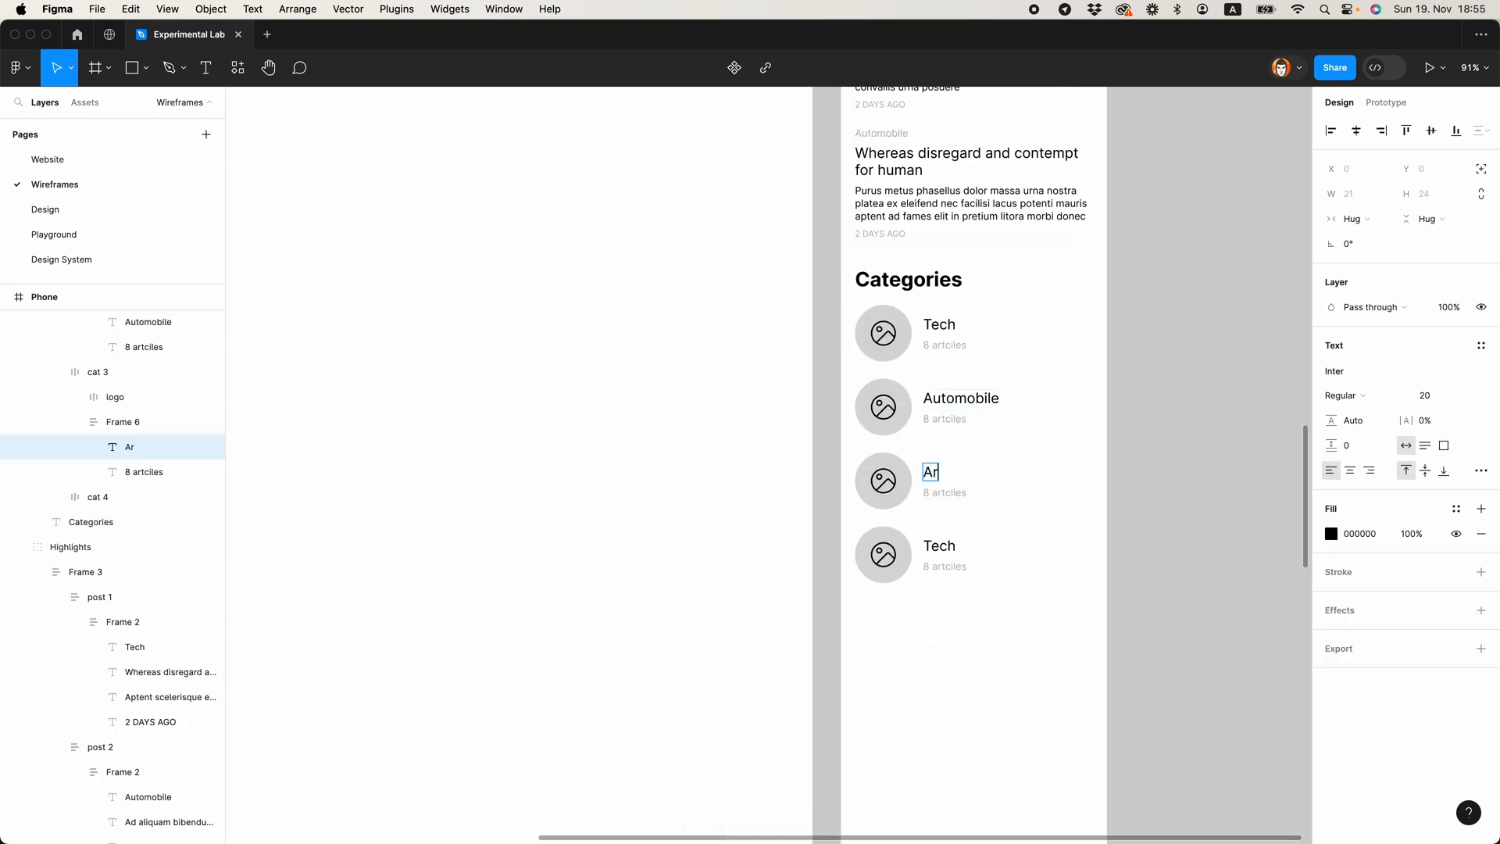
text(tificial Intelligence)
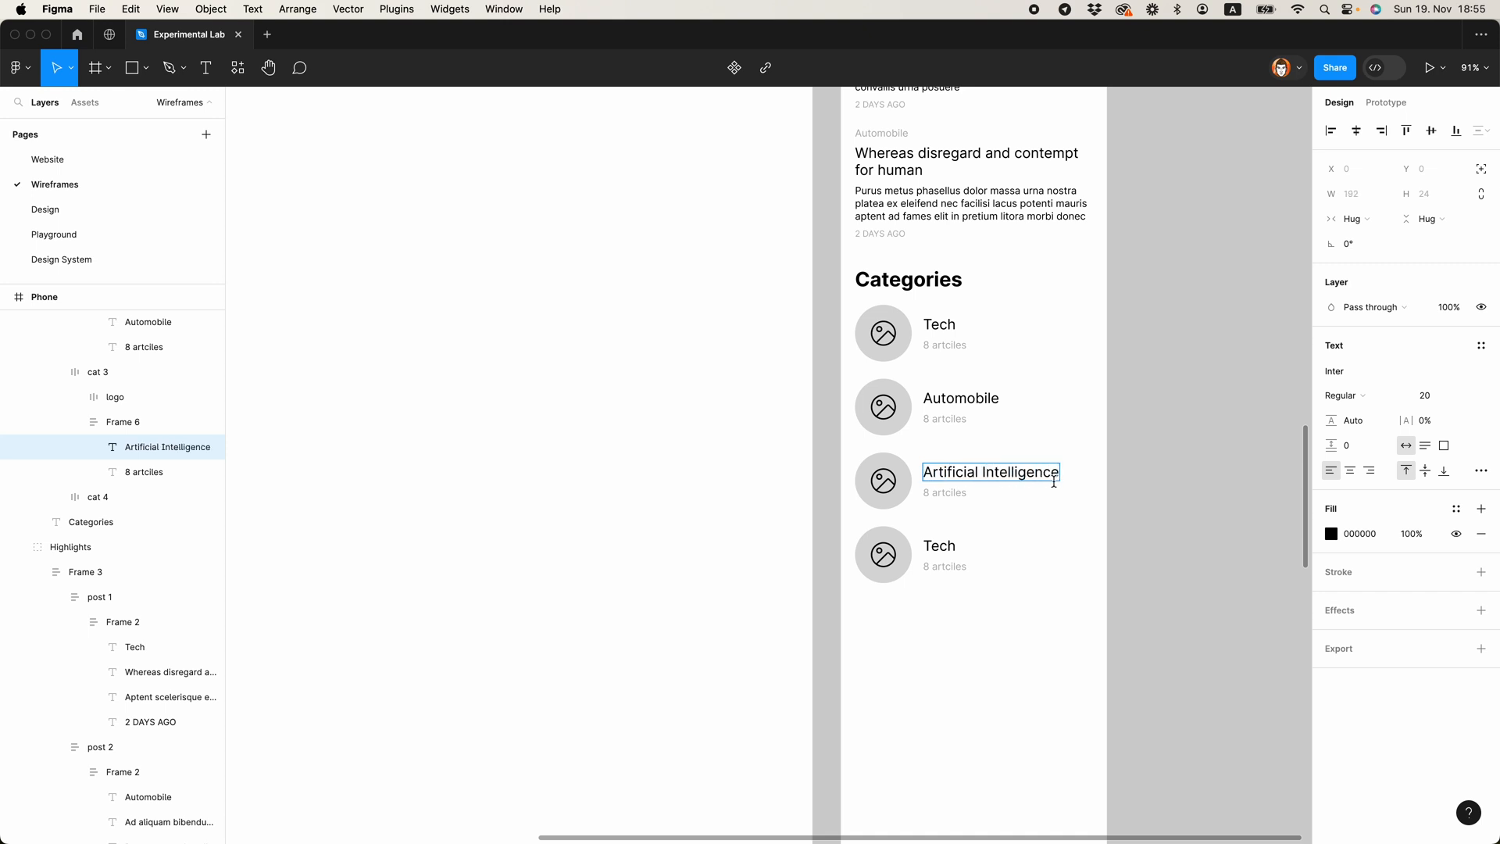
click(934, 545)
super+double_click(934, 545)
text(Music)
click(967, 622)
Step: Duplicate the Latest section and place the copy directly below the Categories list, aligned with it
scroll(955, 551, down, 5)
scroll(1033, 320, up, 4)
scroll(1033, 320, down, 3)
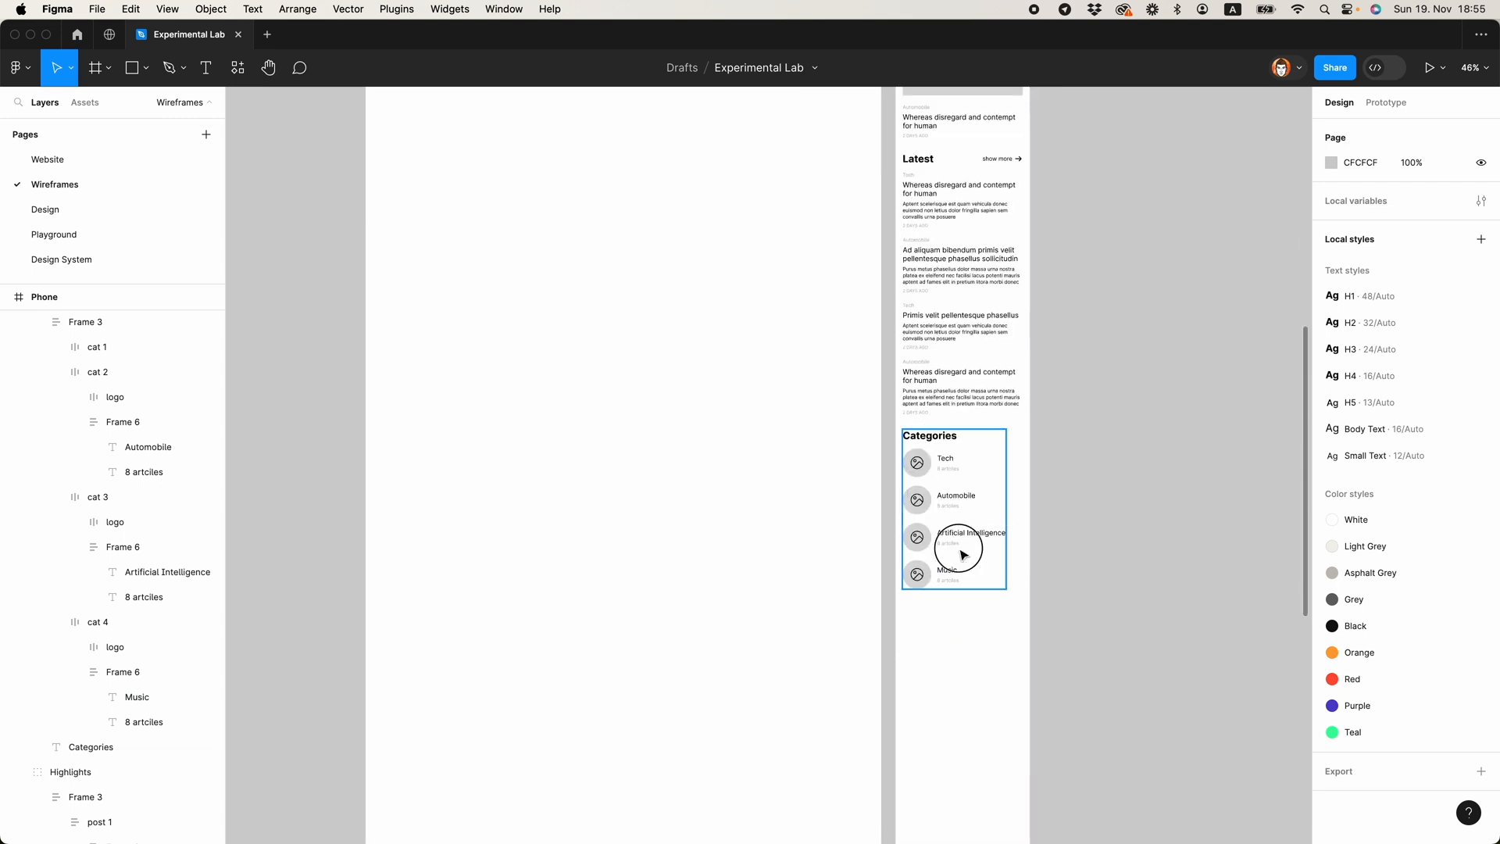
click(963, 555)
scroll(988, 435, up, 5)
scroll(1032, 496, down, 2)
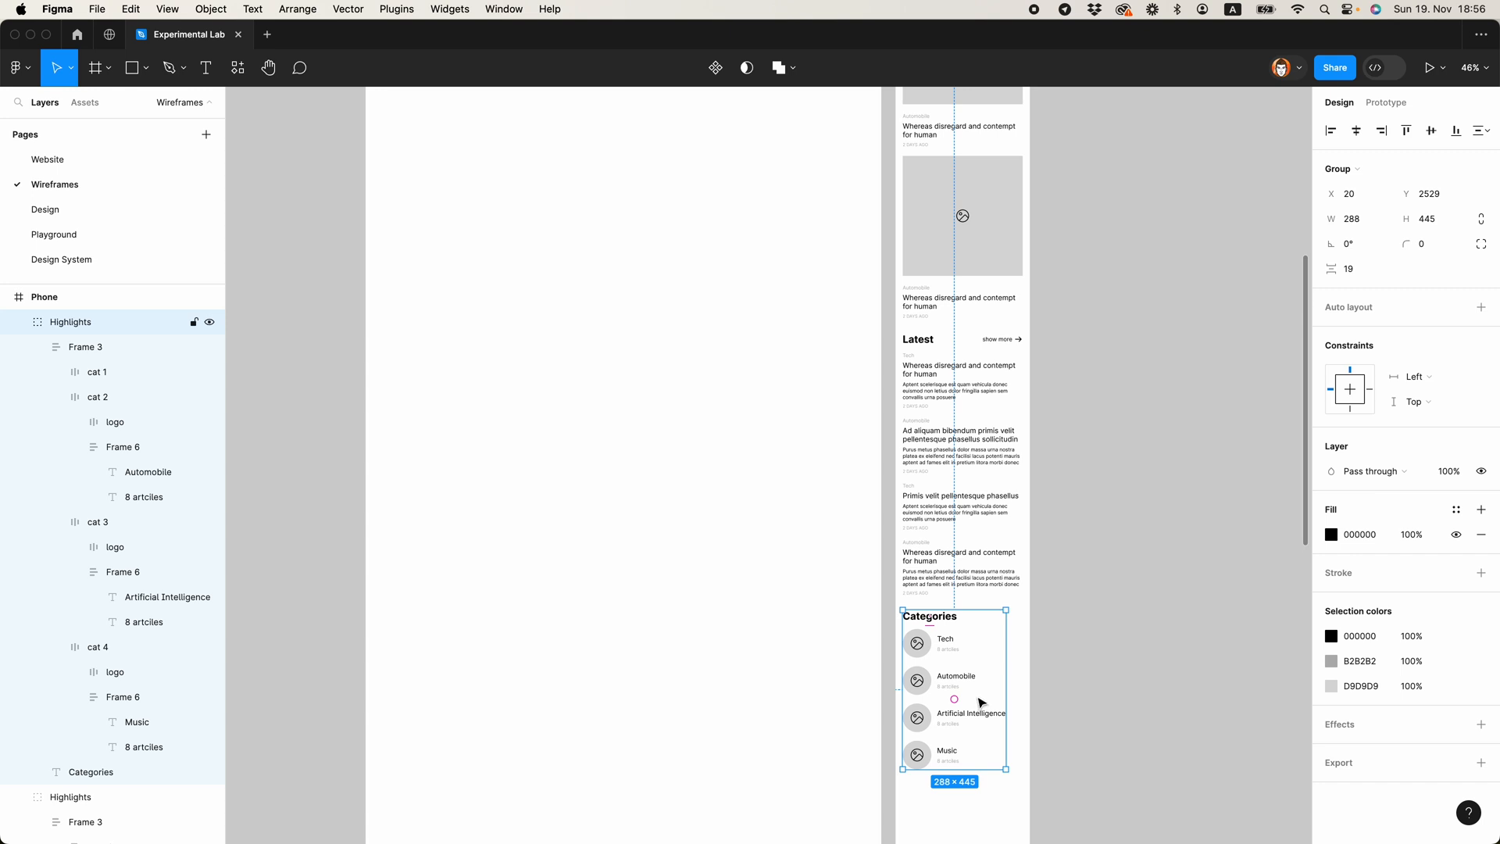
scroll(1054, 618, down, 1)
click(946, 333)
scroll(952, 324, down, 3)
drag(933, 139, 938, 589)
click(1081, 512)
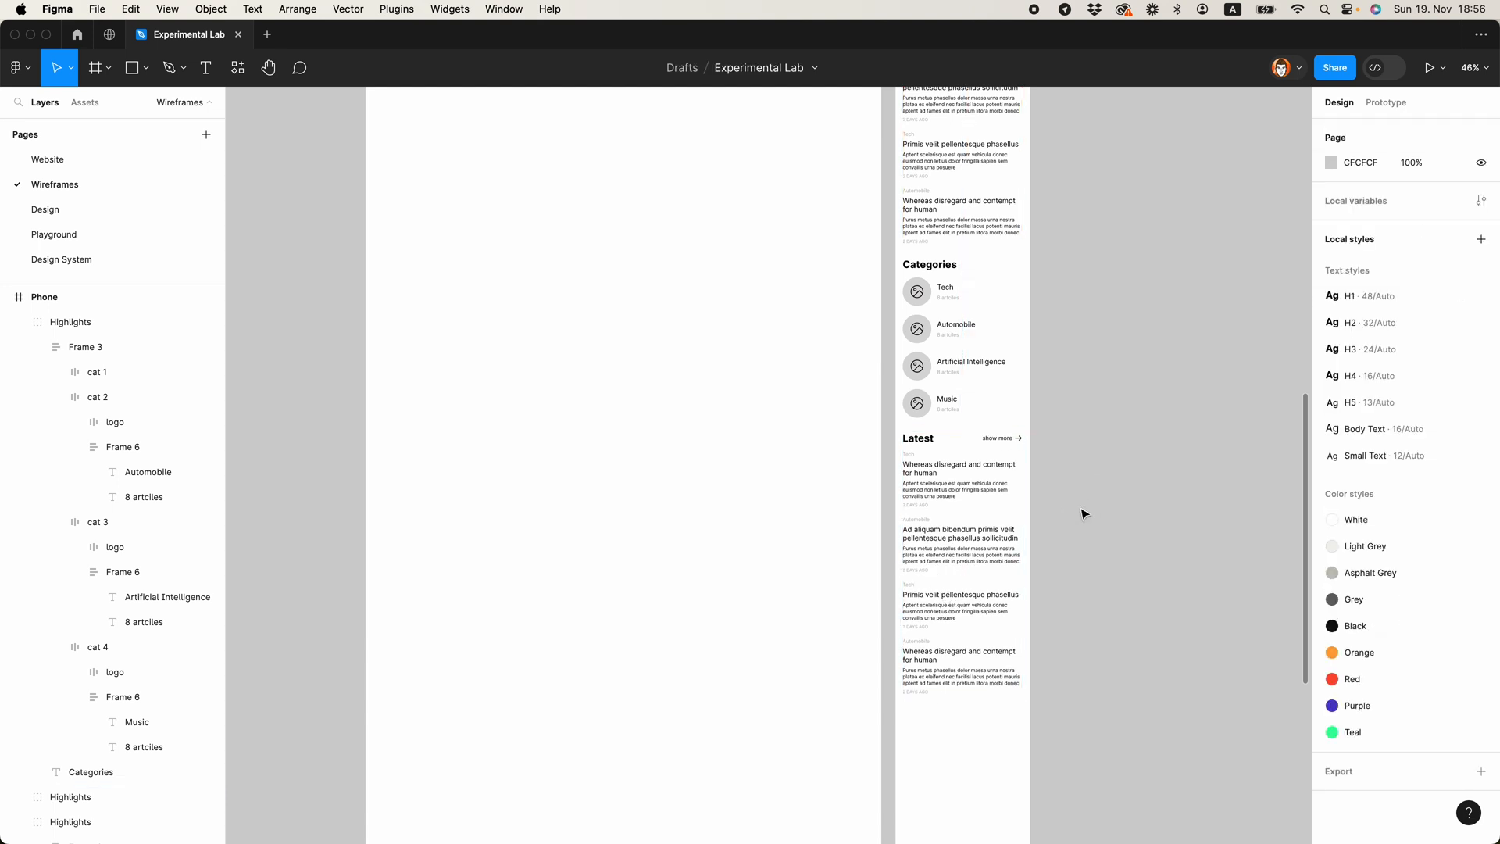
Step: Change the heading of the duplicated Latest section to News
scroll(922, 442, up, 3)
double_click(908, 429)
text(News)
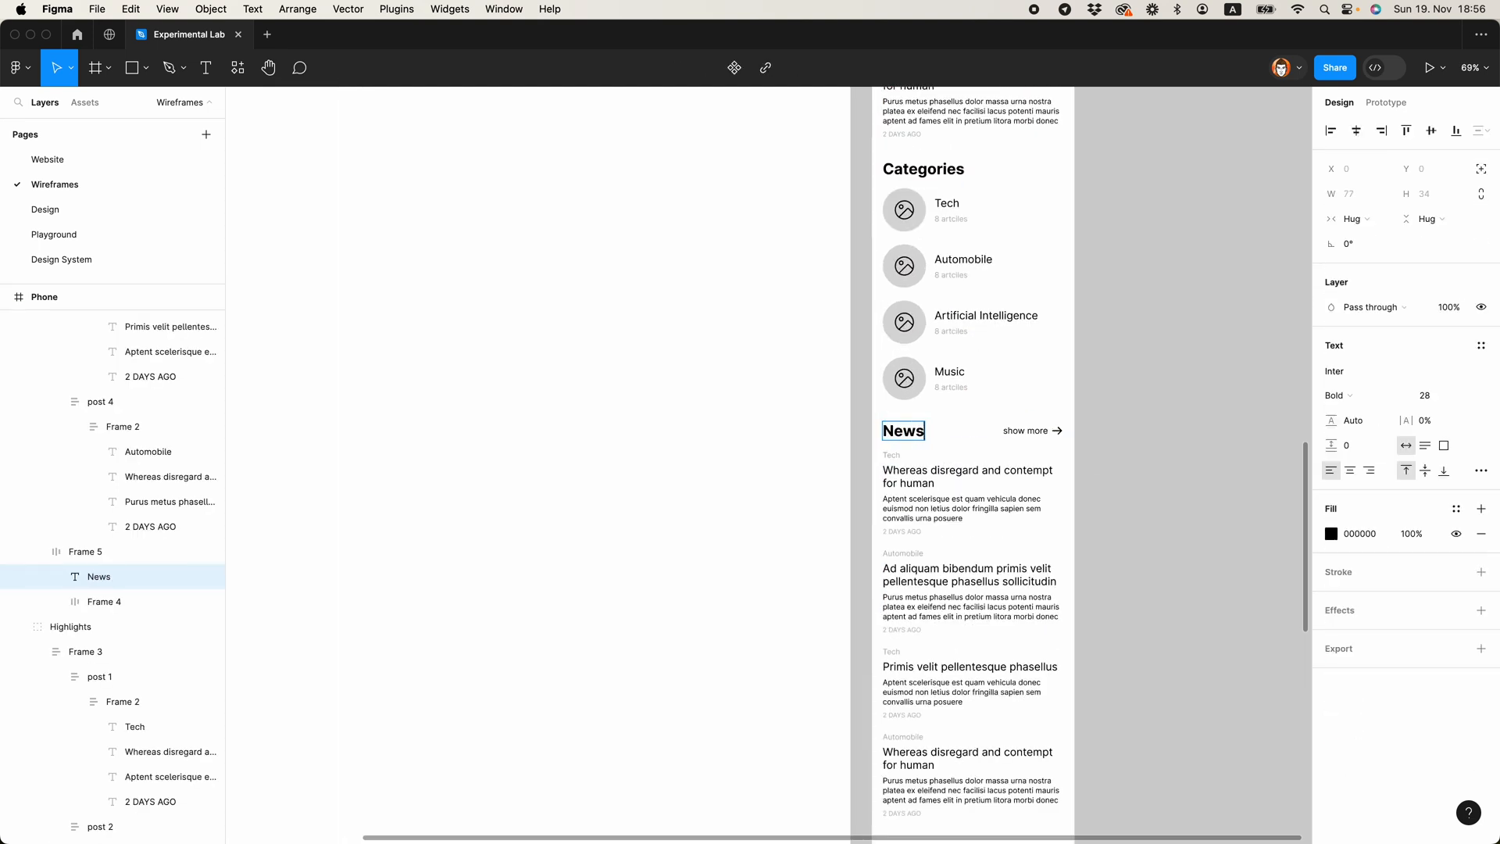
click(1112, 469)
Step: Copy a large post image placeholder onto the empty canvas beside the Phone frame
scroll(1112, 469, up, 5)
scroll(1112, 473, down, 5)
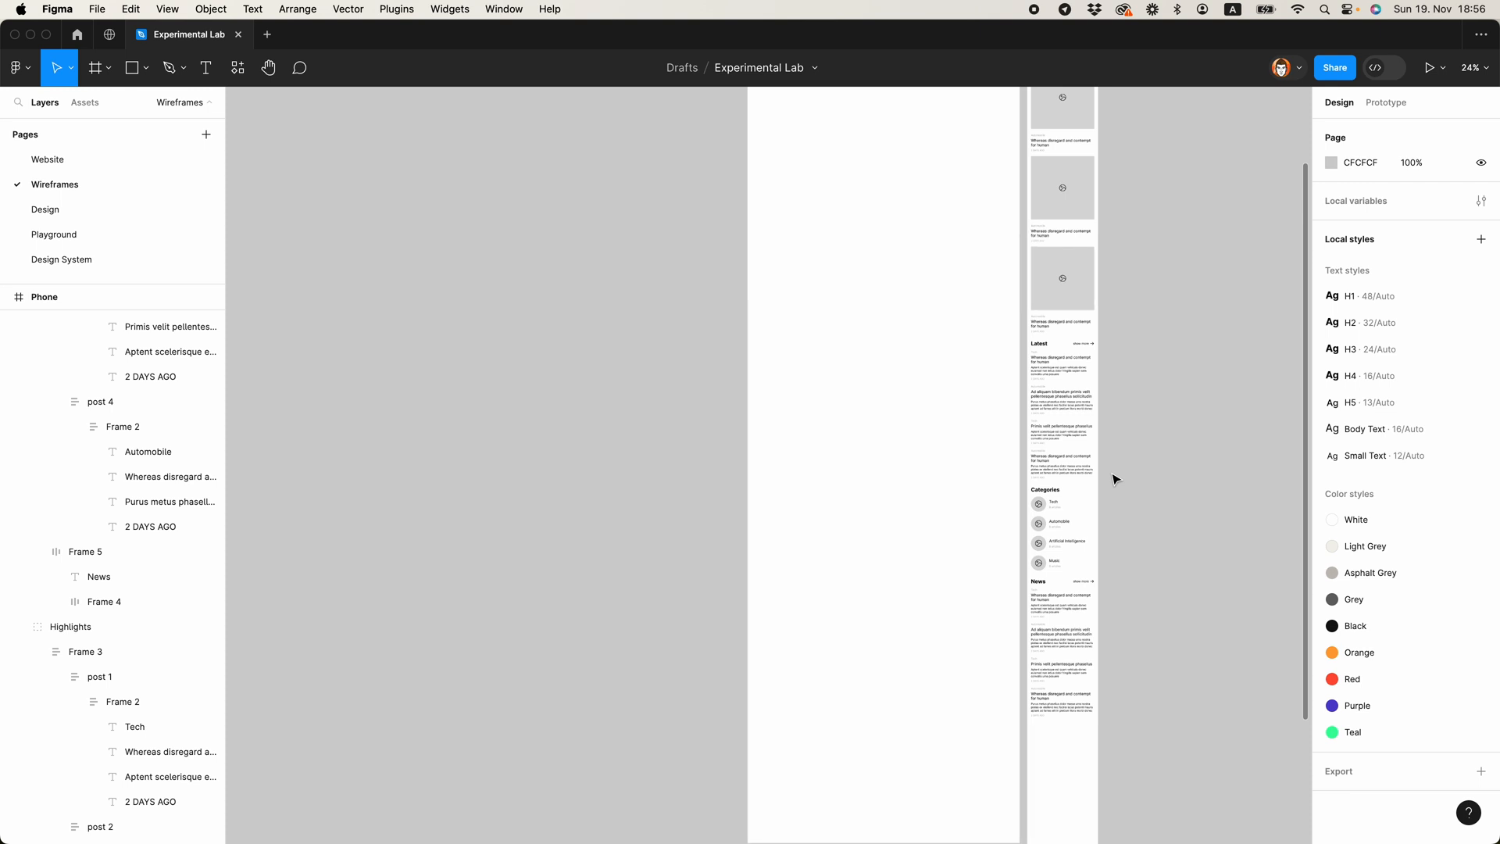
scroll(1109, 453, down, 5)
scroll(1105, 408, up, 5)
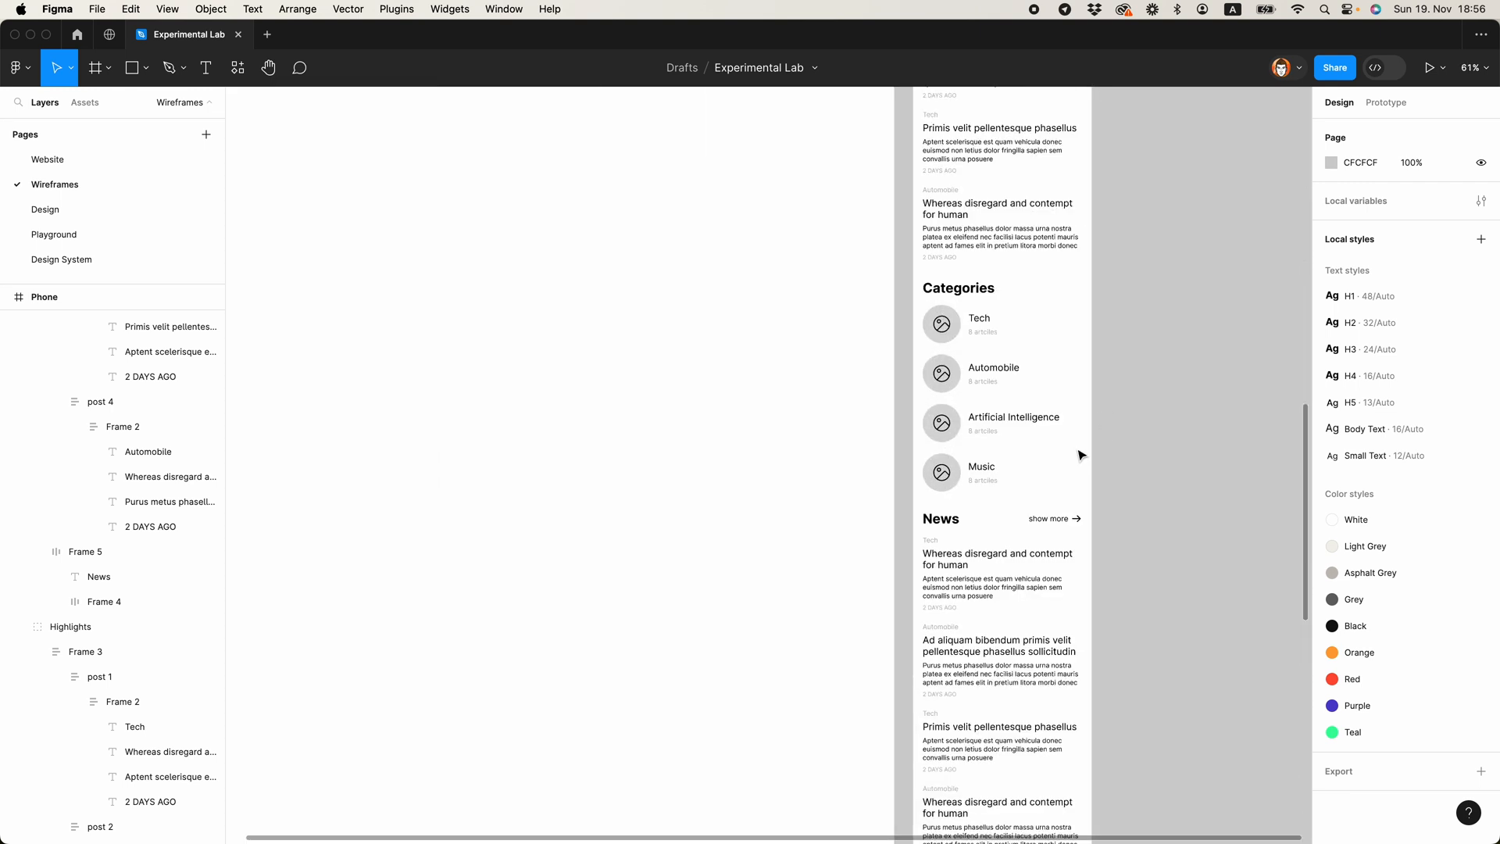
scroll(1048, 493, up, 5)
scroll(1015, 418, down, 3)
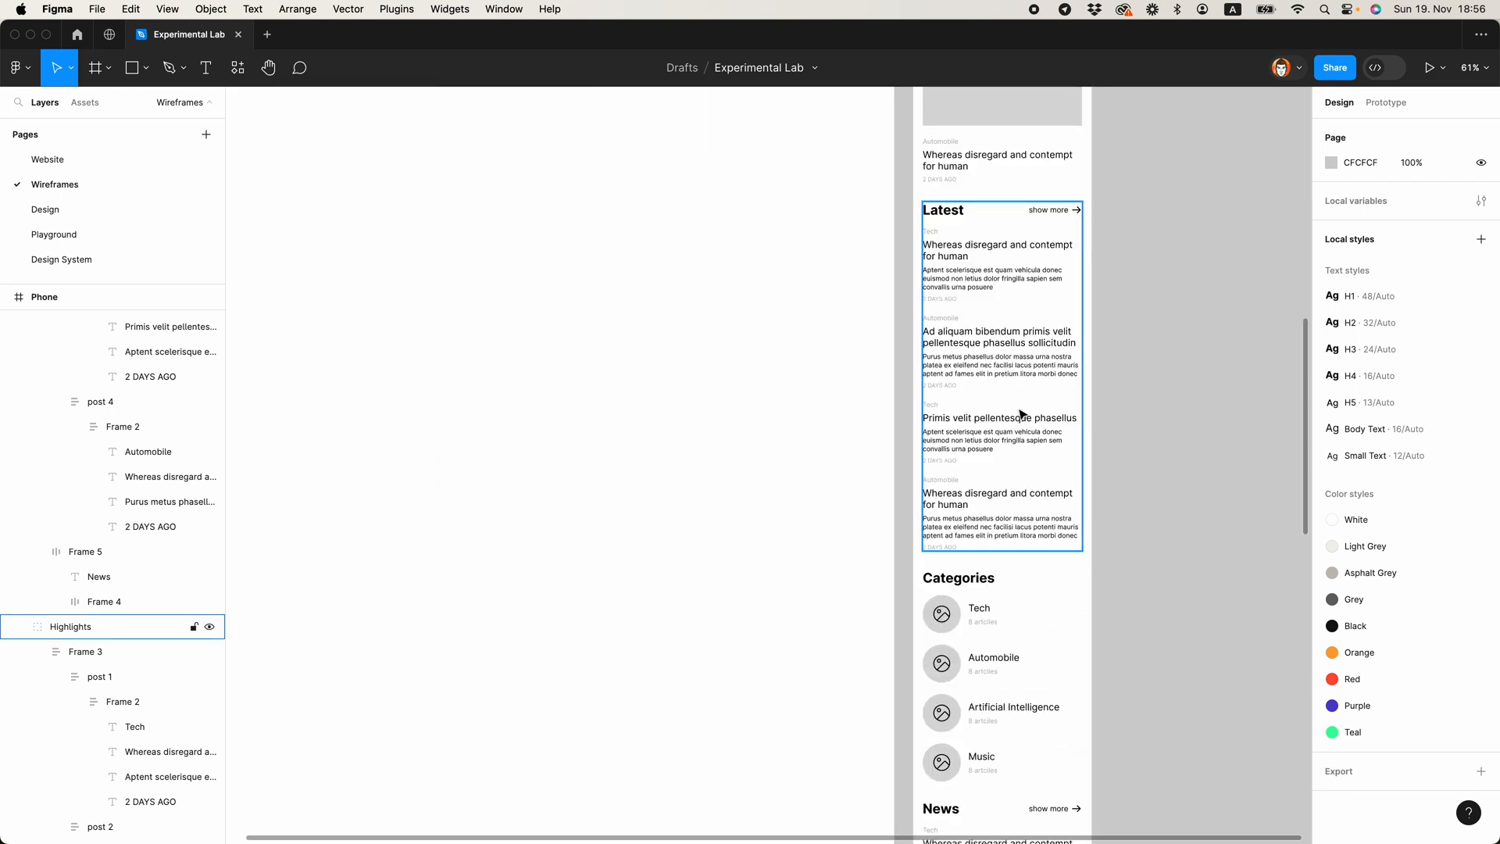
scroll(1047, 292, up, 1)
click(997, 91)
drag(1041, 151, 1226, 766)
click(1168, 525)
Step: Resize the image placeholder beside the Phone frame to 100 × 100
scroll(1175, 579, down, 5)
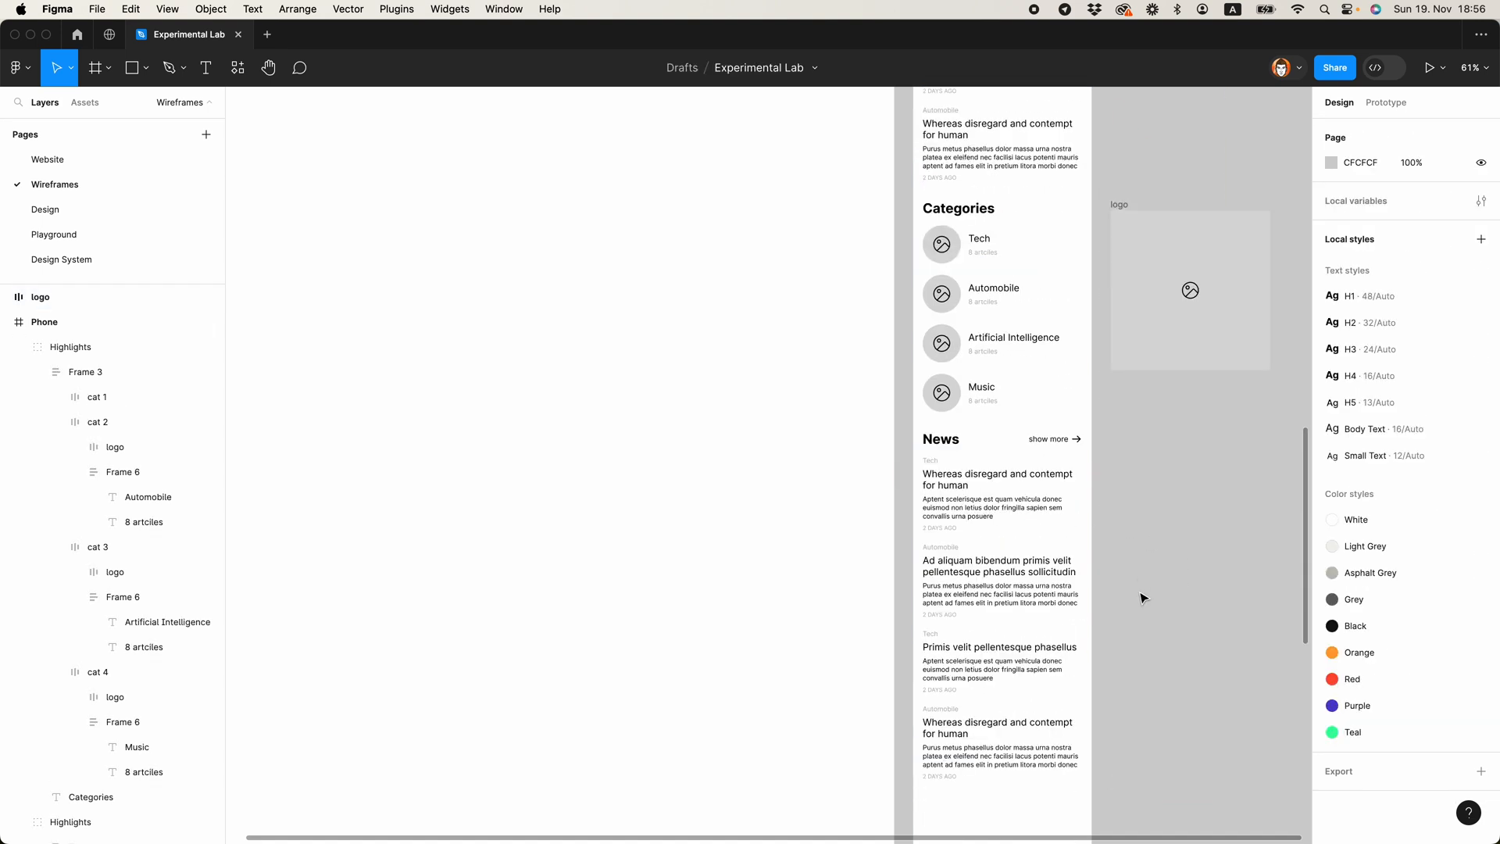
scroll(1038, 519, up, 5)
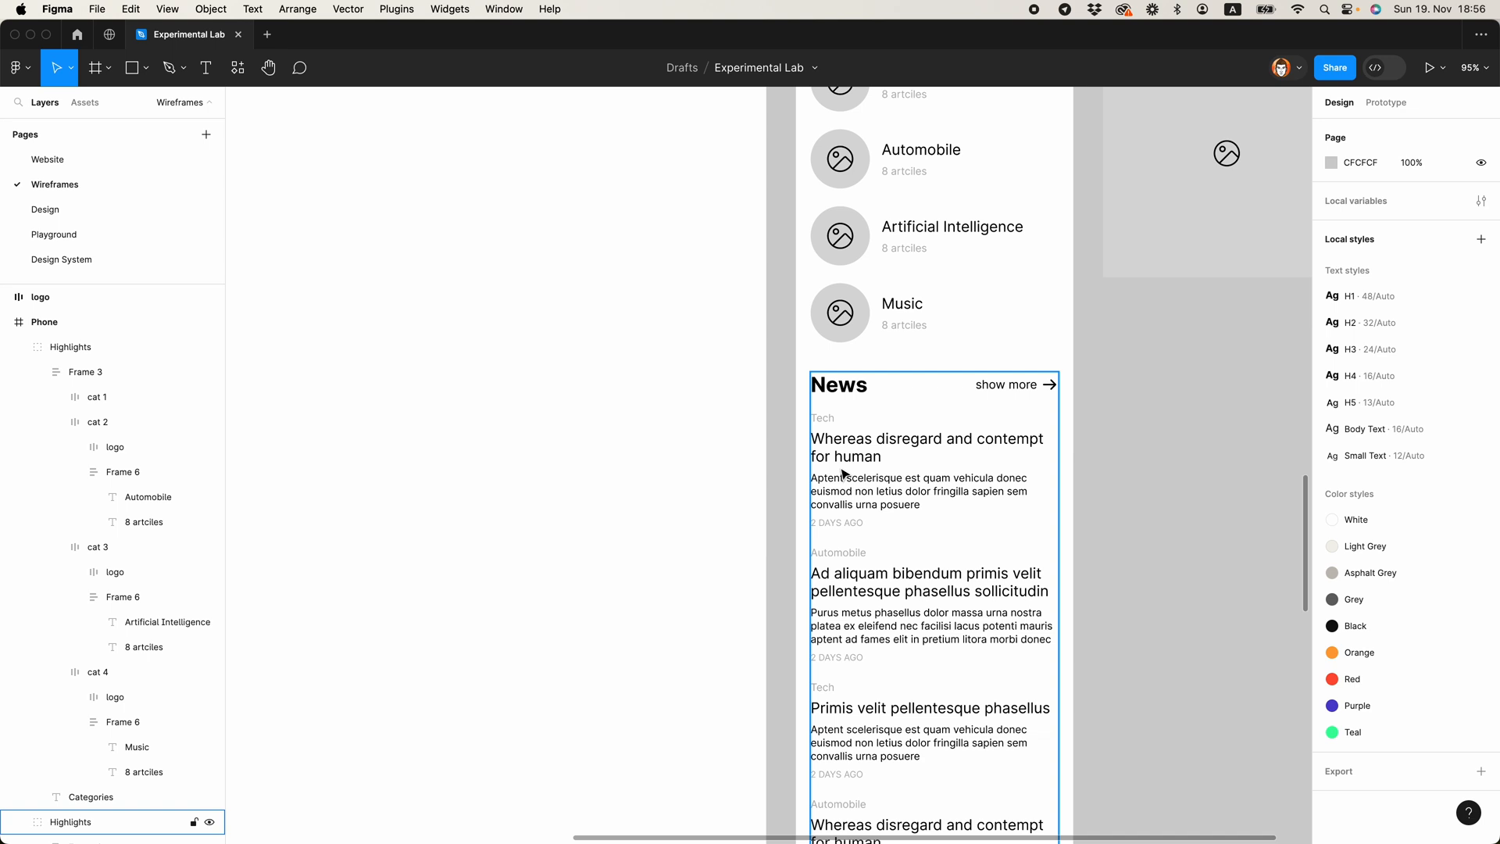
scroll(884, 446, down, 2)
drag(1192, 439, 962, 448)
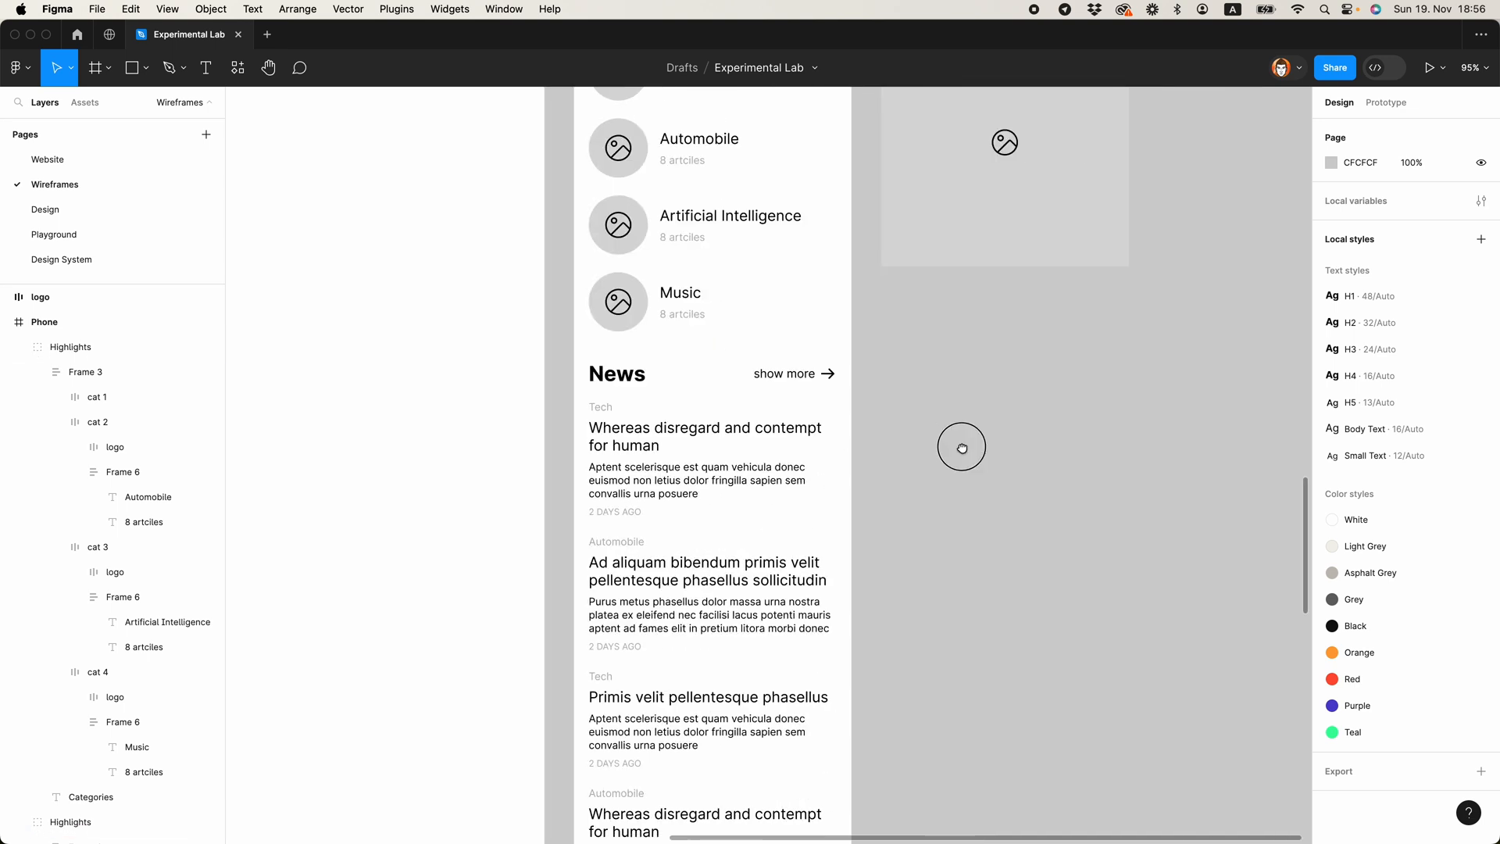
scroll(707, 430, down, 5)
click(800, 324)
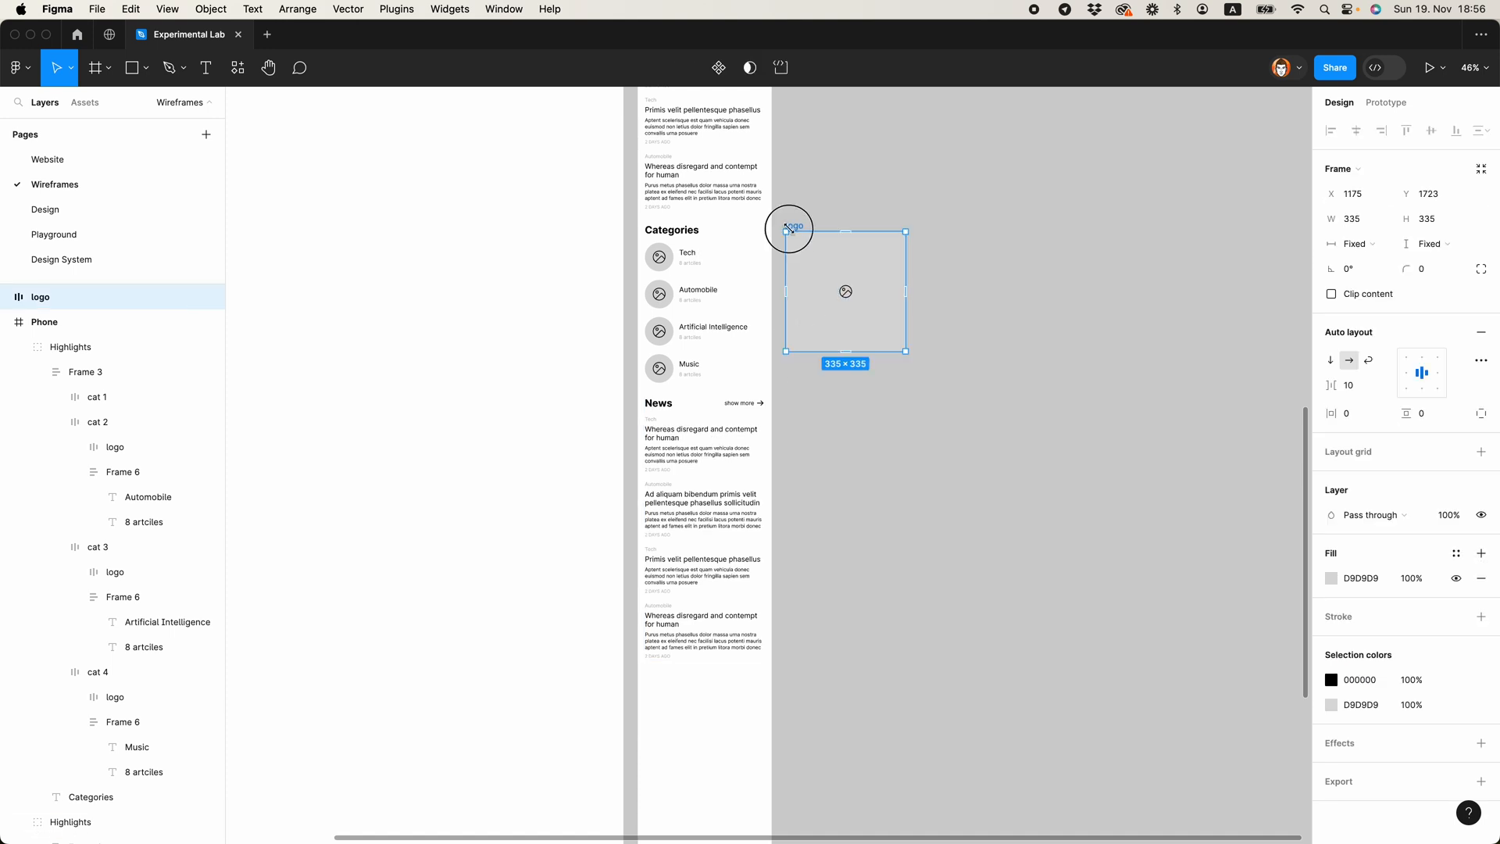
drag(787, 231, 869, 315)
scroll(871, 328, up, 2)
scroll(899, 445, up, 10)
drag(856, 396, 858, 396)
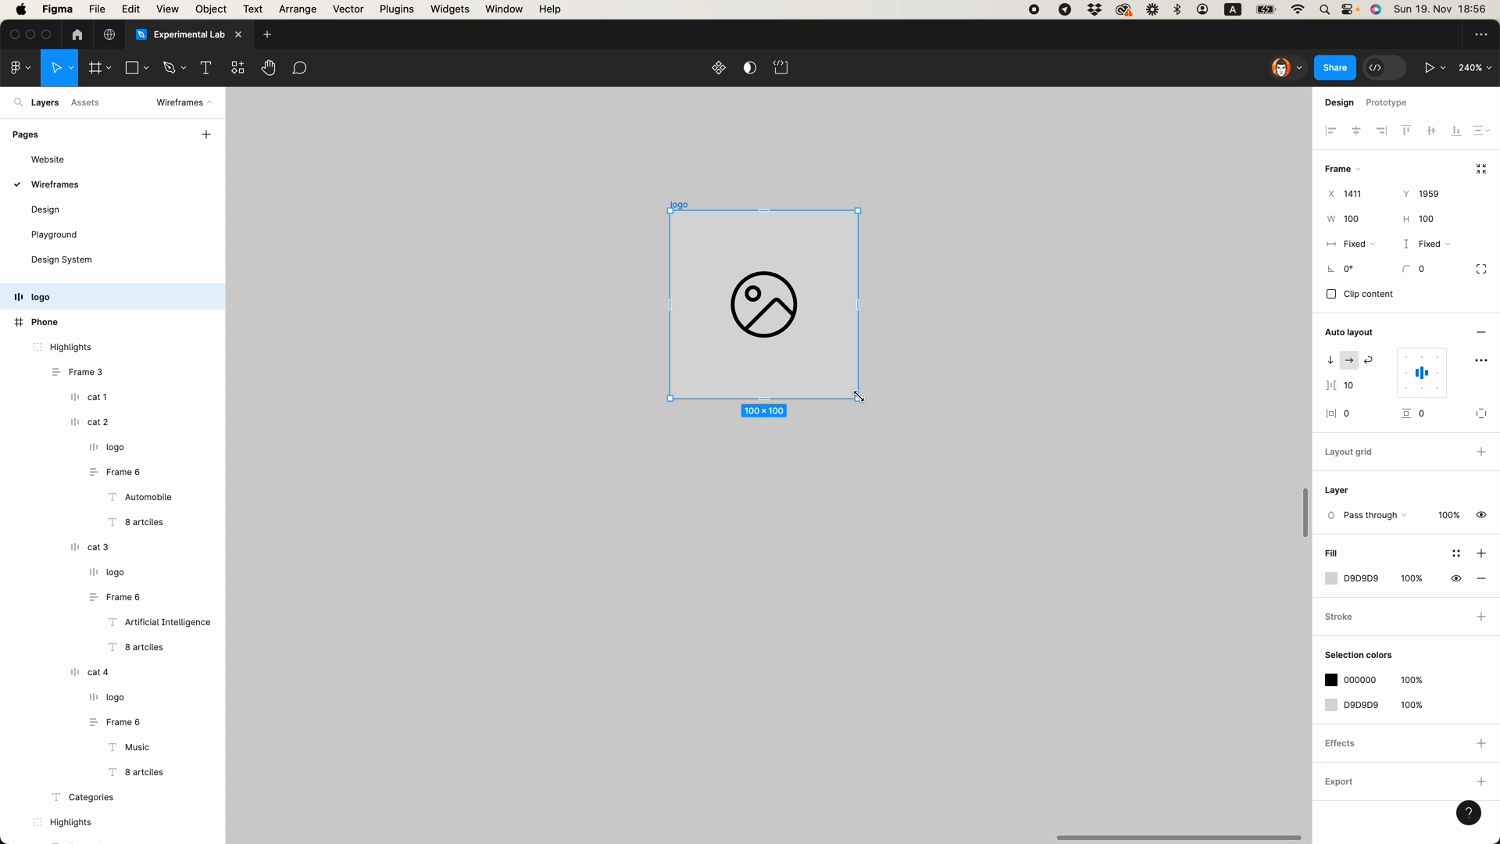
Step: Cut the small image placeholder, paste it into the News post list and order it directly after post 1
key(super+x)
scroll(860, 461, down, 8)
scroll(858, 461, down, 3)
double_click(389, 281)
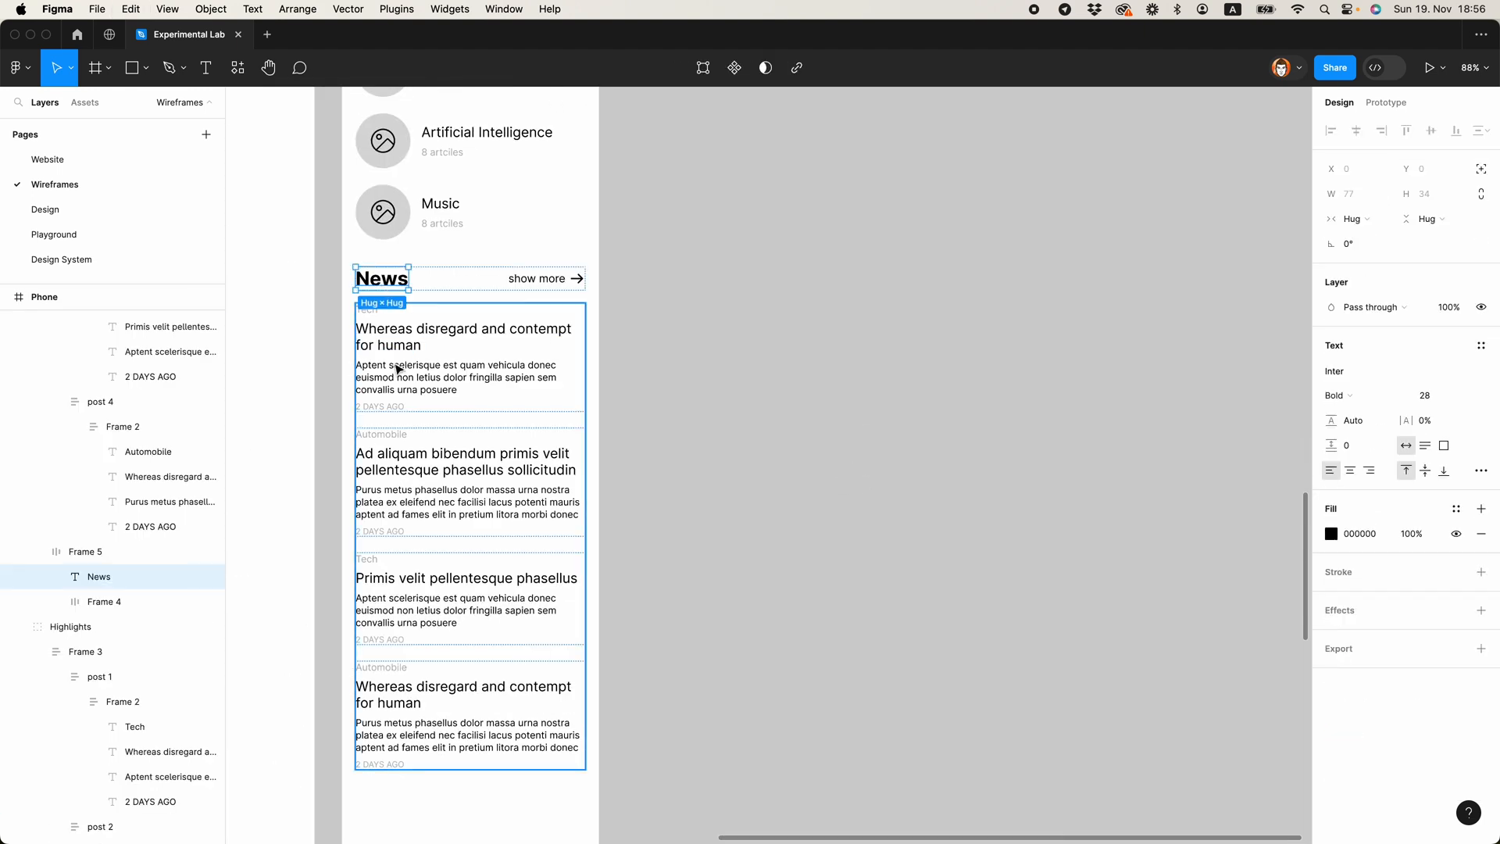
double_click(395, 368)
click(57, 347)
click(56, 373)
click(86, 324)
key(super+v)
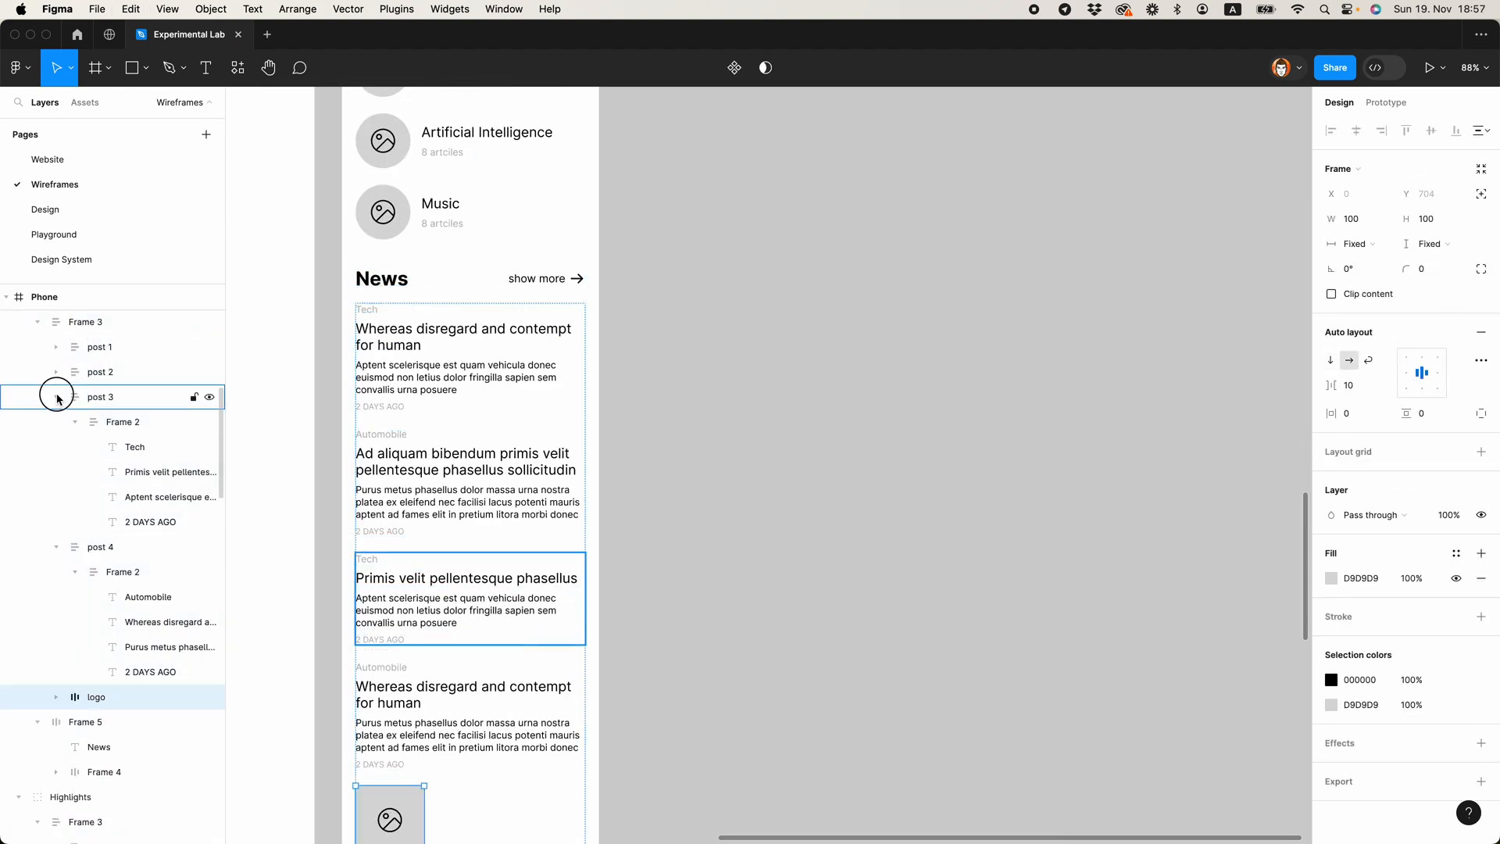
click(55, 397)
click(56, 422)
drag(82, 447, 101, 359)
scroll(592, 404, left, 5)
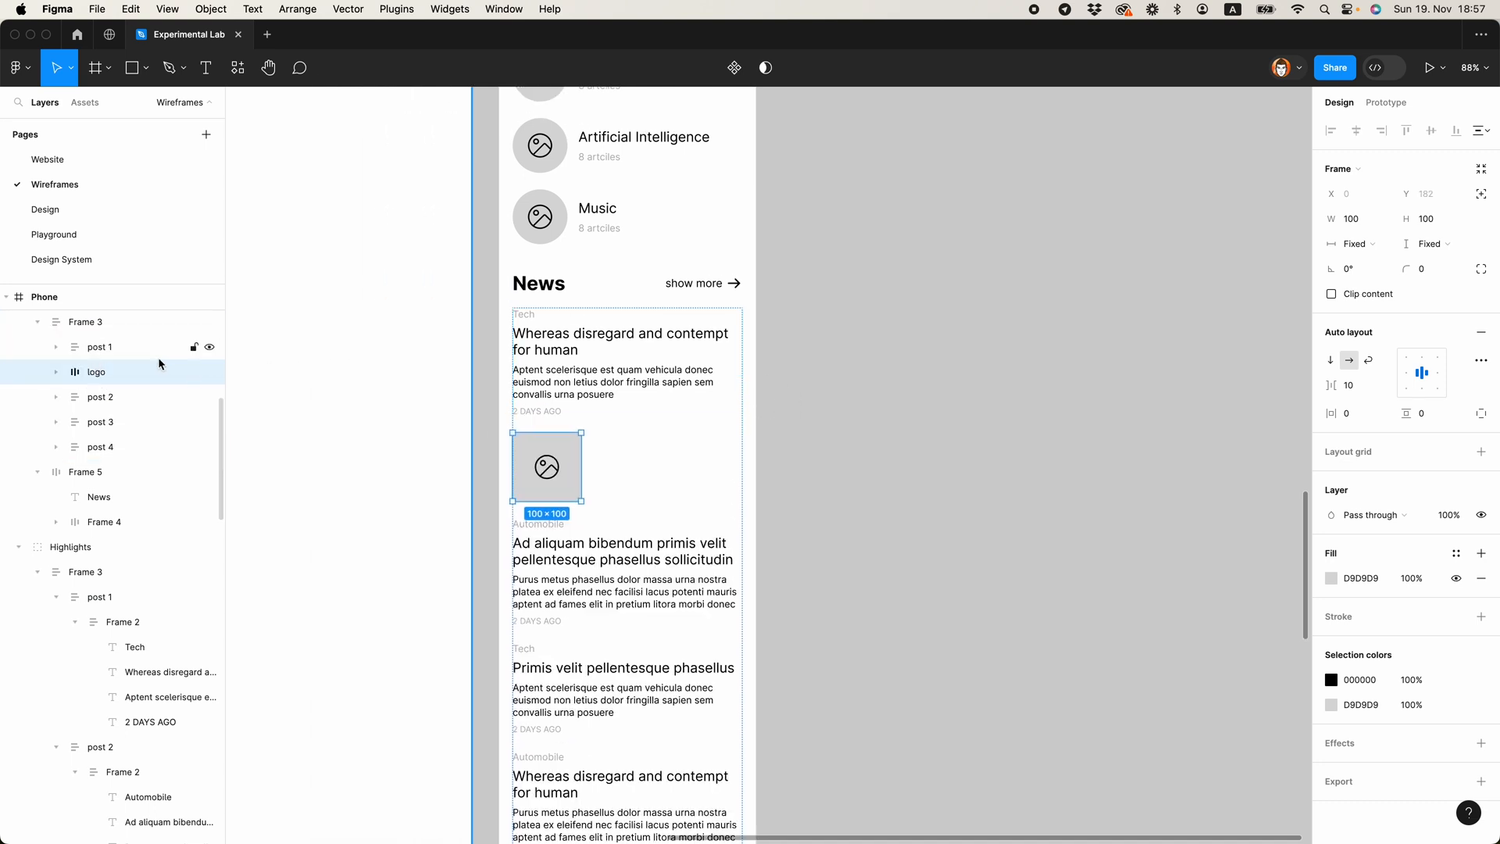
Step: Rename the News section's post 1 layer as text and the image placeholder layer as img
shift+click(131, 353)
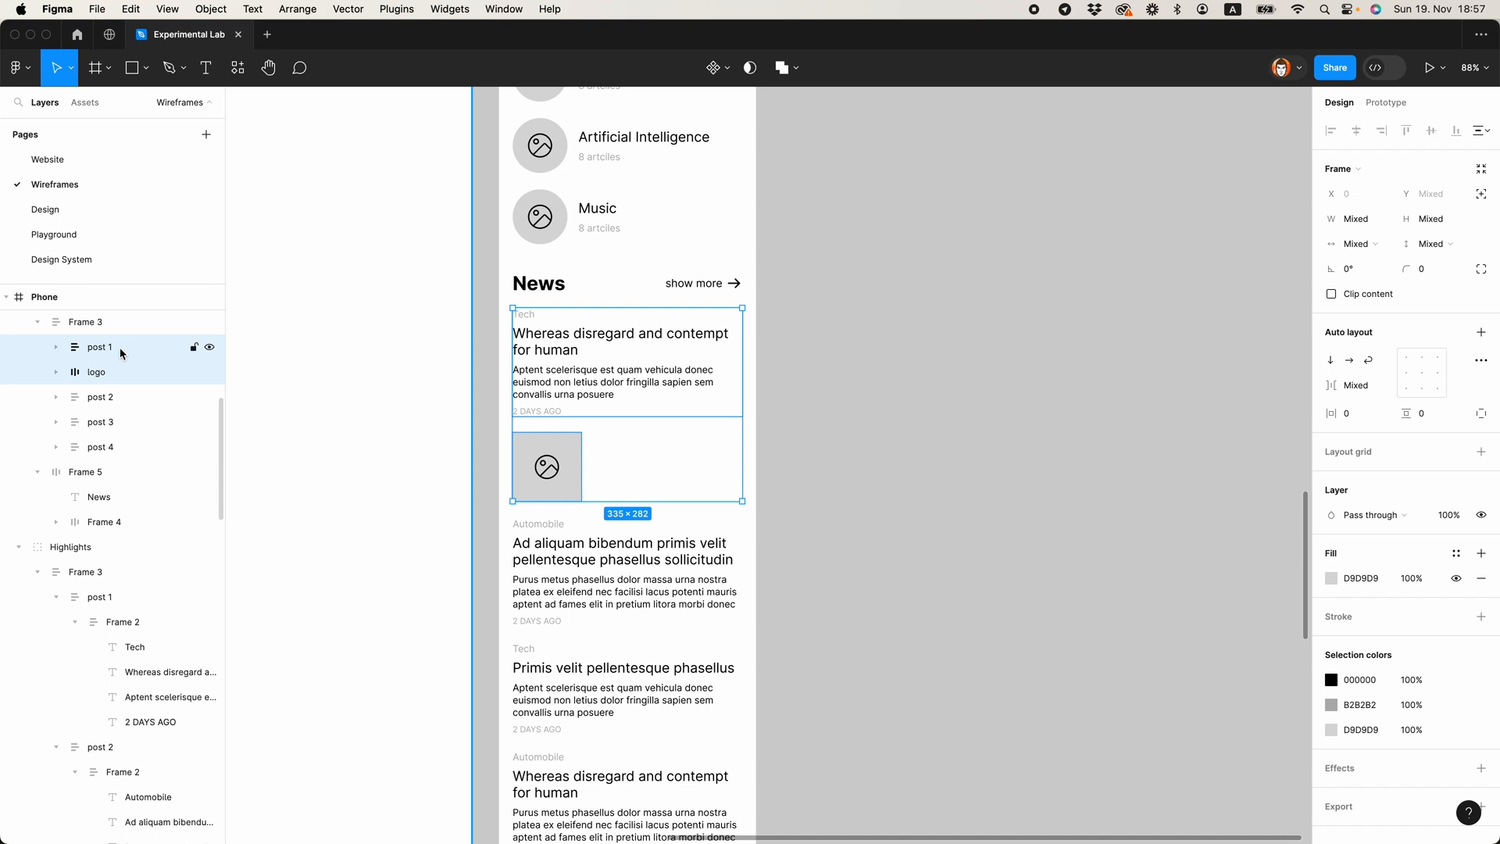
double_click(108, 350)
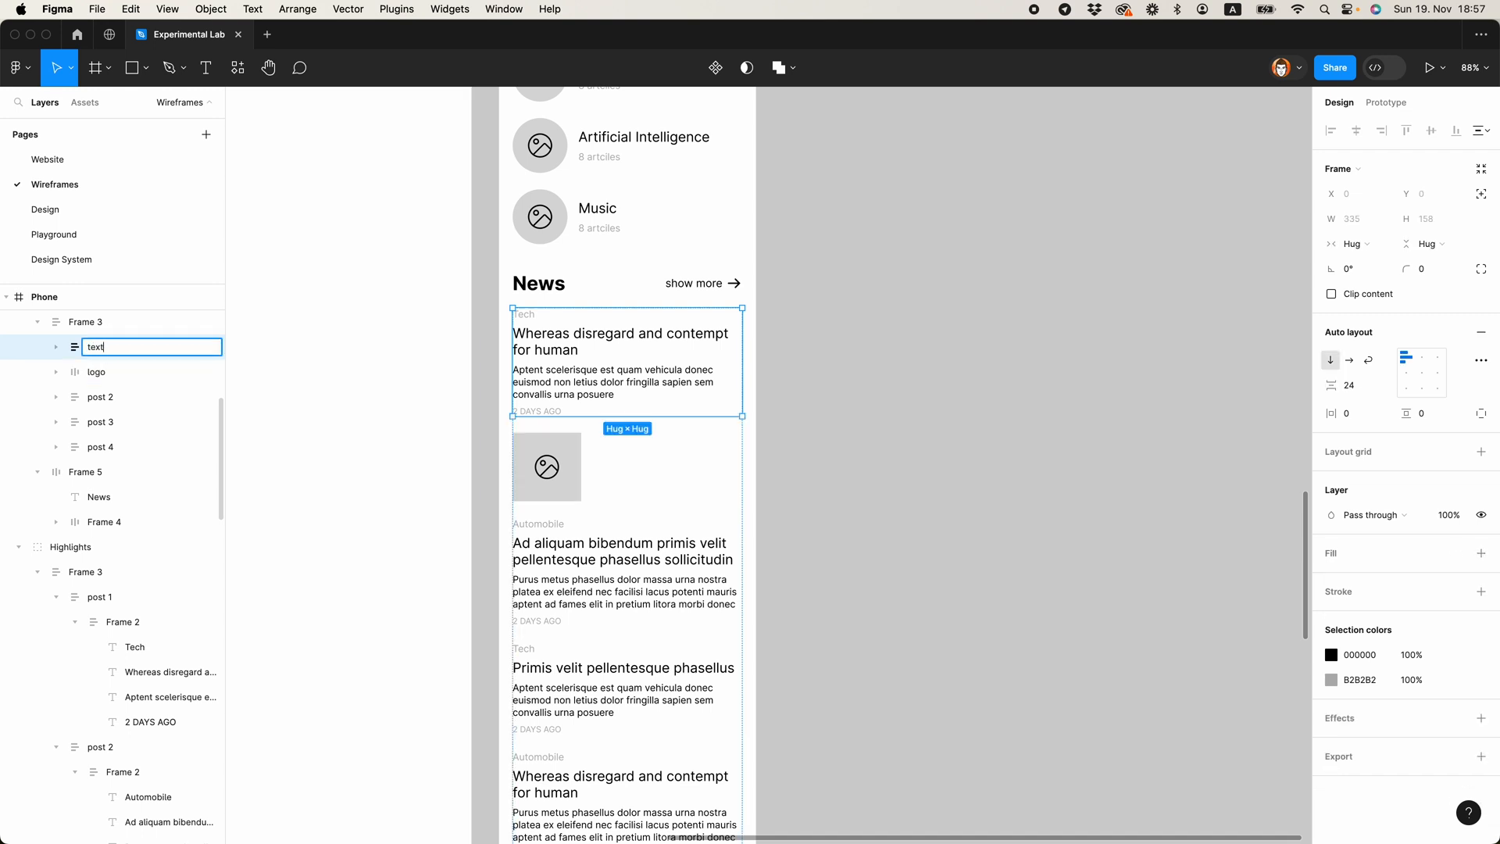
text(text)
key(Return)
shift+click(98, 374)
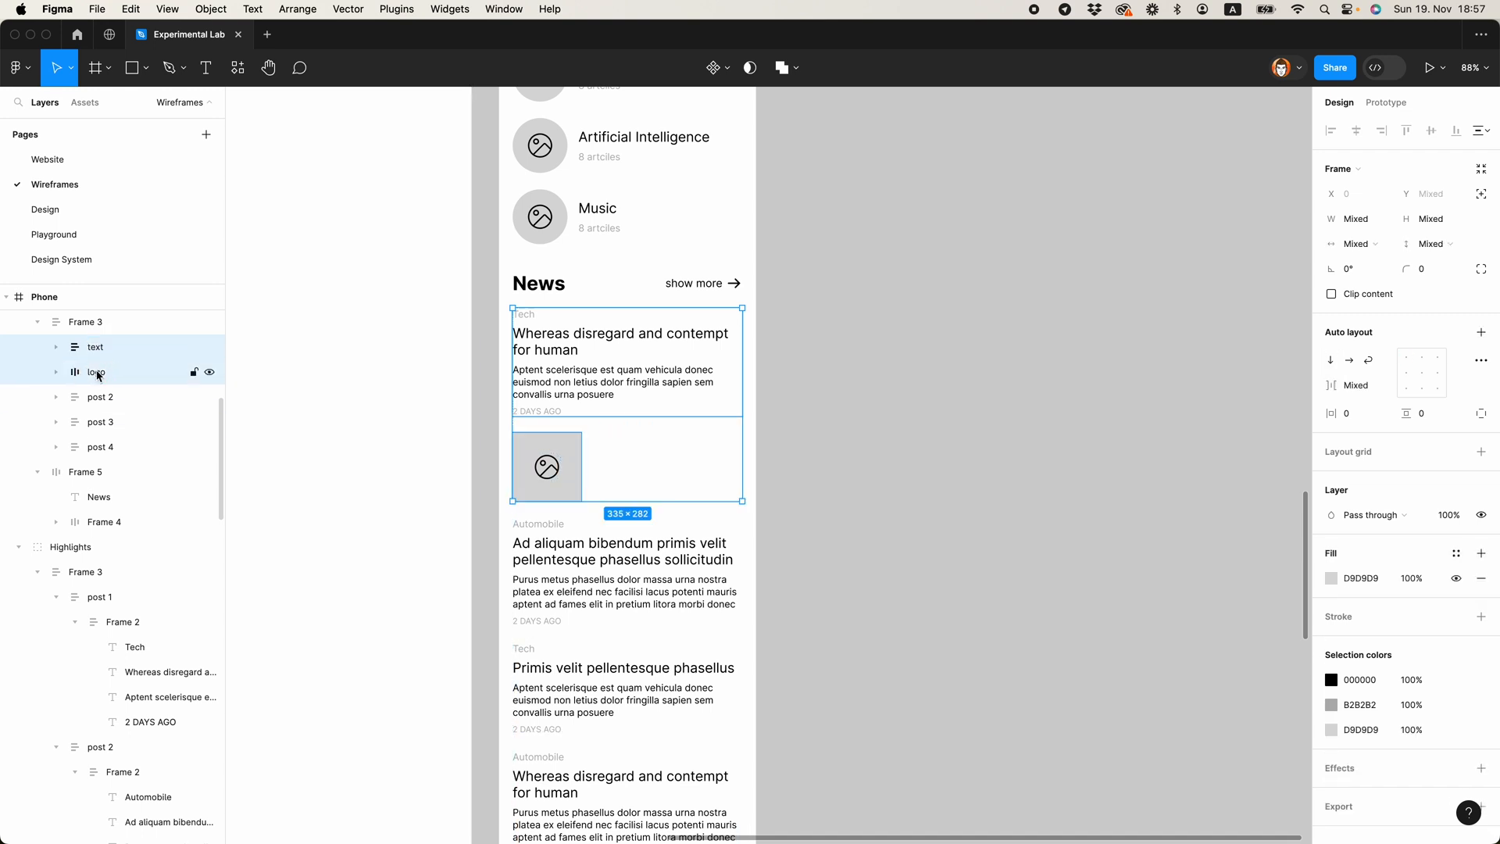
double_click(98, 373)
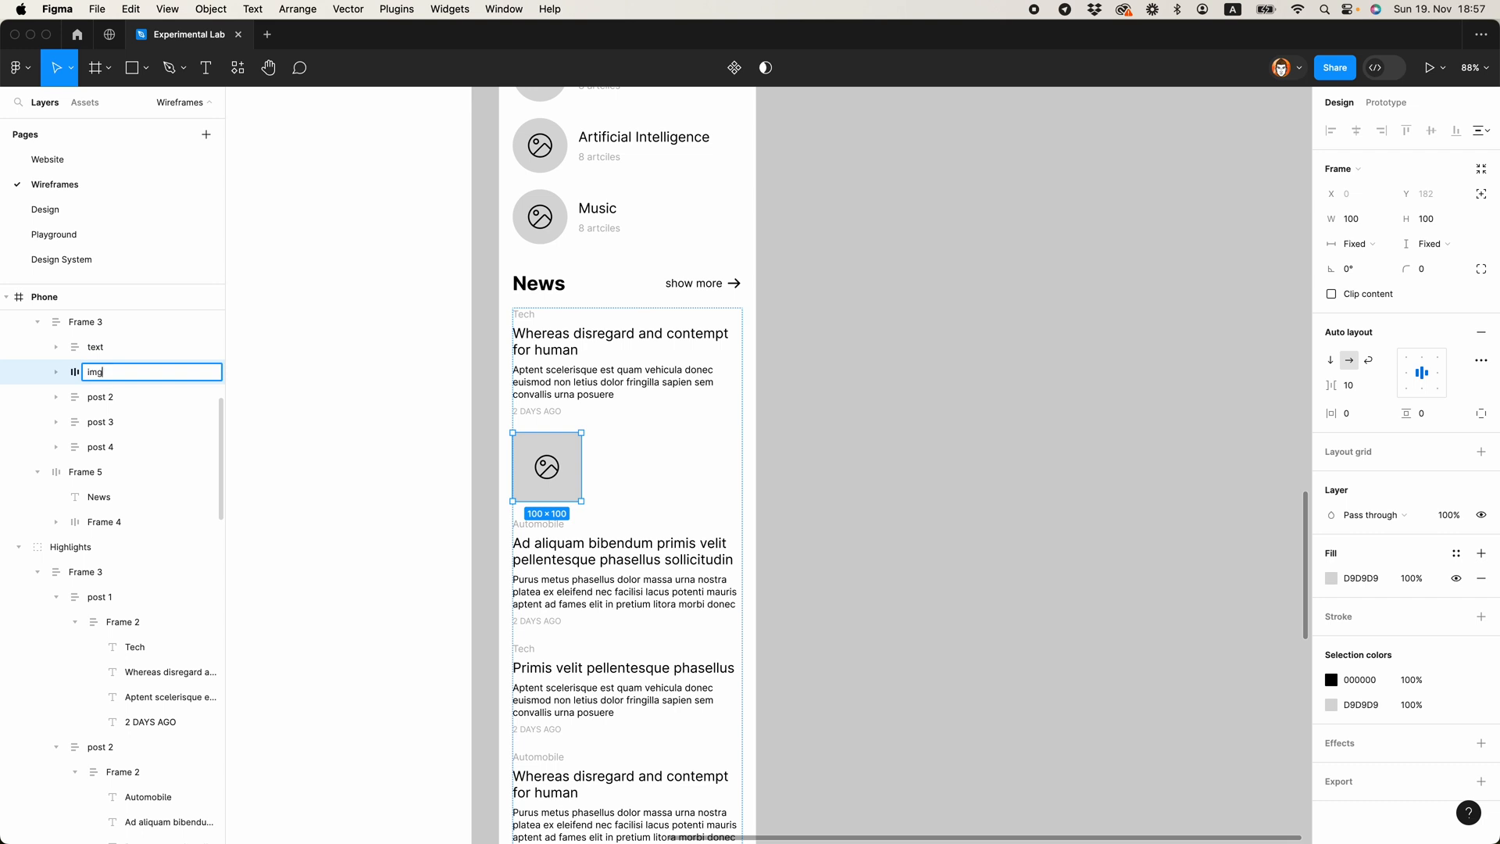
text(img)
key(Return)
Step: Wrap the text and img layers in a horizontal auto layout and narrow that frame to a width of 335
shift+click(96, 348)
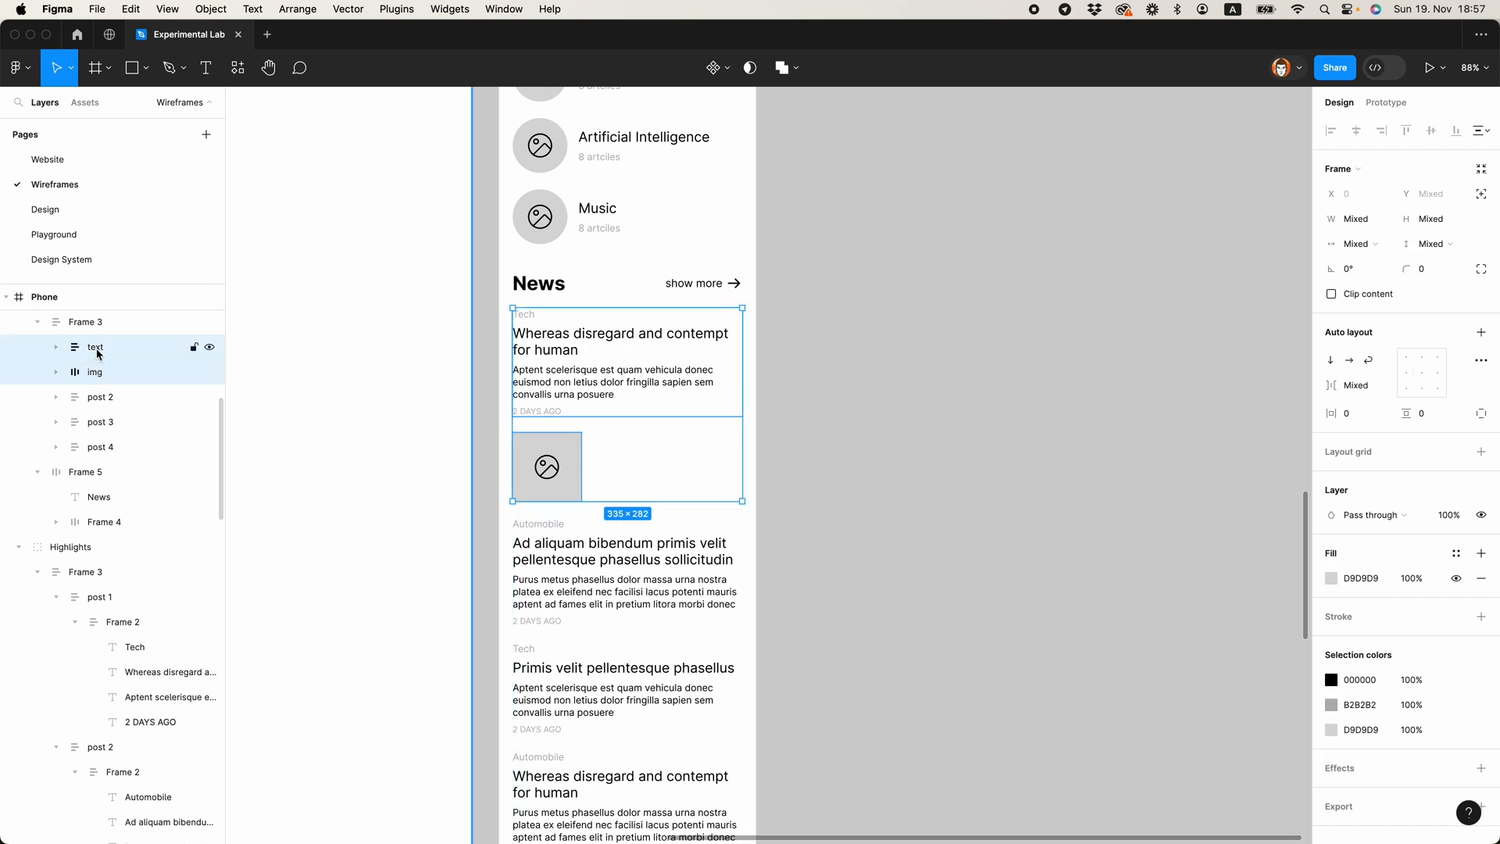
key(shift+a)
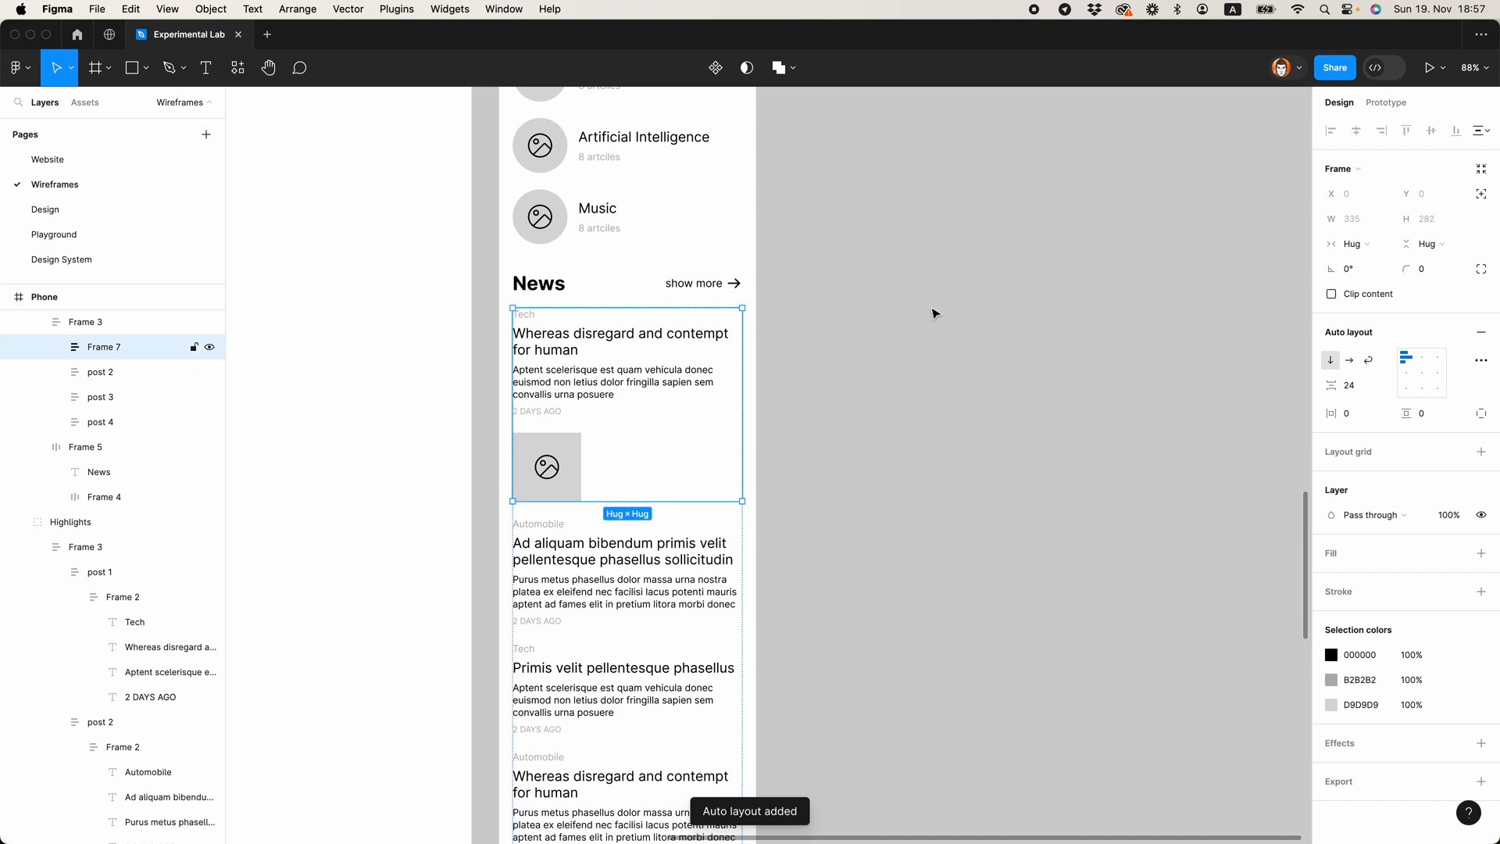
click(1349, 359)
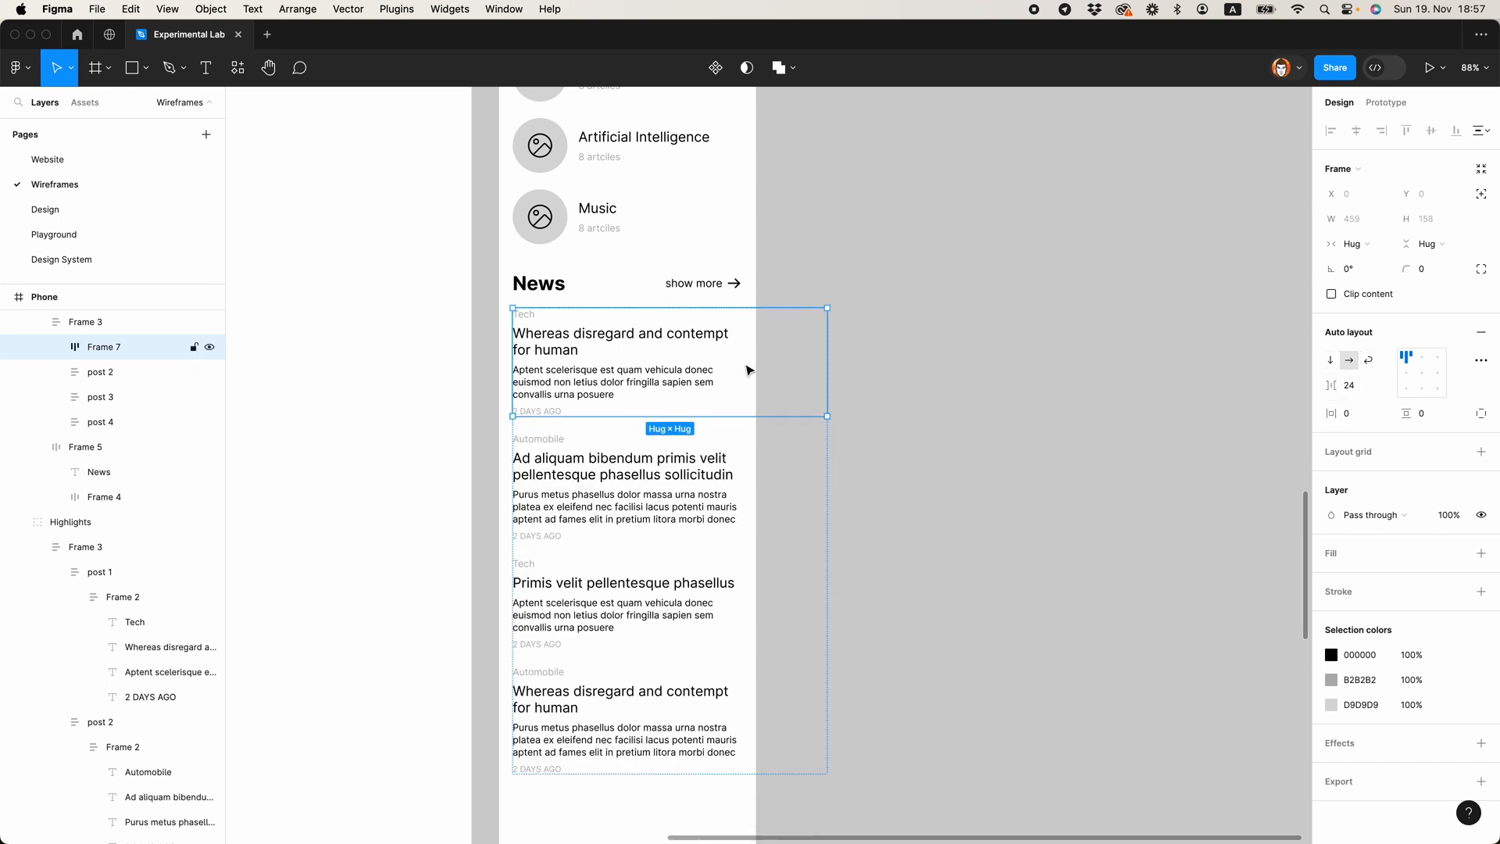
drag(829, 363, 742, 369)
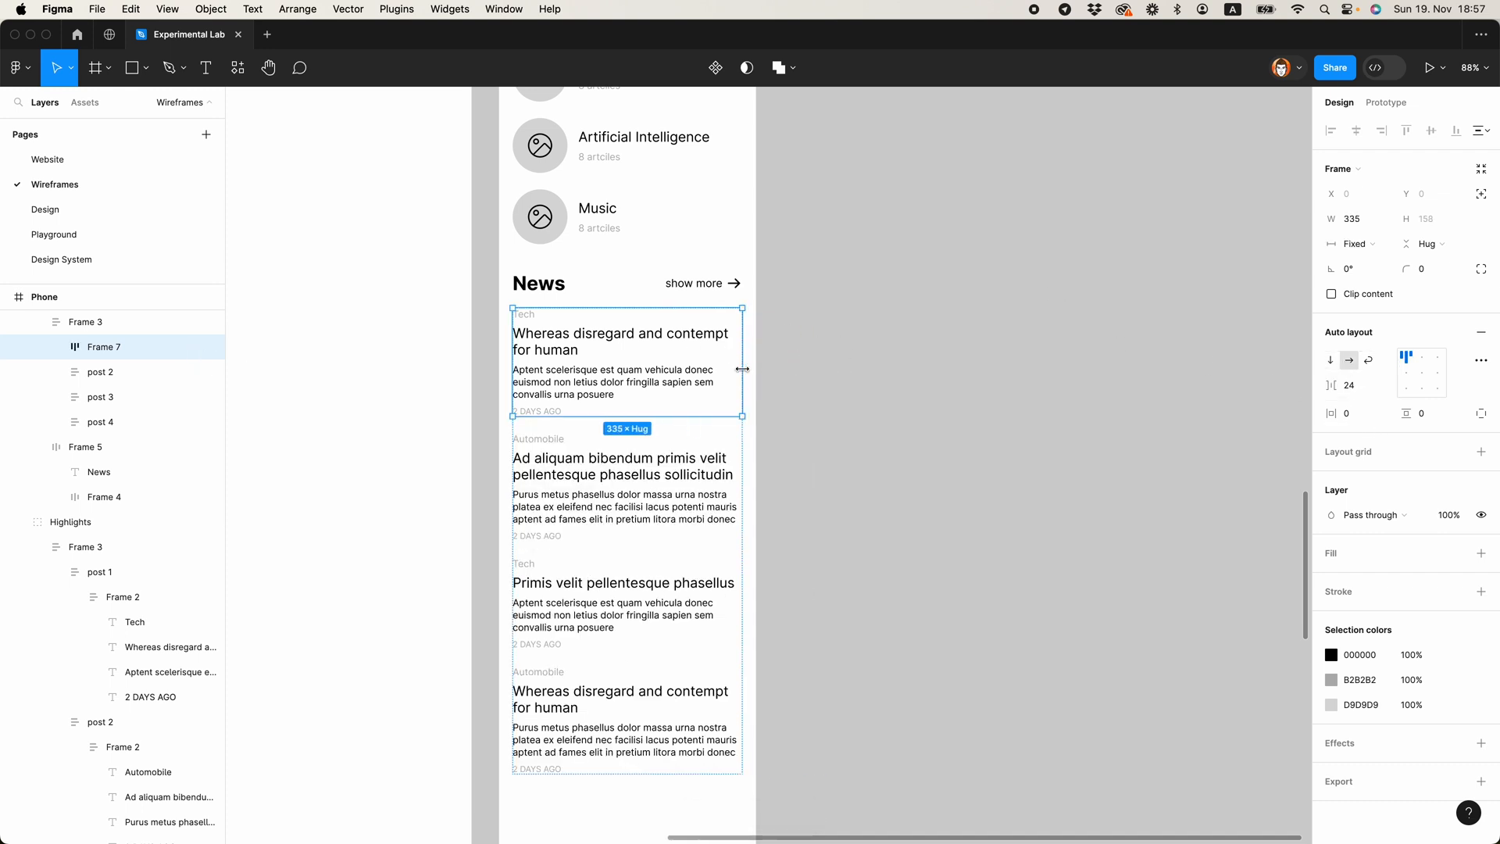
Step: Set the text layer inside the first News post to fill the container's width
click(56, 347)
click(108, 372)
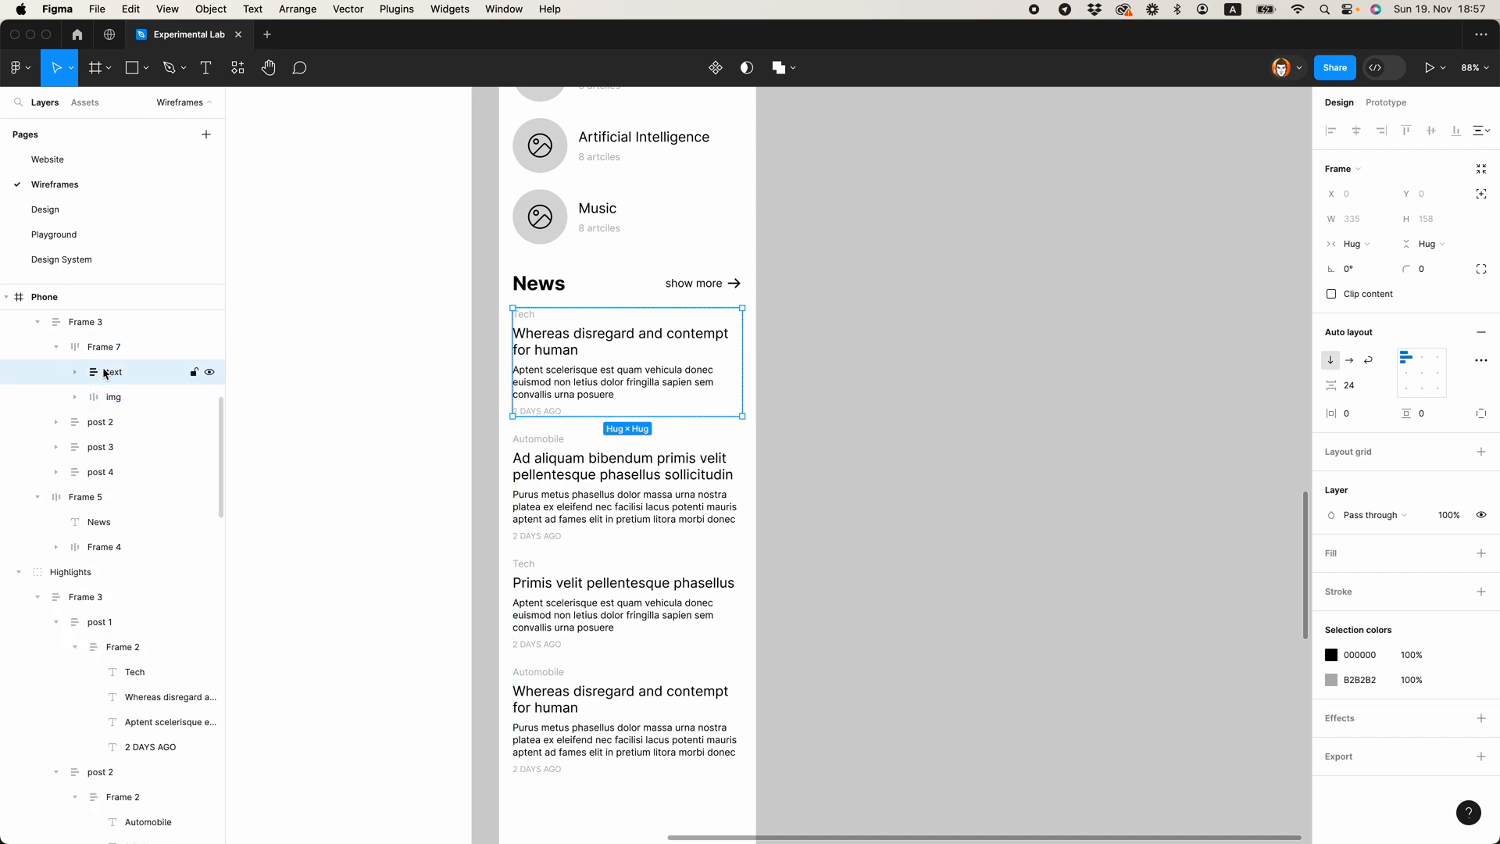
click(1352, 244)
click(1375, 261)
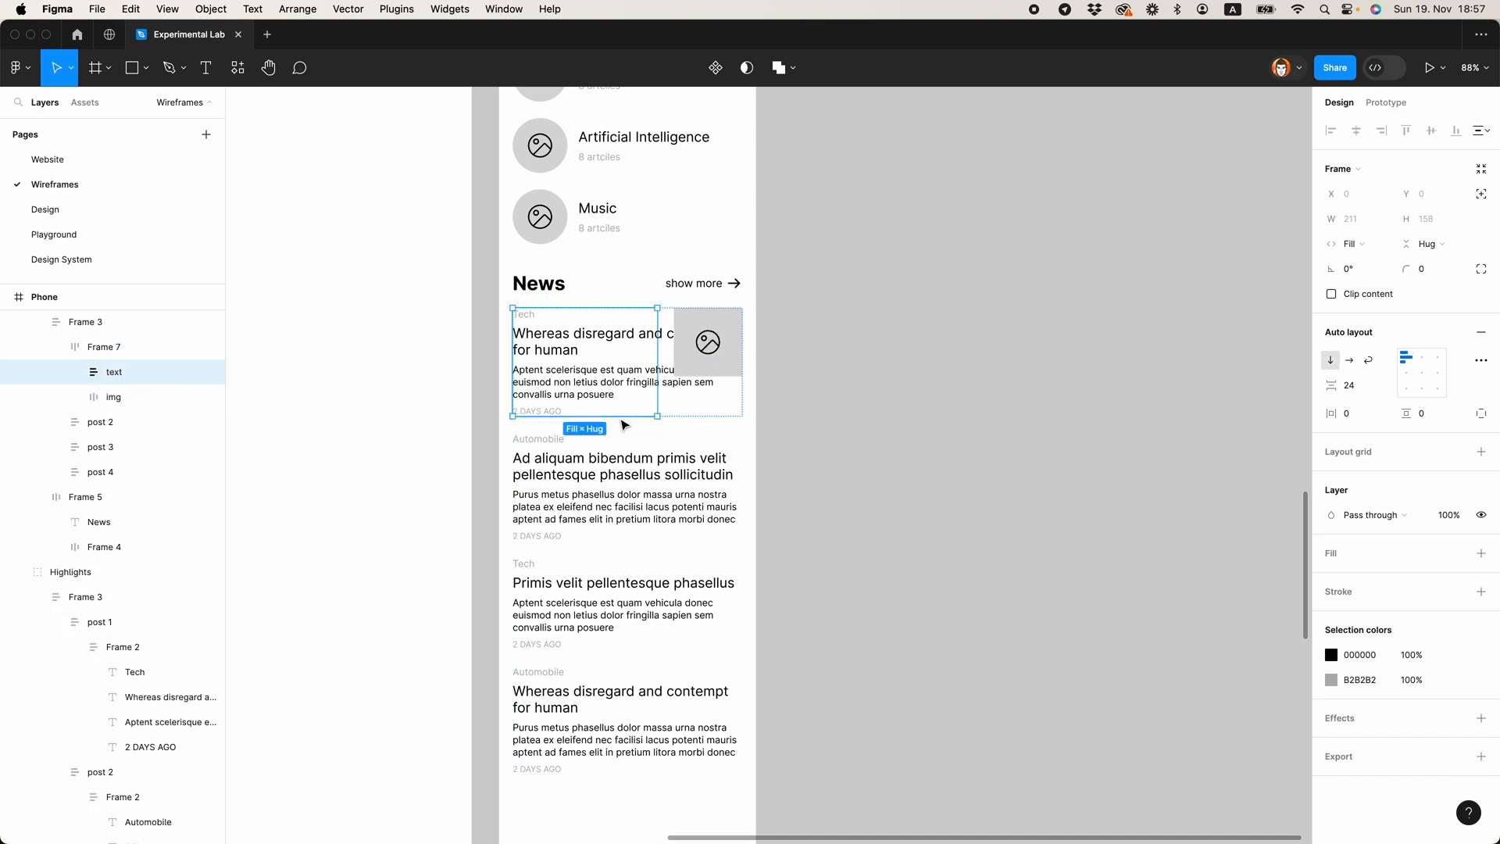
Step: Rename Frame 2 inside the first News post's text layer as text and ungroup the redundant outer text frame around it
click(74, 373)
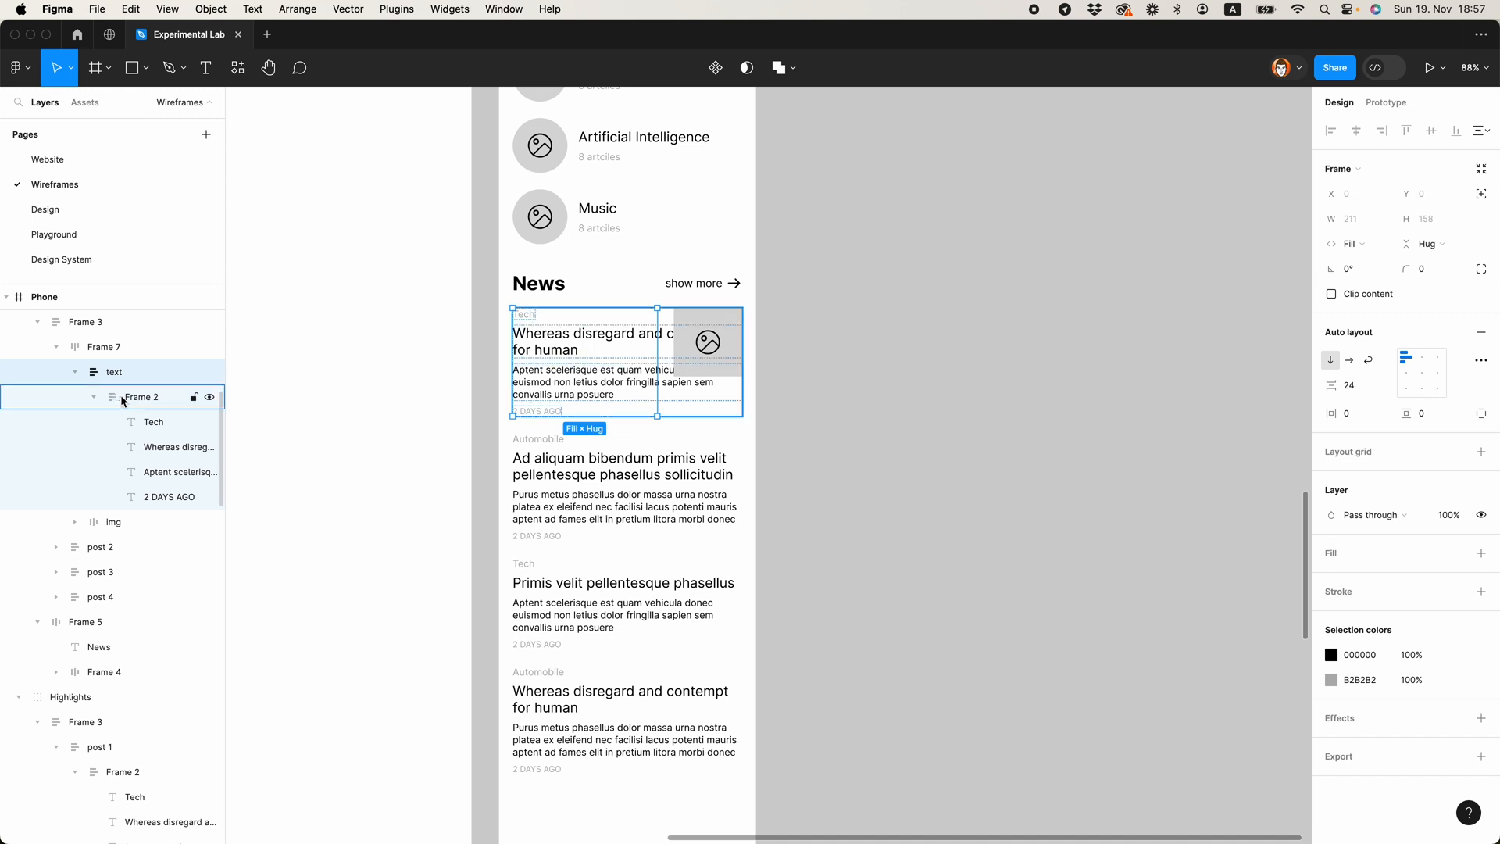
click(142, 397)
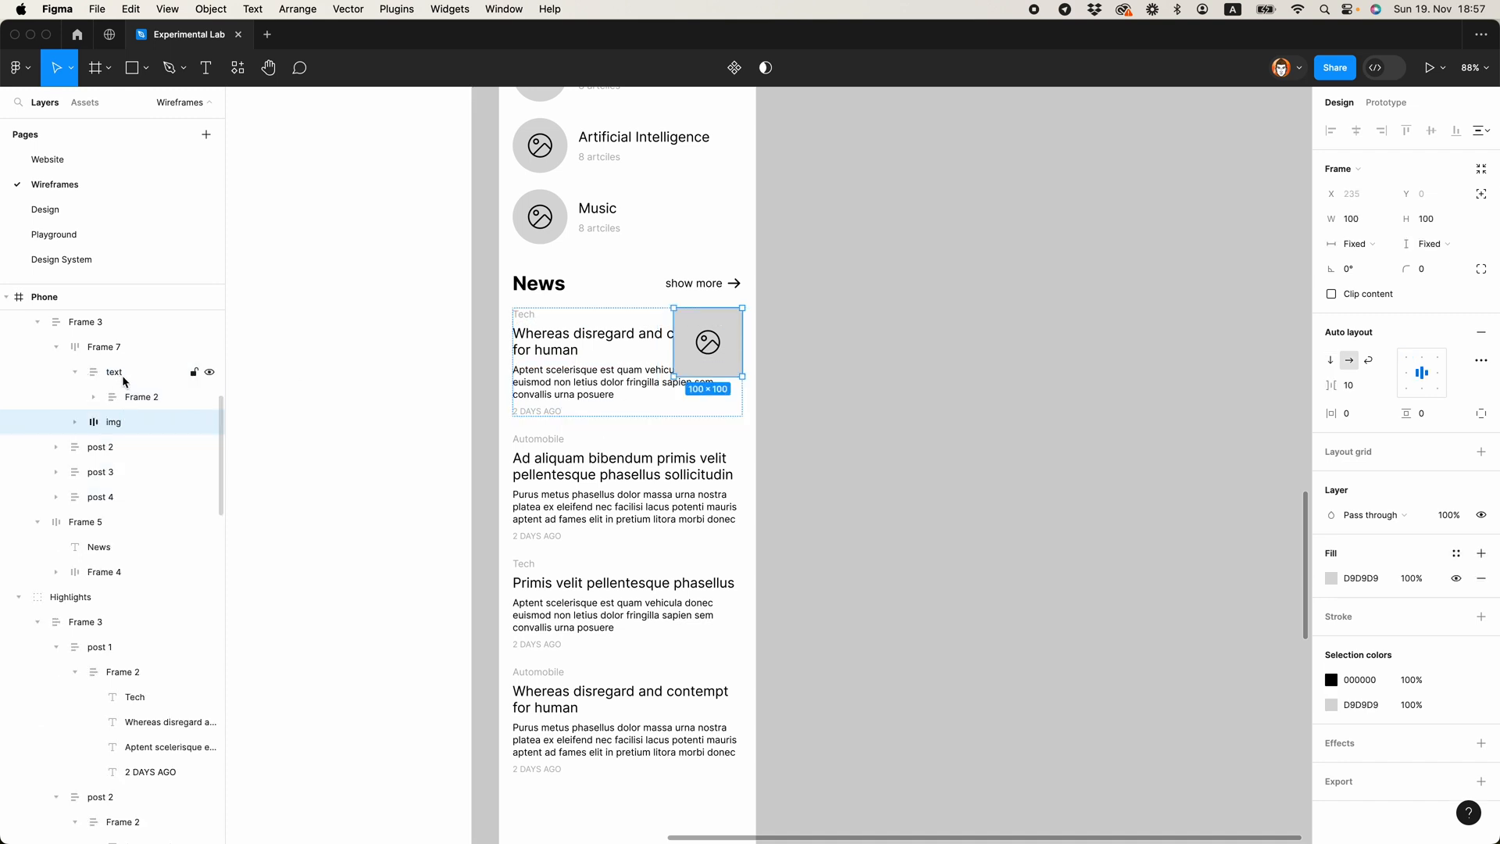
click(122, 376)
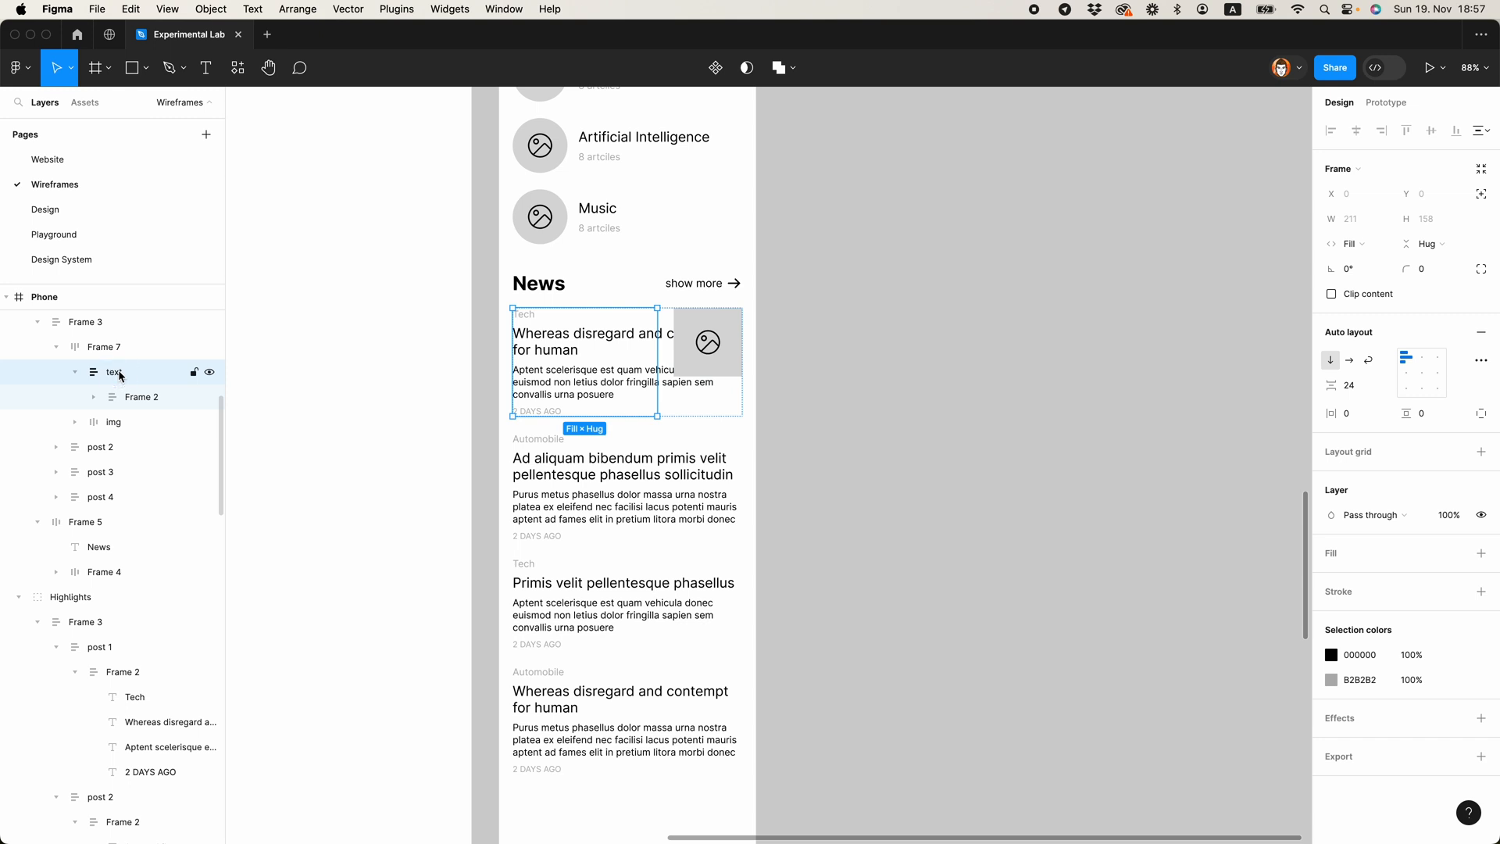
double_click(141, 397)
text(text)
click(131, 372)
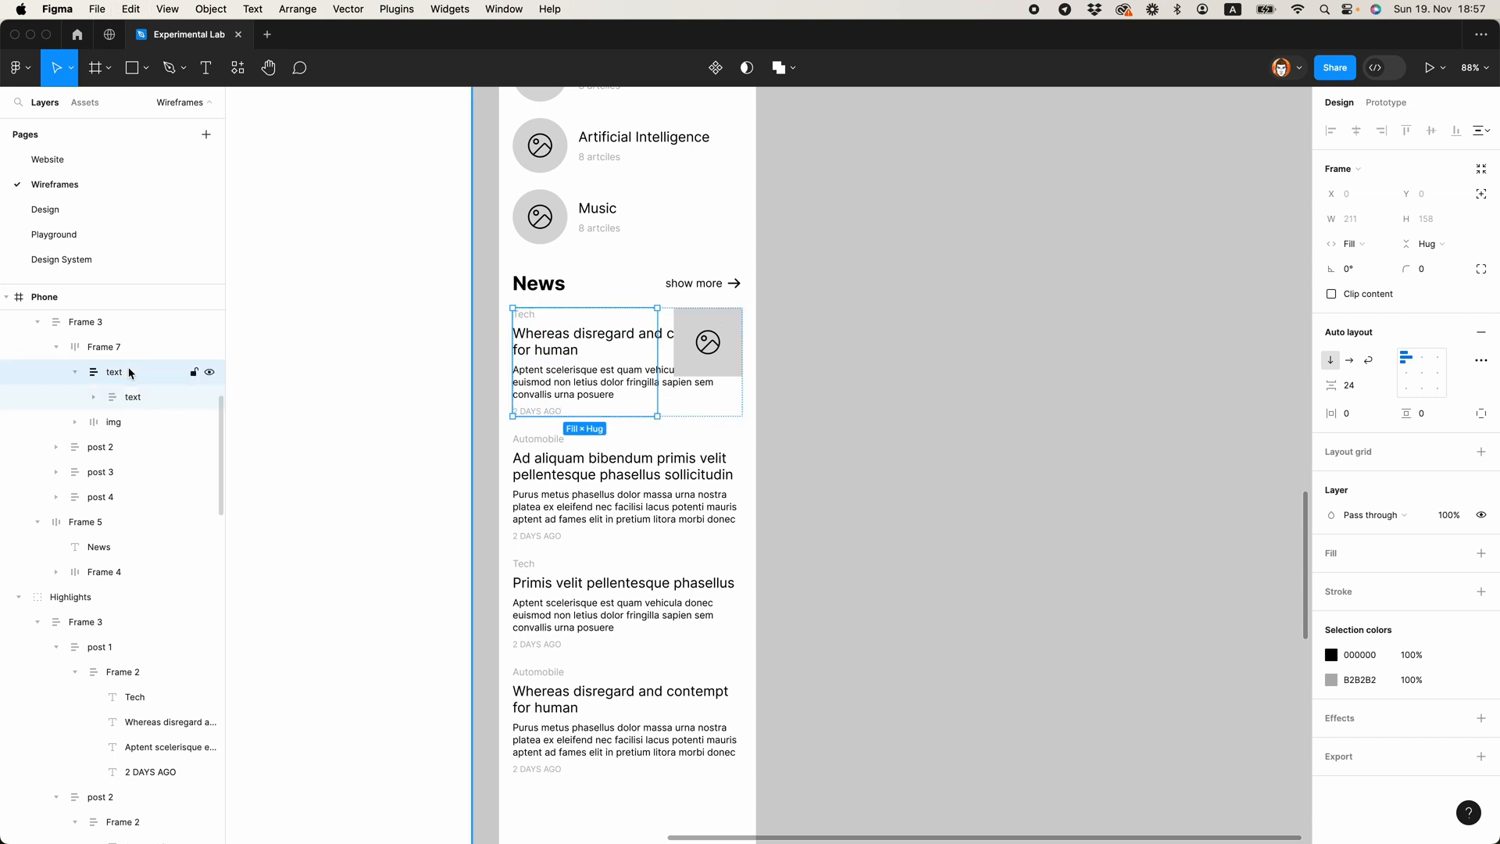
key(super+shift+g)
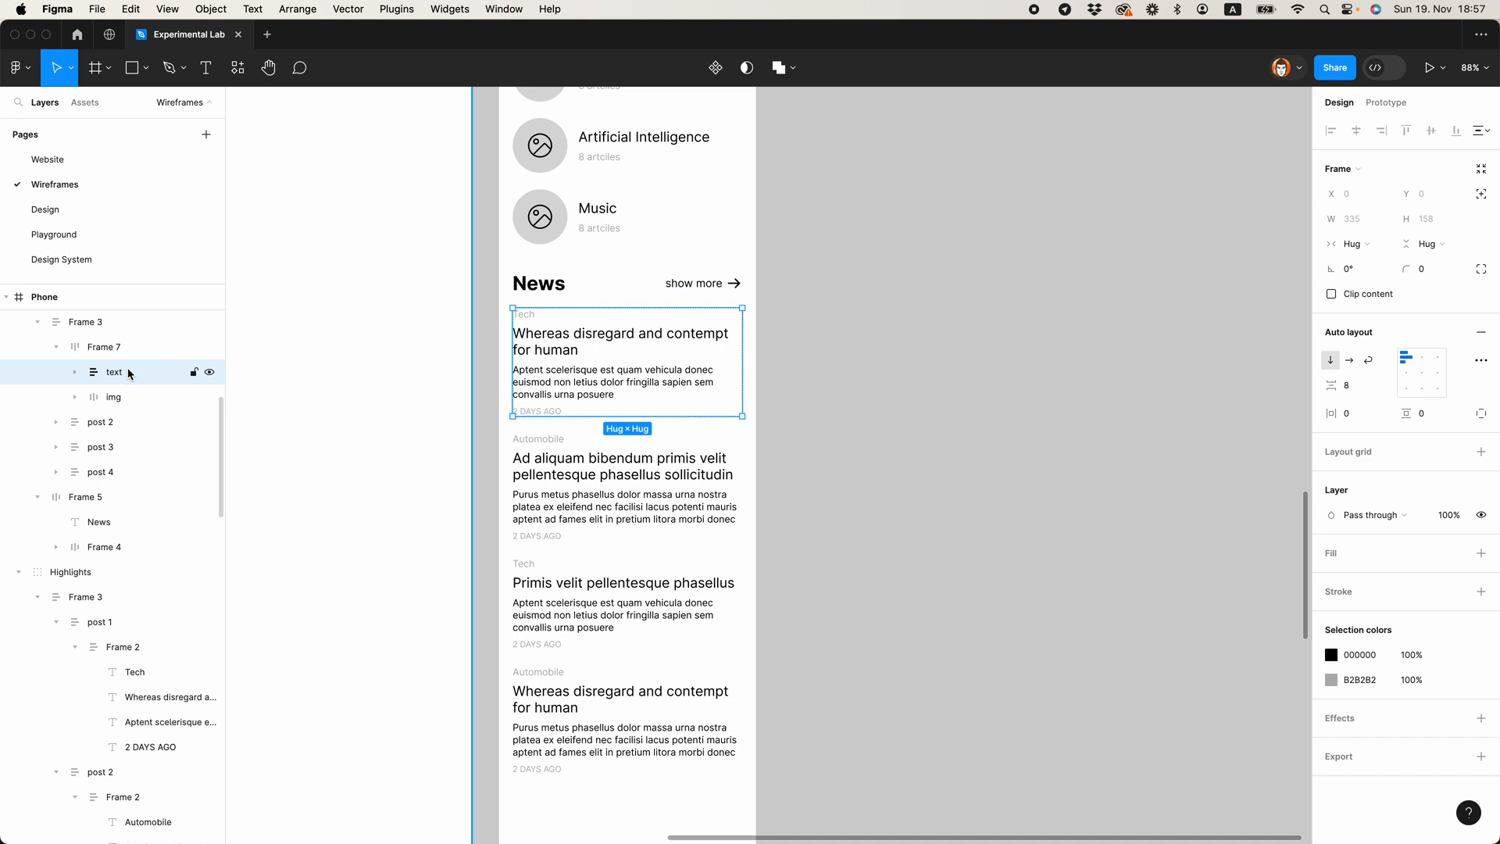
Step: Set the first News post's text frame and the four text layers inside it to fill the container's width
click(1382, 255)
click(1381, 263)
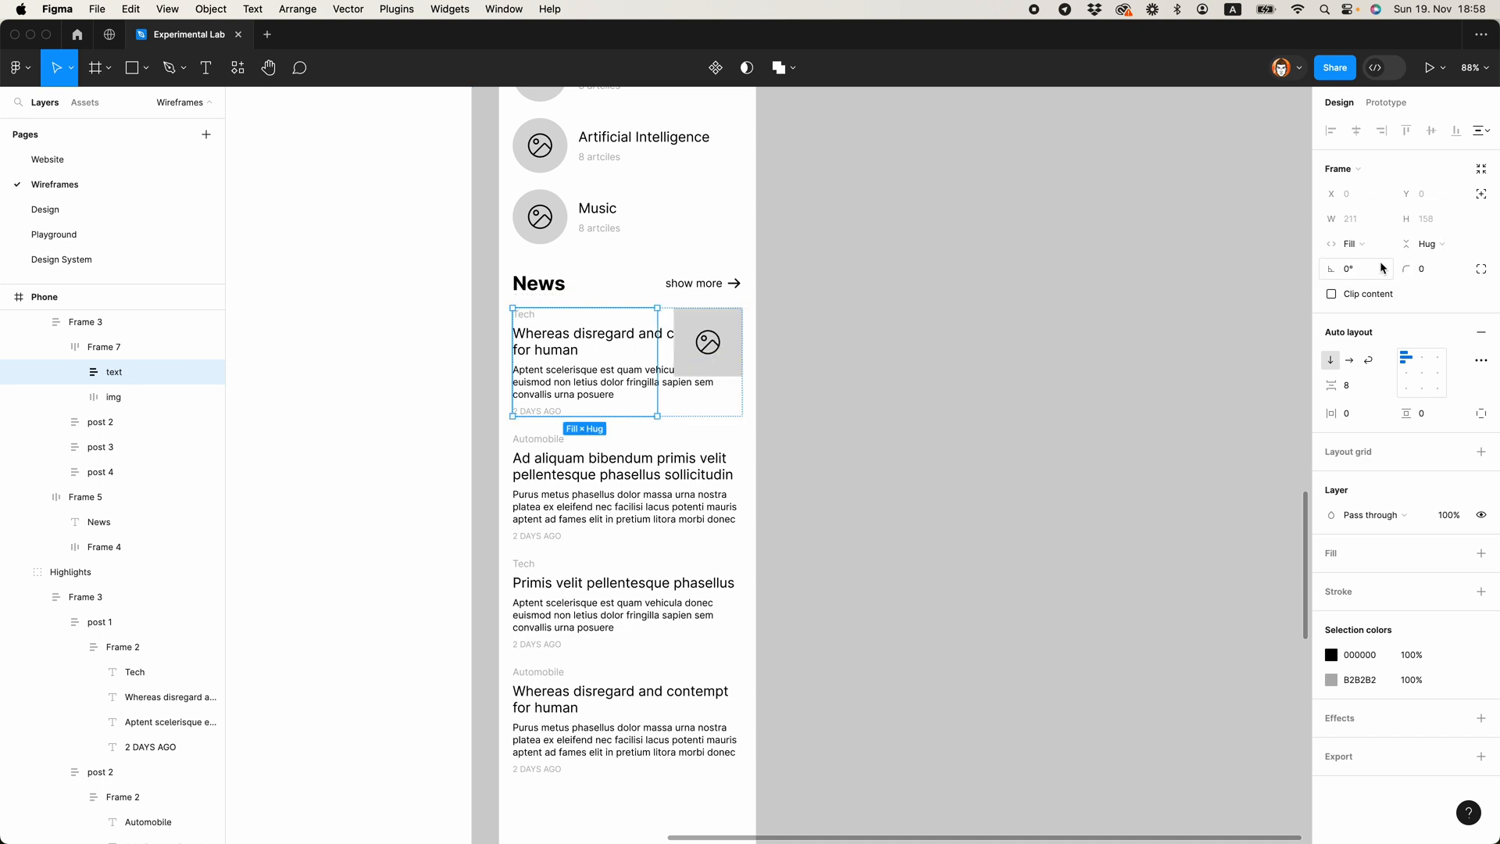
click(75, 373)
click(137, 397)
shift+click(141, 472)
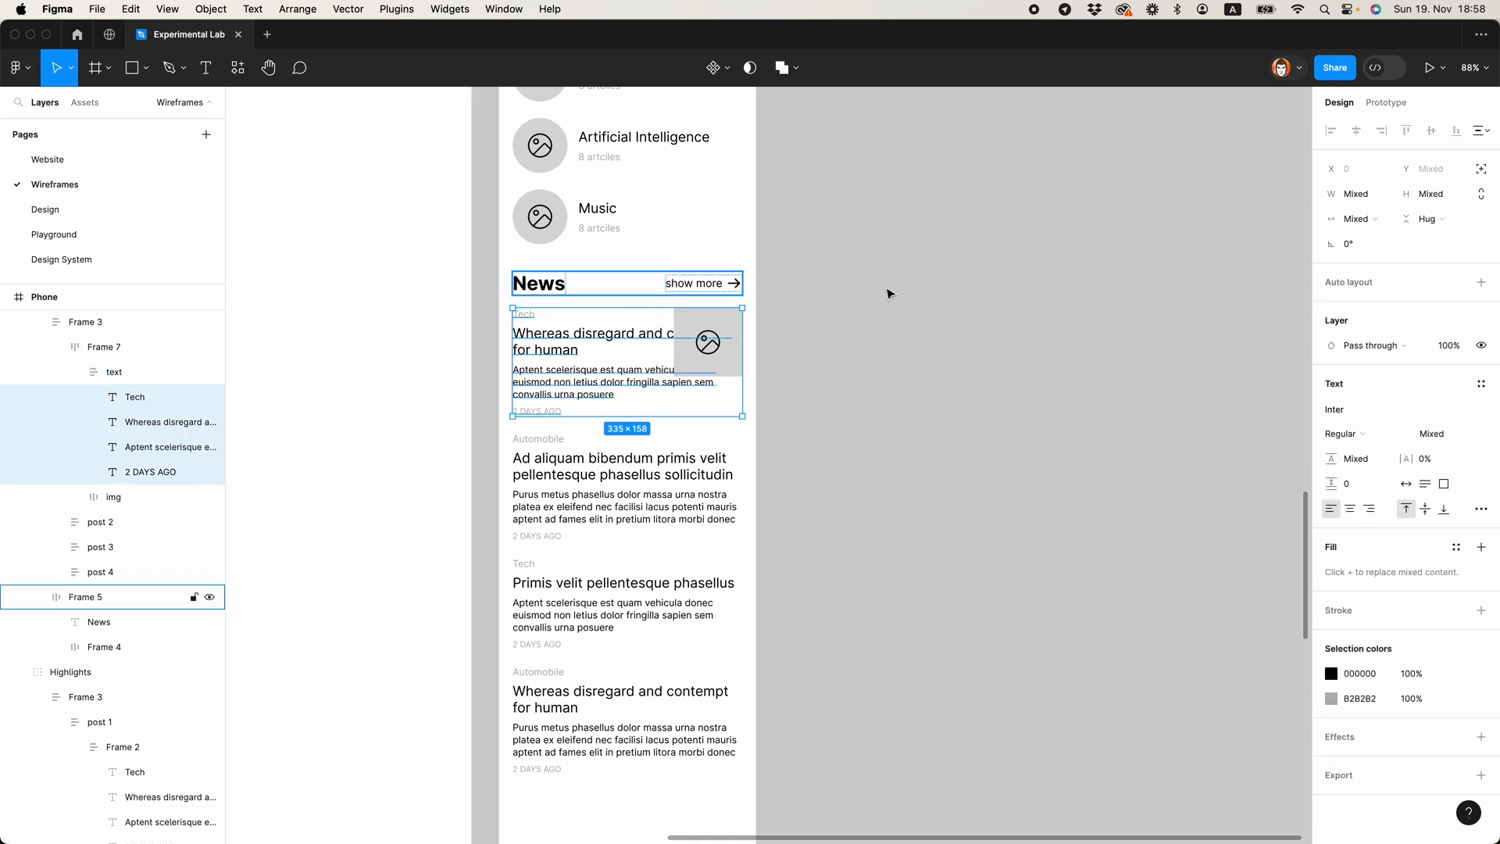
click(1368, 222)
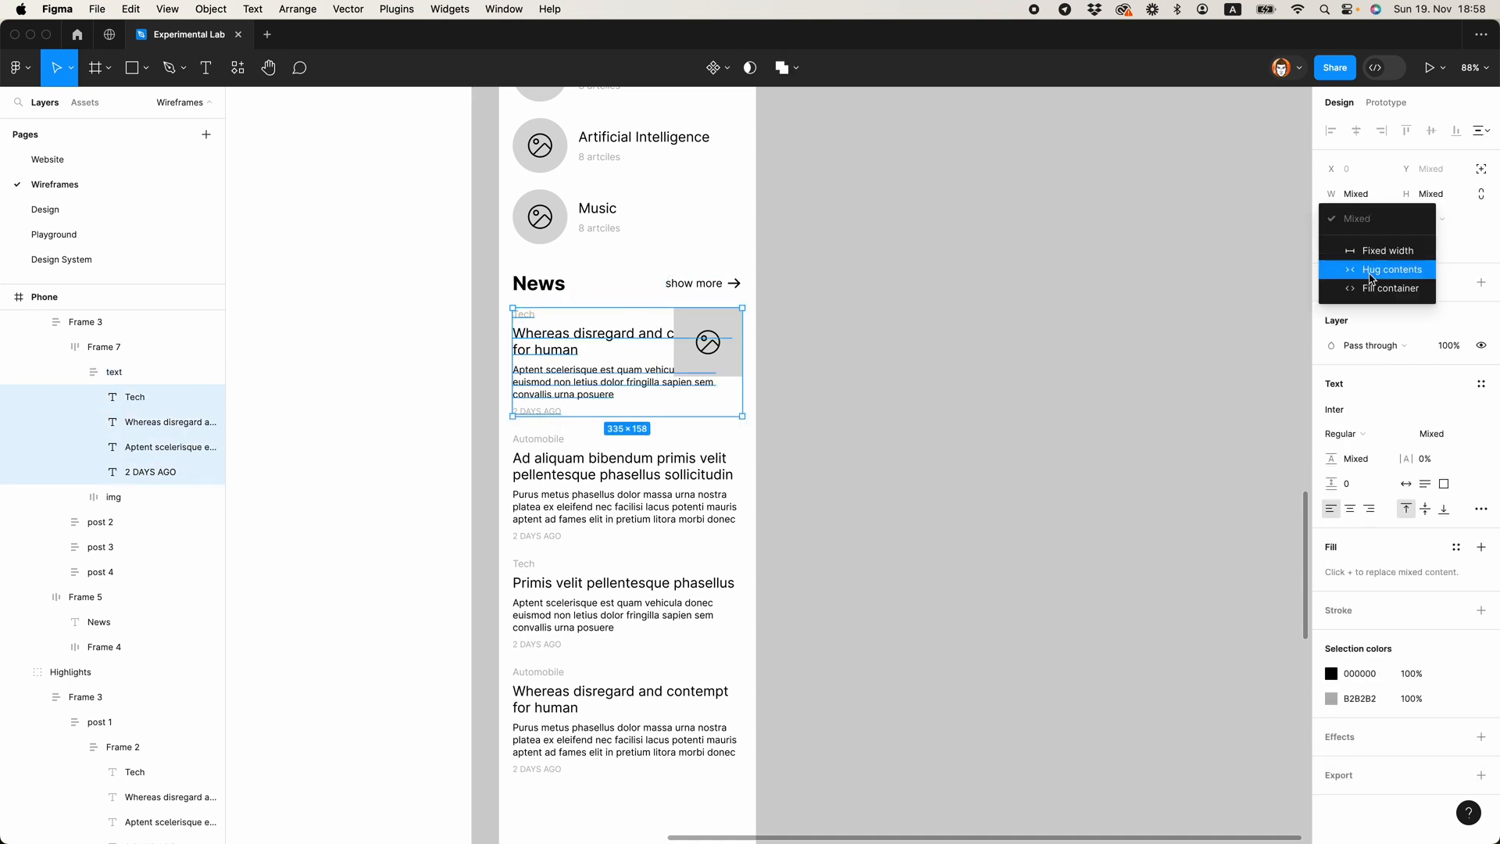
click(1374, 286)
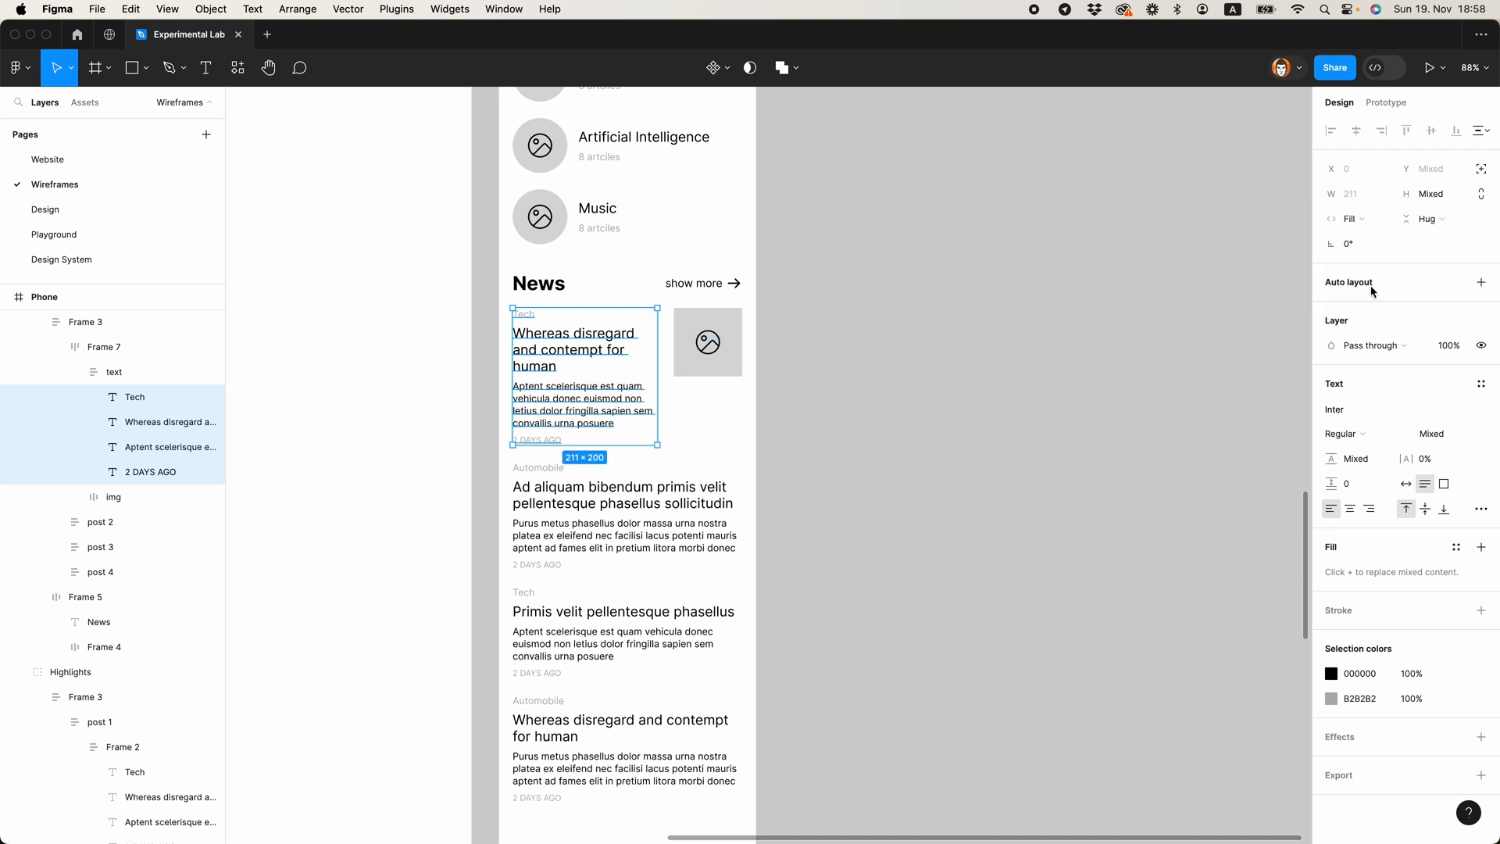
click(853, 376)
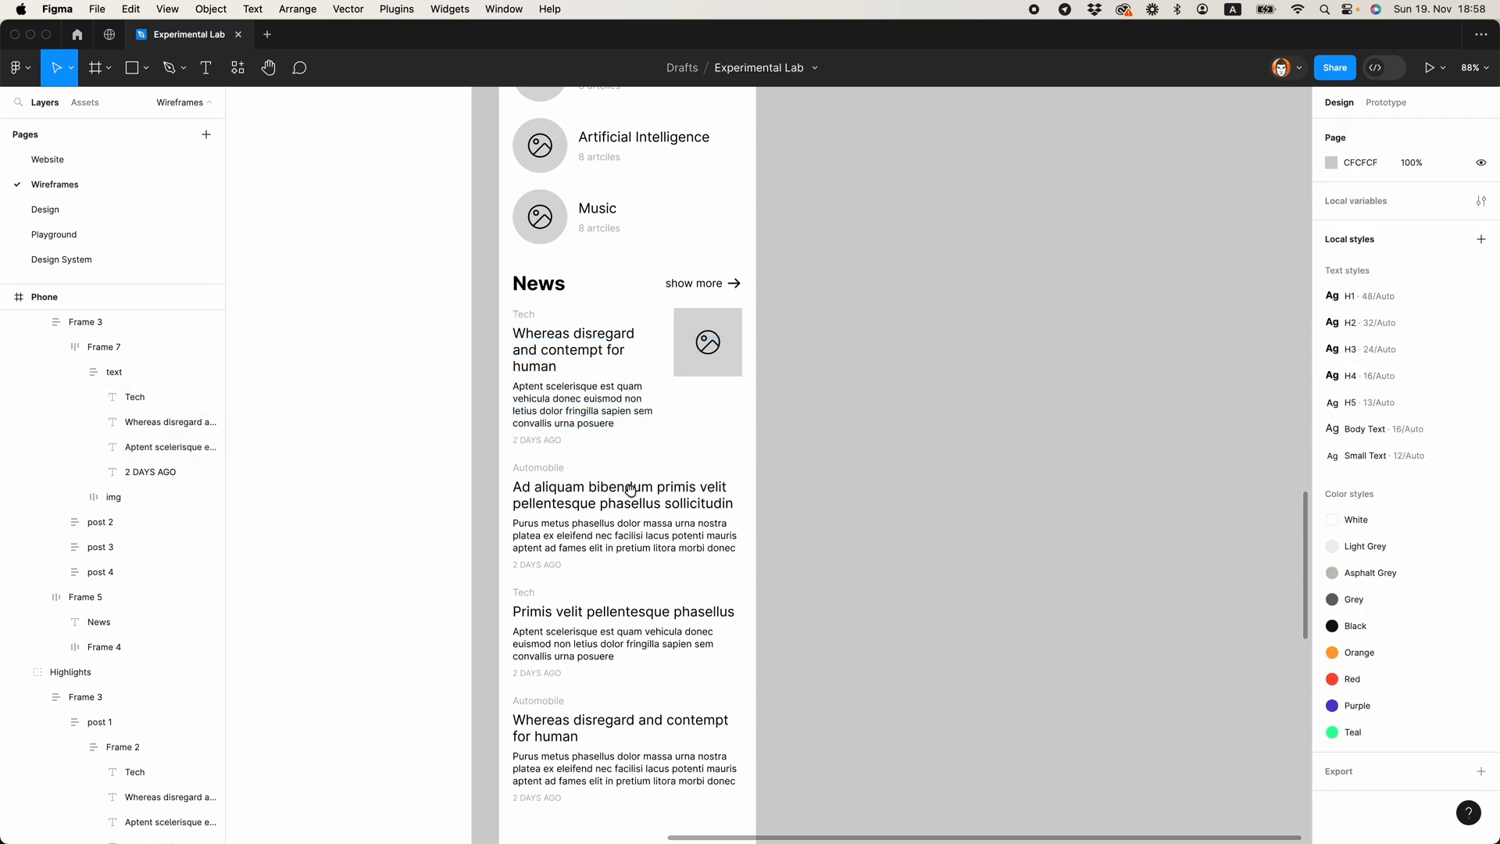
scroll(744, 399, up, 5)
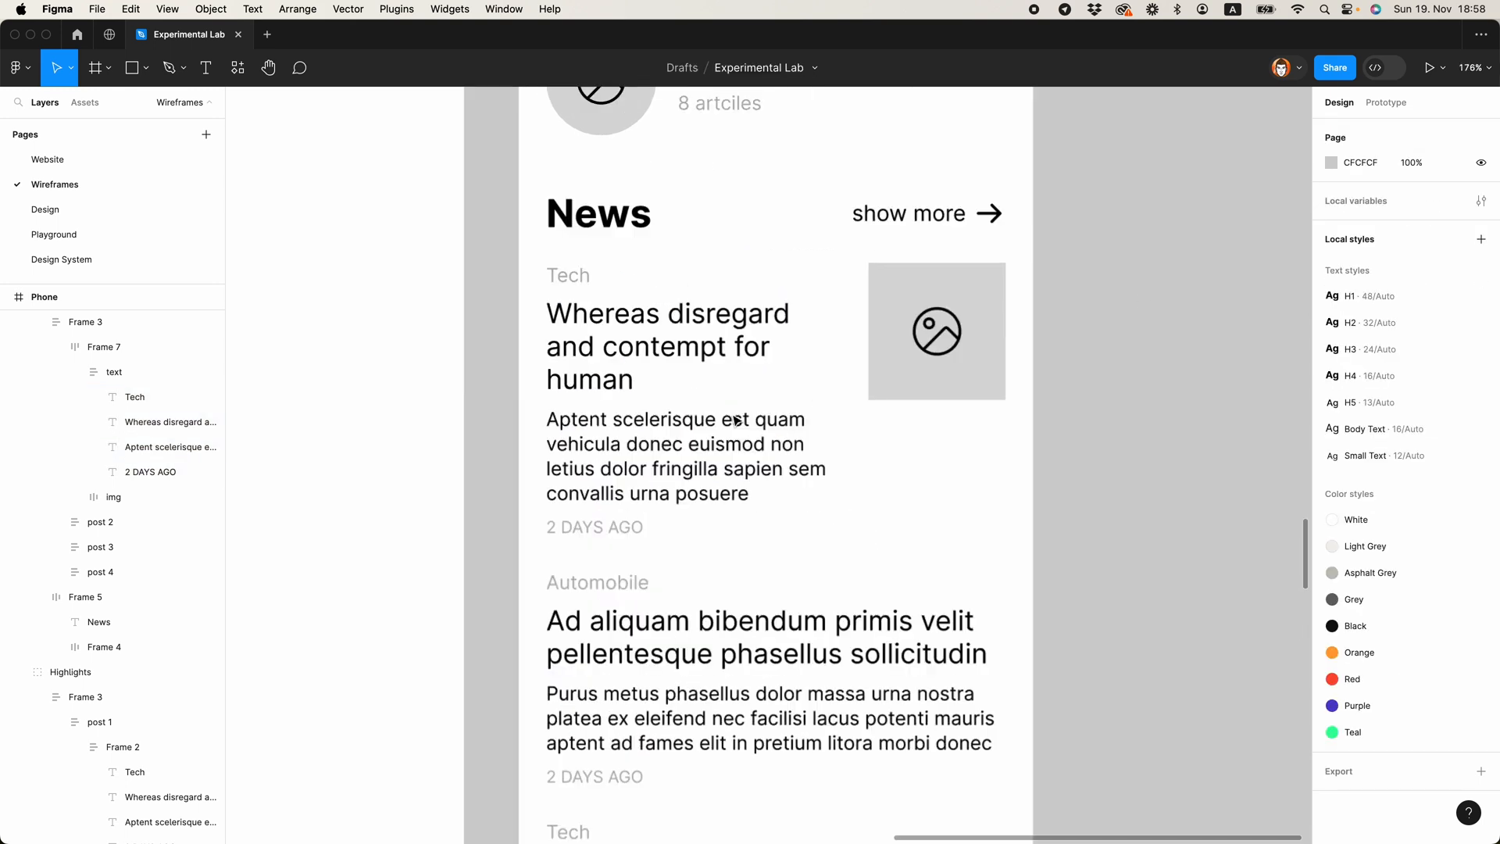
click(712, 374)
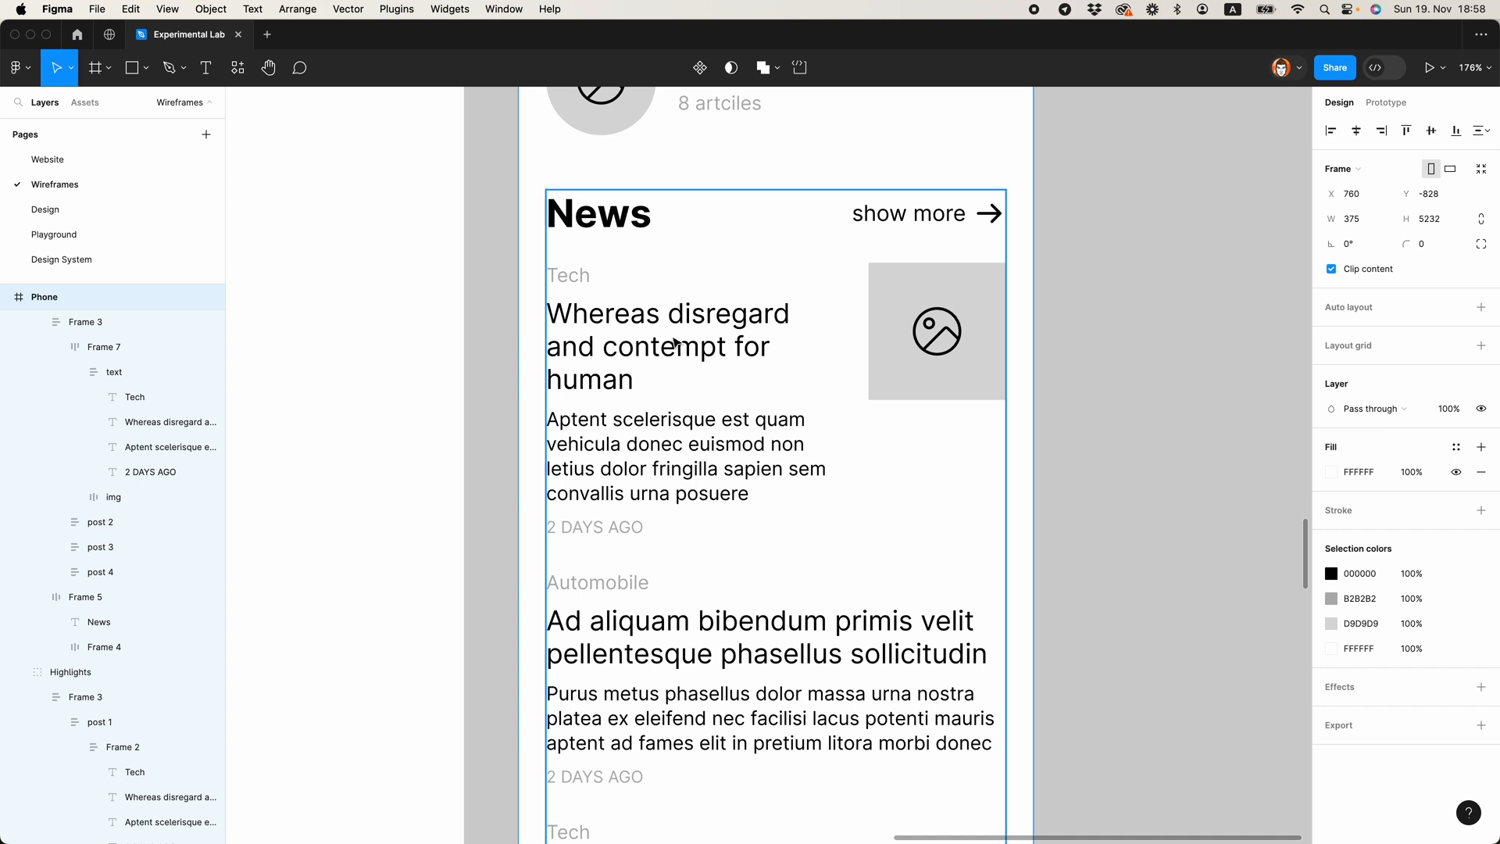
Step: Set the spacing between the text and image in the first News post's auto layout frame to 20
click(75, 372)
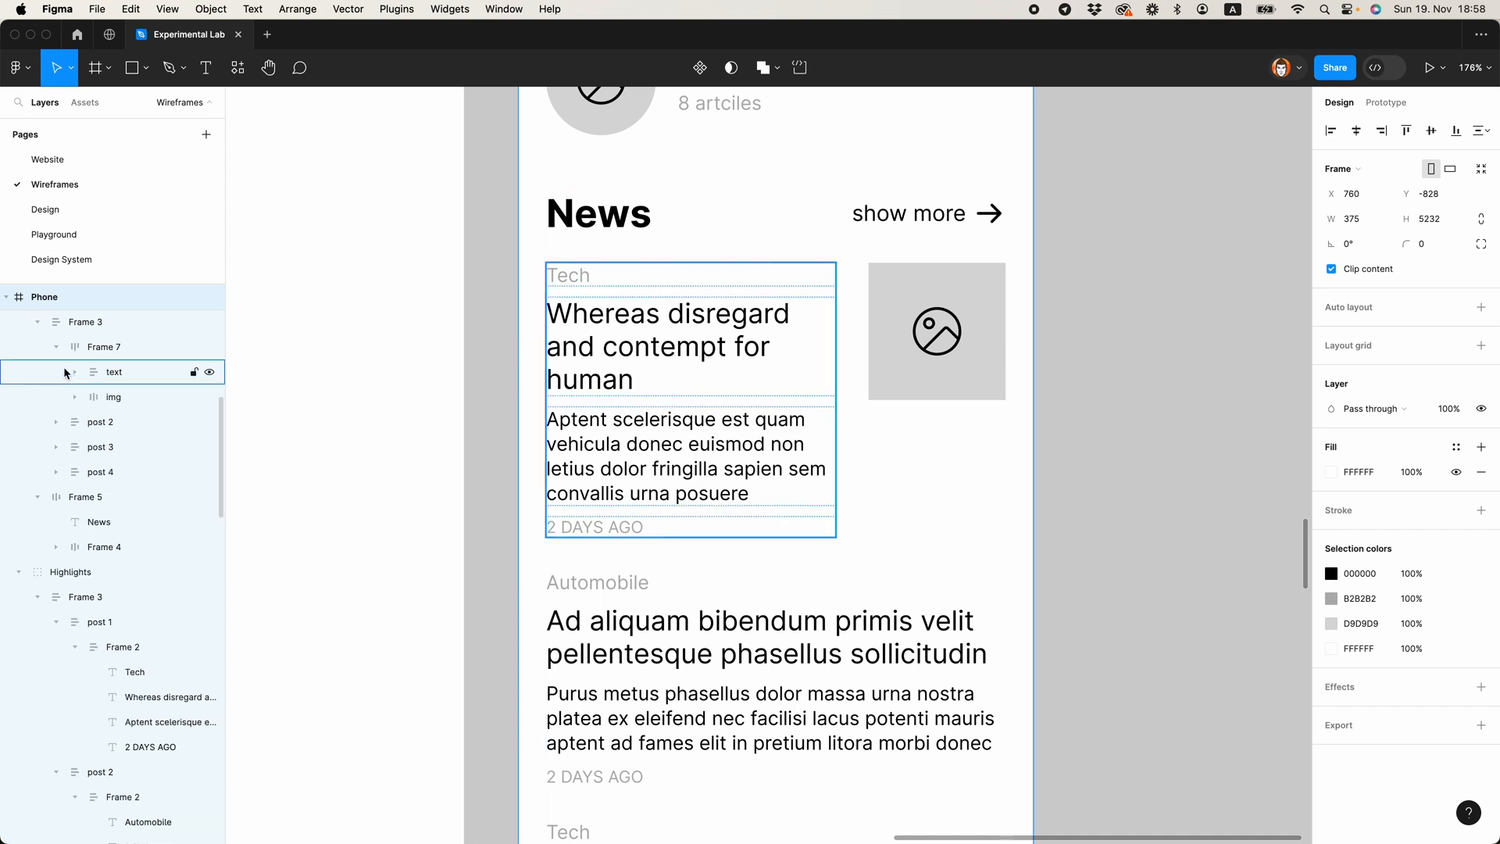
click(104, 347)
click(1356, 385)
text(20)
key(Return)
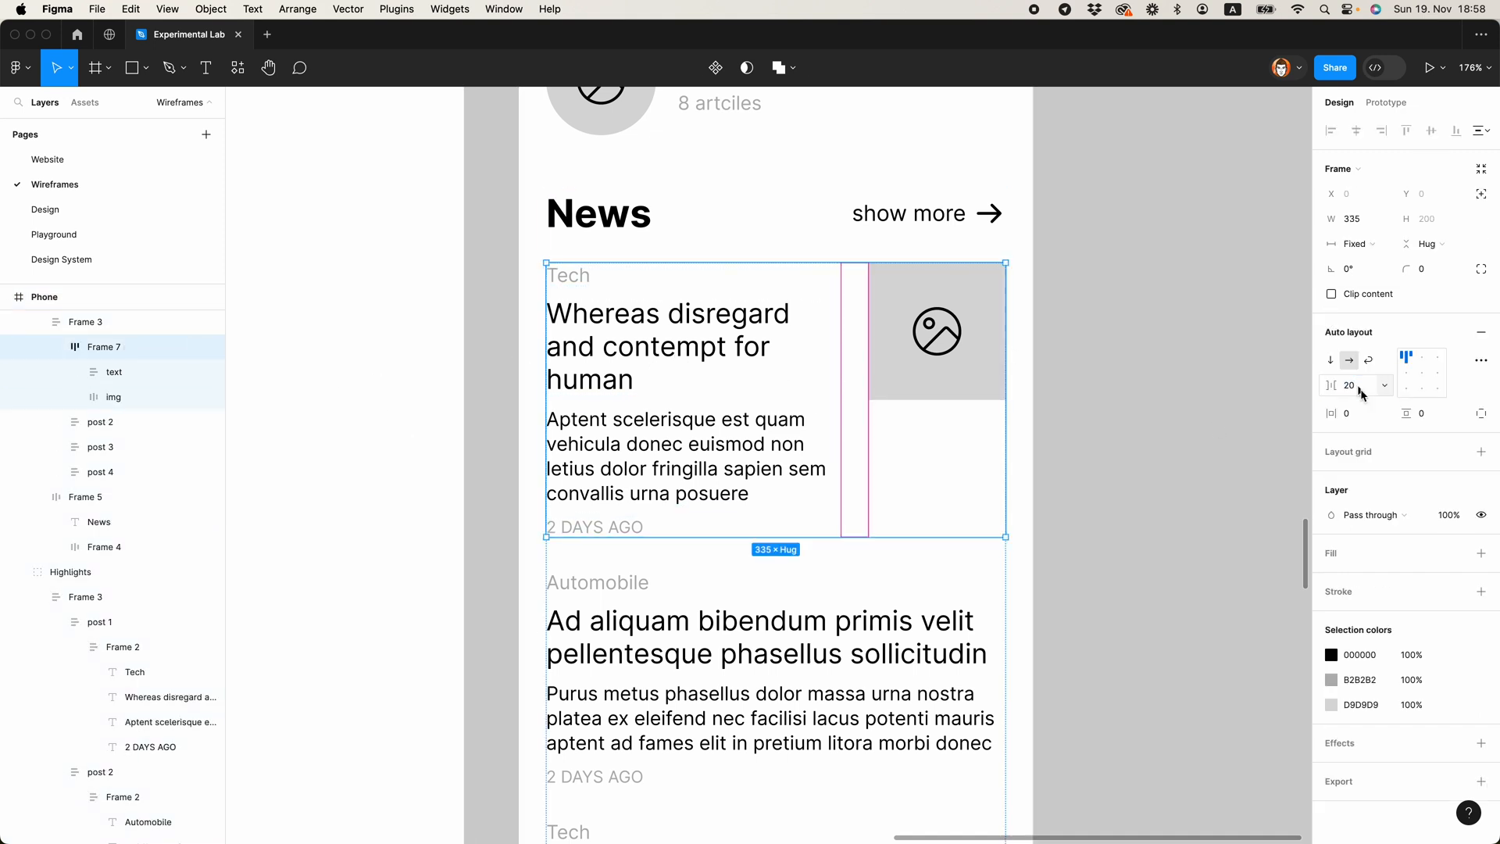
click(1133, 364)
Step: Shorten the first News post's title to "Contempt for human" and truncate its excerpt so it ends with "vehicula donec euismod non..."
super+double_click(687, 315)
drag(617, 347, 511, 294)
text(C)
key(Escape)
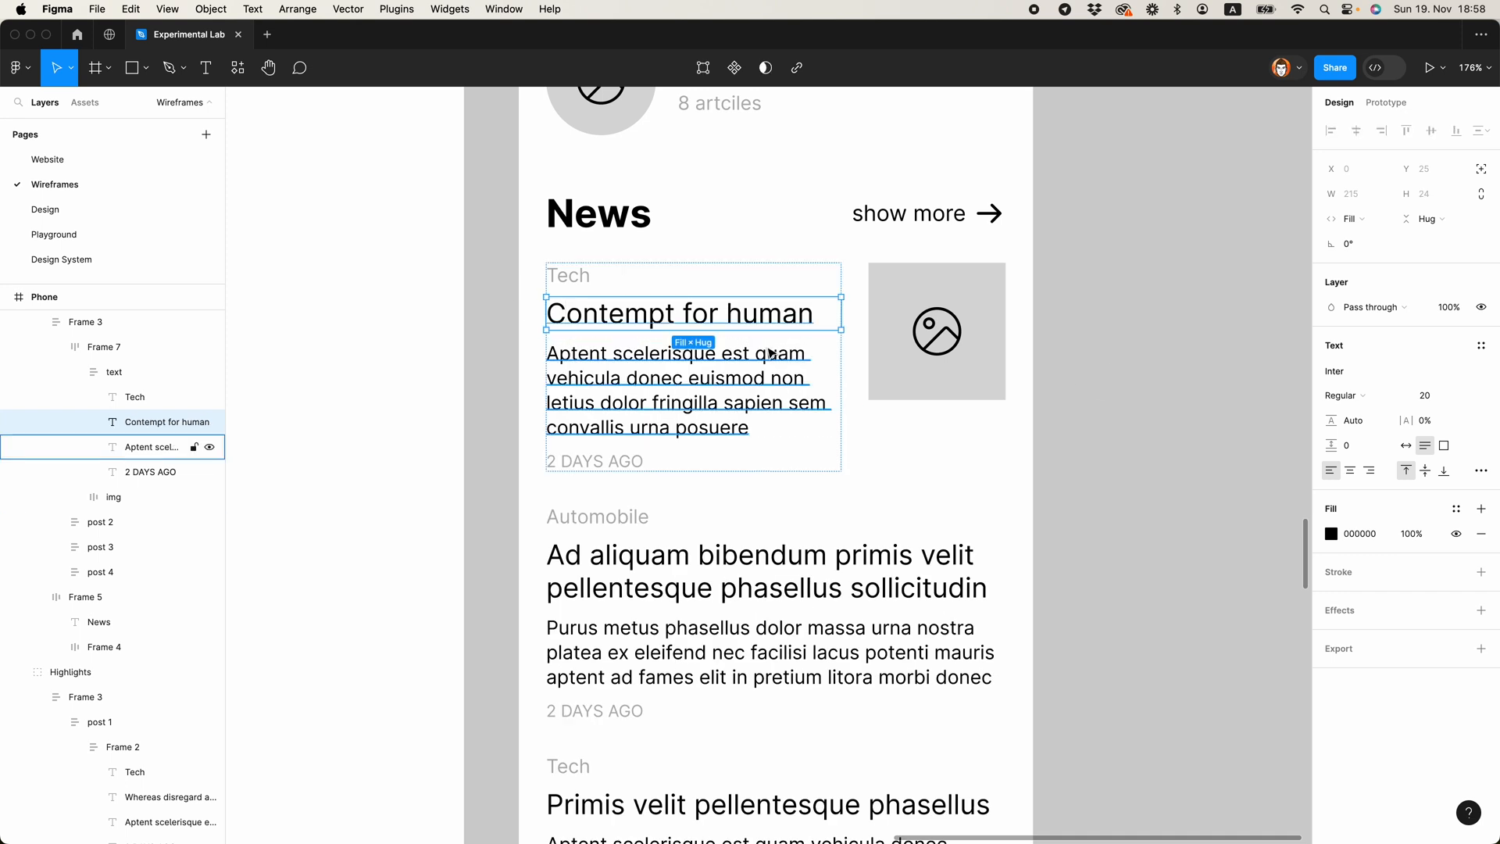
double_click(770, 354)
drag(807, 379, 935, 500)
text(...)
click(1071, 532)
scroll(1071, 532, down, 5)
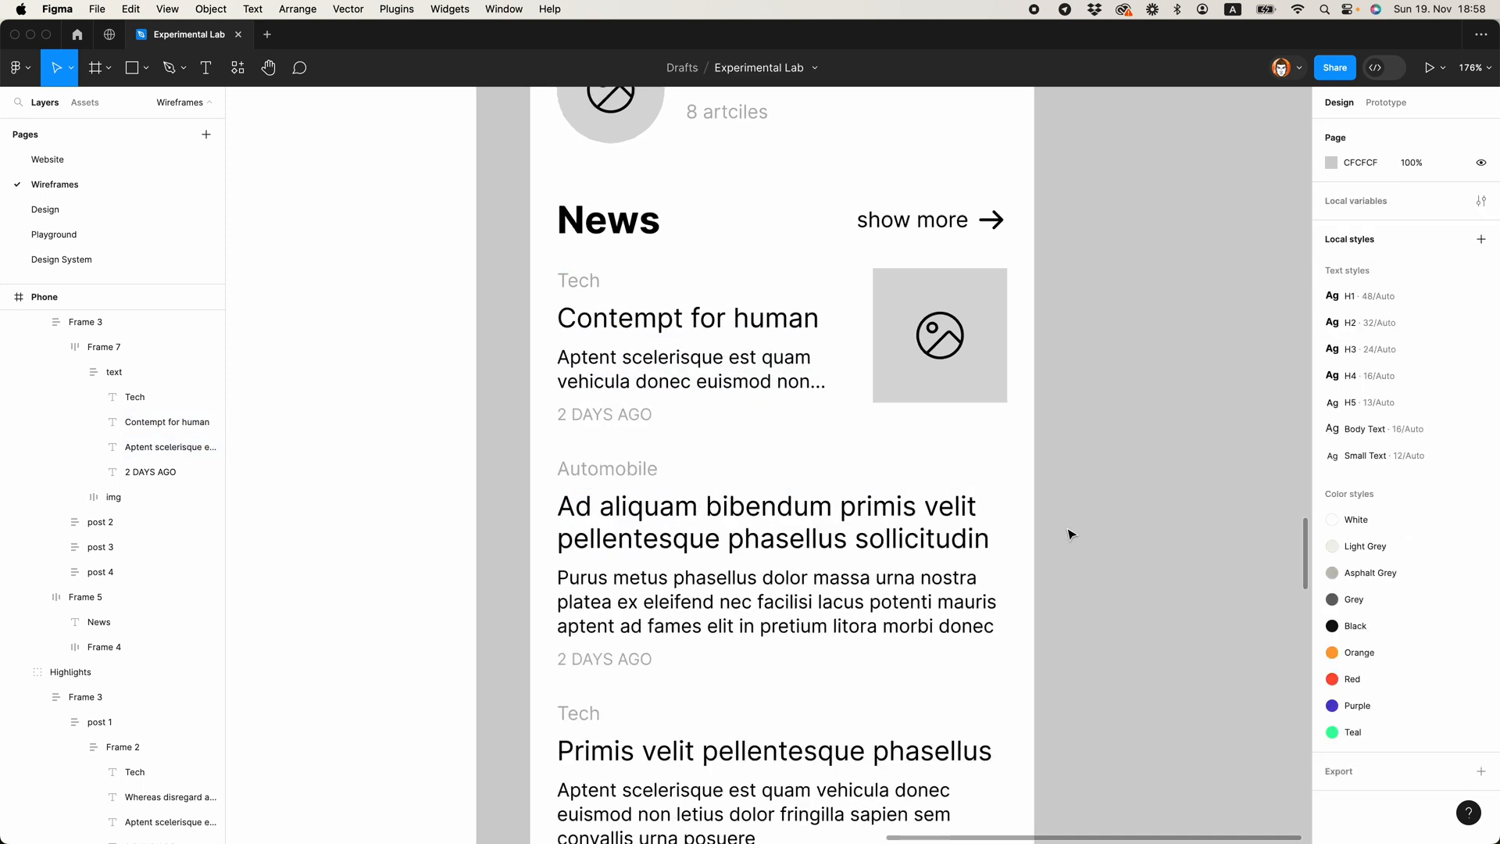
Step: Replace the third News post with a copy of the first News post, including its thumbnail image
super+click(726, 422)
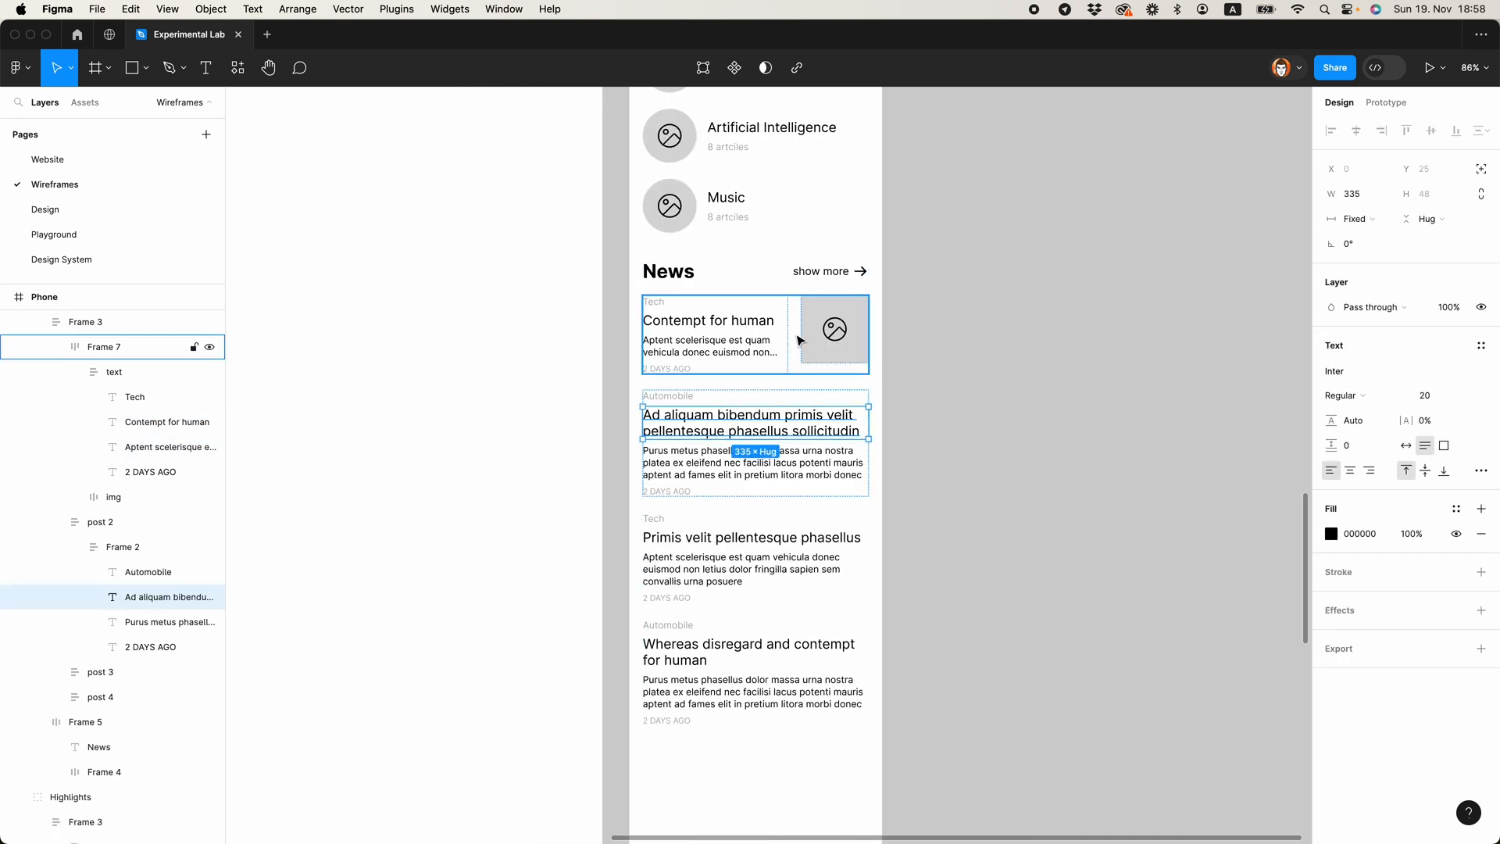
click(73, 351)
click(56, 347)
click(56, 372)
key(super+r)
click(705, 561)
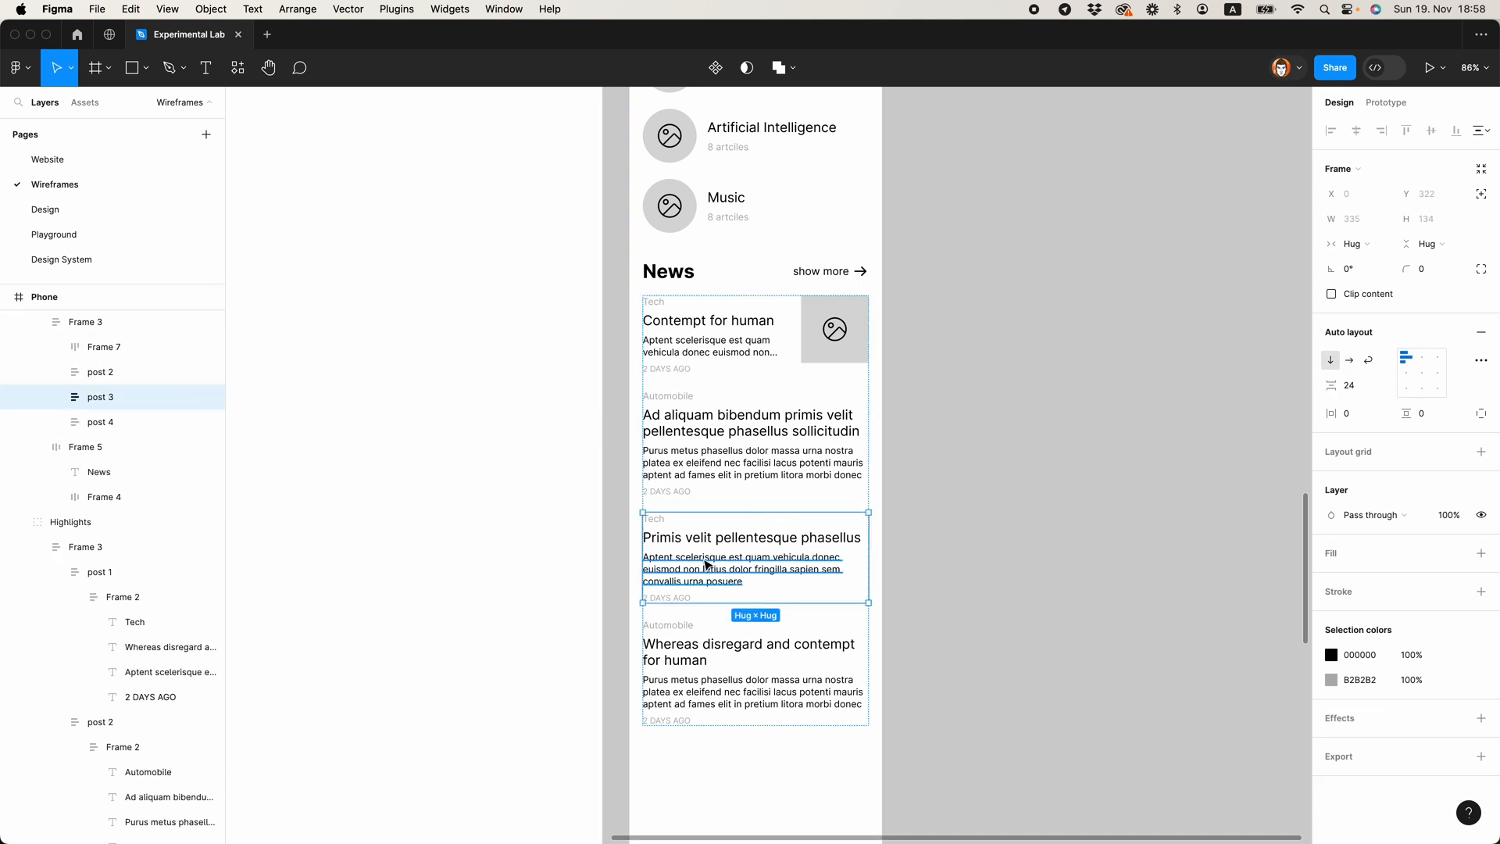
key(super+shift+r)
click(976, 574)
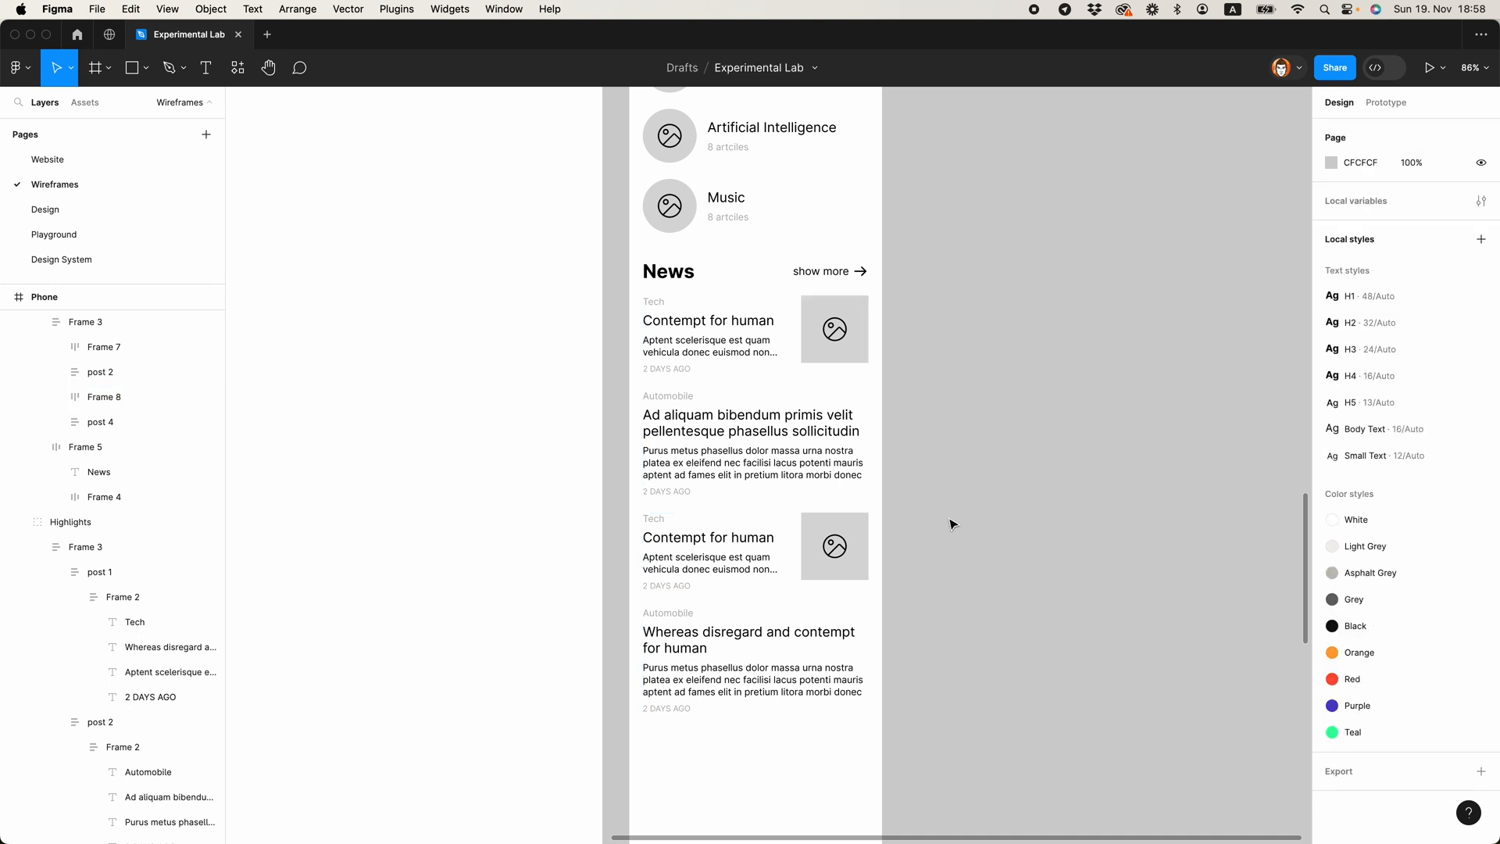
Step: Delete the Tech and Automobile category labels above the titles of all four News posts
super+click(700, 326)
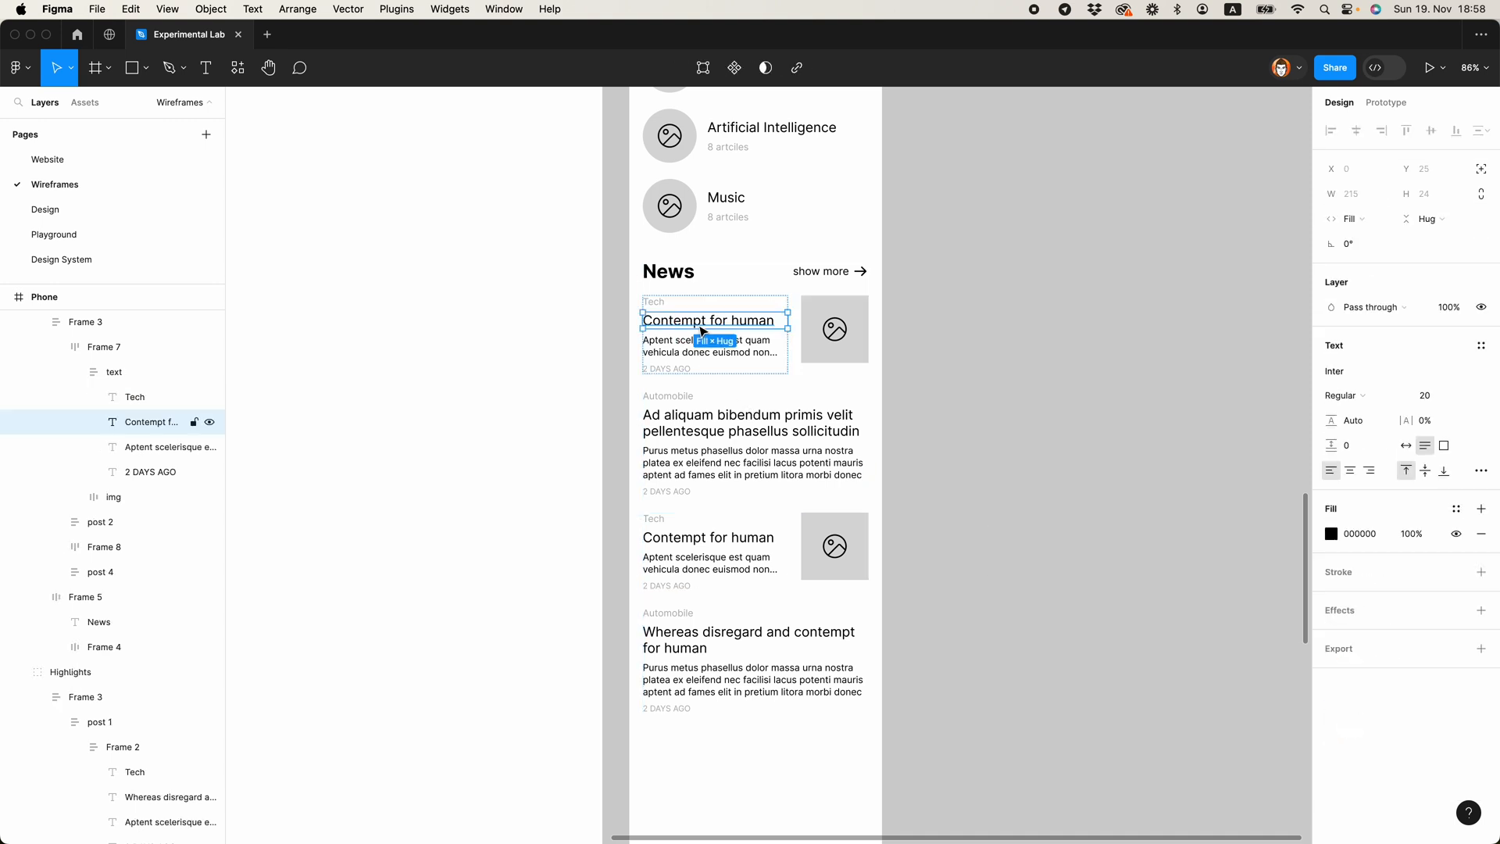
click(658, 308)
key(Delete)
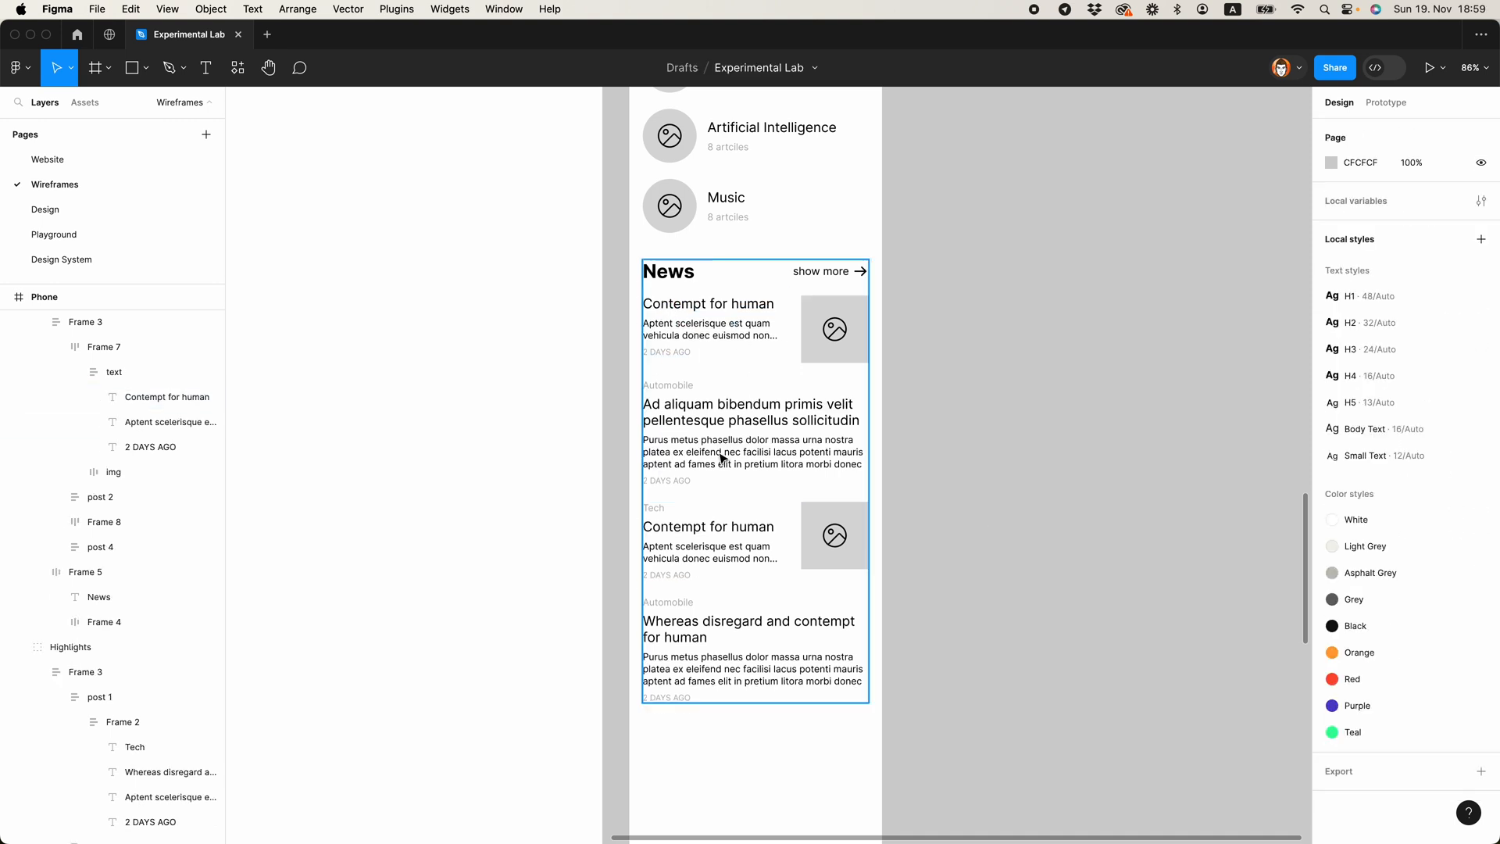
super+click(678, 388)
key(Delete)
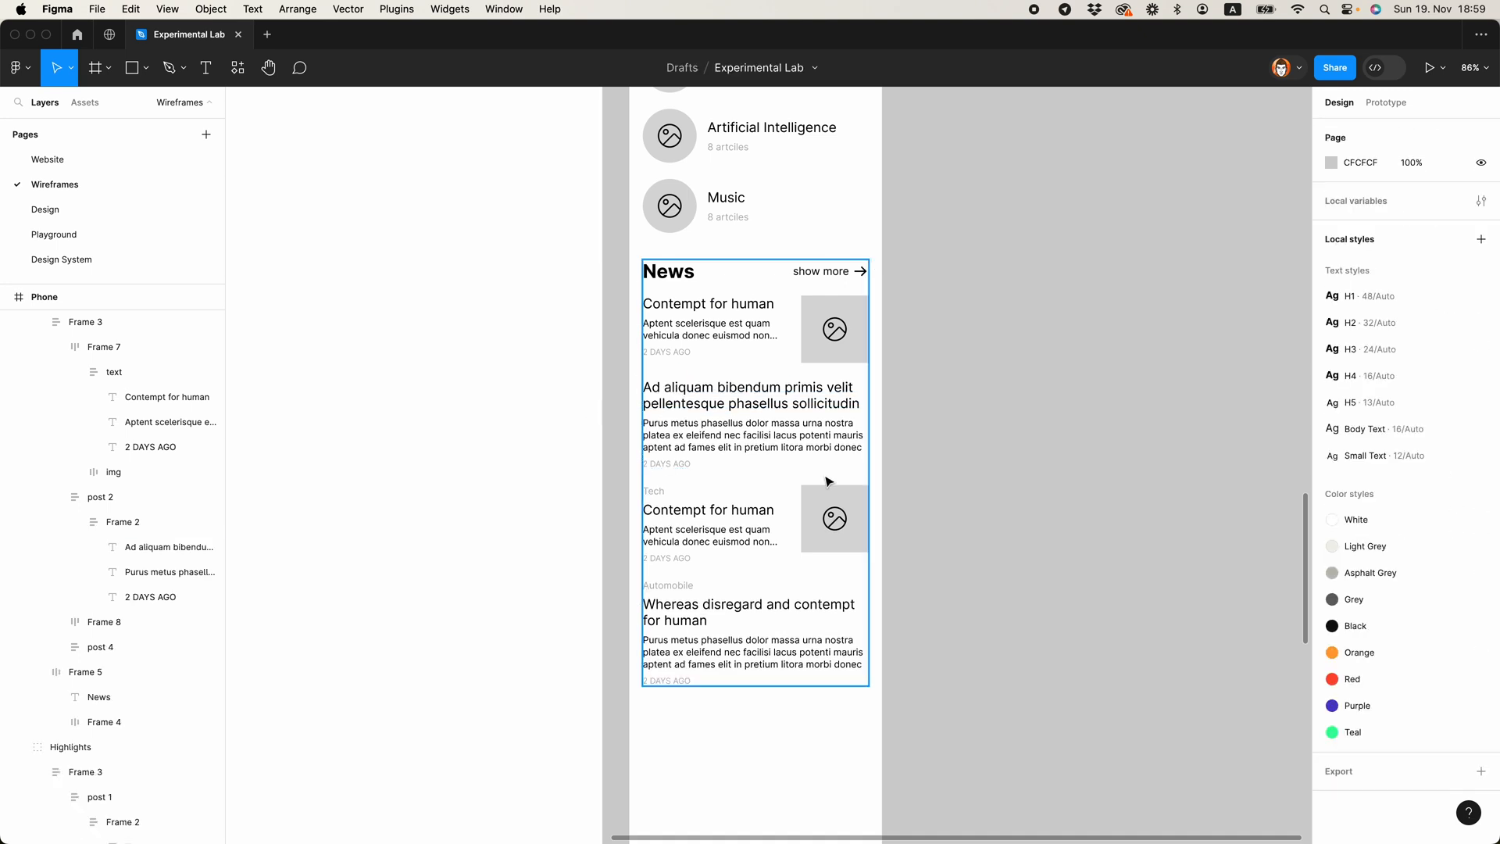
click(661, 495)
key(Delete)
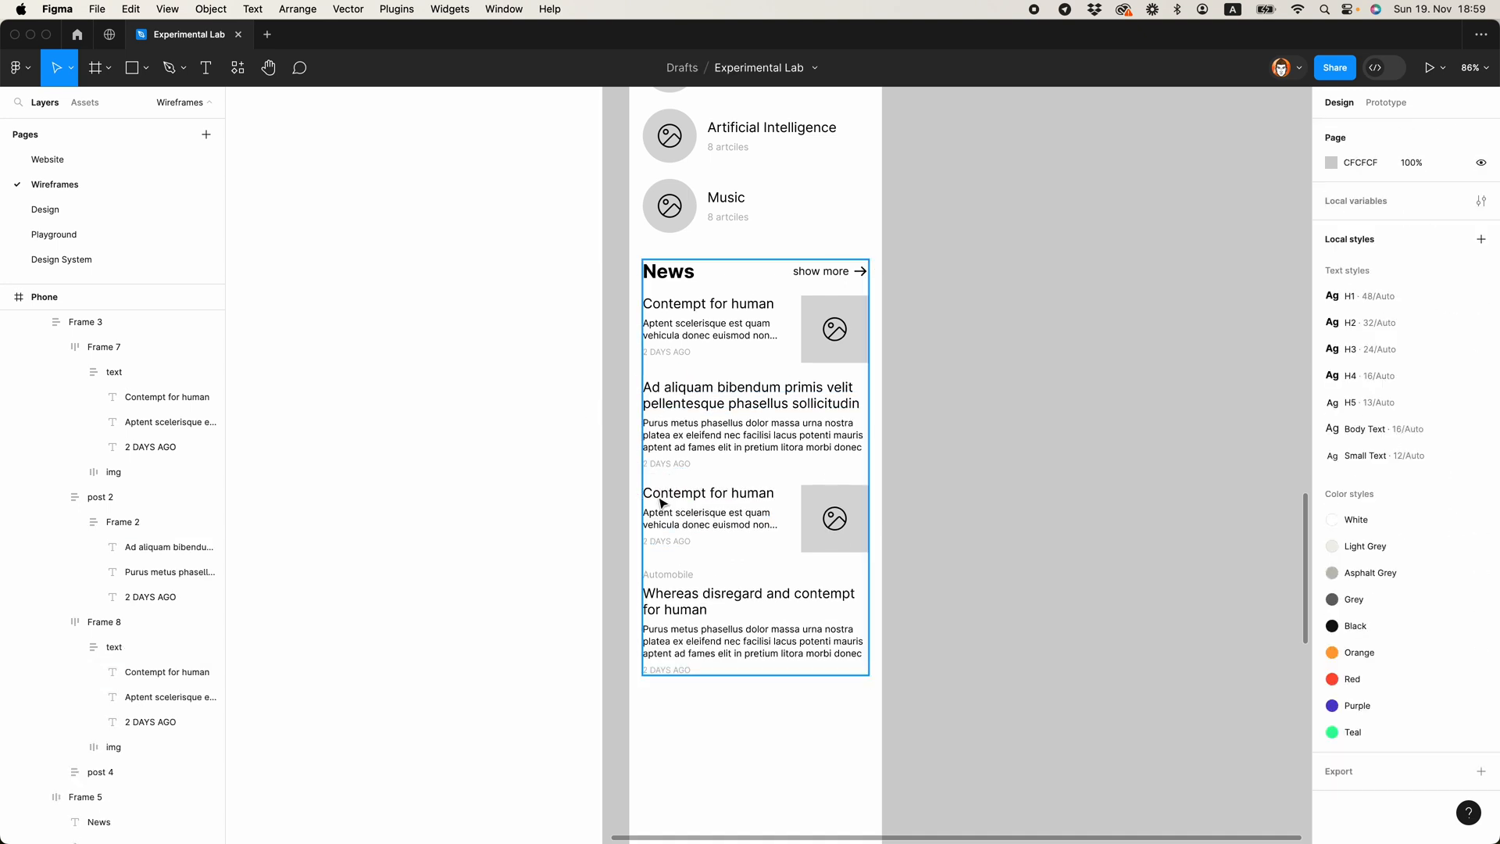
click(666, 574)
key(Delete)
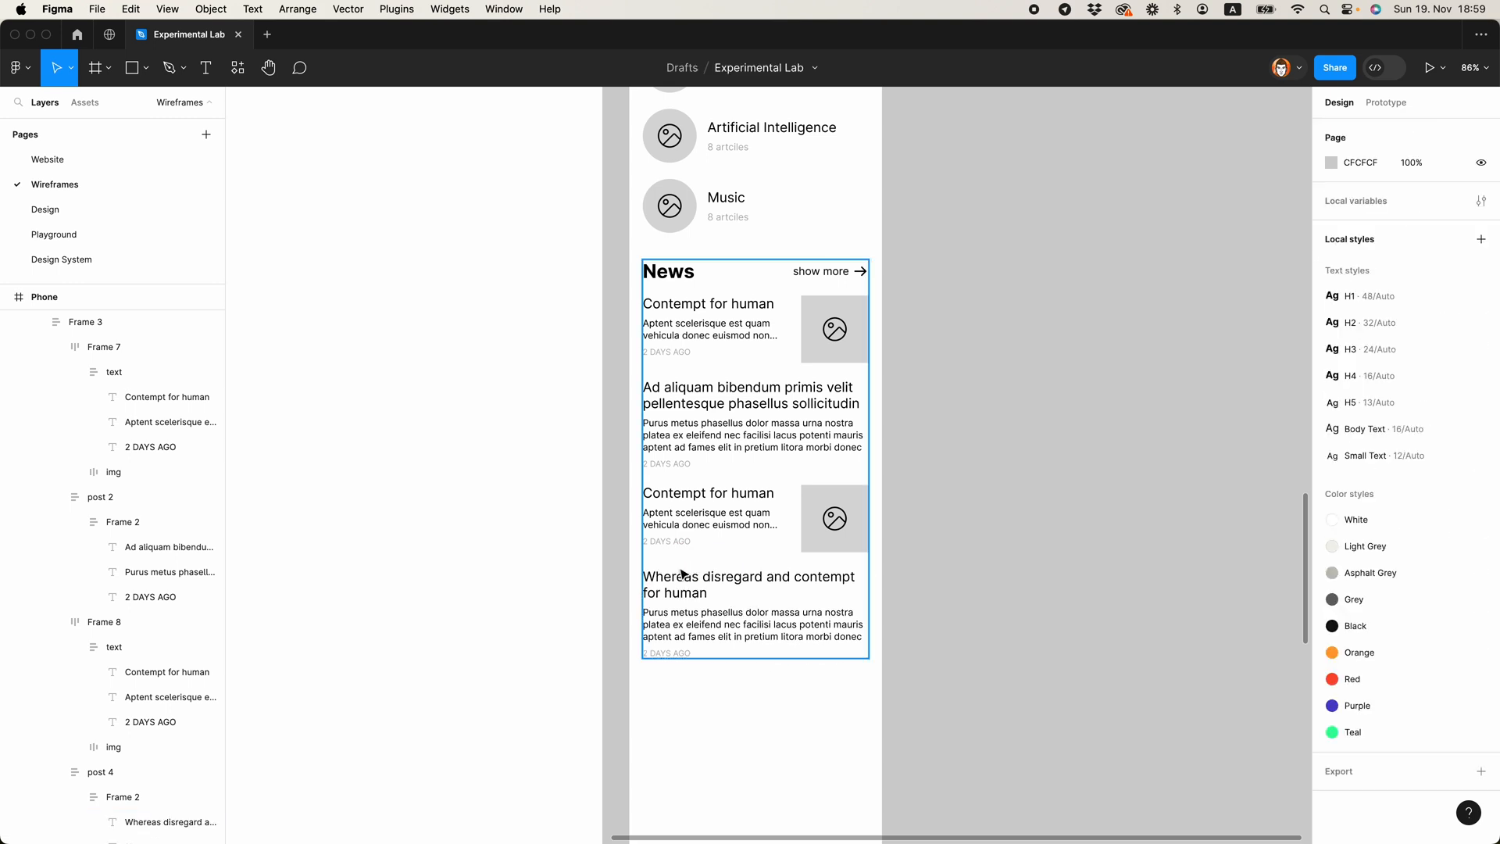
Step: Copy the nav bar's divider line to the end of the News post list and set it to fill the container's width
scroll(893, 503, up, 3)
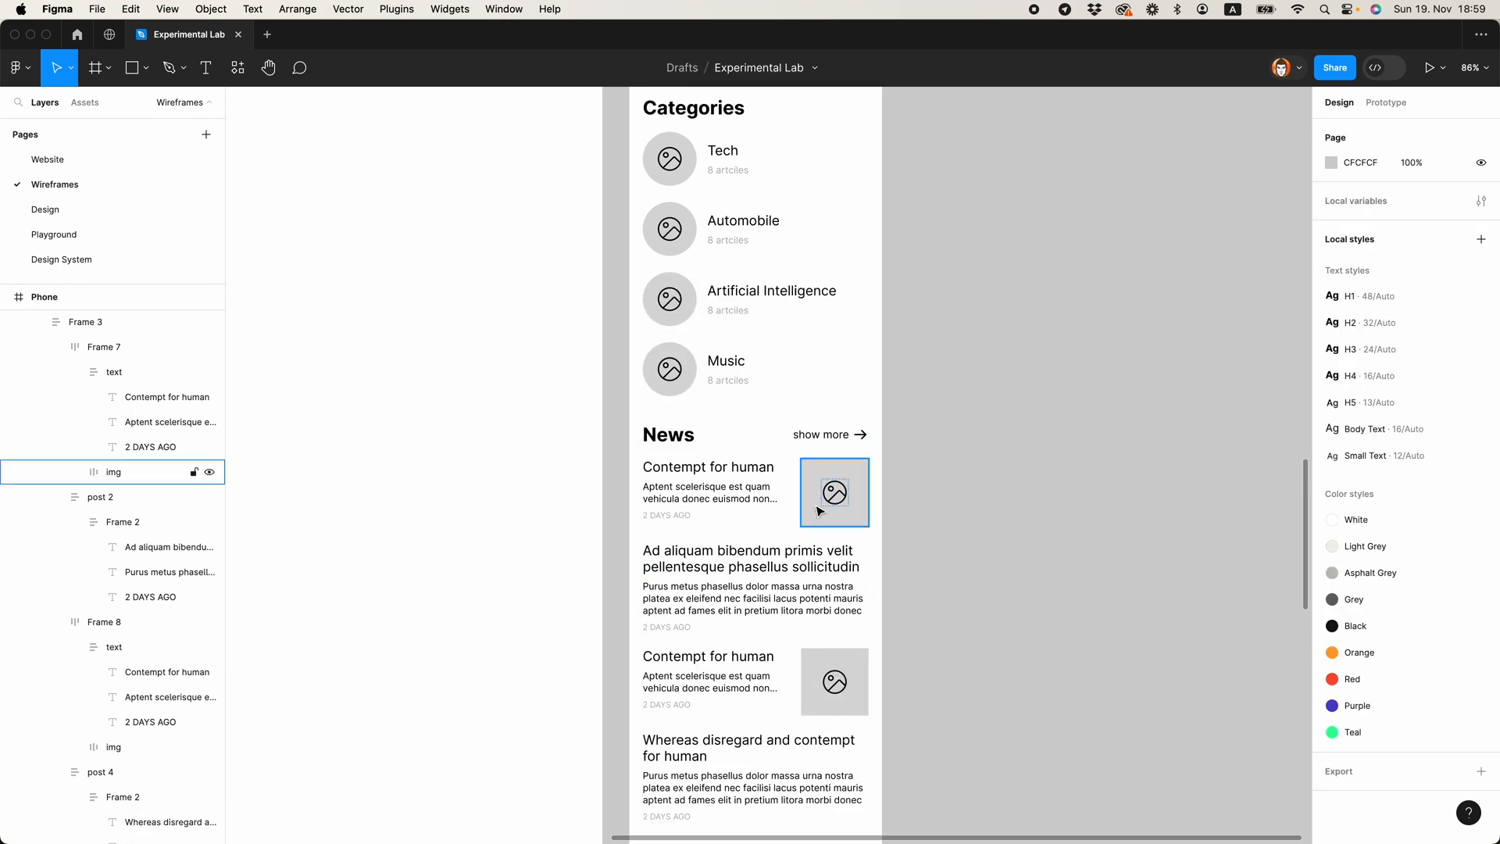
scroll(820, 508, down, 5)
scroll(888, 526, up, 3)
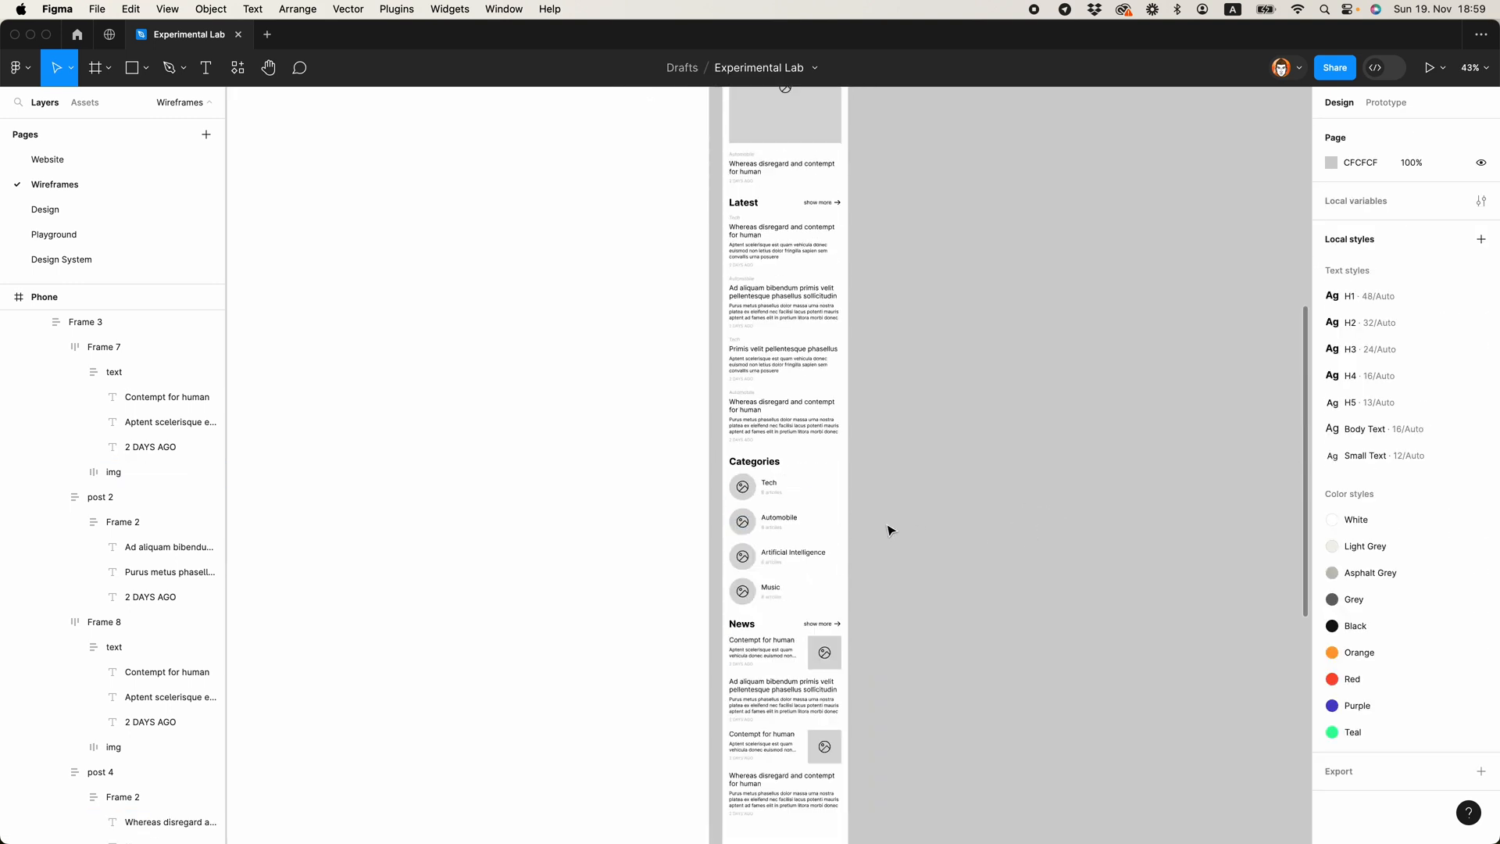
scroll(774, 378, up, 8)
scroll(775, 372, up, 3)
click(772, 374)
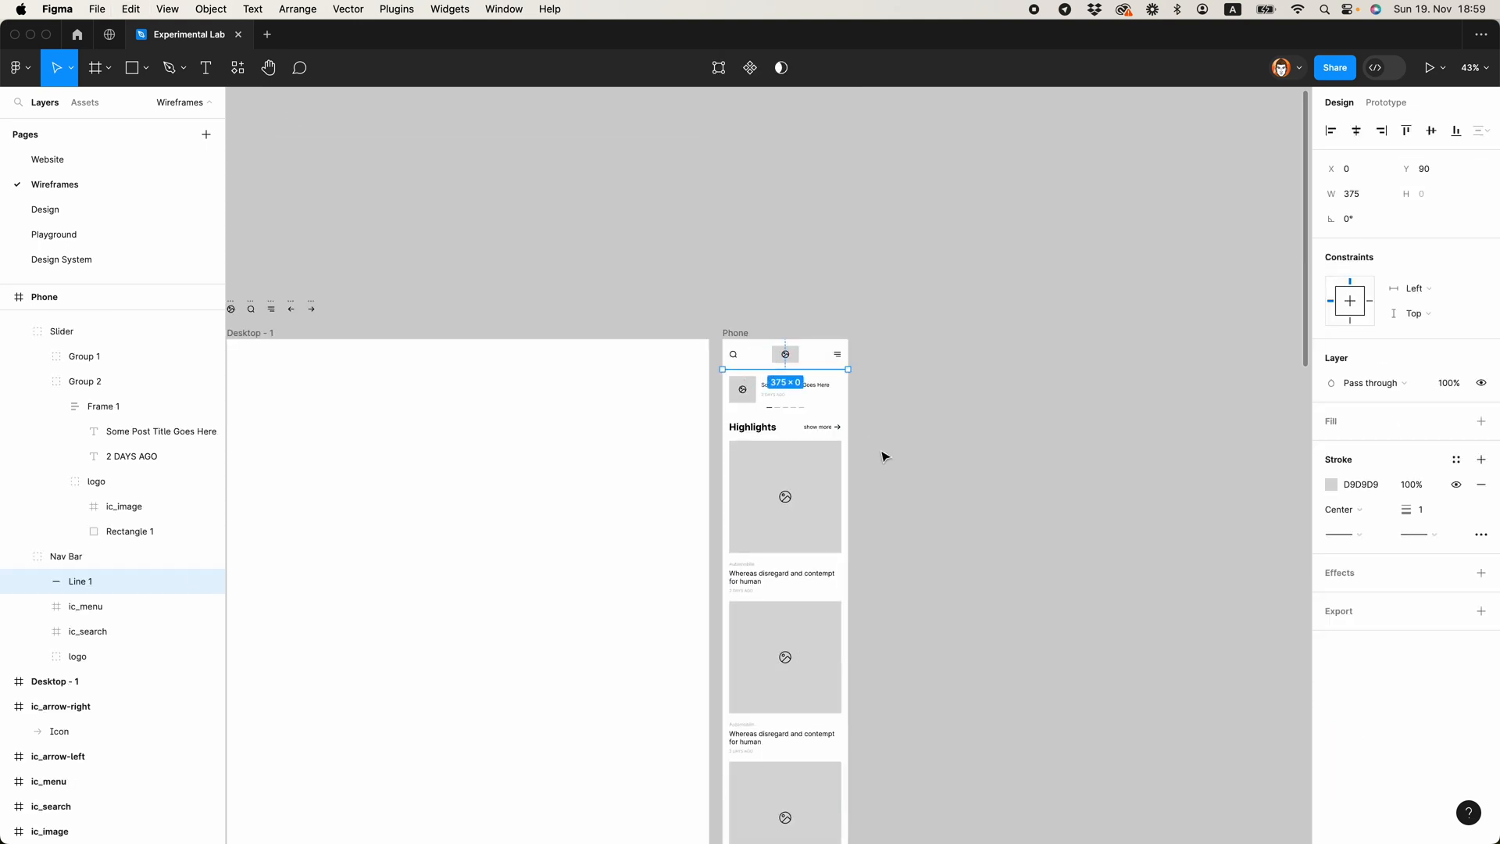
scroll(883, 451, down, 10)
scroll(781, 197, up, 3)
scroll(782, 197, up, 5)
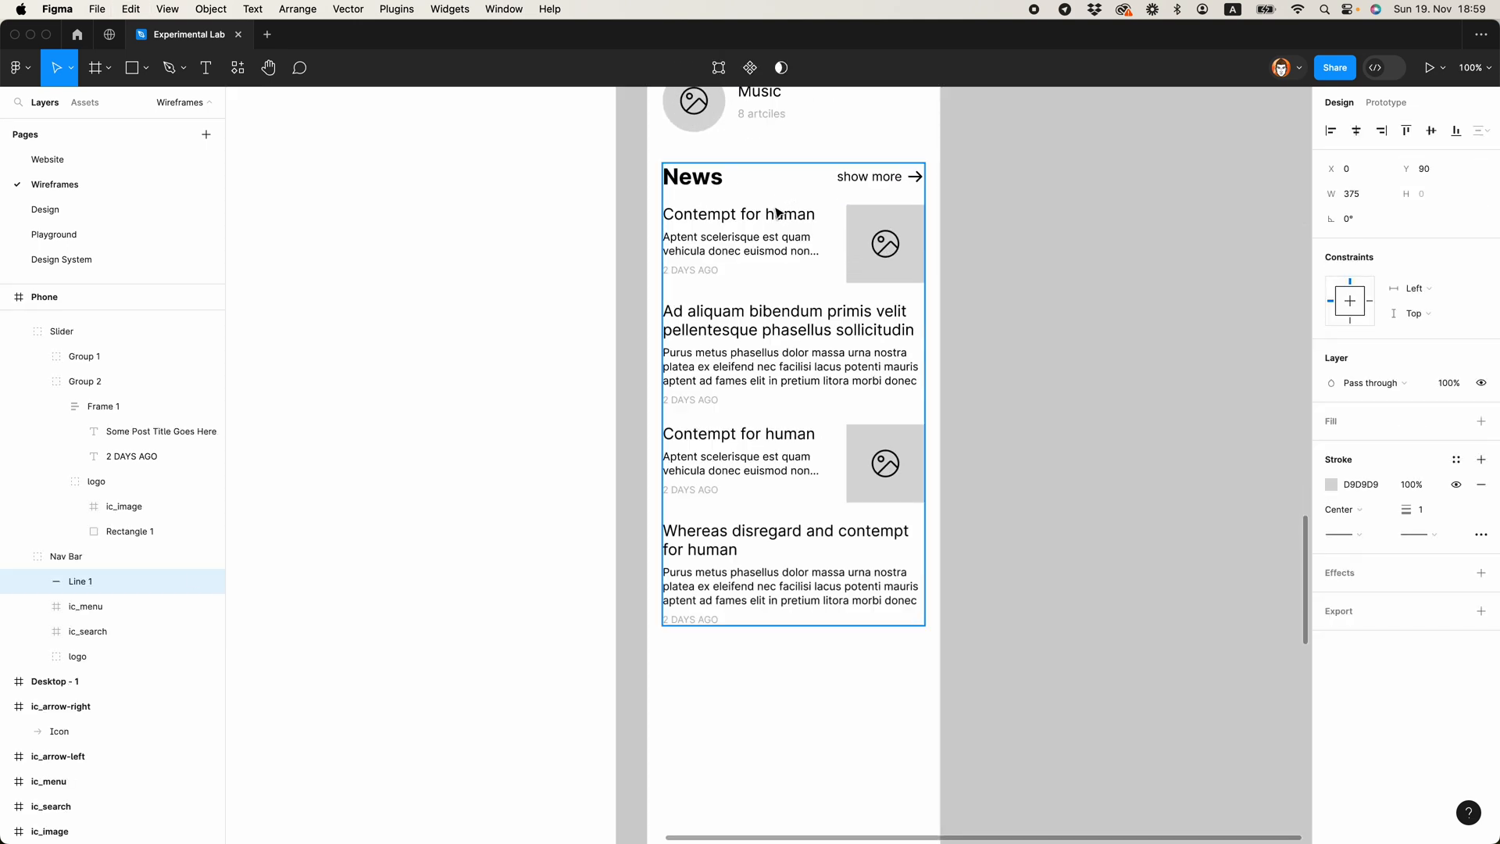
click(780, 202)
click(110, 348)
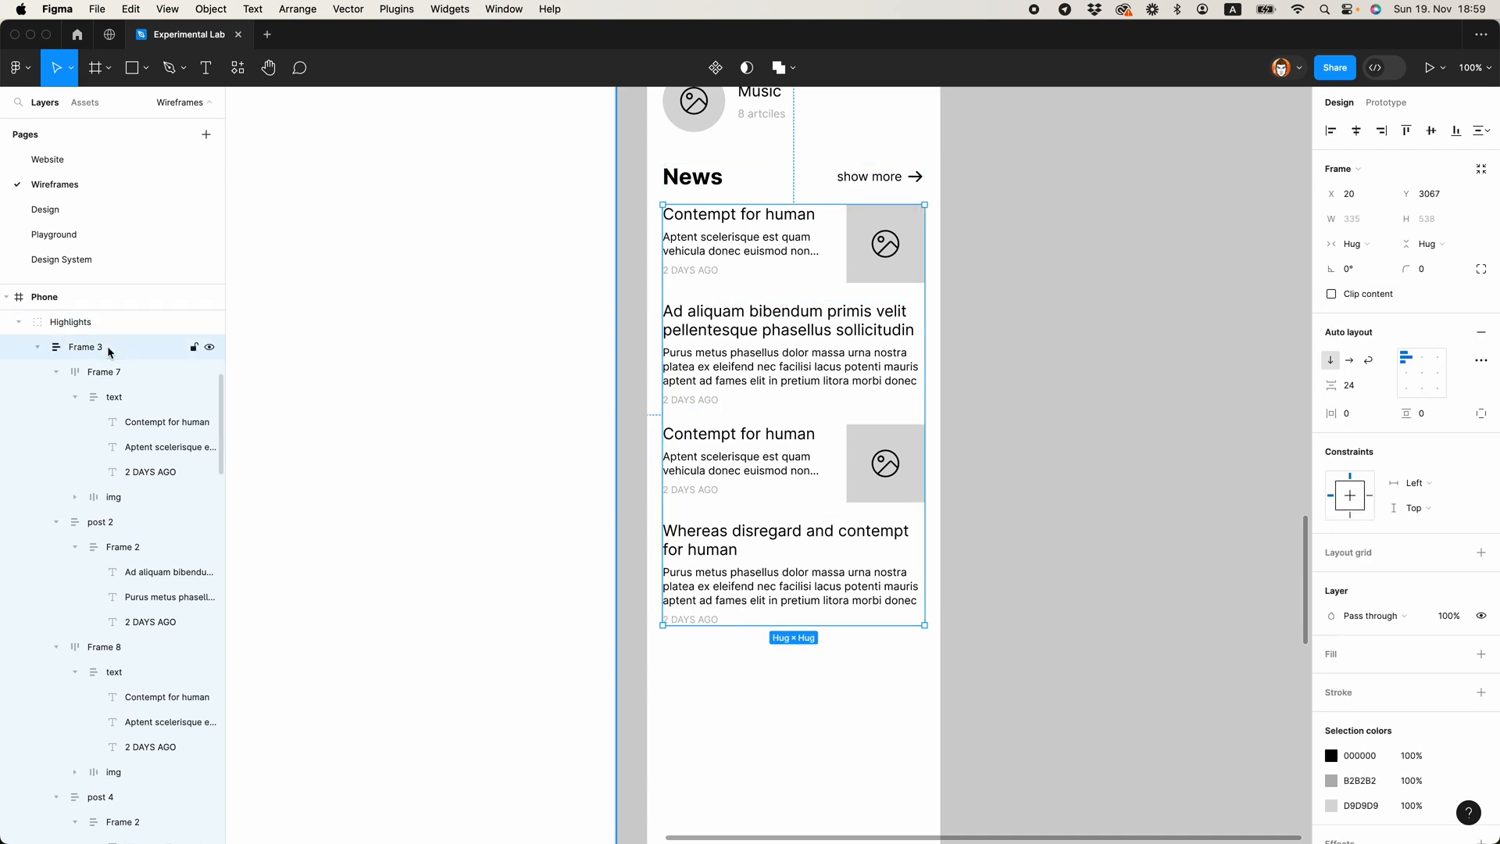
key(super+v)
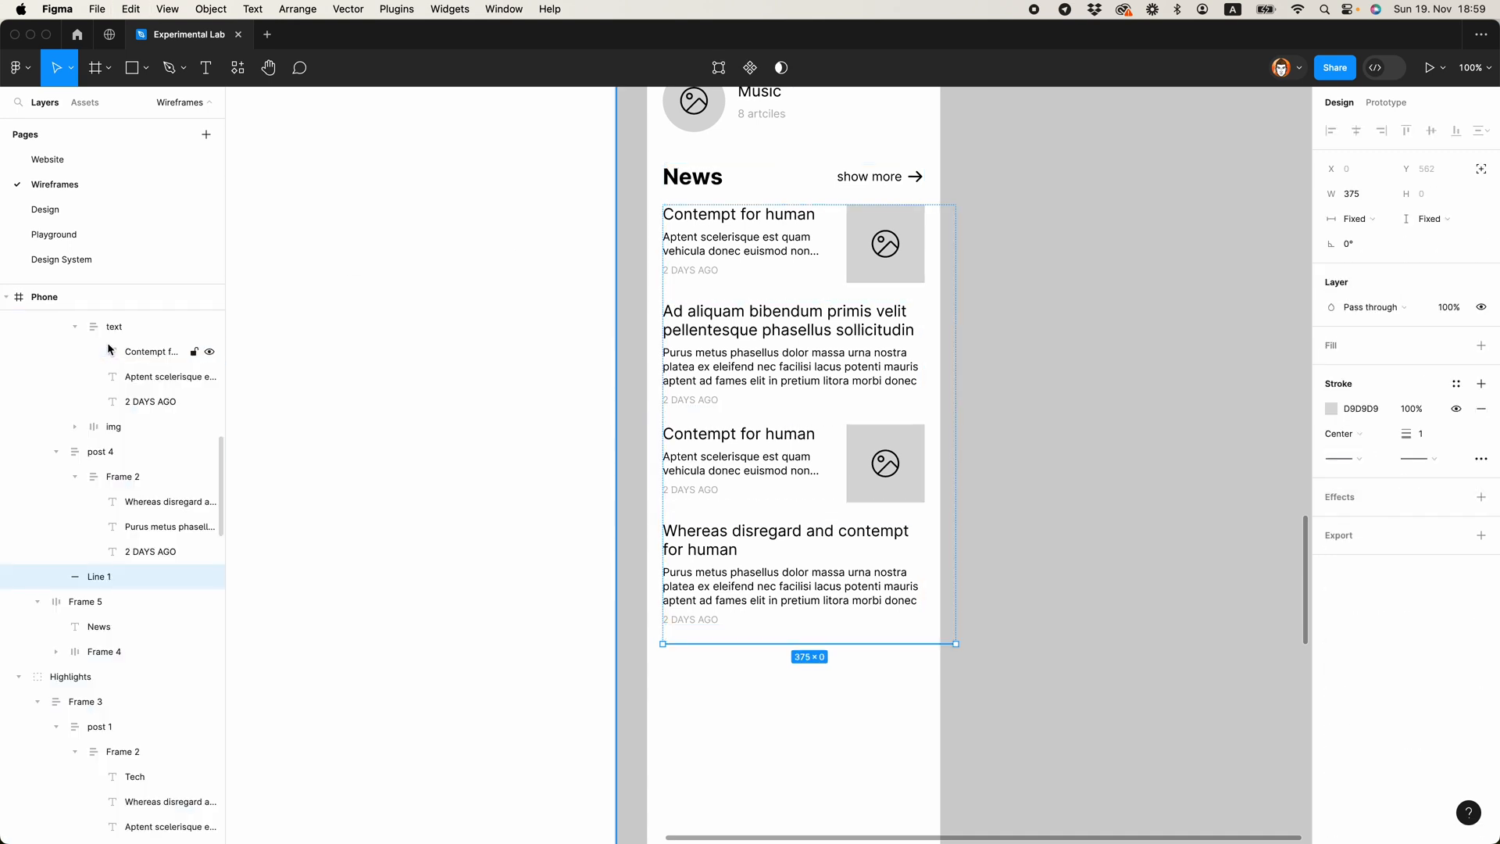
click(1354, 219)
click(1360, 237)
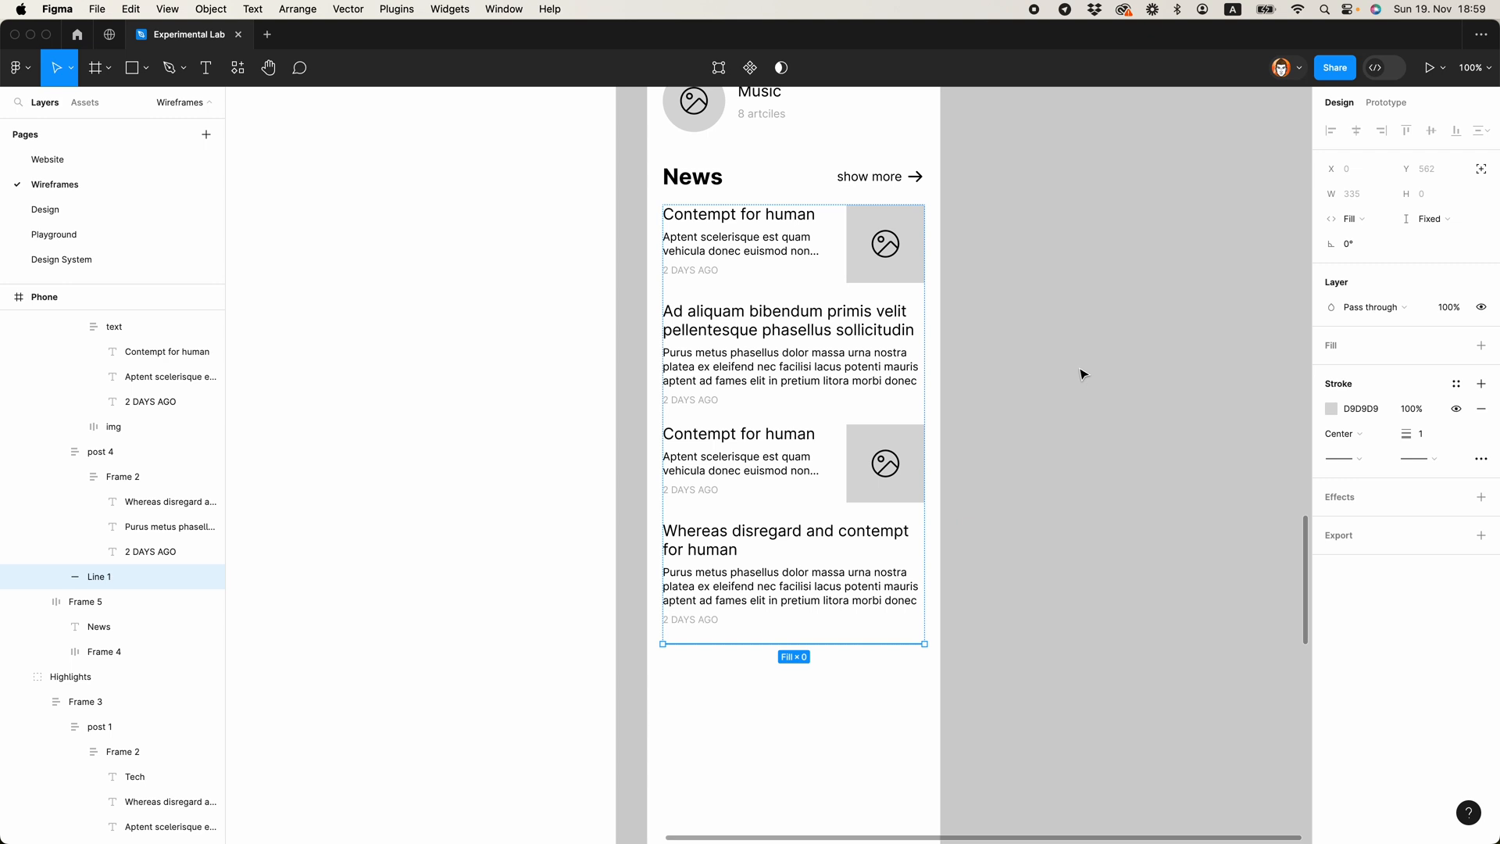
Step: Duplicate the News divider line and place a copy between each pair of neighbouring News posts
key(super+d)
key(Up)
key(Up)
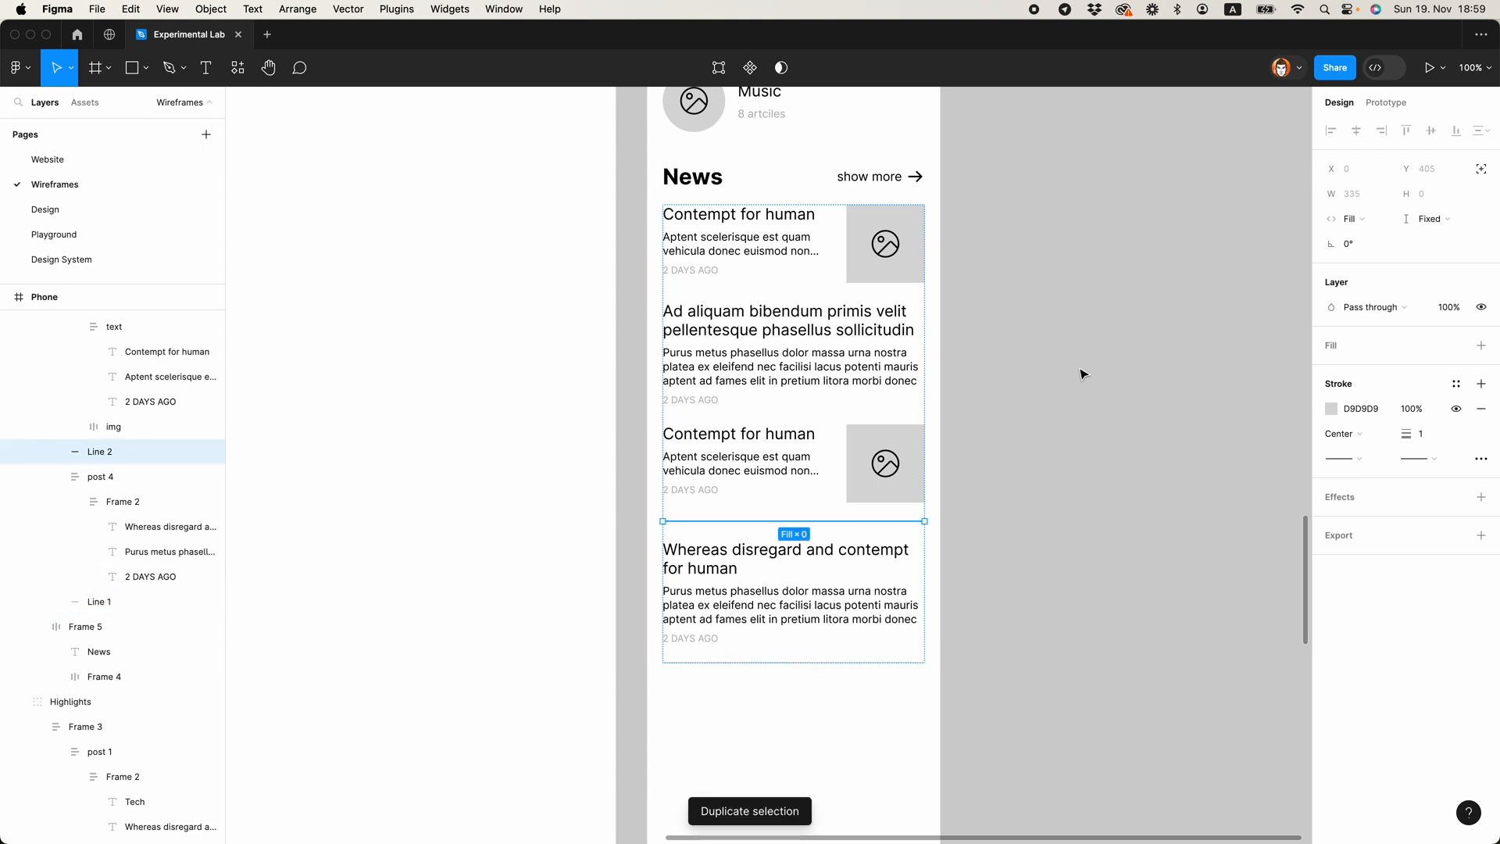
key(Up)
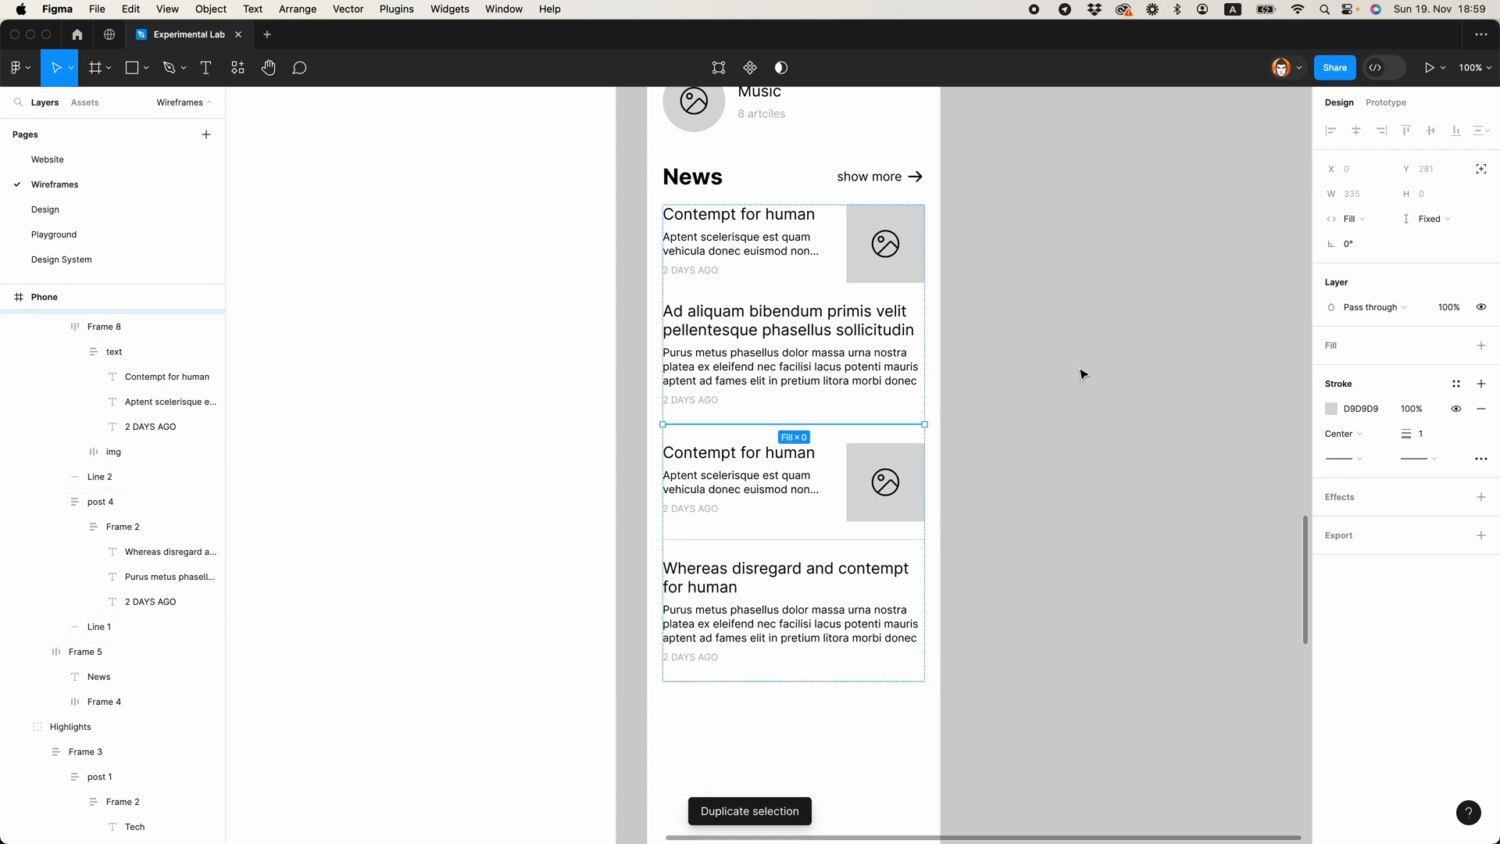
key(Up)
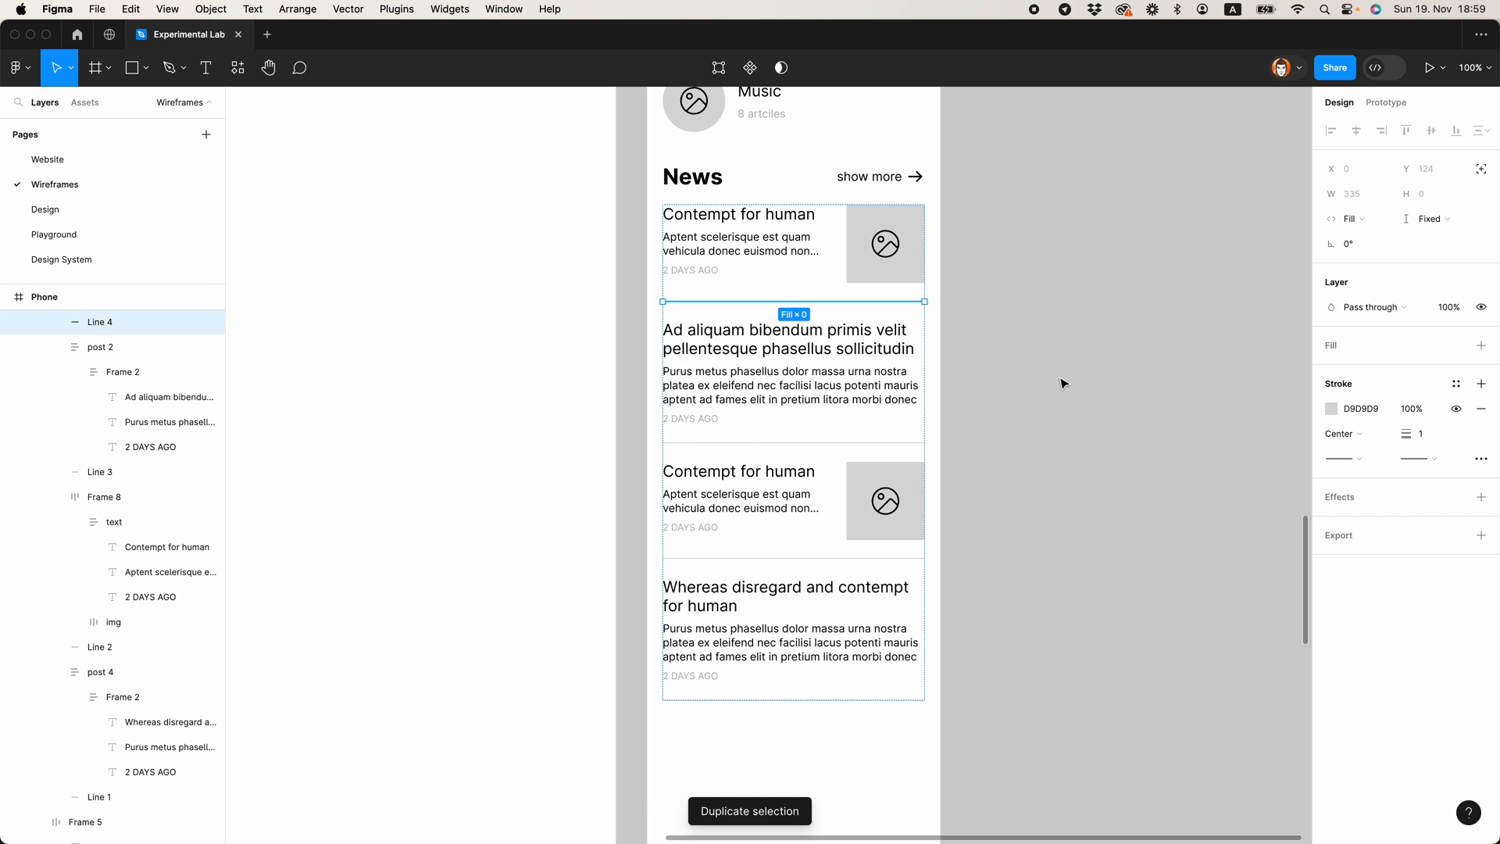
click(1060, 383)
Step: Copy a divider line from the News list to the end of the Latest post list
scroll(1055, 395, up, 1)
ctrl+scroll(1052, 406, down, 3)
scroll(1106, 346, up, 5)
scroll(1106, 346, down, 5)
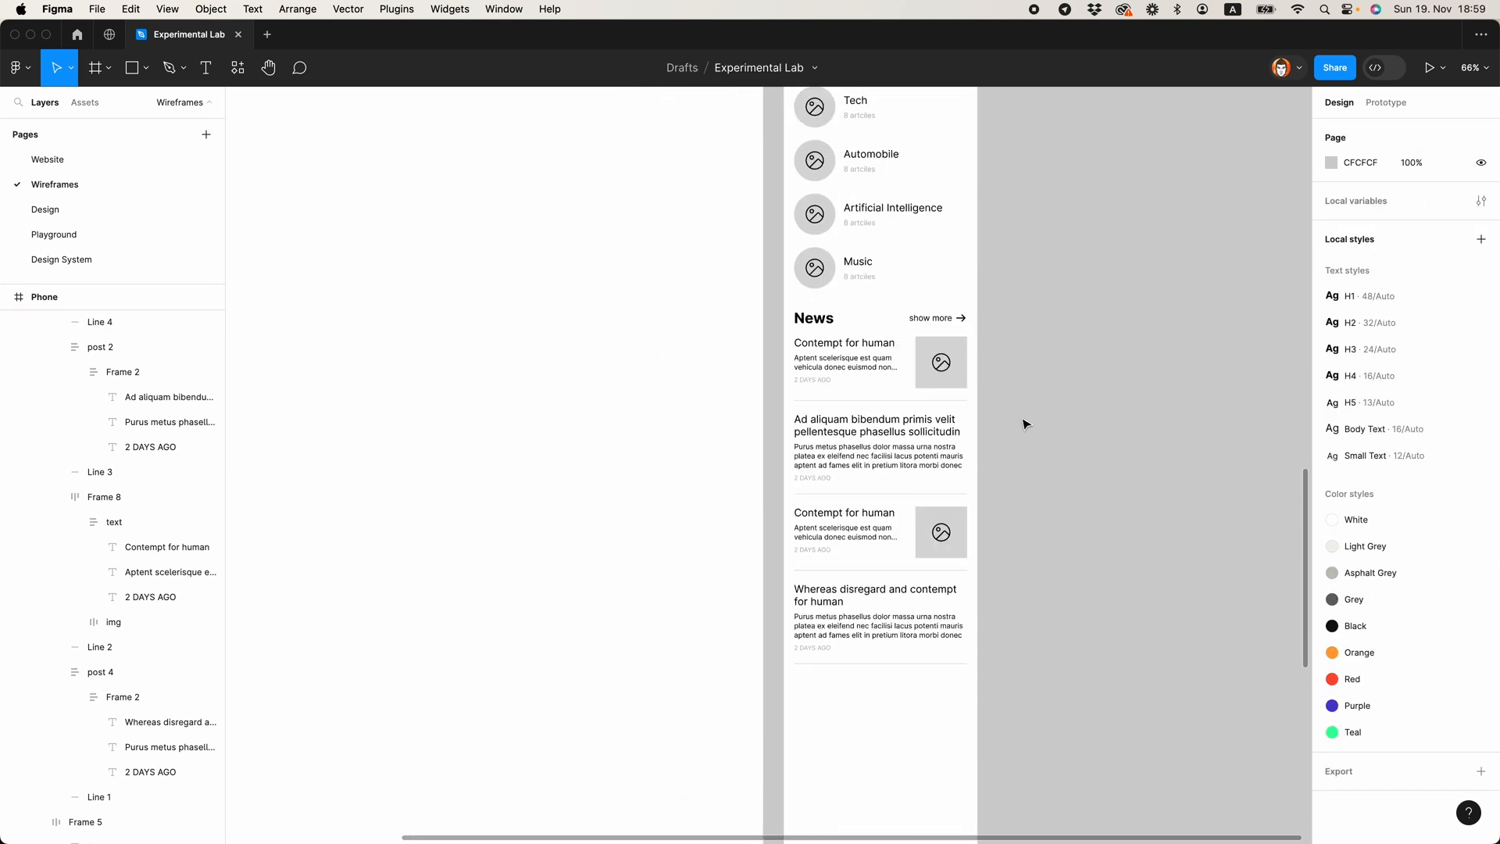
click(852, 401)
scroll(914, 410, up, 6)
scroll(912, 422, up, 2)
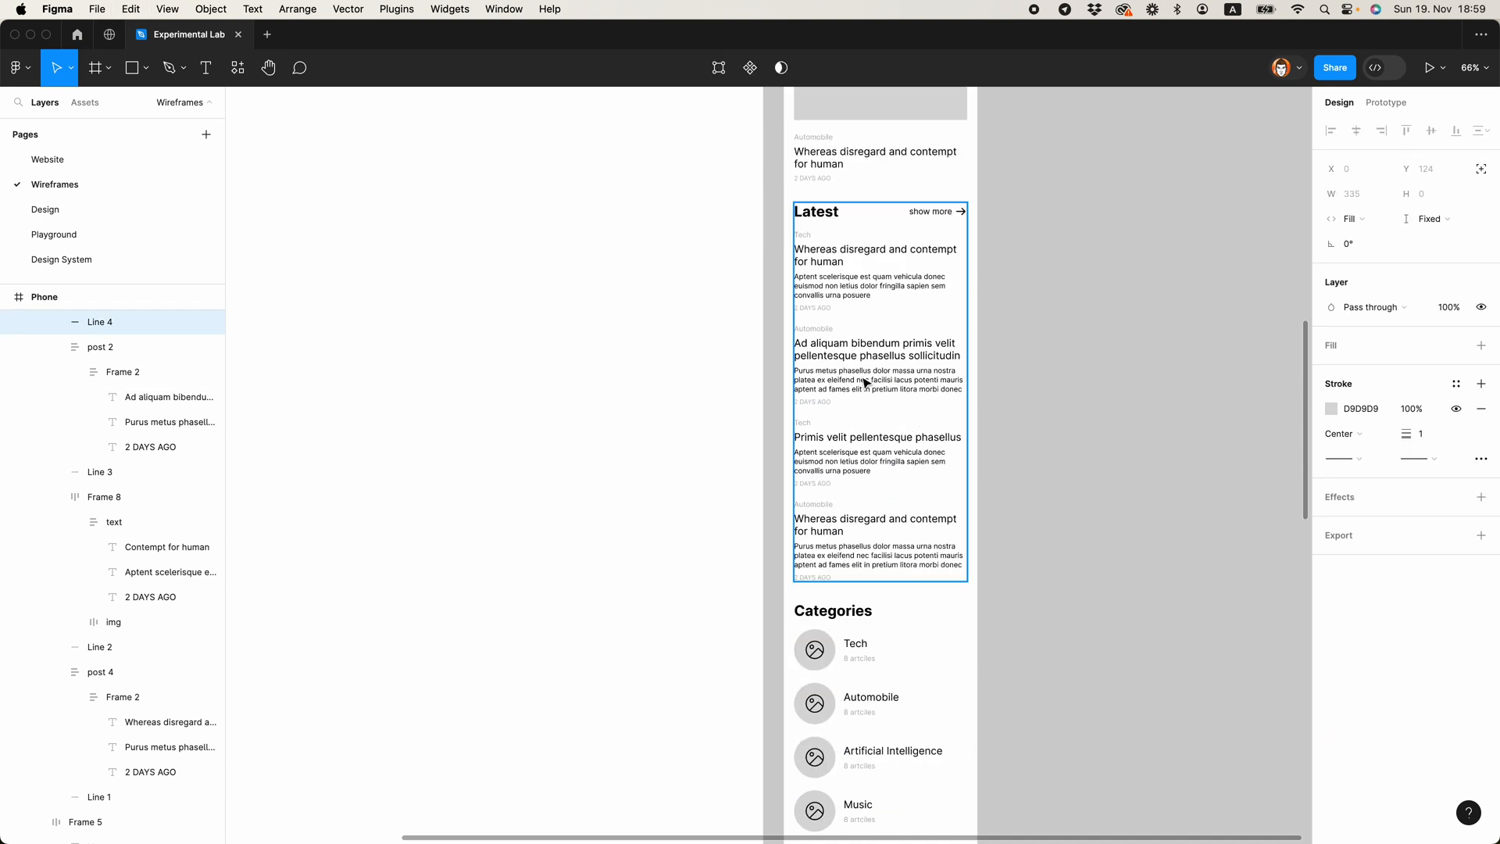
double_click(865, 383)
key(super+v)
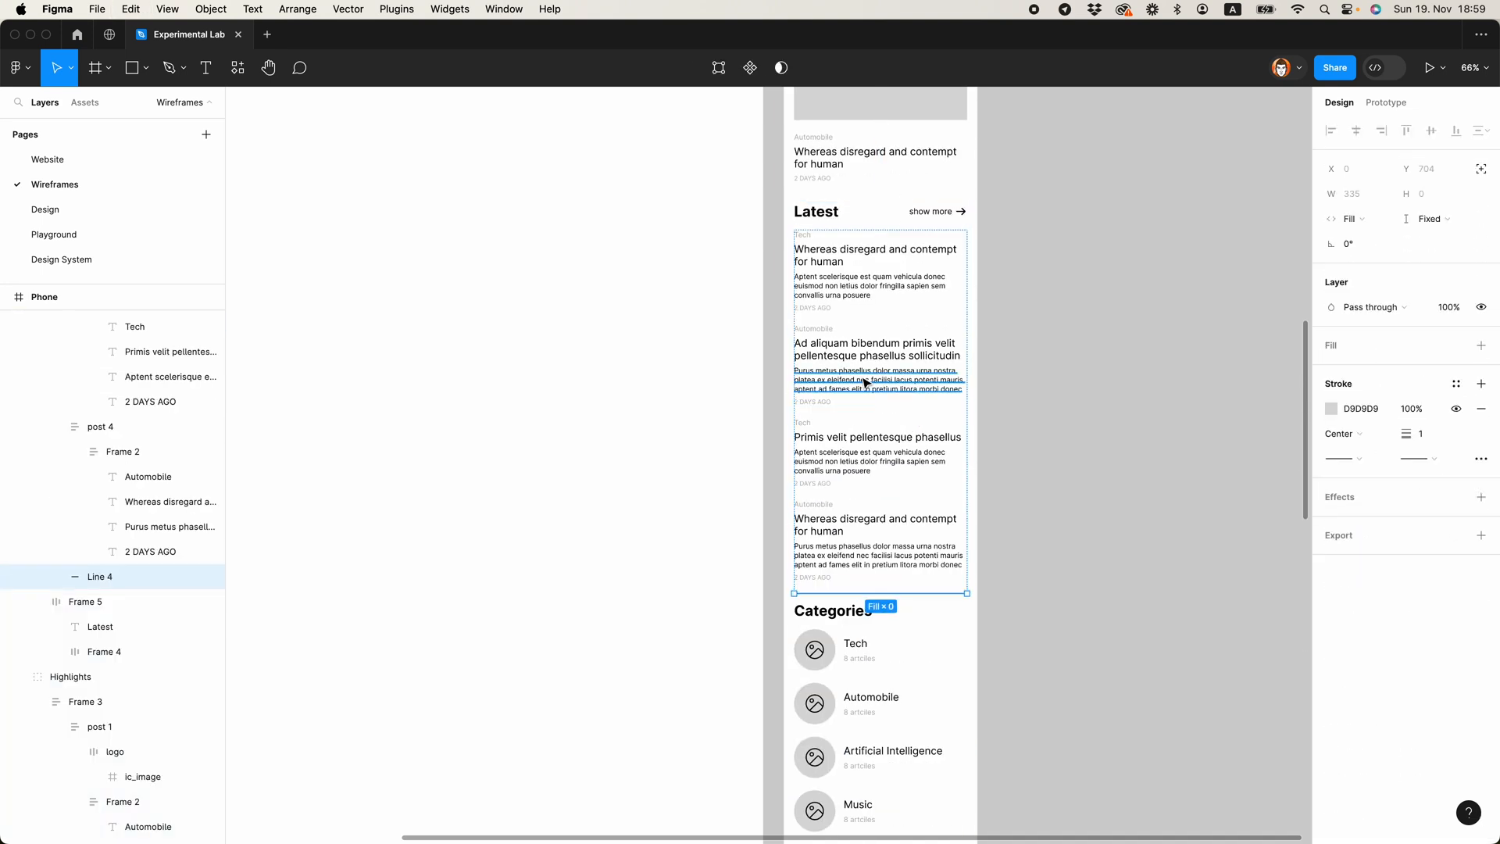
Step: Duplicate the Latest divider line and place a copy between each pair of neighbouring Latest posts
key(super+d)
key(Up)
key(Up)
key(super+d)
key(Up)
key(Up)
key(super+d)
key(Up)
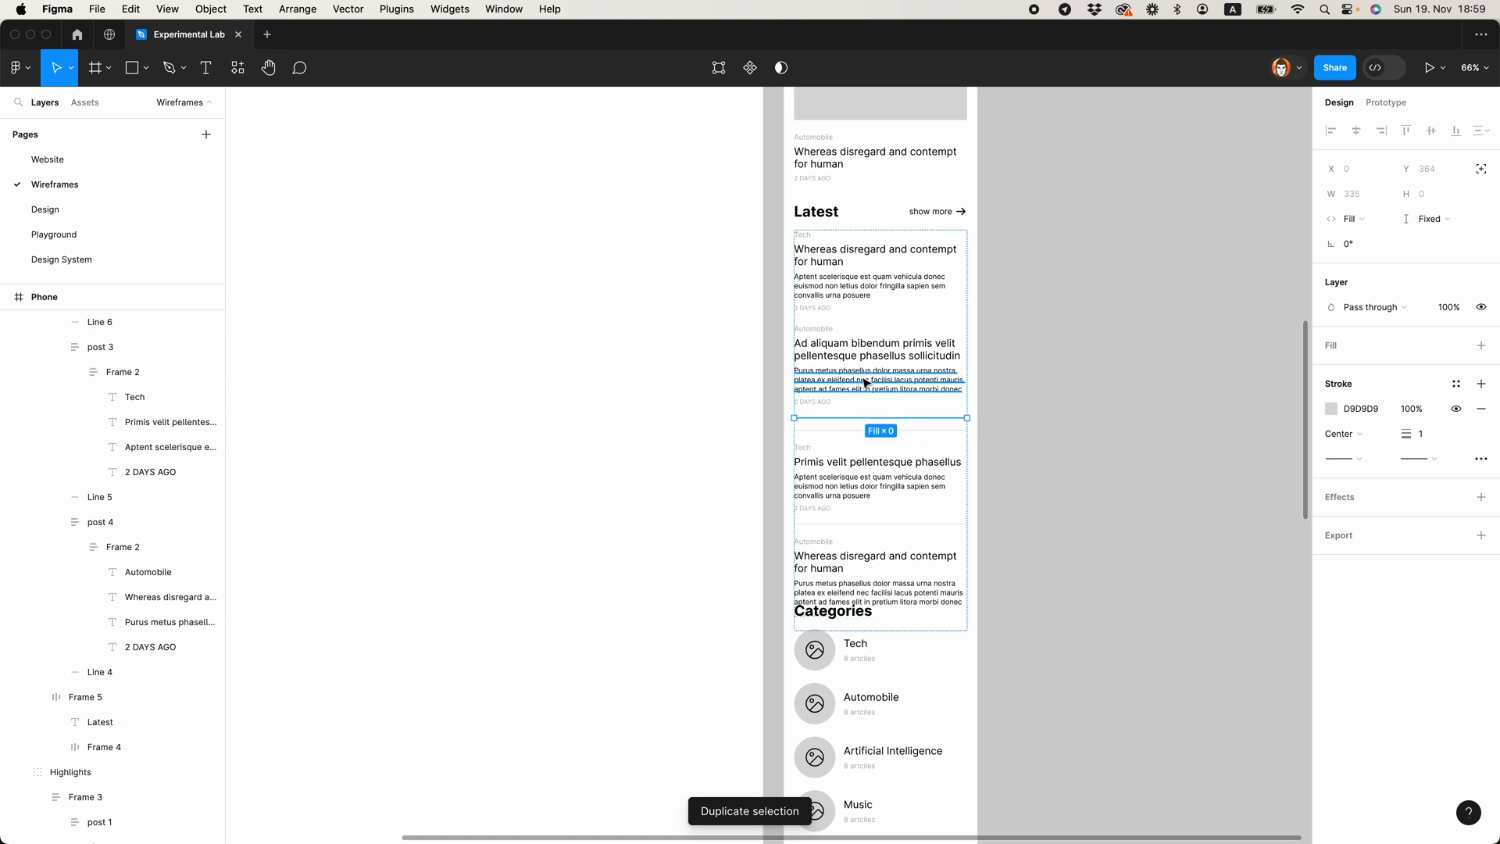
click(1078, 428)
Step: Move the Categories and News groups down together so they clear the end of the Latest list
scroll(1083, 431, down, 2)
scroll(1086, 430, down, 3)
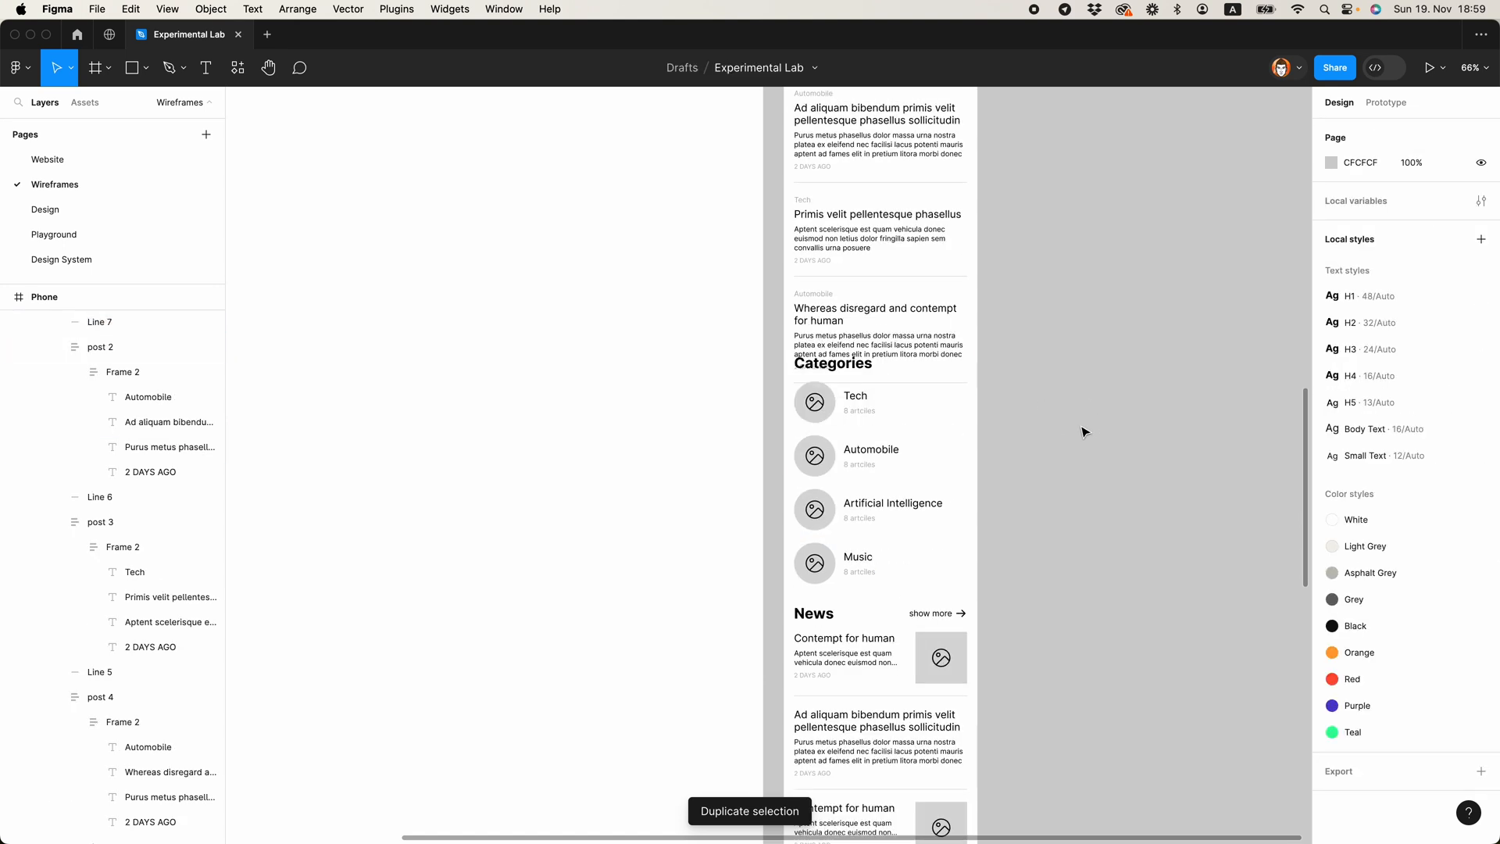
scroll(1084, 429, down, 3)
click(934, 516)
shift+click(930, 423)
drag(908, 413, 907, 451)
click(1027, 361)
Step: Copy a divider line from the Latest list to the end of the Highlights post list
scroll(1027, 361, up, 5)
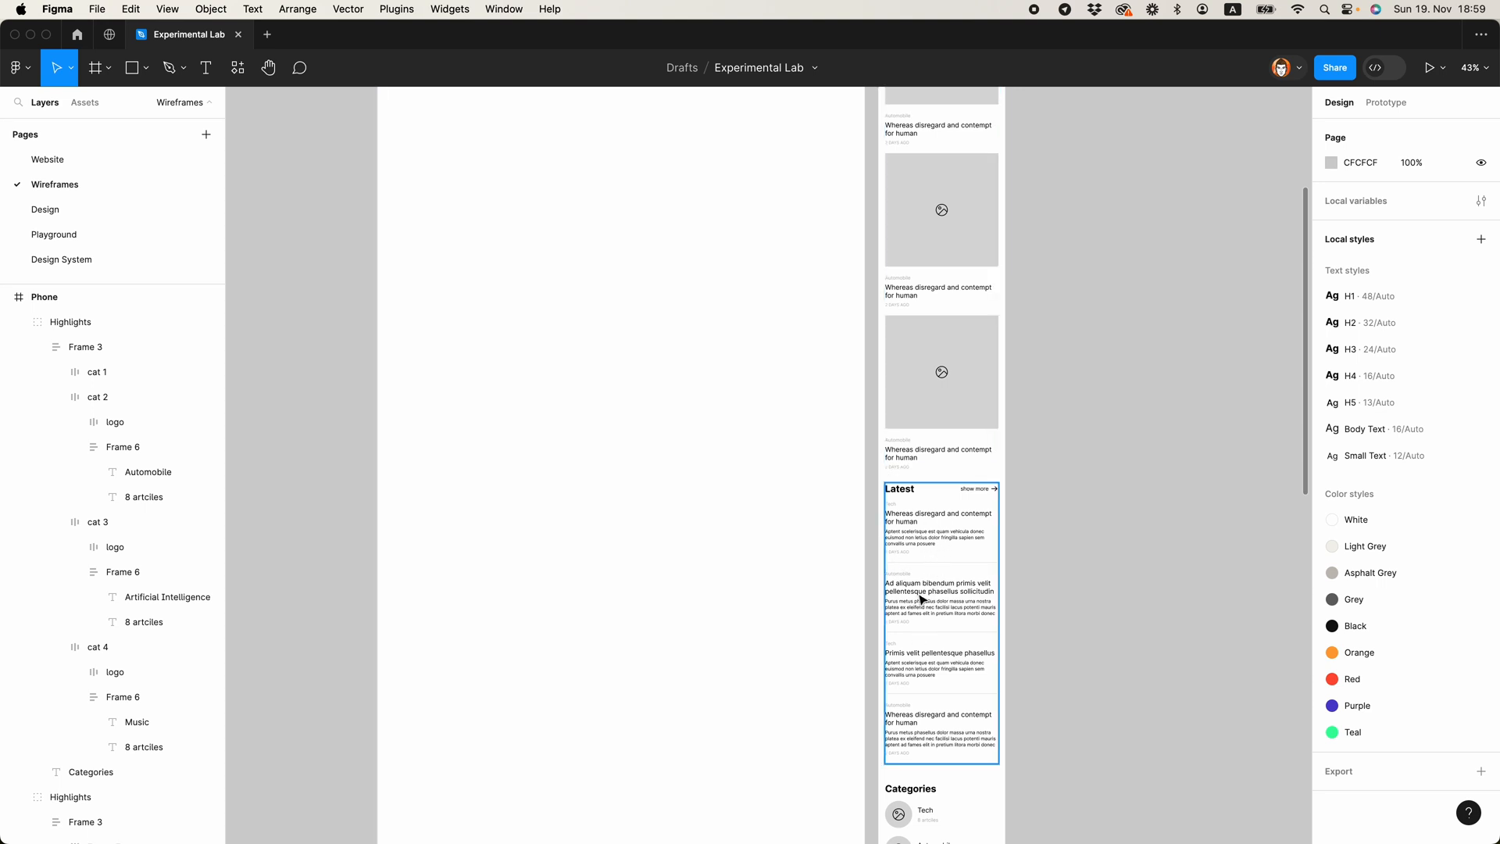
super+click(920, 564)
scroll(980, 553, up, 3)
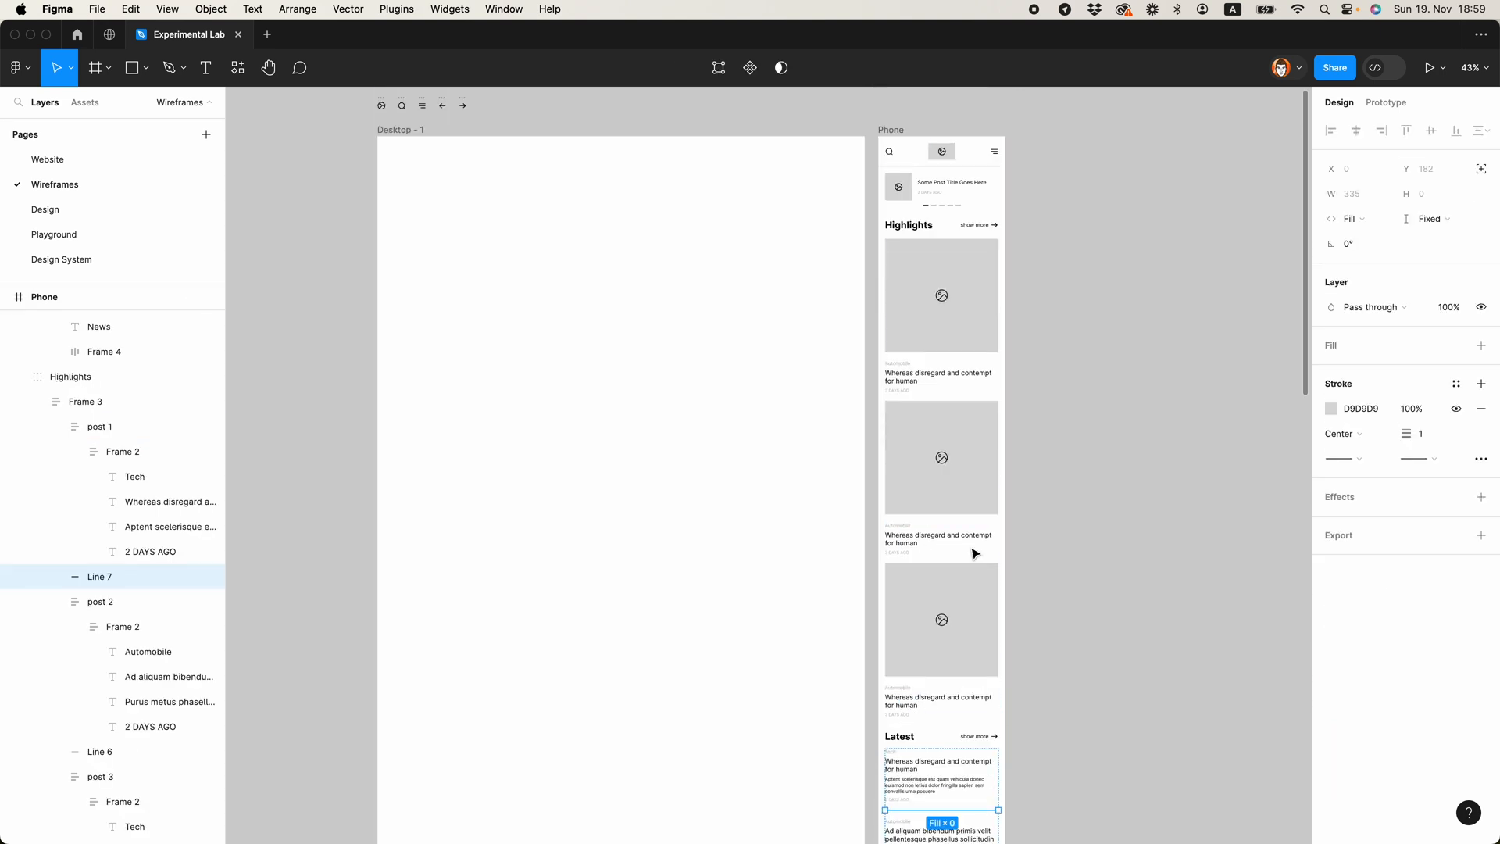
double_click(921, 383)
key(super+v)
Step: Duplicate the Highlights divider line and place a copy between each pair of neighbouring Highlights posts
key(super+d)
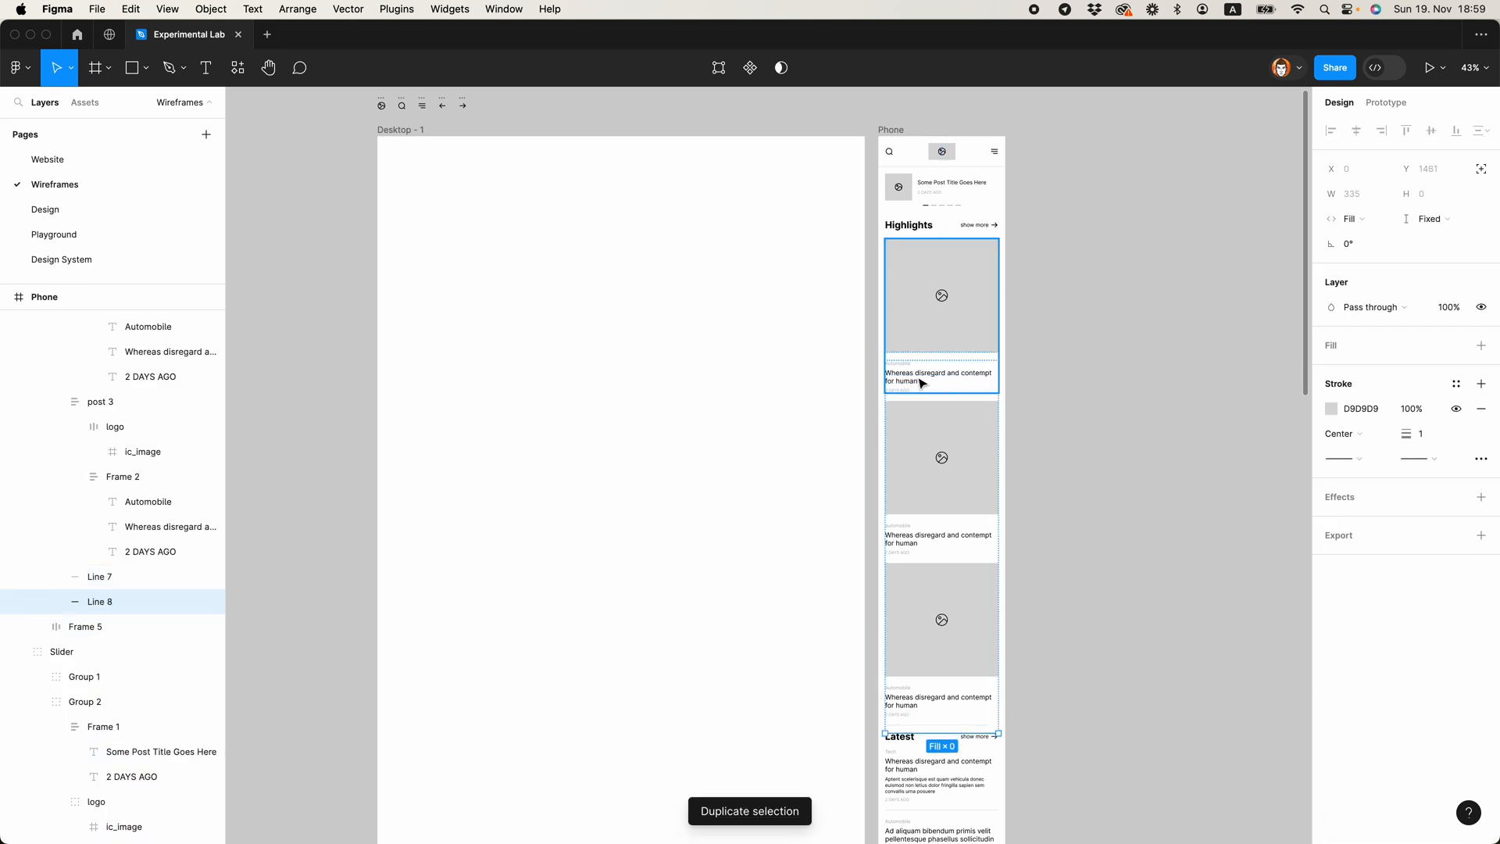
key(Up)
key(Up)
key(super+d)
key(Up)
key(Up)
click(1063, 581)
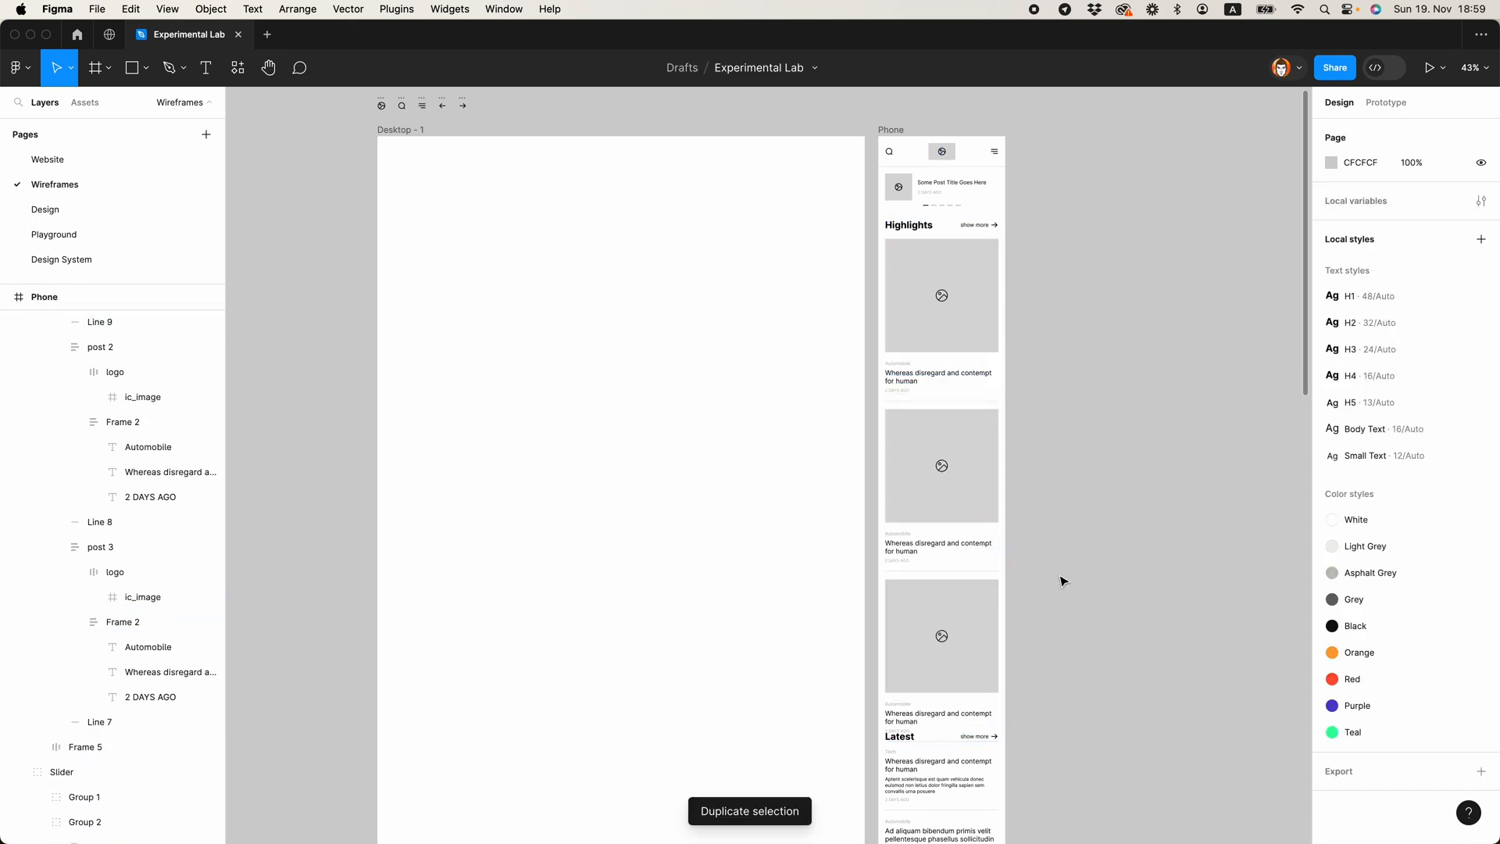
Step: Reposition the lower section groups vertically to even out the gaps between Latest, Categories and News
scroll(1055, 547, down, 8)
click(969, 348)
click(922, 640)
shift+click(914, 549)
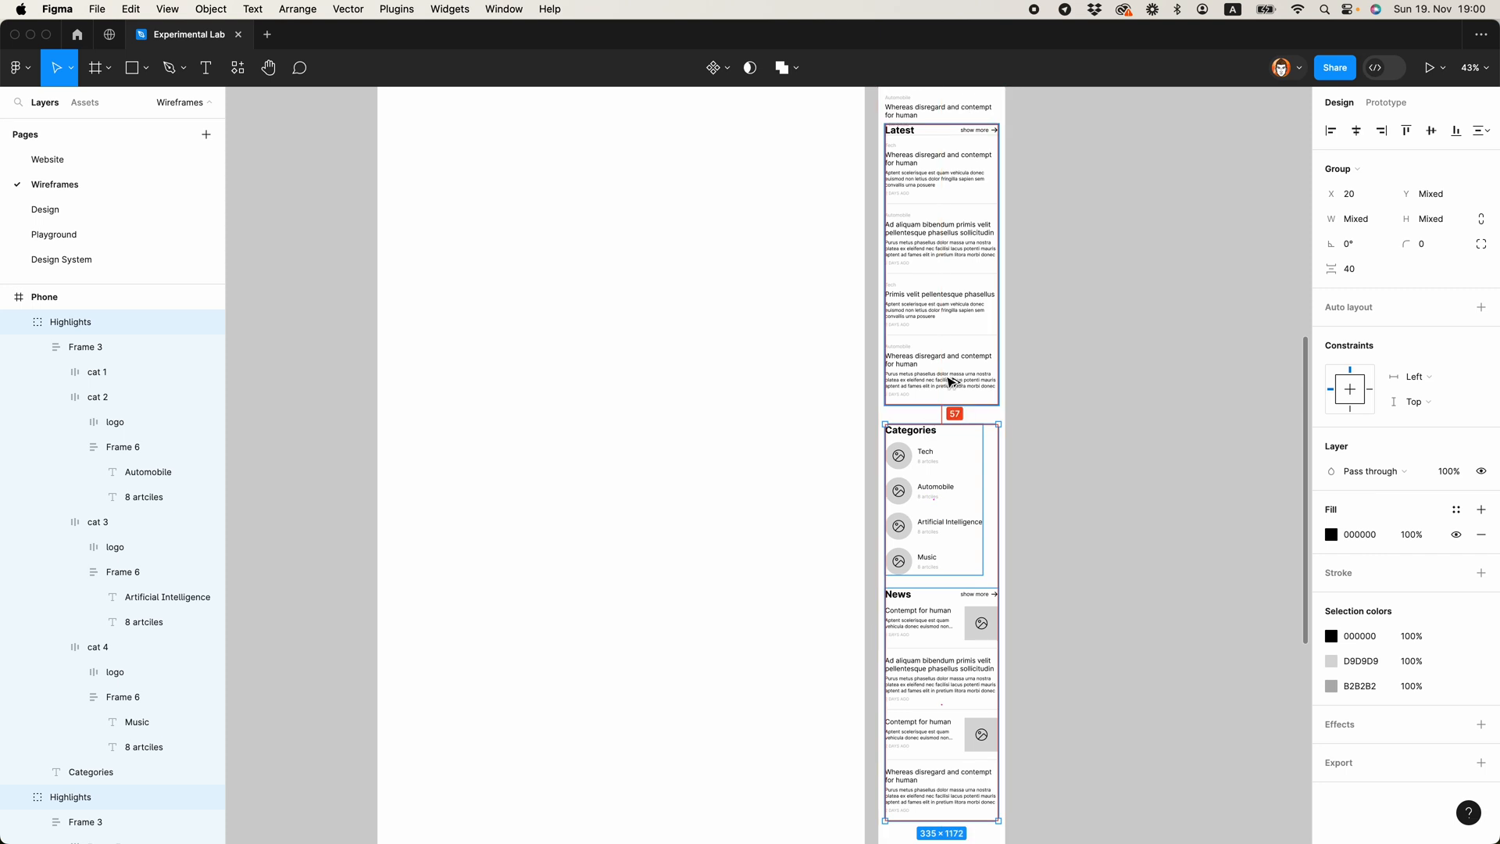
shift+click(951, 381)
scroll(949, 380, up, 5)
key(Up)
key(Up)
key(Up)
key(Up)
click(1082, 301)
Step: Examine the section spacing and dividers across the Categories and News sections down to the Phone frame's empty lower area
scroll(1082, 301, down, 10)
scroll(1029, 375, up, 5)
scroll(1029, 375, up, 9)
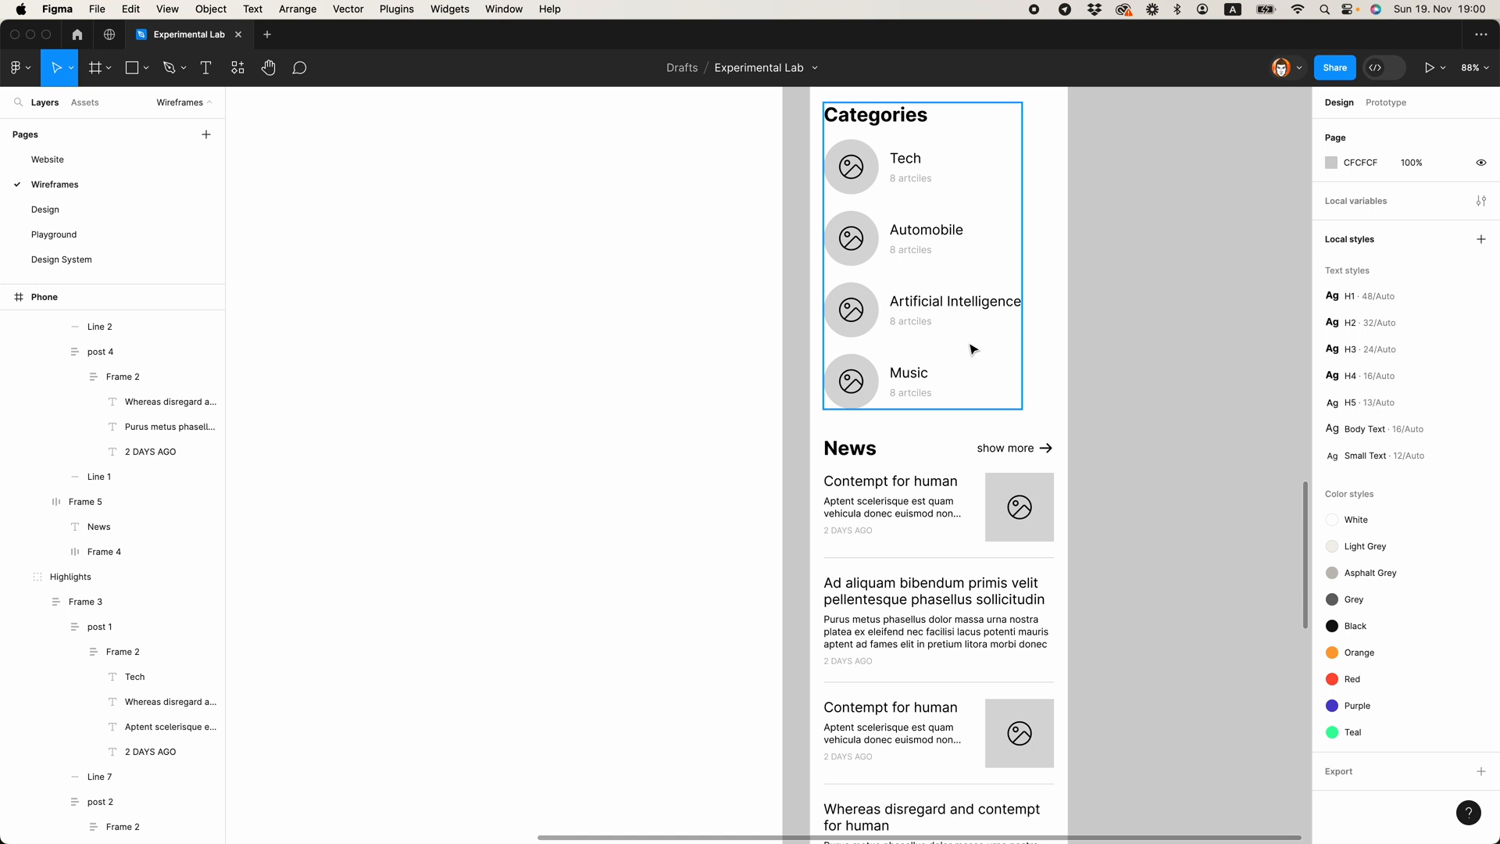
scroll(972, 351, down, 10)
scroll(977, 402, down, 3)
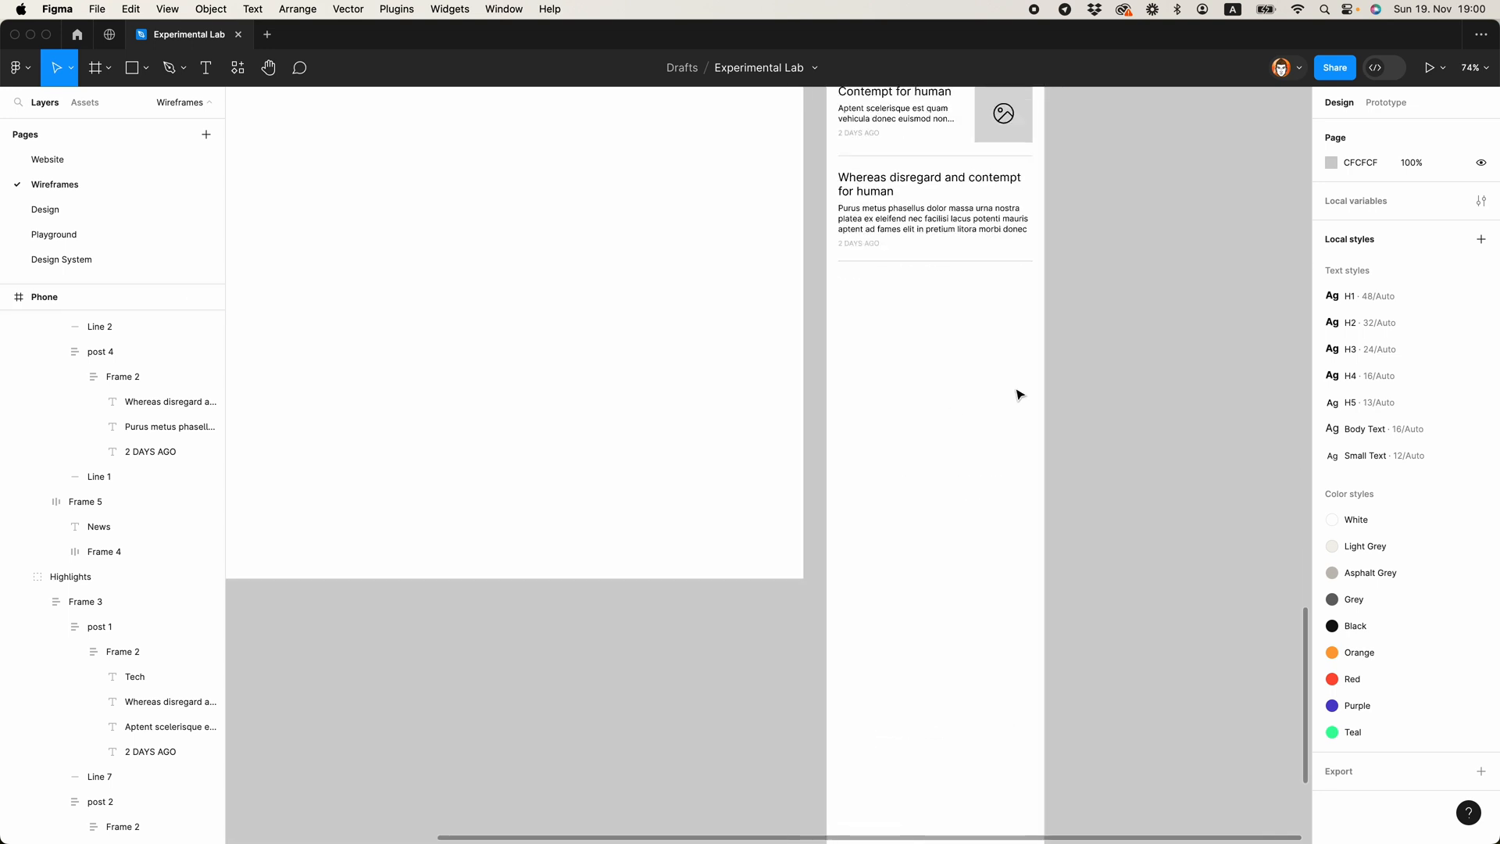
scroll(1008, 391, up, 4)
scroll(1066, 477, up, 5)
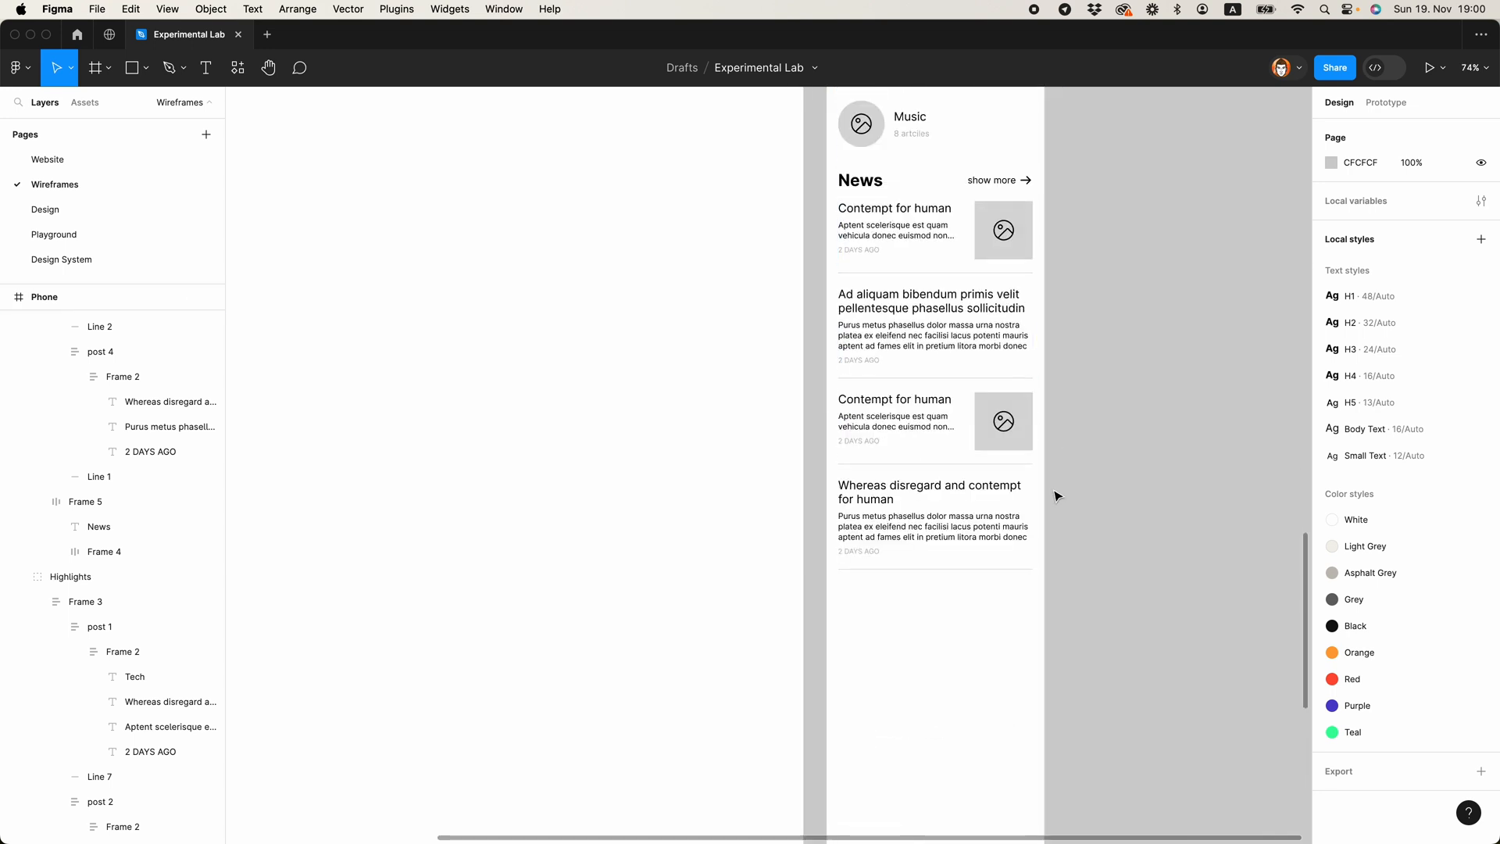
Step: Duplicate the whole News section and place the copy directly below the original in the Phone frame
scroll(1063, 500, down, 3)
click(992, 389)
drag(934, 335, 928, 623)
click(1125, 607)
scroll(1115, 606, down, 2)
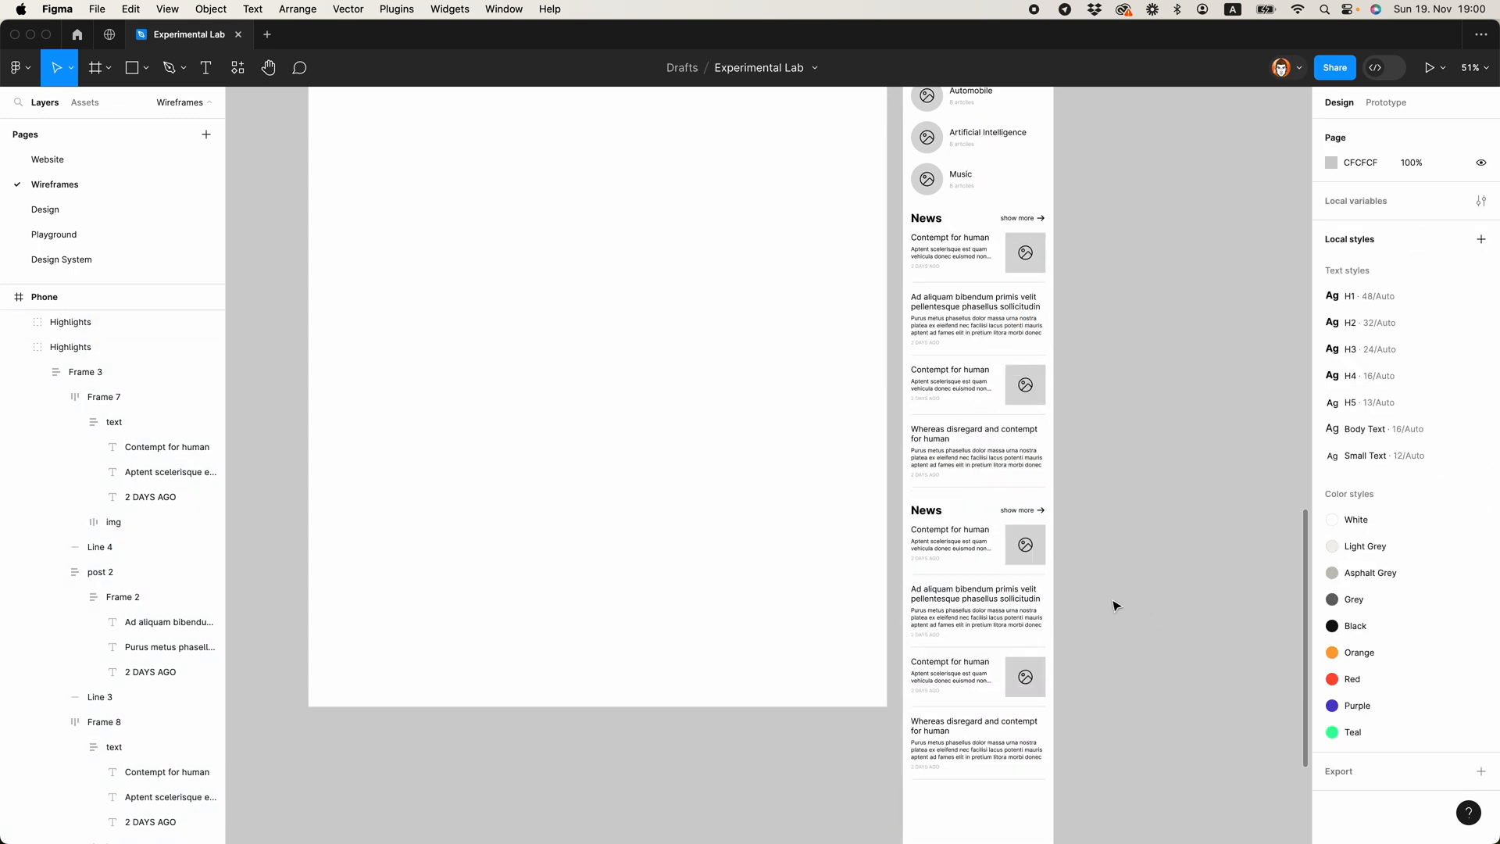
Step: Change the copied section's heading to Subscribe and delete its show more link
scroll(941, 529, up, 5)
double_click(939, 525)
text(Subscribe)
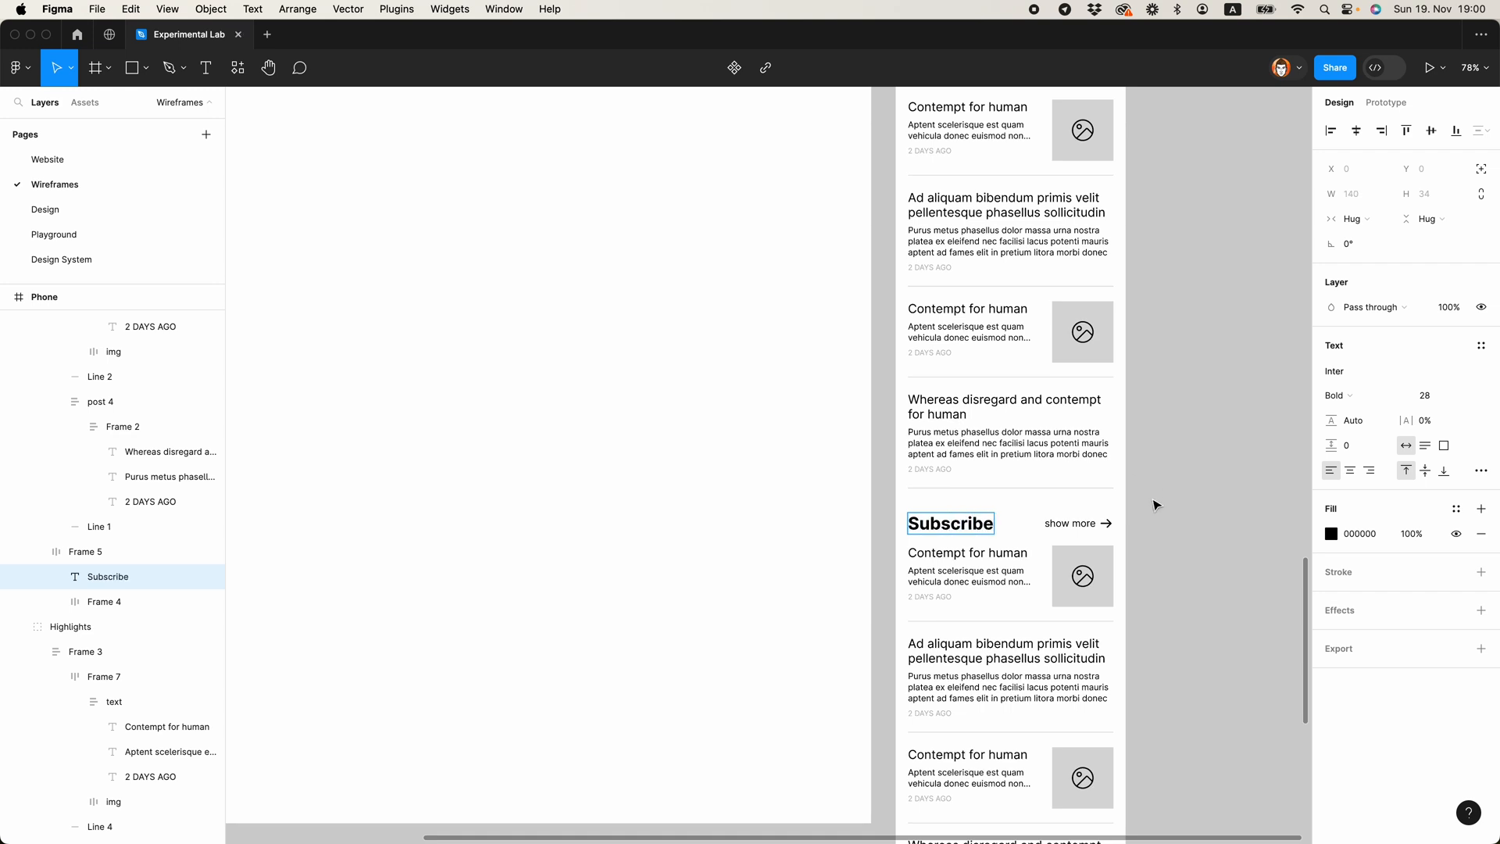
click(1073, 532)
key(Delete)
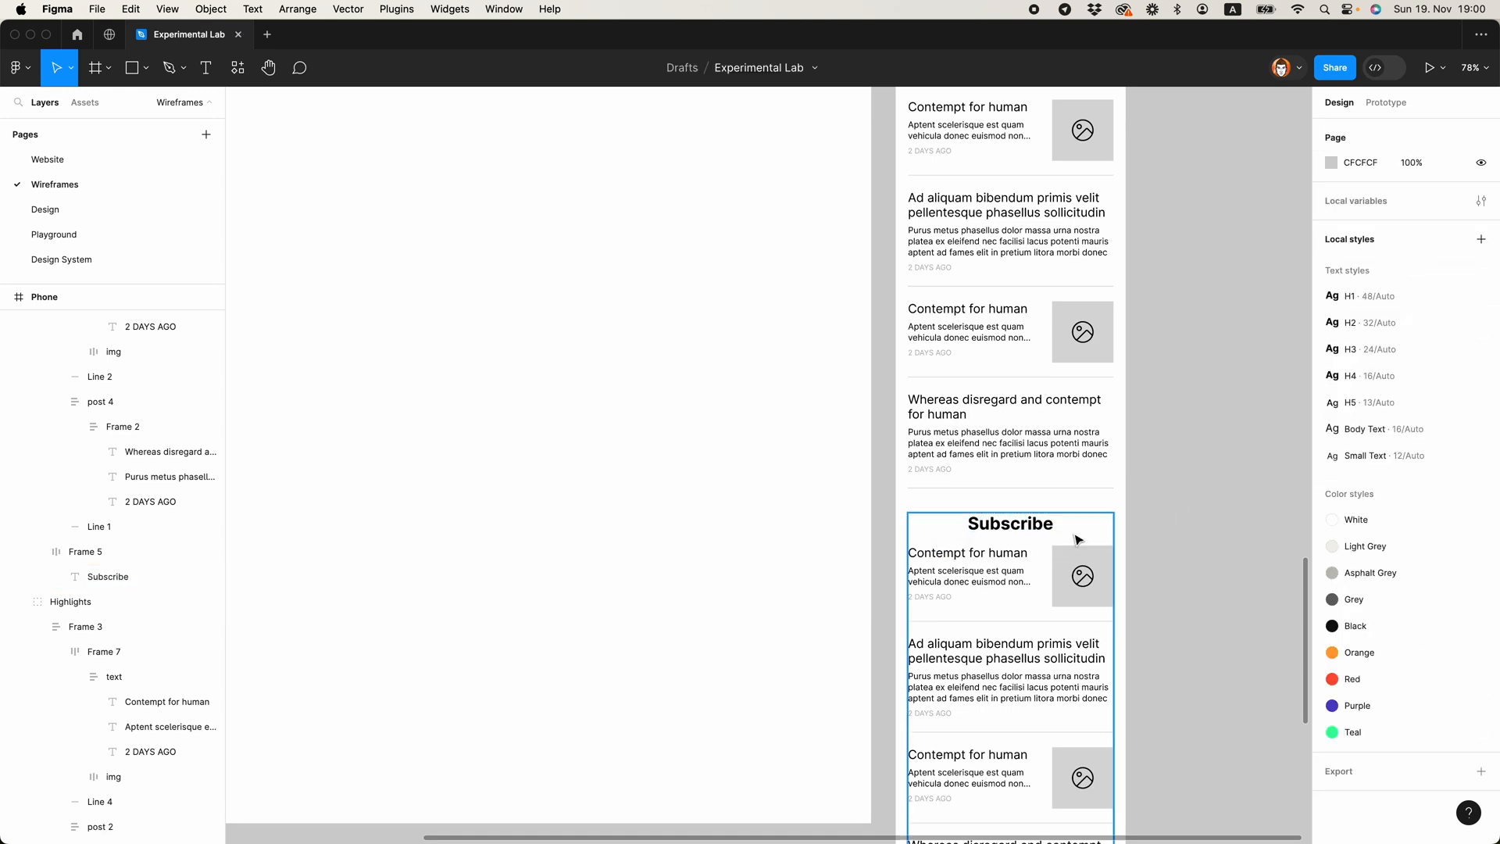
Step: Remove the frame around the Subscribe heading and left-align the heading with the posts below it
click(108, 577)
click(110, 561)
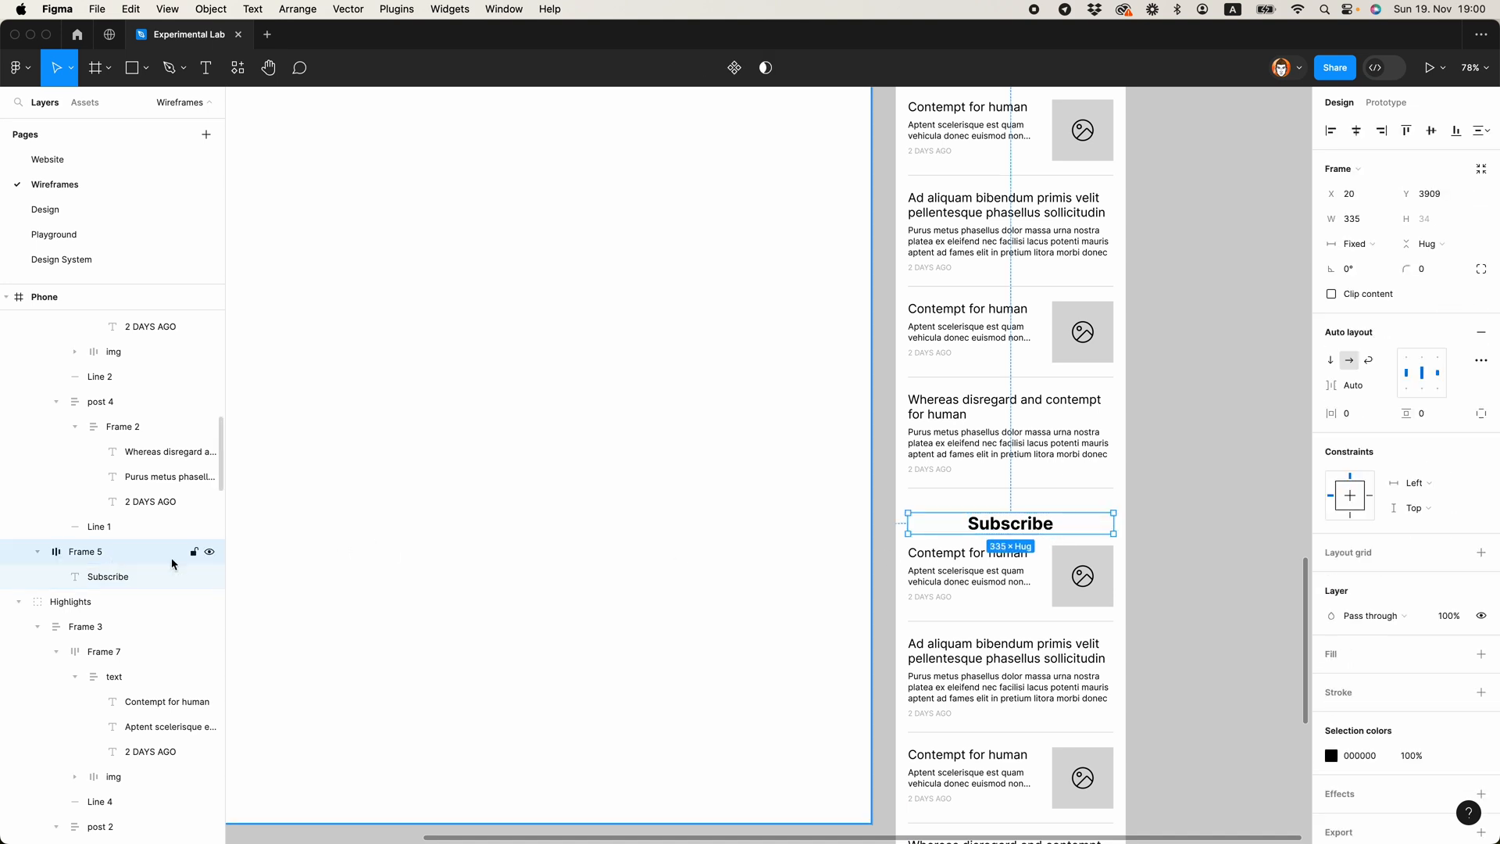
key(super+shift+g)
scroll(1281, 585, down, 3)
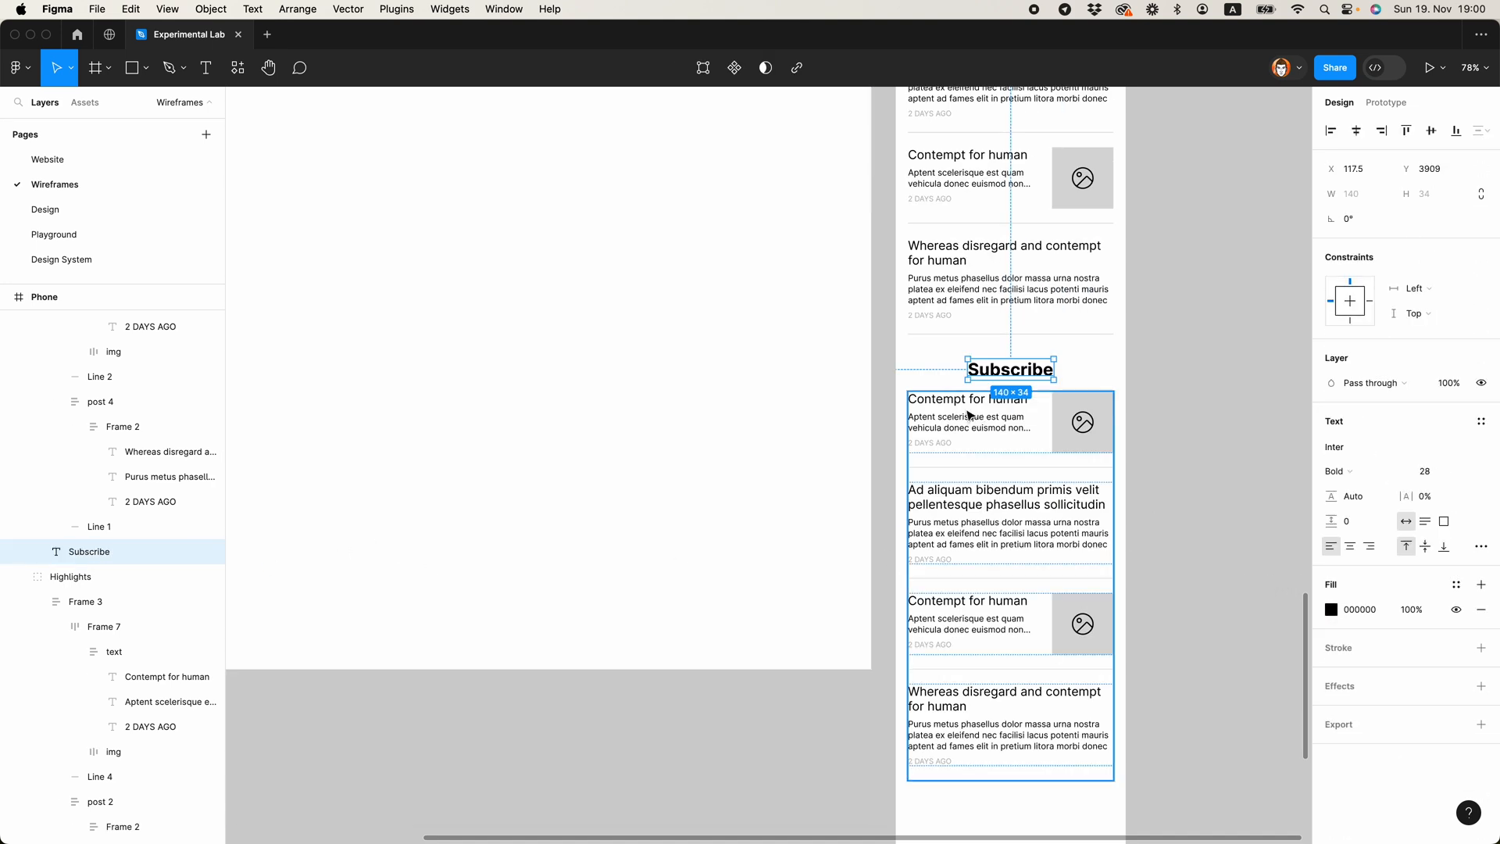
shift+click(1016, 444)
click(1331, 130)
click(1200, 317)
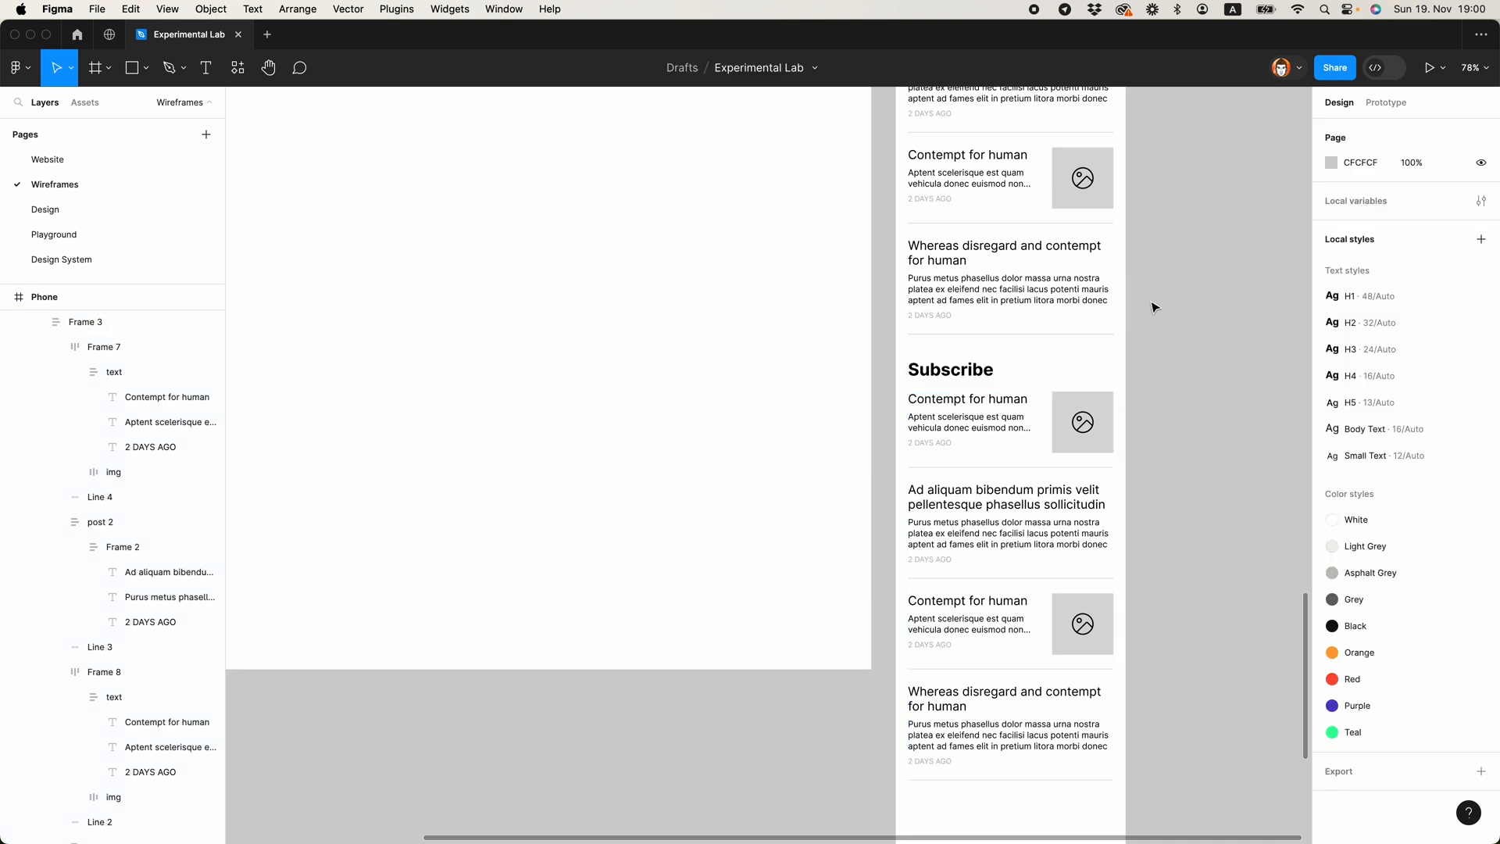
Step: Rename the layer group of the original News section as News
super+click(1006, 403)
click(914, 410)
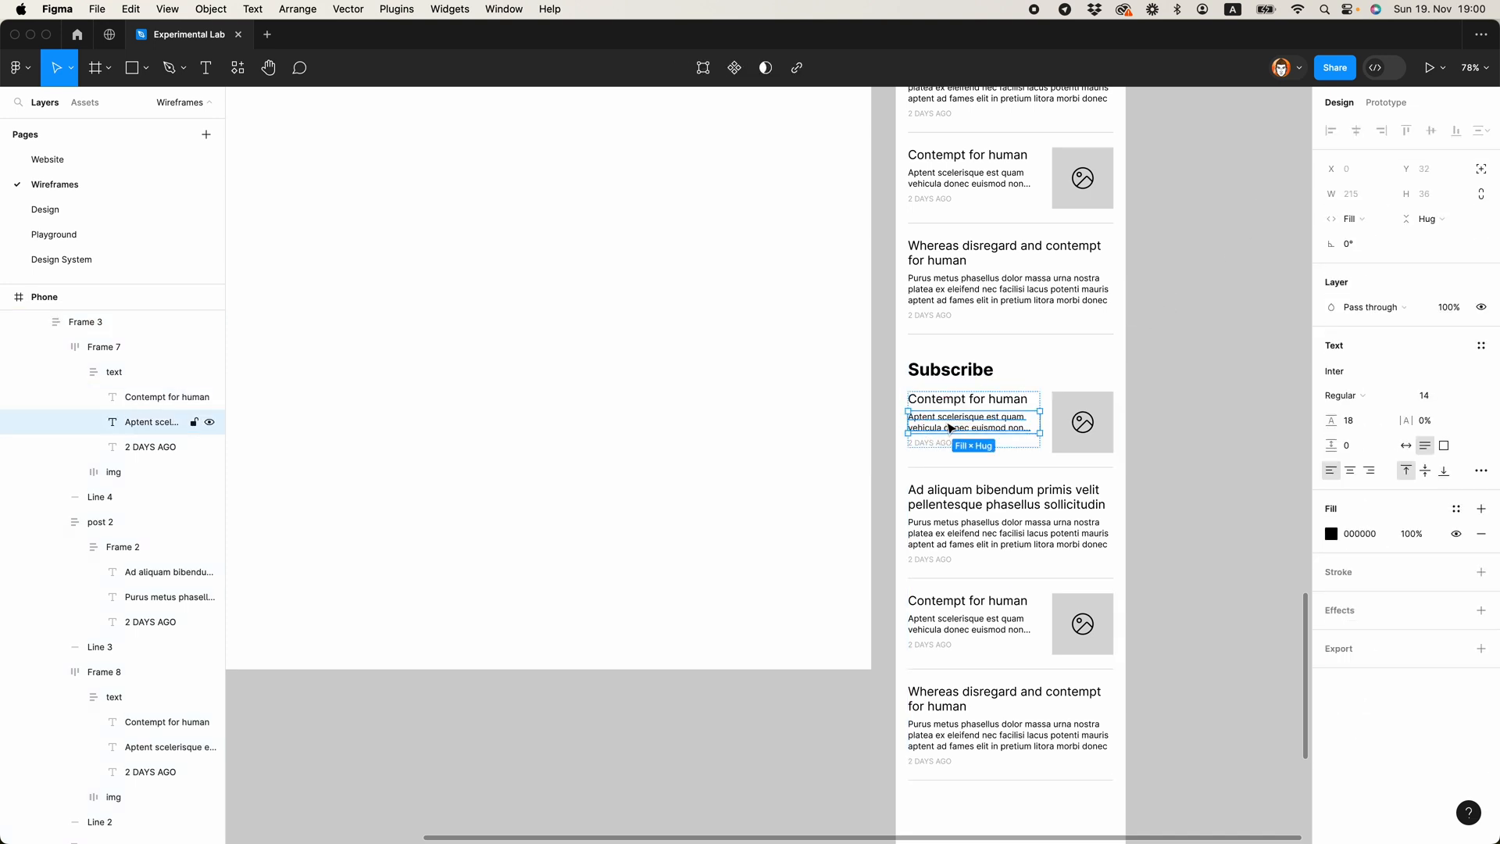
scroll(187, 461, up, 5)
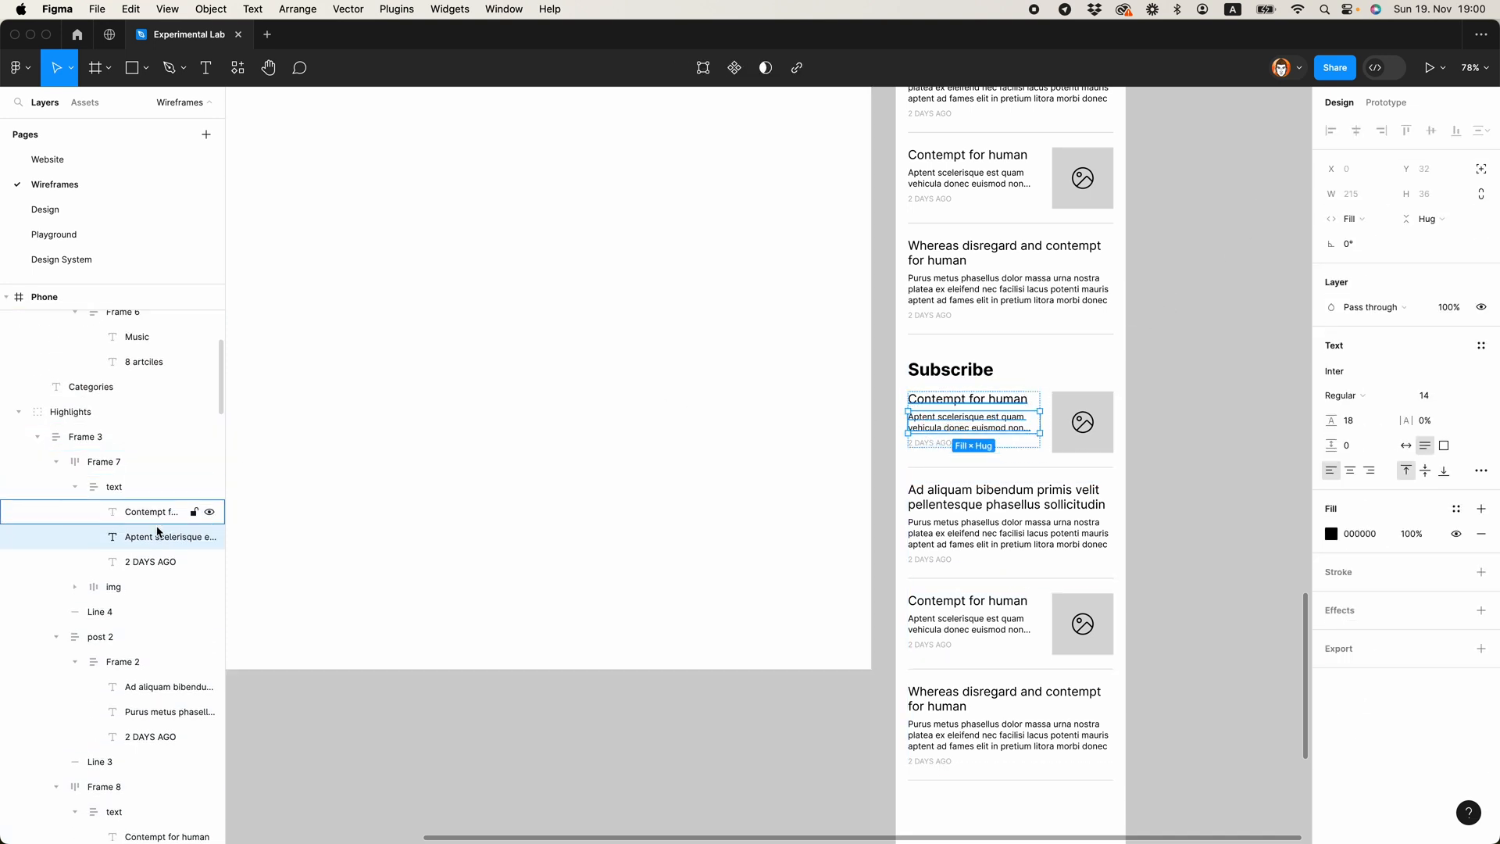
click(950, 370)
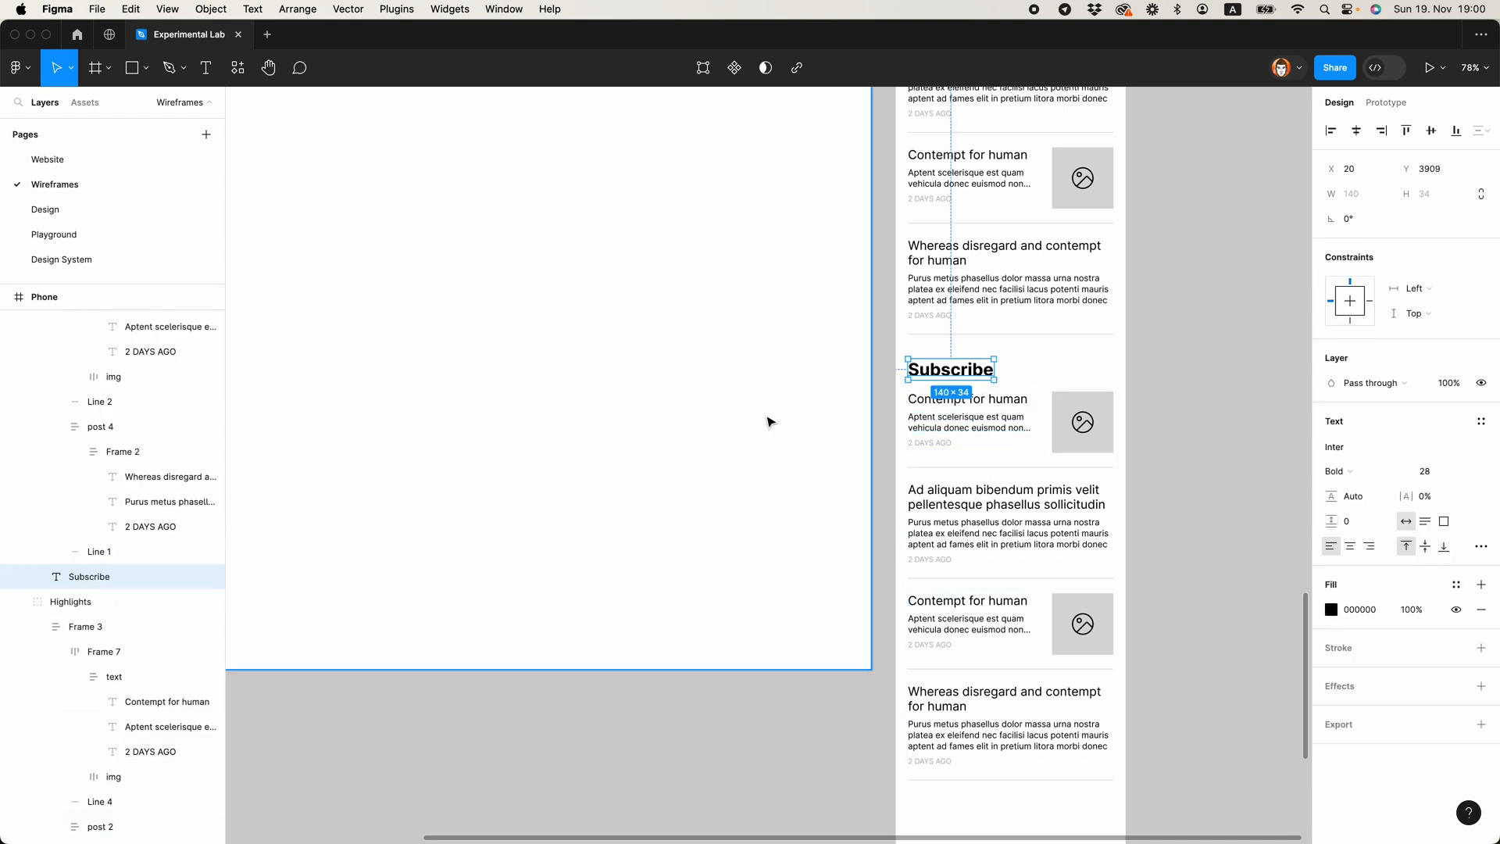
click(91, 601)
double_click(78, 602)
key(Return)
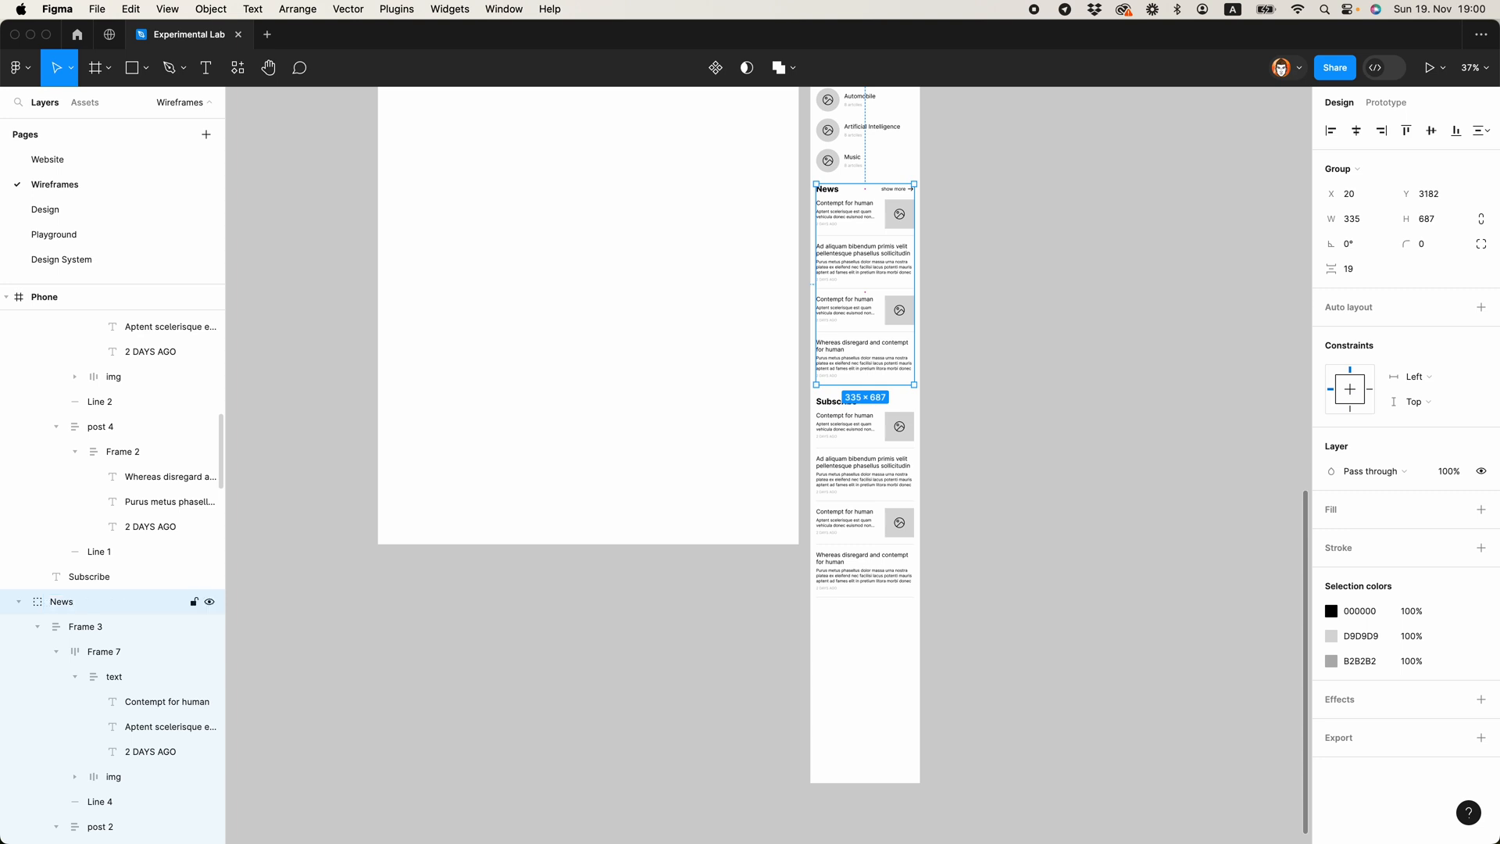
Step: Collapse the Phone frame's section groups in the layer list and rename the group with the Subscribe heading as Subscribe
scroll(172, 454, up, 5)
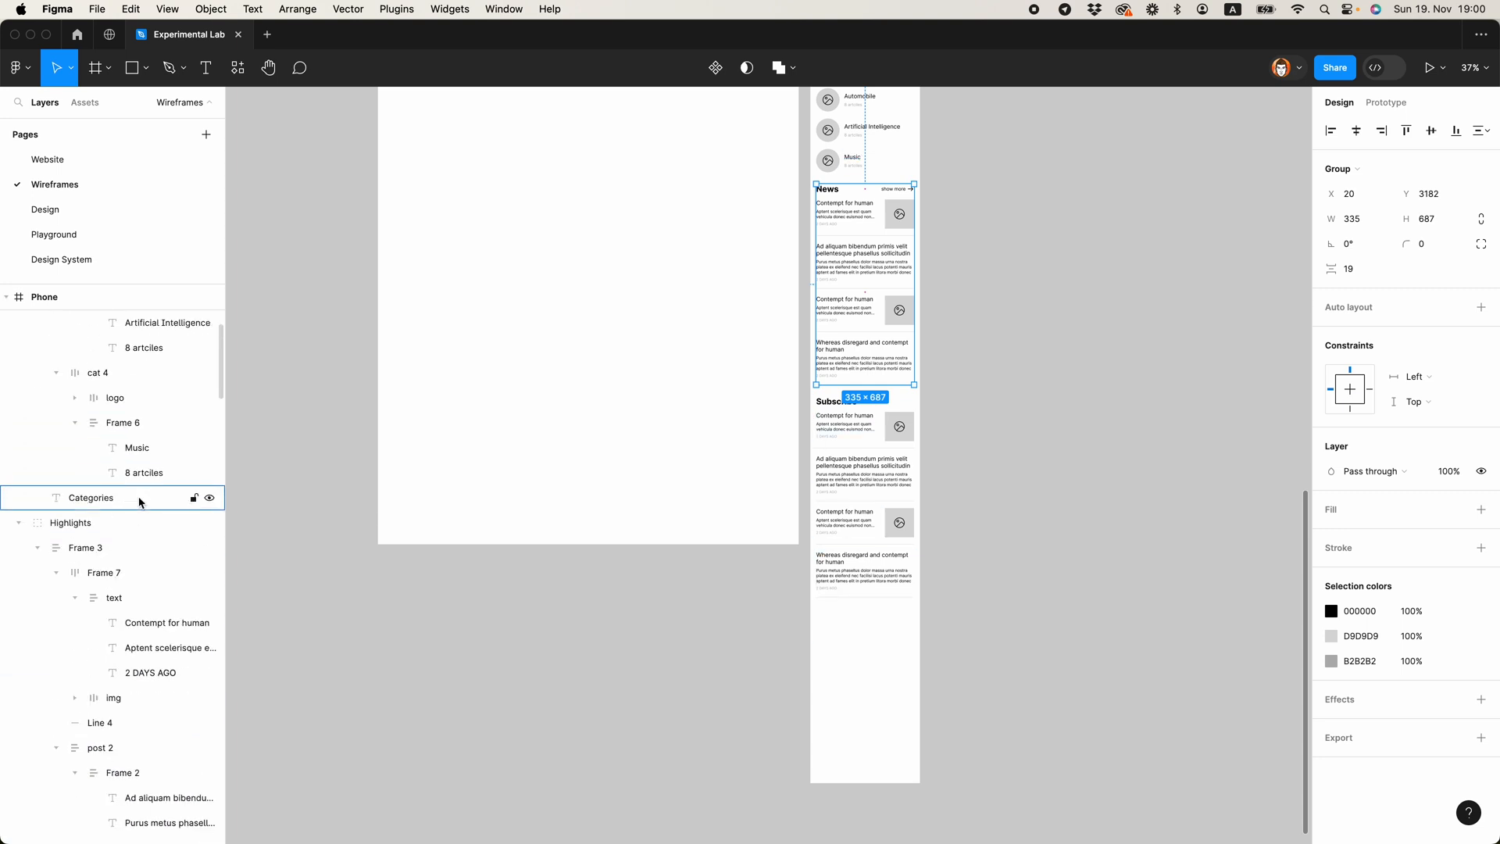
click(19, 522)
scroll(23, 469, up, 5)
click(19, 322)
click(19, 372)
click(19, 397)
click(19, 422)
click(18, 447)
scroll(854, 401, up, 5)
click(879, 664)
double_click(69, 352)
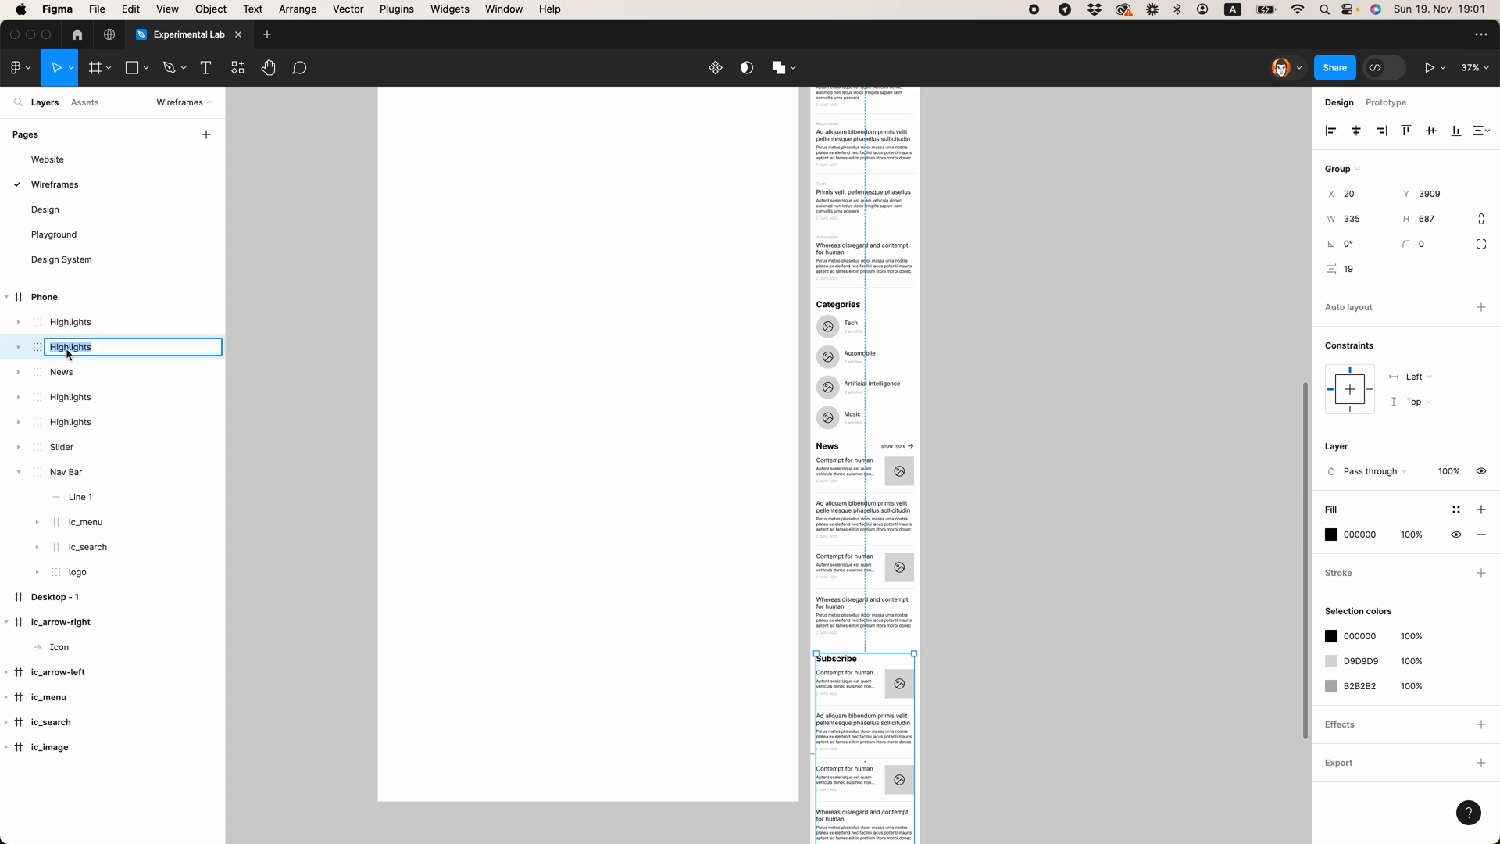
Step: Rename the layer group holding the category list as Categories
click(837, 304)
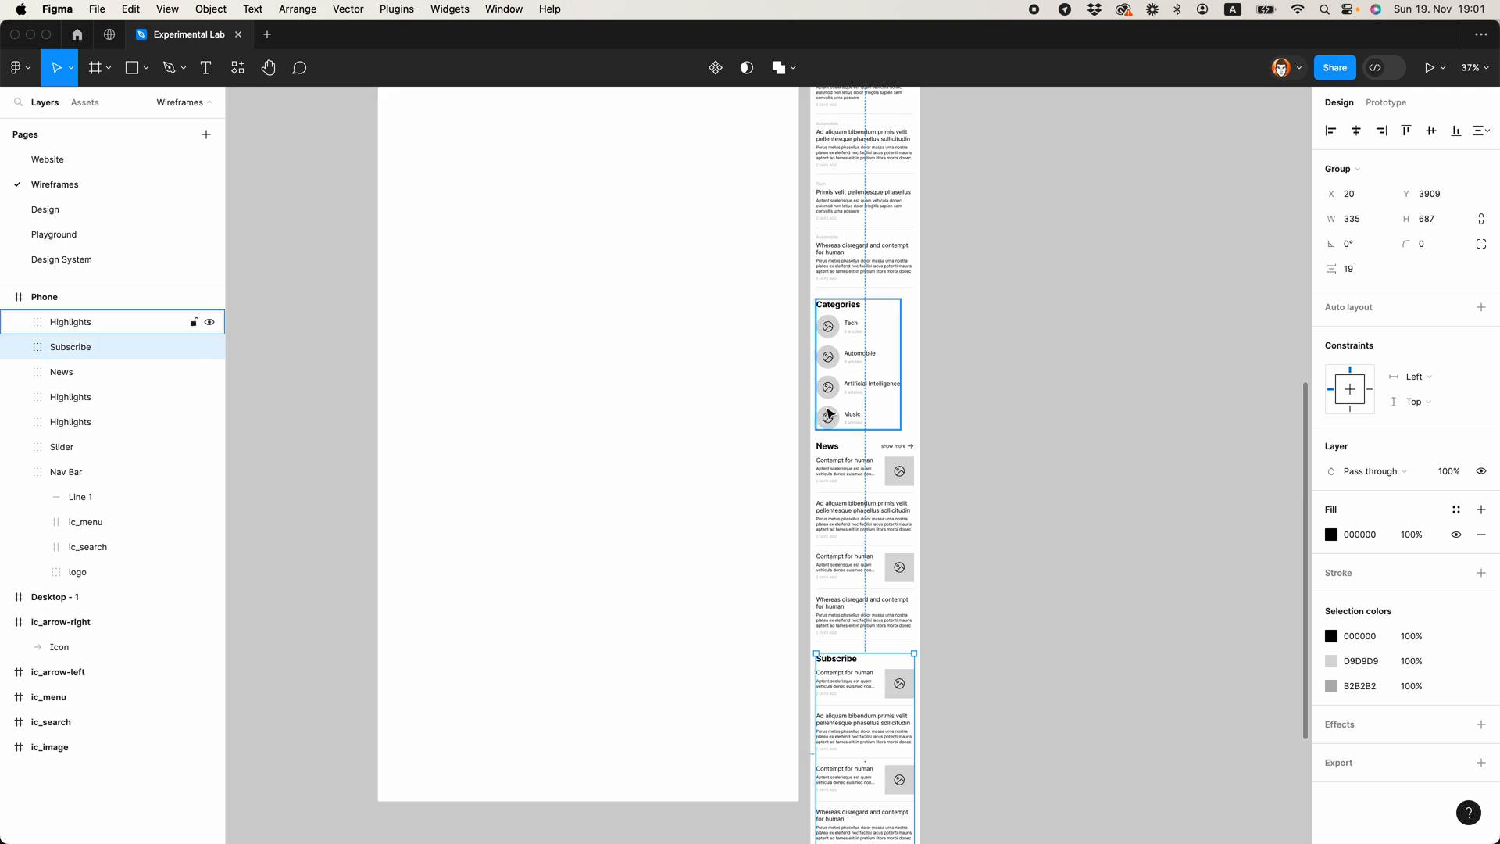
scroll(837, 467, up, 4)
key(super+r)
text(Categories)
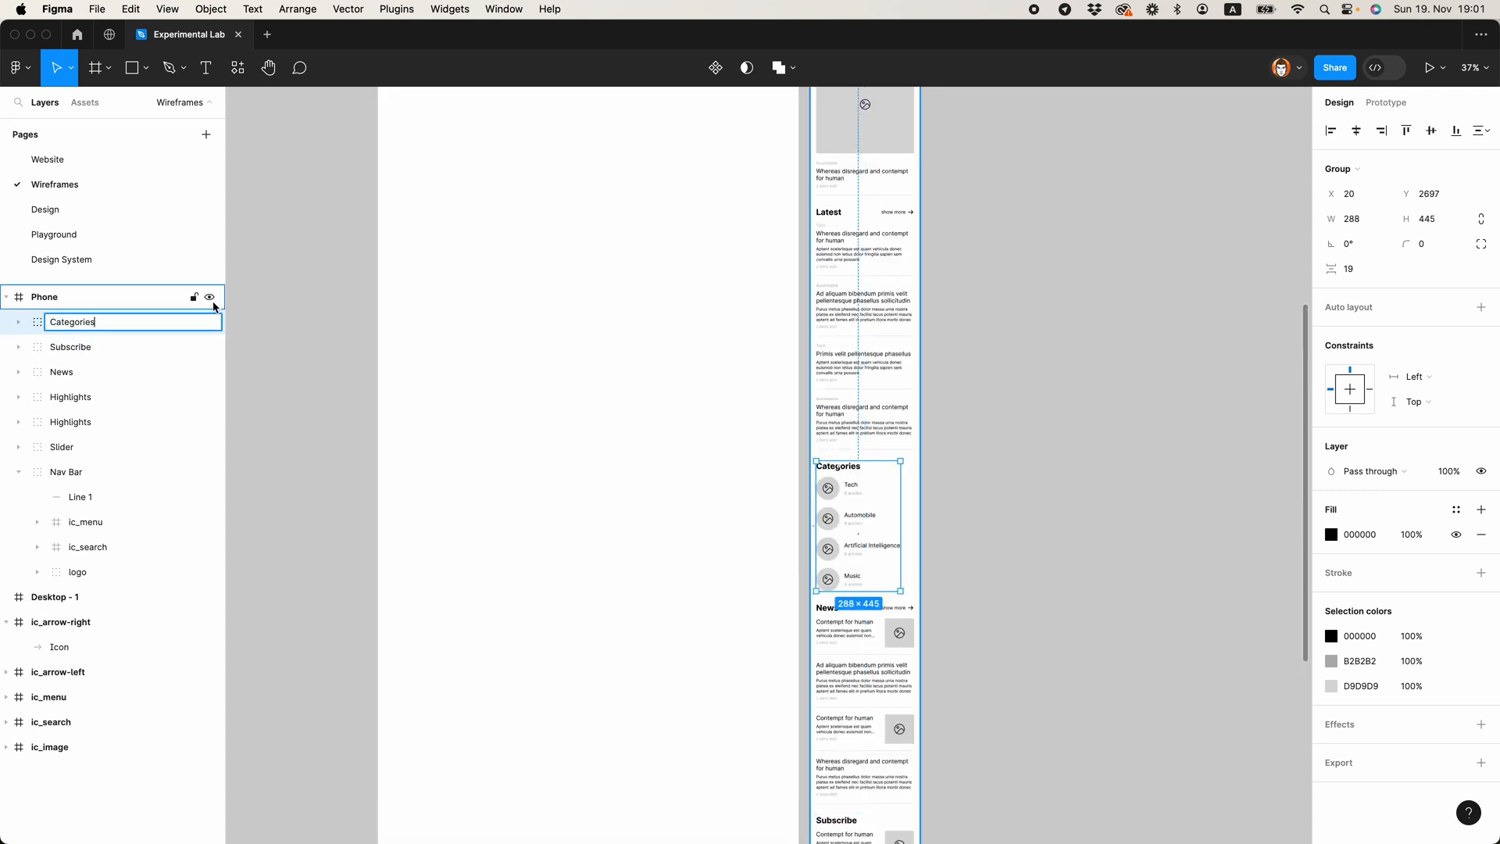
Step: Rename the Latest section's group as Latest and move the Nav Bar group above all other layers in the Phone frame
double_click(89, 397)
text(Latest)
key(Return)
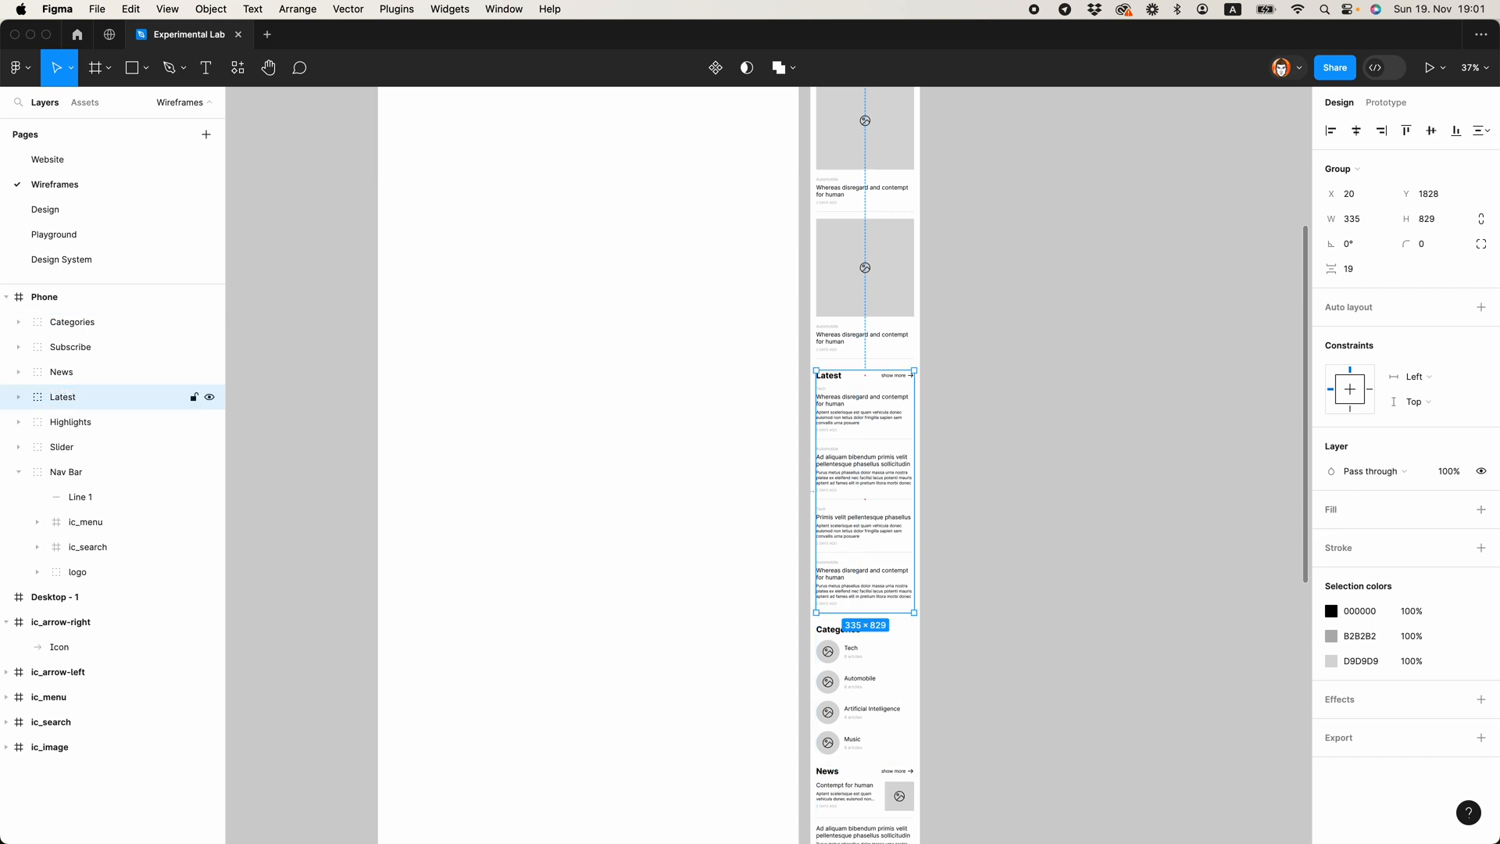
drag(78, 474, 76, 311)
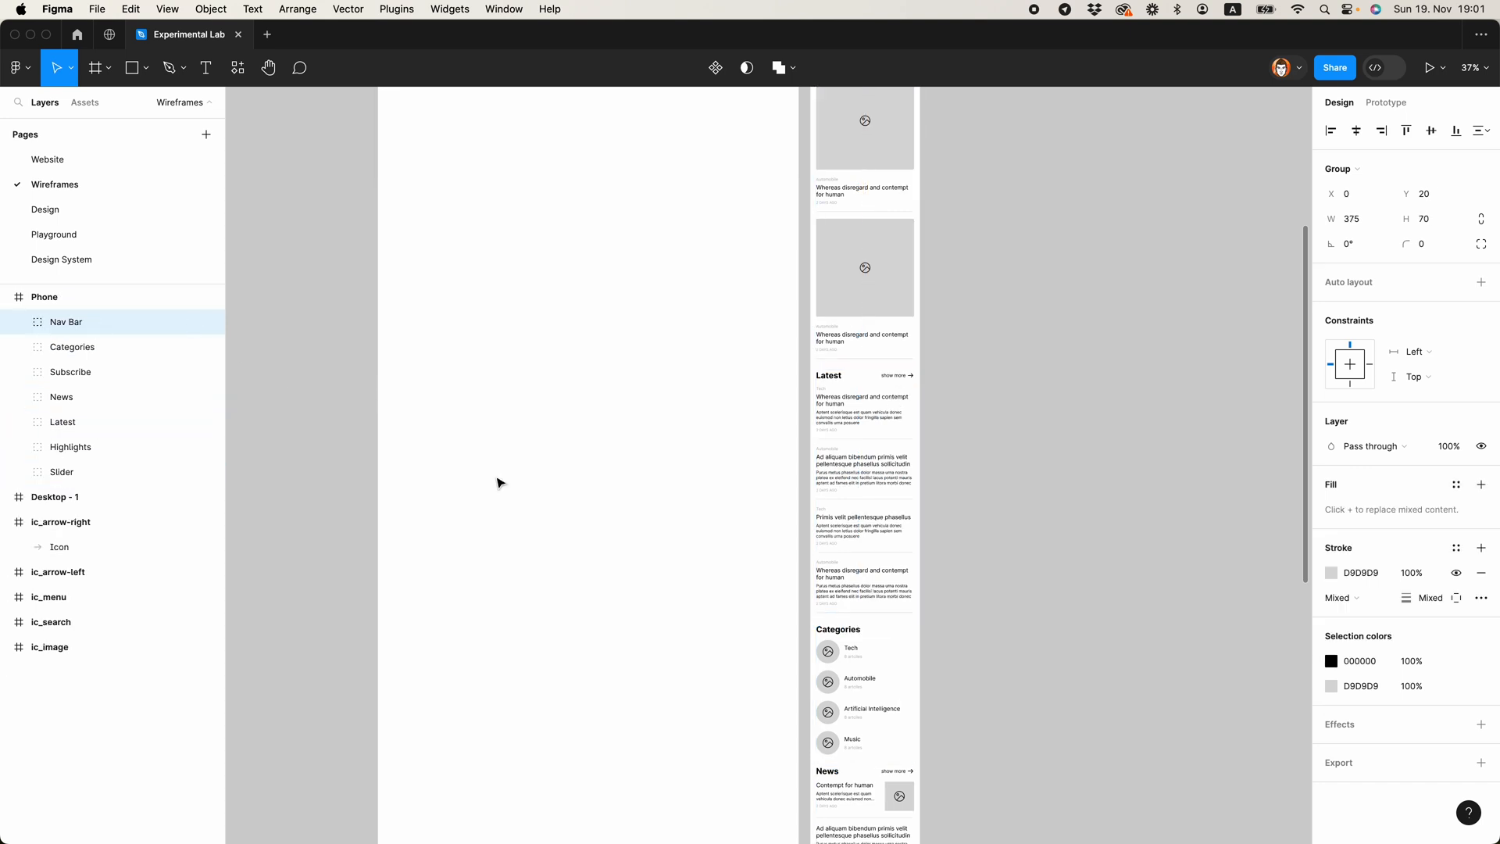
Step: Strip the Subscribe section down to its heading and the first post's excerpt text, deleting all remaining posts and dividers
scroll(898, 663, down, 8)
ctrl+scroll(899, 598, up, 5)
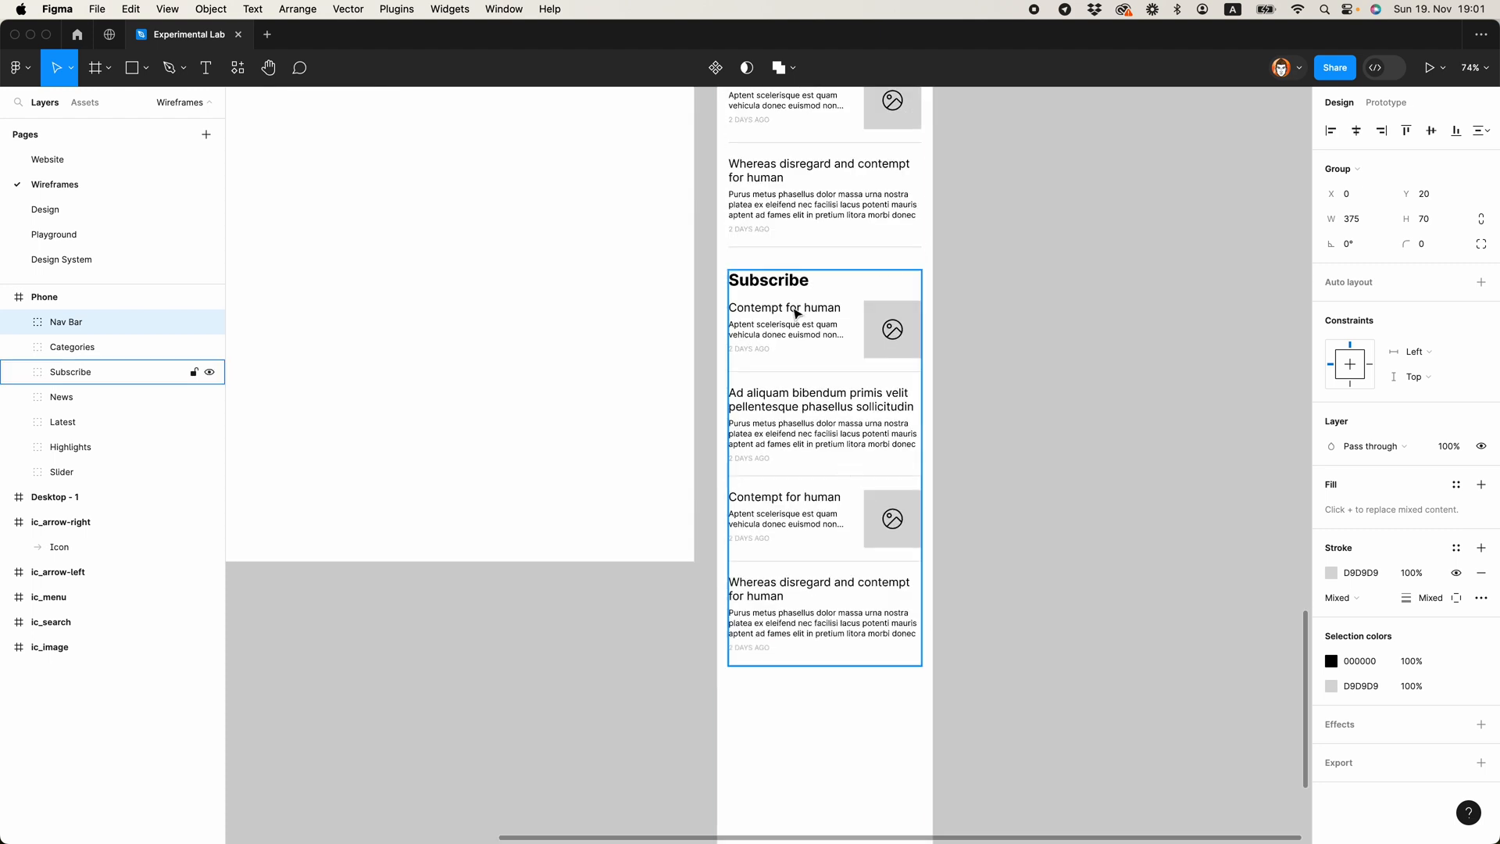
double_click(791, 286)
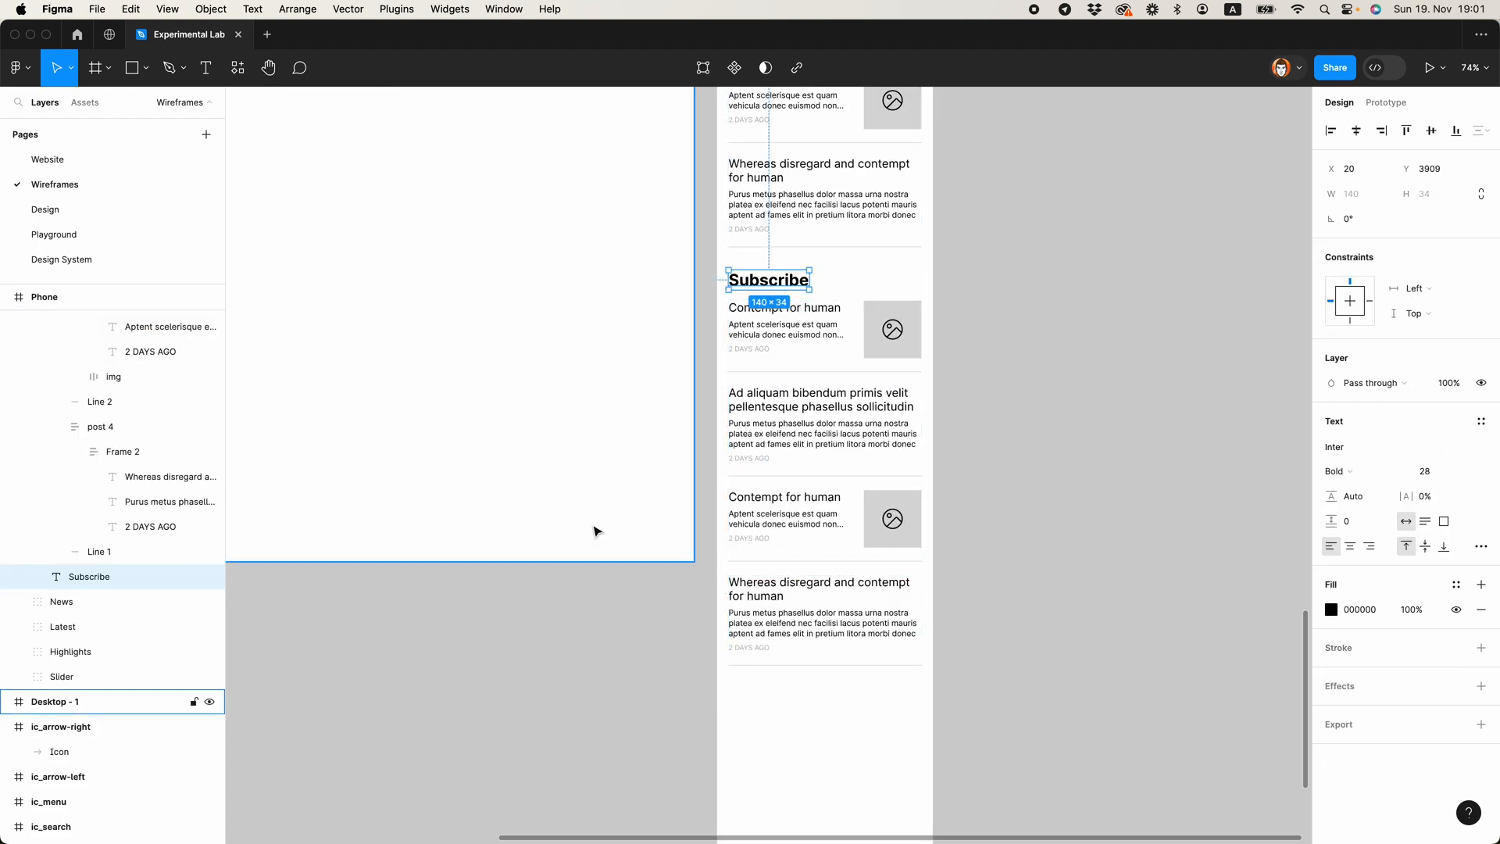
click(752, 329)
click(758, 282)
drag(758, 283, 759, 286)
click(813, 361)
key(BackSpace)
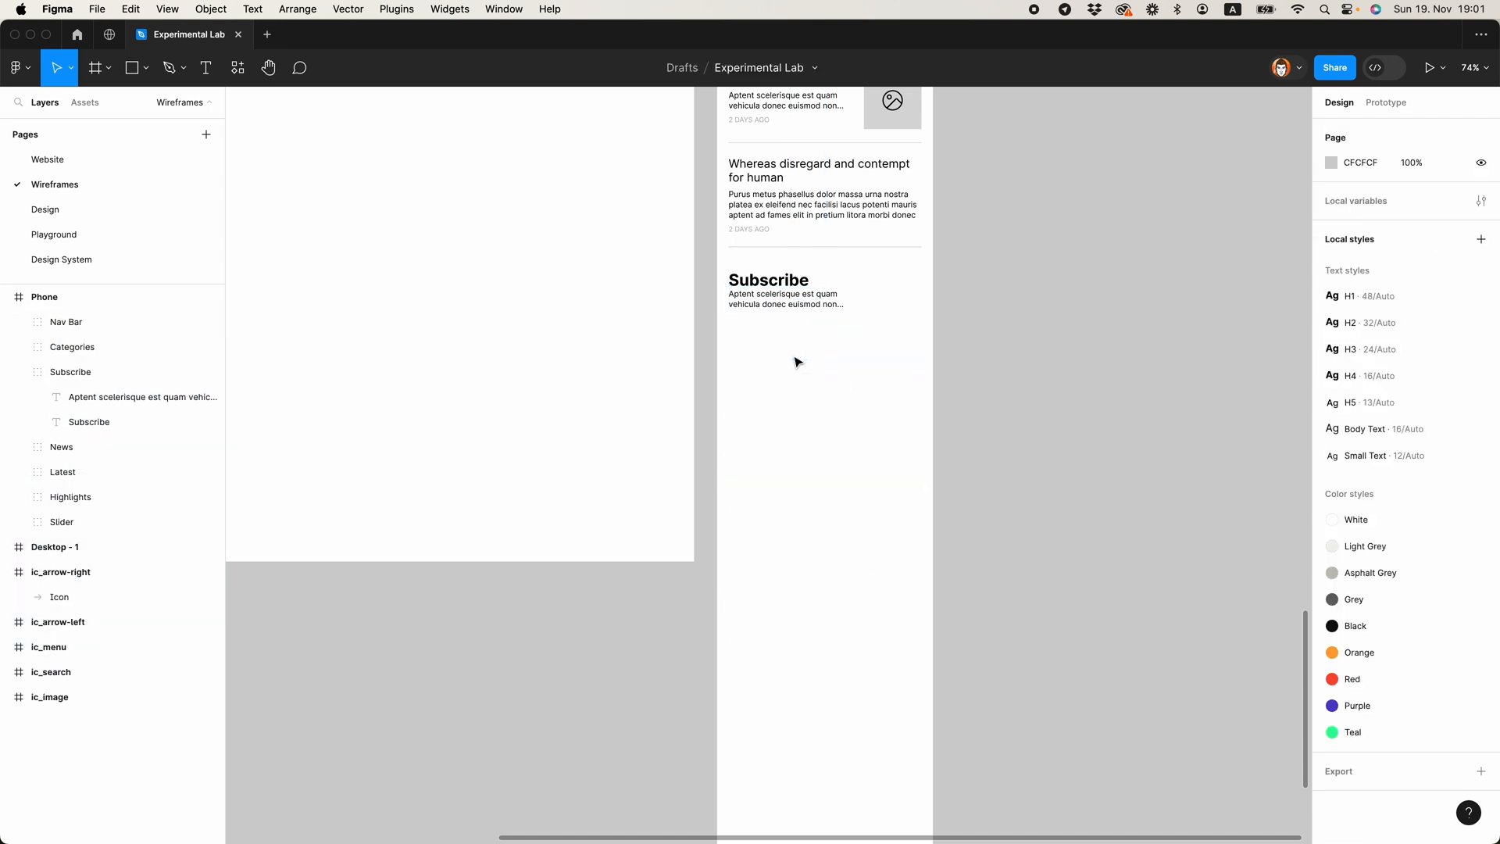
Step: Move the excerpt text down below the Subscribe heading to Y 3967 and widen it to 335
click(785, 302)
key(shift+Down)
key(shift+Down)
key(Up)
key(Up)
key(Down)
key(Down)
key(Down)
key(Down)
key(Down)
key(Down)
key(Down)
key(Down)
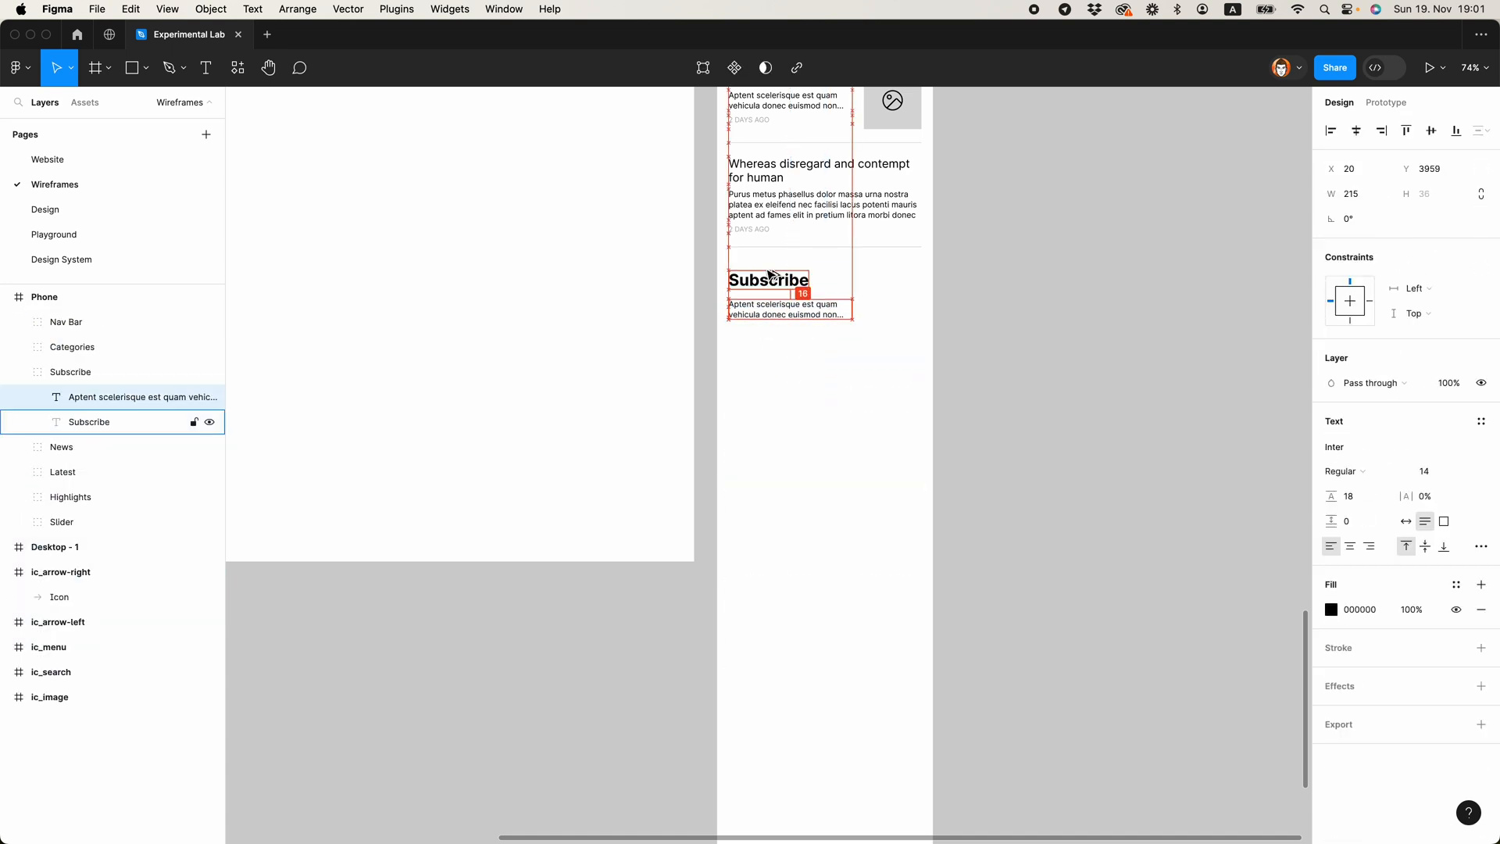
drag(852, 315, 922, 317)
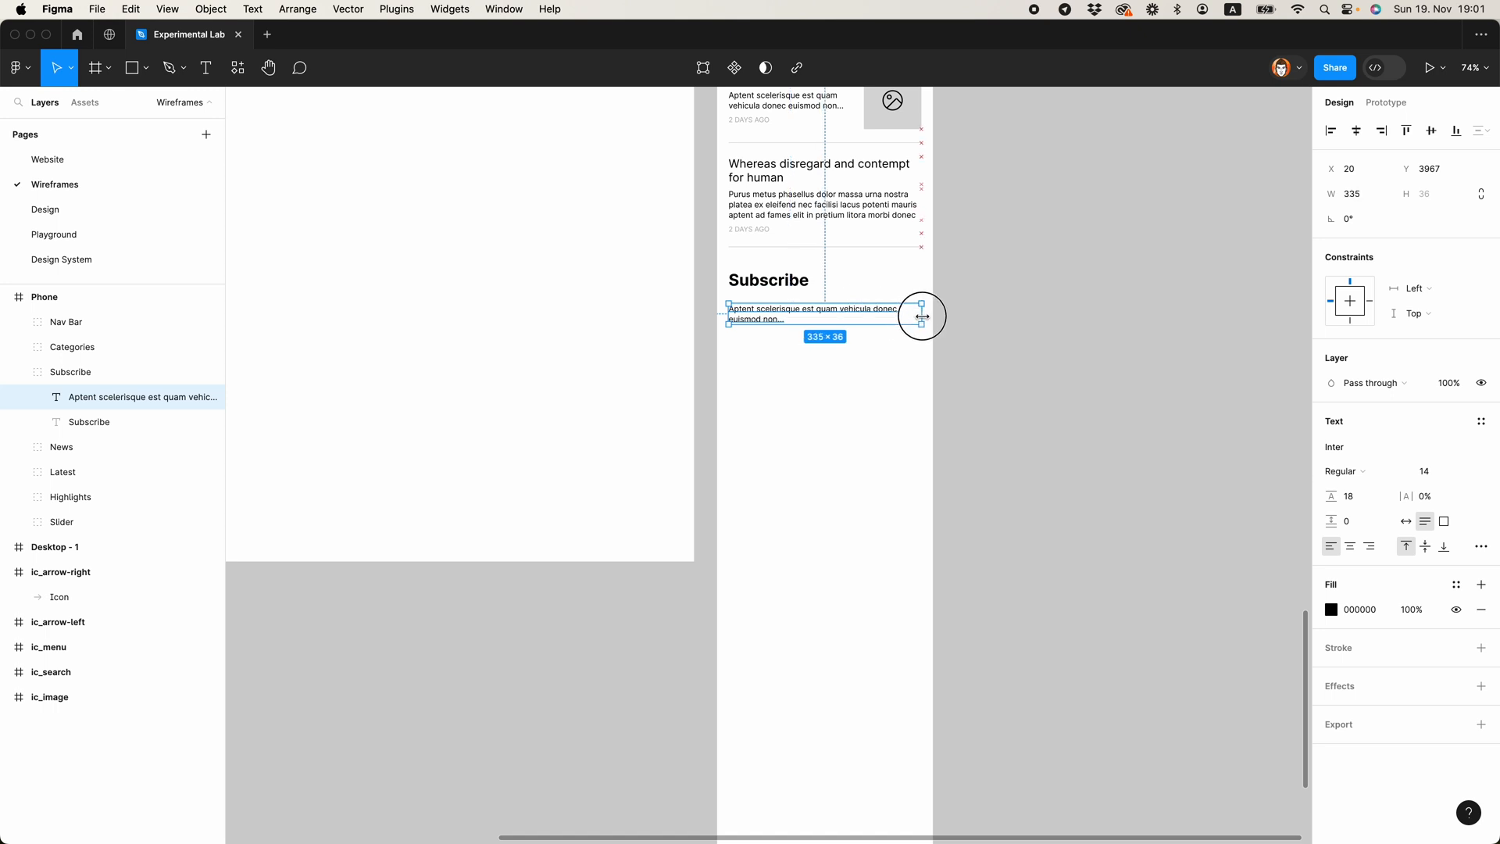
Step: Replace the excerpt with "Subscribe to our newsletter to stay informed about the latest news"
double_click(860, 322)
text(Subscribe to our newsletter to stay)
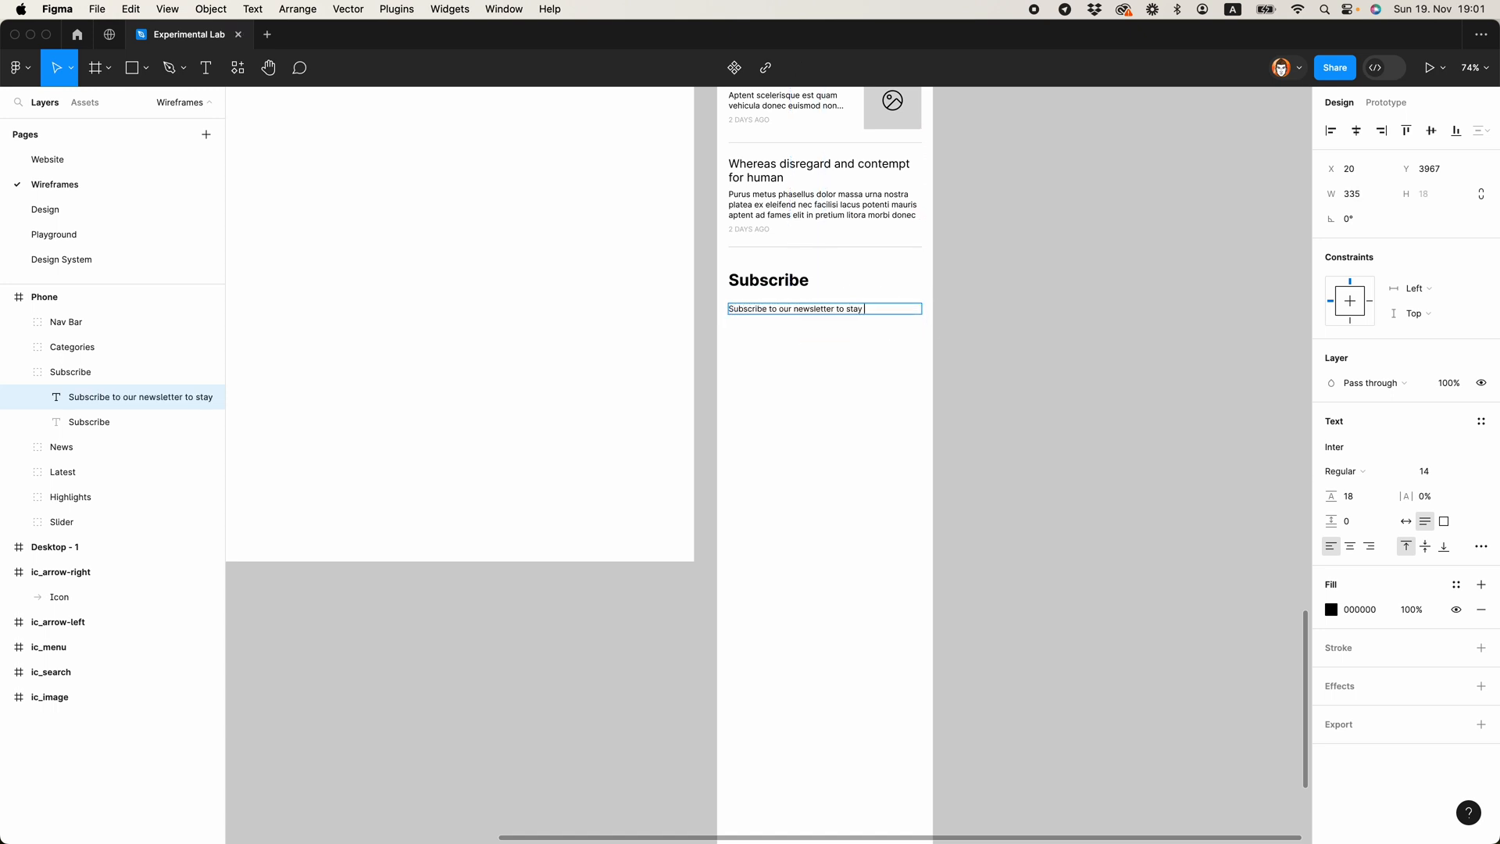
text(bout the latest news)
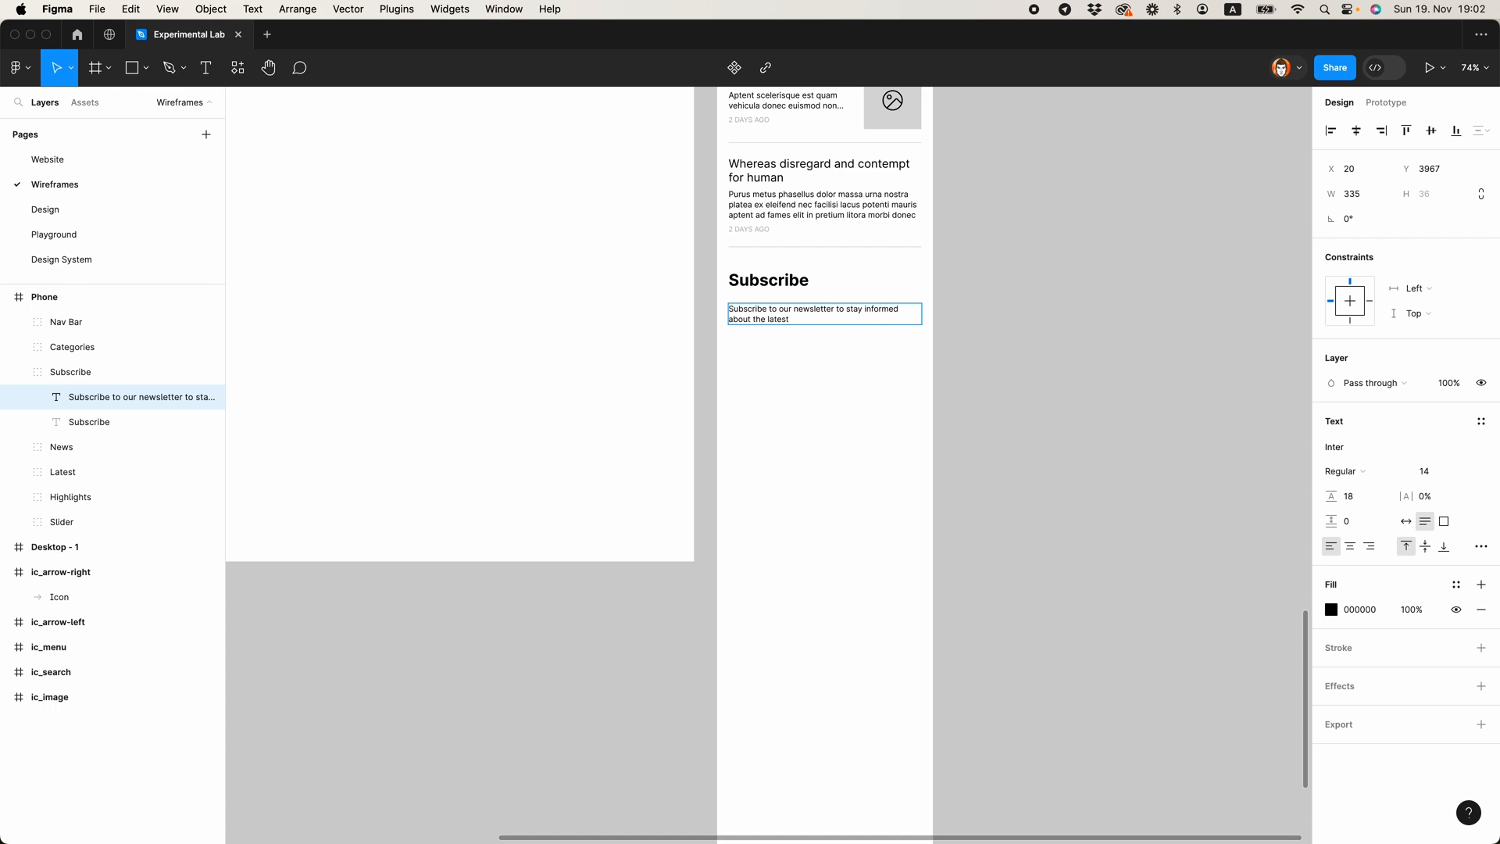
click(1121, 329)
Step: Add a text layer reading "Your email" below the newsletter paragraph
scroll(813, 305, up, 5)
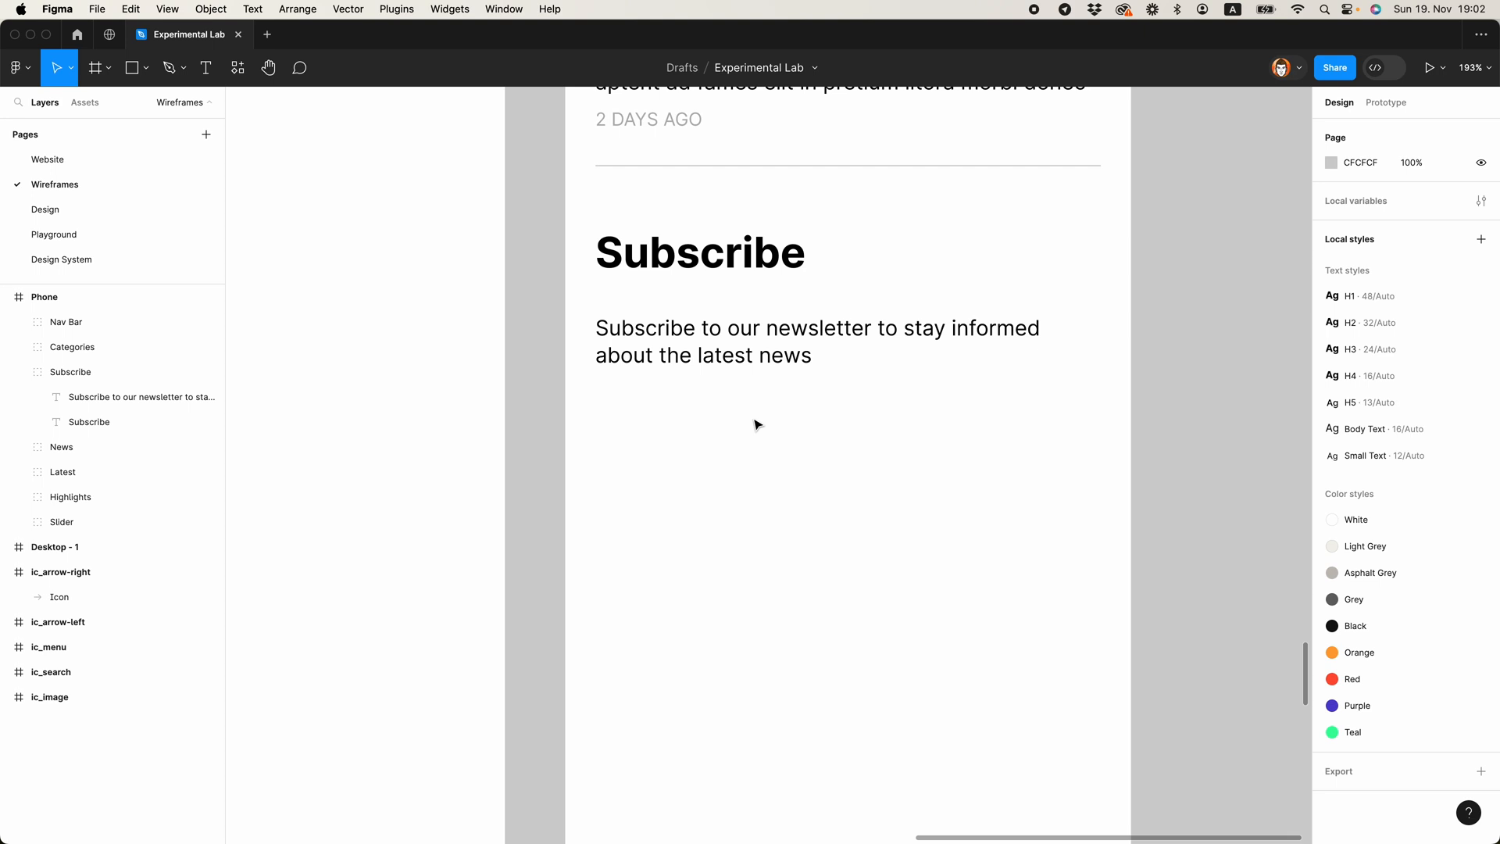
scroll(904, 397, up, 2)
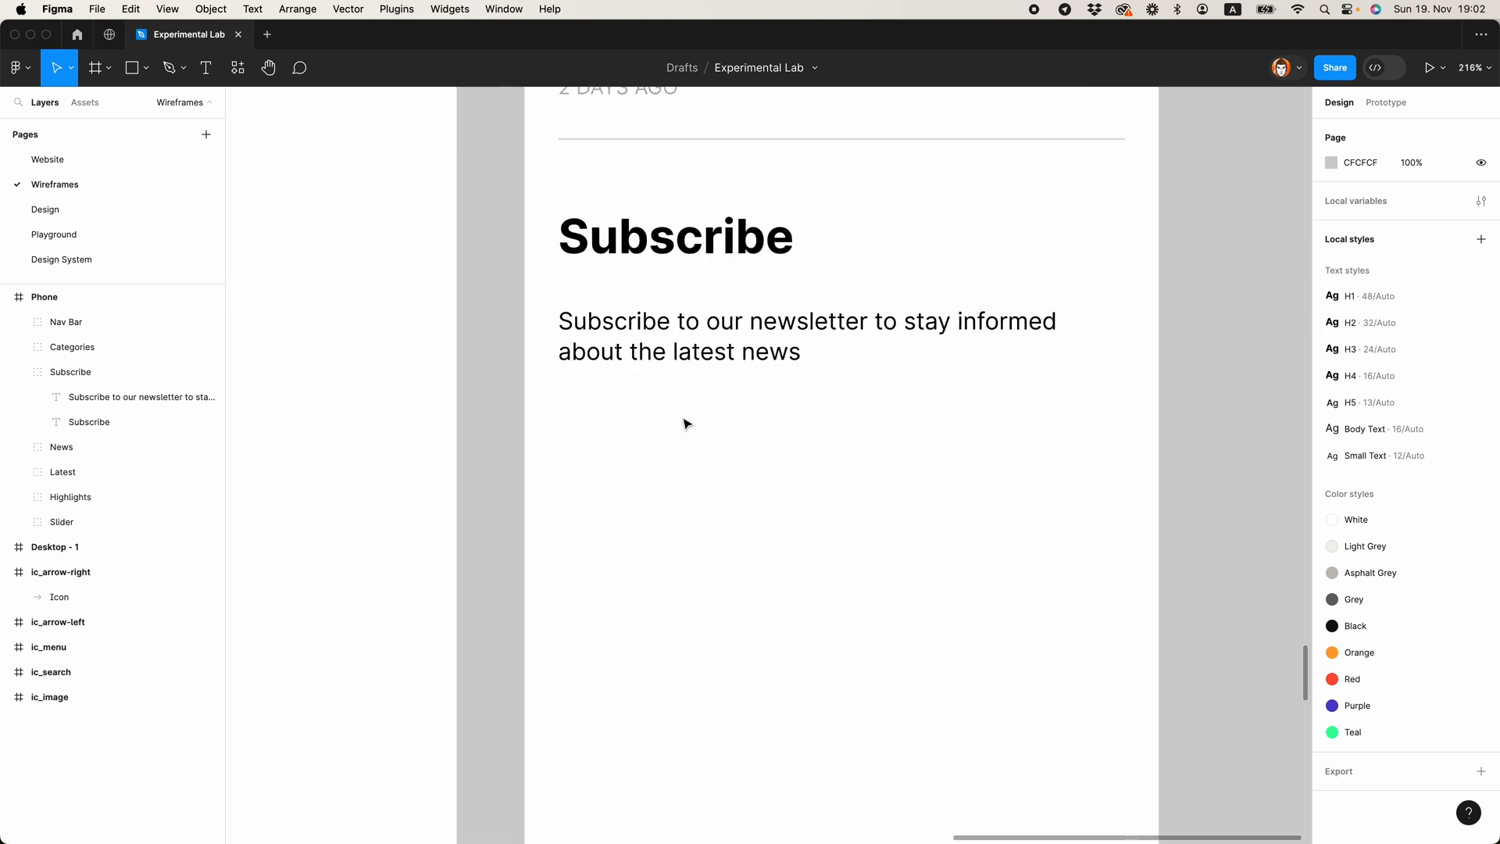
key(t)
click(600, 445)
text(Your )
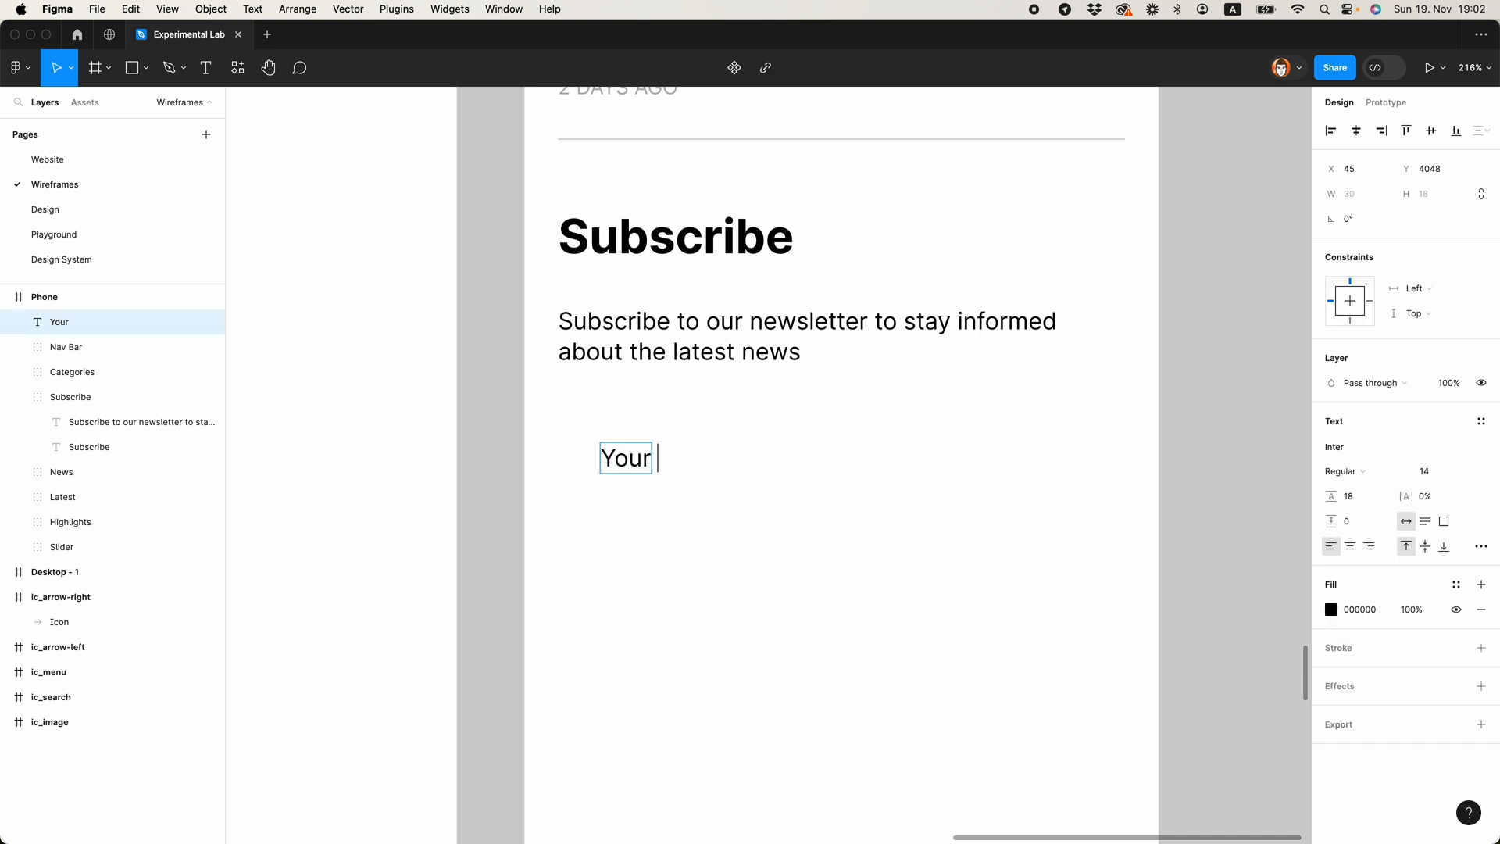
text(email)
click(960, 514)
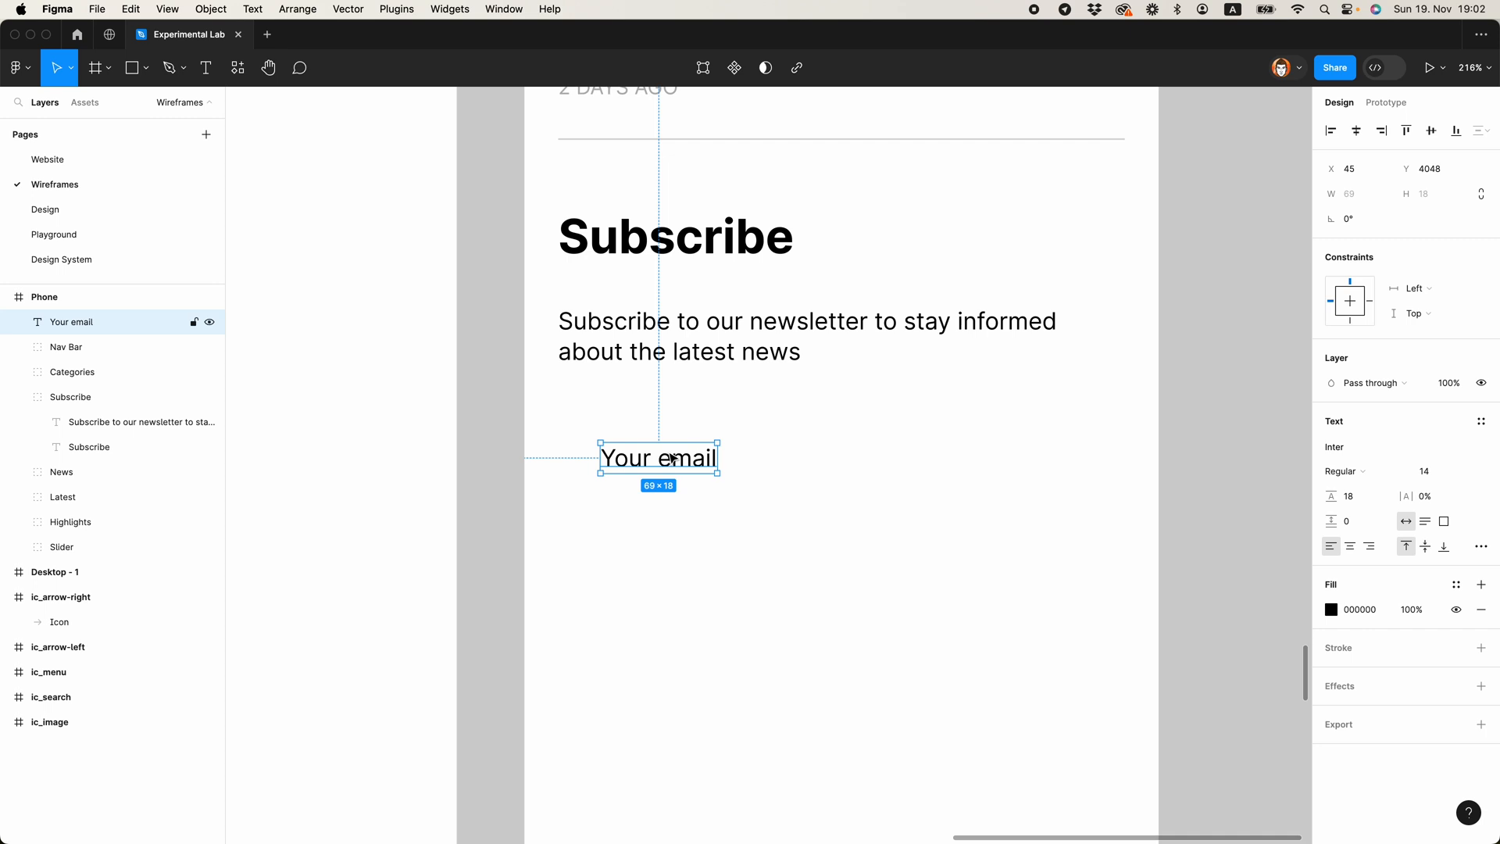
Step: Wrap the "Your email" text in an auto layout frame and give the frame a light grey D0D0D0 inside stroke
key(shift+a)
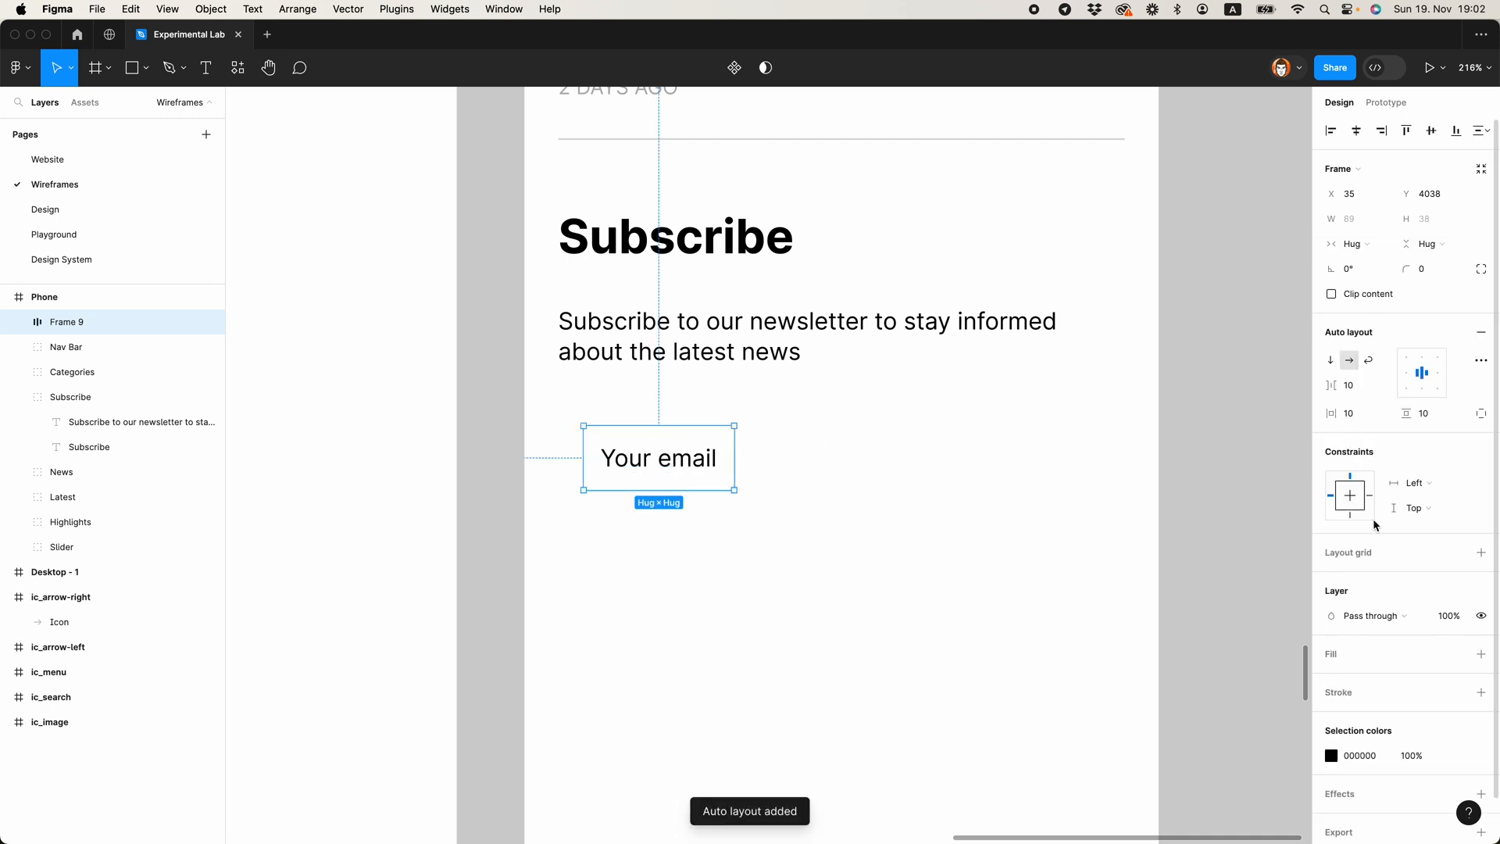
click(1481, 692)
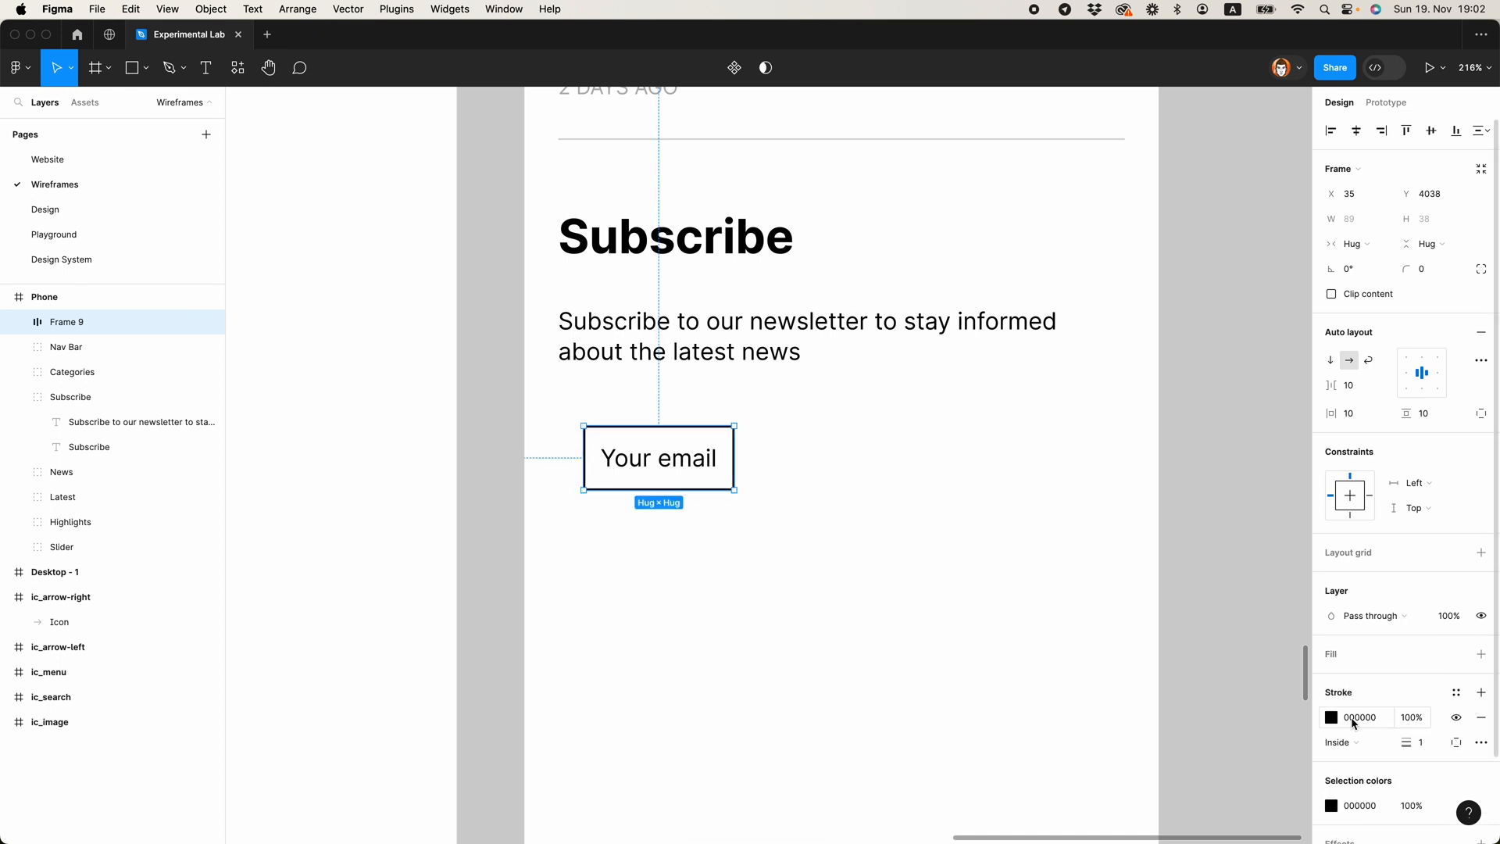
click(1330, 718)
drag(1224, 612, 1077, 482)
click(1293, 392)
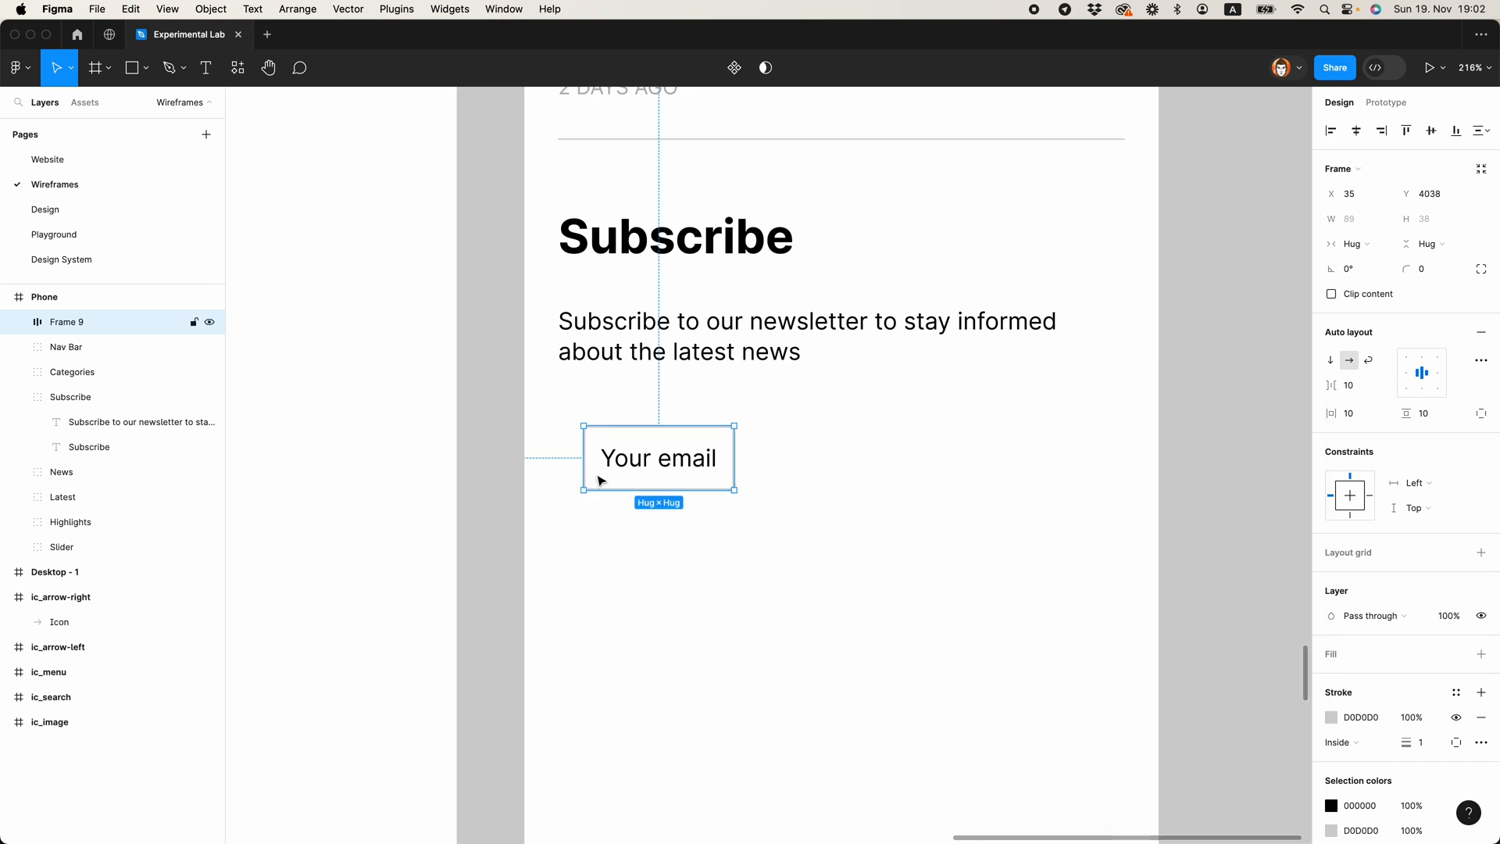
Step: Resize the email field to 250 wide starting at X 20, left-align its text and set the vertical padding to 16
mouse_move(584, 466)
mouse_down()
mouse_move(540, 466)
mouse_move(558, 466)
mouse_up()
drag(734, 475, 982, 475)
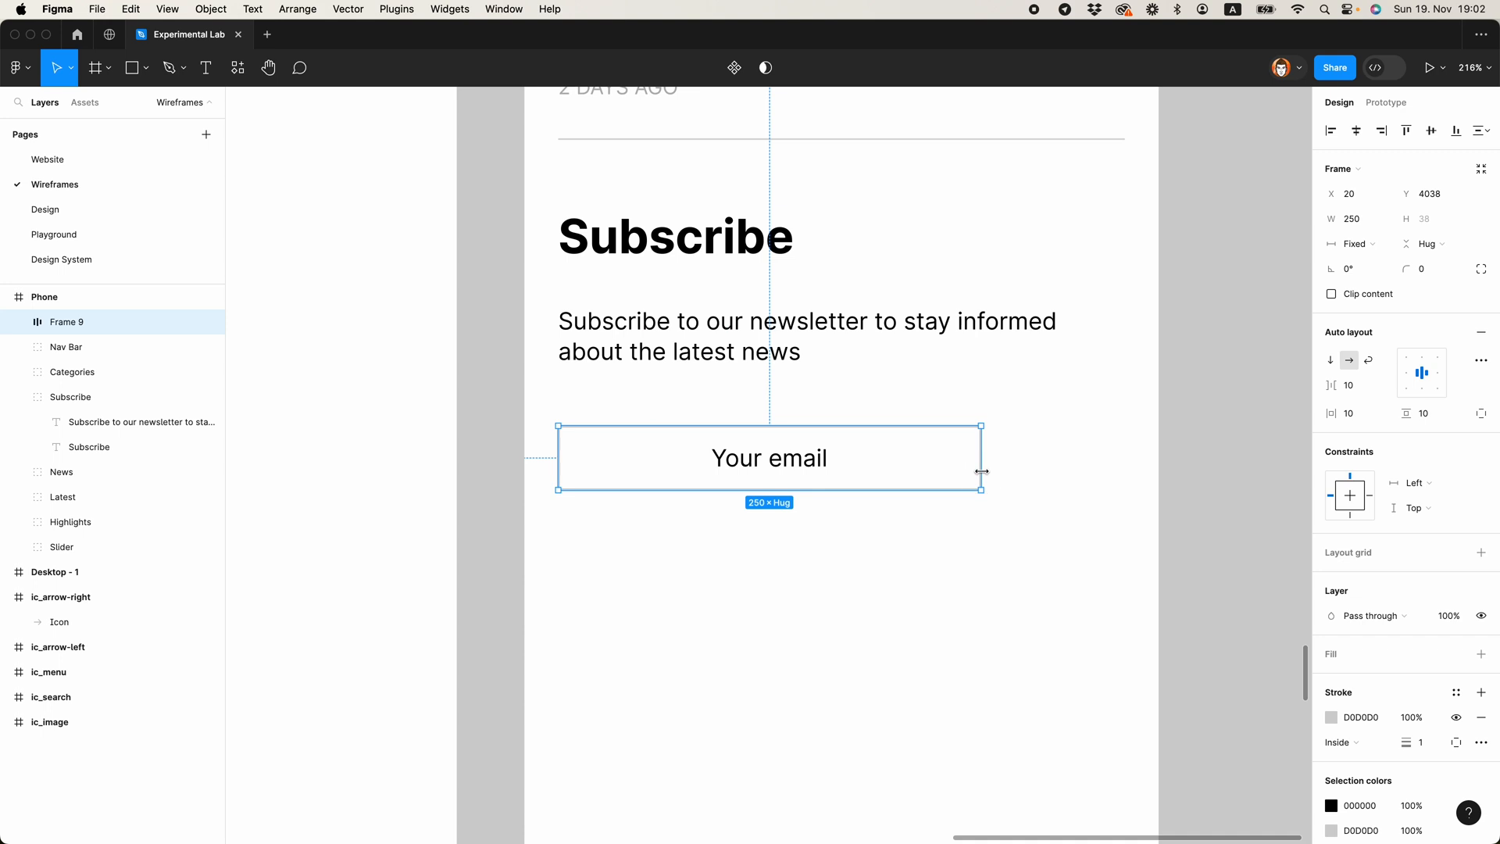
click(1406, 376)
click(1445, 422)
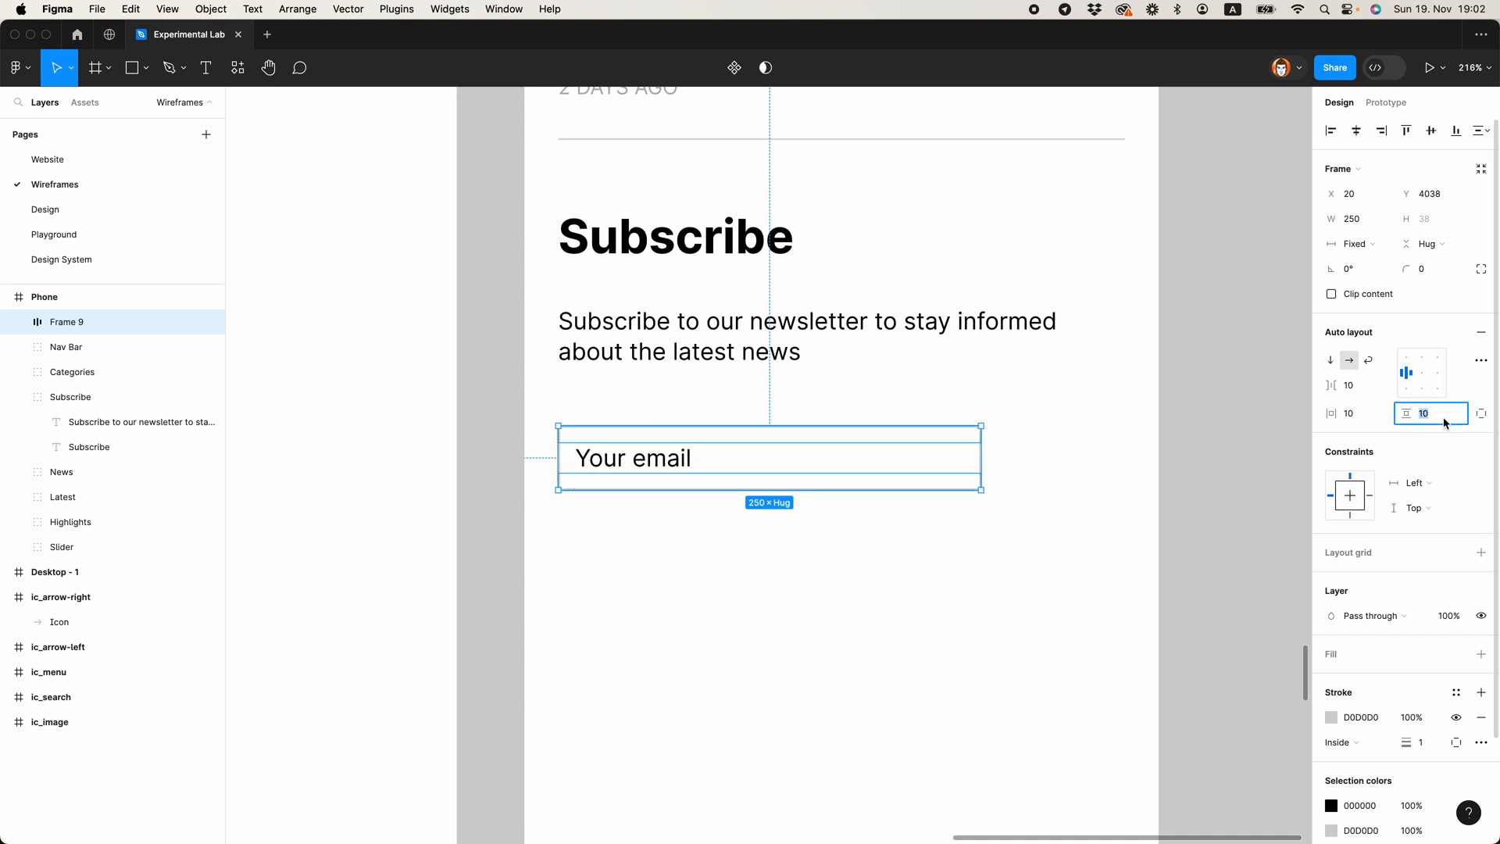
text(16)
key(Return)
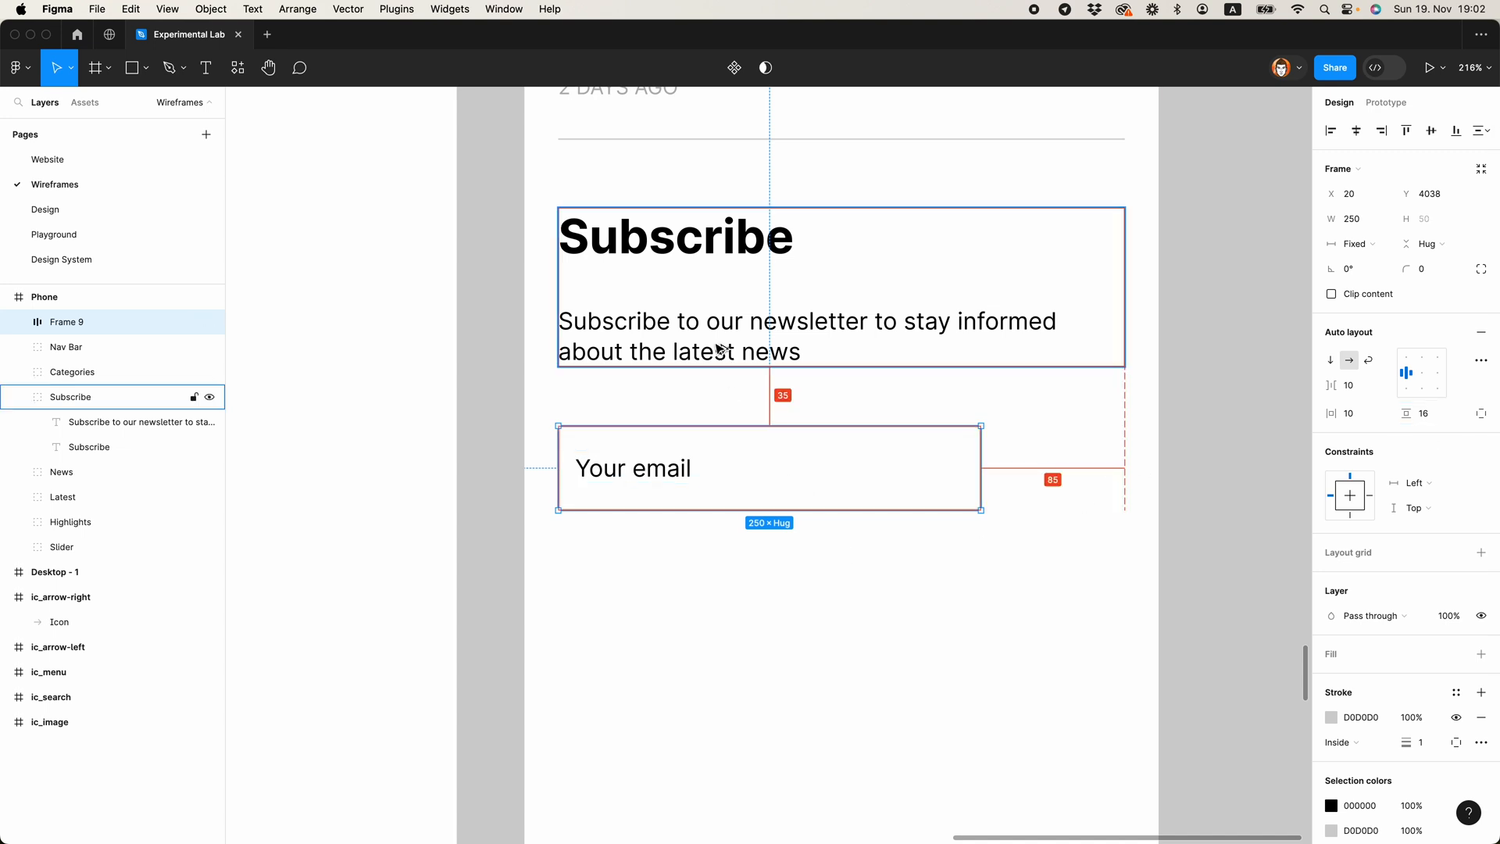
Step: Raise the email field to Y 4023, narrow it to 204 and place a copy flush against its right edge
drag(673, 467, 674, 442)
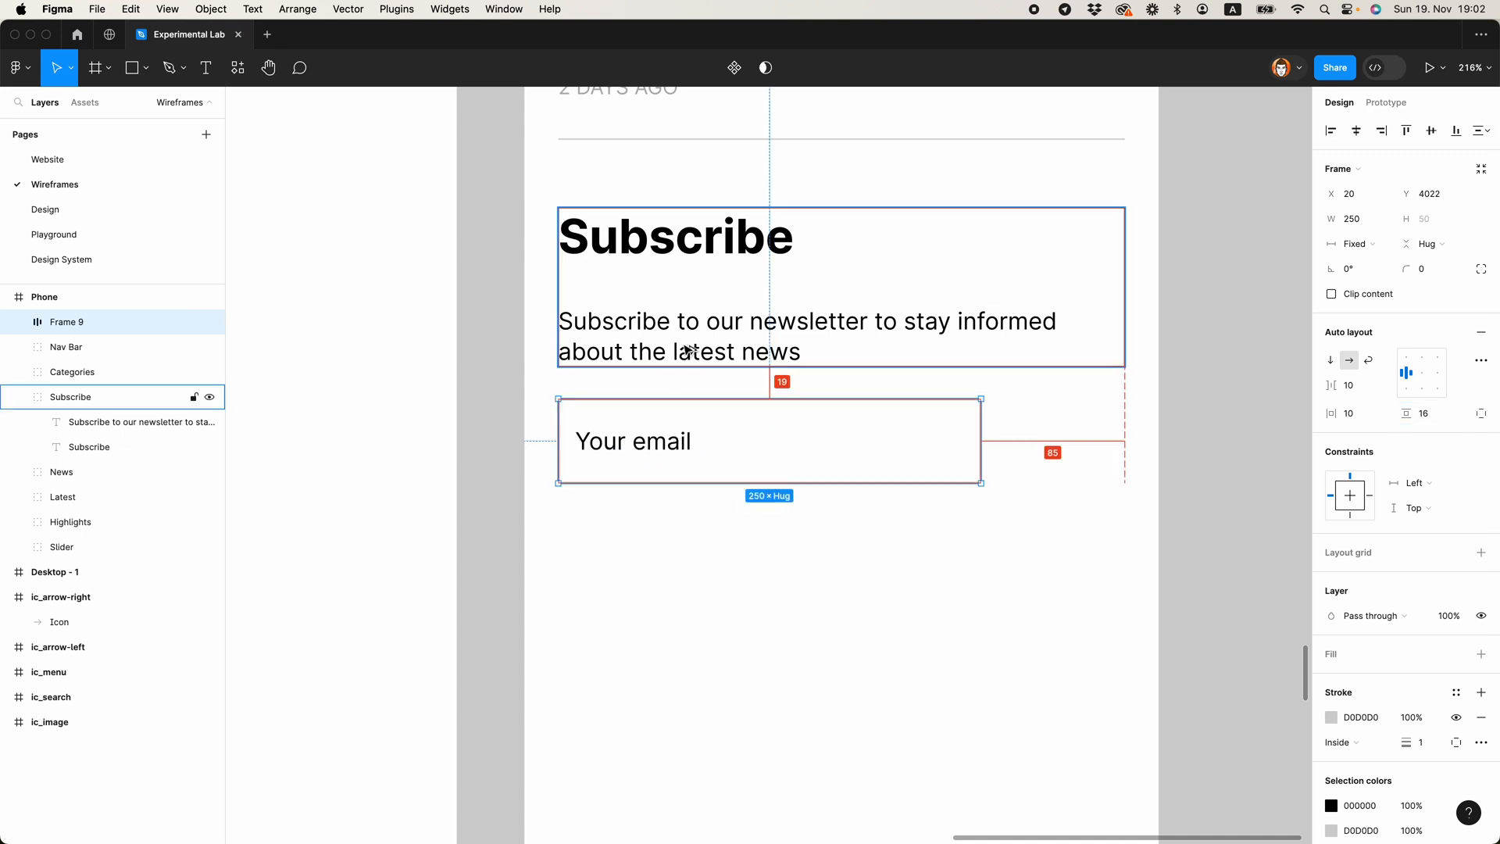
click(1061, 510)
drag(1061, 509, 940, 573)
click(547, 505)
drag(861, 512, 784, 518)
drag(543, 506, 880, 508)
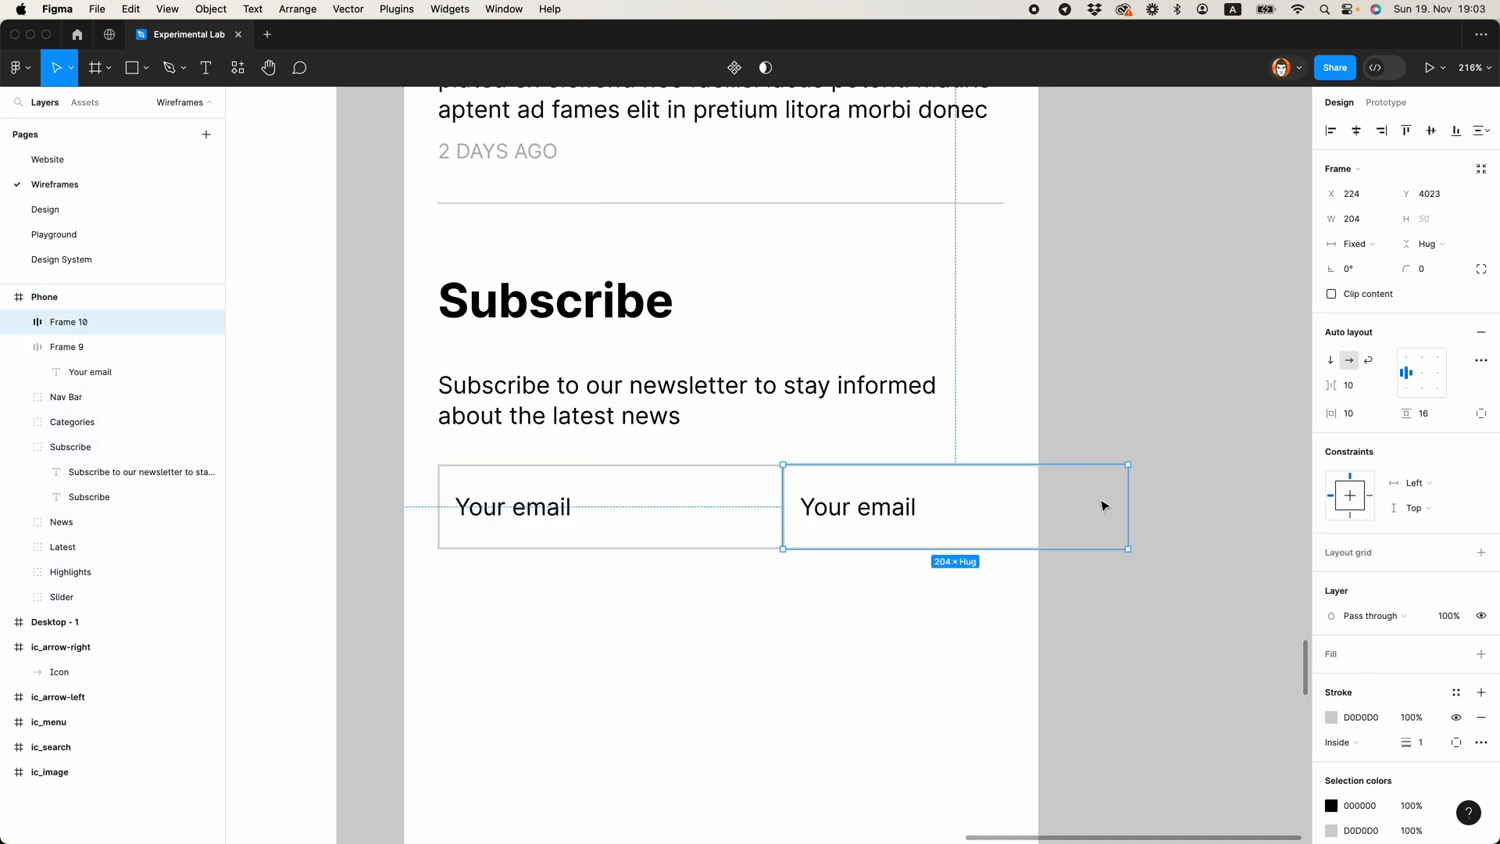
Step: Narrow the copied email field to 131 wide so it ends at the section's right margin, and centre its text
drag(1128, 501, 1003, 494)
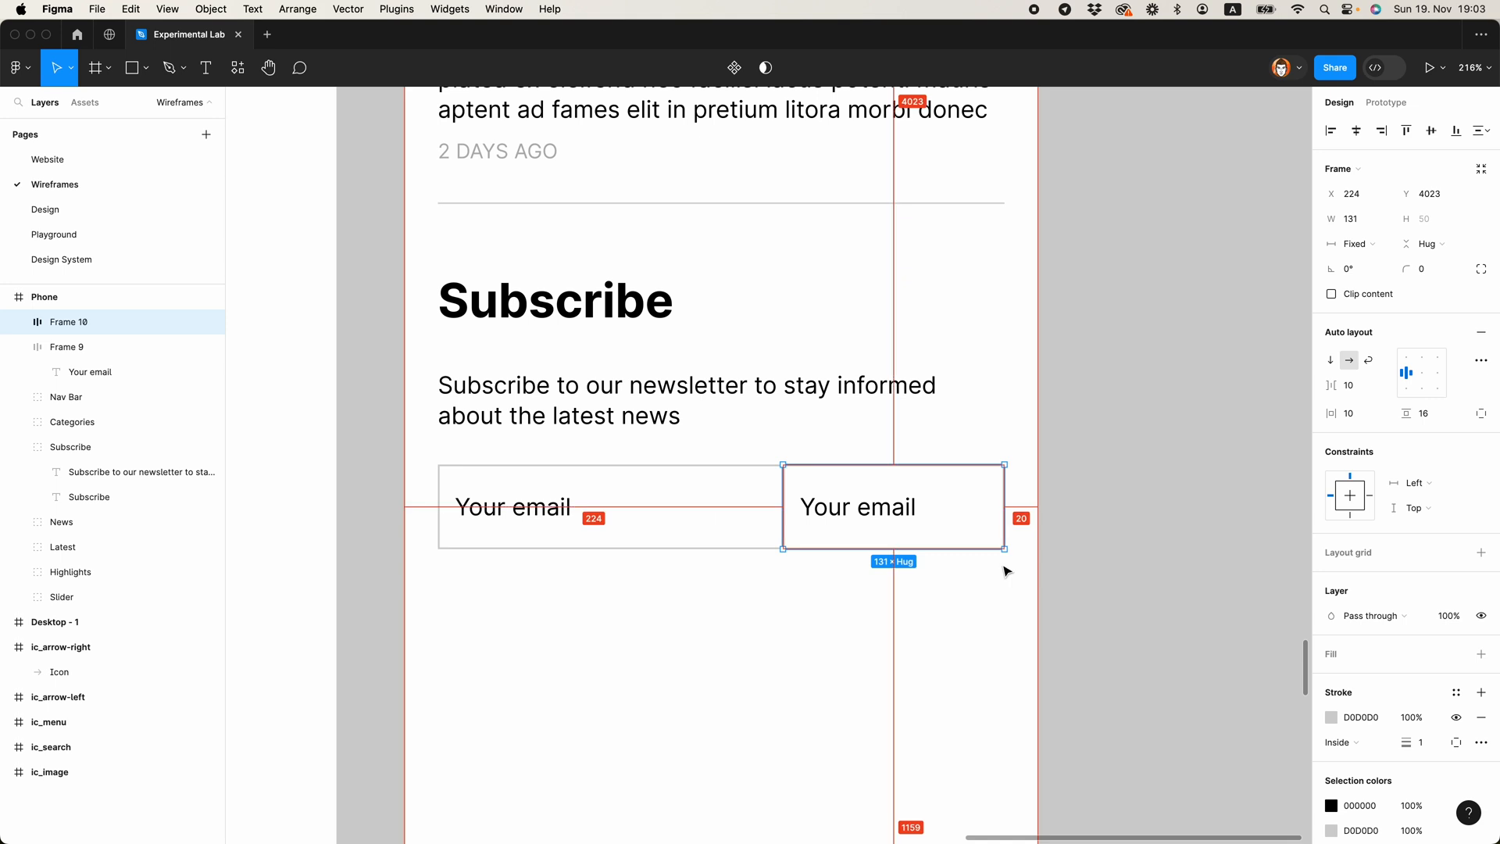
click(1418, 373)
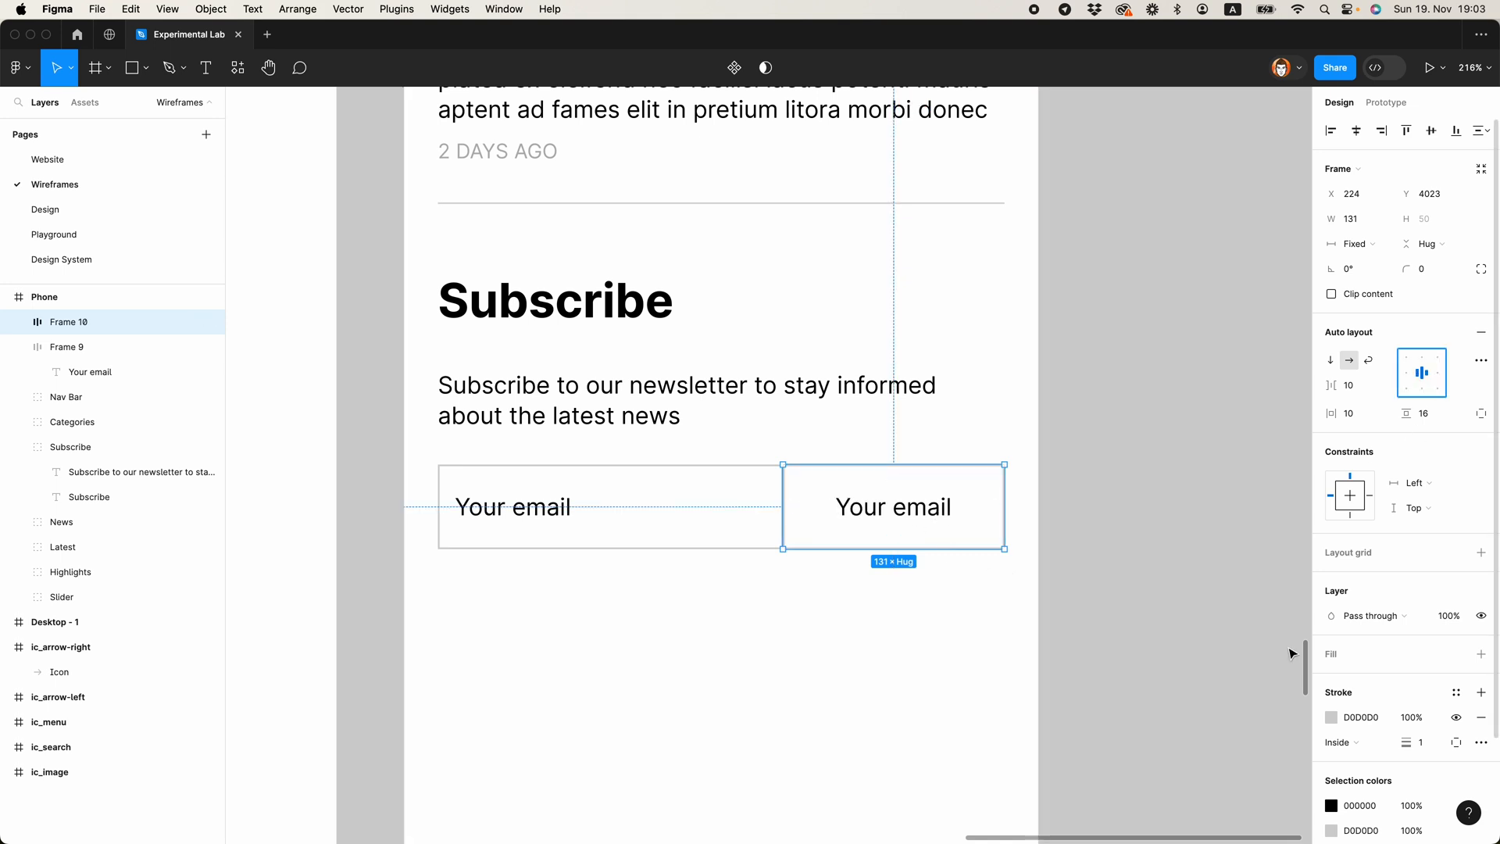
click(925, 521)
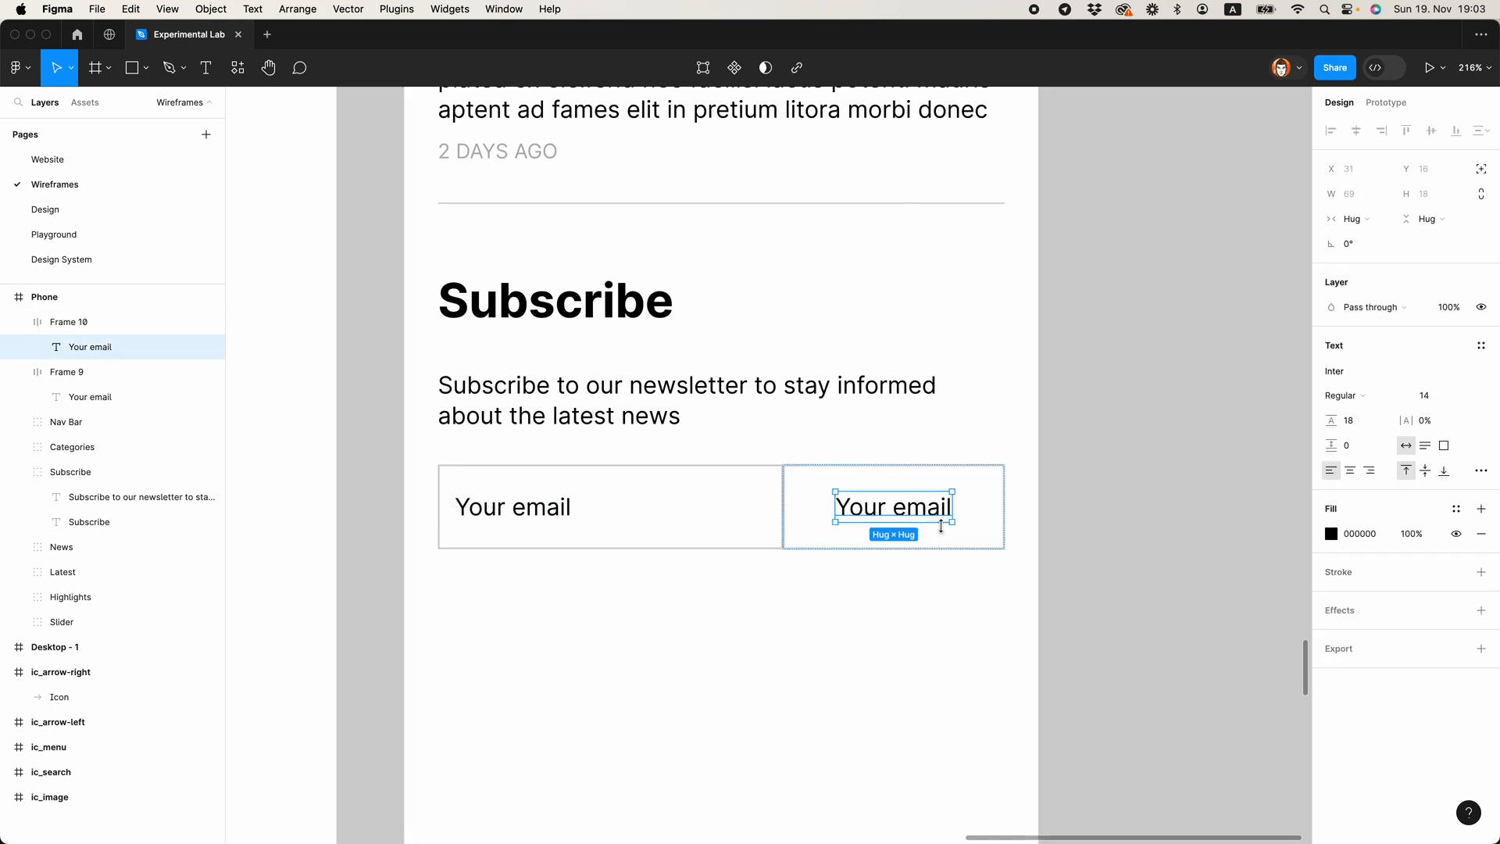
Step: Add a D0D0D0 fill to the narrow box beside the email field and set its text colour to white
click(991, 549)
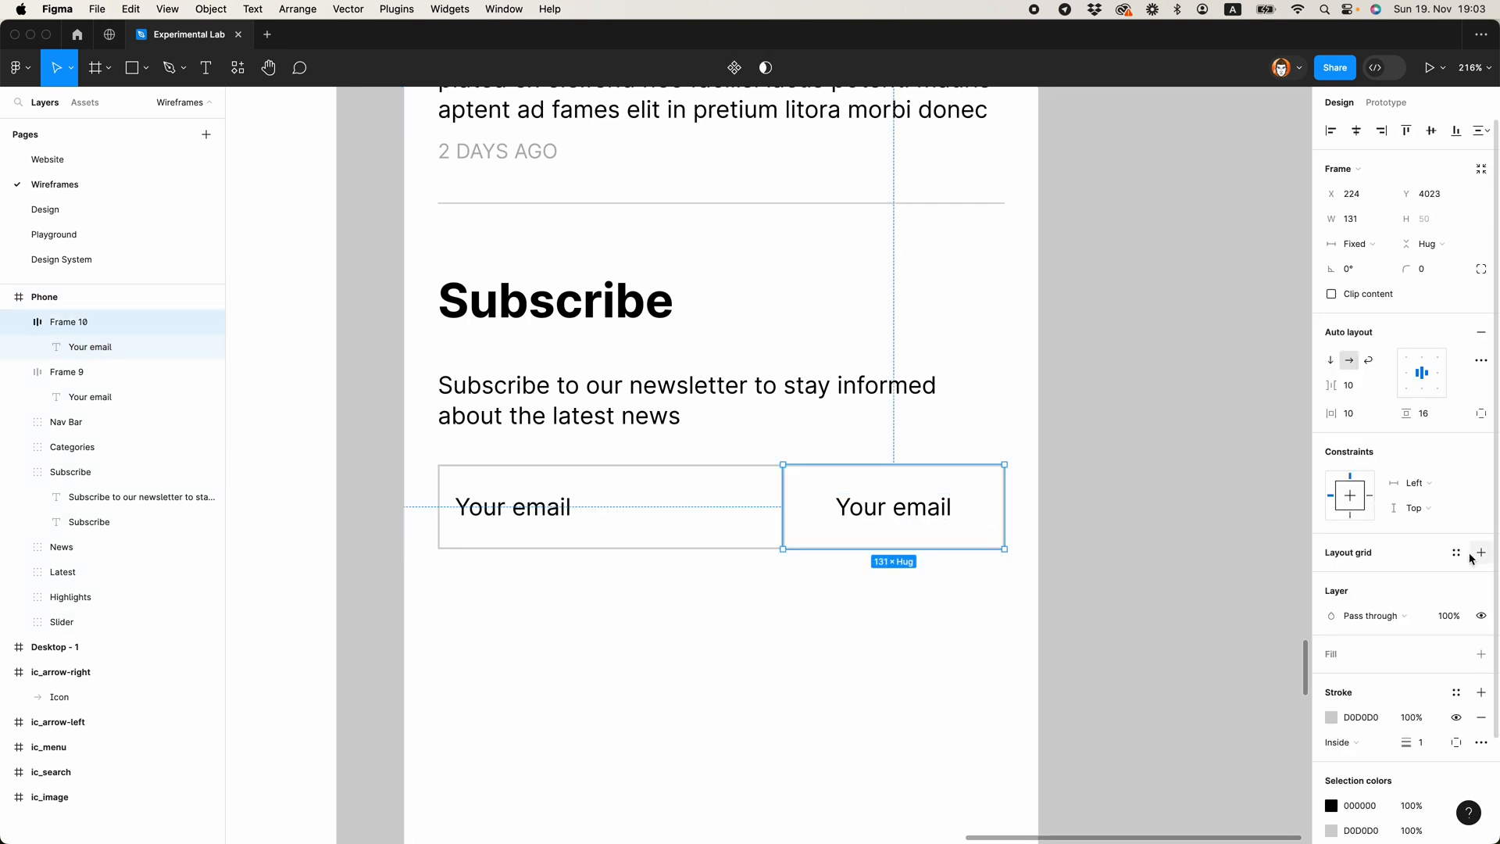
click(1481, 654)
click(1332, 683)
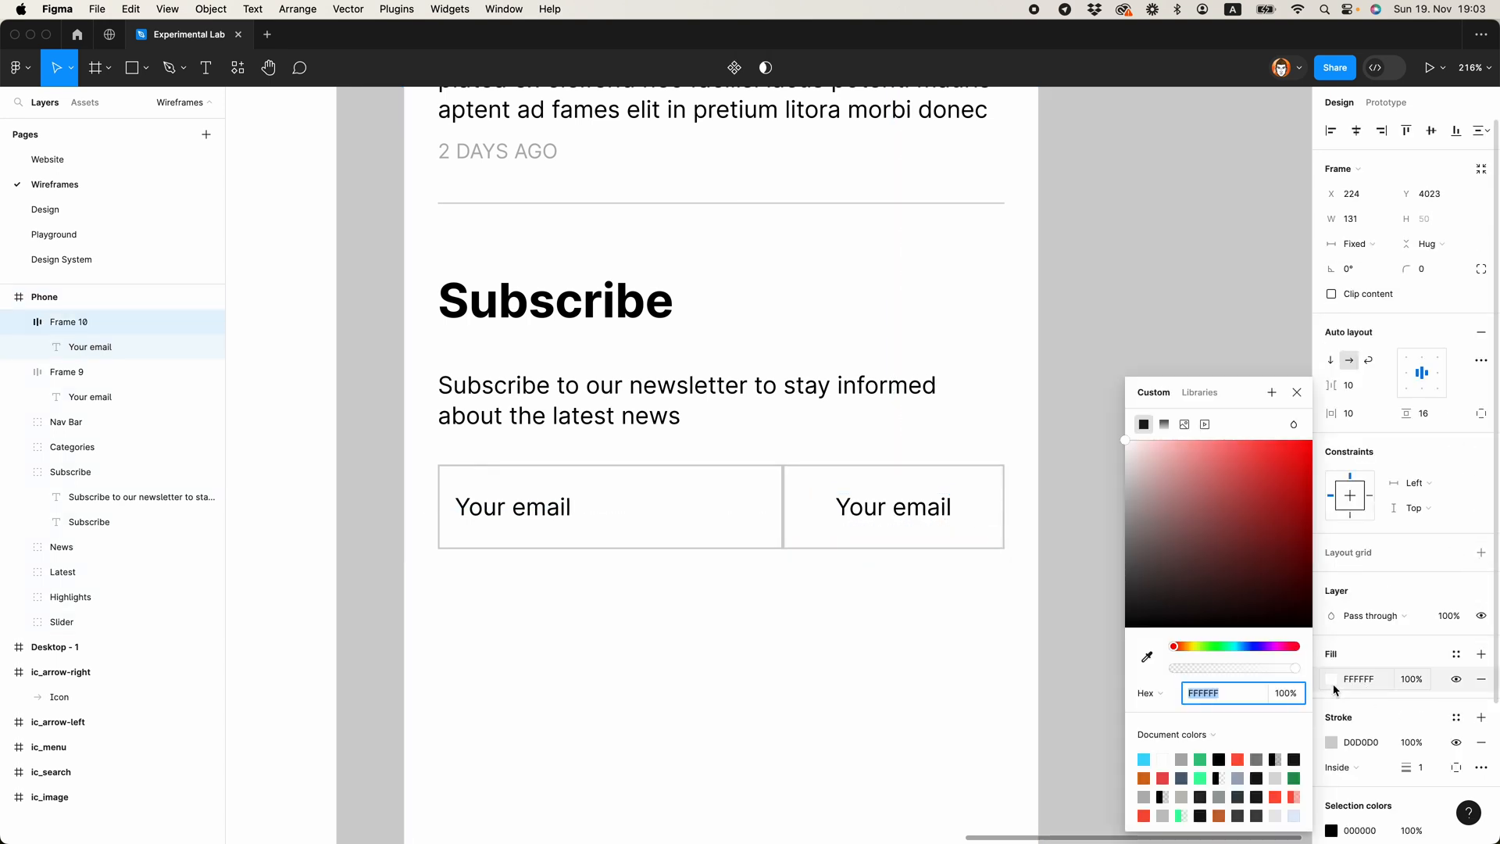
click(1351, 536)
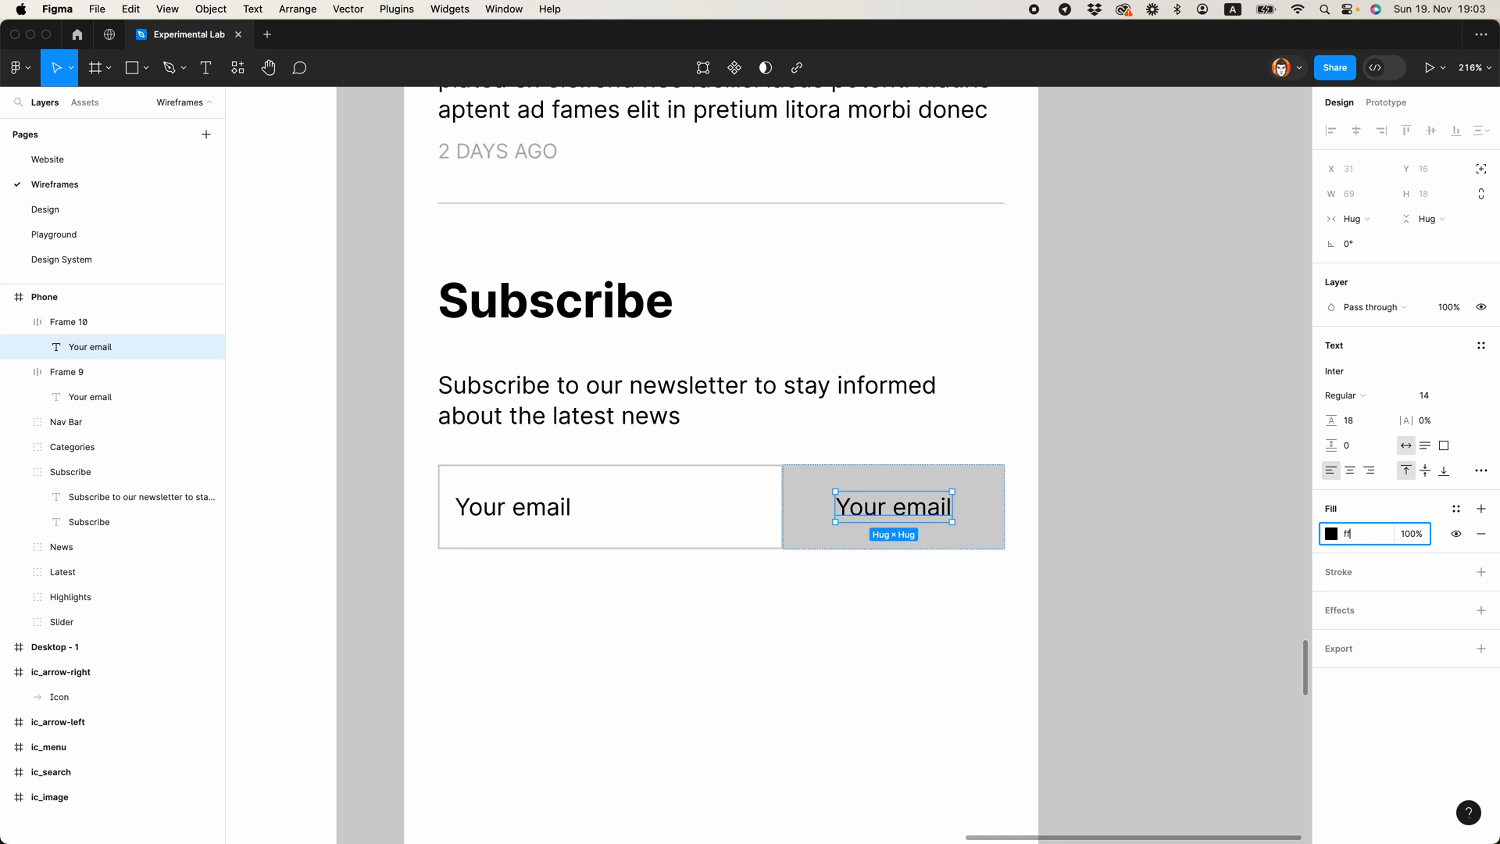
key(Return)
Step: Change the text in the grey box to "Subscribe"
double_click(920, 510)
text(Subscribe)
key(Escape)
Step: Group the email field with the Subscribe button and rename the group "input"
scroll(1008, 602, down, 5)
drag(737, 610, 1003, 505)
key(super+g)
click(68, 325)
double_click(69, 327)
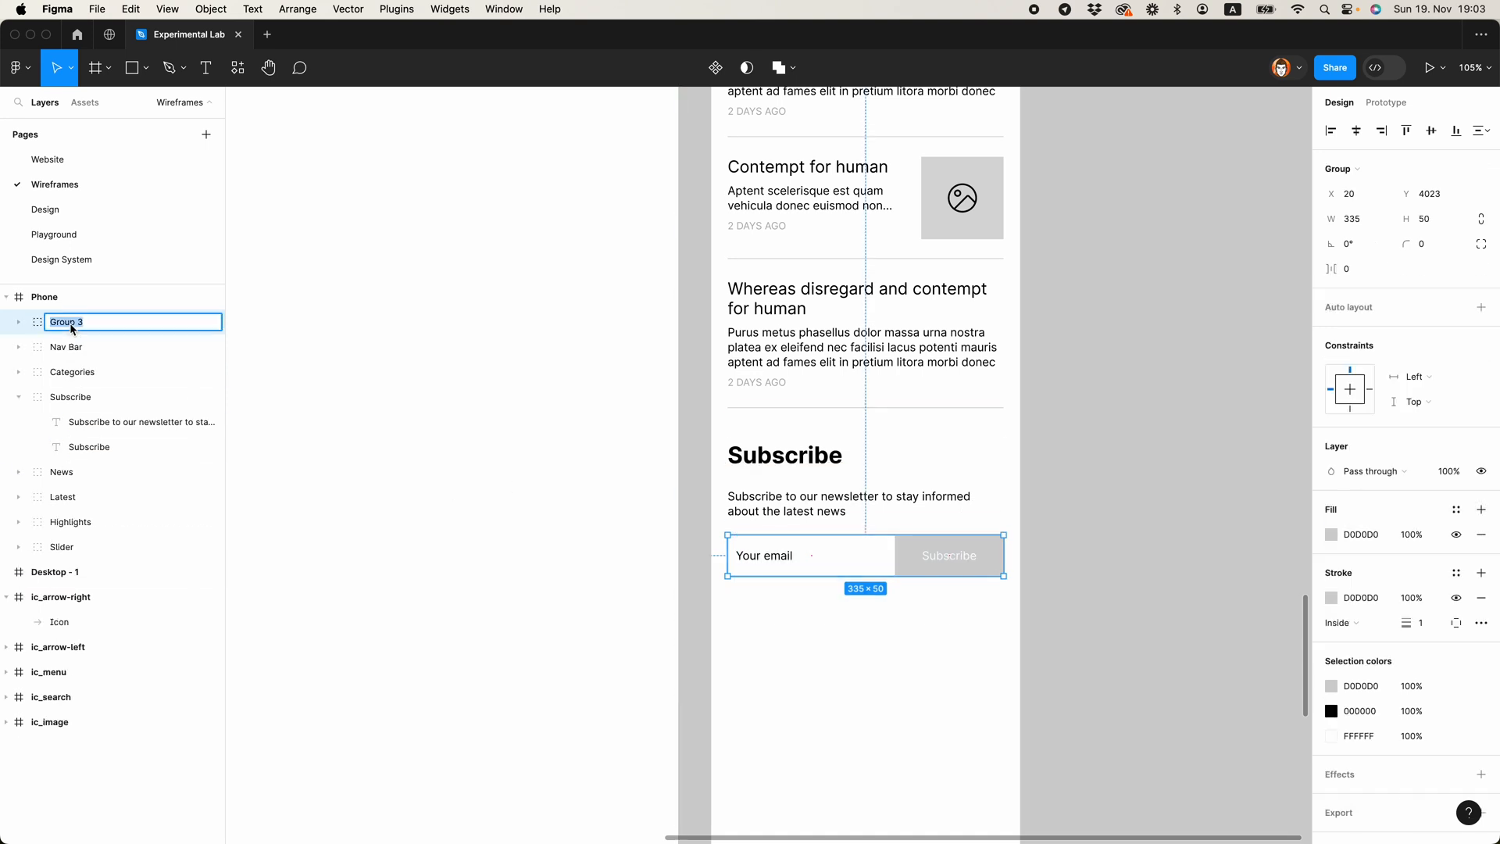
text(input)
key(Return)
Step: Move the "input" group inside the Subscribe section's group
drag(736, 635, 936, 419)
click(134, 326)
drag(92, 328, 21, 375)
click(19, 372)
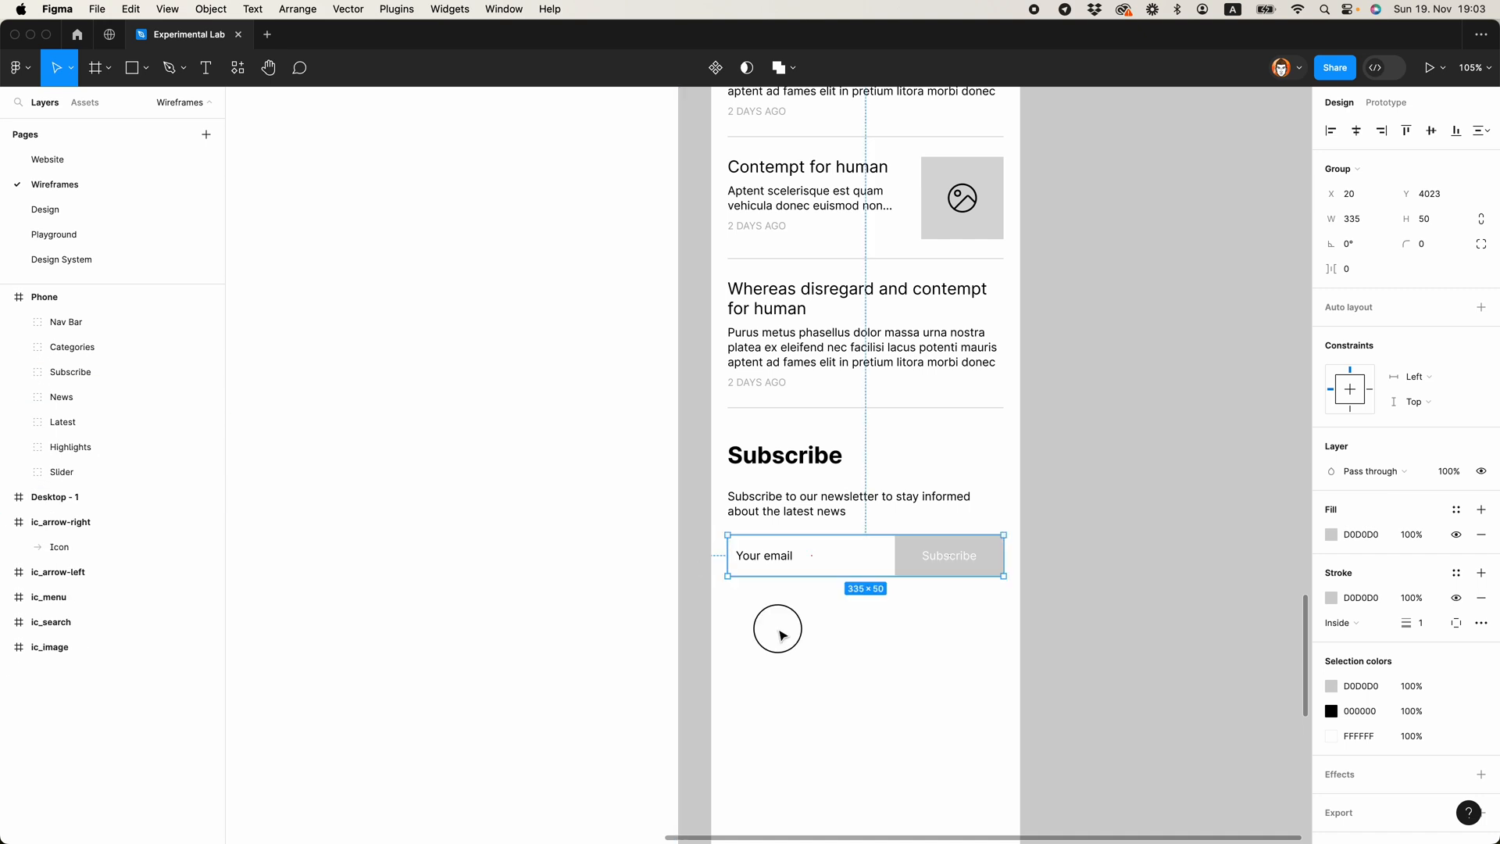
click(828, 515)
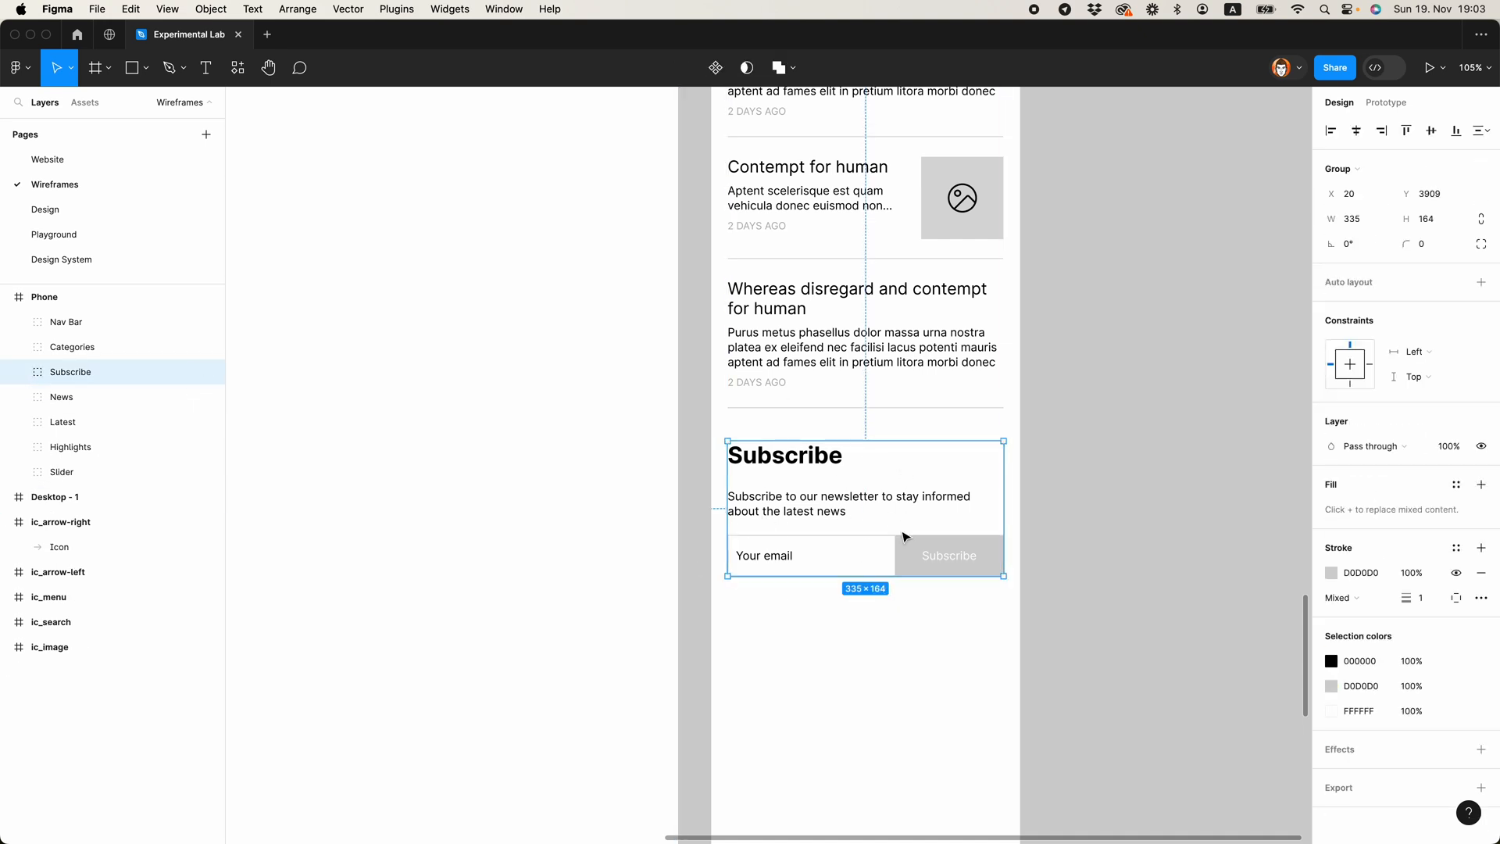
Step: Draw a full-width grey footer rectangle, about 375 by 280, below the Subscribe section
scroll(905, 537, down, 5)
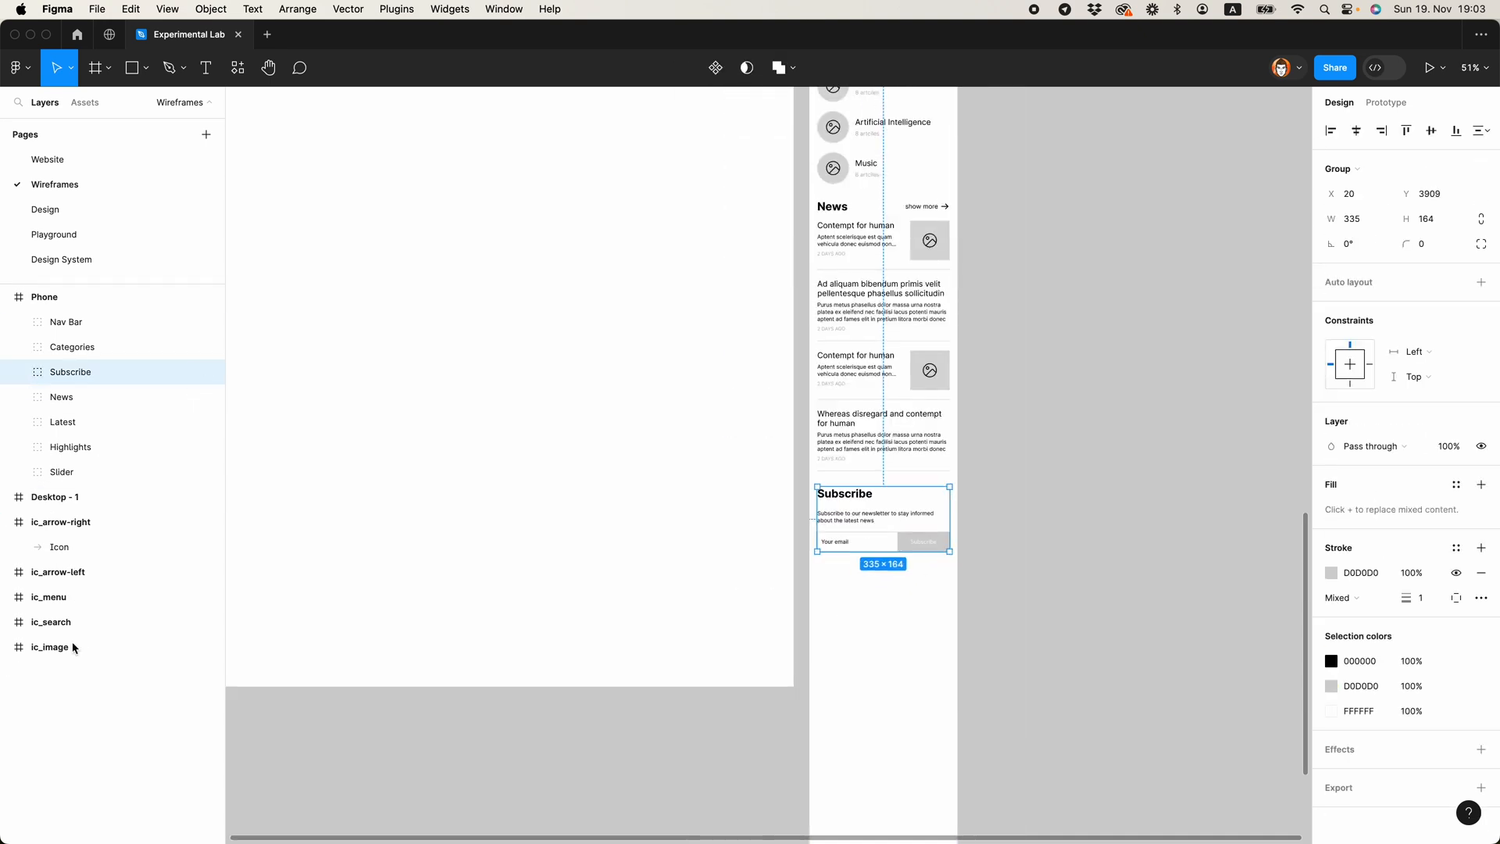
click(930, 619)
scroll(929, 621, up, 5)
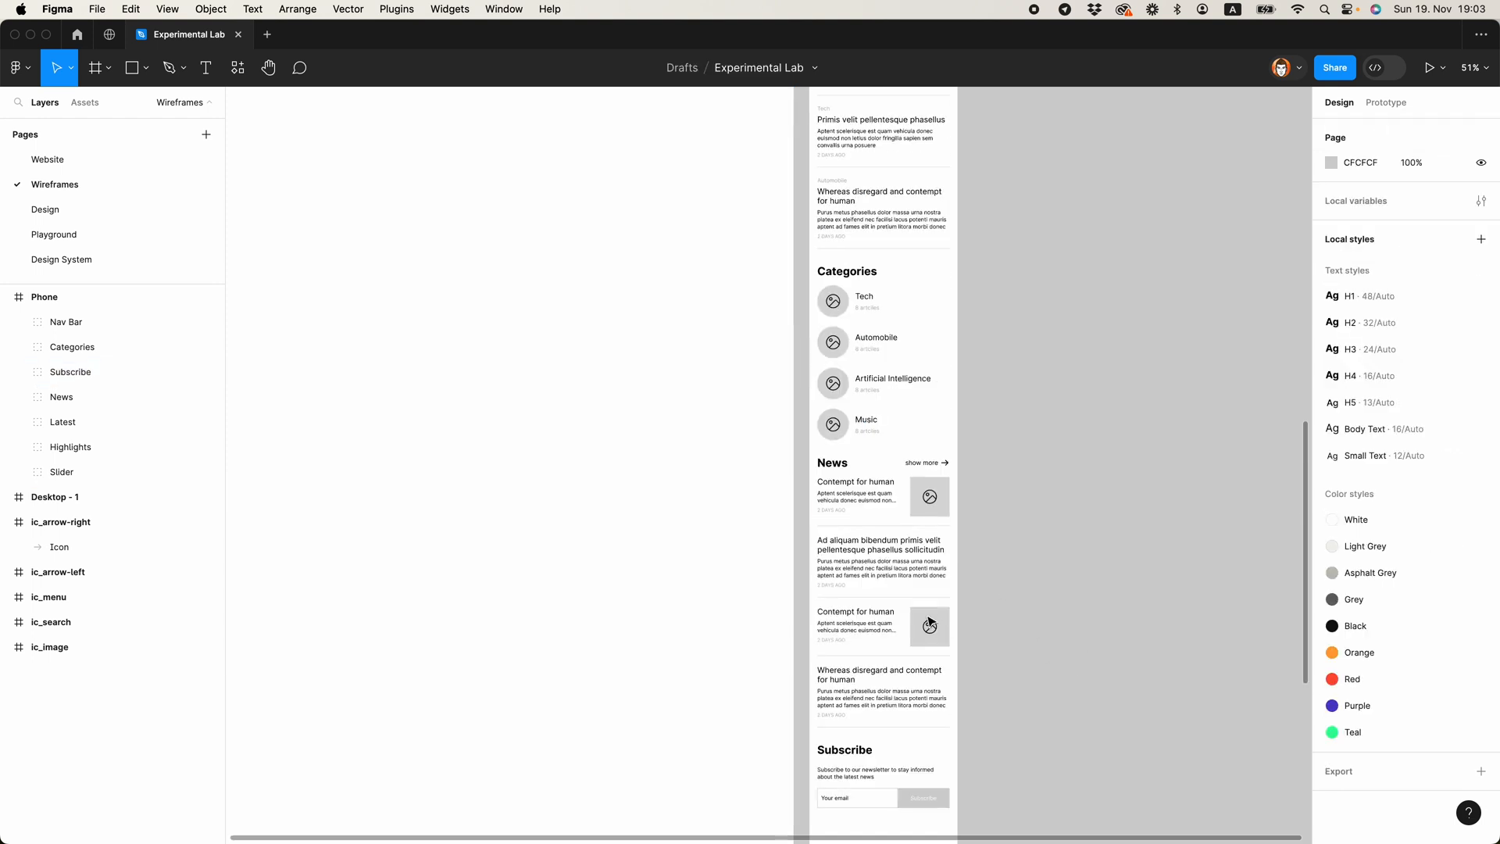
scroll(930, 622, down, 6)
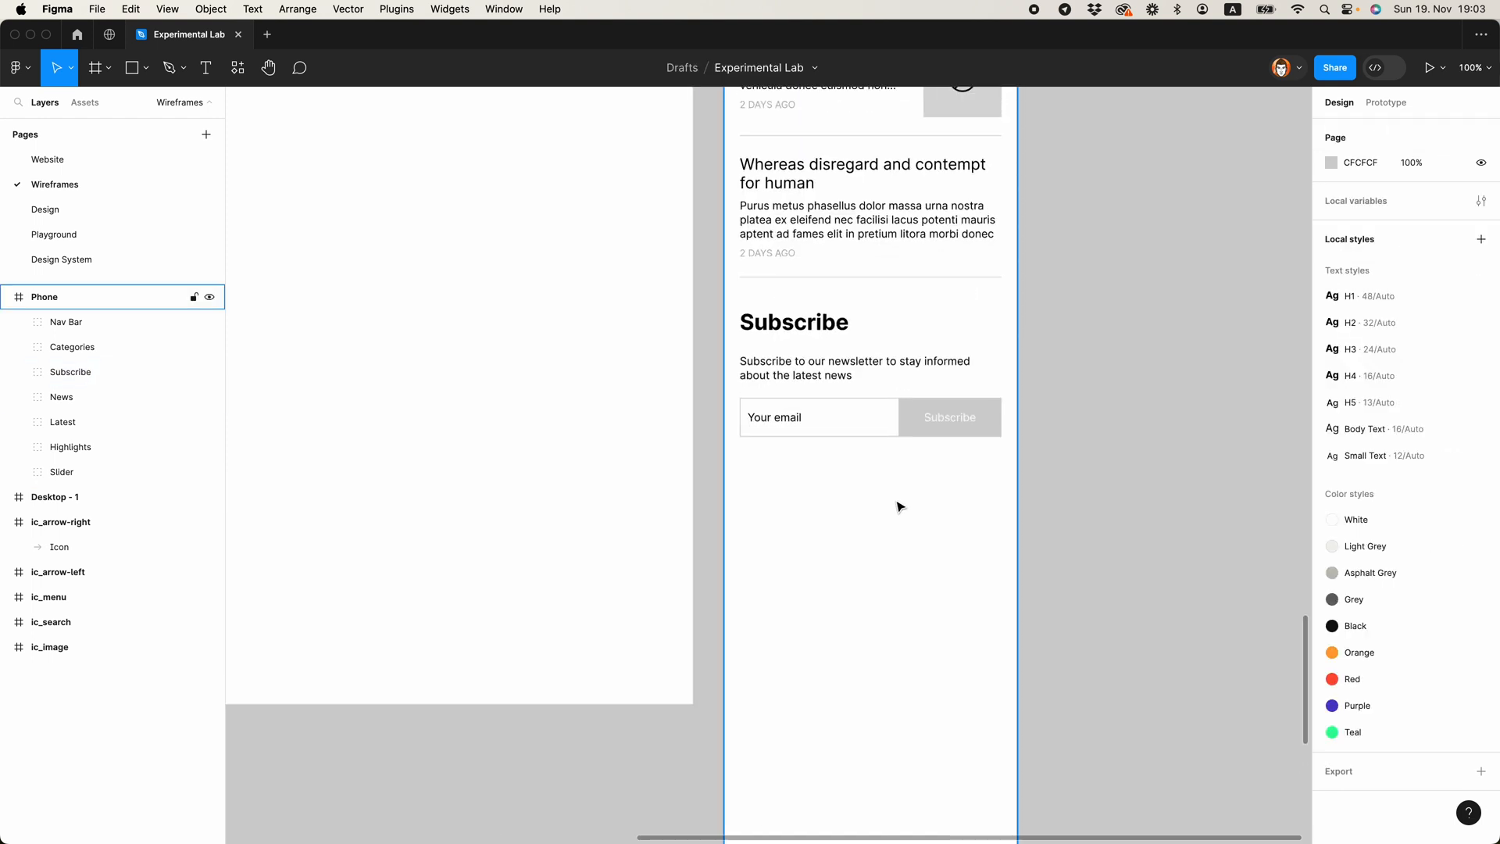
scroll(899, 502, down, 5)
key(r)
drag(805, 492, 964, 607)
key(Escape)
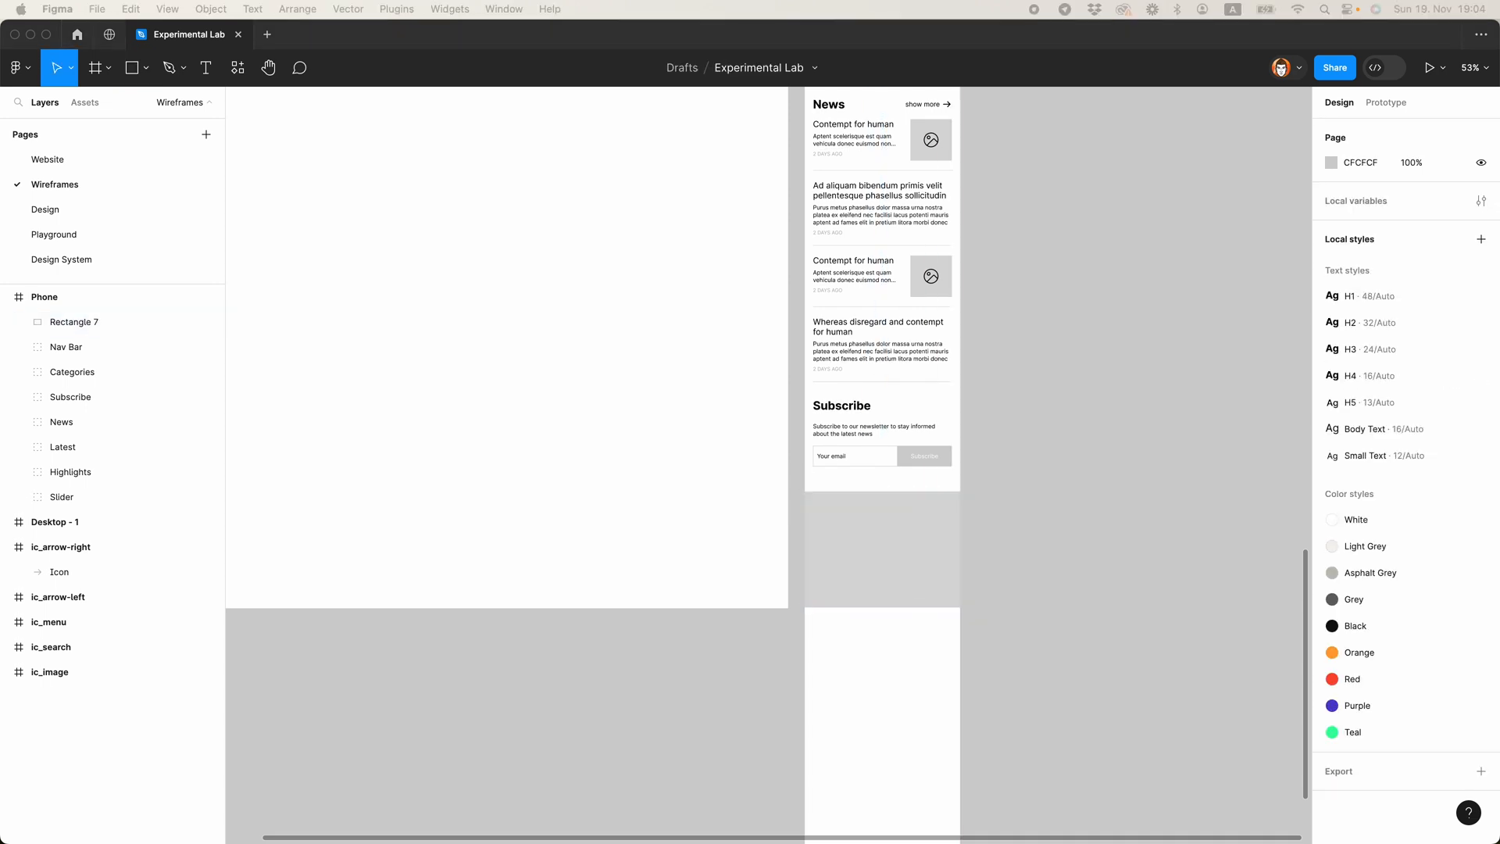
Step: Add a text layer reading "Copyright © 2023" plus the author's name and position it near the footer's lower edge at X 20, Y 4371
click(940, 587)
scroll(900, 523, up, 5)
click(823, 532)
key(t)
click(731, 517)
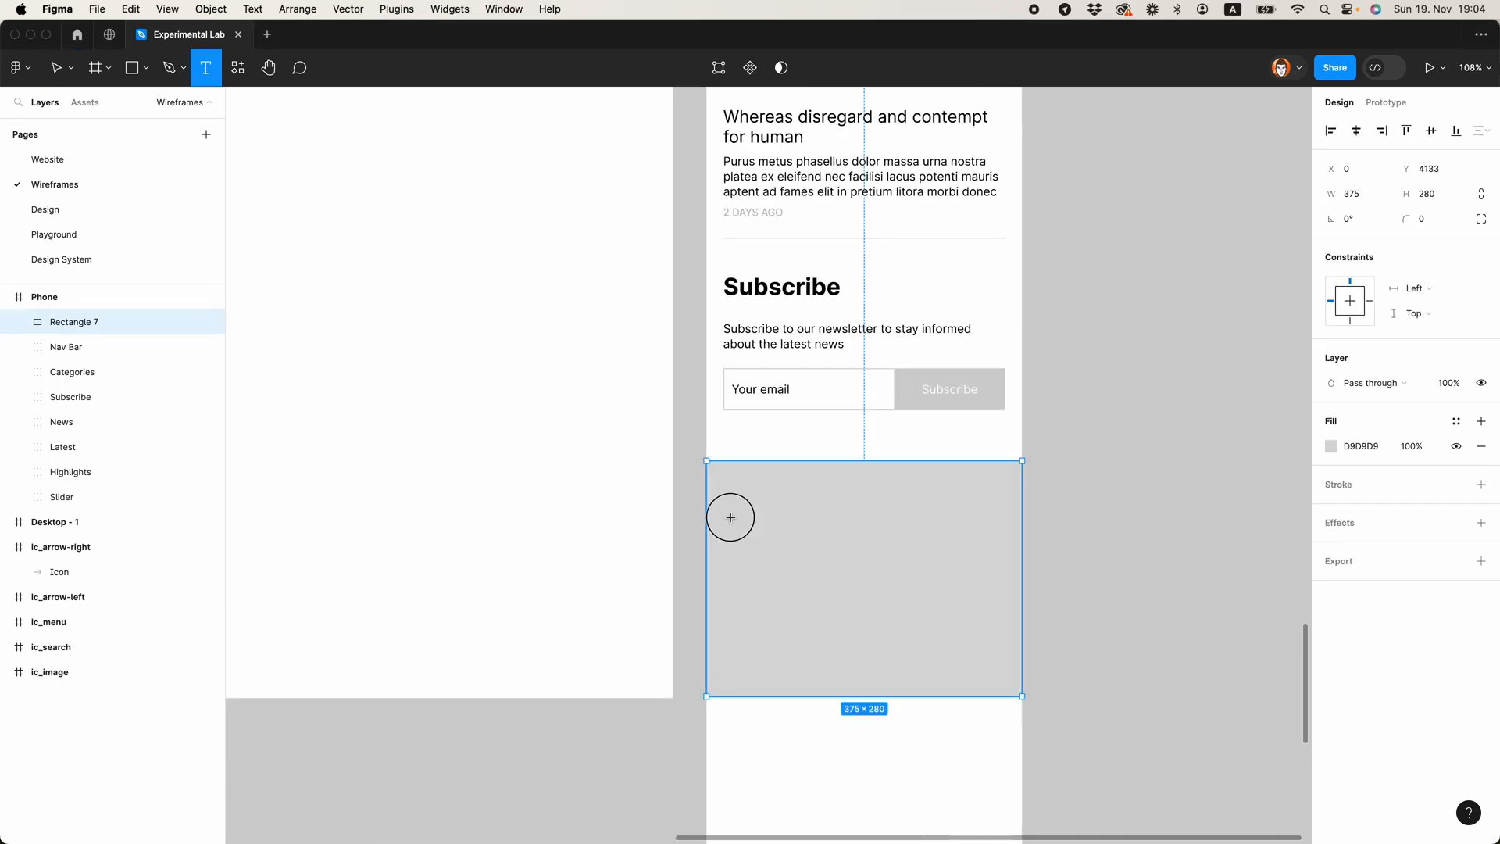
text(Copyright © 2023 Alexey Tretina)
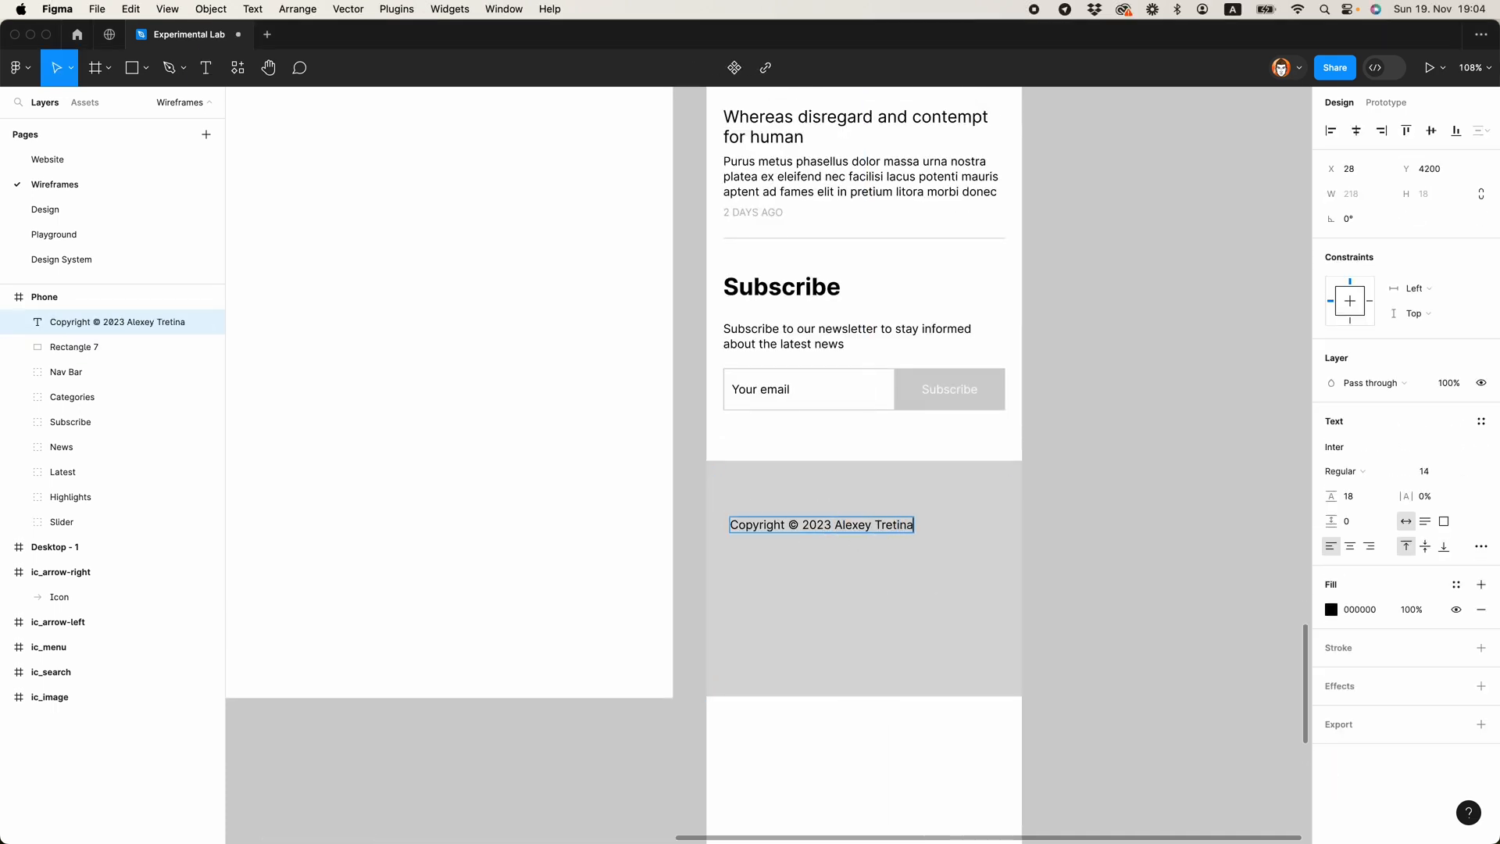
click(974, 586)
drag(778, 525, 783, 672)
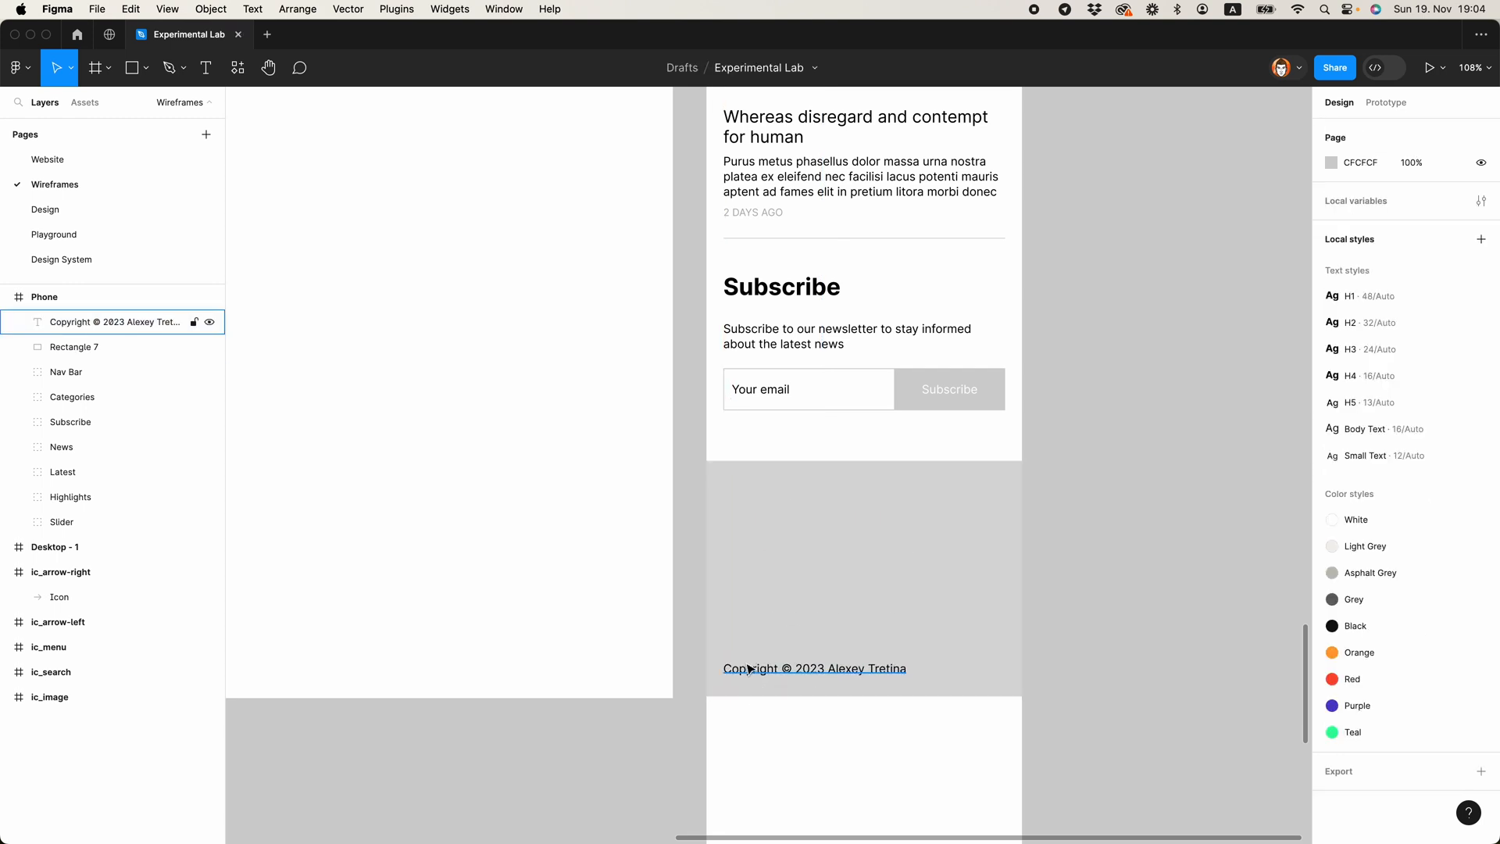
click(751, 670)
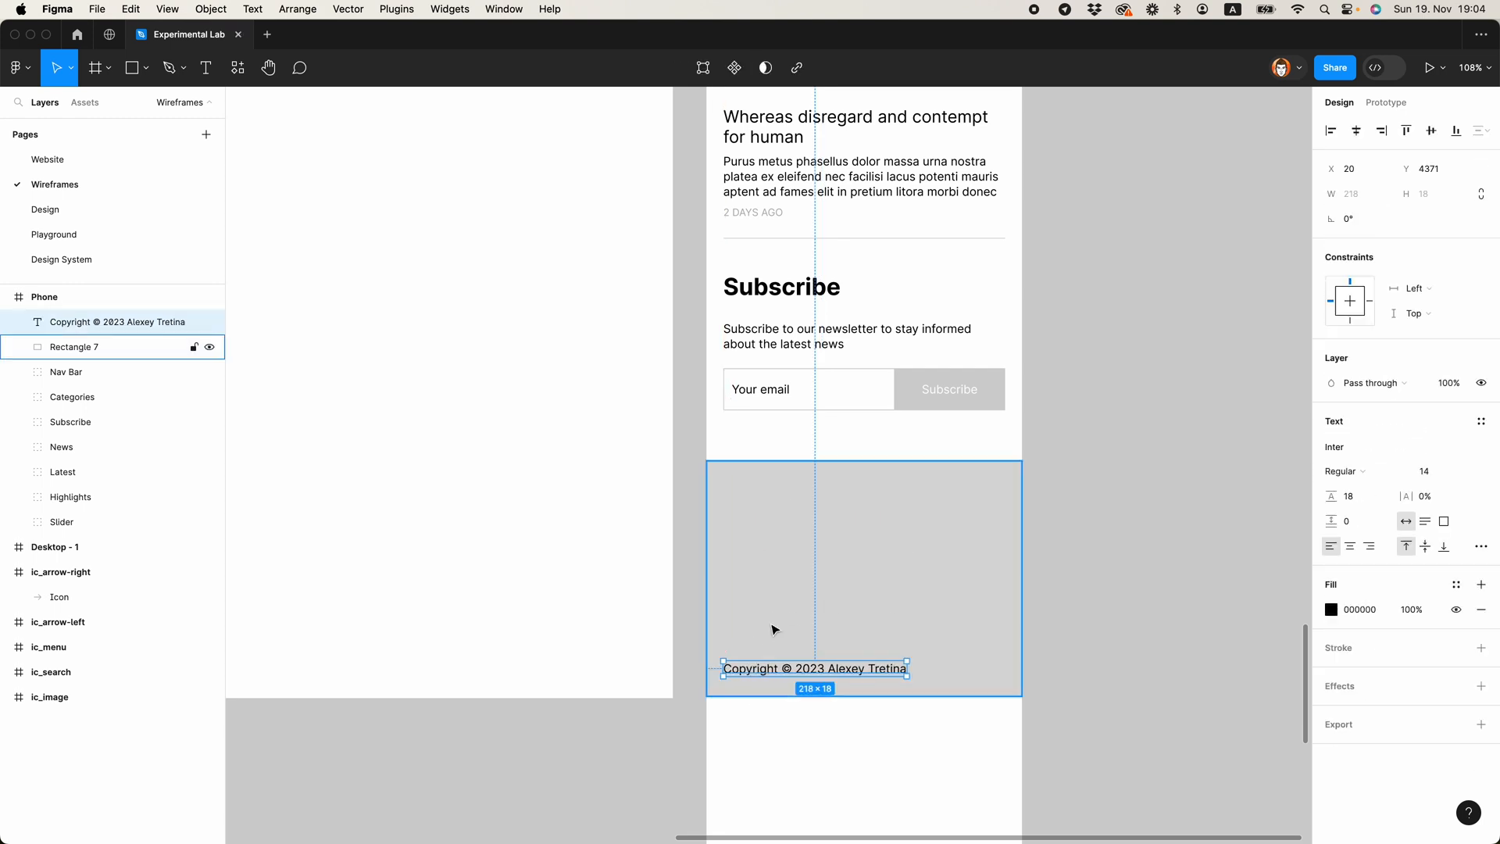
Step: Draw a white 48 by 48 circle above the copyright line and place a copy 20 to its right
key(o)
mouse_move(725, 615)
mouse_down()
mouse_move(750, 622)
mouse_move(762, 651)
mouse_move(765, 637)
mouse_up()
key(Return)
key(i)
click(968, 439)
click(966, 442)
click(723, 677)
click(735, 669)
drag(745, 642, 806, 639)
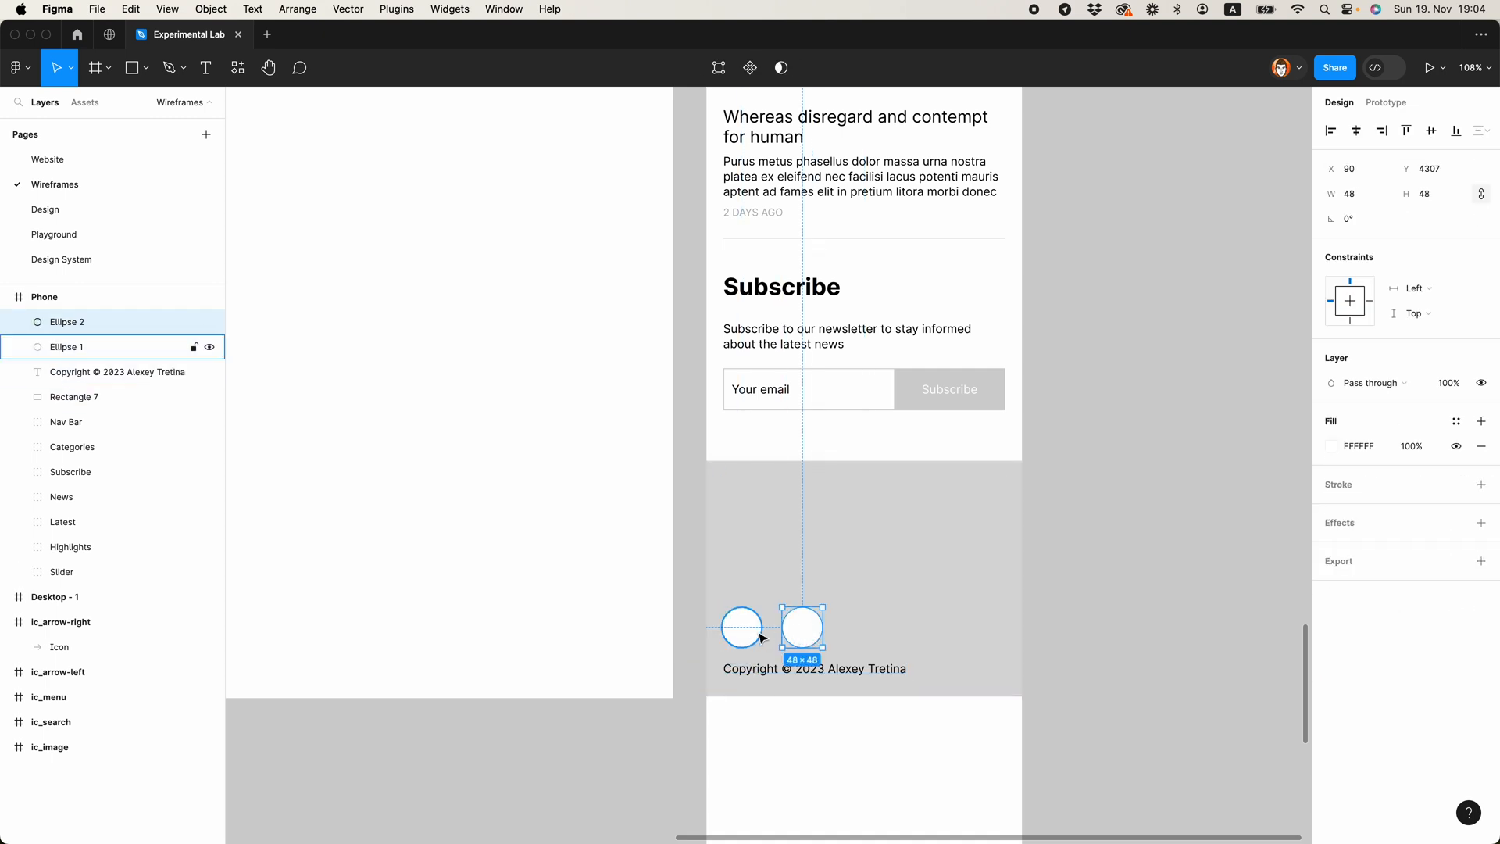
key(Left)
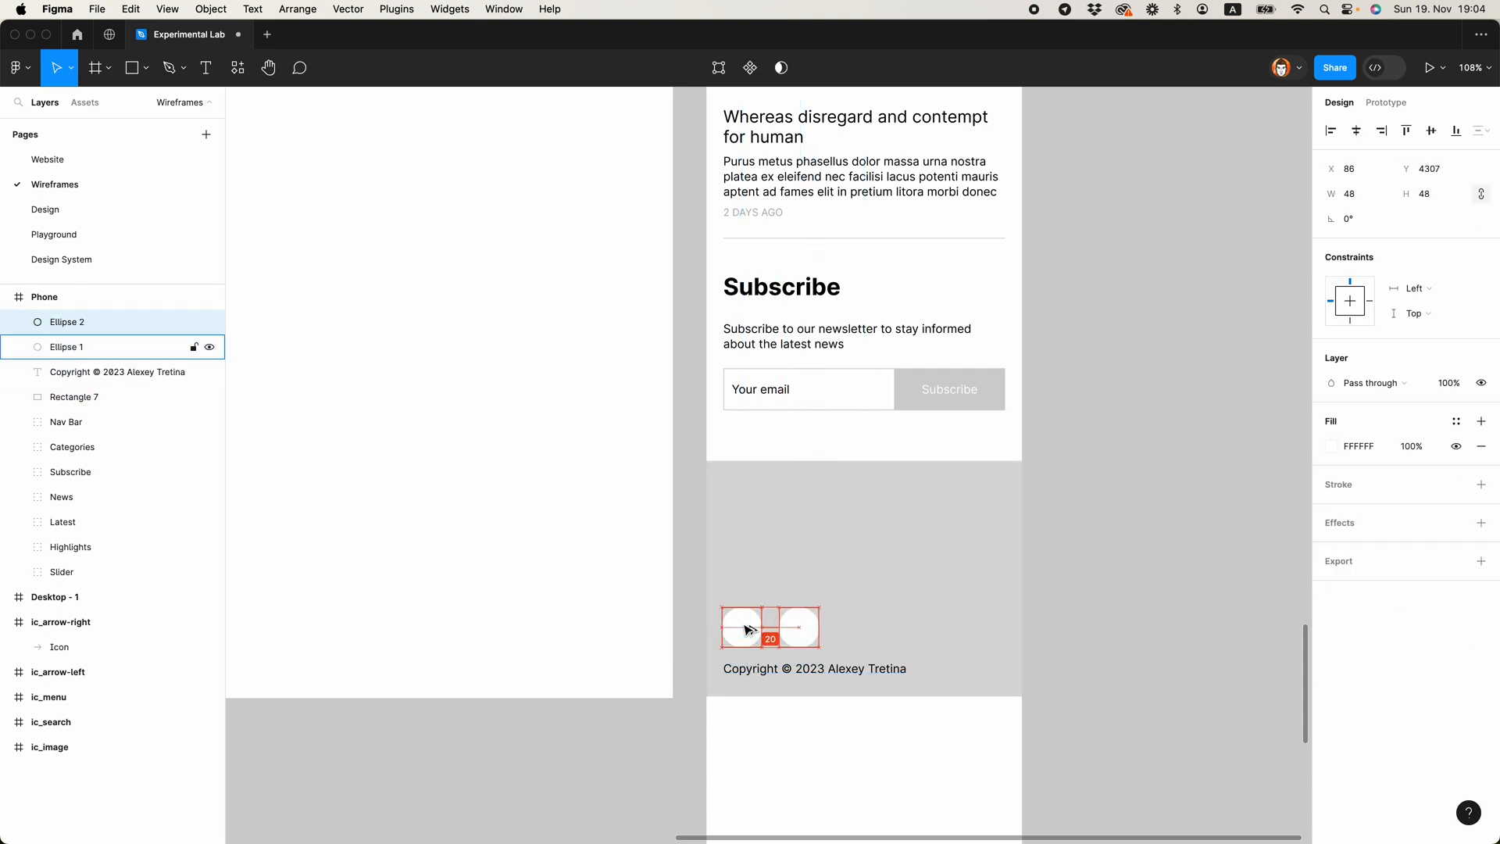
Step: Wrap the two circles in an auto layout frame and duplicate the second one to make a row of five
shift+click(747, 630)
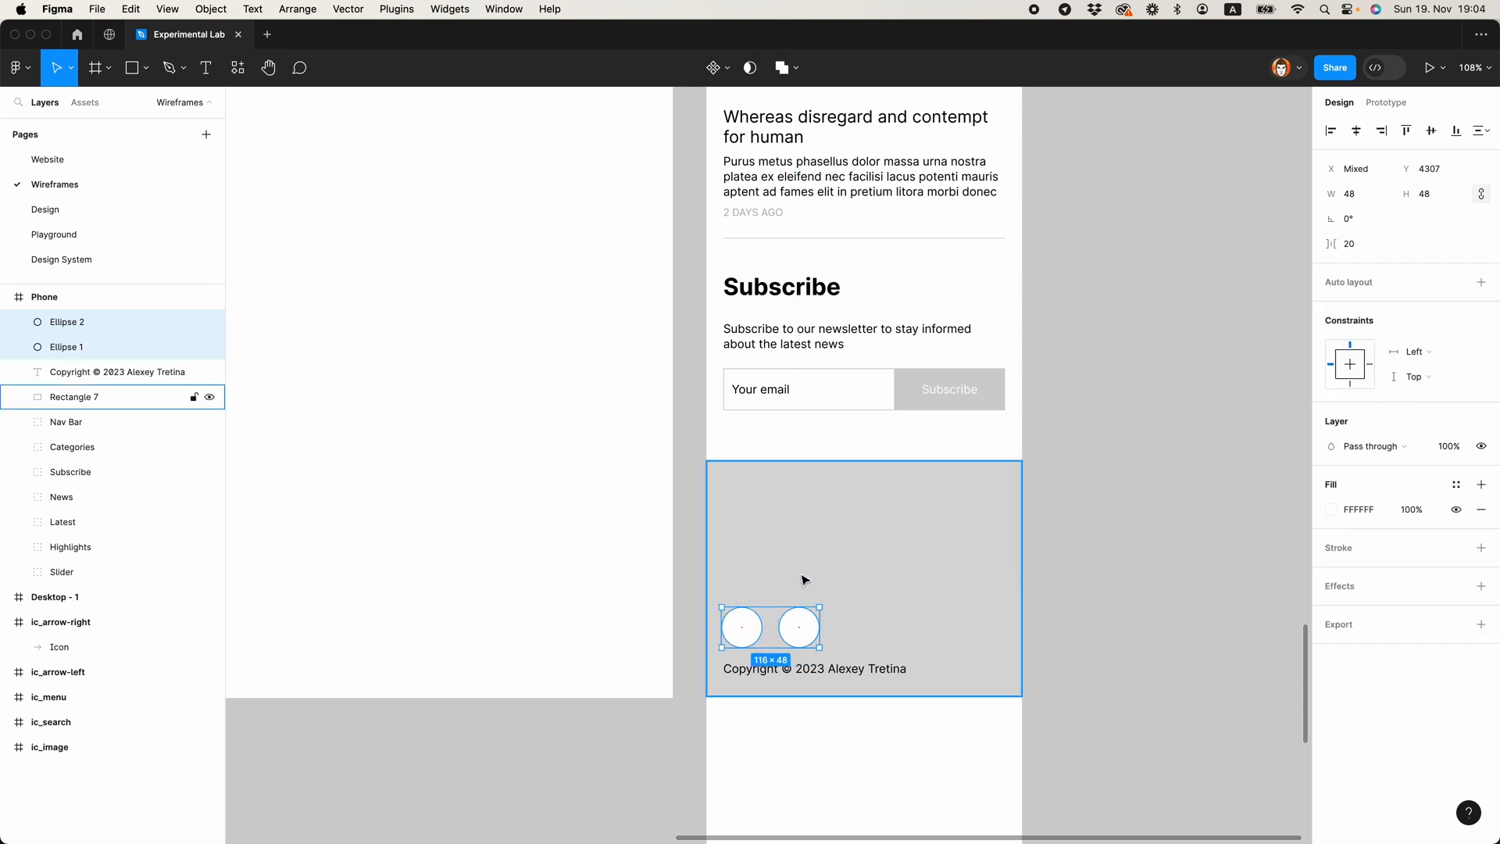
key(shift+a)
click(798, 627)
key(super+d)
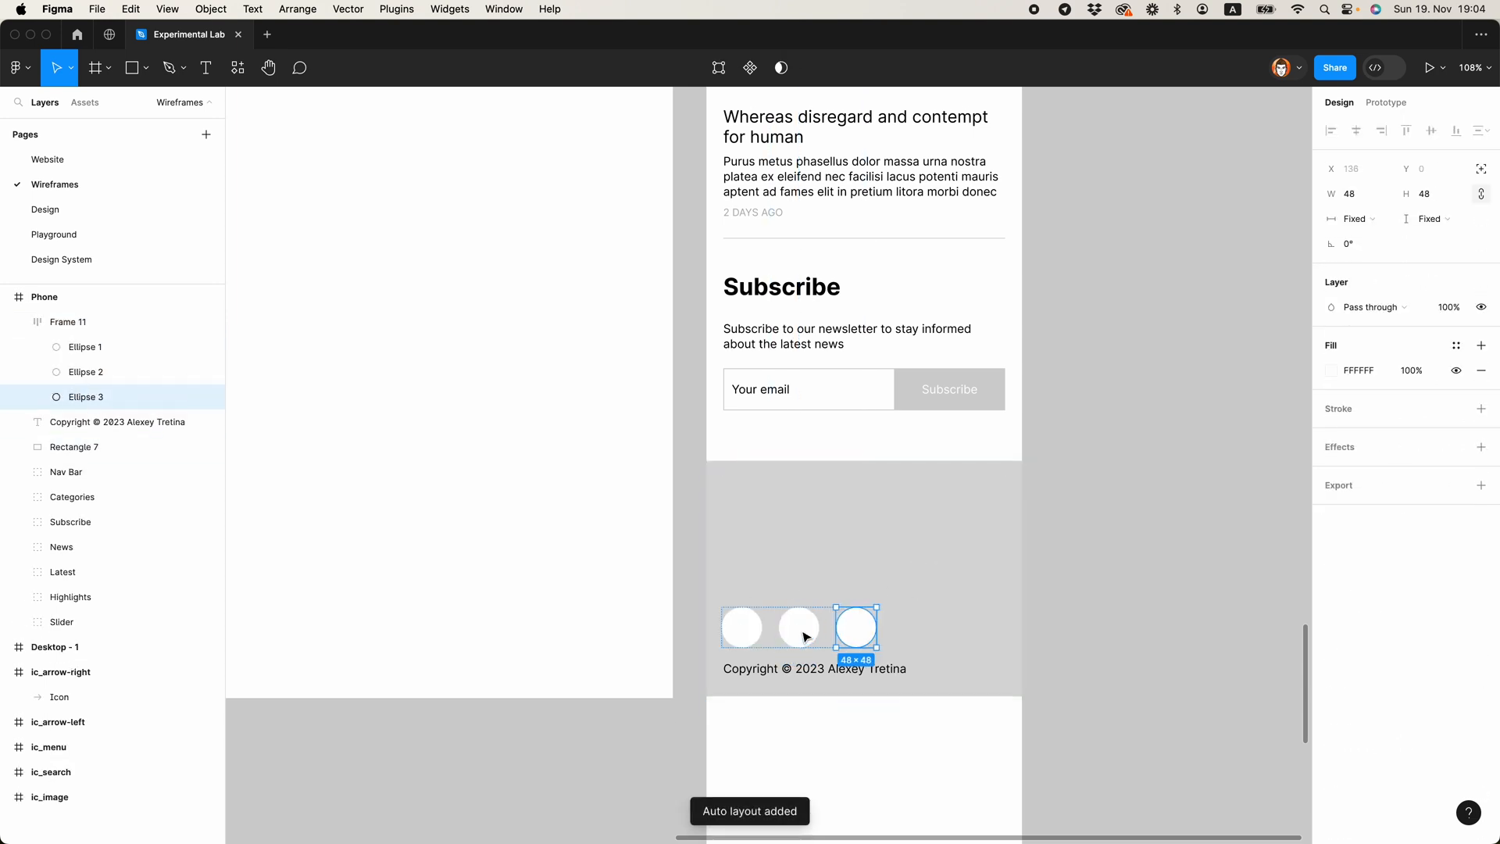
key(super+d)
key(super+d)
Step: Raise the row of circles slightly above the copyright line, to Y 4302
click(847, 670)
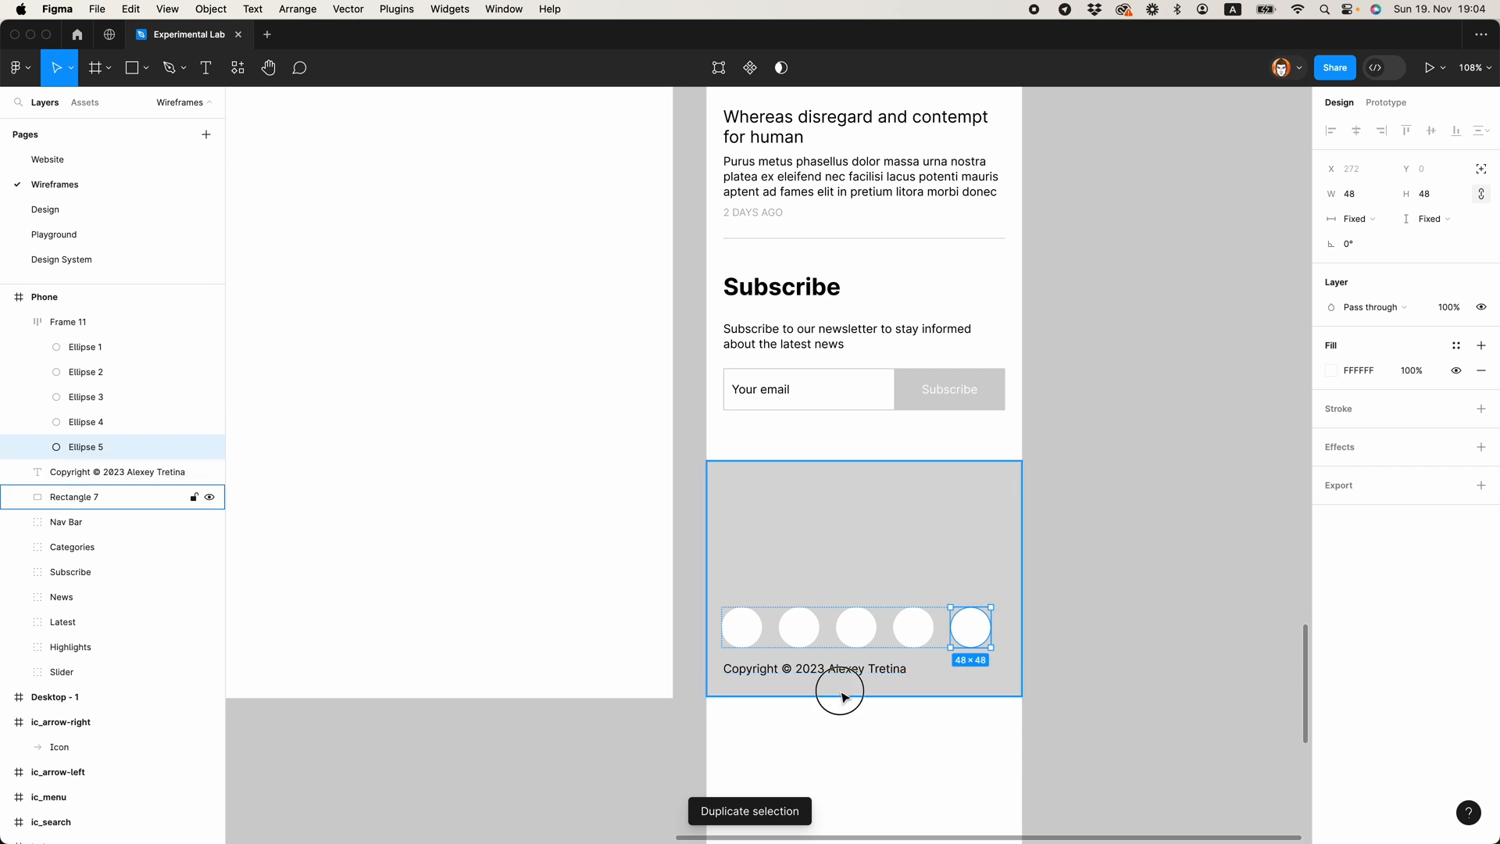
click(847, 637)
key(Up)
key(Up)
key(Up)
key(Up)
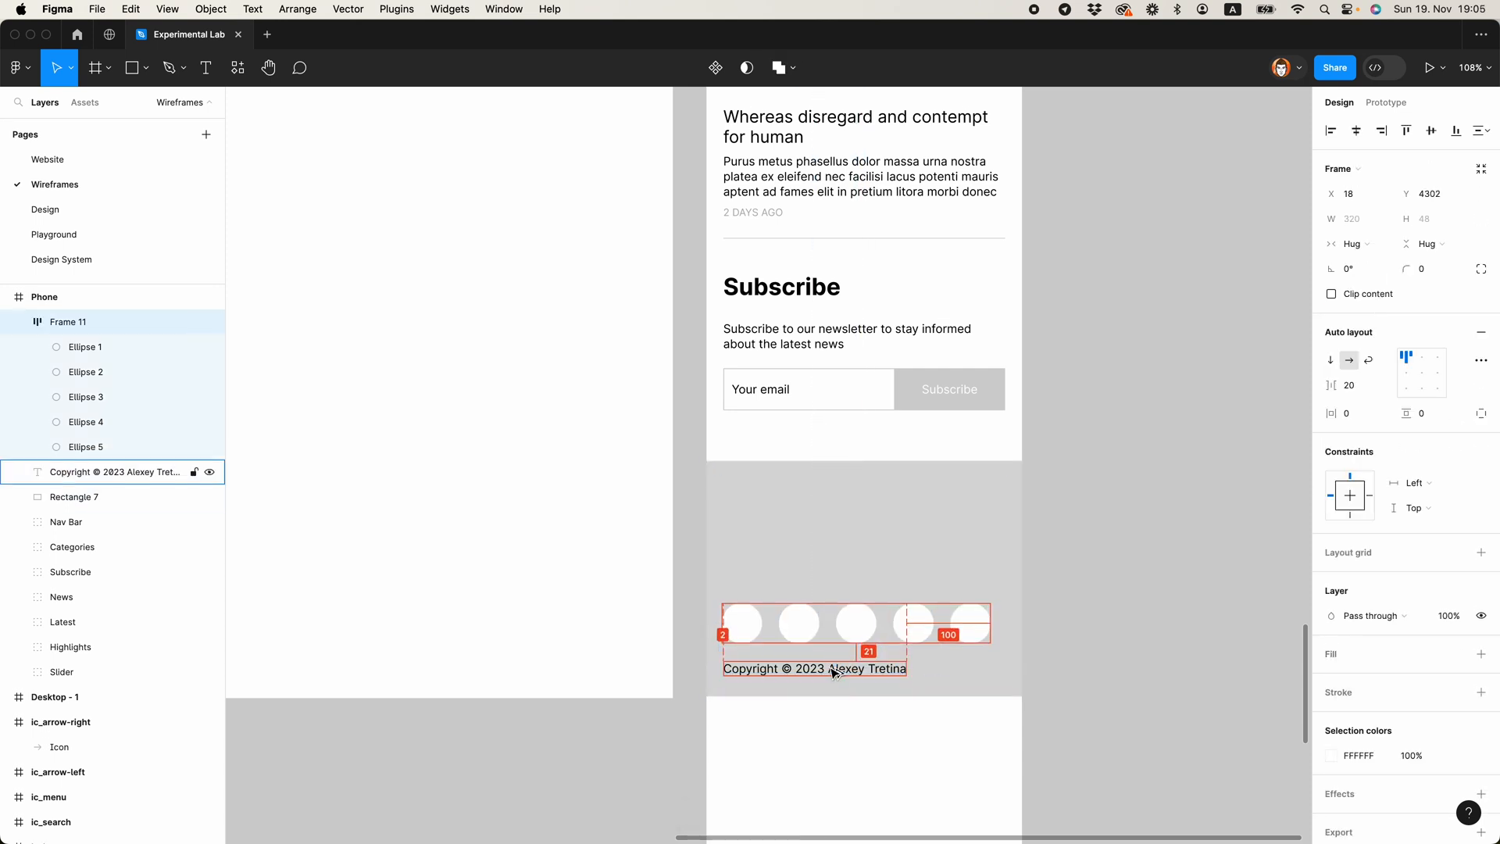
key(Escape)
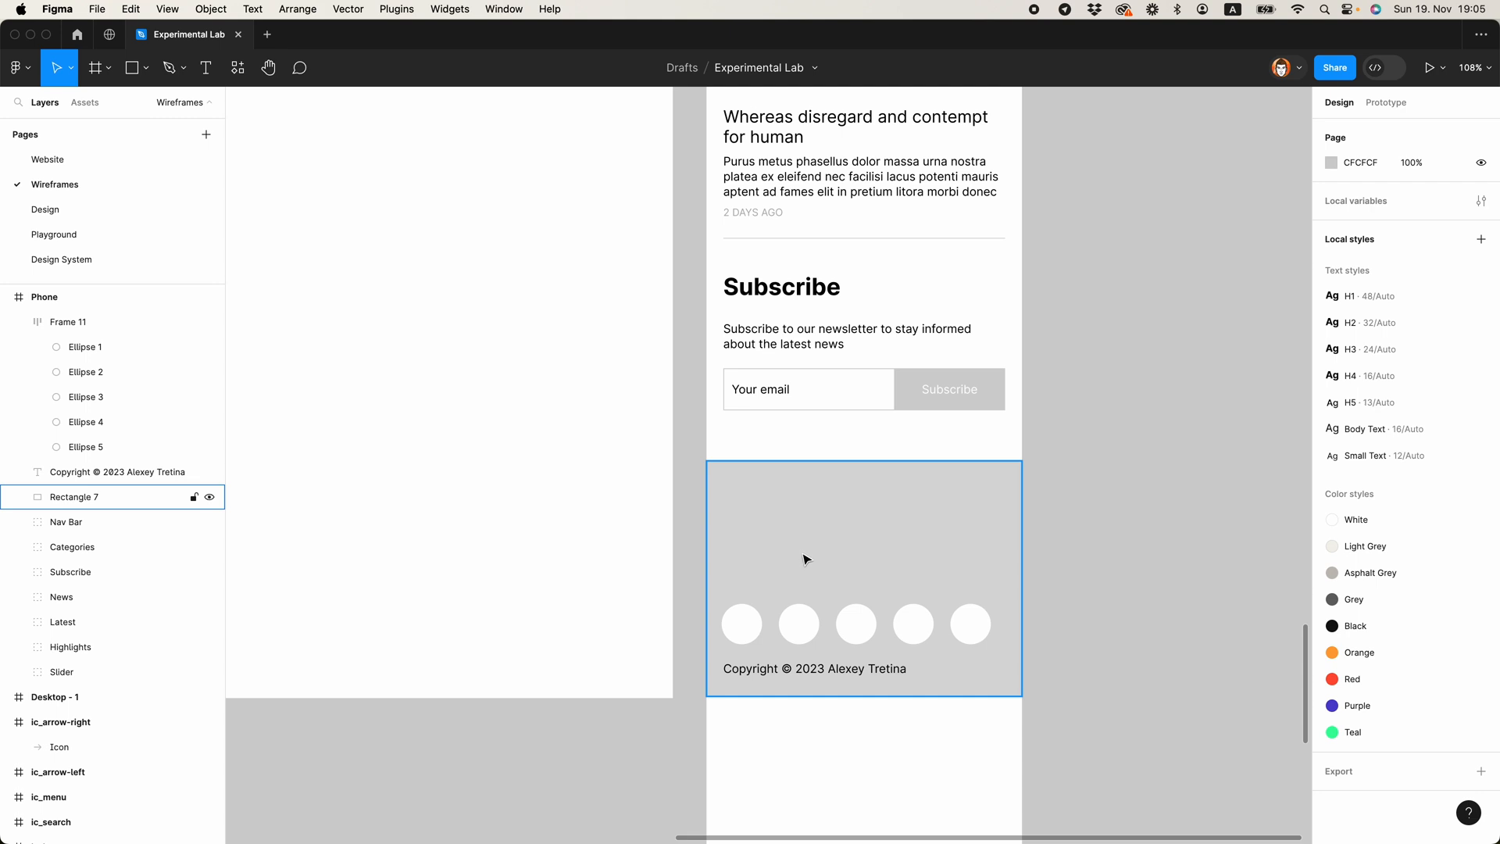
Step: Place a copy of the copyright line above the circles and replace its text with a sample phone number
drag(793, 668, 826, 580)
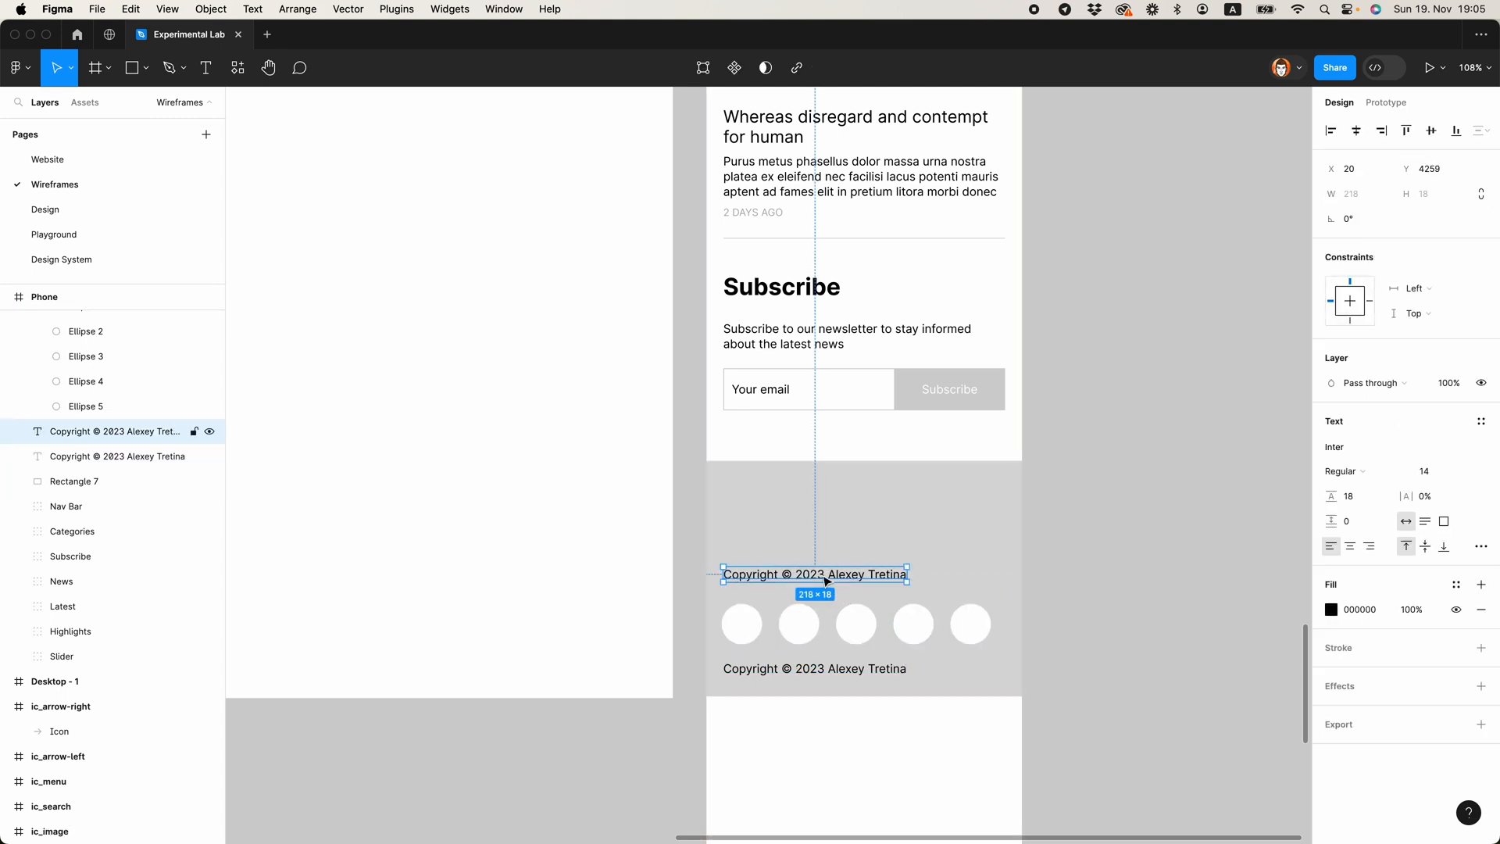
double_click(822, 575)
text(+ 12 345 67890)
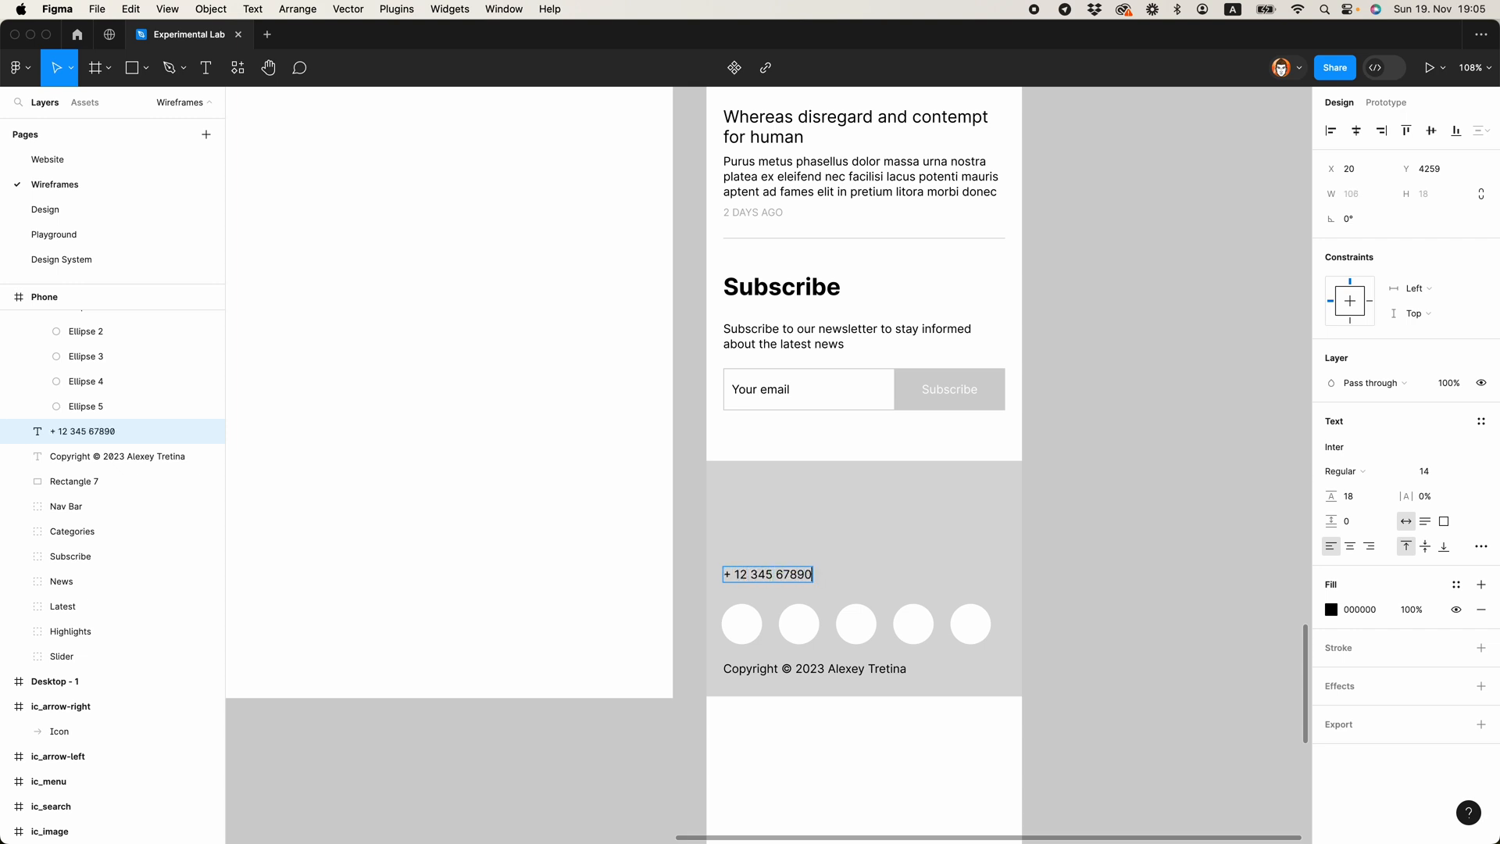
key(Escape)
Step: Copy the phone number line above itself, replace its text with a sample e-mail address and adjust the spacing
drag(767, 574, 762, 547)
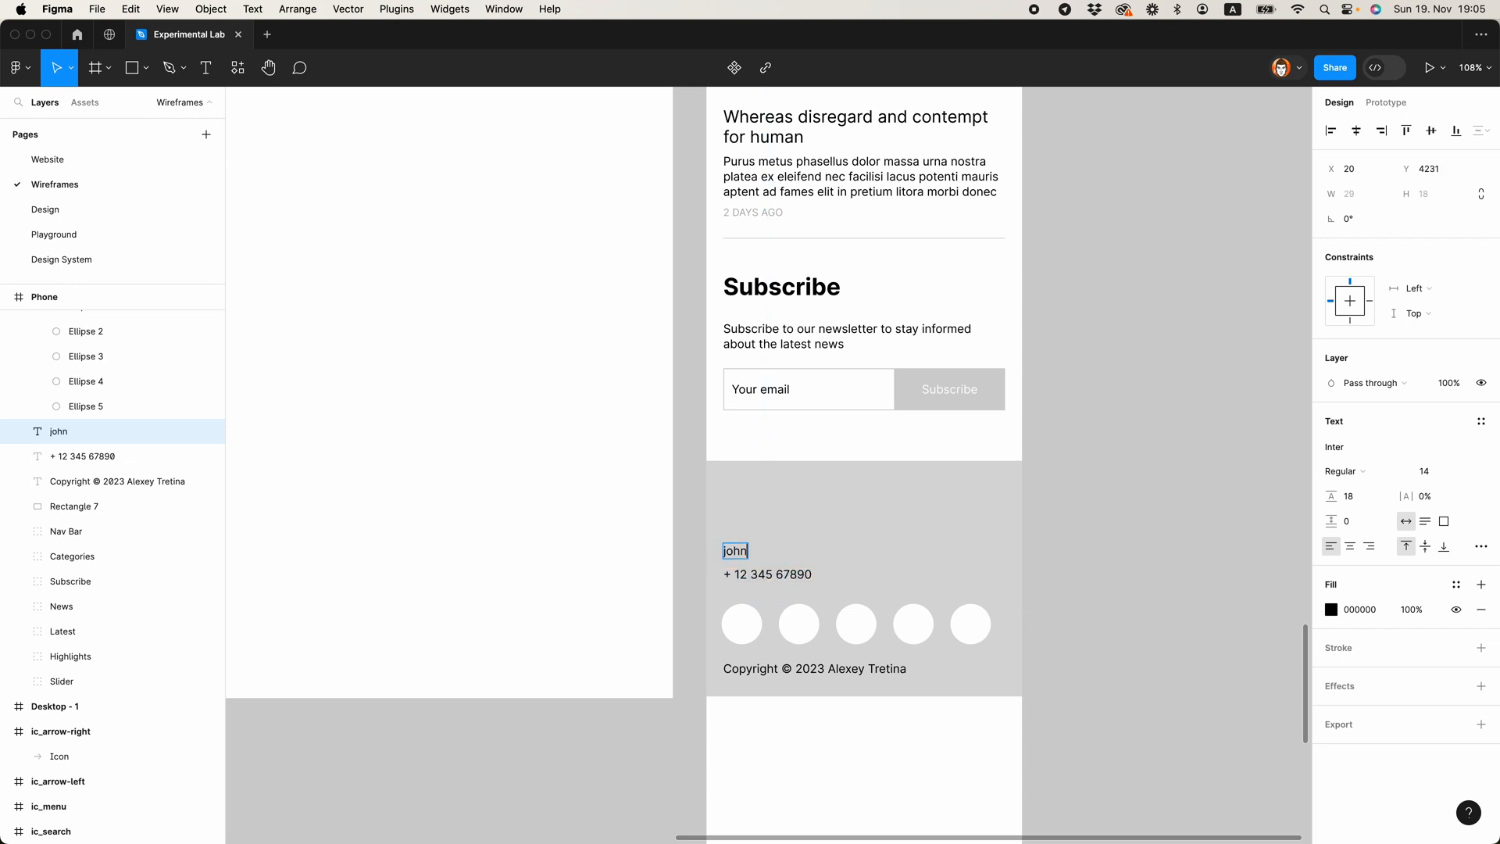
key(Escape)
drag(798, 549, 799, 540)
shift+click(782, 576)
click(856, 581)
Step: Copy the copyright line above the e-mail line, set its font size to 20 and change the text to "Contact us"
click(784, 666)
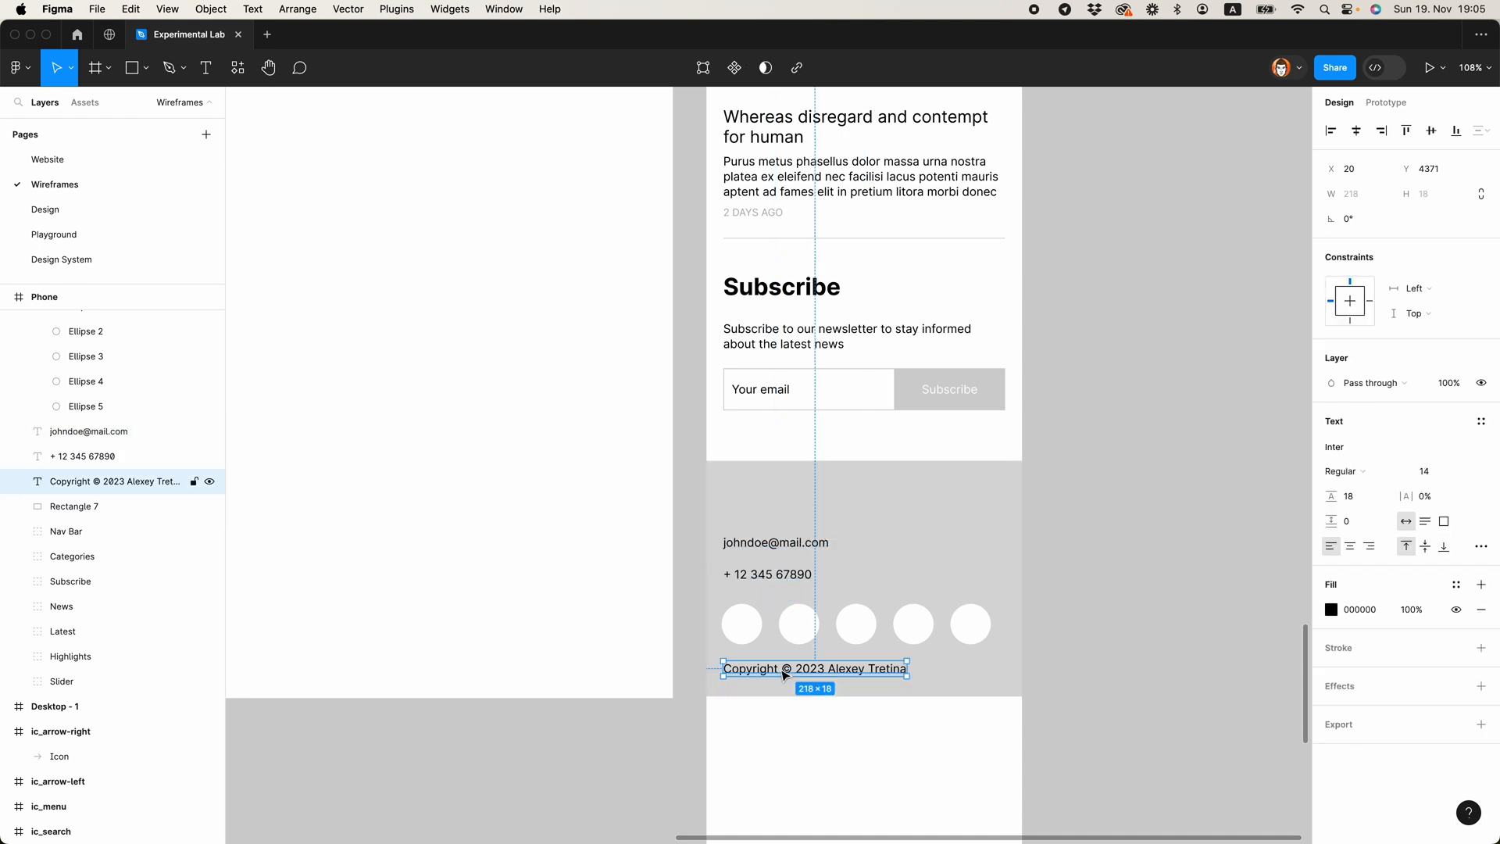
drag(783, 666, 781, 510)
scroll(781, 546, up, 5)
double_click(825, 677)
text(Contact)
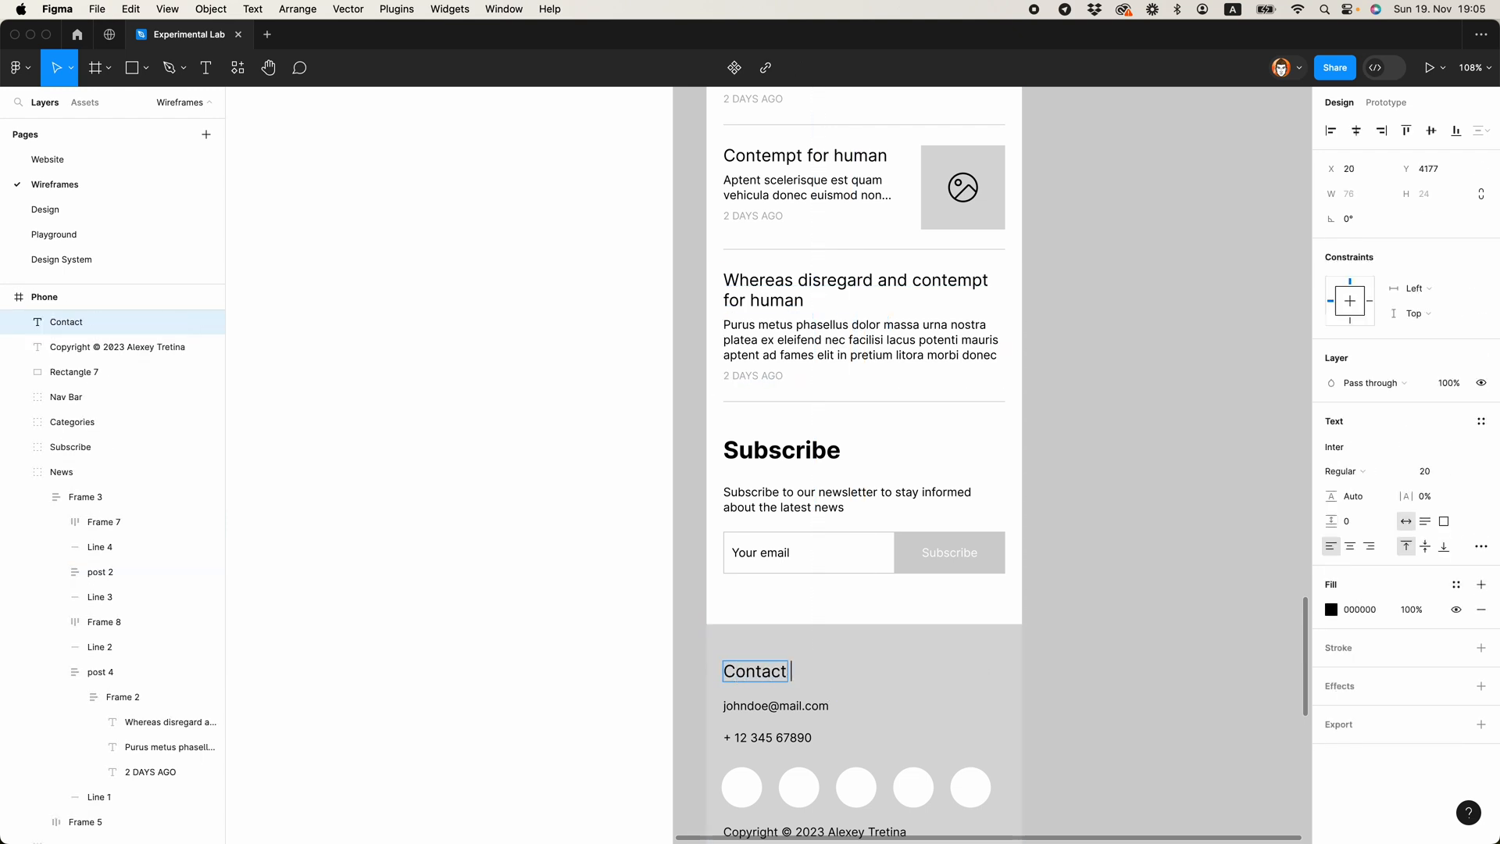
Step: Group the grey rectangle with all its contact texts and circles, and rename the group "Footer"
drag(731, 652, 948, 363)
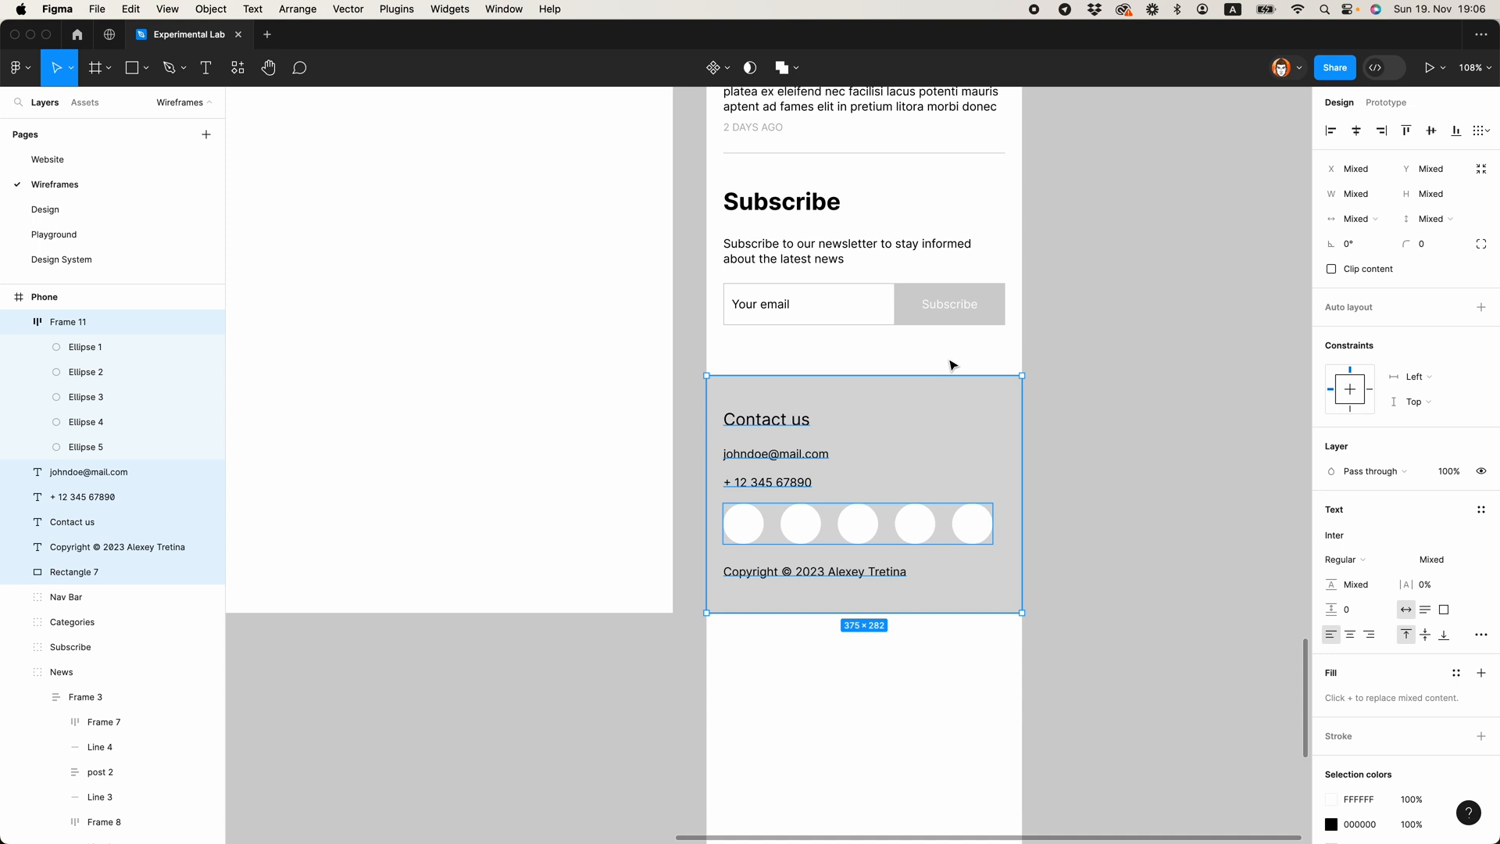
key(super+g)
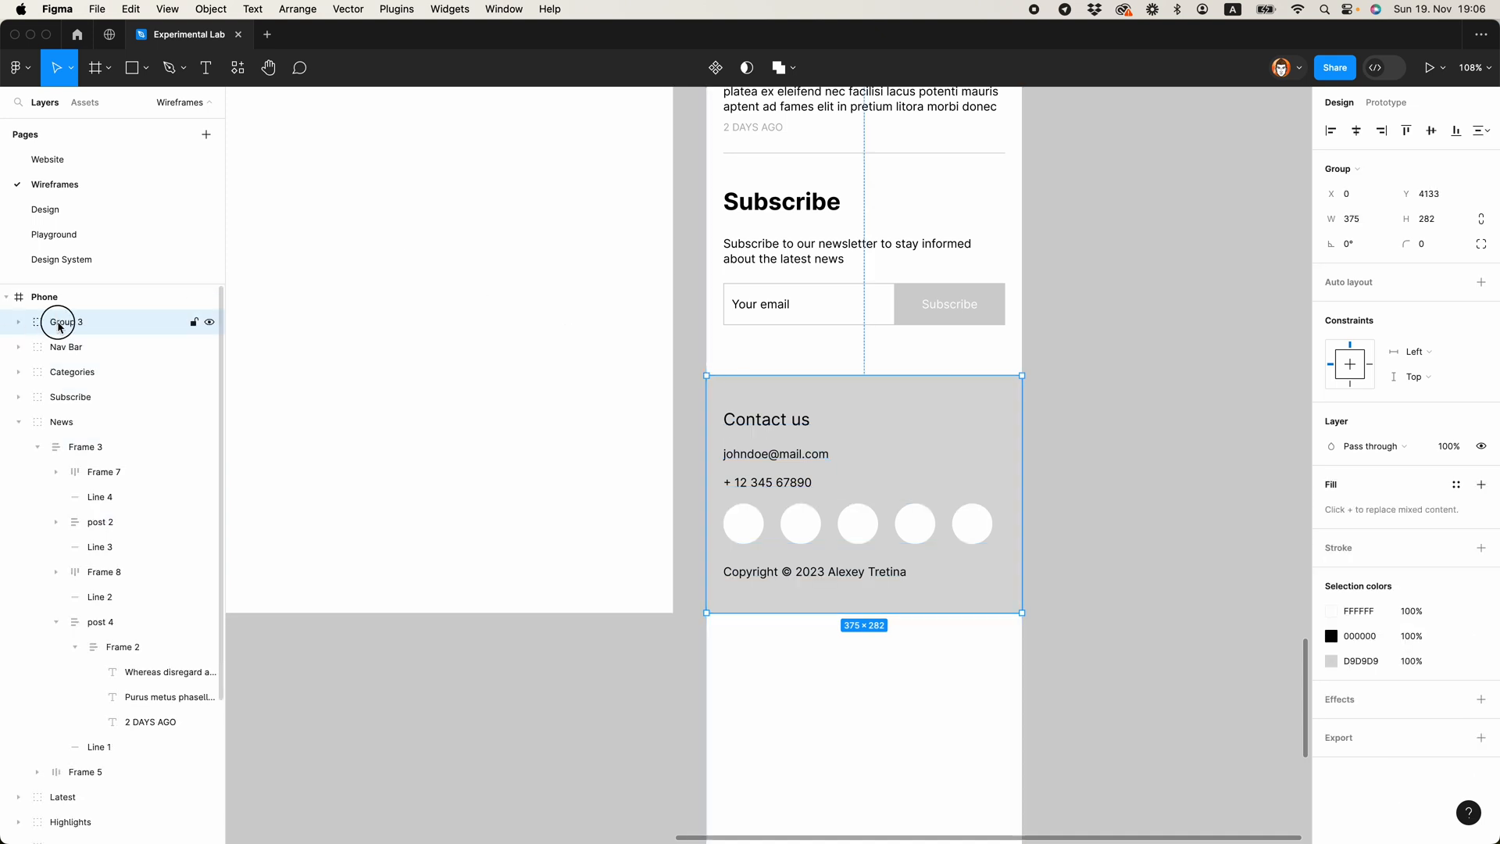
double_click(63, 323)
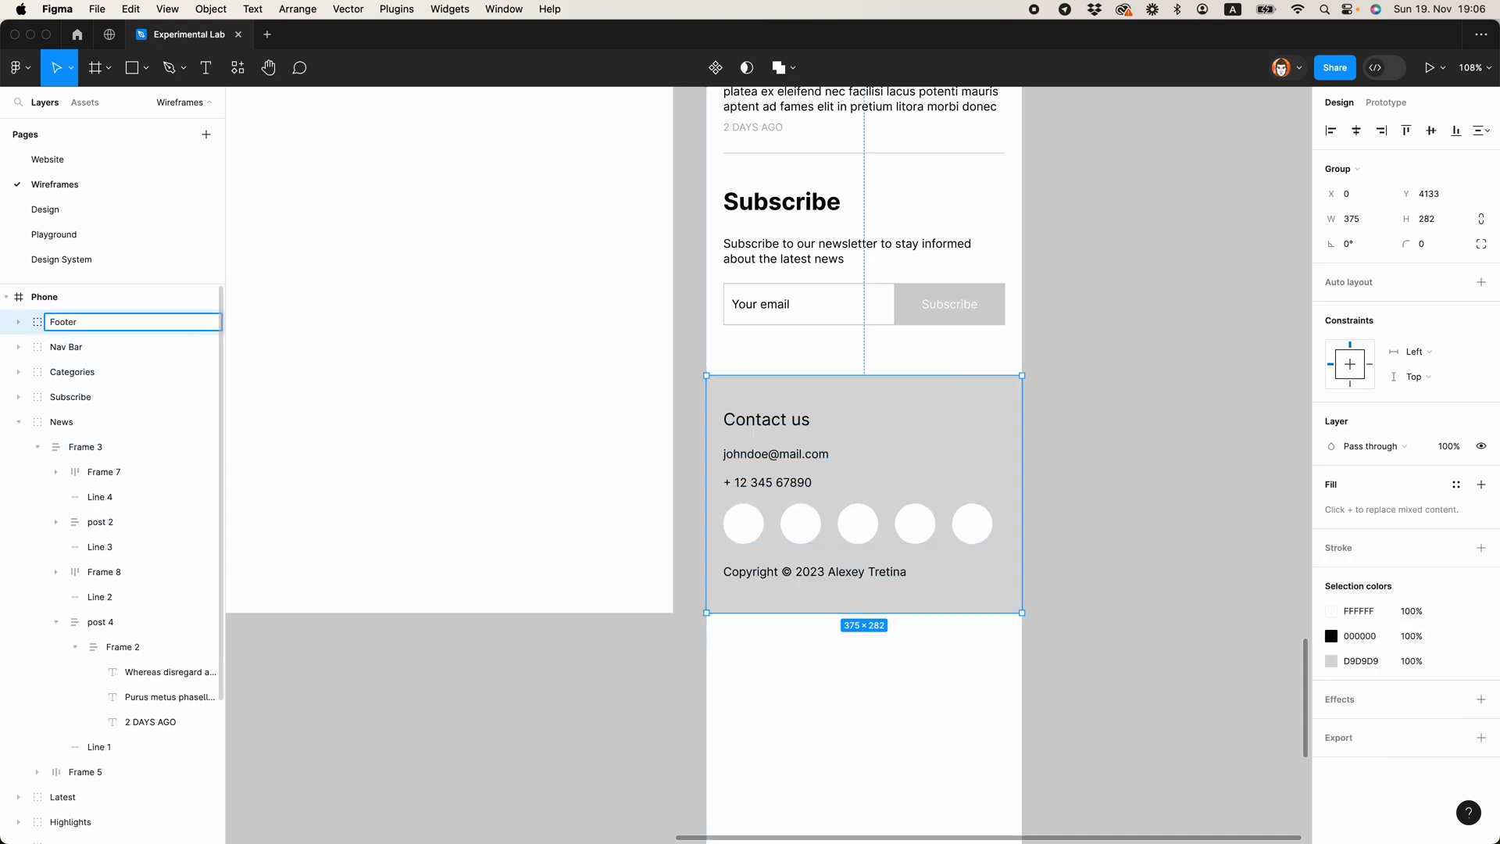
key(Return)
Step: Collapse the expanded News layers and select all section groups of the Phone frame, from Footer to Slider
click(1092, 408)
scroll(1092, 409, down, 10)
drag(1092, 409, 955, 519)
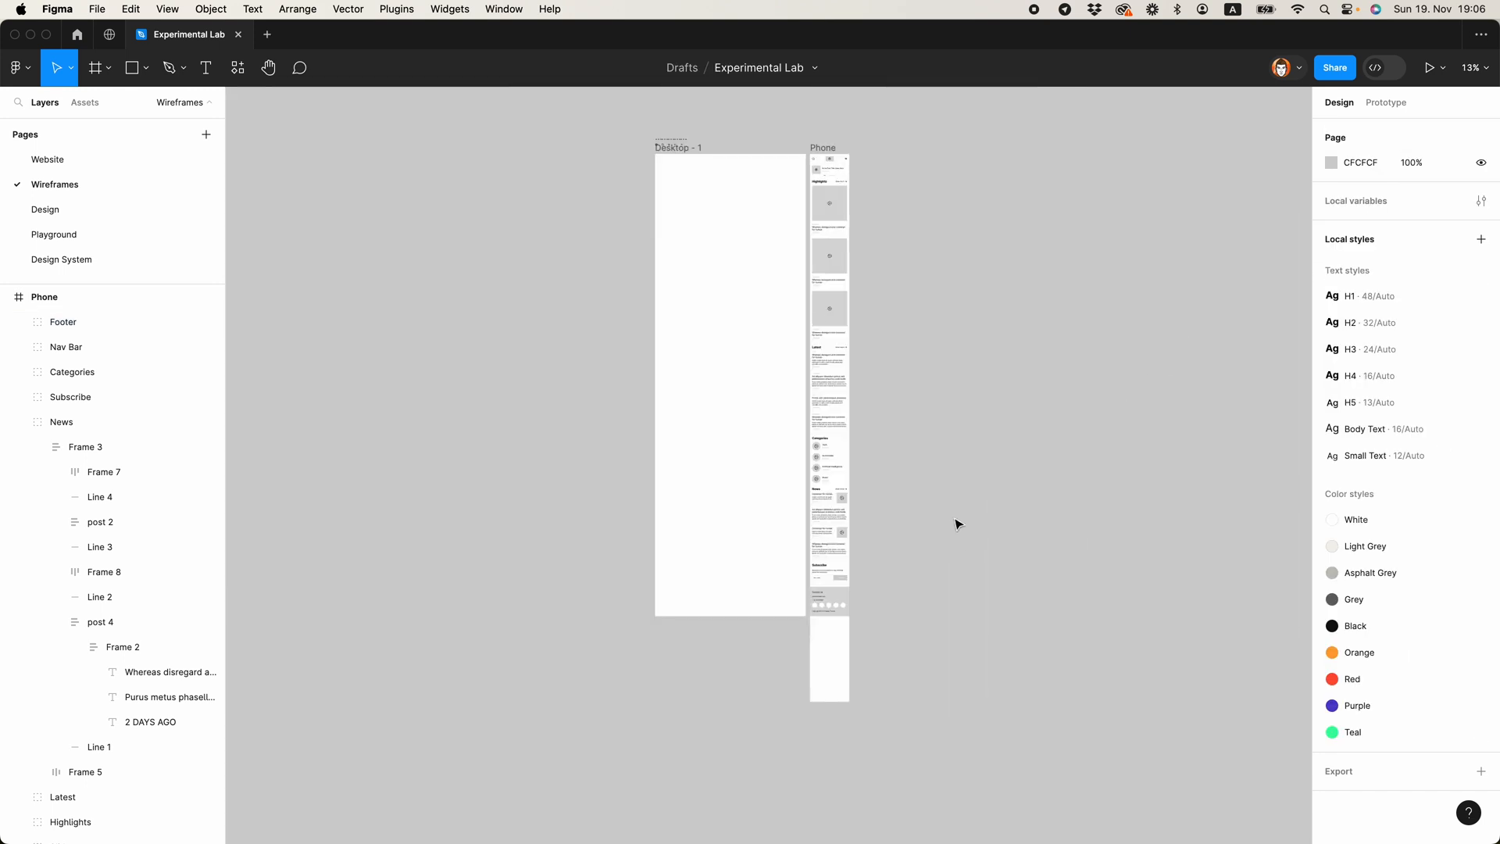
click(818, 601)
scroll(818, 601, up, 5)
click(961, 289)
scroll(961, 289, down, 7)
click(25, 422)
click(63, 497)
shift+click(63, 321)
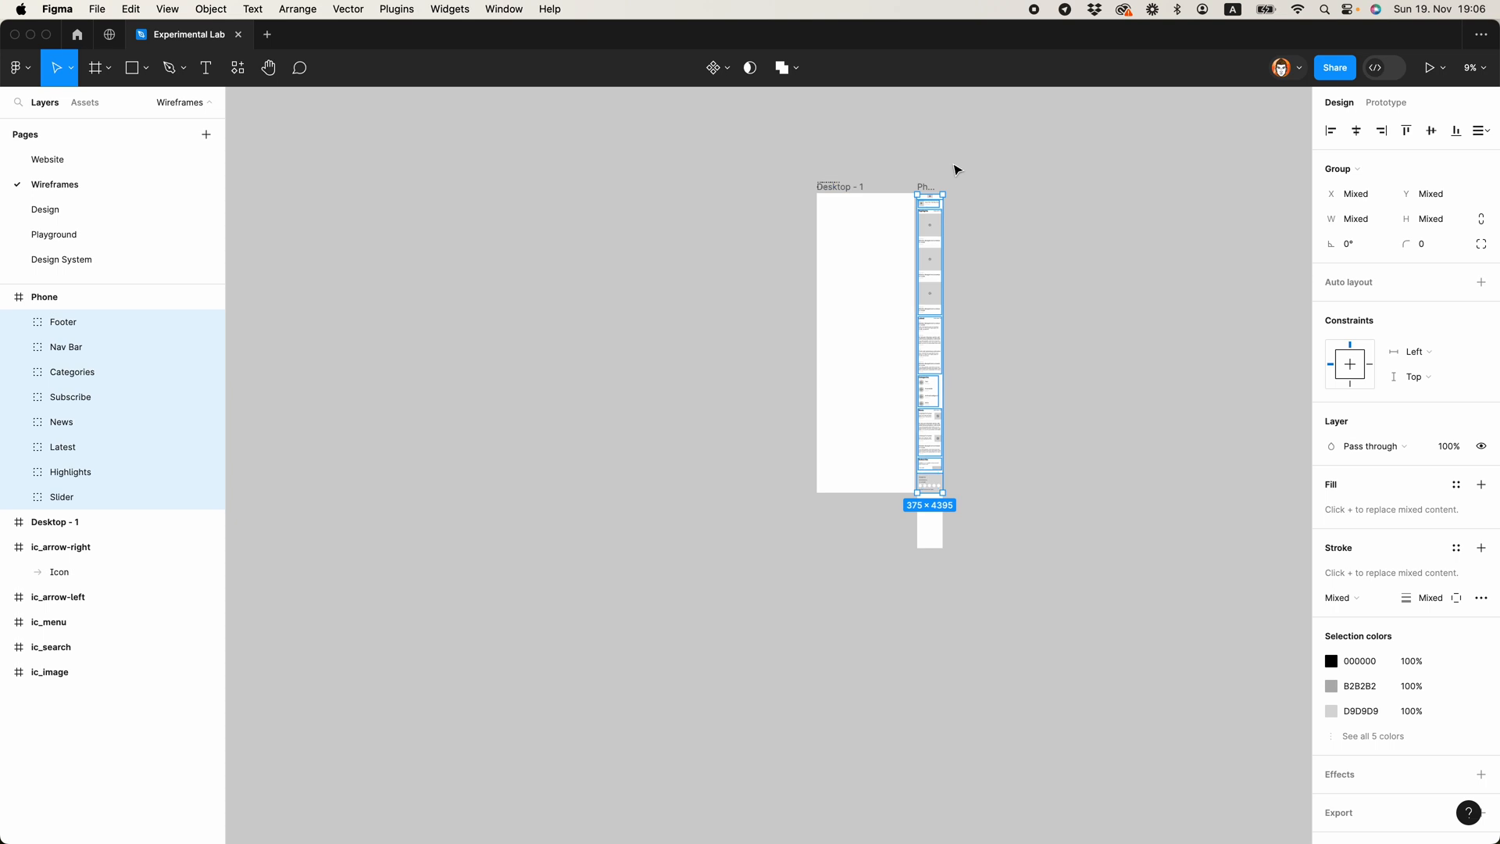
Step: Shorten the Phone frame so its lower edge meets the bottom of the footer
click(926, 186)
scroll(942, 544, up, 5)
drag(931, 553, 928, 406)
scroll(961, 412, up, 5)
click(986, 410)
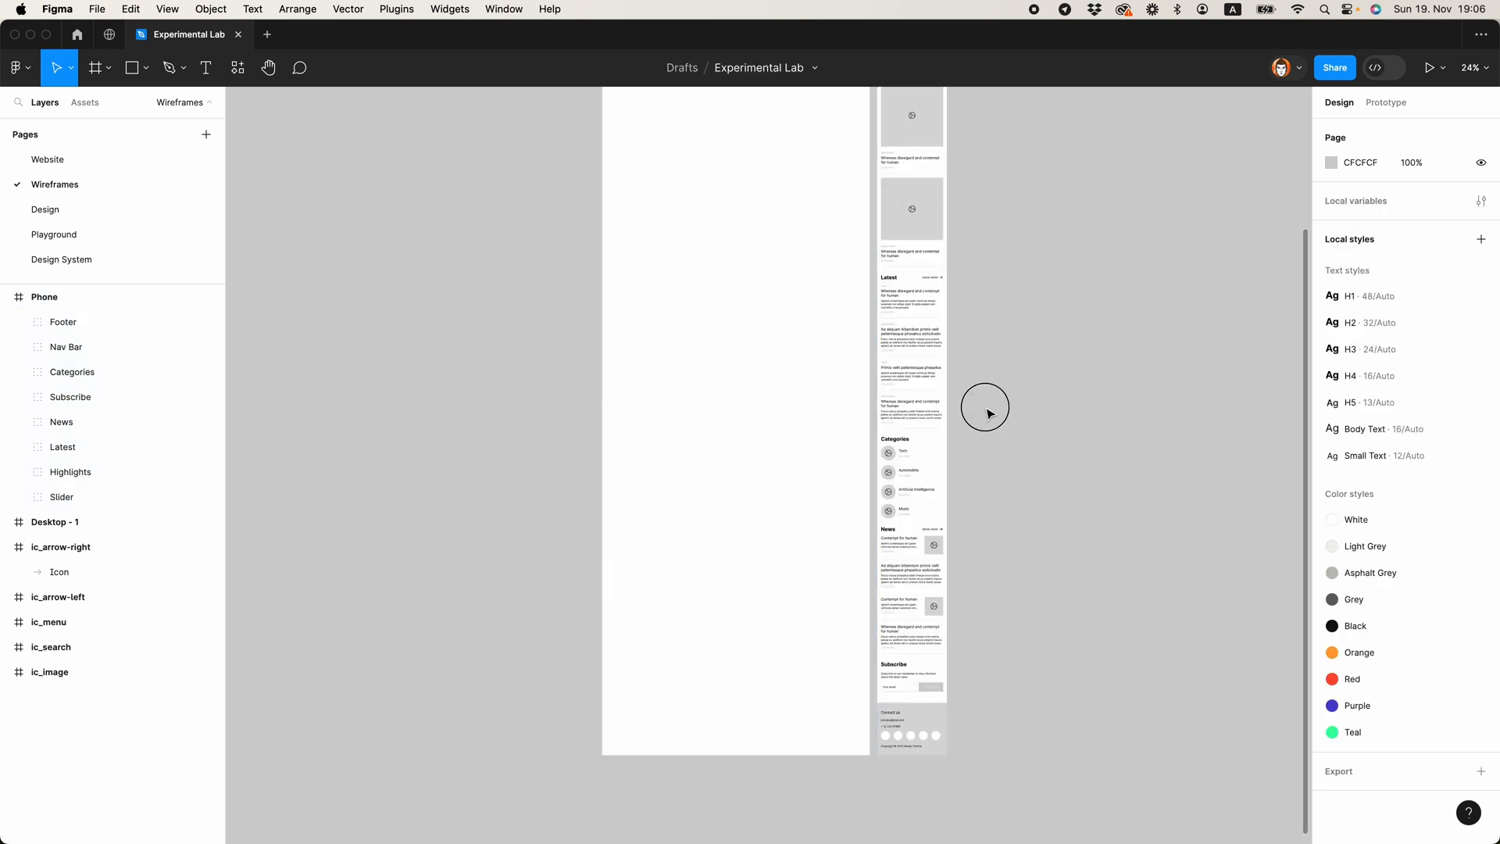
scroll(924, 446, up, 5)
scroll(926, 445, down, 5)
scroll(927, 445, up, 10)
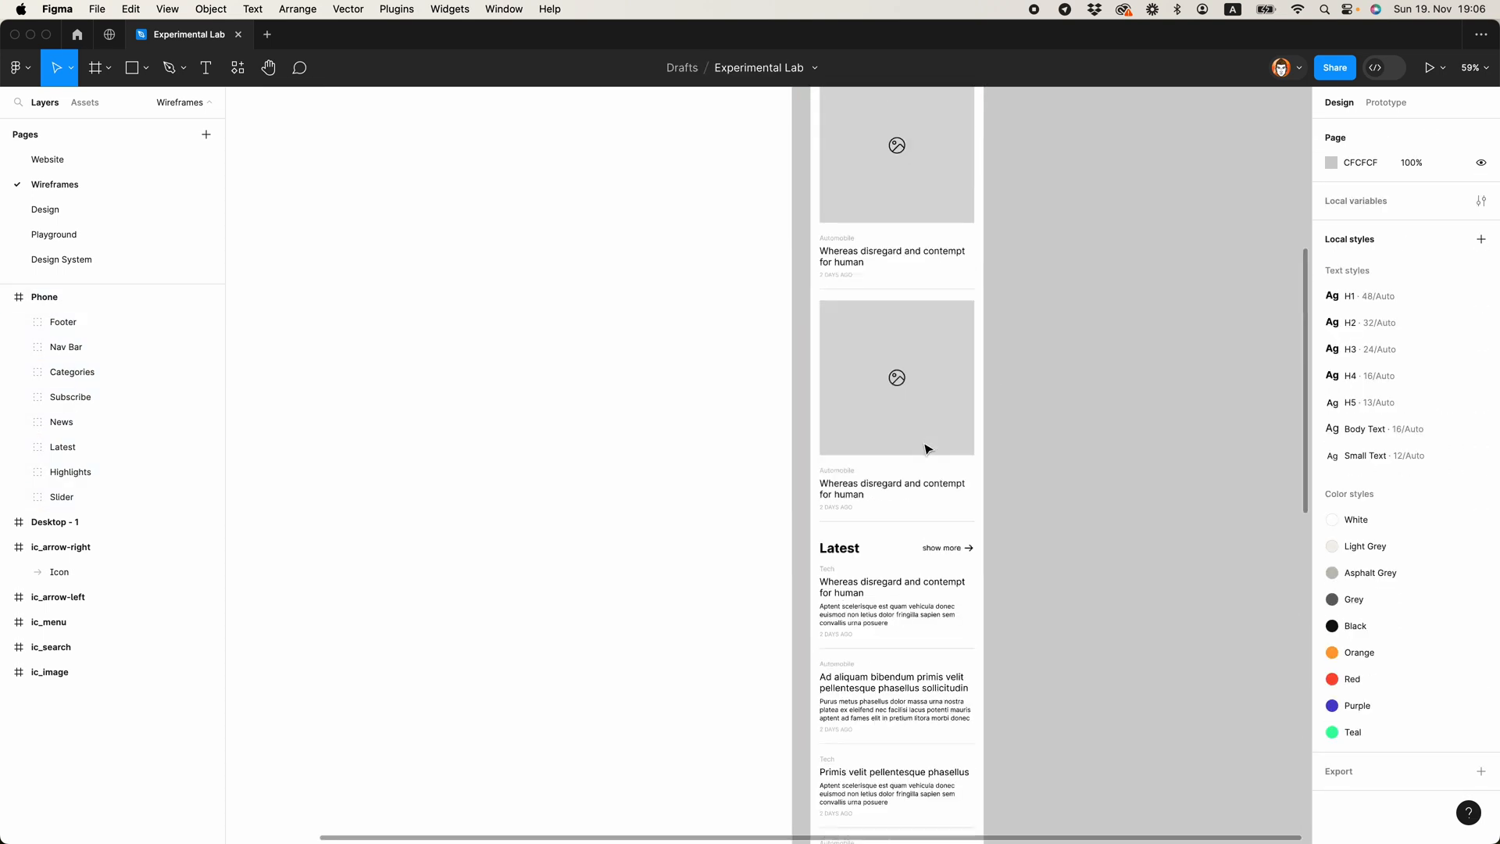